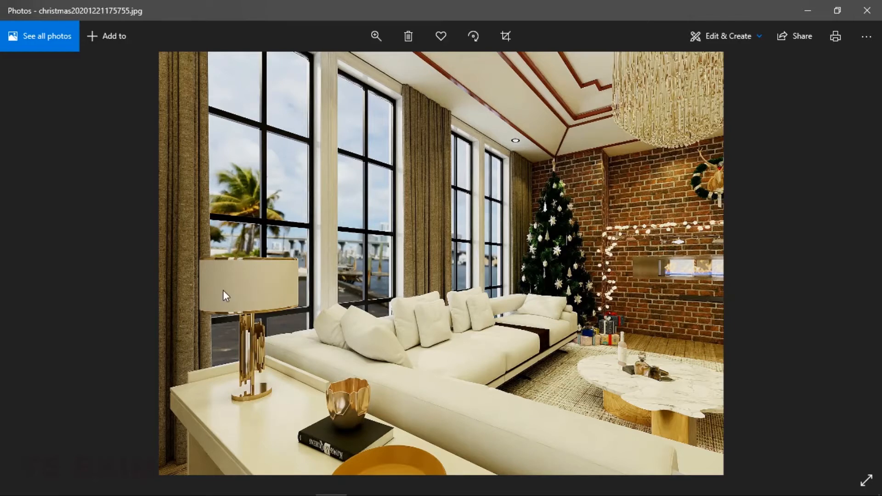
Step: Browse the finished renders of the Christmas living room
key(Right)
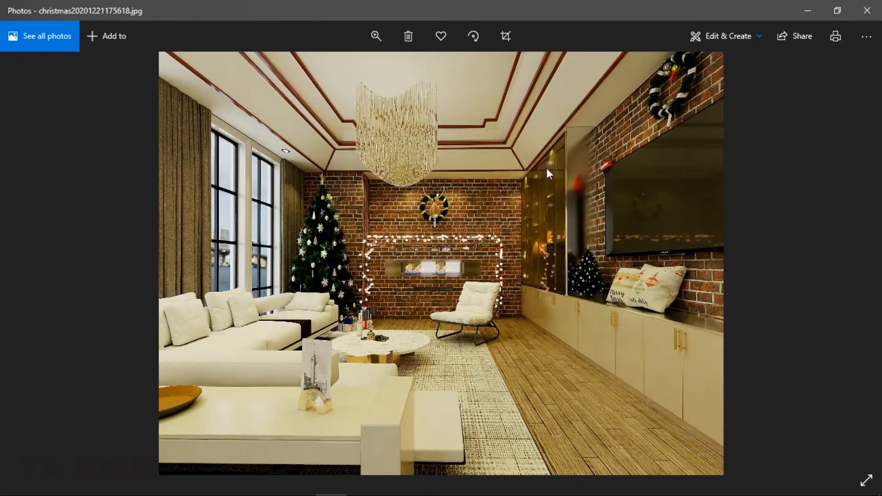
key(Right)
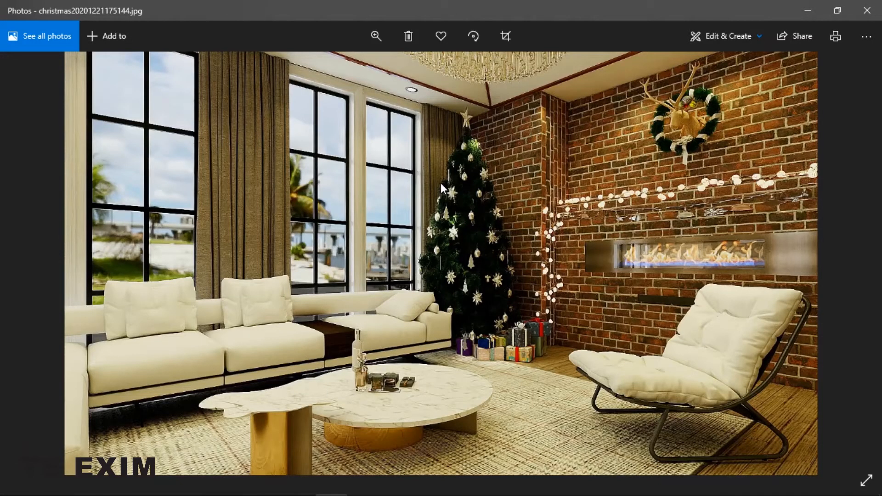
key(Right)
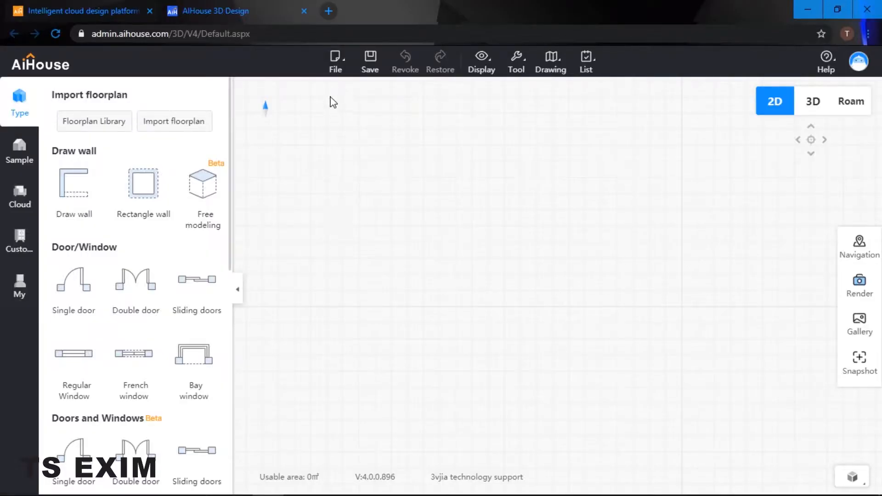
Step: Draw a 1700 mm horizontal centerline wall, followed by an 800 mm wall going up from its right end
click(74, 186)
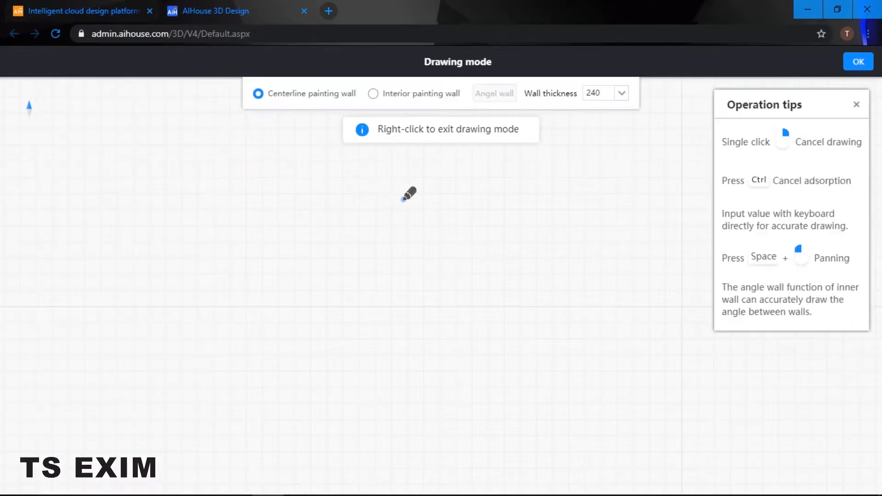
click(249, 208)
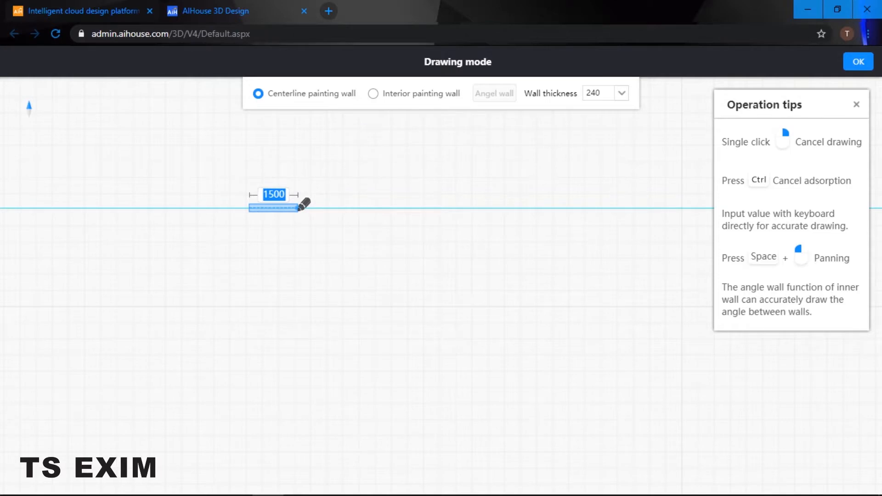
text(80)
text(1700)
key(Return)
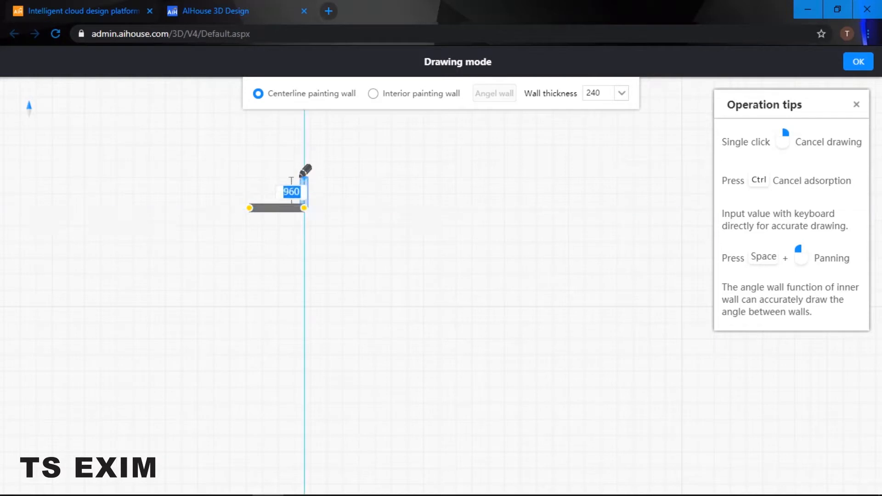
text(800)
key(Return)
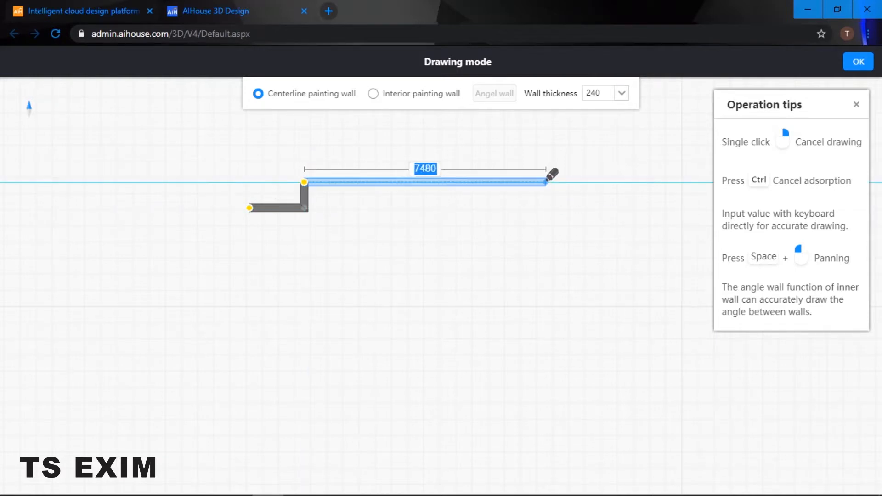
Step: Continue with a 6760 mm wall to the right and a 5260 mm wall downward, and close the outline at its starting point
text(6760)
key(Return)
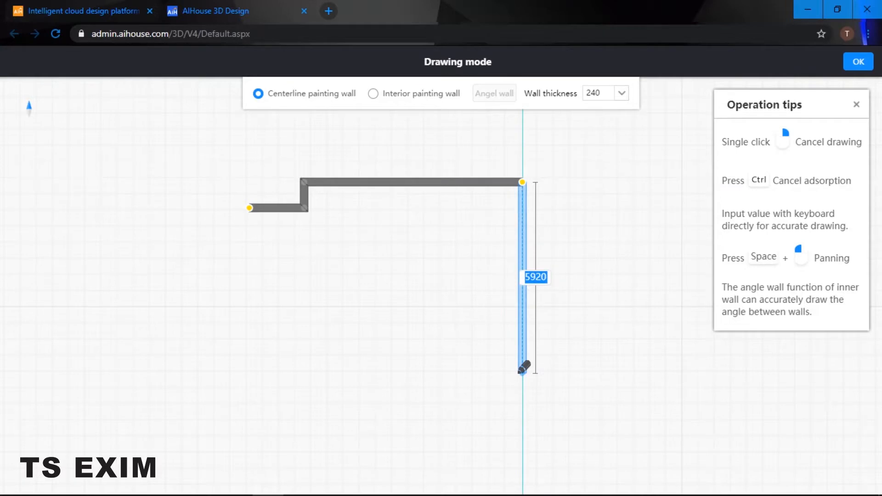
text(5260)
key(Return)
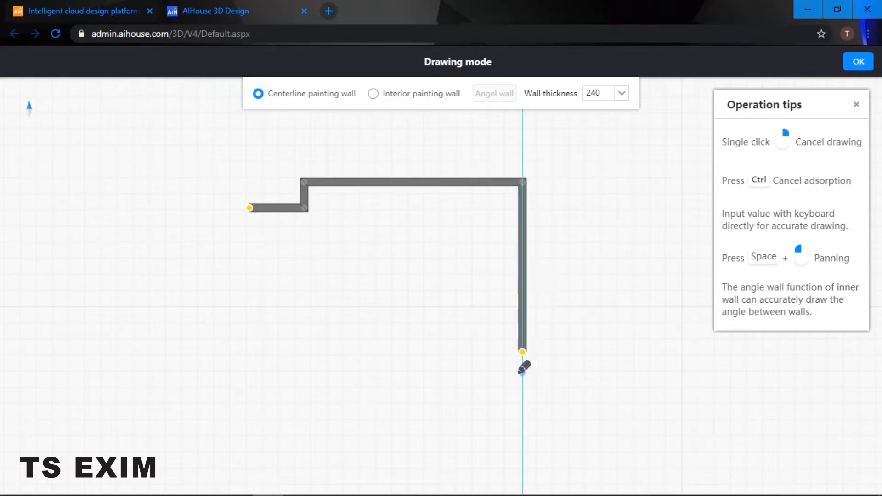
click(249, 345)
click(250, 203)
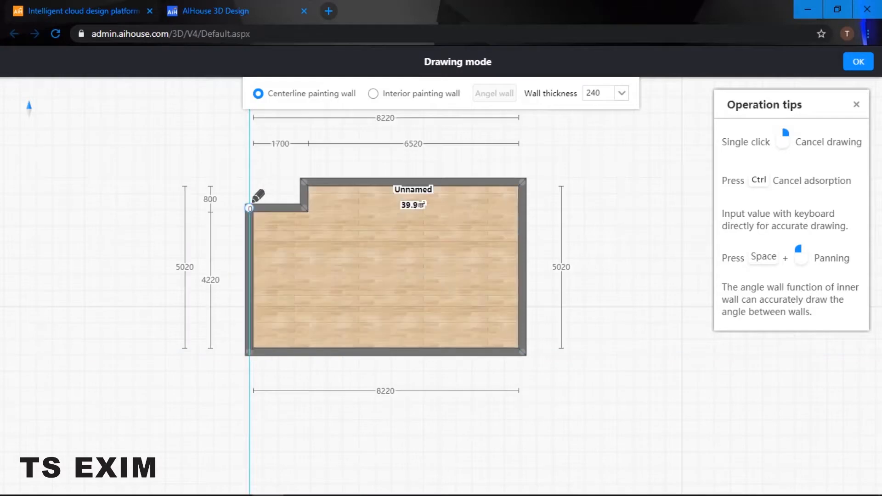
right_click(207, 152)
right_click(207, 152)
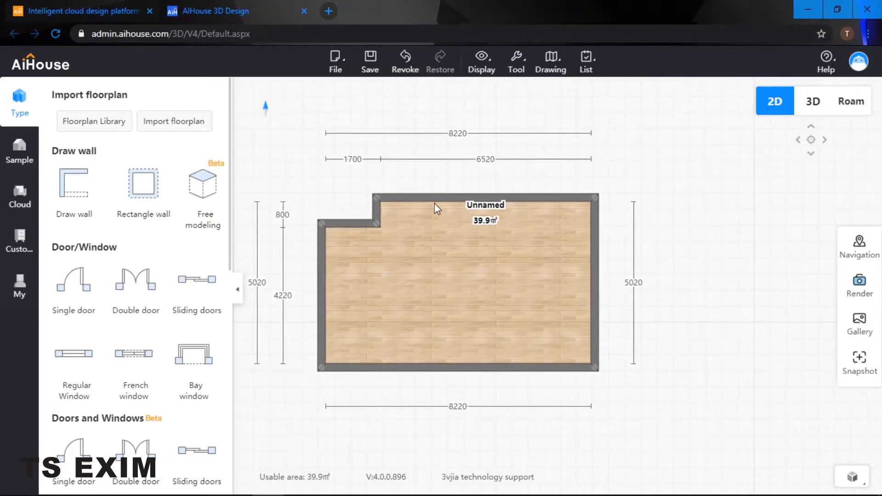
Step: Move the room's lower wall outward until the interior depth is 5260 mm
click(372, 213)
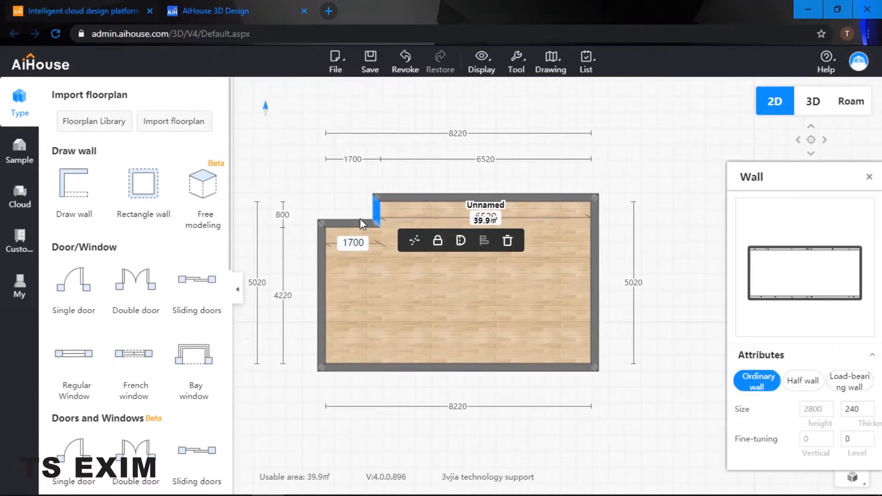
click(359, 223)
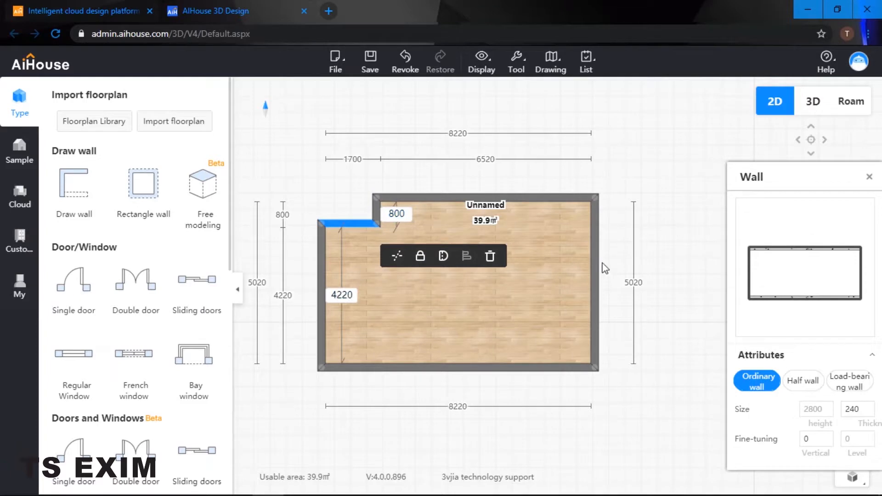
click(321, 300)
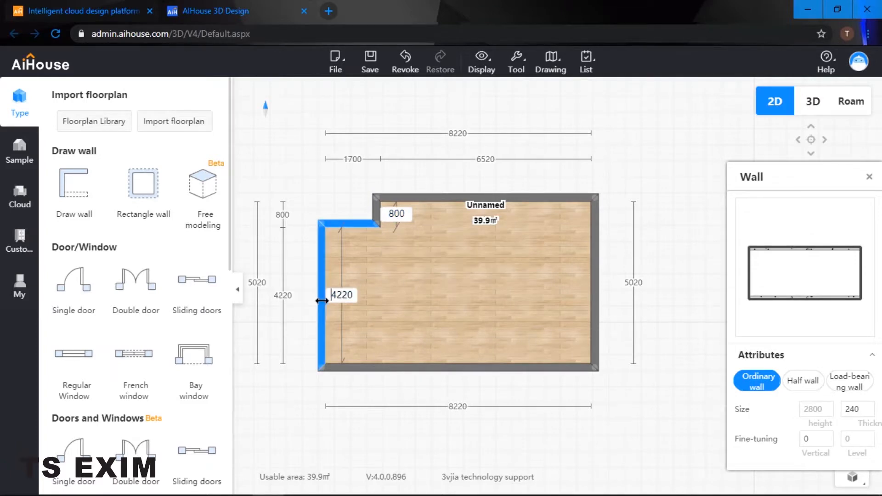
drag(423, 369, 426, 376)
click(426, 376)
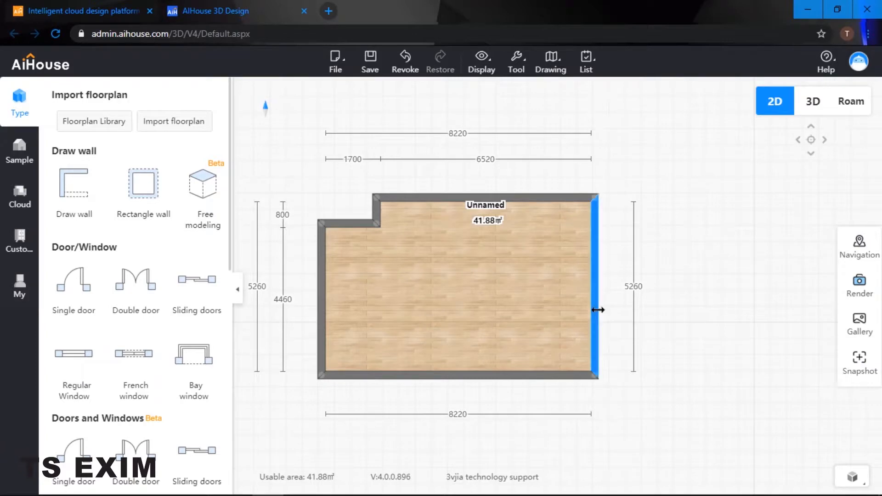
Step: Move the room's right wall outward until the interior width is 8460 mm, and check the dimensions of the right and lower walls
drag(599, 307, 603, 311)
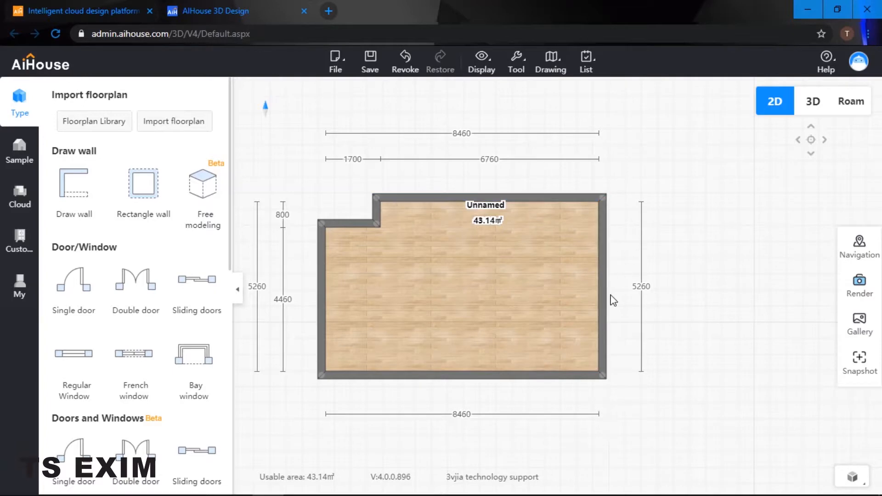
click(603, 268)
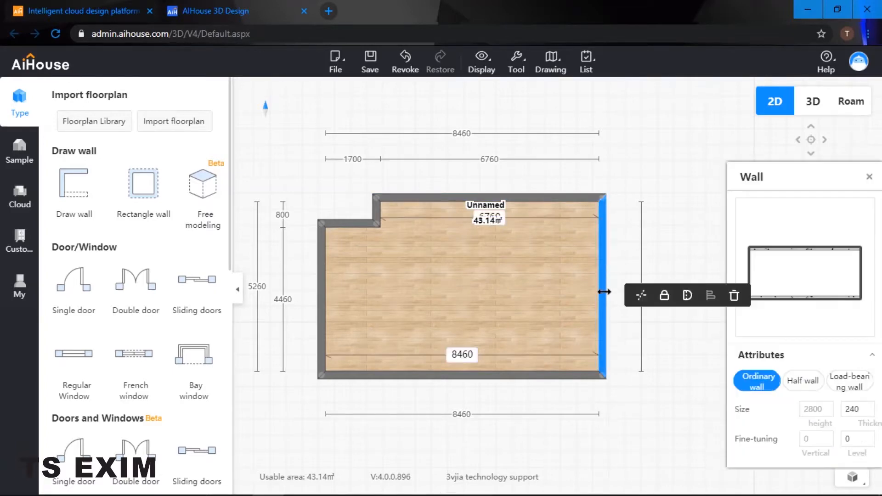
click(563, 374)
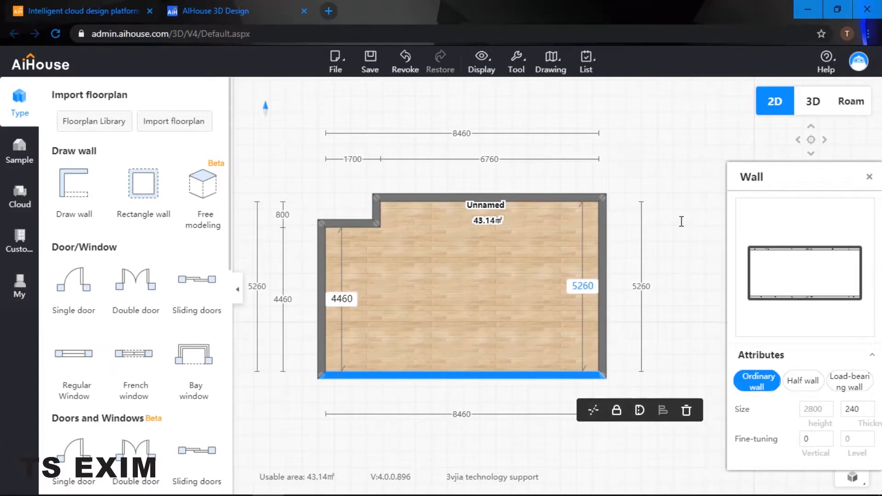
click(869, 176)
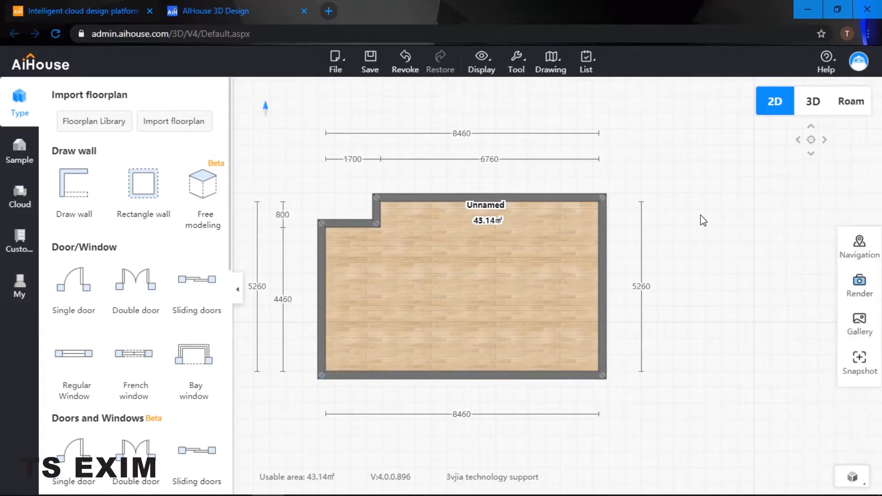
Step: Move the room label to the middle of the floor and rename the room ChristmasRoom
drag(694, 220, 737, 211)
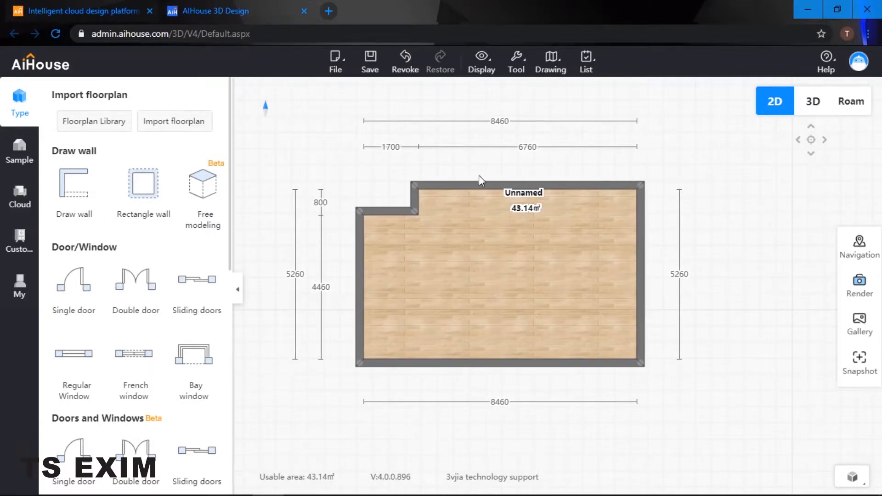
drag(529, 195, 510, 247)
click(513, 252)
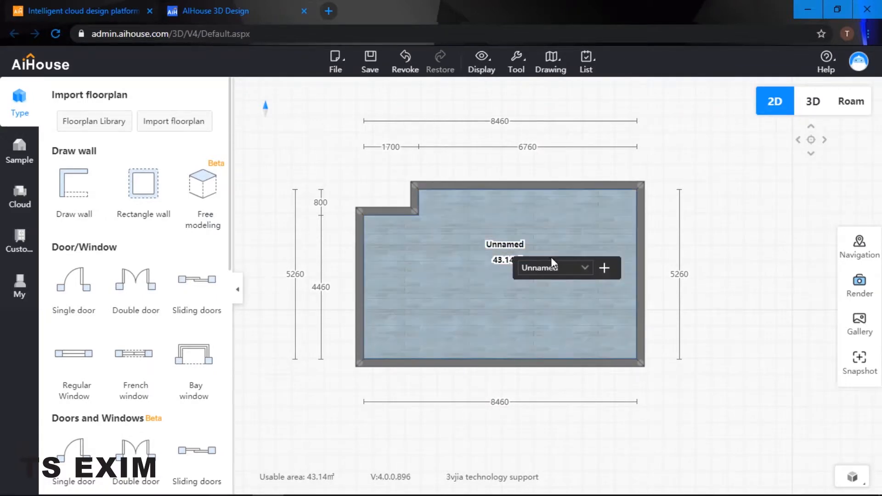
drag(557, 266, 488, 271)
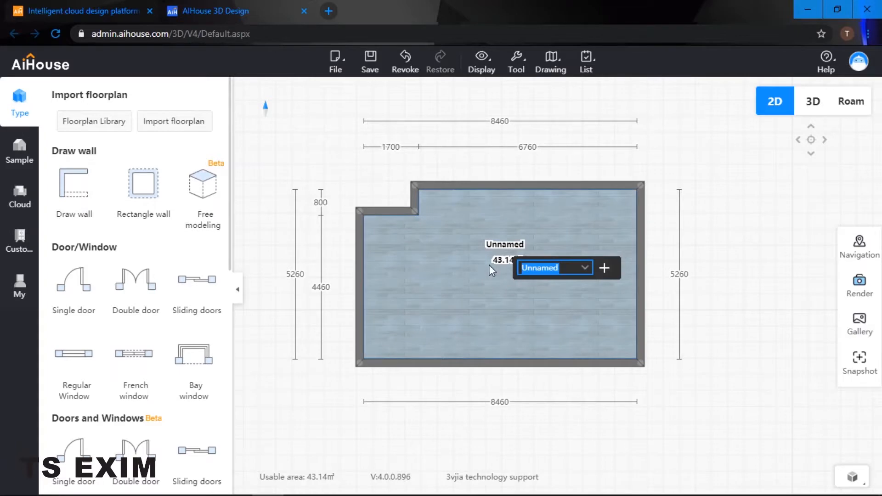
text(Christmas)
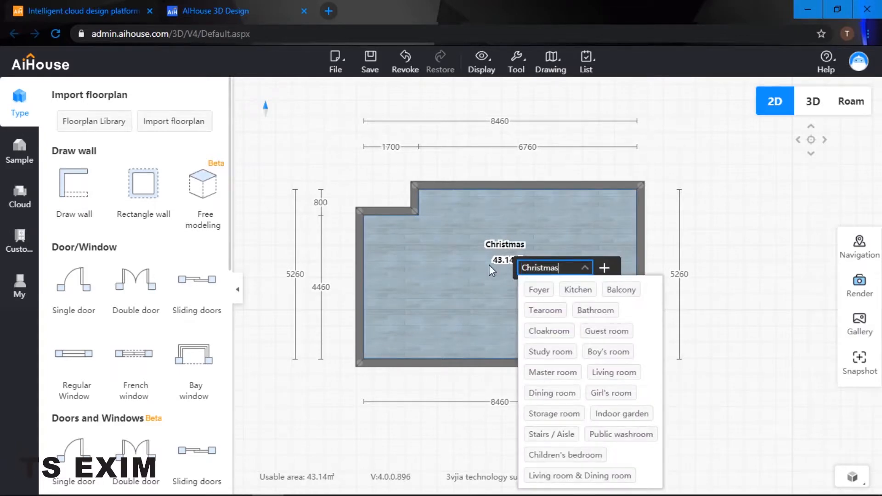
text(Room)
key(Return)
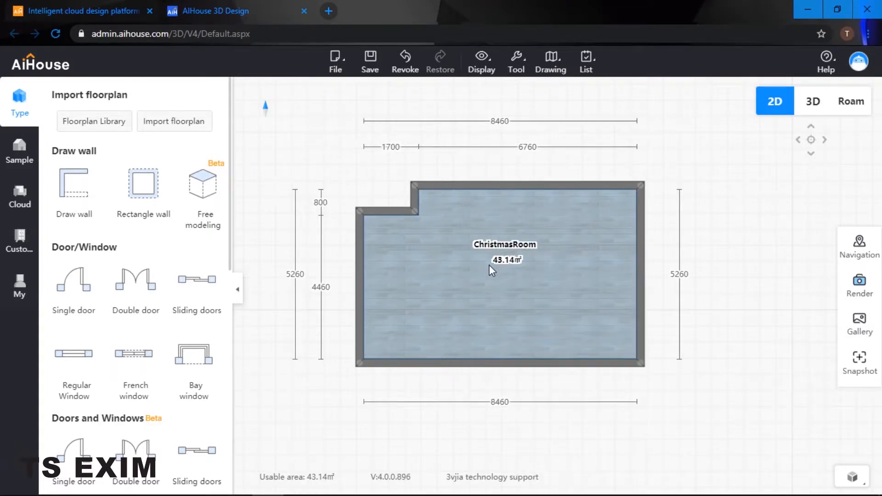
click(669, 247)
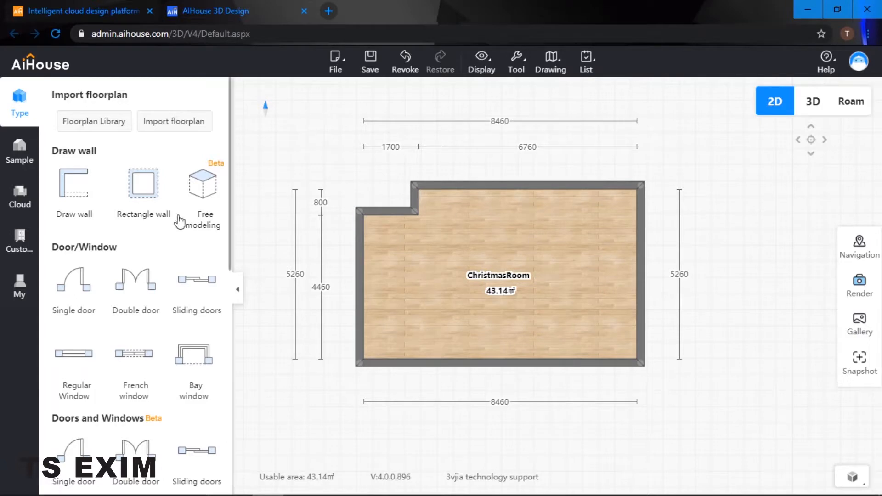
Step: Place the black single door from the christmas favorites in the short 1700 mm wall
click(24, 285)
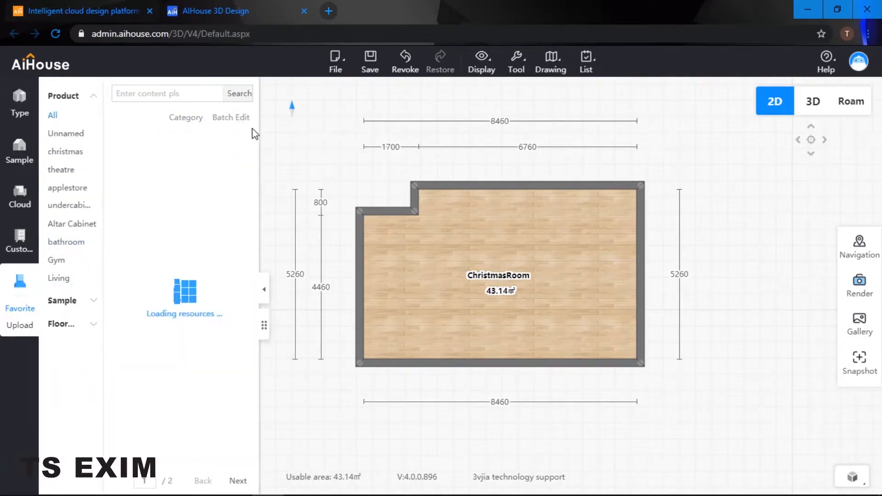
click(63, 153)
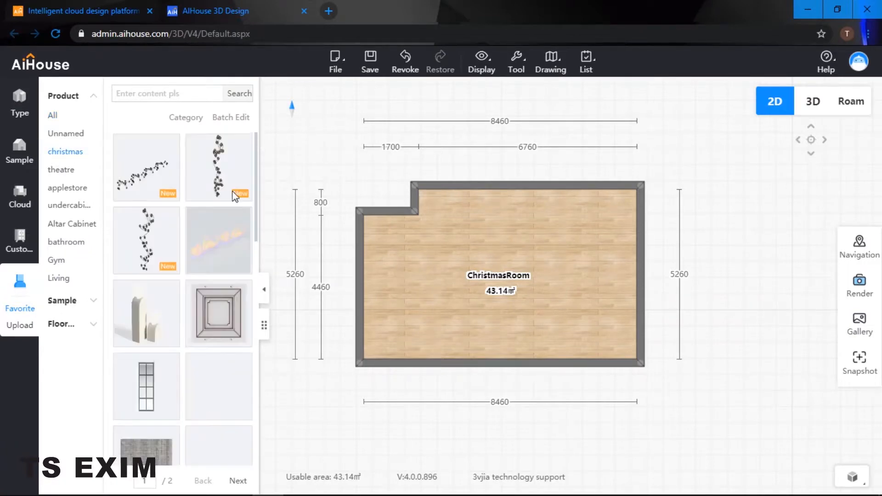
scroll(258, 176, down, 5)
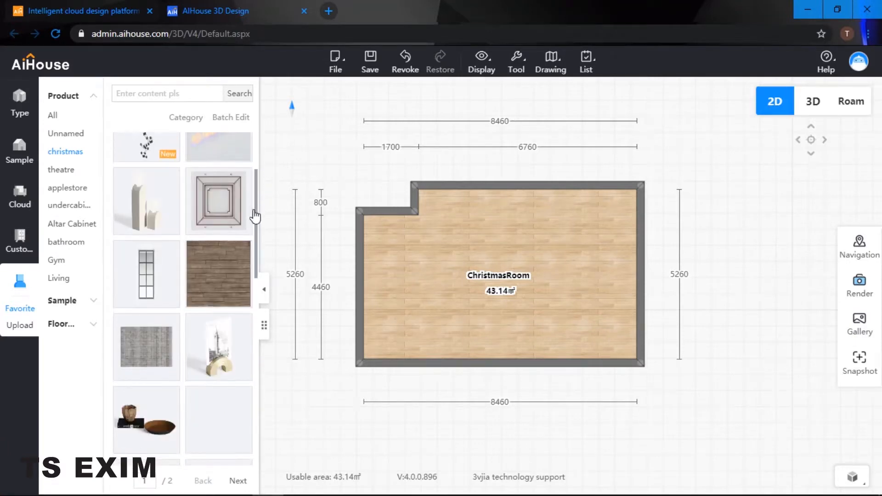
mouse_move(171, 295)
scroll(171, 294, down, 10)
click(219, 212)
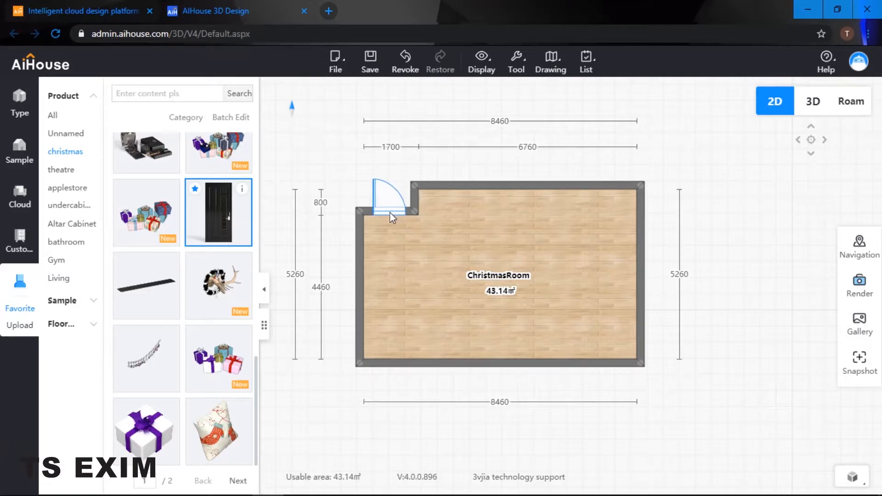
click(392, 214)
click(394, 214)
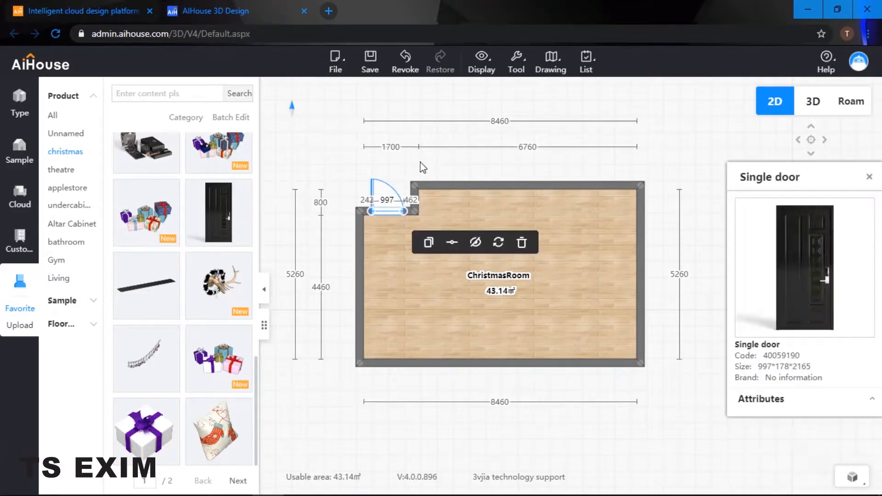
Step: Adjust the door's offset from the left corner of the short wall
click(420, 165)
click(391, 213)
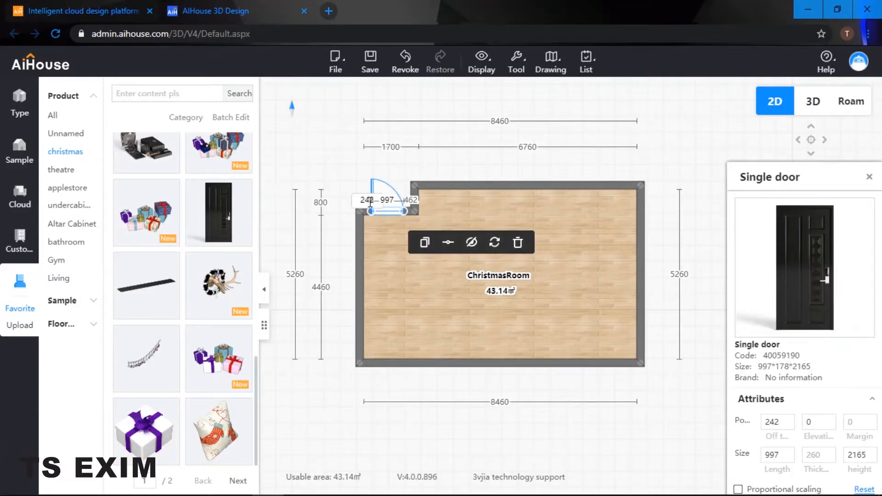
click(369, 201)
text(250)
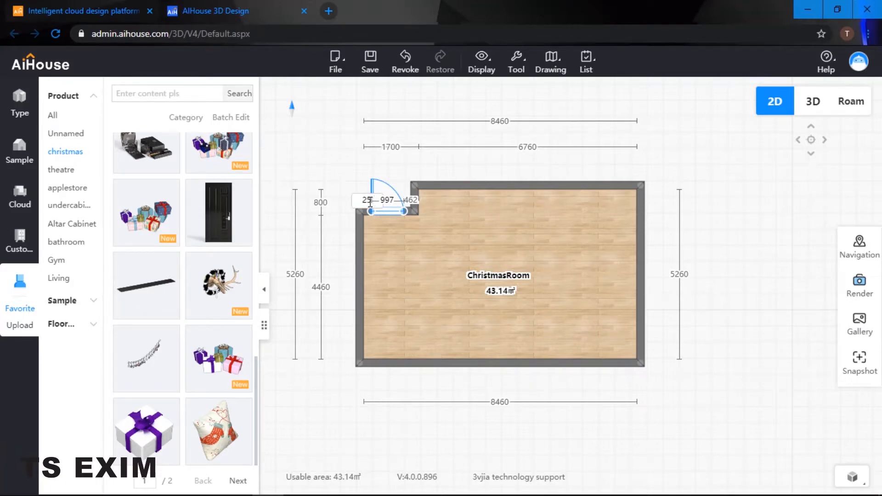
text(40)
key(Return)
click(433, 168)
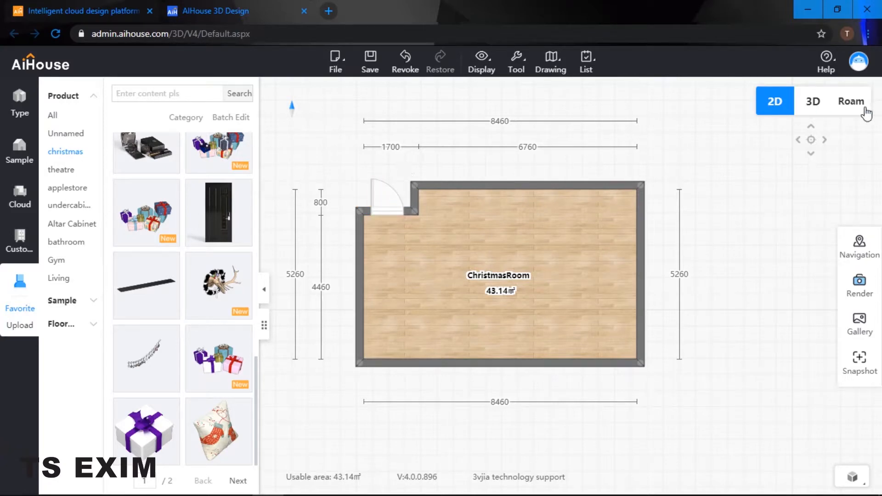
Step: Switch to the Roam view and turn the camera toward the placed door
click(851, 102)
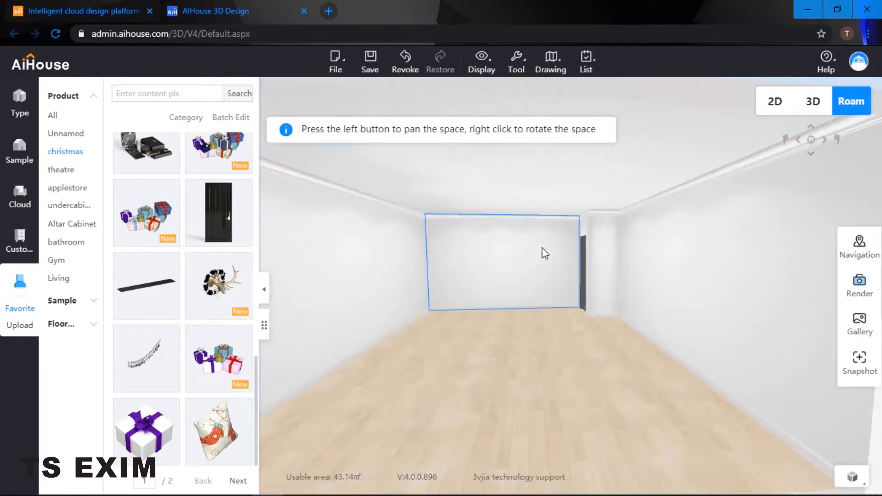
drag(542, 249, 720, 360)
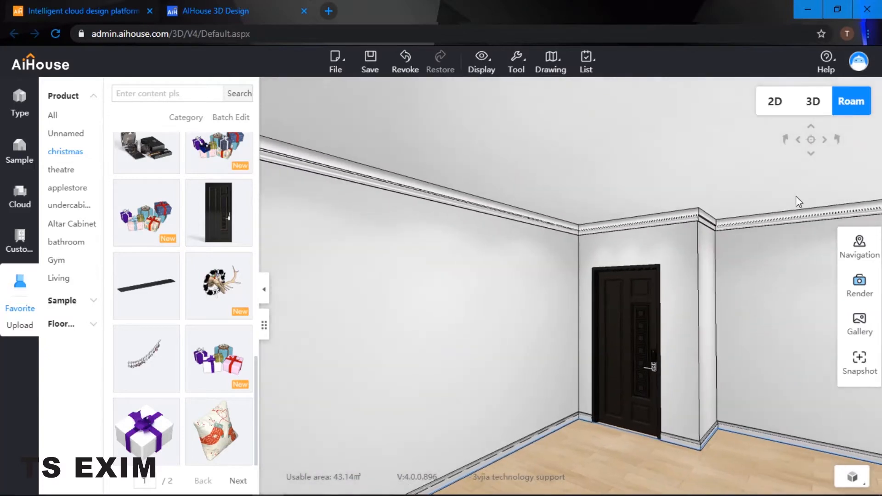
Step: Set the door's distance from the right corner of the short 1700 mm wall to 400 mm in the 2D plan
click(774, 110)
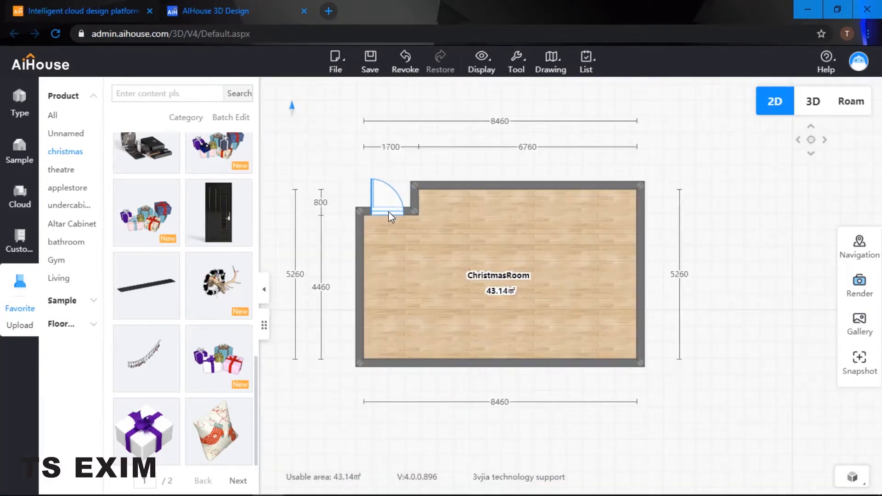
click(391, 216)
click(417, 200)
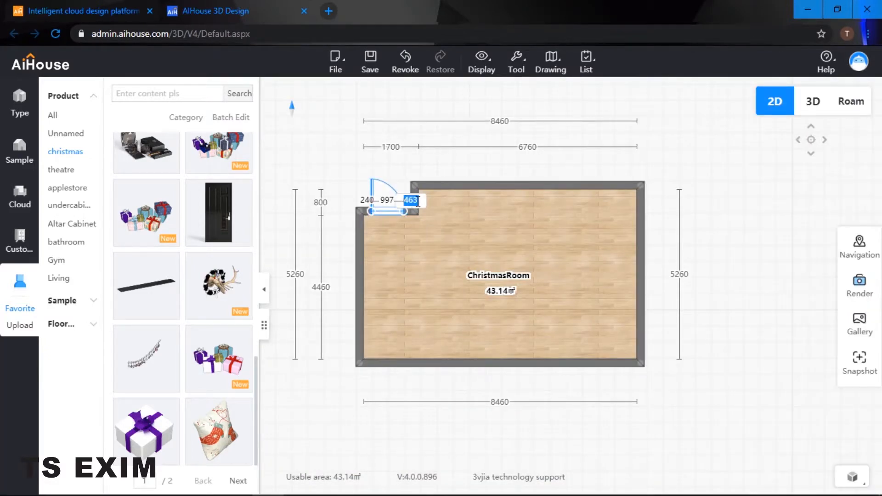
text(400)
key(Return)
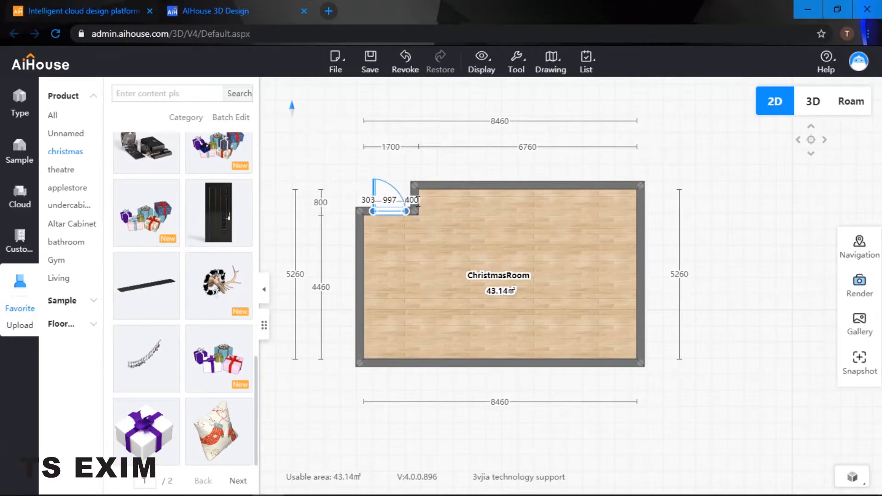
Step: Hide the cornice and skirting while viewing the room in the Roam view
click(850, 103)
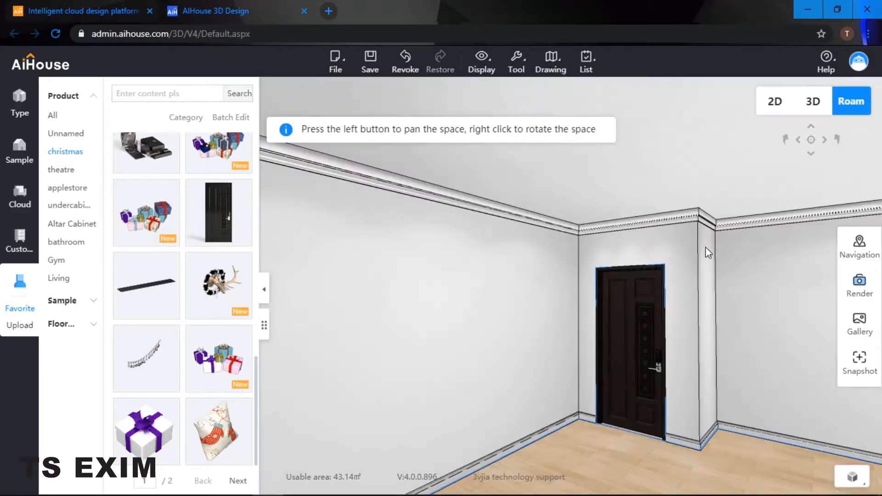
right_drag(670, 258, 792, 257)
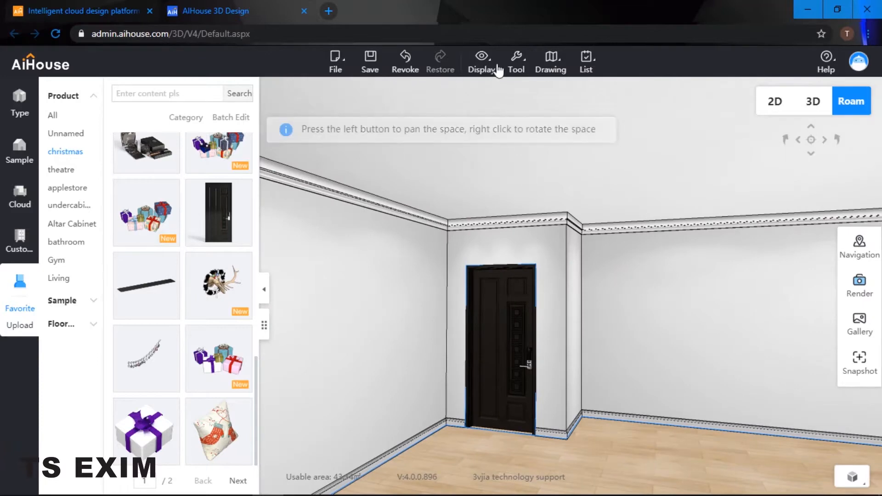
click(498, 70)
click(495, 185)
click(498, 210)
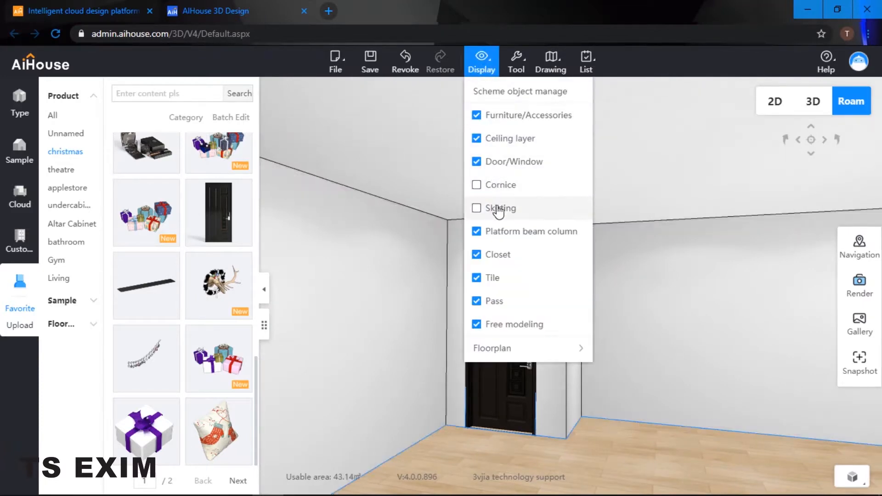
right_drag(678, 266, 750, 208)
Step: Set the current storey height to 3200 mm in the wall settings and close the setup dialog
click(777, 110)
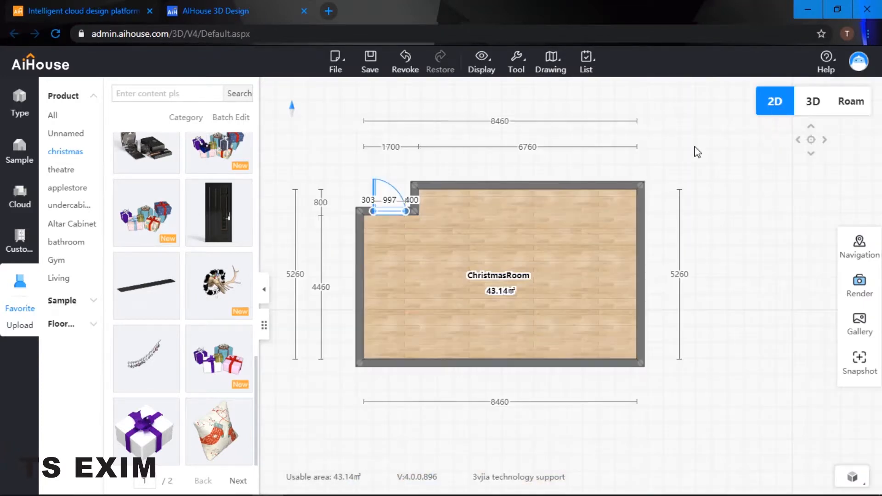
click(847, 103)
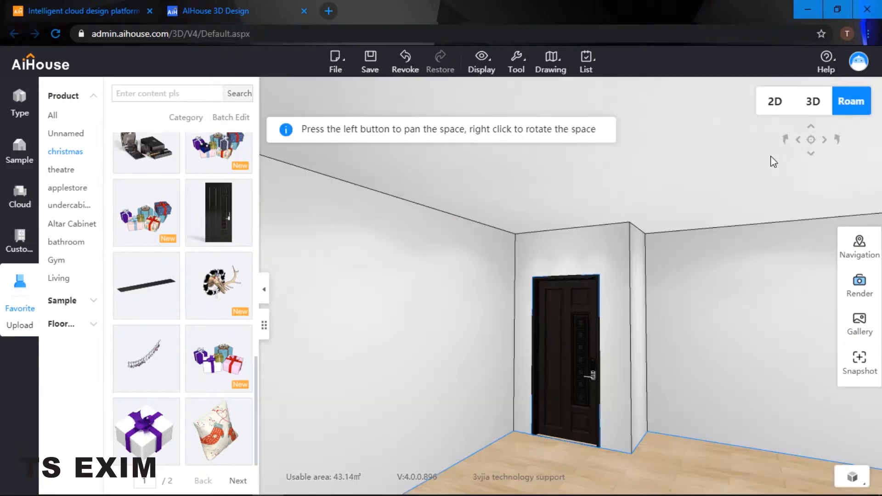
click(530, 67)
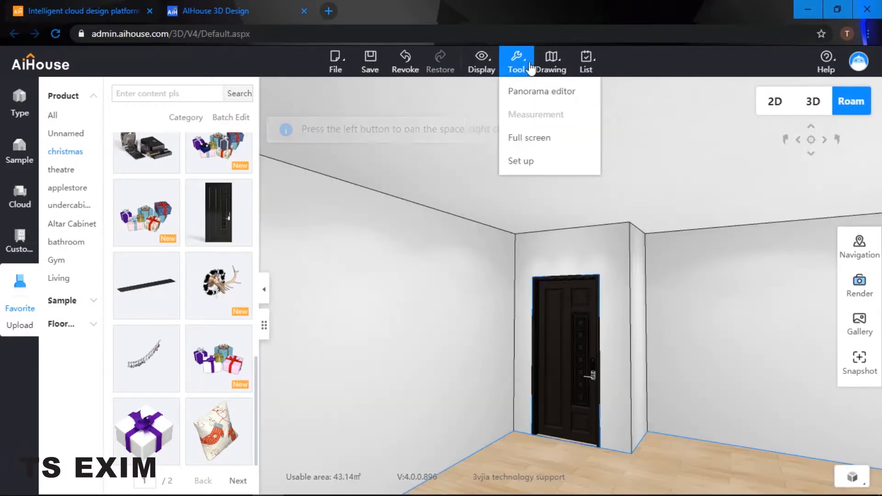
click(534, 161)
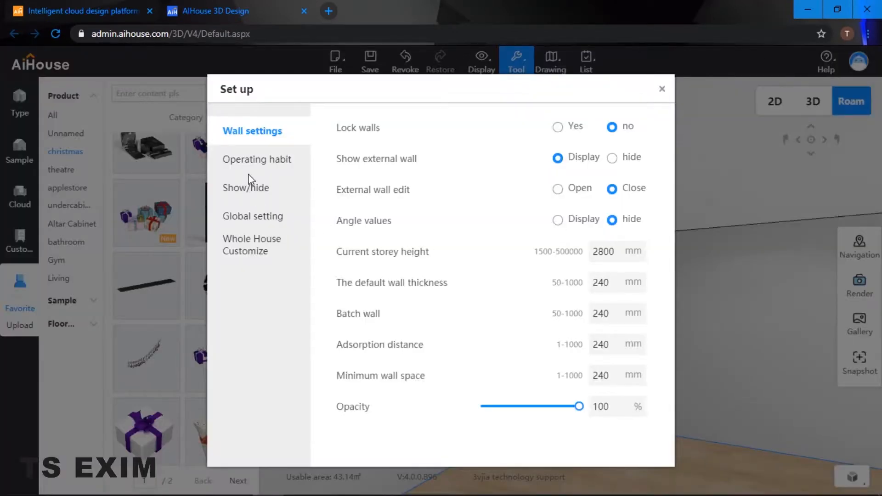
drag(621, 258, 538, 251)
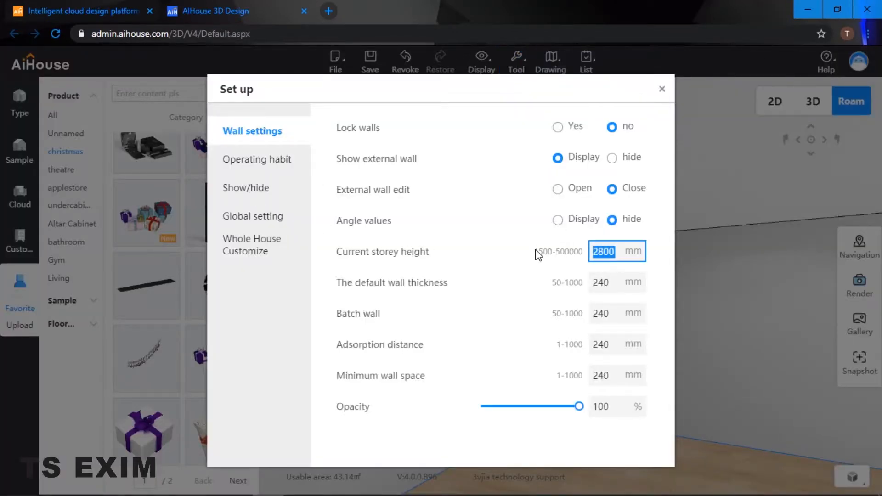
text(32)
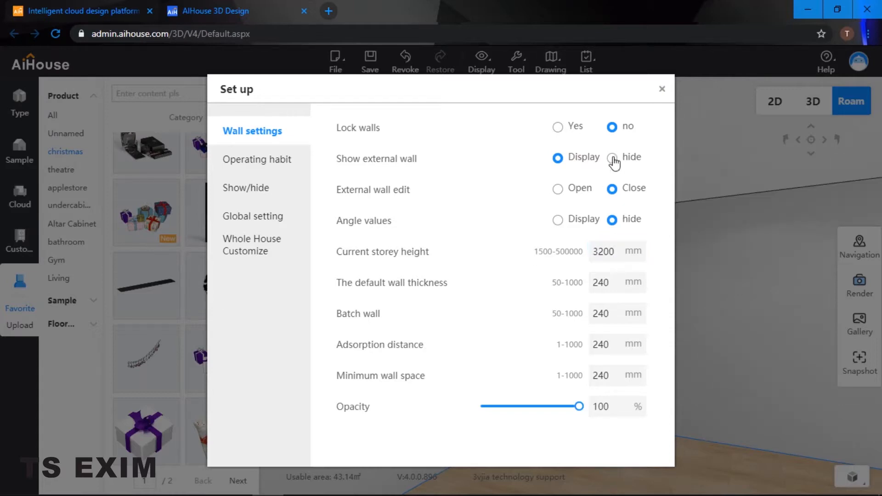
click(662, 89)
drag(449, 213, 435, 218)
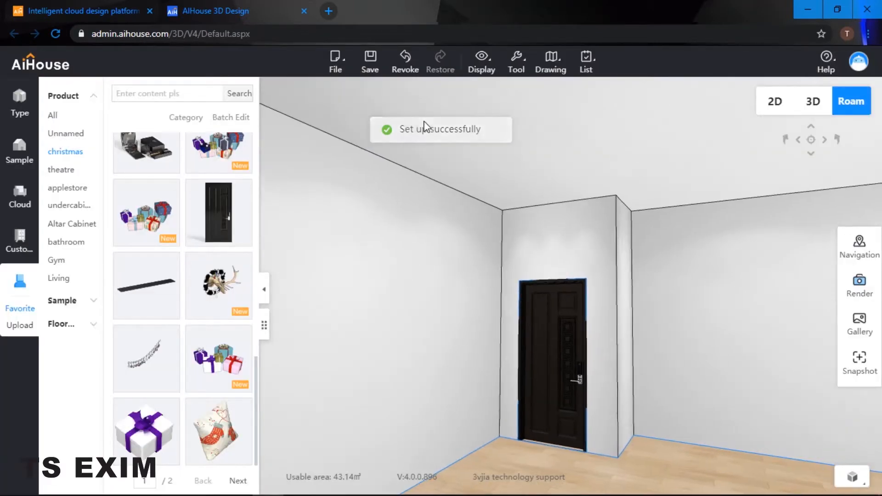
Step: Save the scheme with the name Christmas Room
click(370, 76)
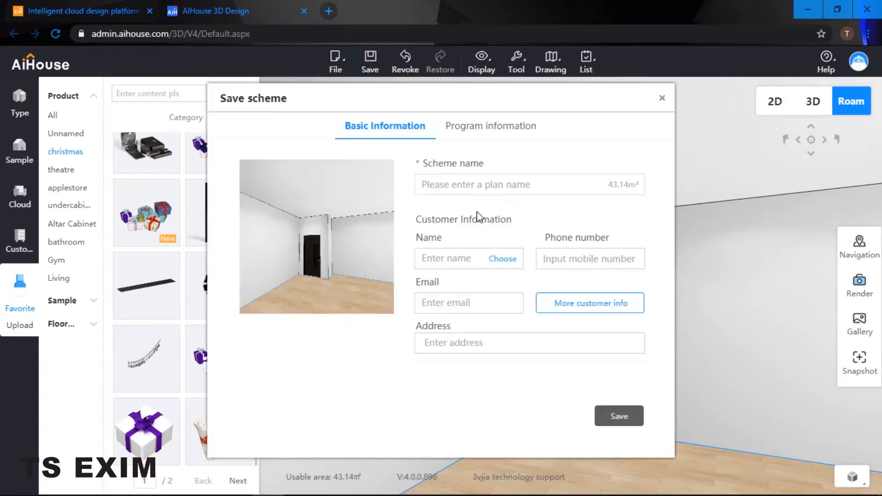
click(493, 185)
text(Chr)
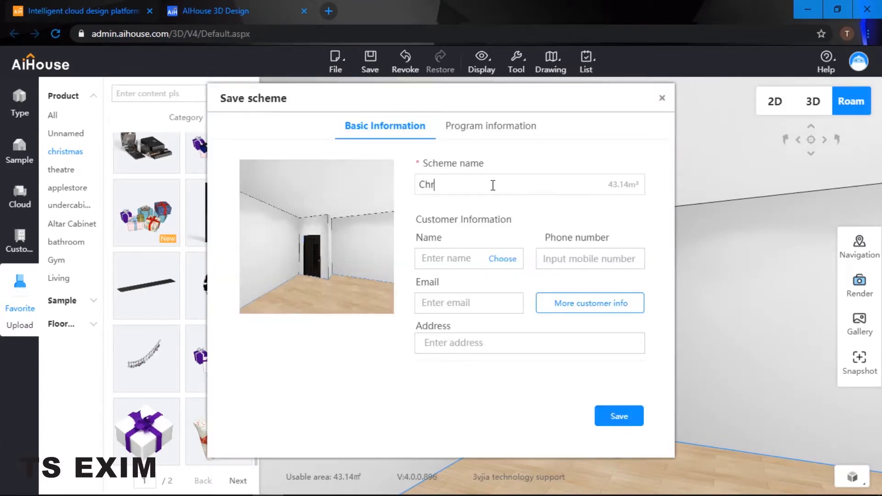
text(istmas Room)
click(630, 418)
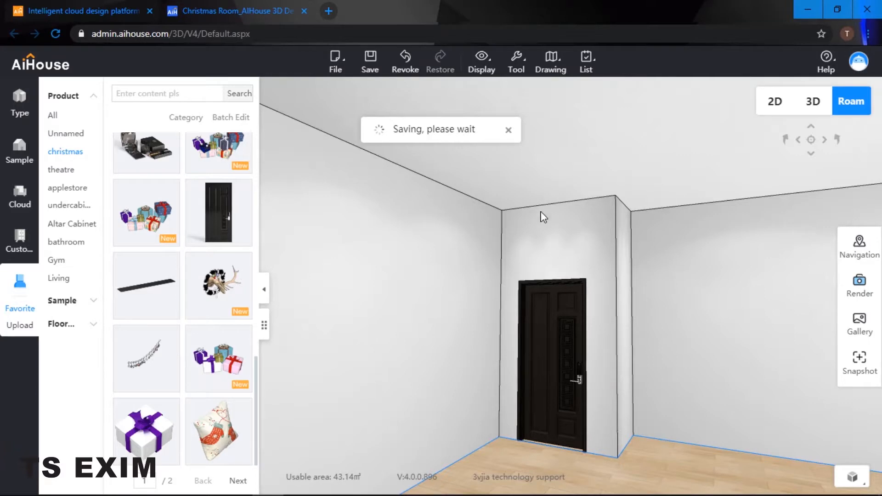
Step: Place the floor-to-ceiling window from the christmas favorites in the 6760 mm wall of the 2D plan
drag(683, 183, 528, 248)
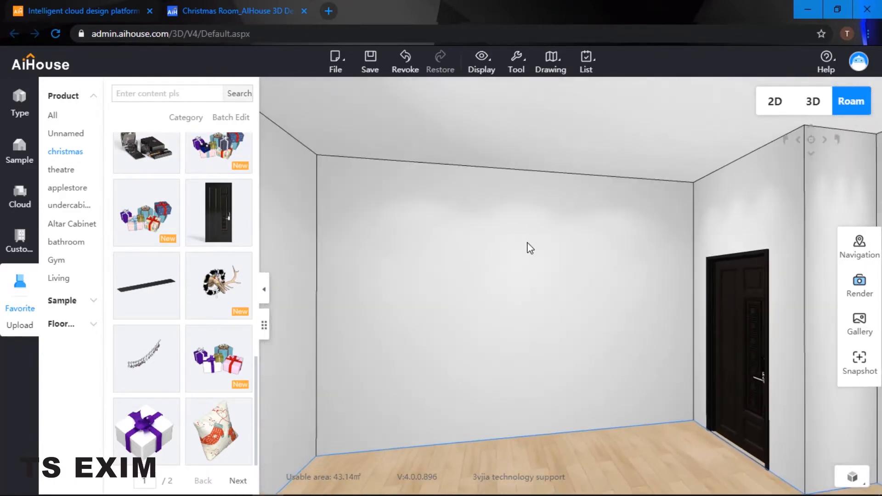
click(776, 102)
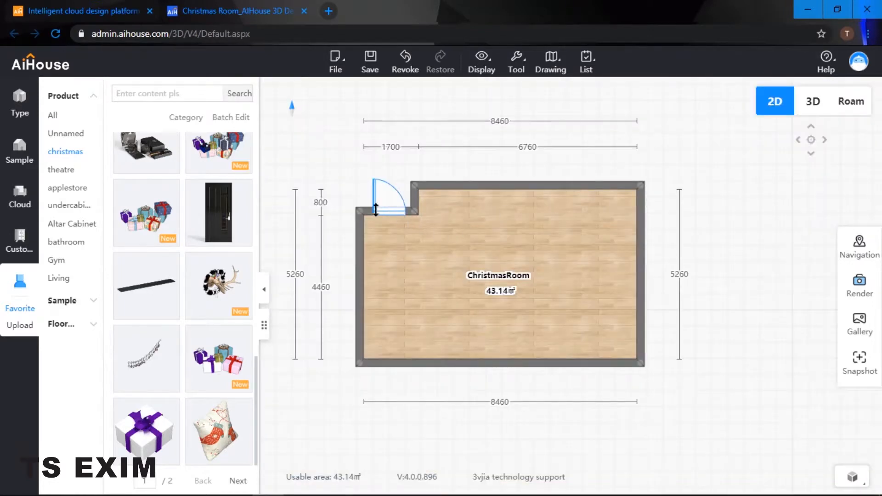
scroll(192, 325, up, 10)
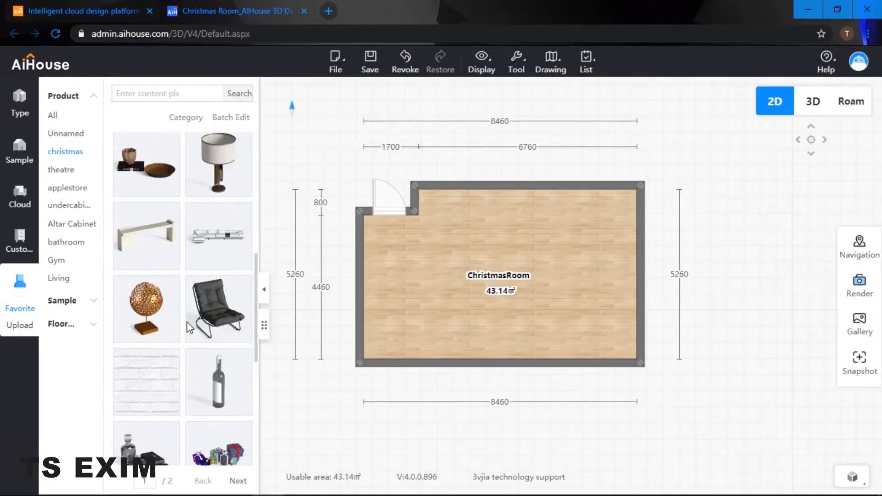
scroll(183, 340, up, 3)
click(146, 384)
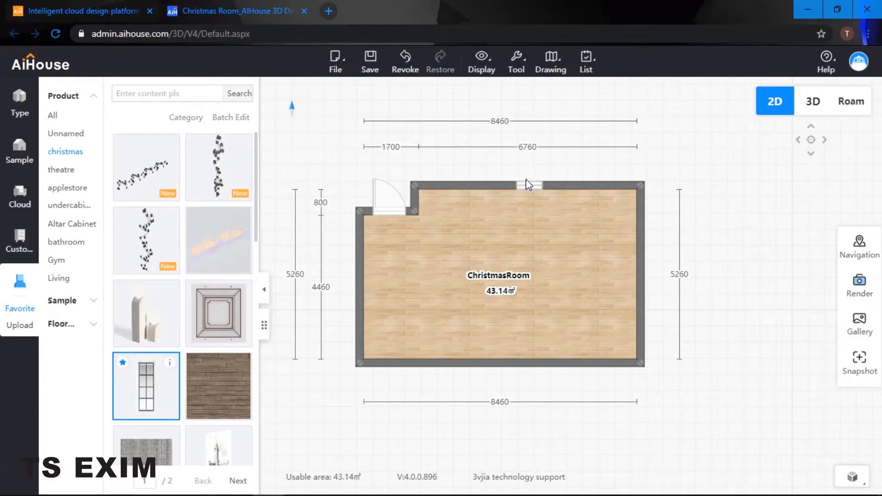
click(488, 183)
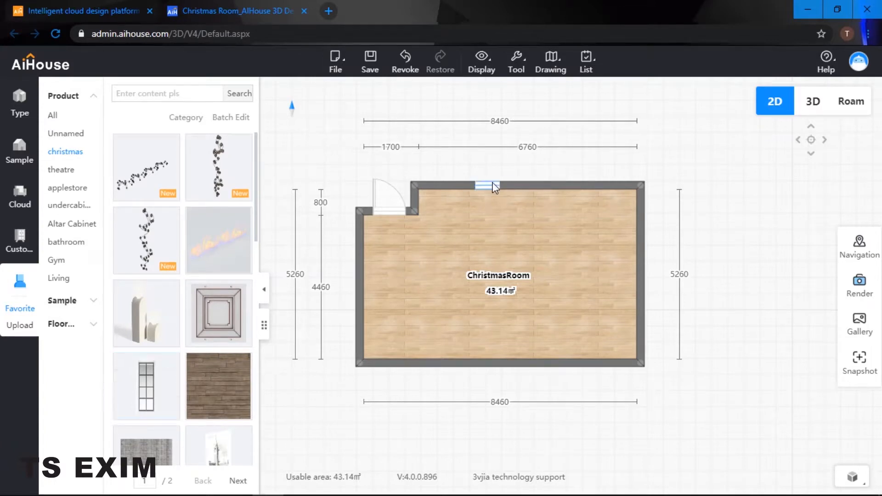
Step: Set the floor-to-ceiling window's length to 1000 mm and its height to 3200 mm
click(494, 188)
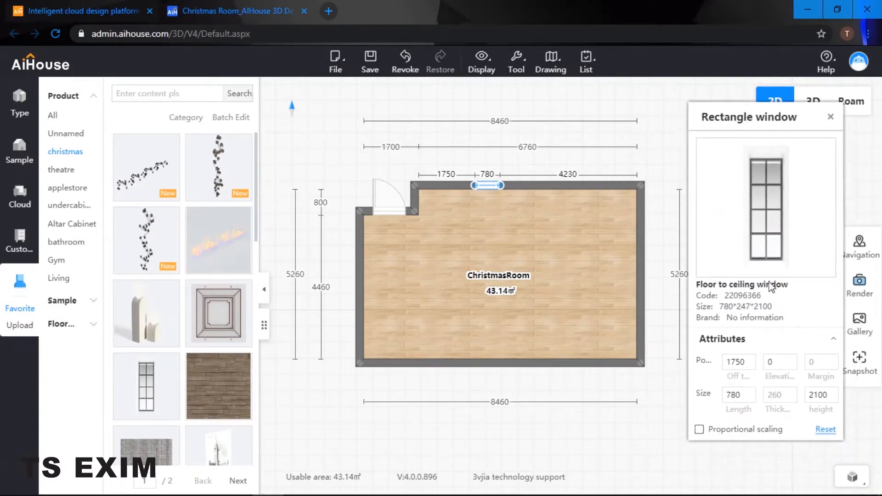
double_click(735, 395)
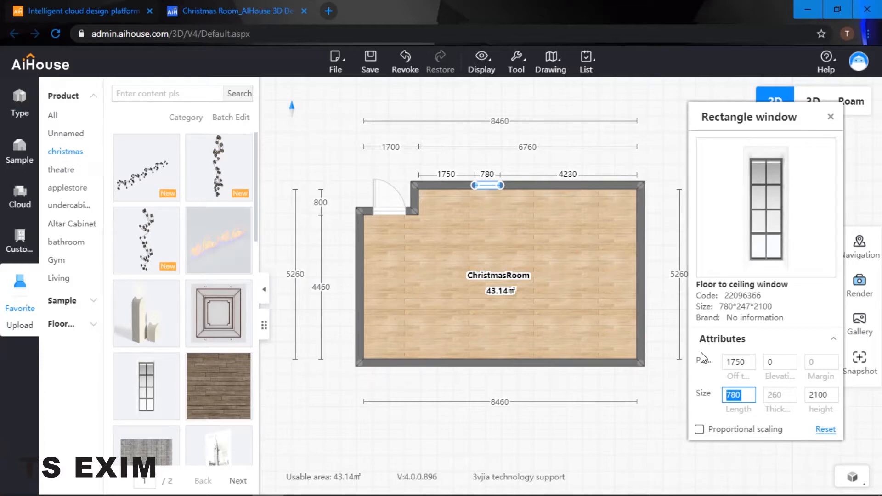
key(BackSpace)
key(Return)
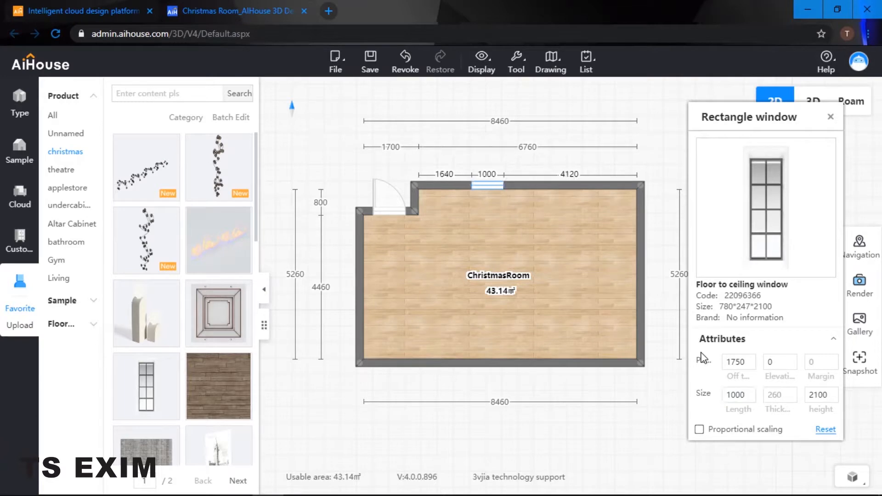
click(814, 398)
text(3)
key(Return)
Step: Move the window along the wall and set its offset from the wall's left corner to 760 mm
drag(497, 195, 482, 186)
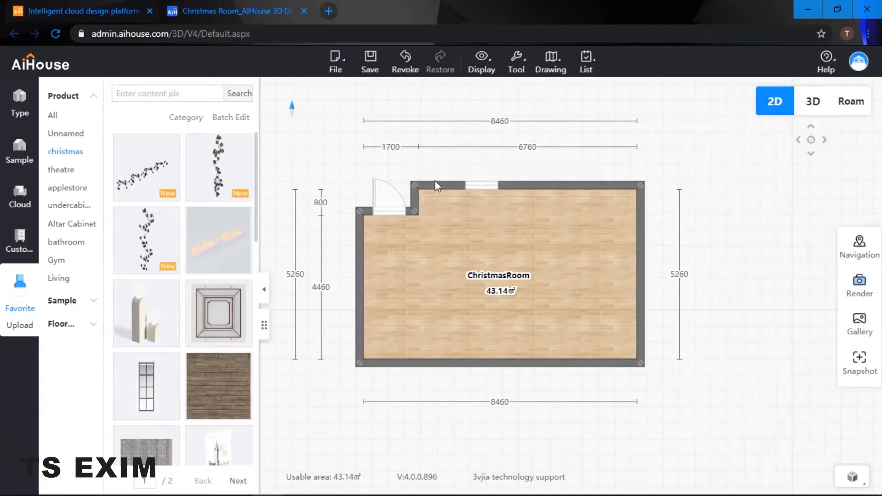
click(471, 188)
click(430, 174)
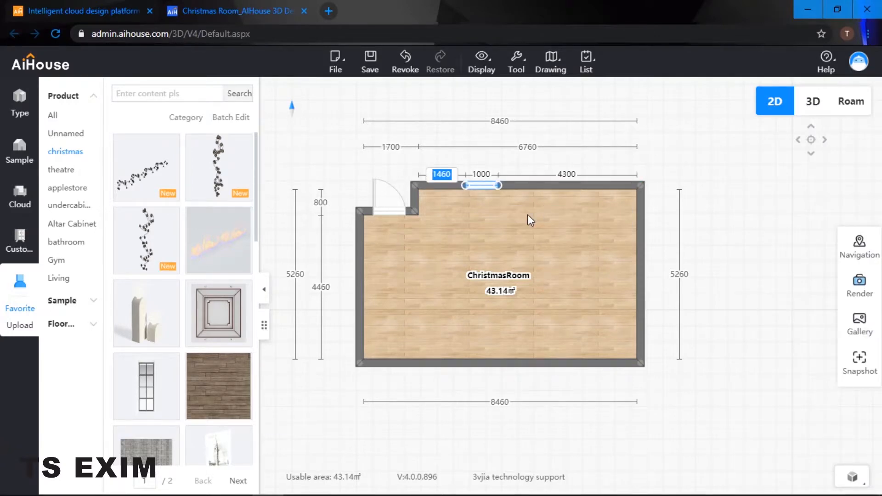
text(760)
key(Return)
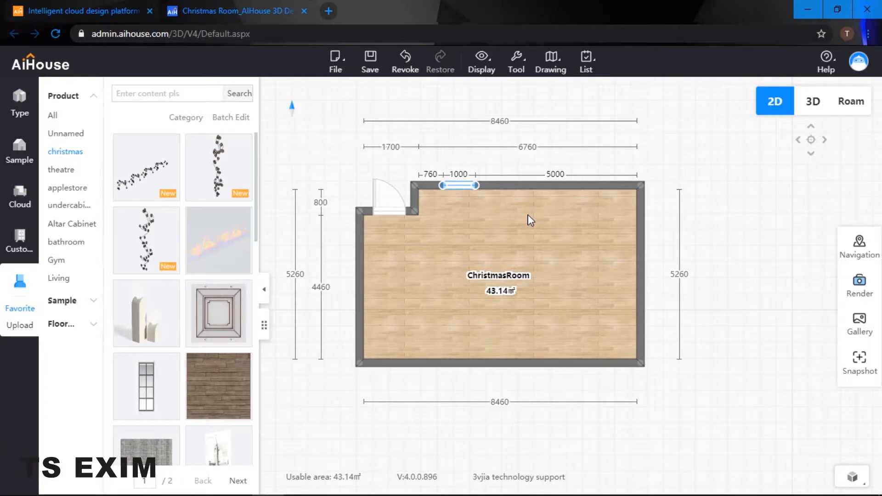
Step: Copy the floor-to-ceiling window and place one copy just to its right in the same wall
click(462, 186)
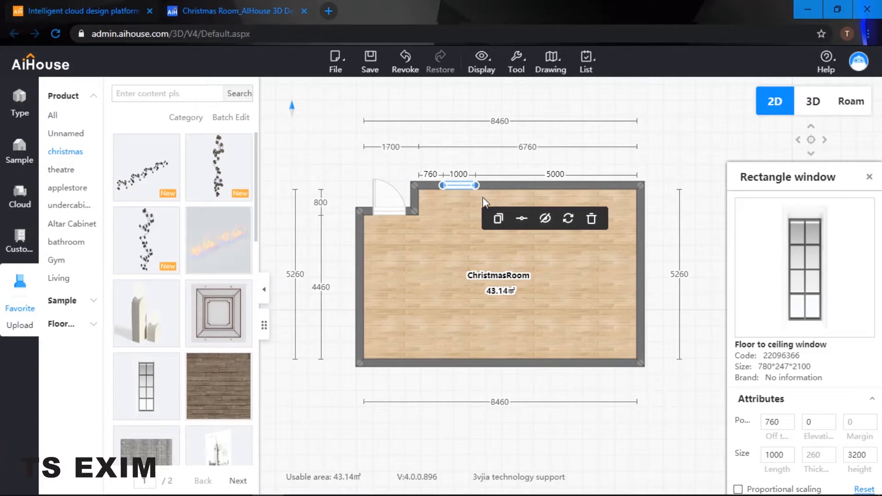
click(499, 219)
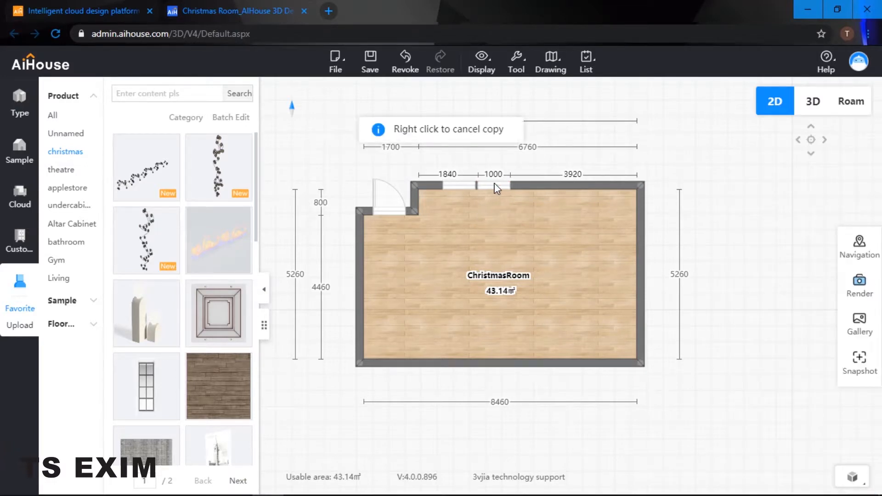
click(494, 185)
right_click(540, 187)
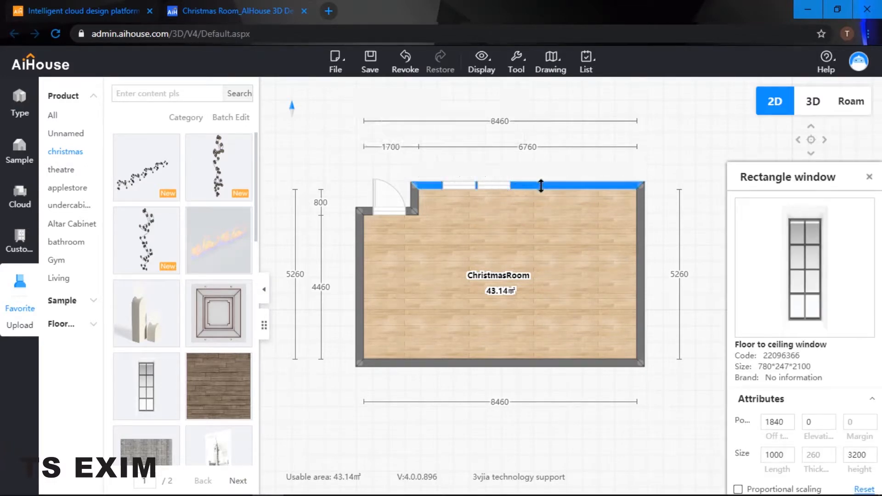
click(494, 186)
drag(495, 186, 489, 185)
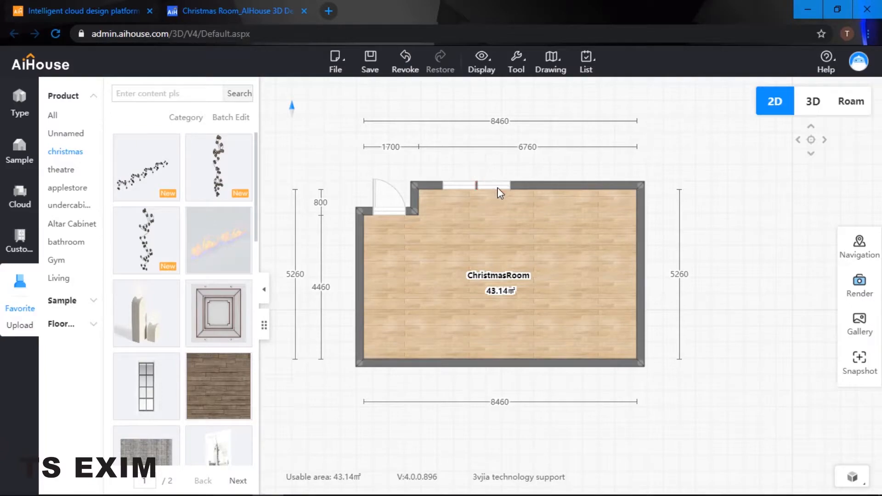
Step: Check the gap between the two floor-to-ceiling windows in the roam view and set the second window's distance from the wall's left corner to 1830 mm
click(852, 102)
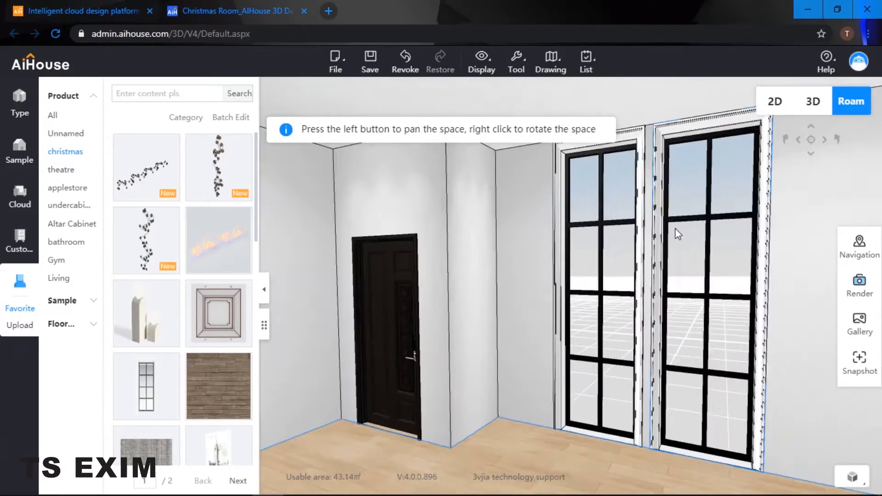
right_drag(678, 235, 700, 243)
scroll(702, 260, up, 3)
scroll(702, 260, down, 5)
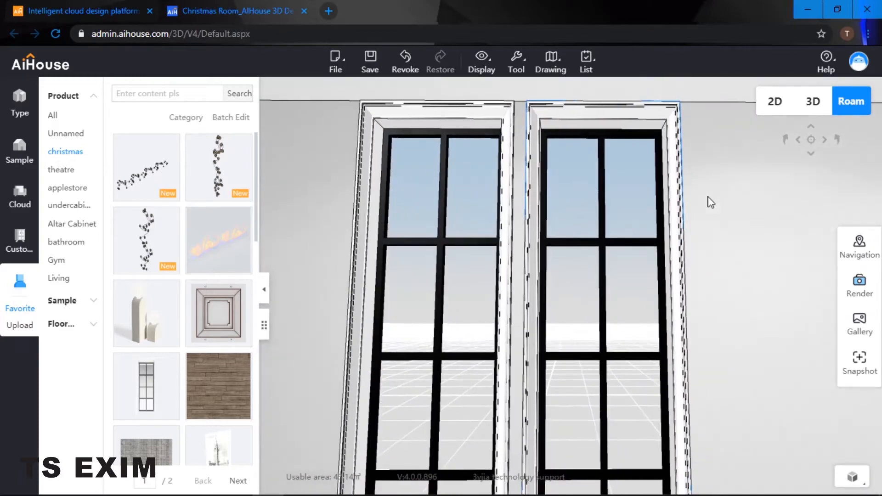
click(770, 110)
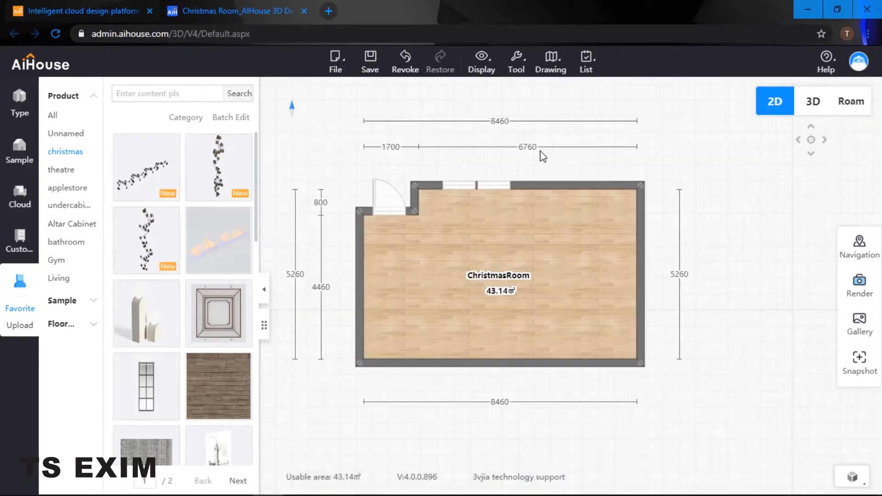
click(494, 186)
click(445, 174)
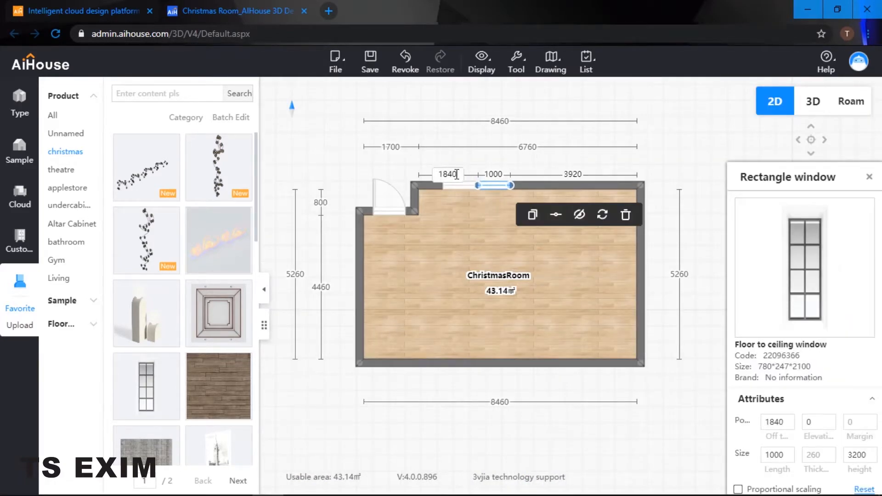
drag(457, 174, 428, 175)
text(18)
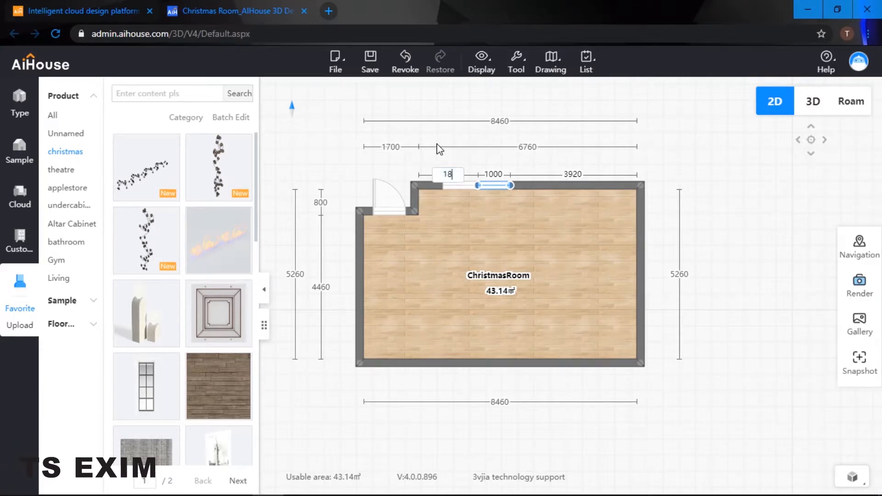
text(30)
key(Return)
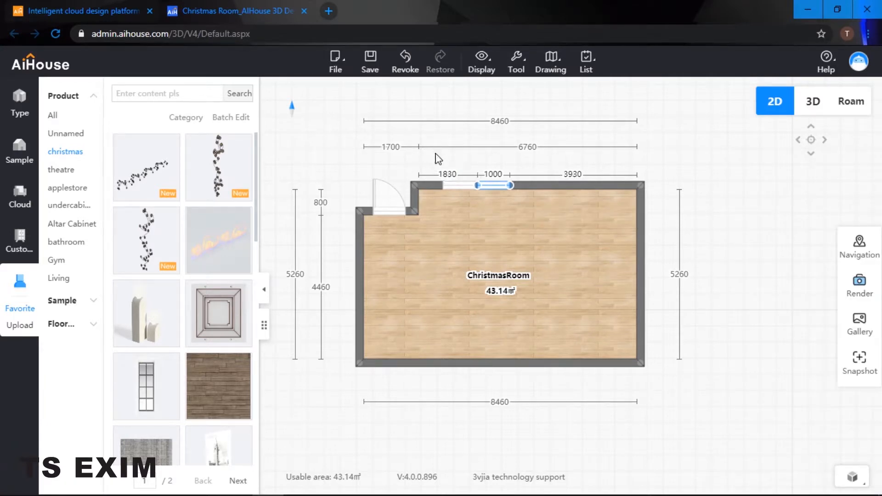
Step: Reduce the second window's distance from the left corner of the 6760 mm wall to 1820 mm
double_click(446, 174)
text(1820)
key(Return)
click(572, 238)
click(699, 167)
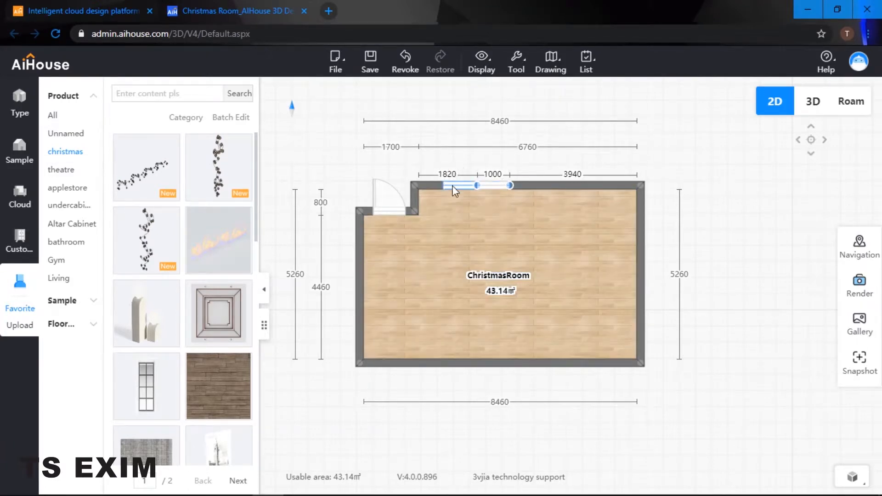
Step: Examine the joint between the two neighbouring floor-to-ceiling windows up close and from farther back in the roam view
click(453, 186)
click(736, 129)
click(843, 108)
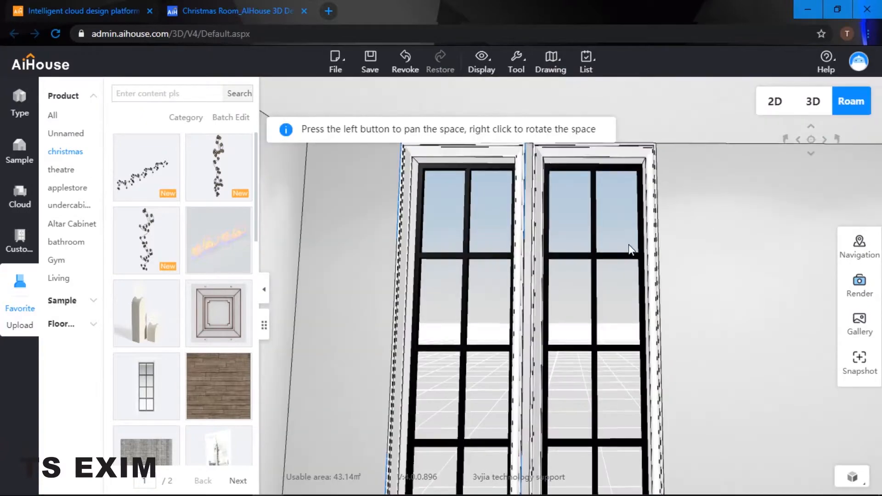
scroll(617, 262, up, 4)
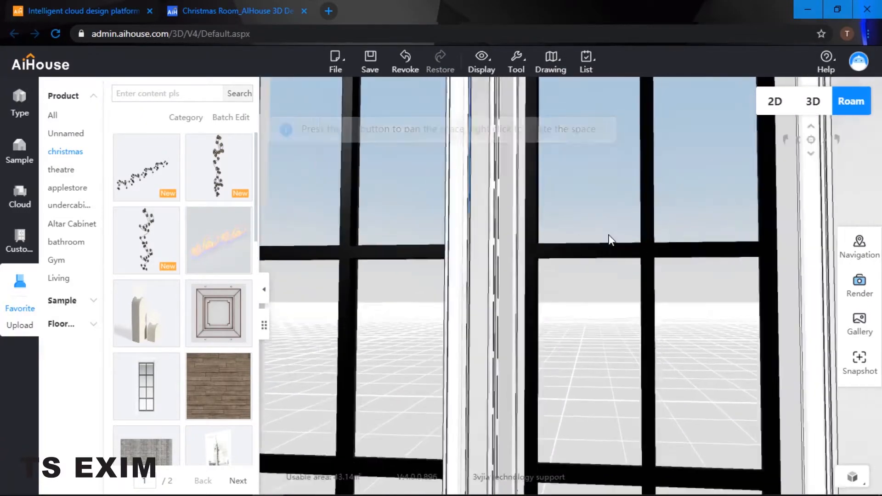
scroll(611, 241, down, 4)
right_drag(624, 256, 660, 343)
scroll(633, 293, down, 3)
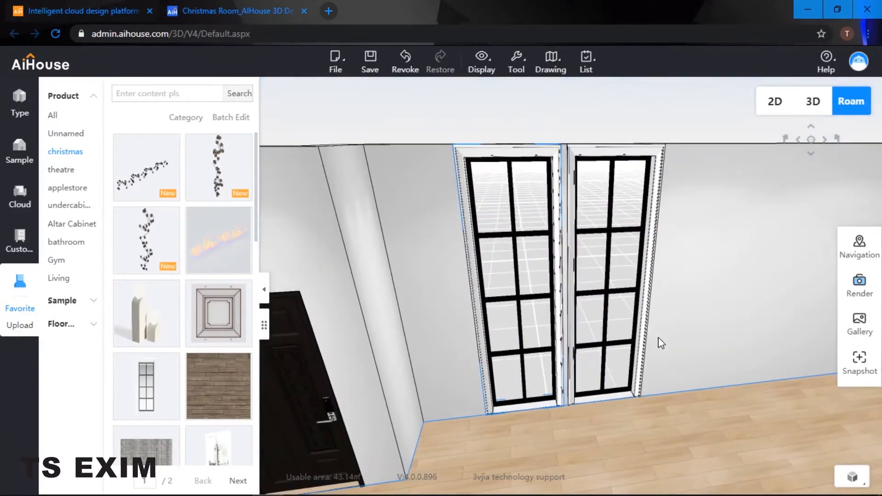
scroll(660, 343, up, 3)
Step: Set the second window's distance from the wall's left corner to 1800 mm in the 2D plan and check the joint in the roam view
click(775, 102)
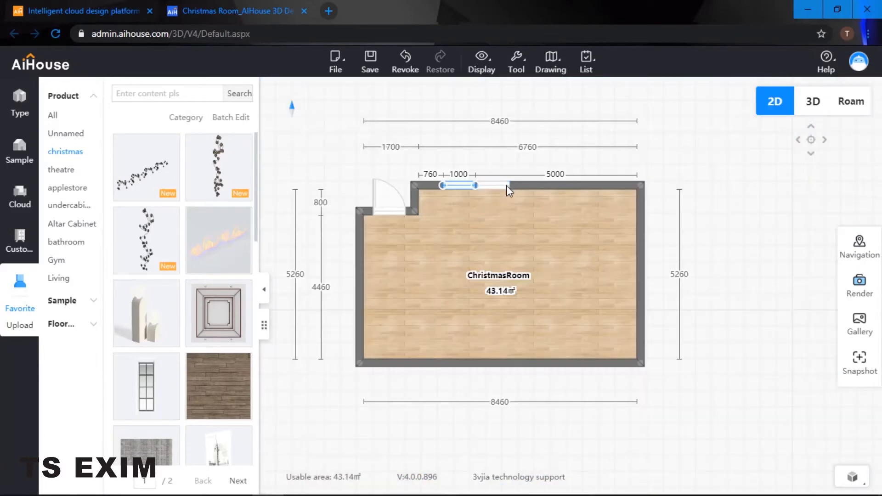
click(495, 187)
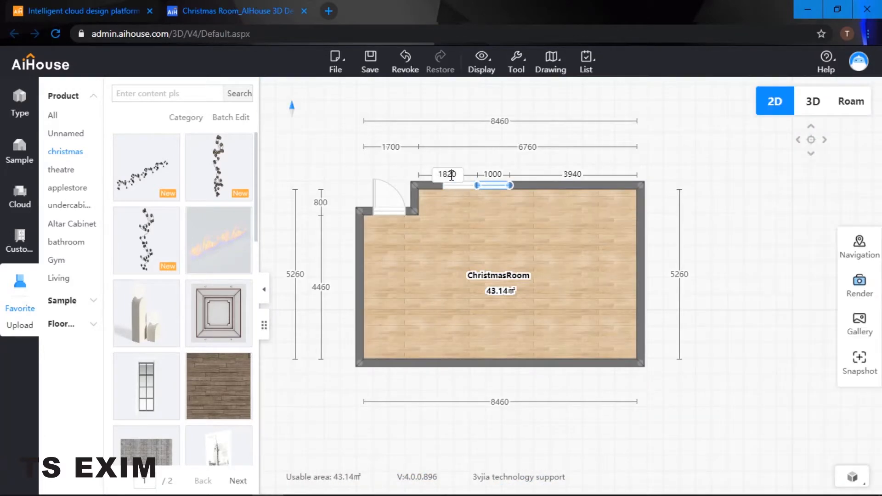
double_click(452, 175)
text(1)
key(Return)
click(851, 102)
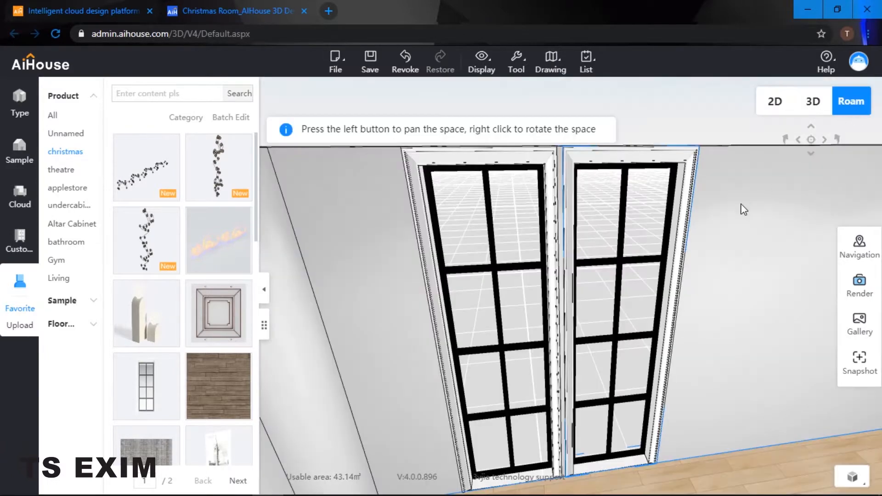
right_drag(700, 214, 660, 278)
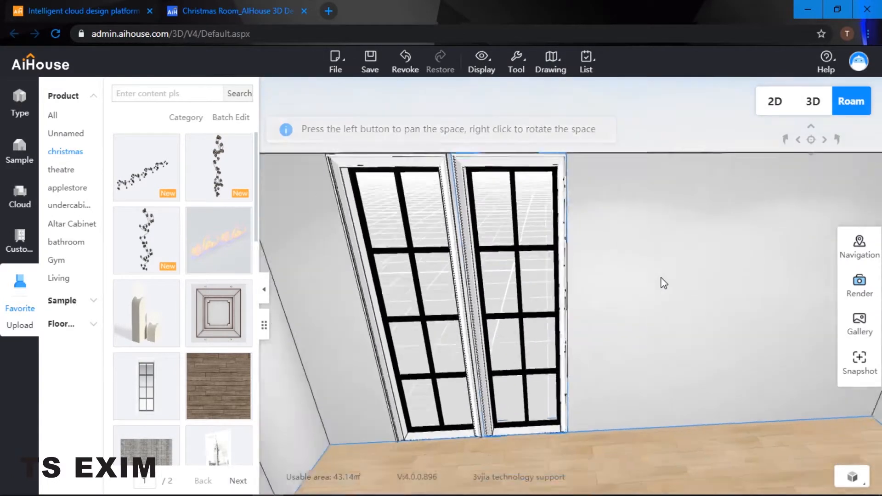
scroll(660, 278, down, 2)
Step: Copy the second floor-to-ceiling window and place two copies side by side in the right half of the 6760 mm wall
click(775, 102)
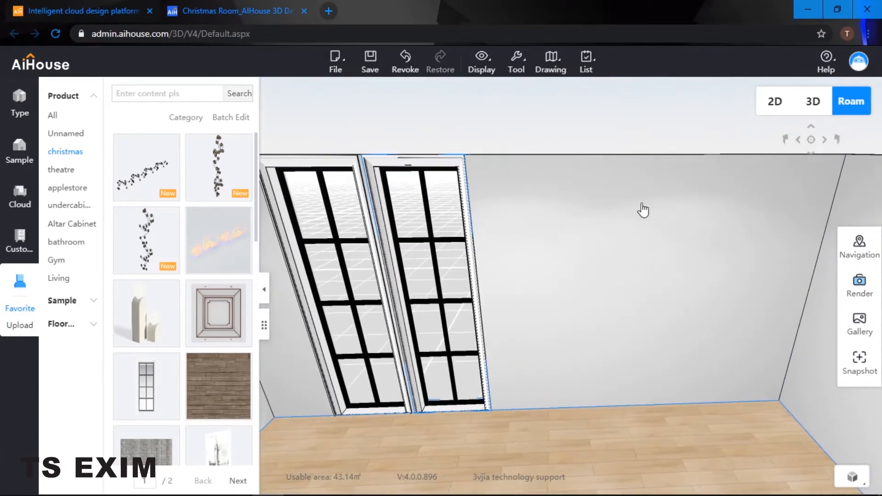
click(501, 190)
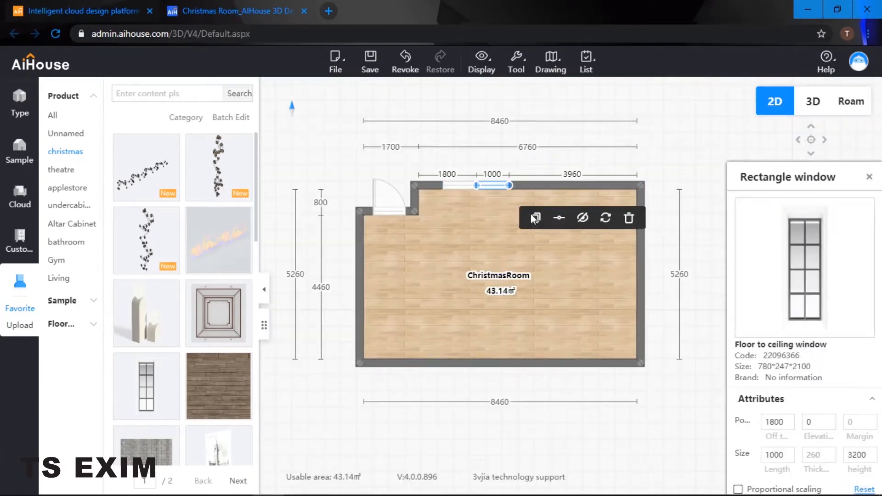
click(532, 215)
click(567, 190)
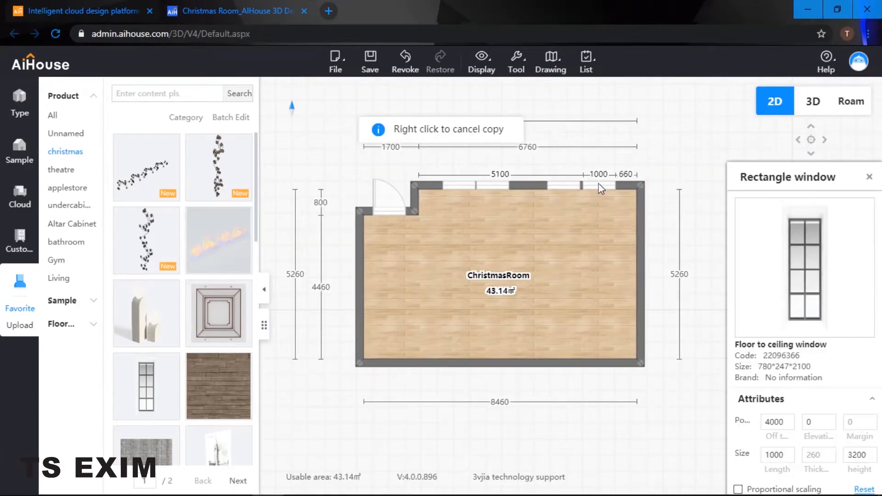
click(597, 186)
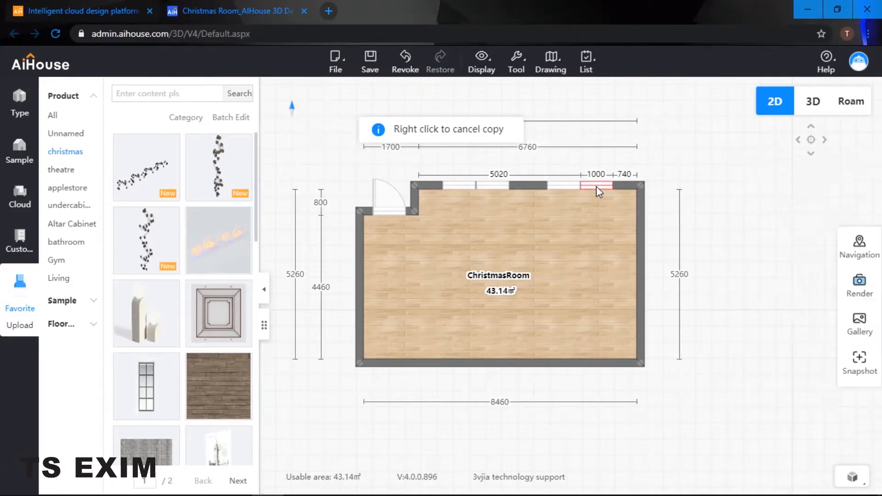
right_click(641, 161)
Step: Shift the third window left along the wall and set the rightmost window's distance from the wall's right corner to 1400 mm
click(605, 186)
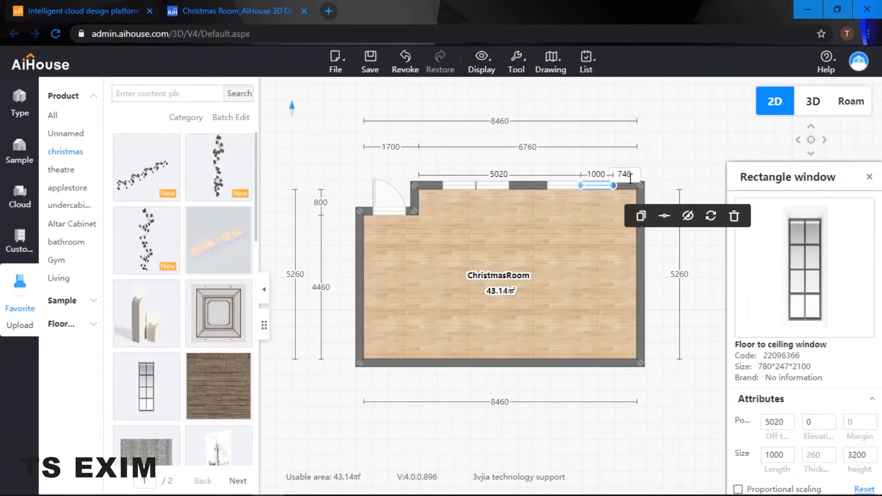
click(569, 186)
drag(570, 190, 611, 190)
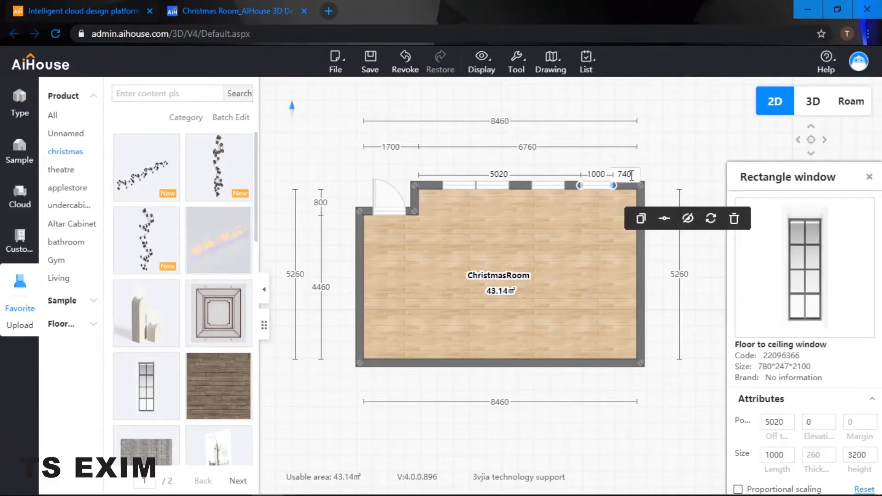
click(628, 175)
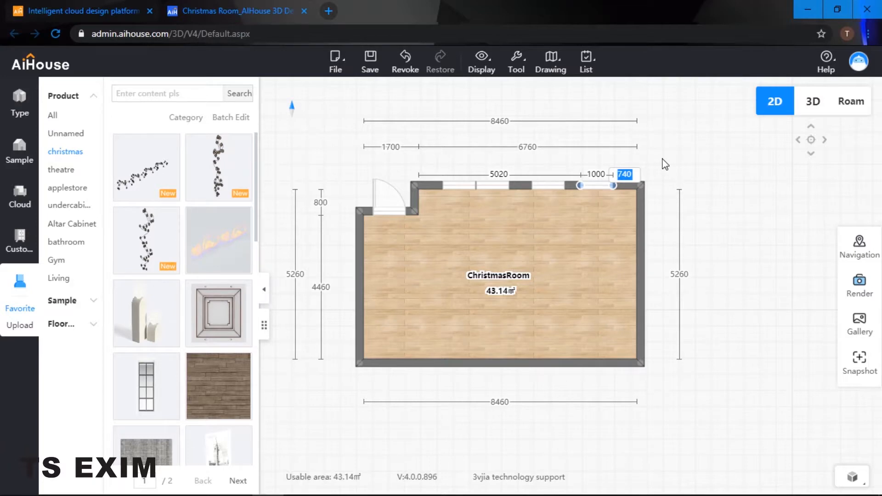
text(1400)
key(Return)
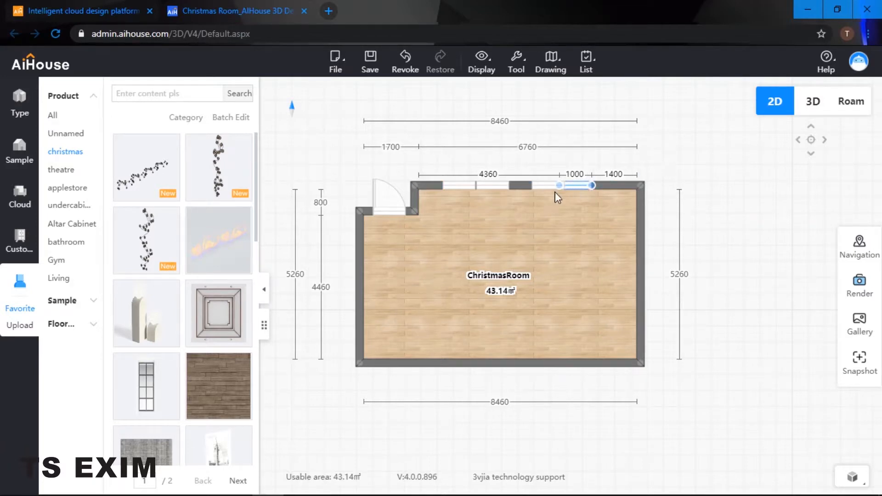
Step: Check the right-hand window pair in the roam view and move the third window left to about 2540 mm from the wall's right corner
drag(547, 186, 543, 189)
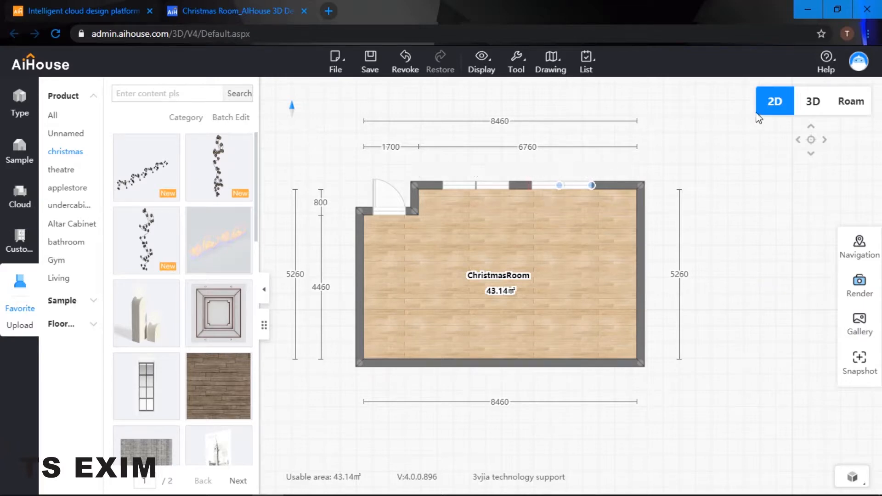
click(850, 102)
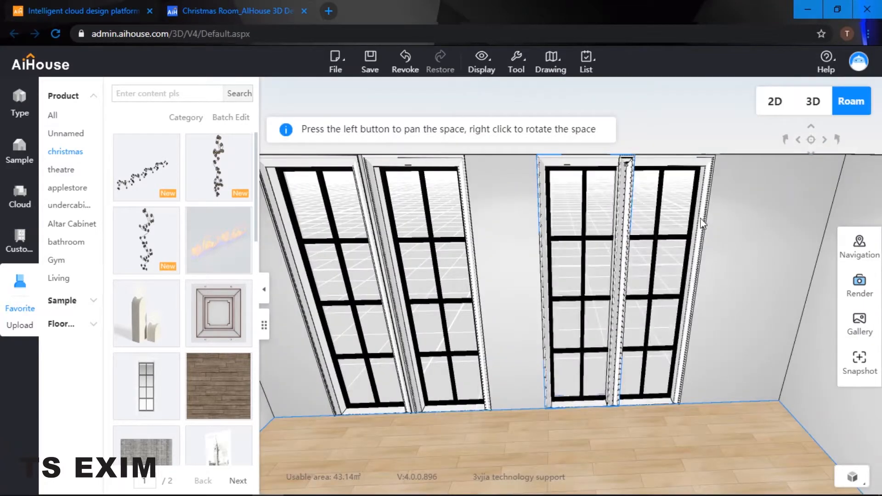
click(776, 107)
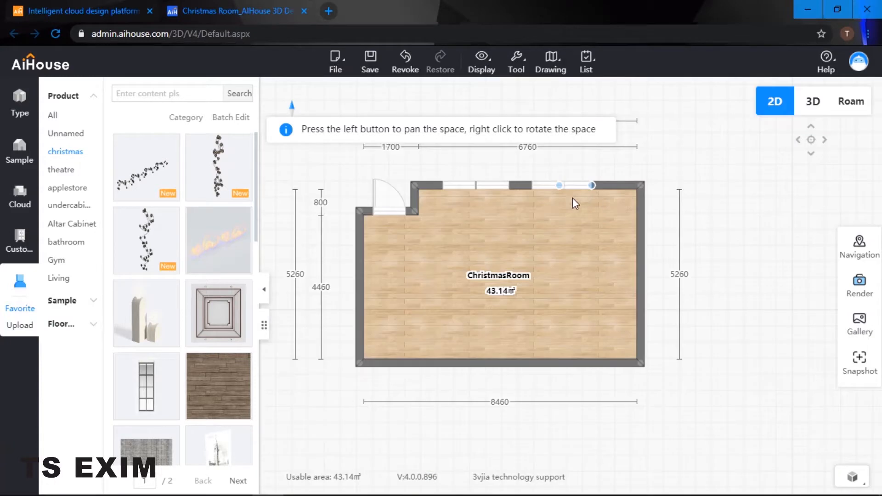
click(543, 187)
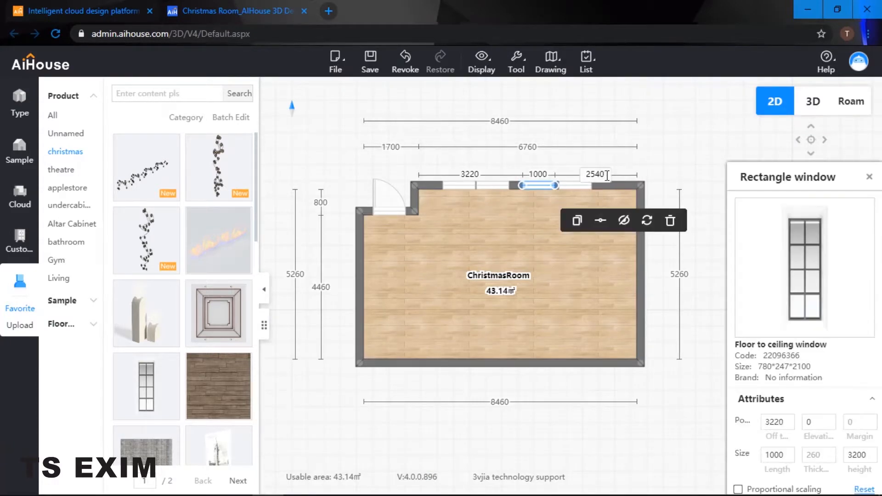
drag(600, 175, 565, 177)
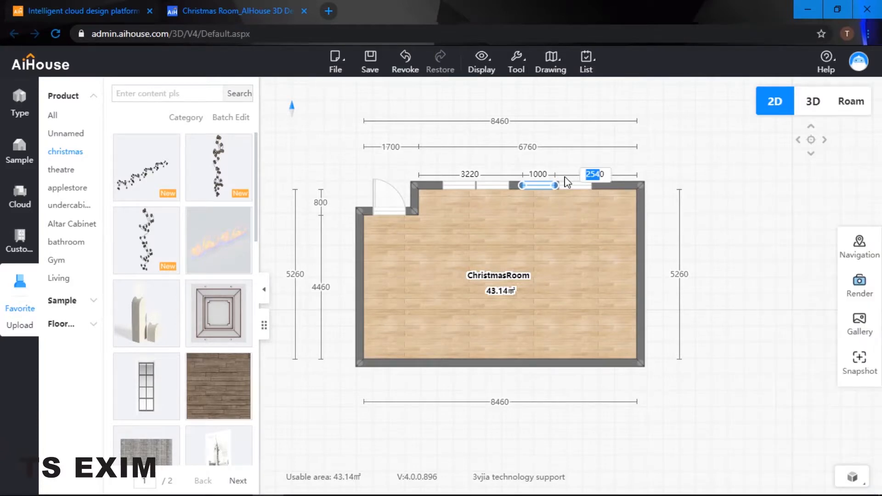
key(Return)
Step: Try 2520 mm and 2500 mm as the third window's distance from the wall's right corner and check the gap in the roam view
double_click(596, 175)
text(2520)
key(Return)
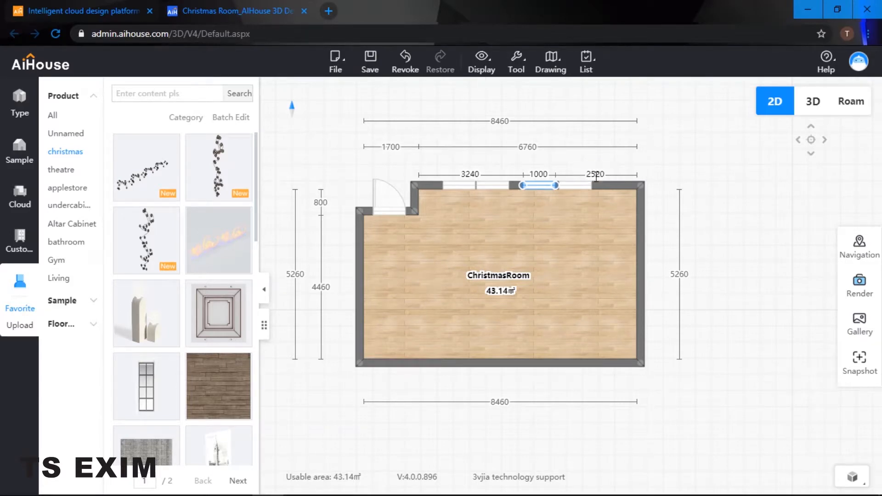
double_click(597, 176)
text(2500)
key(Return)
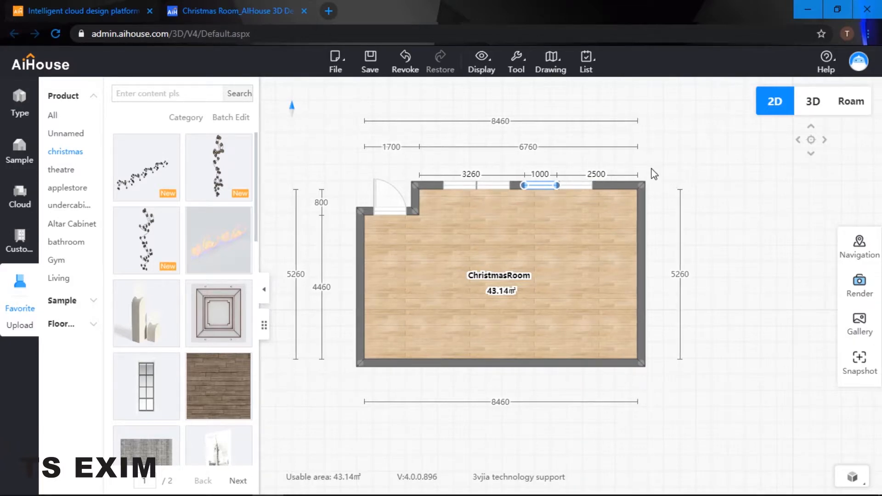
click(845, 111)
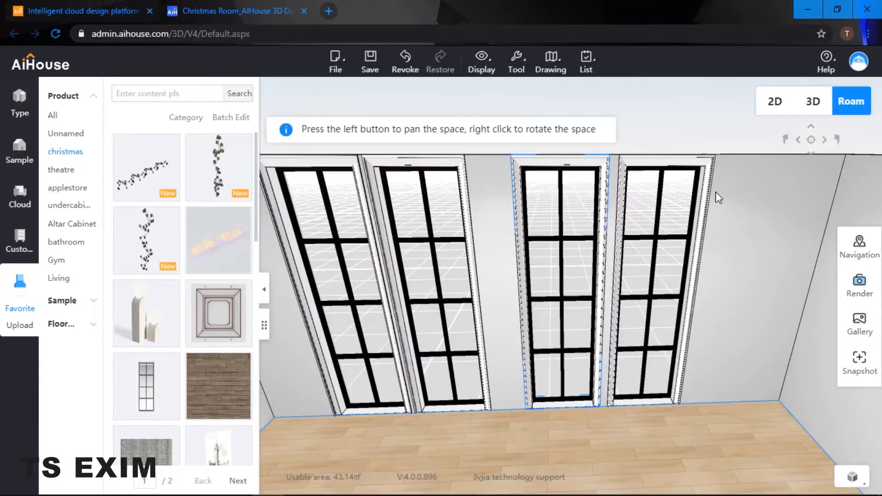
Step: Set the third window's distance from the wall's right corner to 2480 mm and inspect both window pairs in the roam view
click(775, 102)
double_click(600, 174)
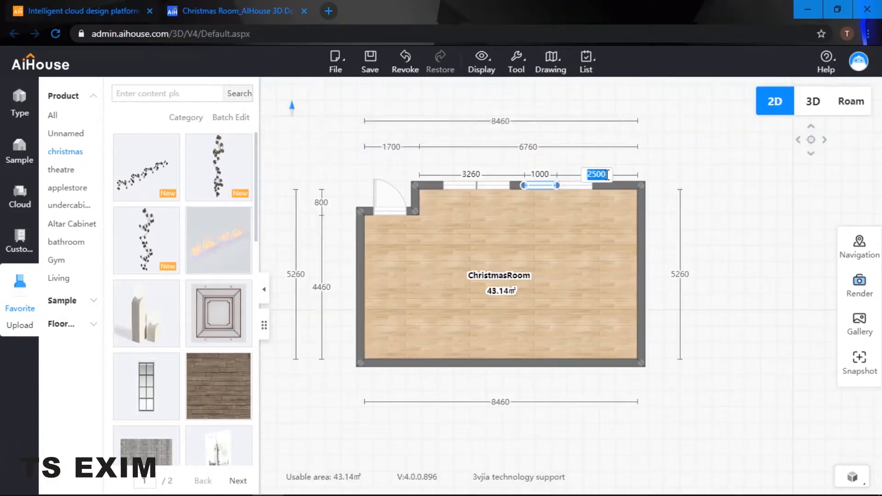
text(2)
key(Return)
click(856, 111)
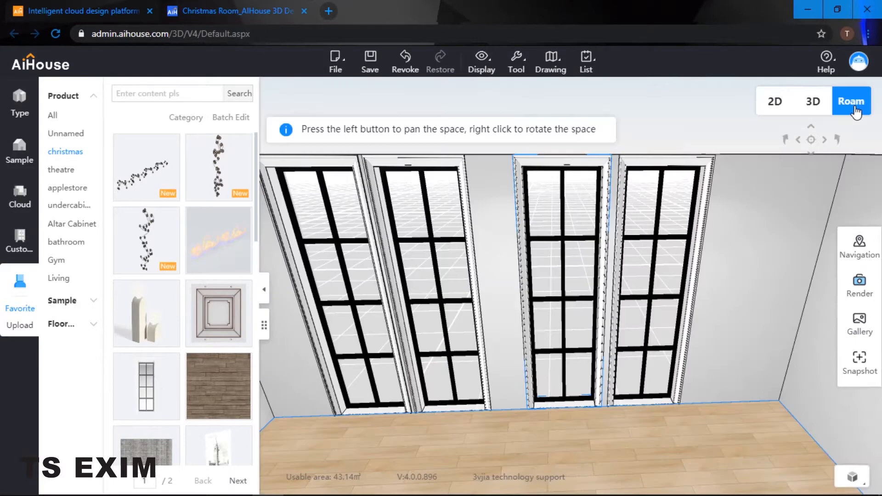
drag(784, 224, 747, 236)
scroll(739, 240, up, 4)
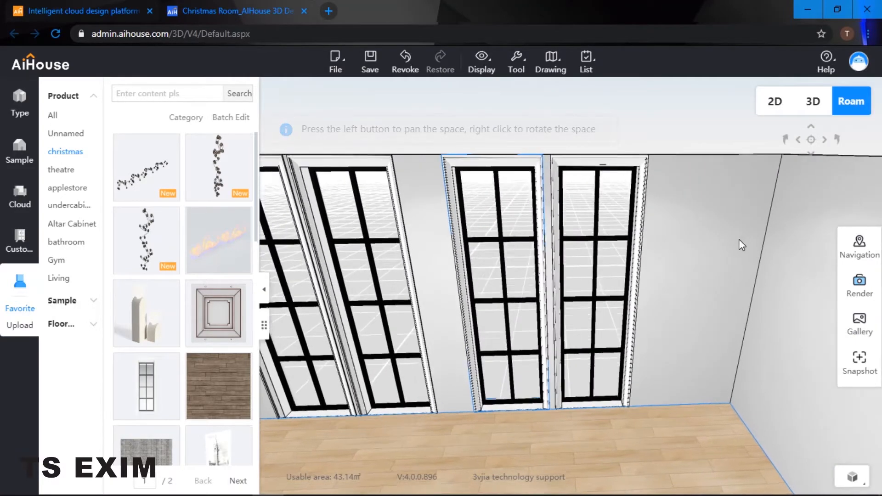
click(765, 232)
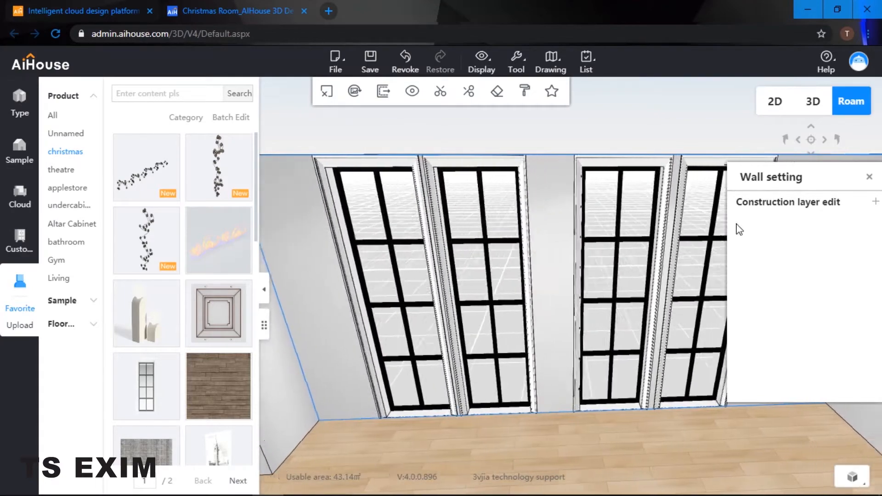
click(775, 101)
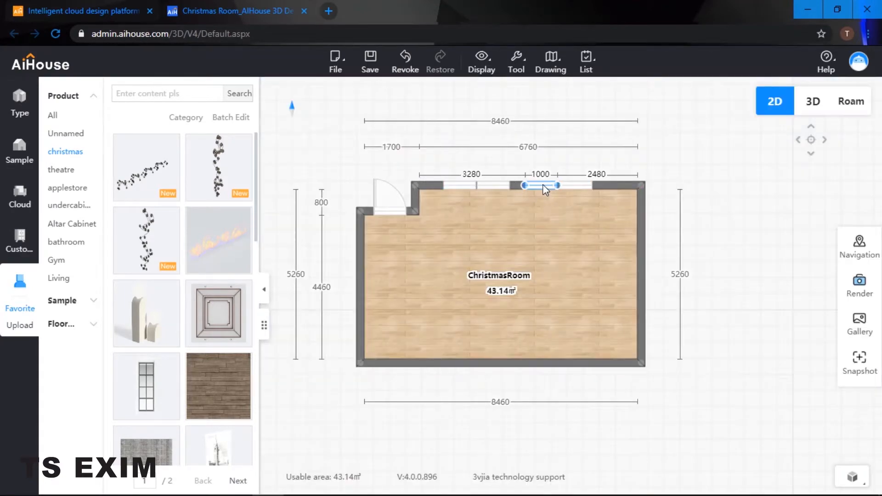
Step: Try 2465 mm as the third window's distance from the wall's right corner and check the gap in the roam view
click(542, 185)
click(598, 175)
text(2465)
key(Return)
click(850, 102)
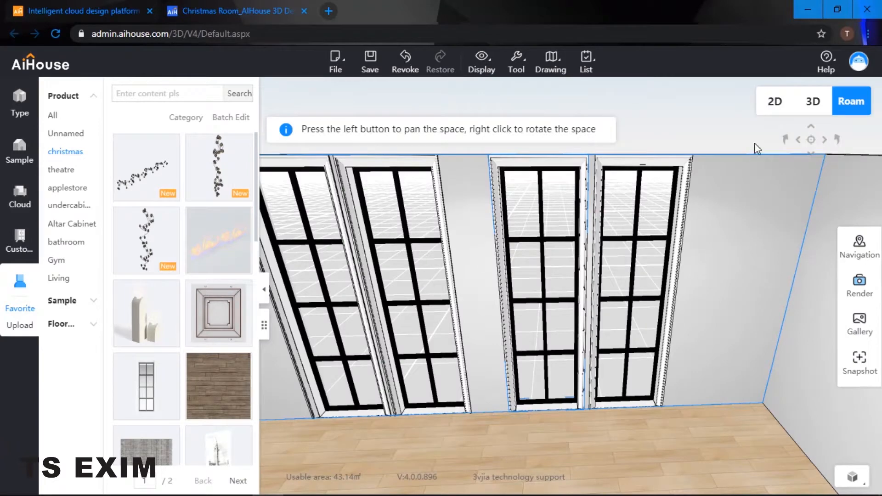
Step: Set the third window's distance from the wall's right corner to 2450 mm and inspect the room in the roam view
click(776, 106)
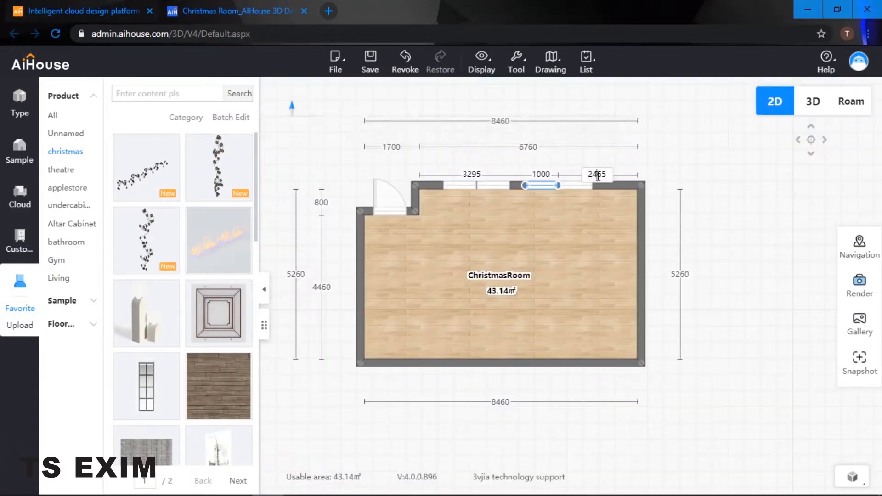
double_click(598, 175)
text(2450)
key(Return)
click(849, 103)
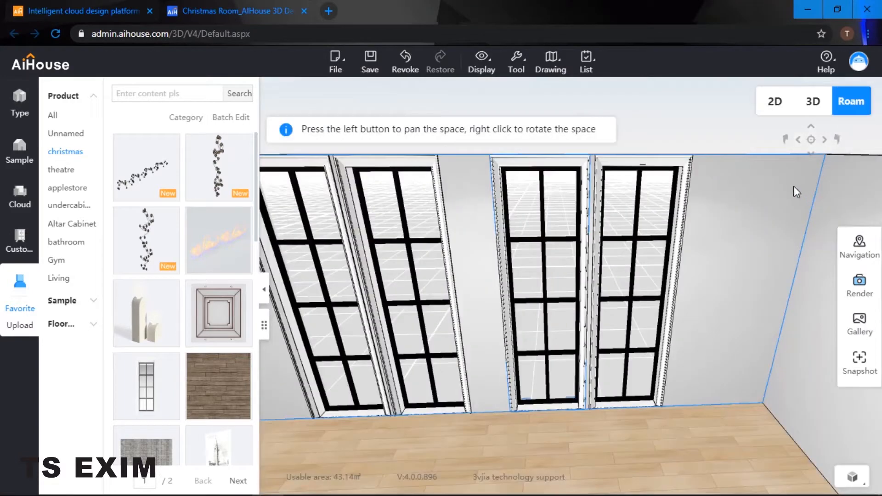
click(700, 233)
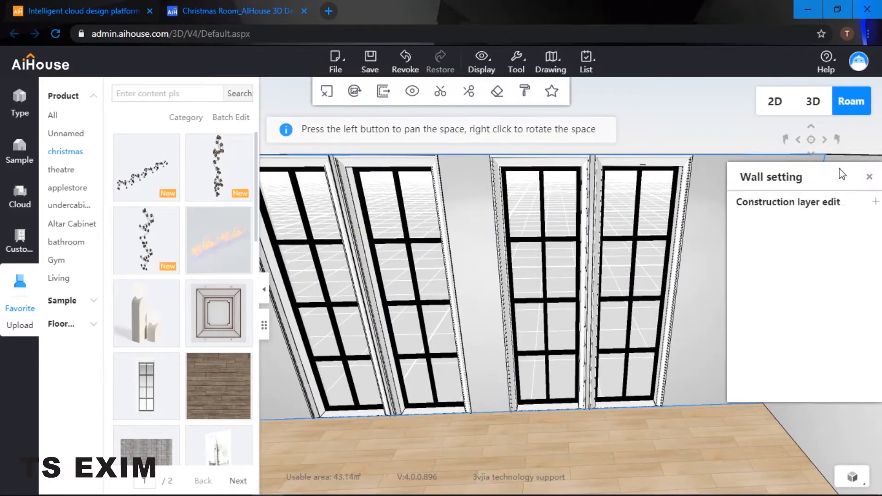
click(869, 178)
right_drag(554, 264, 496, 201)
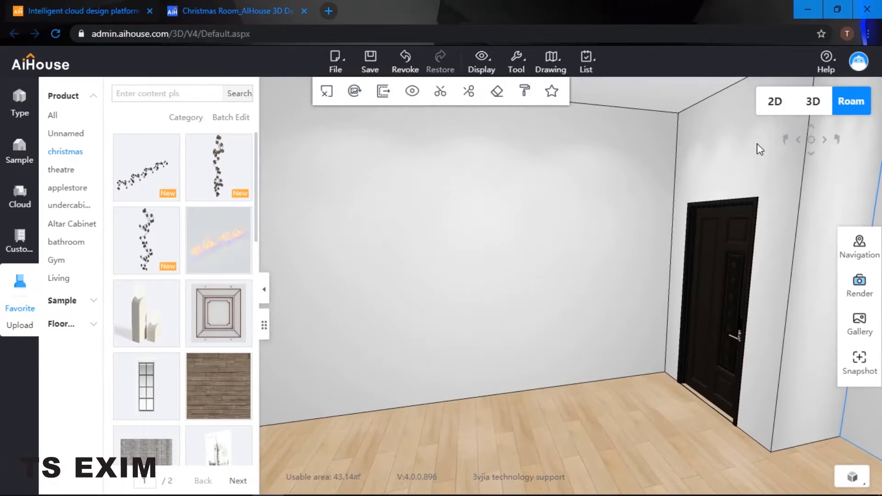
Step: Place the favorite floor-to-ceiling window on the left wall, starting at the corner beside the door, and set its length to 2000 mm
click(775, 108)
click(146, 386)
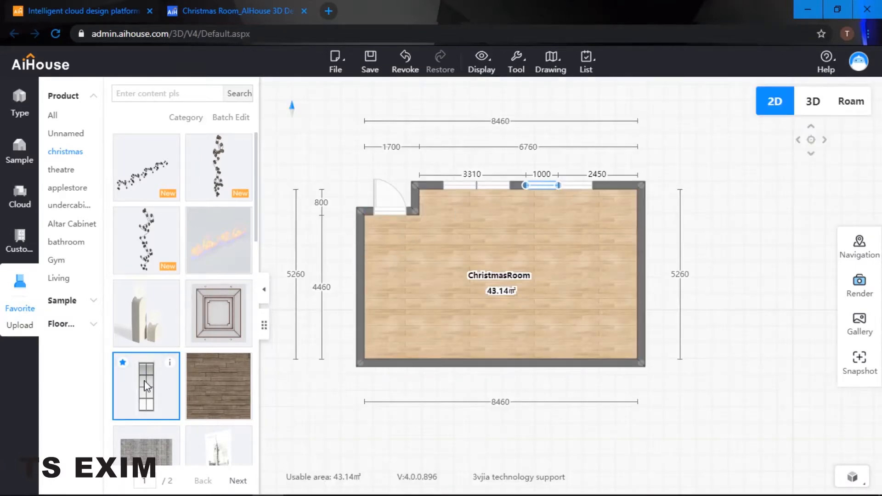
click(367, 230)
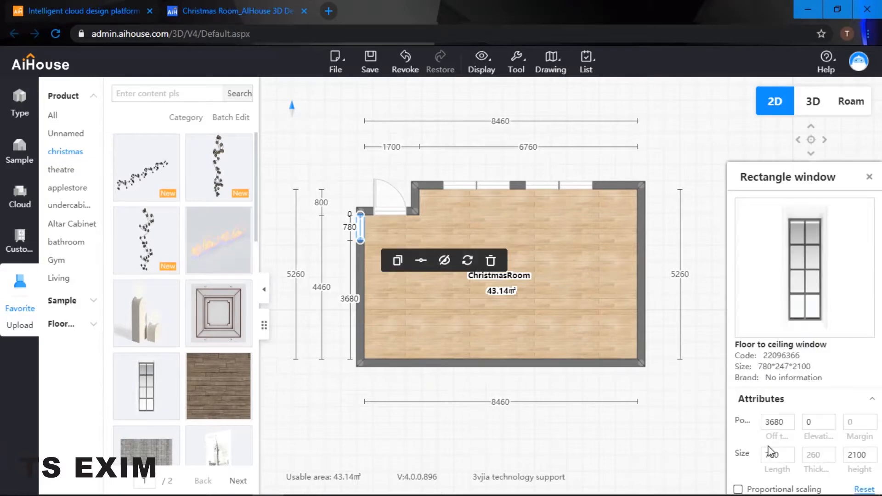
drag(777, 457, 765, 459)
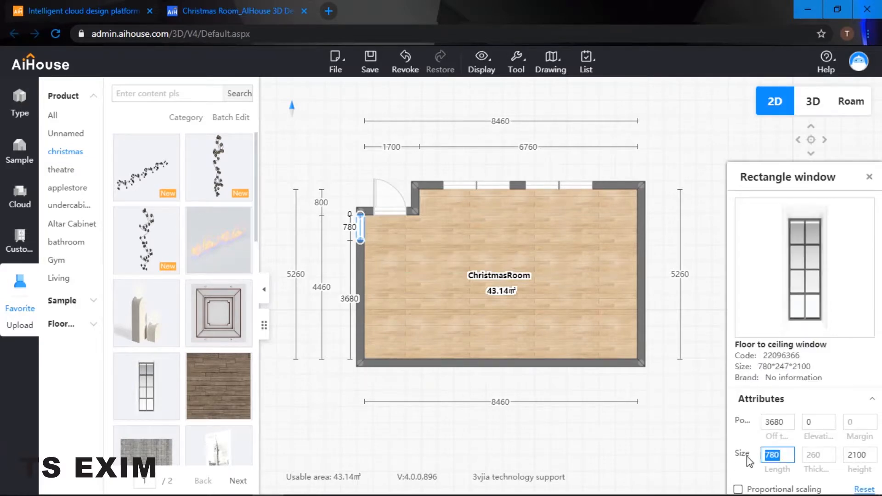
text(2000)
key(Return)
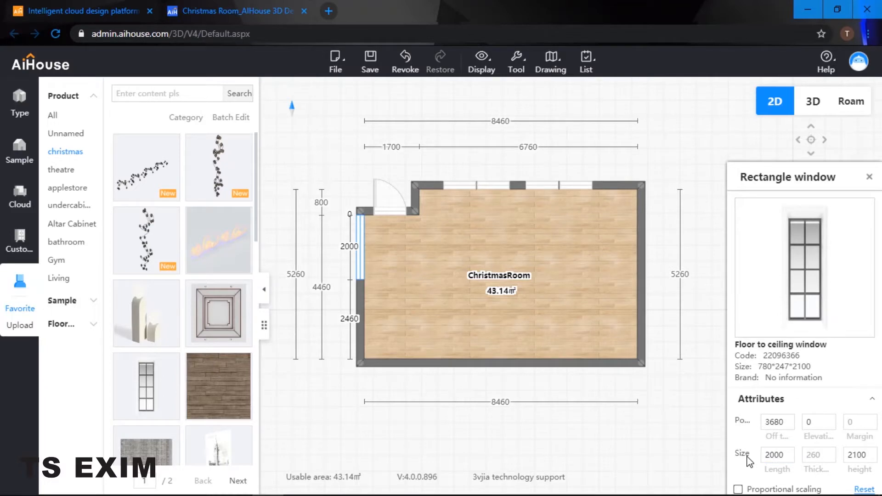
Step: Copy the 2000 mm window below the original, set it 460 mm from the left wall's lower corner, and check the pair in the roam view
click(361, 270)
click(397, 297)
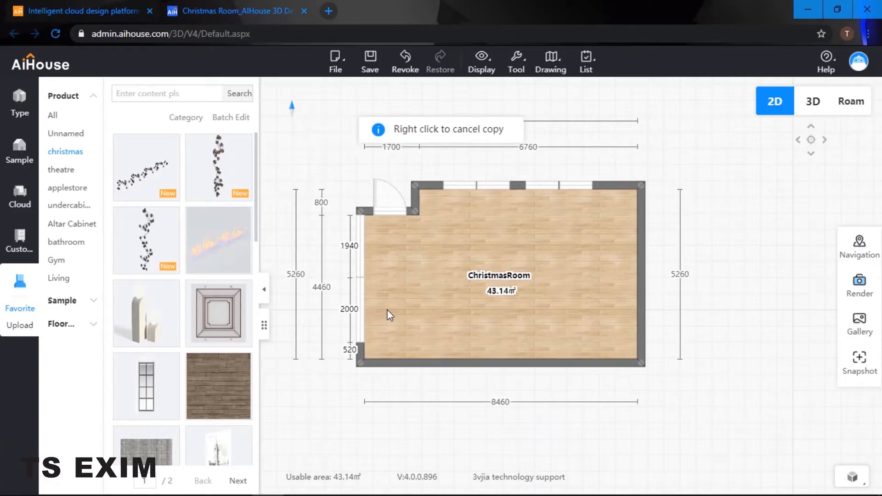
click(366, 301)
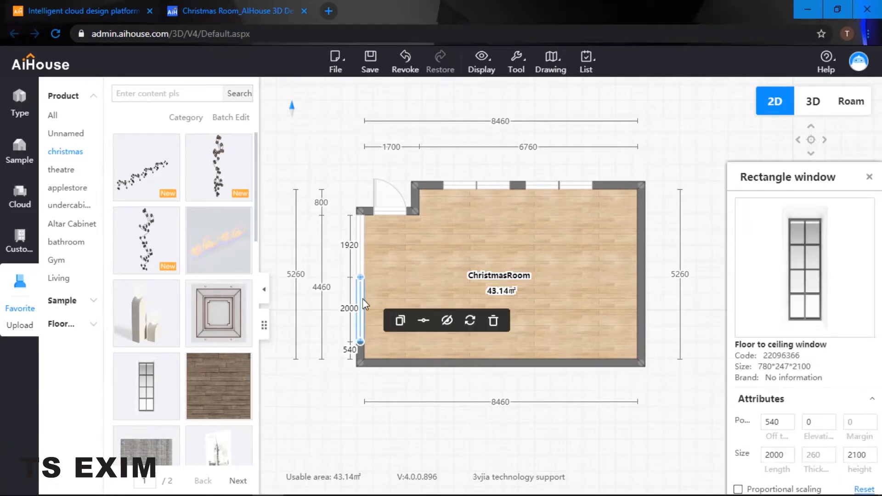
click(356, 351)
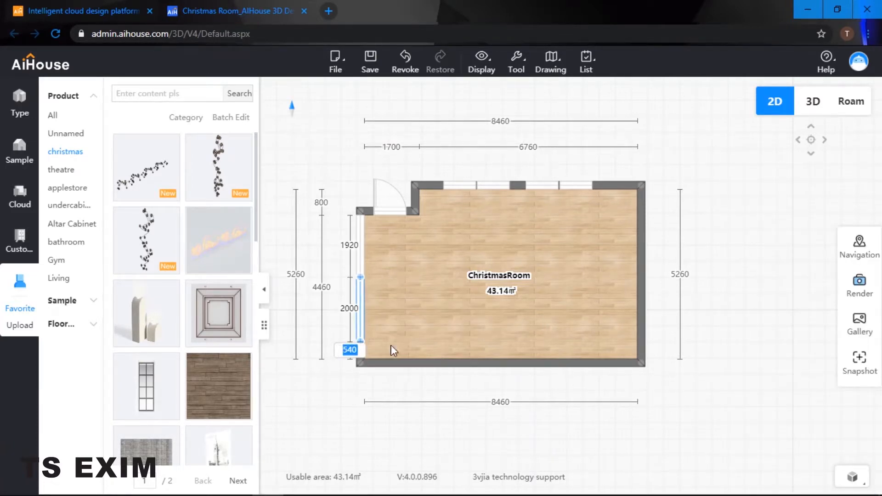
text(4)
key(Return)
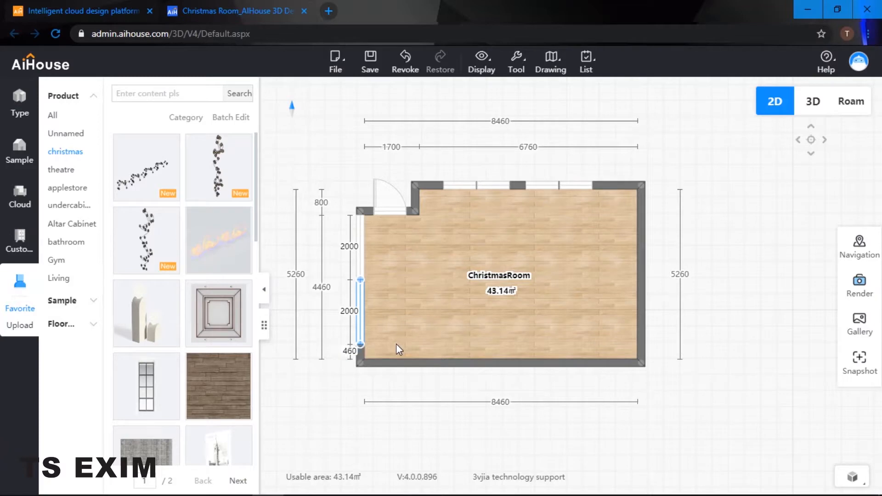
click(852, 102)
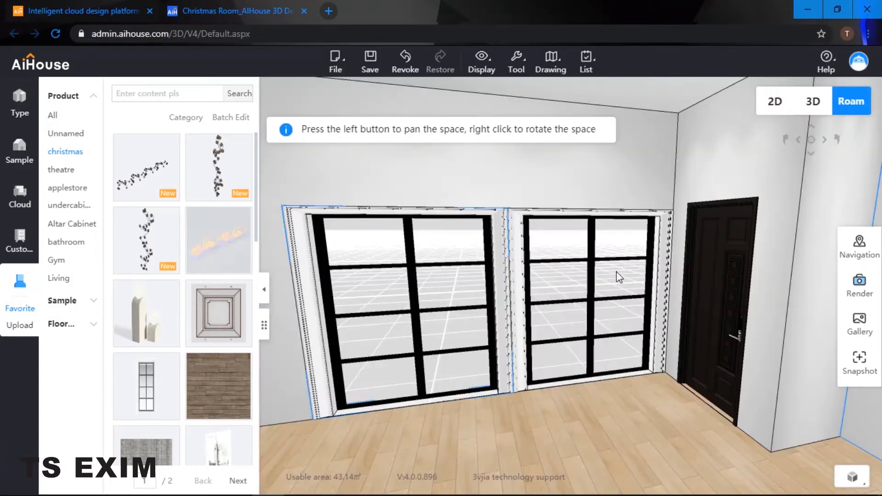
Step: Set the height of both floor-to-ceiling windows on the left wall to 3200 mm in the 2D plan
click(774, 102)
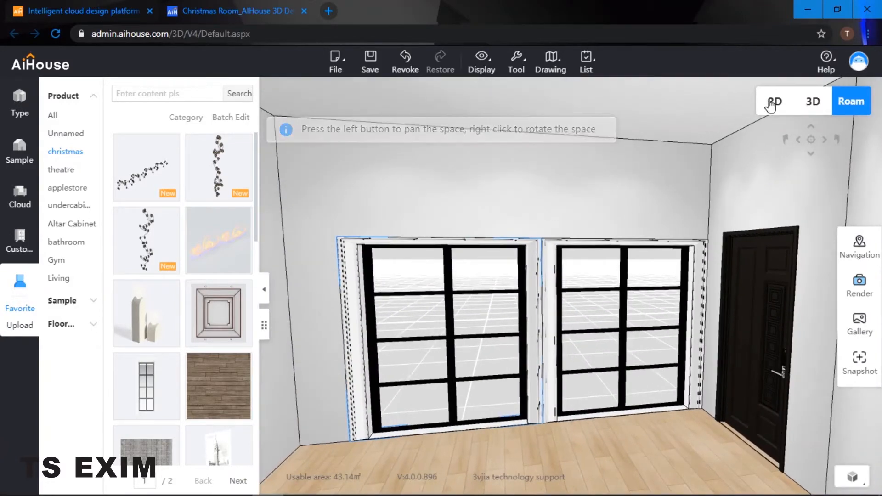
click(363, 238)
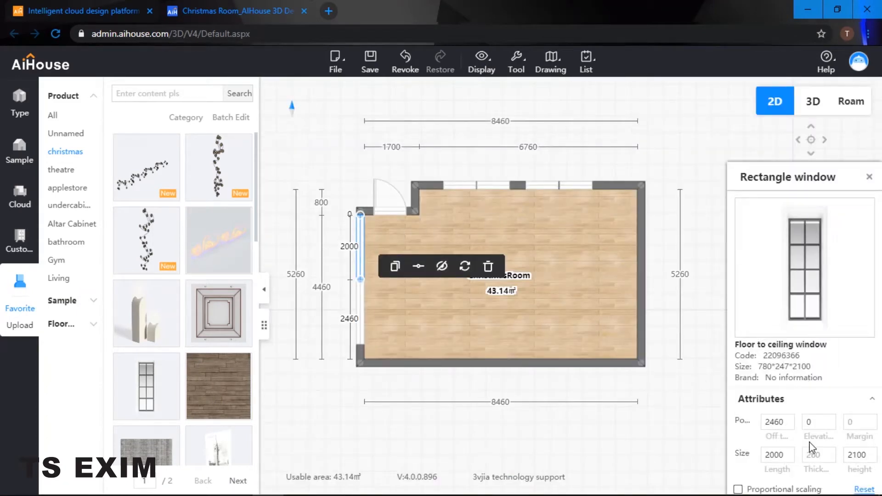
double_click(852, 455)
text(32)
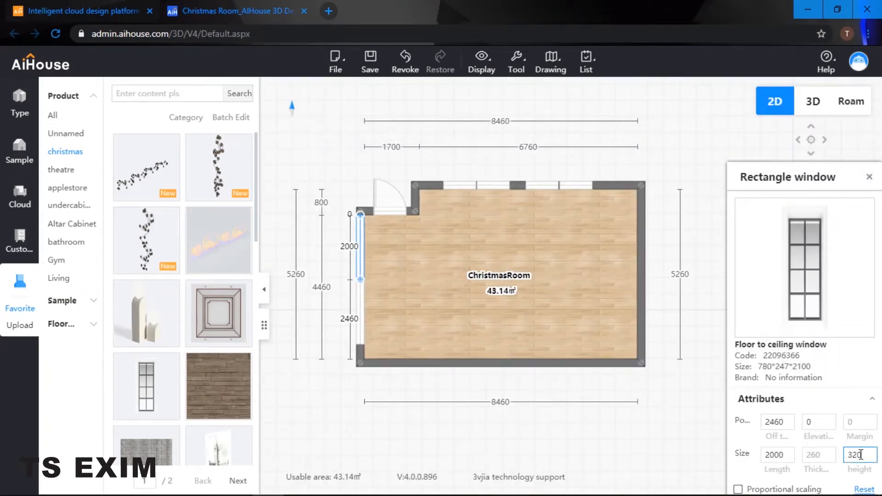
click(363, 317)
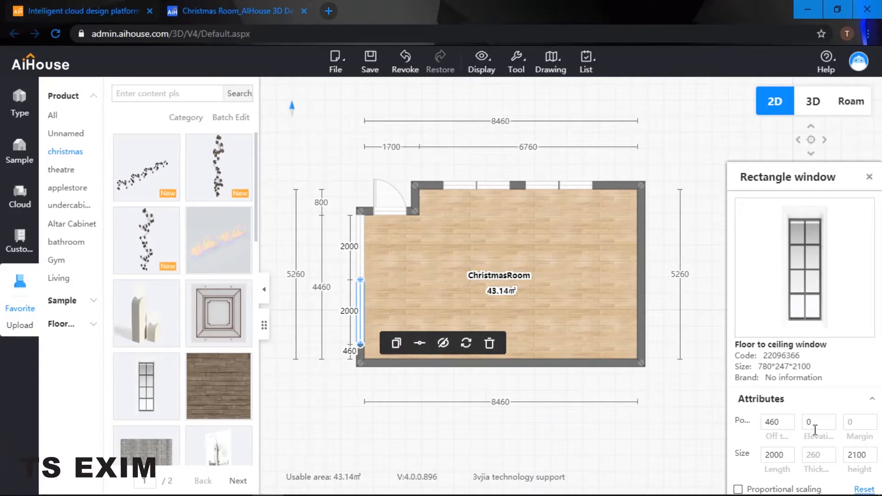
double_click(856, 455)
text(32)
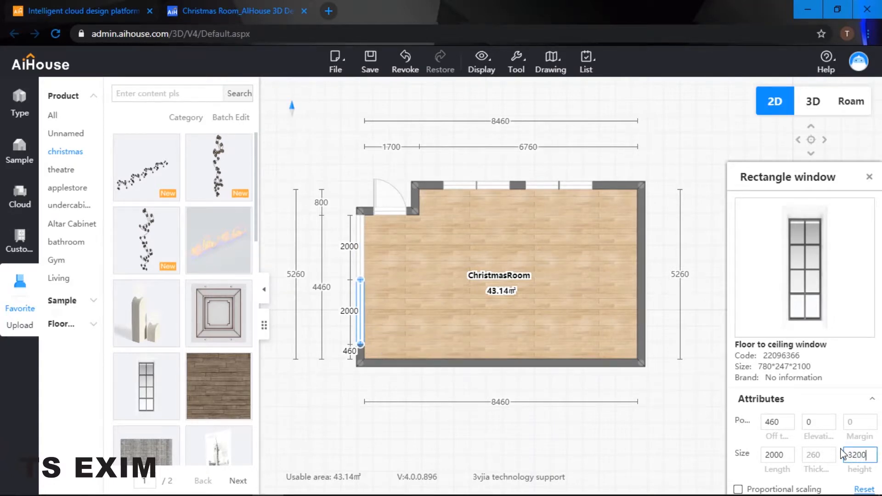
key(Return)
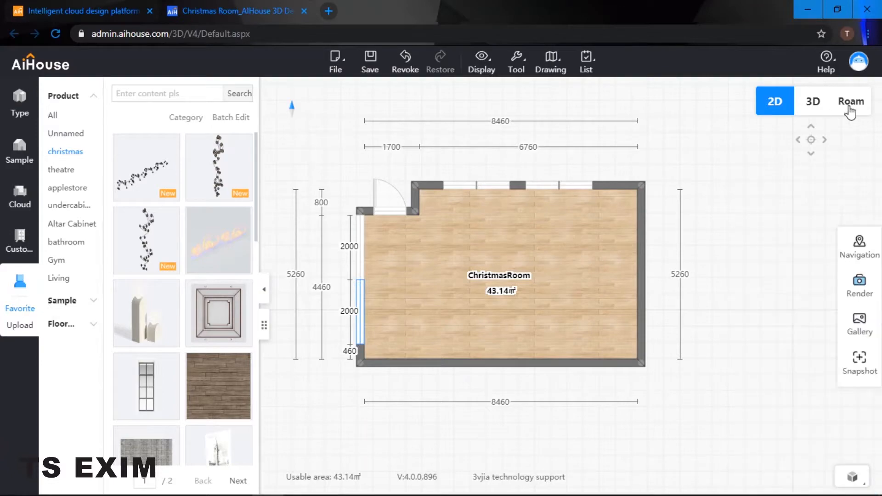
Step: Inspect the full-height window pair beside the door in the roam view, then return to the 2D plan
click(851, 102)
right_drag(626, 246, 515, 284)
right_drag(777, 301, 484, 270)
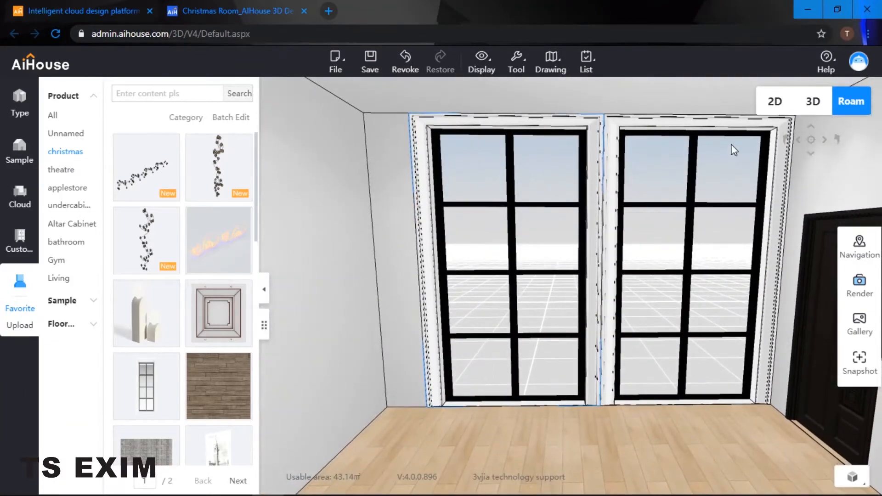
click(774, 110)
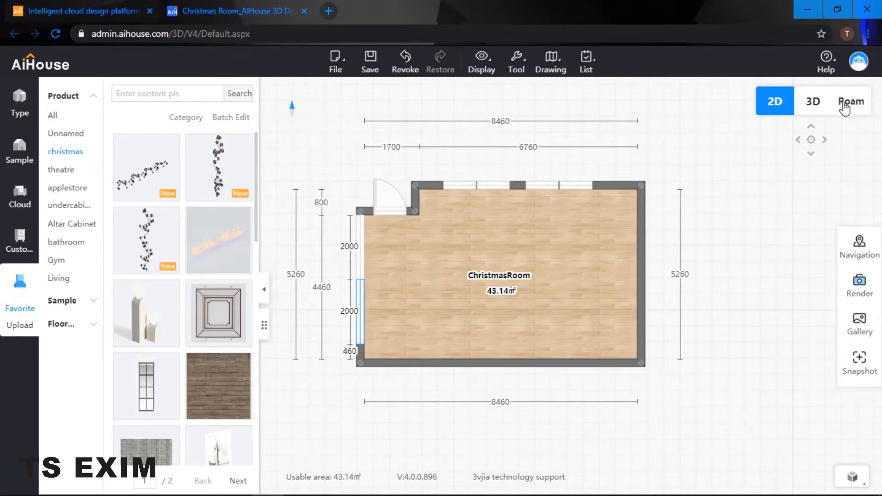
Step: Start ceiling customization from the roam view and open the background wall design of the blank wall opposite the new windows
click(851, 101)
right_drag(480, 207, 459, 221)
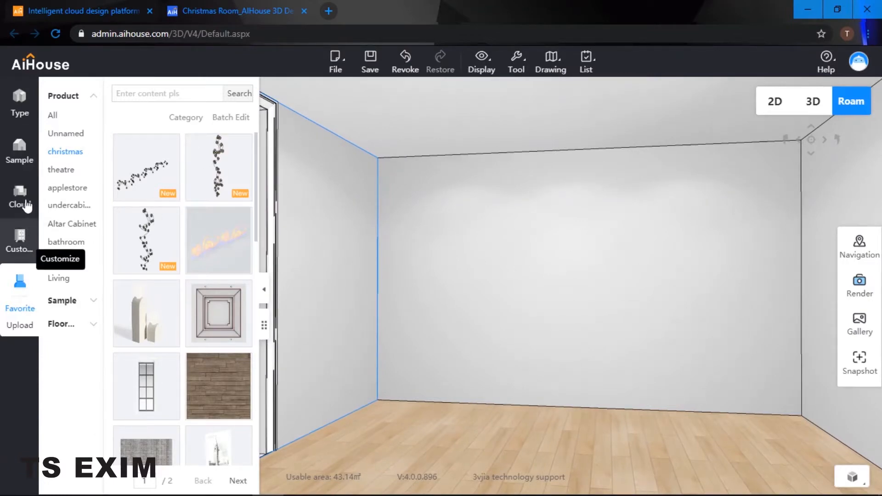
click(23, 243)
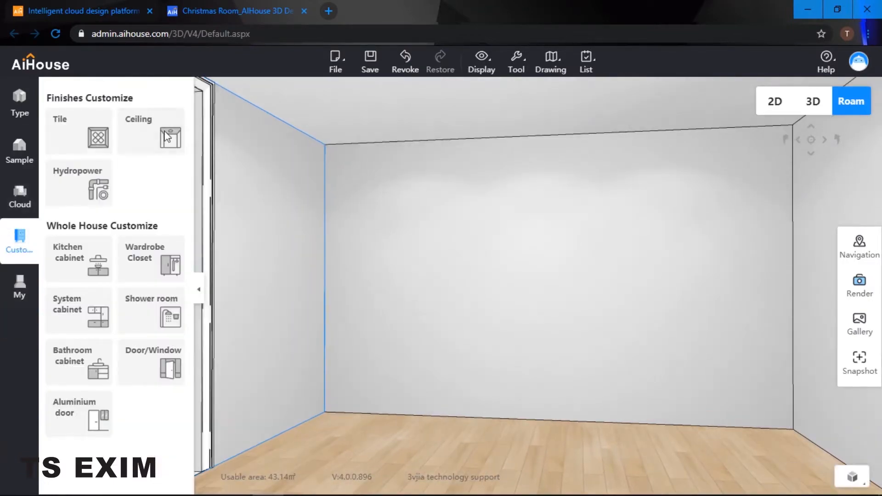
click(131, 138)
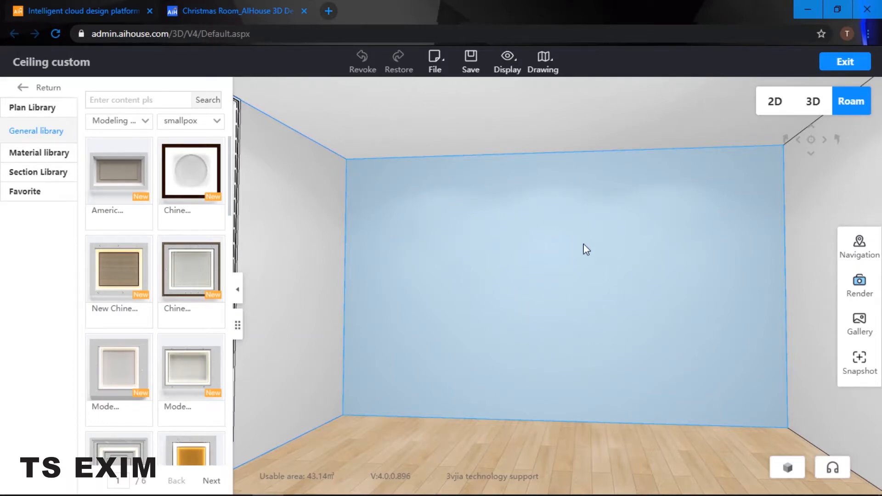
double_click(540, 241)
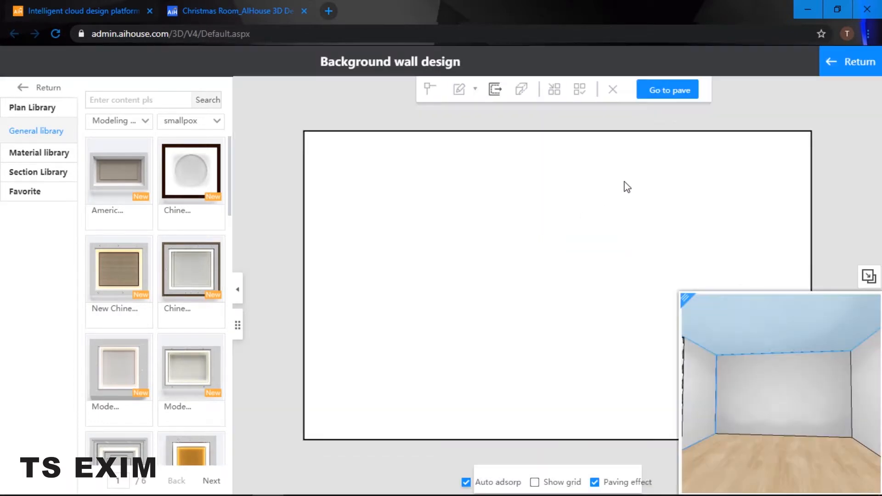
Step: Draw a full-height rectangle about 1636 mm wide from the left edge of the background wall
click(456, 240)
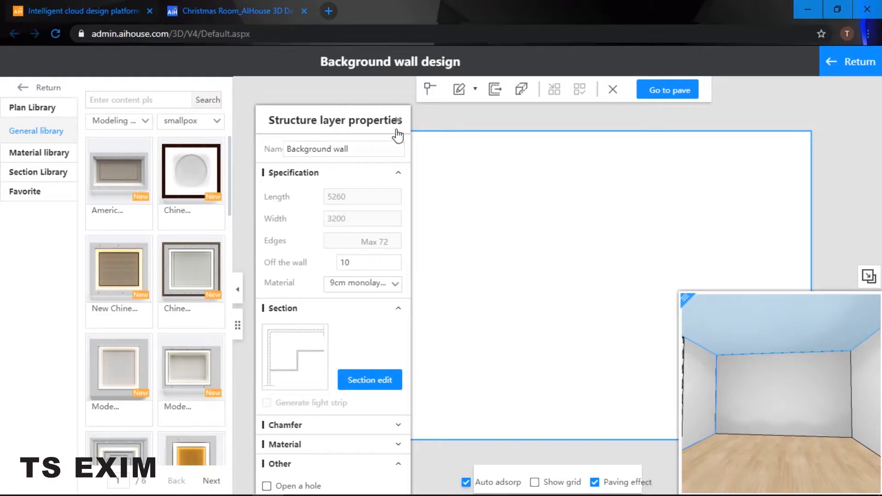
drag(361, 117, 182, 101)
click(213, 107)
mouse_move(461, 95)
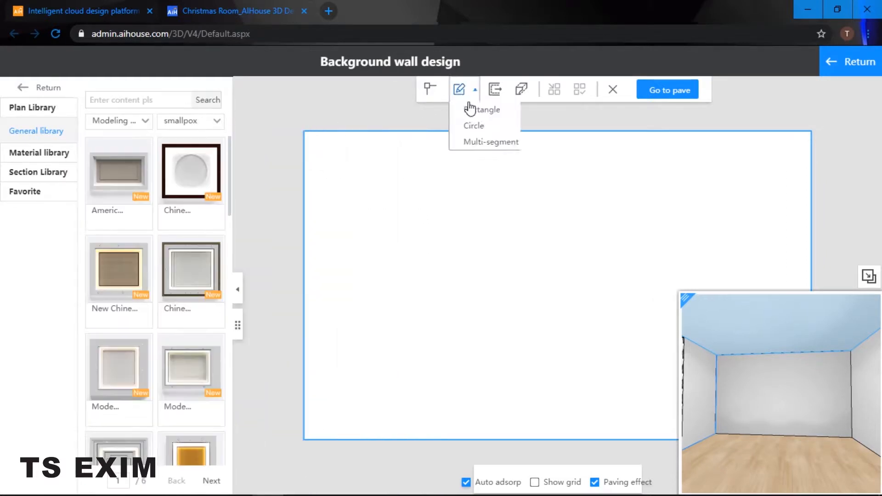
click(482, 112)
click(309, 132)
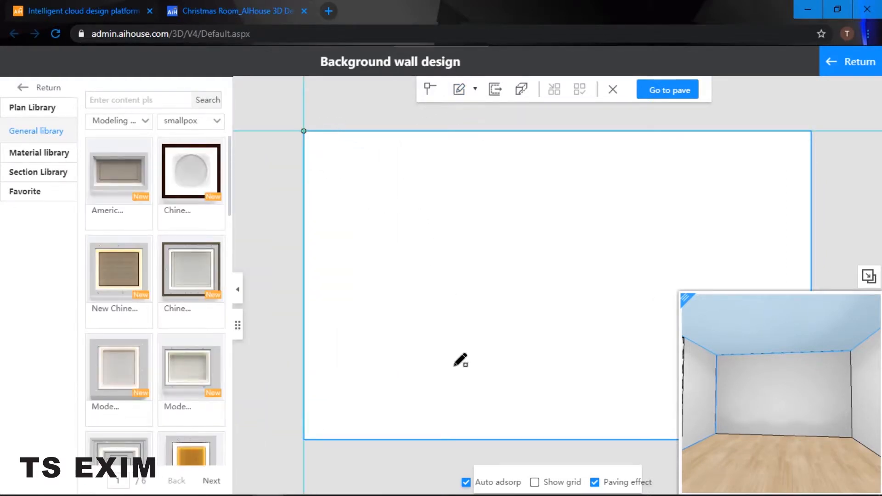
click(462, 439)
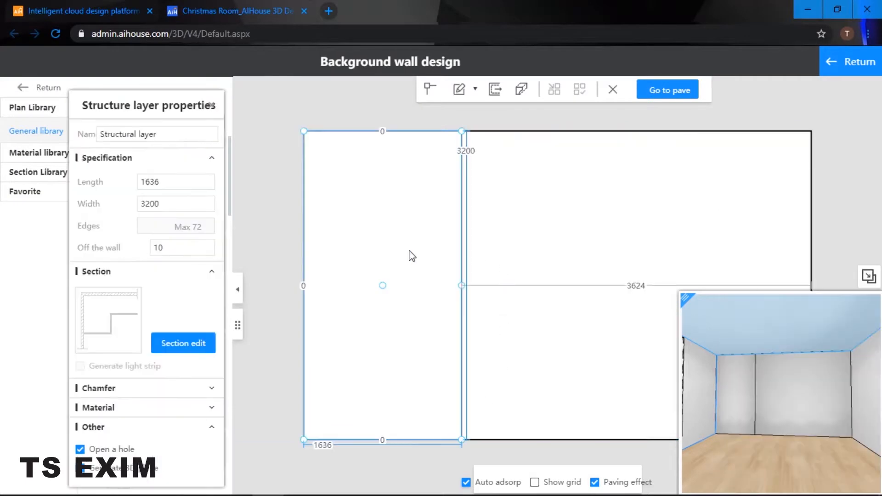
Step: Set the structural layer's length to 1300 mm and its distance from the background wall's left edge to 0
drag(182, 99, 236, 82)
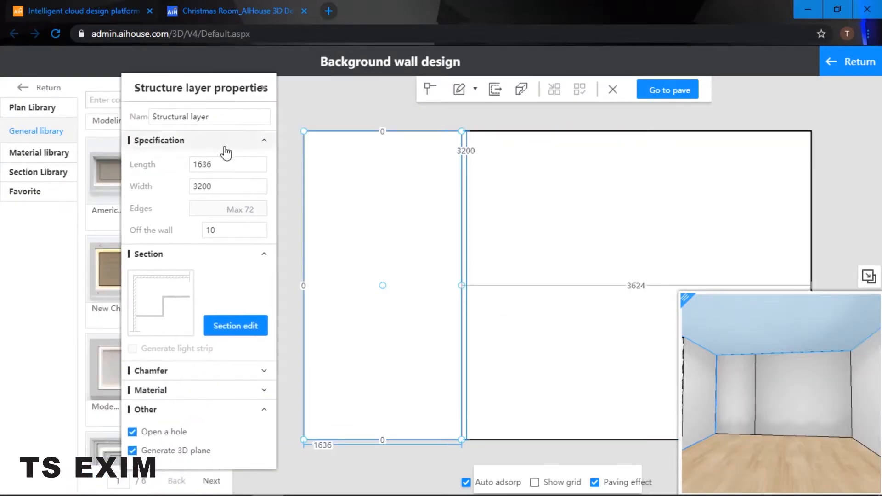
click(217, 167)
drag(217, 166, 159, 166)
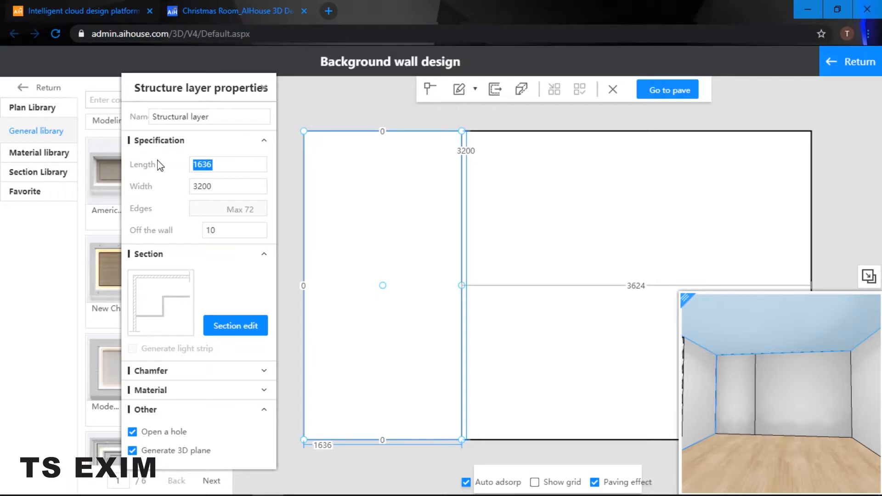
text(1300)
key(Return)
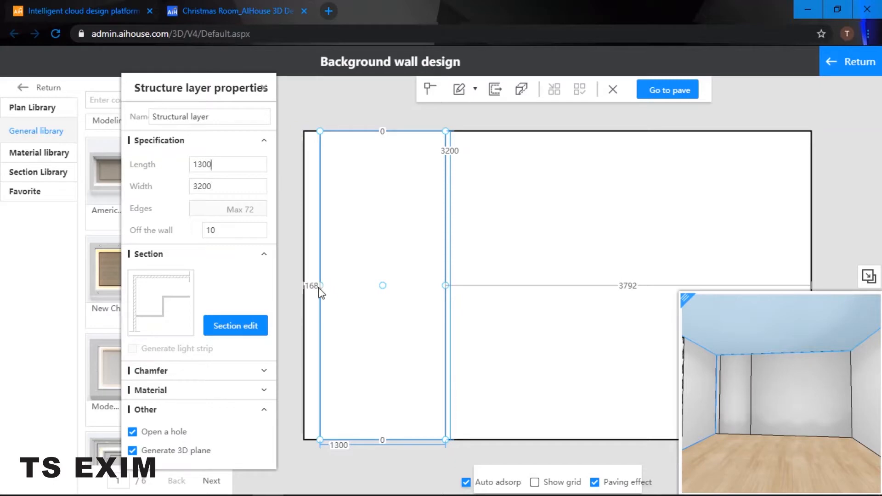
drag(318, 287, 303, 292)
text(0)
key(Return)
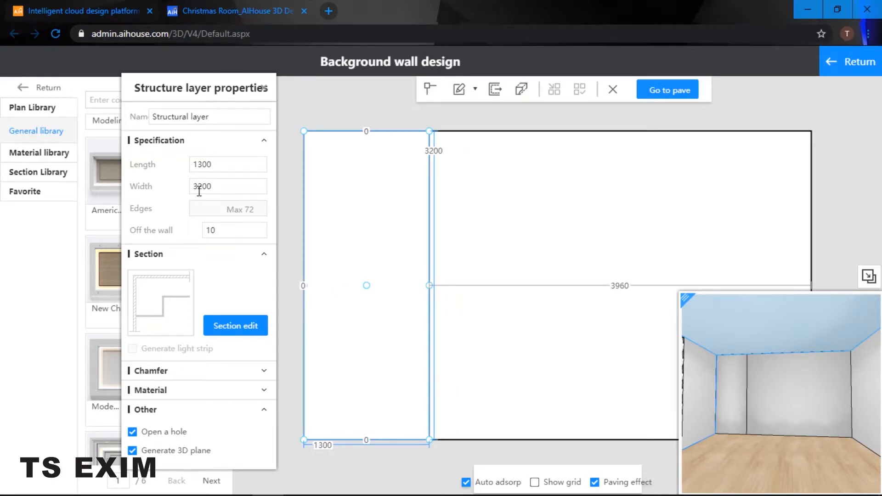
Step: Set the structural layer's distance off the wall to 600 mm and rotate the 3D preview to check the projection
drag(221, 191, 186, 188)
click(385, 213)
double_click(221, 228)
text(600)
key(Return)
drag(735, 457, 751, 452)
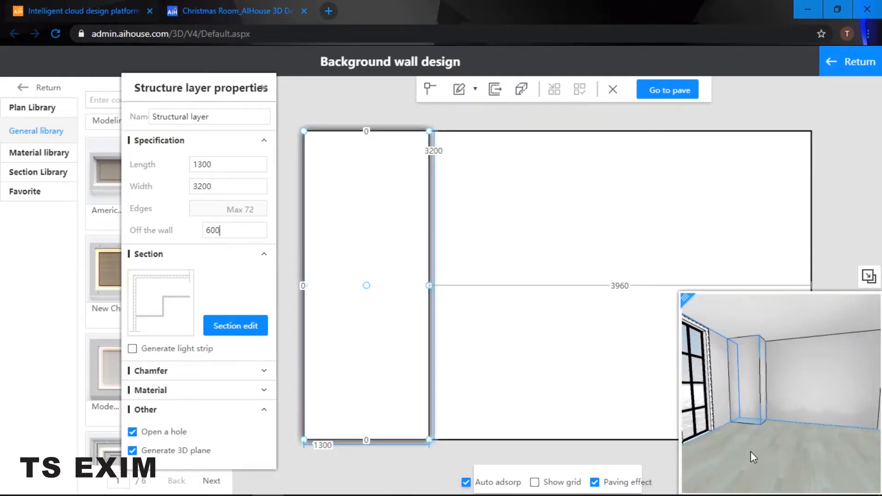
Step: Draw a rectangle about 2872 mm by 1801 mm from the full-height layer's right edge down to the wall's bottom edge
drag(678, 289, 743, 374)
click(545, 222)
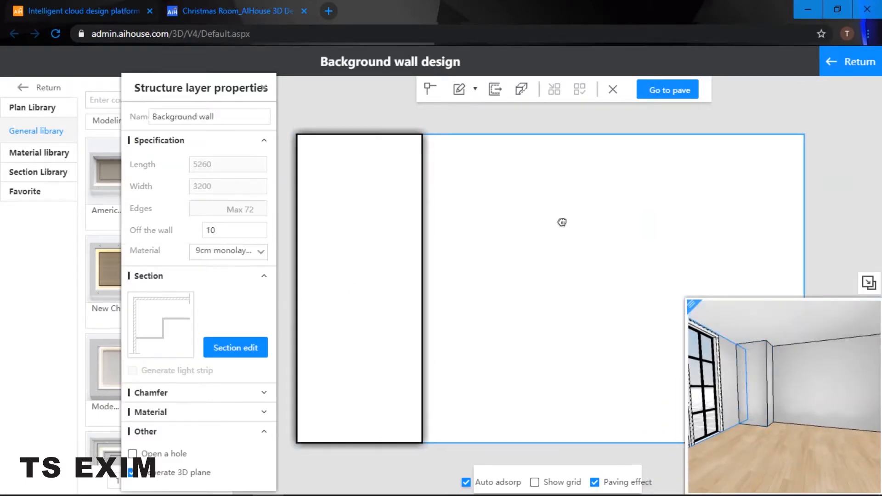
click(475, 110)
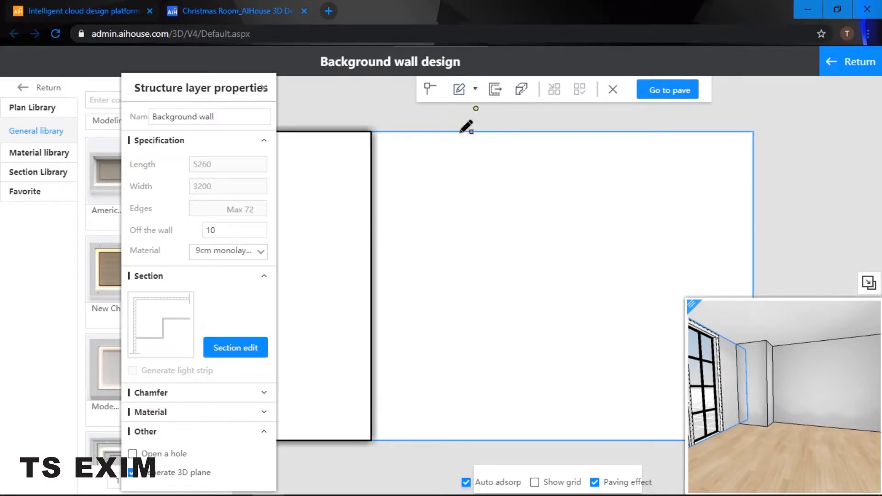
click(371, 267)
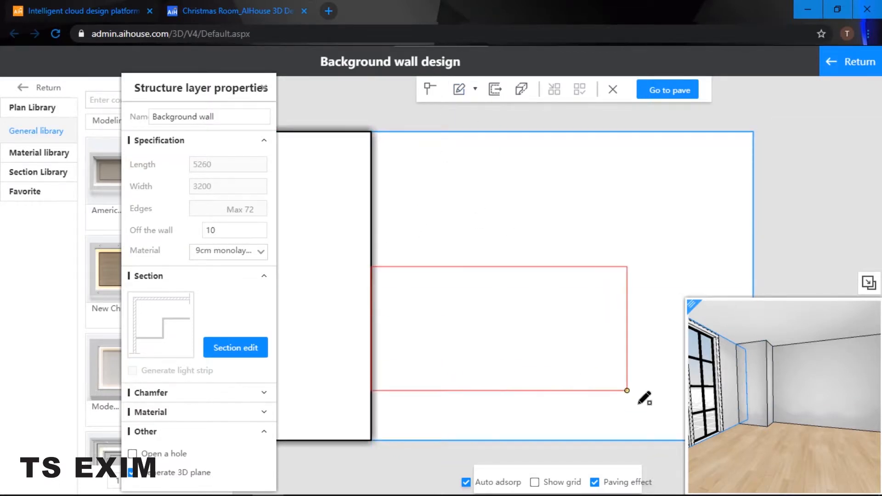
click(648, 440)
click(539, 321)
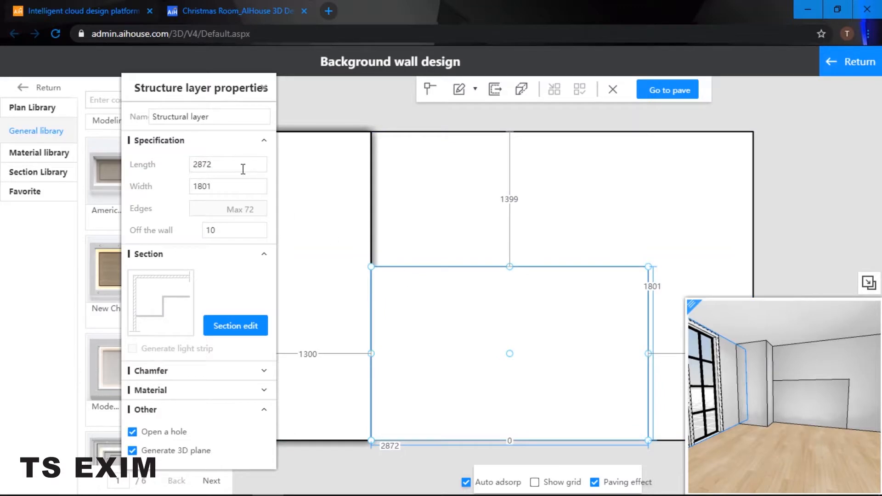
Step: Set the new rectangle's length to 2961 mm and its distance from the background wall's left edge to 1300 mm
drag(227, 165, 179, 172)
text(2961)
key(Return)
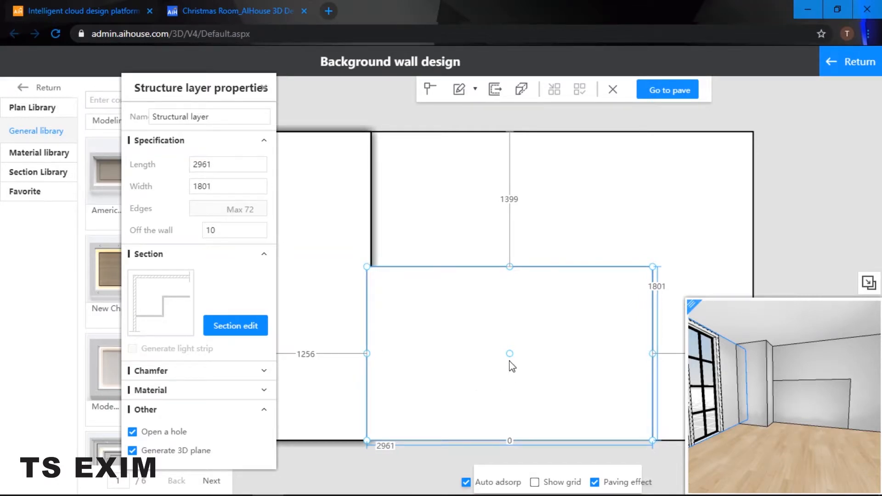
drag(515, 356, 525, 356)
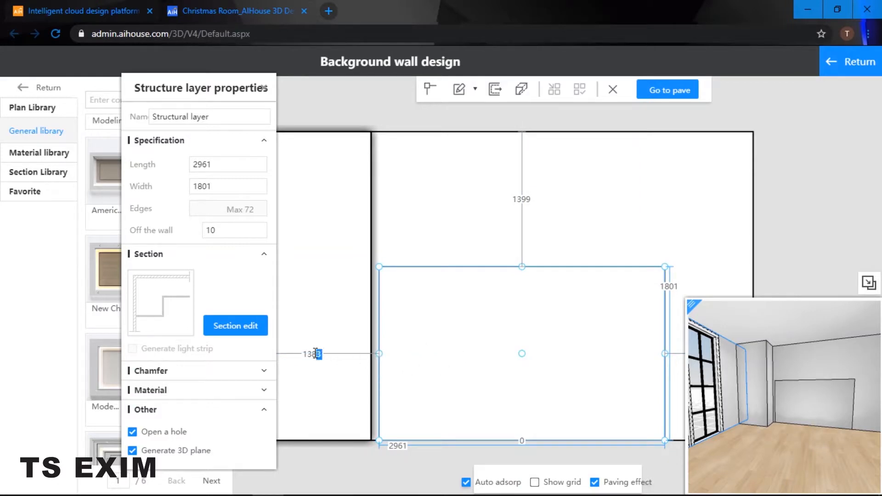
drag(319, 354, 299, 362)
text(1300)
key(Return)
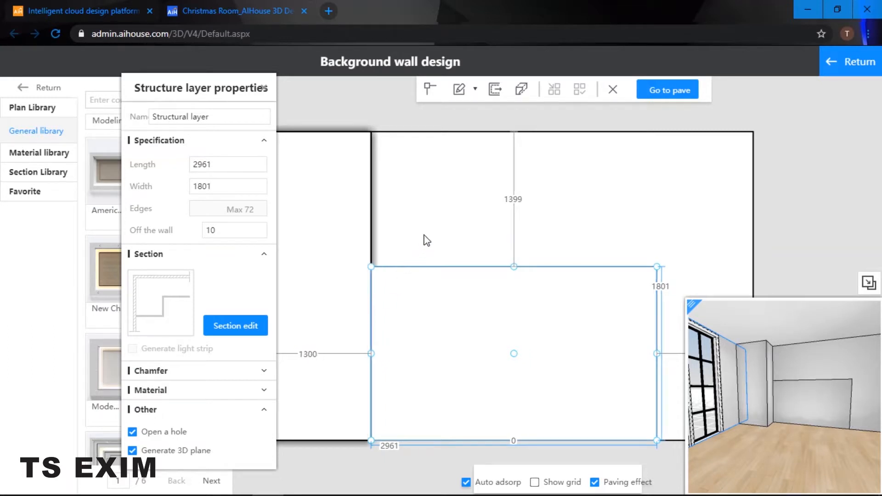
Step: Set the low structural layer's width to 1800 mm and its distance off the wall to 300 mm
click(380, 252)
click(441, 322)
double_click(188, 185)
text(320)
text(0)
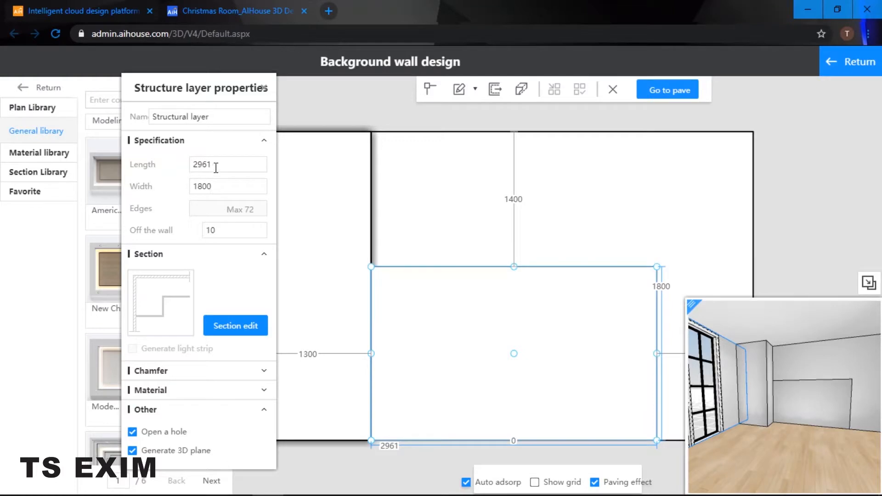
double_click(193, 166)
double_click(230, 231)
text(300)
key(Return)
mouse_move(805, 368)
mouse_down()
mouse_move(837, 424)
mouse_move(788, 456)
mouse_move(711, 455)
mouse_move(731, 431)
mouse_move(680, 425)
mouse_move(794, 431)
mouse_move(737, 415)
mouse_move(794, 364)
mouse_up()
Step: Offset the low structural layer's outline inward by about 669 mm to create an inner rectangle
click(629, 210)
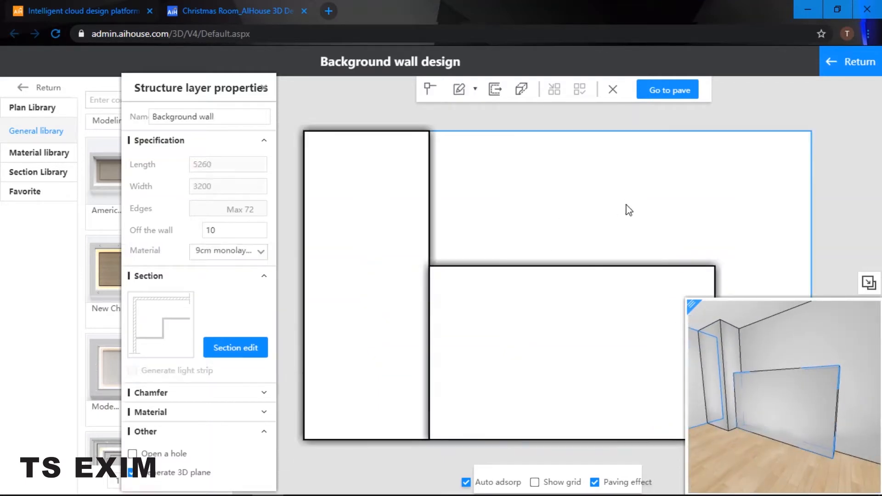
drag(687, 204, 622, 189)
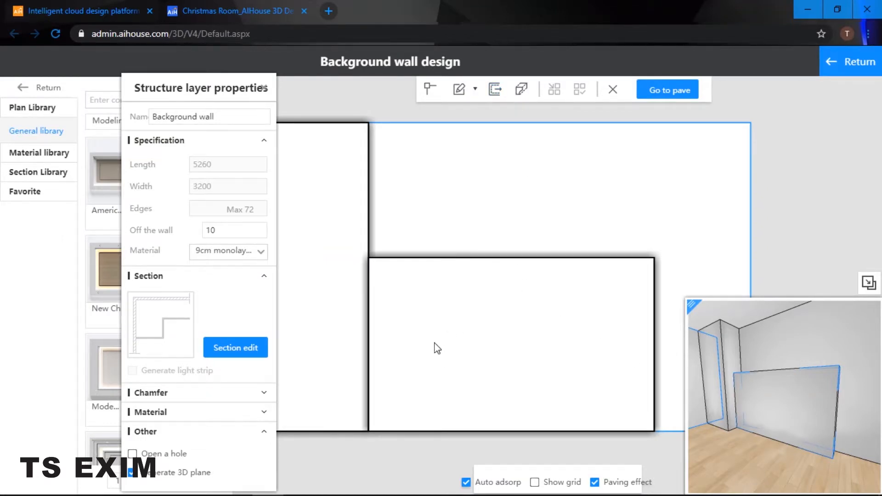
click(495, 89)
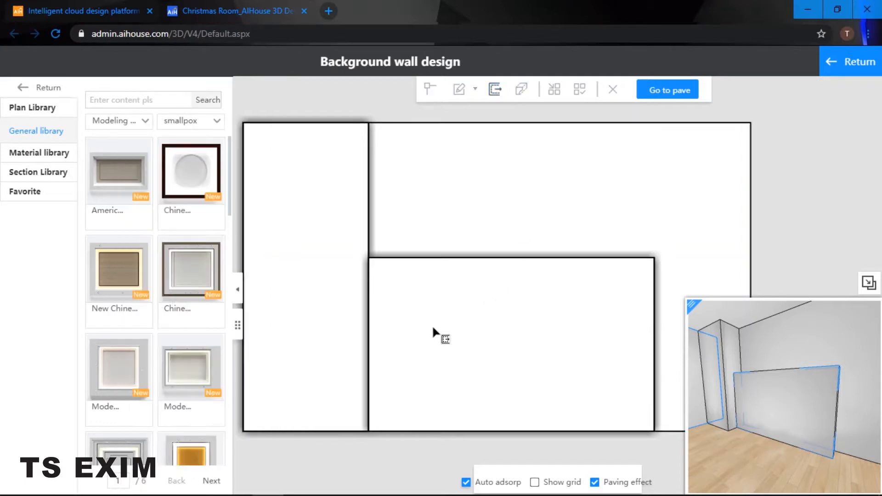
click(508, 347)
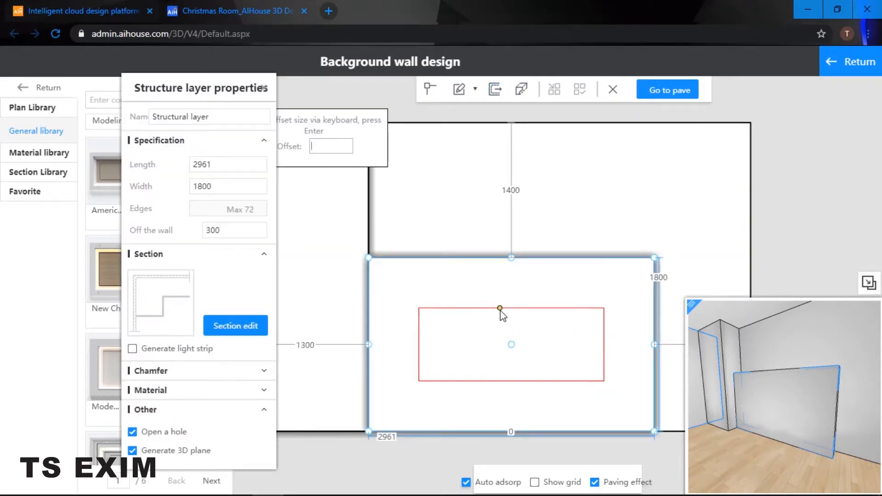
click(507, 324)
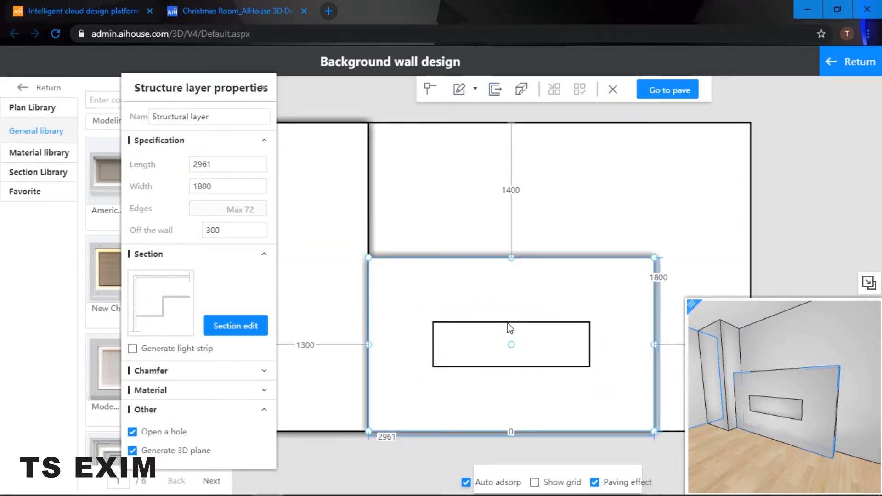
Step: Set the inner rectangle's length to 2125 mm and its width to 370 mm
click(541, 349)
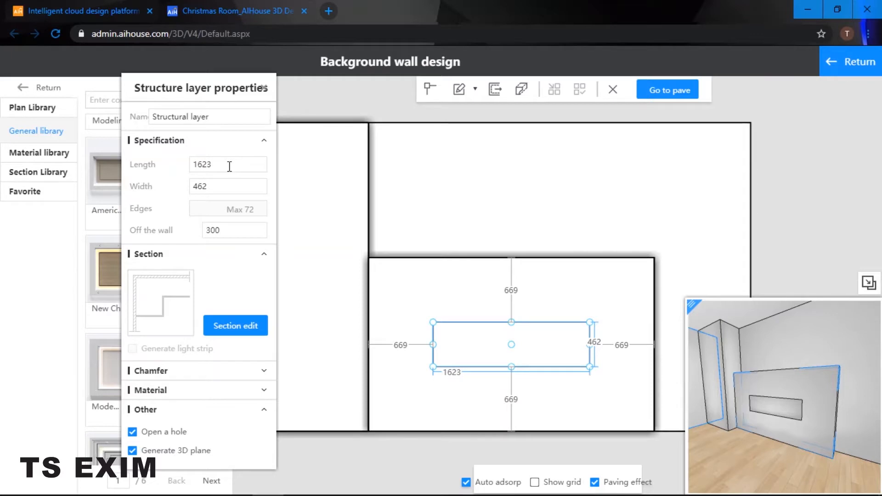
drag(230, 166, 168, 159)
text(2125)
key(Return)
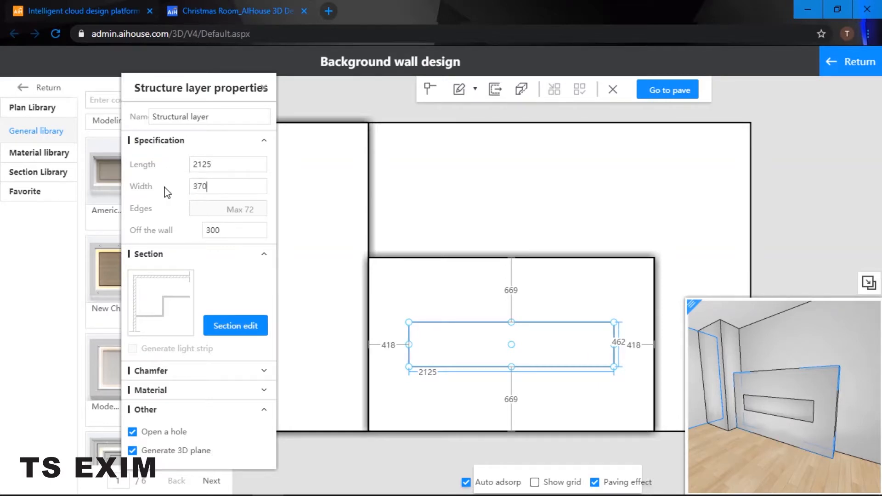
key(Return)
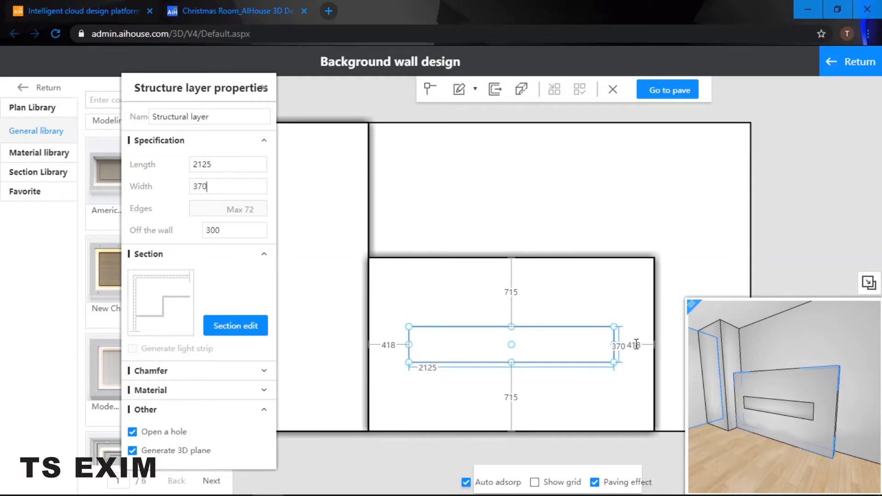
Step: Offset the 2125 mm rectangle inward by about 121 mm to create a smaller rectangle inside it
click(474, 297)
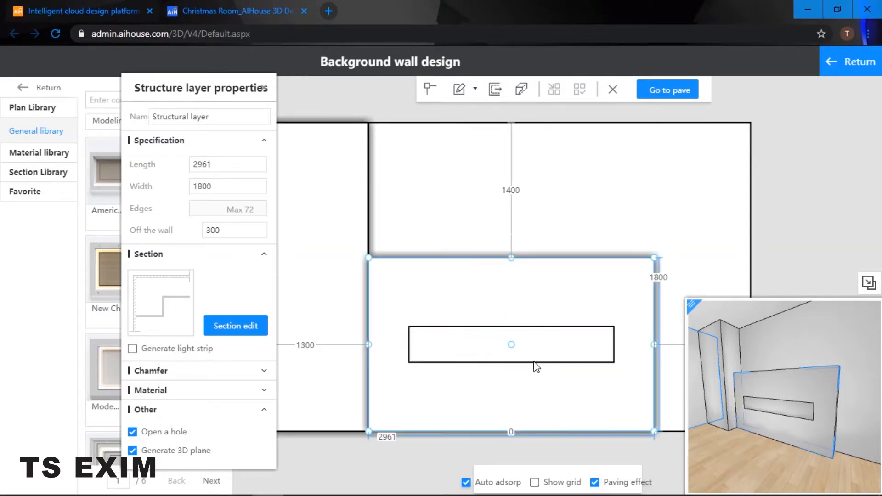
click(498, 345)
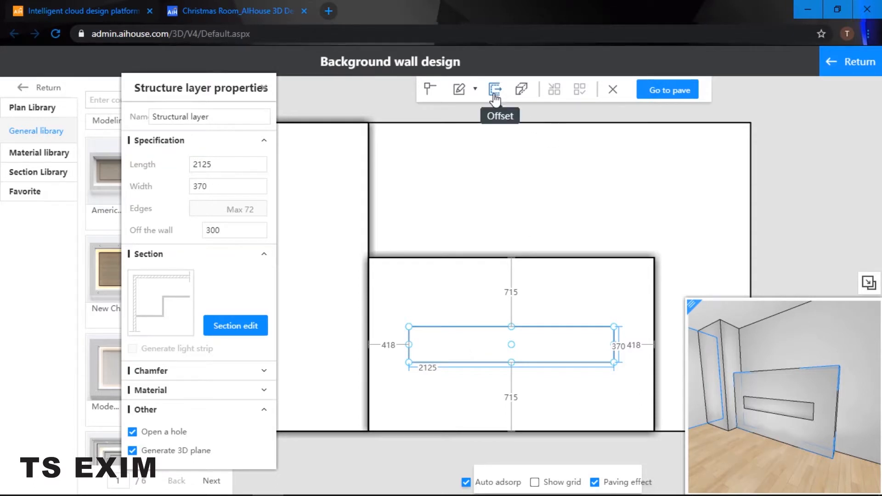
click(504, 94)
click(500, 343)
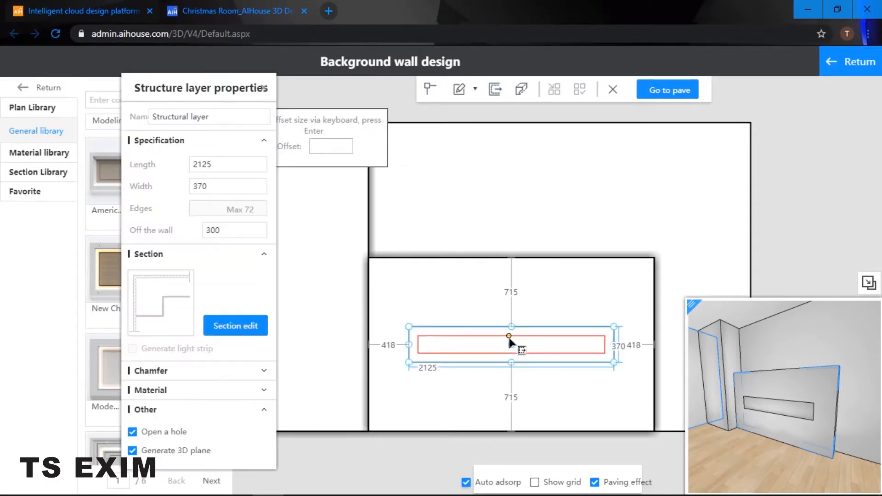
click(527, 344)
Step: Make the innermost rectangle a recess with length 1400 mm, width 270 mm and a distance off the wall of 10 mm
click(534, 350)
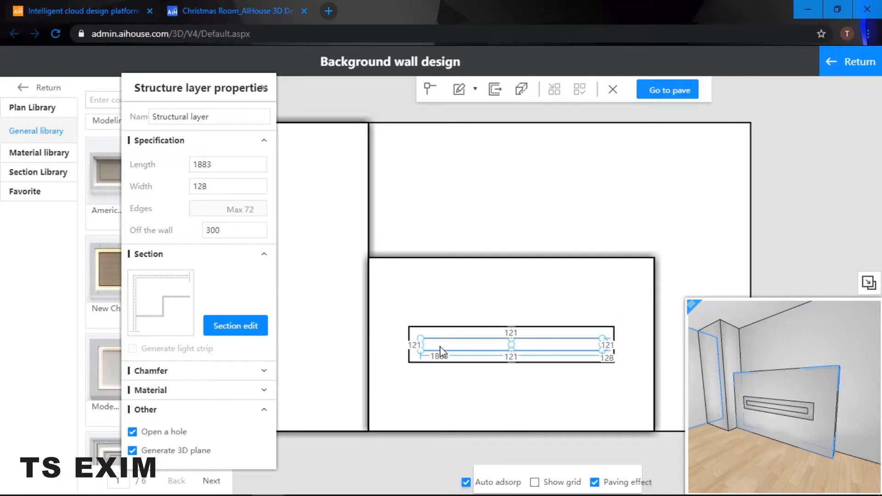
drag(214, 164, 153, 164)
text(1400)
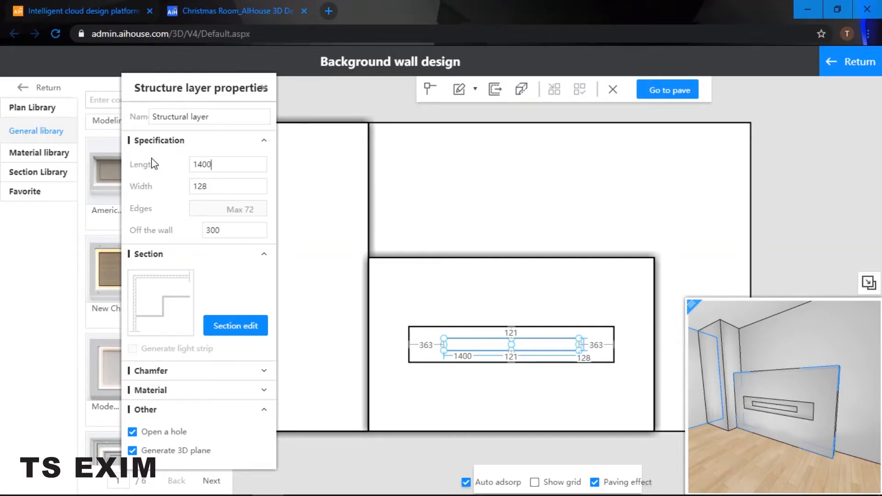
drag(211, 189, 169, 193)
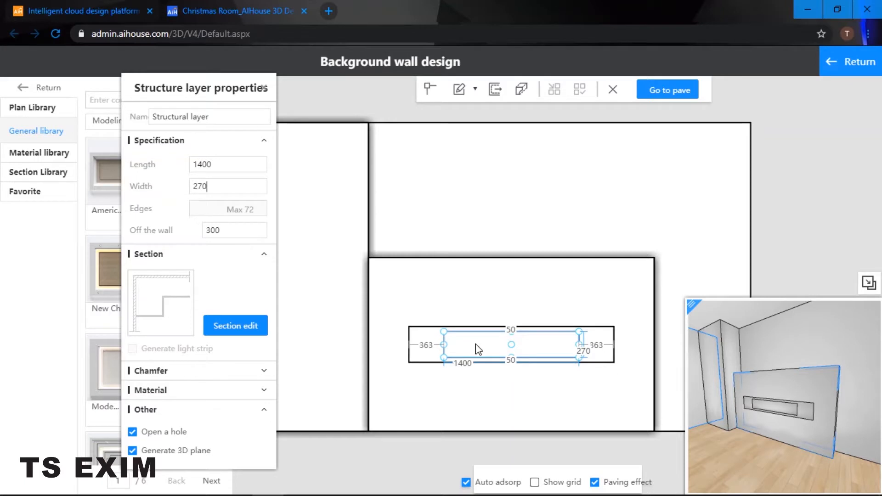
drag(222, 231, 183, 235)
text(10)
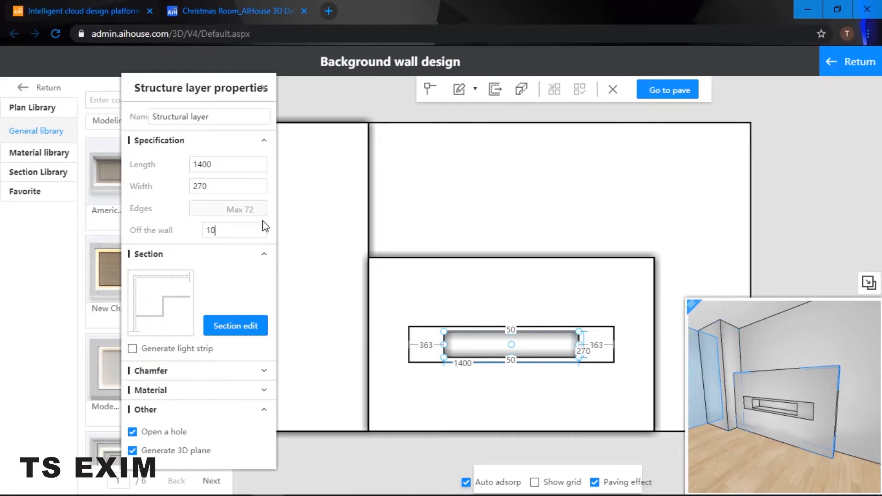
Step: Check the recess in the 3D preview and exit the background wall design and ceiling customization to the main roam view
click(341, 226)
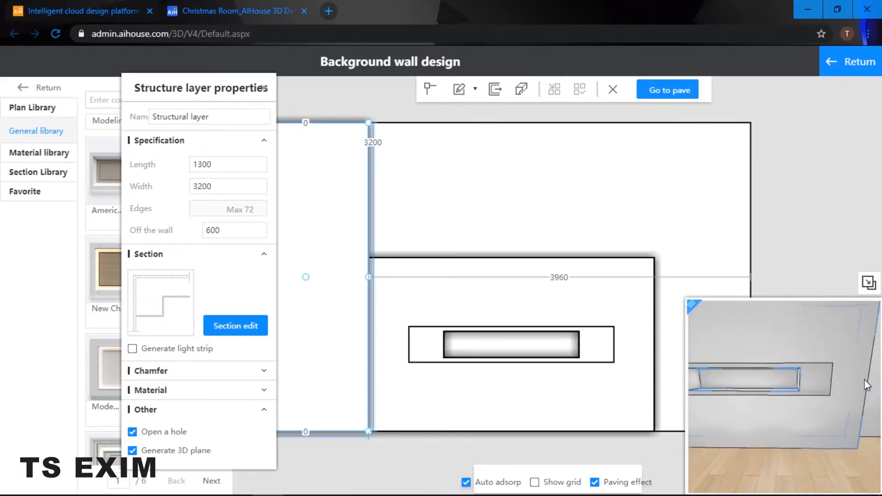
click(825, 443)
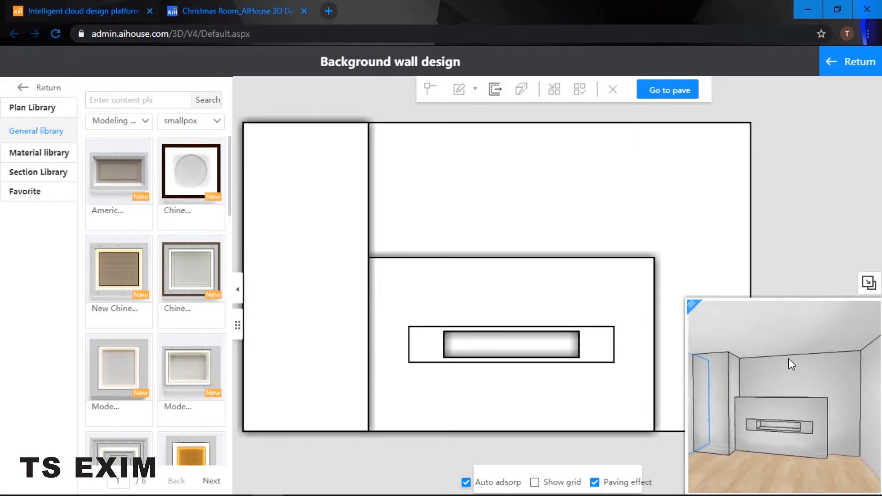
click(850, 61)
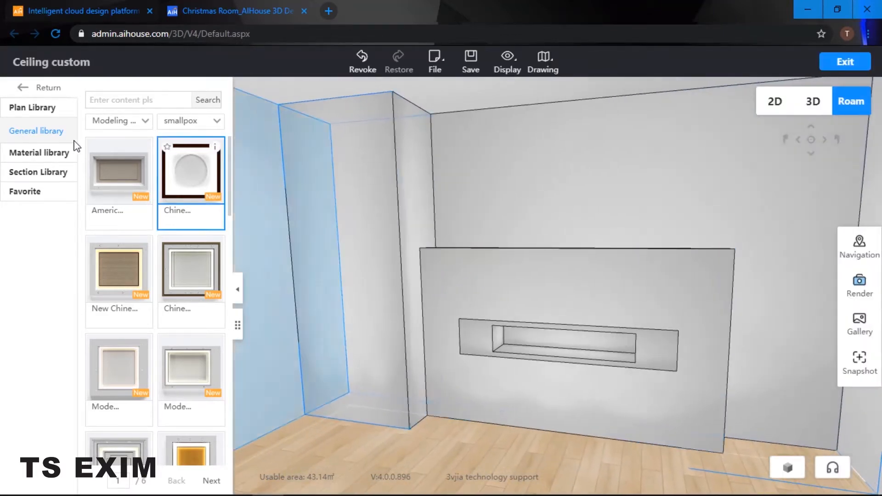
click(42, 88)
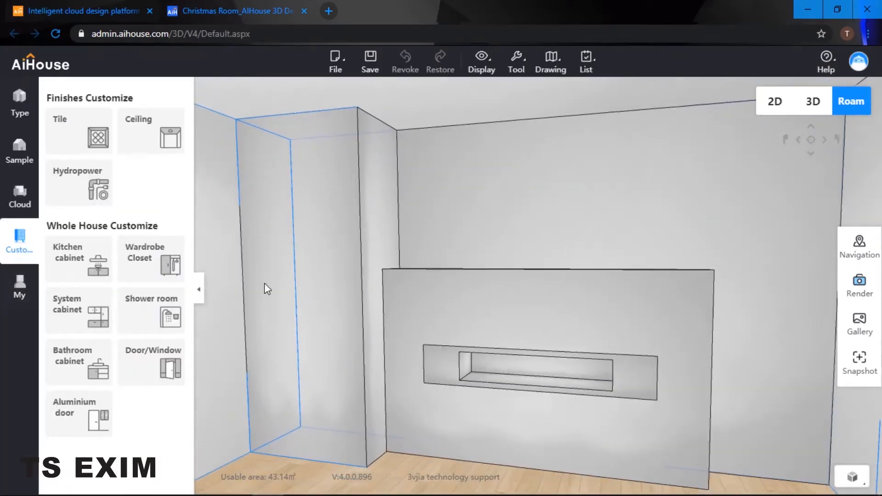
drag(265, 284, 266, 276)
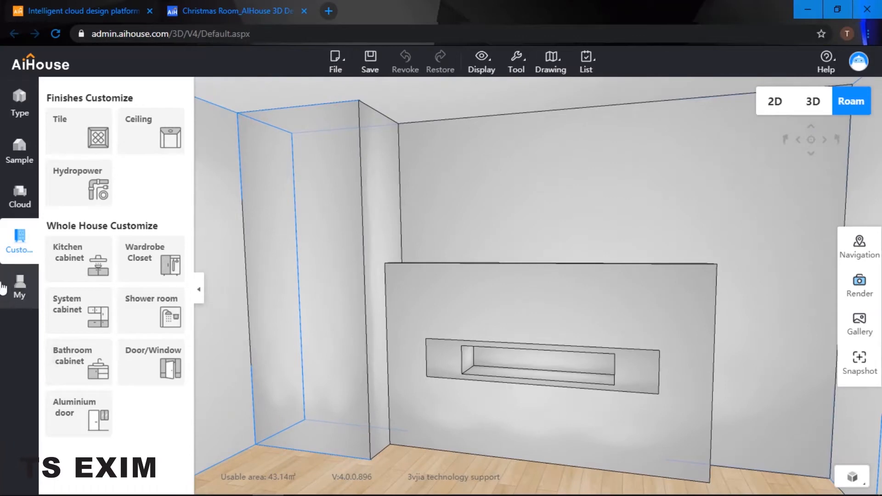
Step: Apply the brick texture from the christmas favorites to the column's front and side, the wall behind, and the low projecting panel's front
click(20, 285)
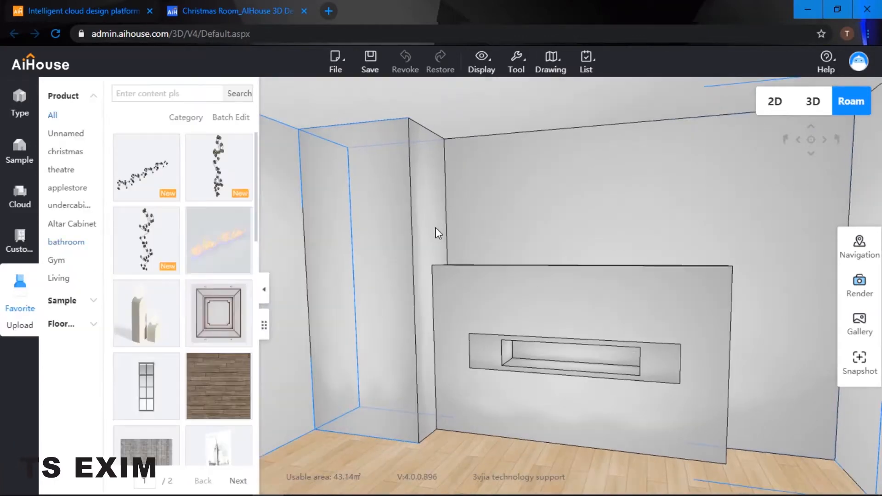
click(73, 152)
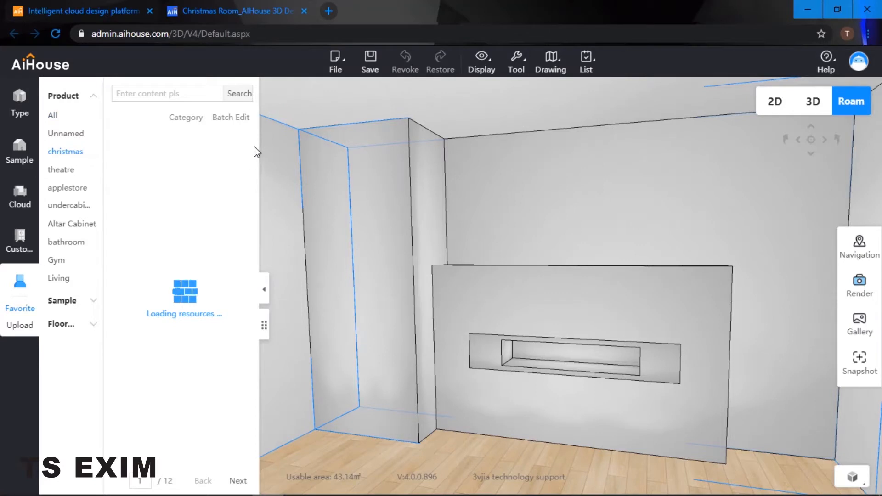
drag(256, 168, 263, 320)
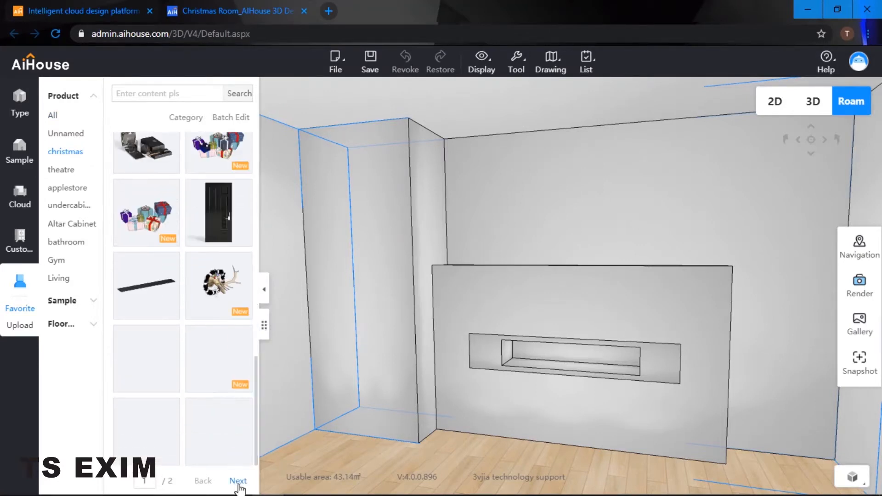
click(238, 481)
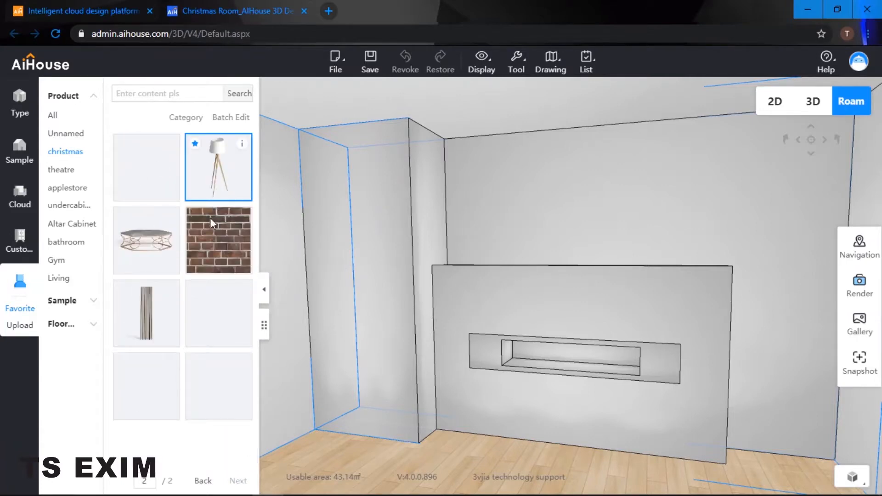
drag(220, 244, 368, 222)
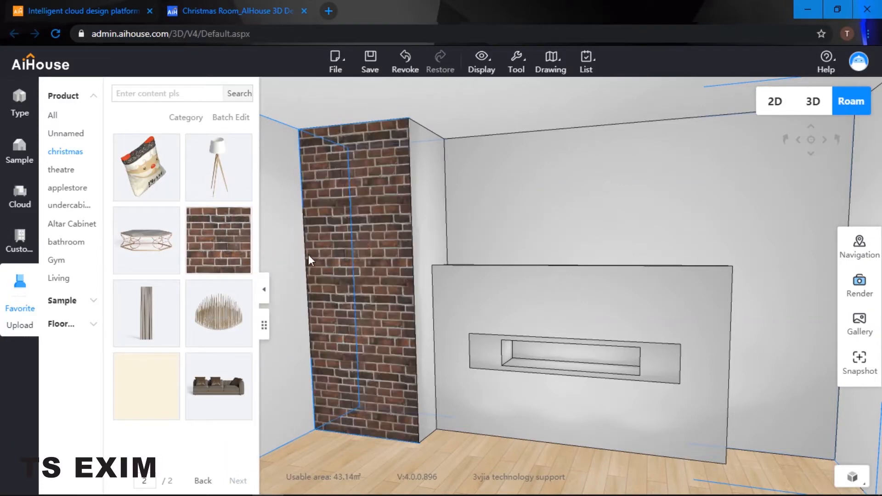
drag(268, 237, 420, 209)
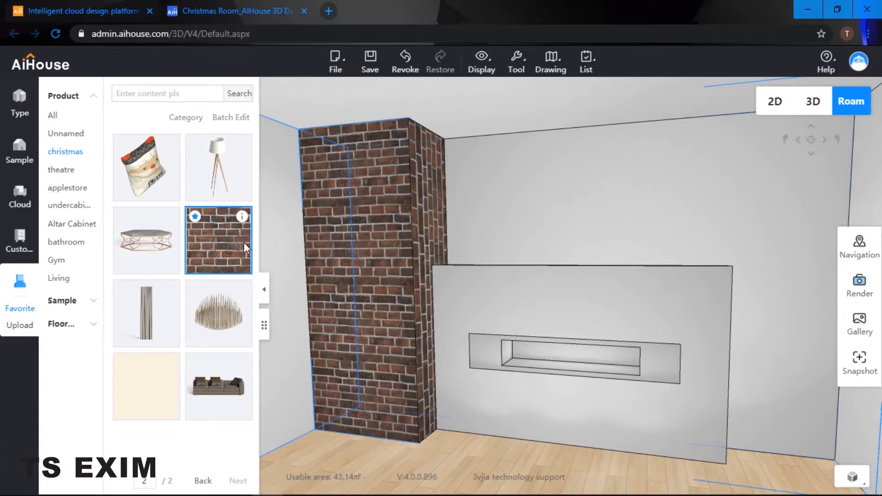
drag(229, 241, 484, 252)
drag(219, 239, 488, 294)
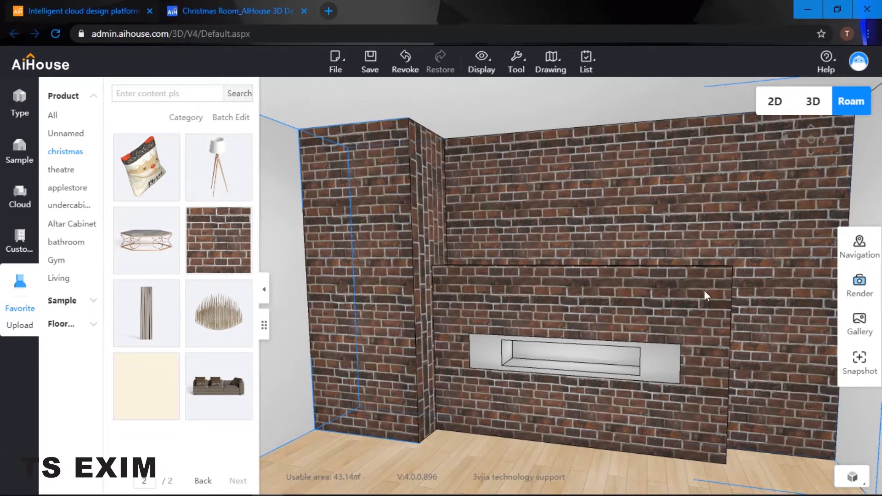
Step: Apply the favorite brick texture to the low projecting panel's top face and its white side face
key(q)
drag(655, 256, 651, 207)
drag(228, 251, 503, 281)
key(d)
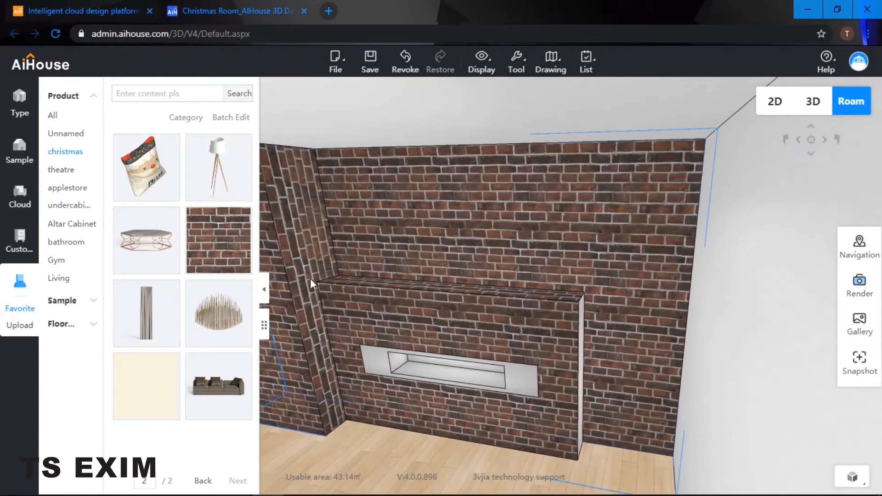
drag(230, 257, 540, 331)
key(d)
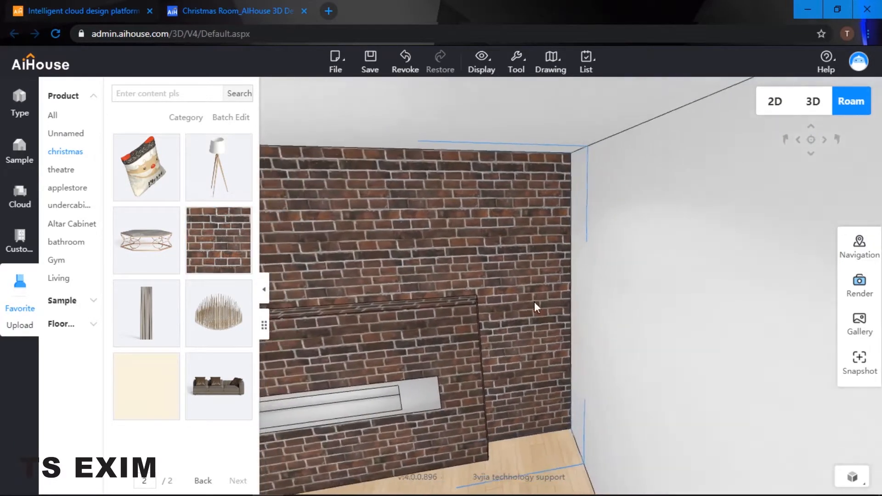
Step: Examine the brick-covered background wall, its column and the adjoining plain walls from several viewpoints in the room
key(e)
drag(579, 308, 274, 244)
key(s)
key(s)
drag(723, 288, 818, 287)
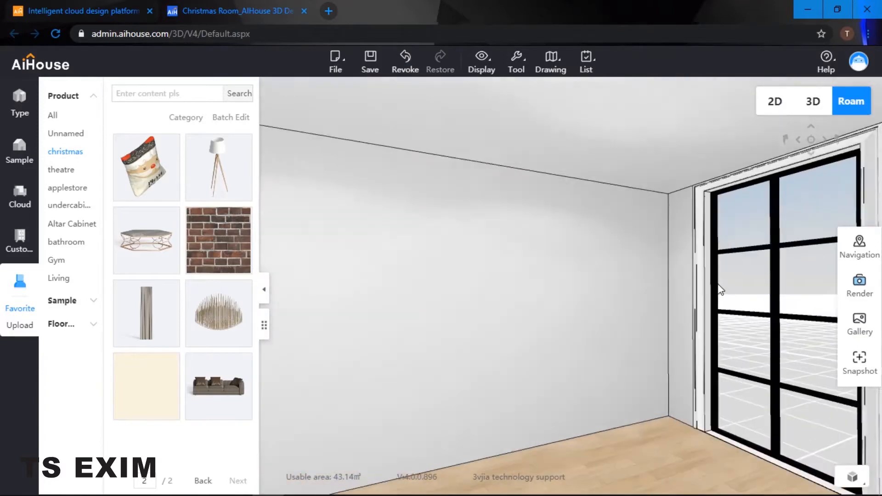
key(s)
drag(661, 294, 559, 272)
scroll(560, 272, up, 3)
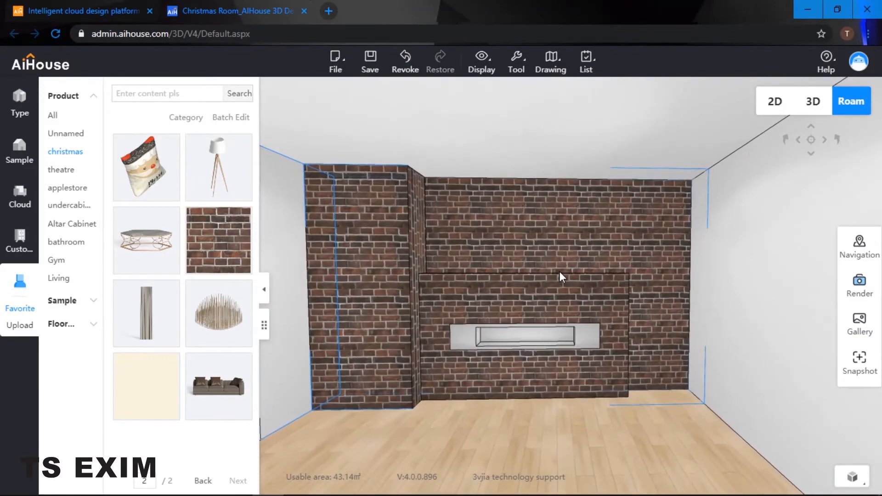
scroll(560, 272, down, 3)
scroll(559, 272, up, 2)
drag(553, 241, 475, 241)
scroll(475, 241, up, 4)
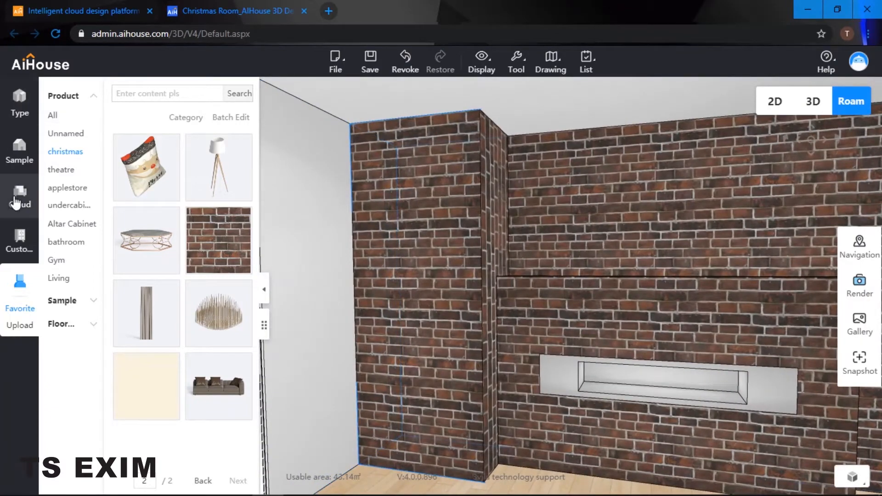
Step: Face the long white wall beside the brick wall and enter the custom system cabinet design
click(20, 238)
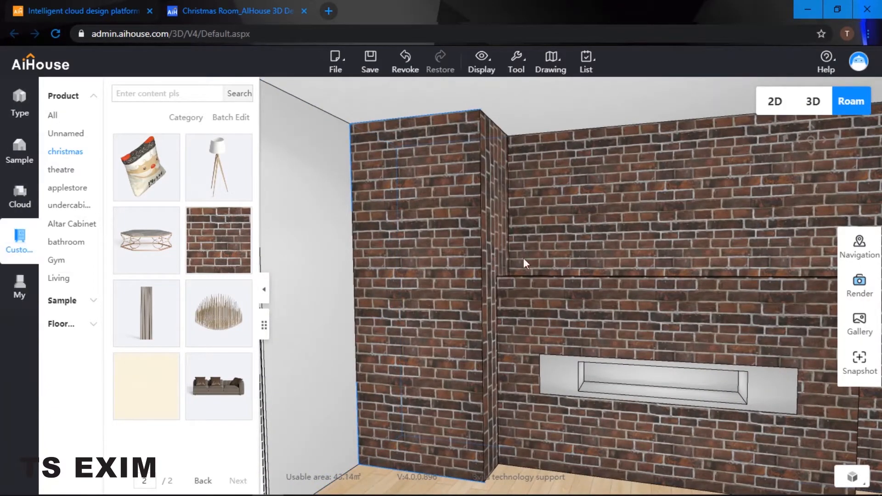
drag(524, 262, 600, 260)
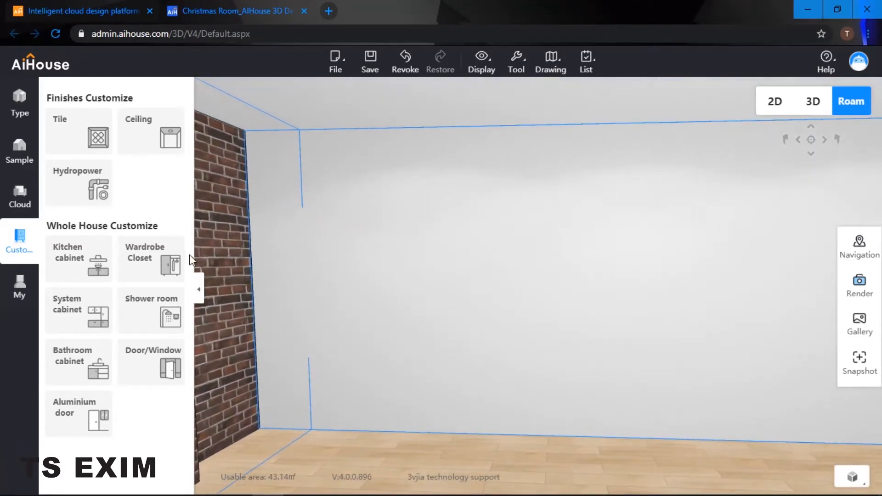
double_click(233, 234)
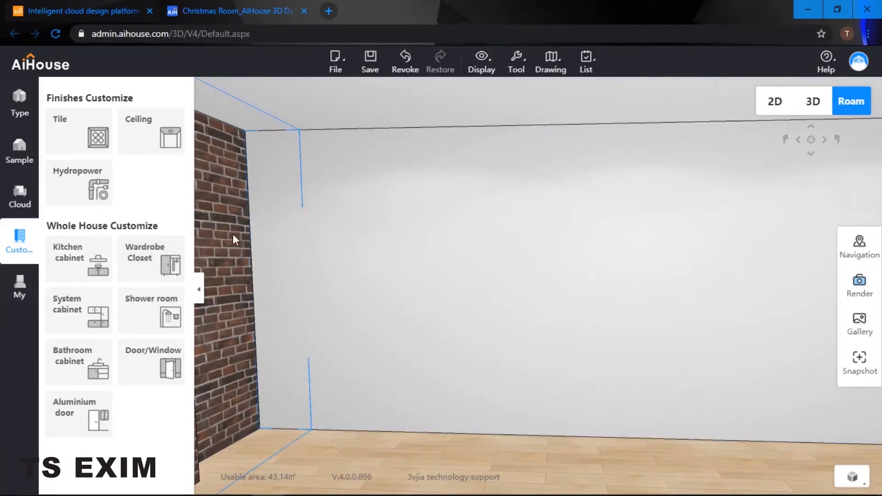
click(454, 286)
click(452, 286)
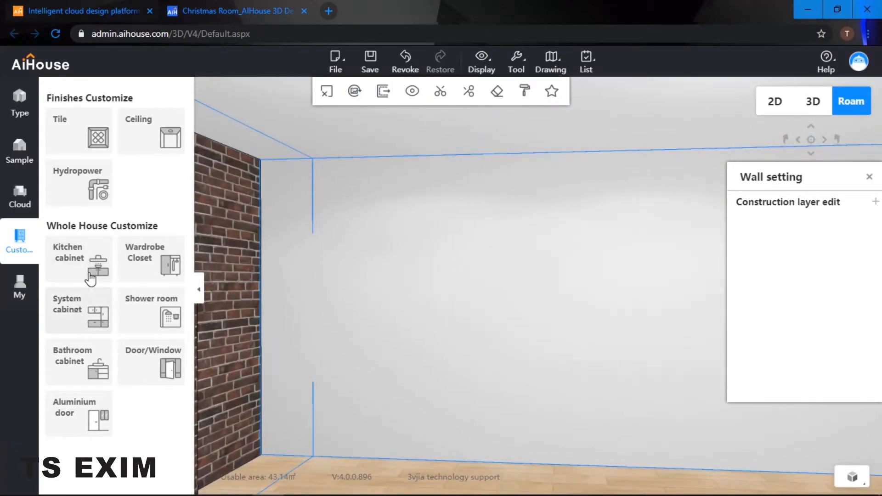
click(75, 301)
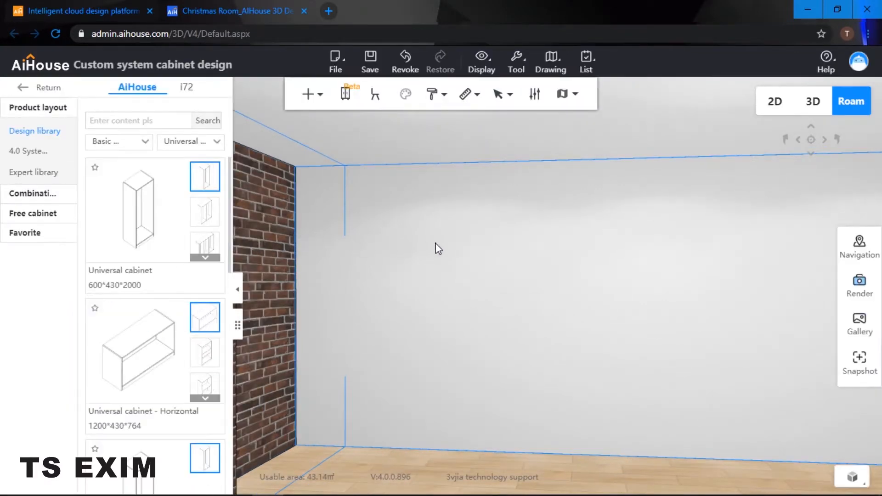
Step: Place a Universal cabinet - Horizontal on the floor against the white wall, in the corner beside the brick wall
drag(438, 249, 667, 325)
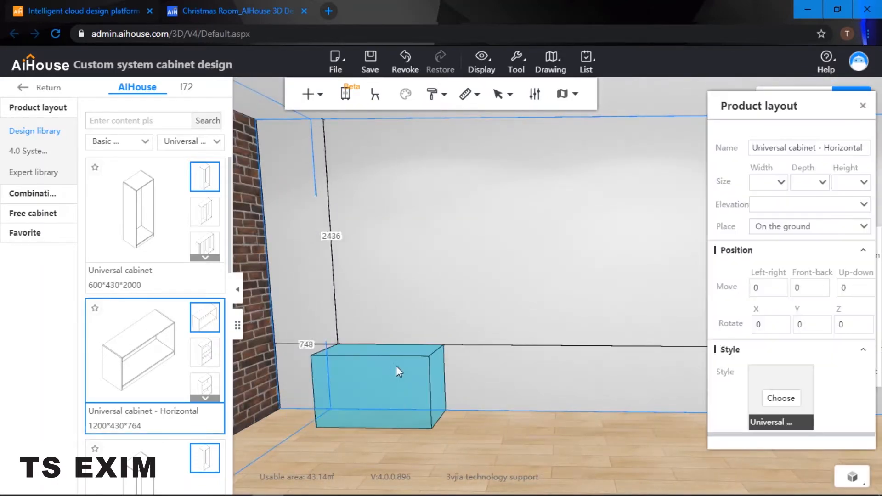
click(325, 309)
drag(384, 314, 354, 313)
Step: Set the corner cabinet's width to 900 mm
click(764, 175)
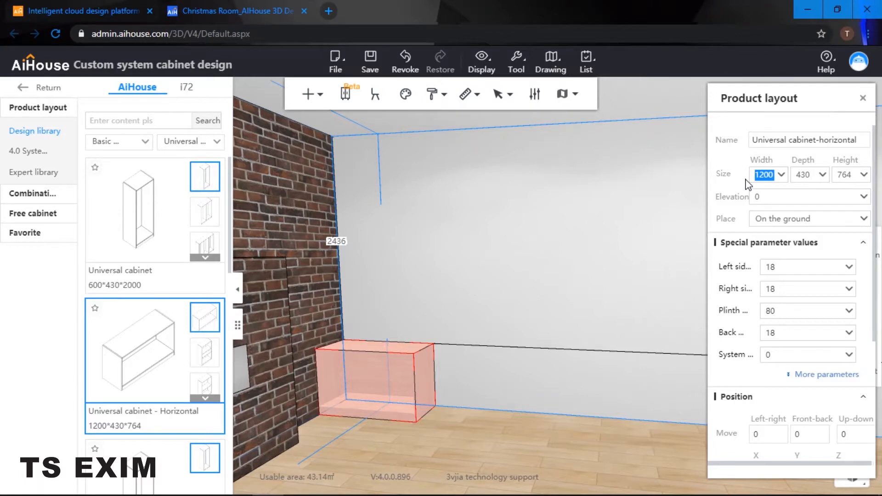
text(900)
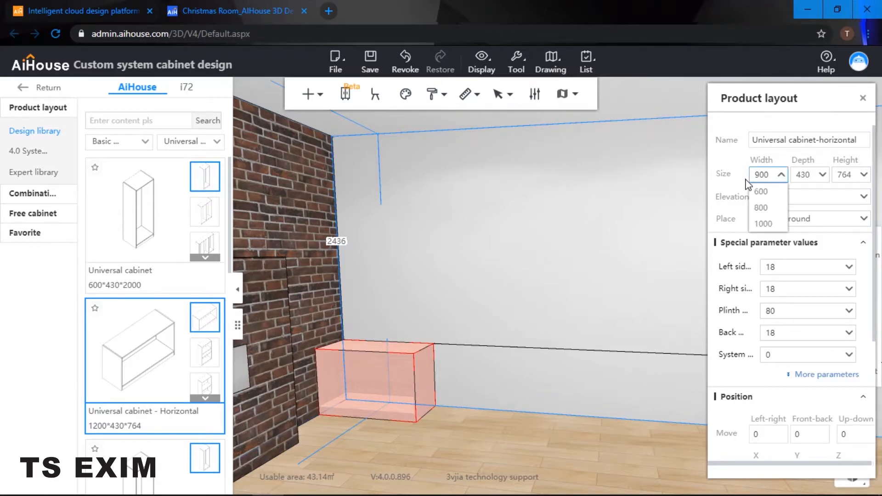
key(Return)
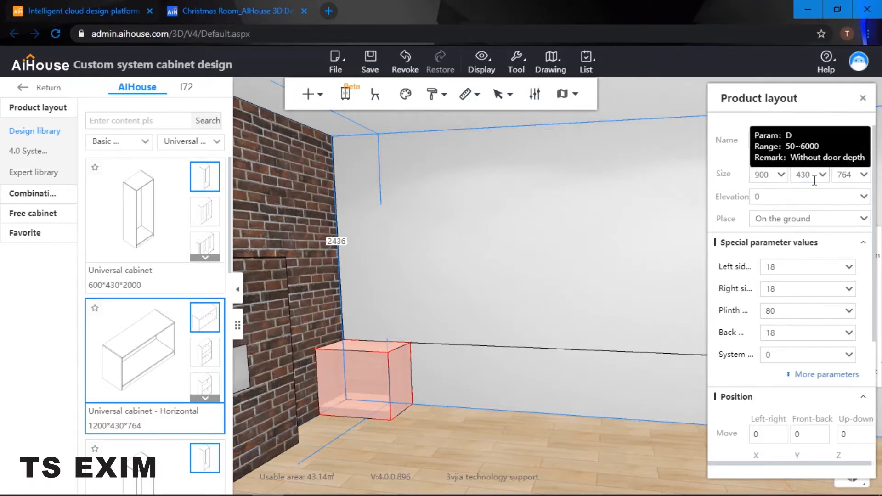
drag(815, 180, 748, 266)
click(837, 93)
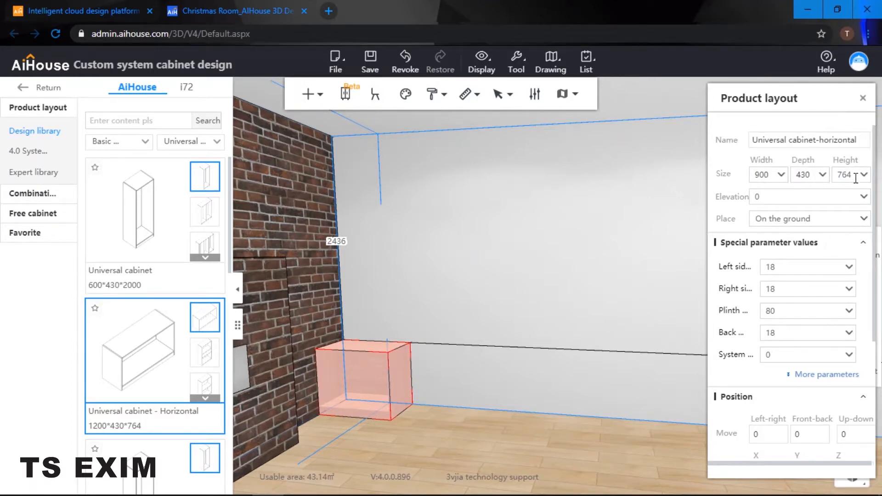
drag(855, 178, 740, 177)
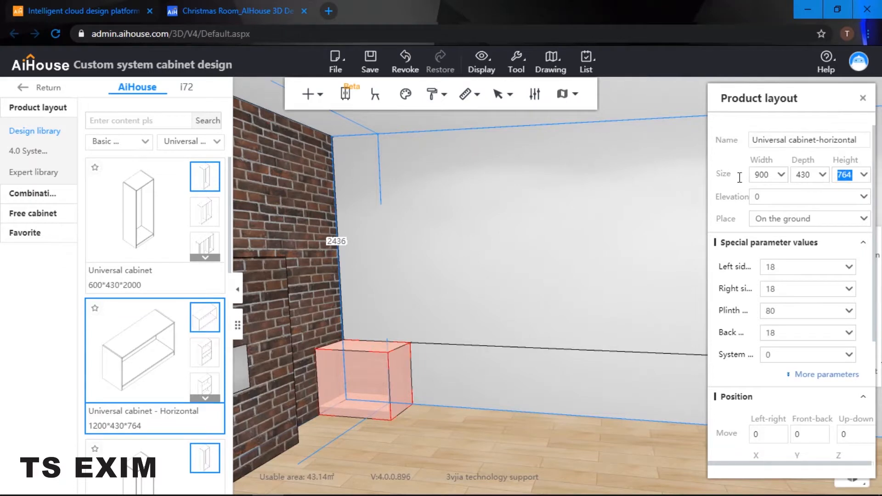
click(459, 295)
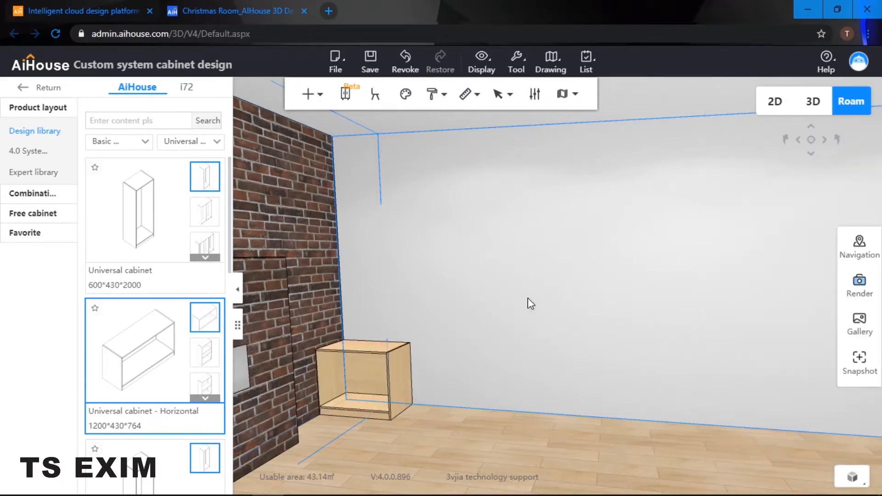
Step: Copy the 900 mm cabinet repeatedly side by side along the white wall to form a row of nine
click(405, 365)
drag(444, 305, 436, 261)
click(465, 261)
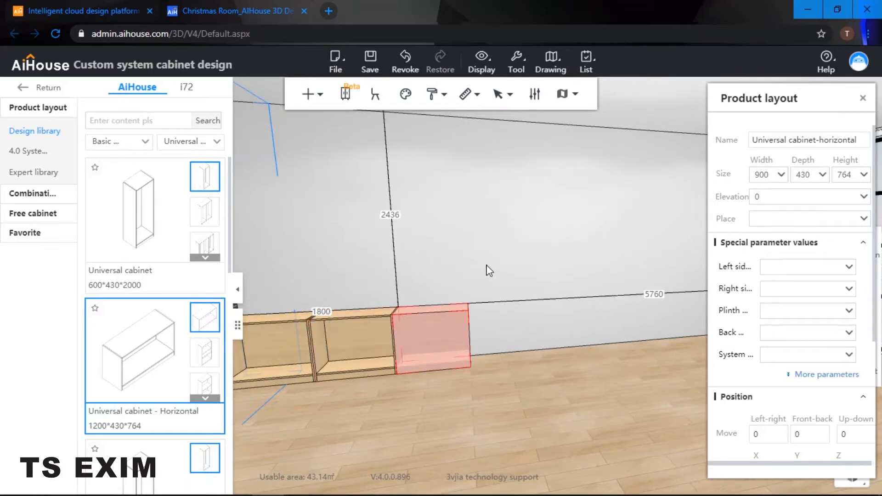
click(495, 291)
click(497, 291)
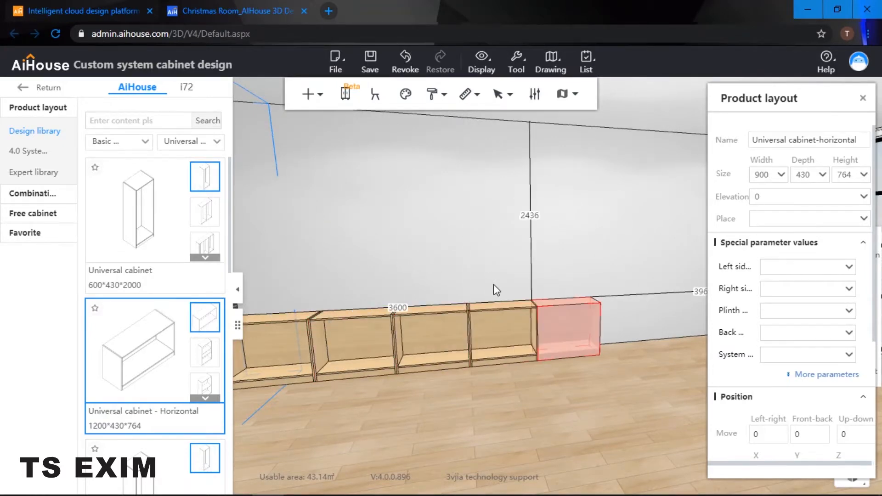
click(496, 290)
click(497, 291)
click(494, 286)
click(494, 285)
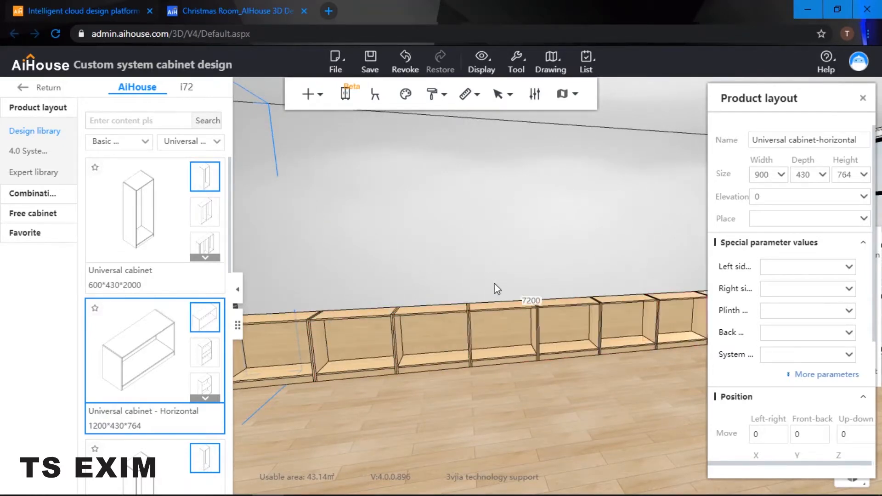
Step: Set the width of the last cabinet beside the window to 1260 mm so the row fills the wall
key(d)
key(w)
key(d)
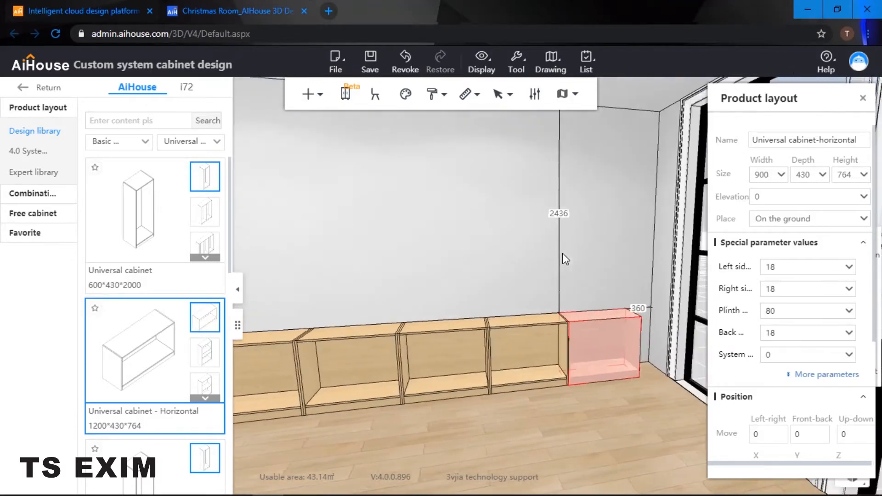
key(w)
right_drag(497, 282, 470, 281)
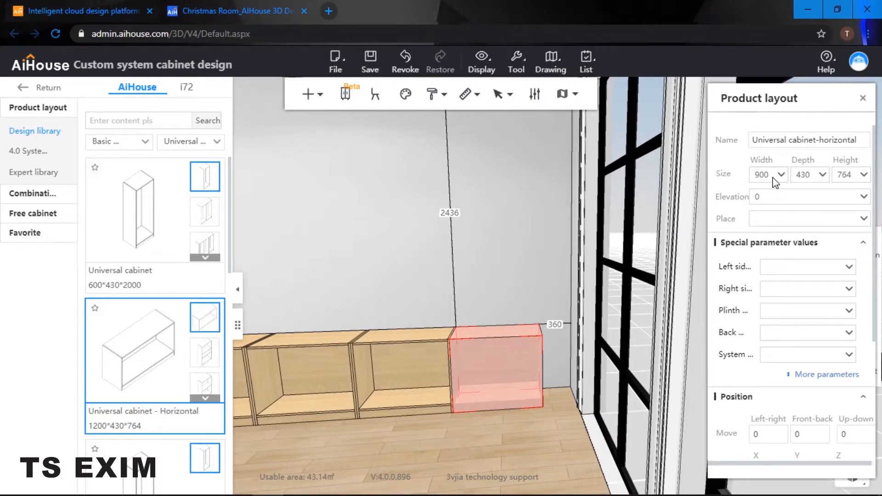
drag(772, 175, 748, 176)
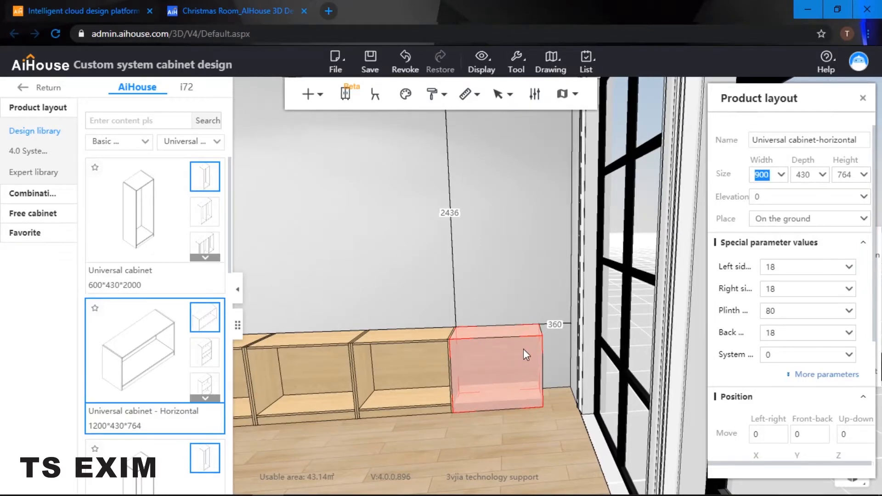
text(12)
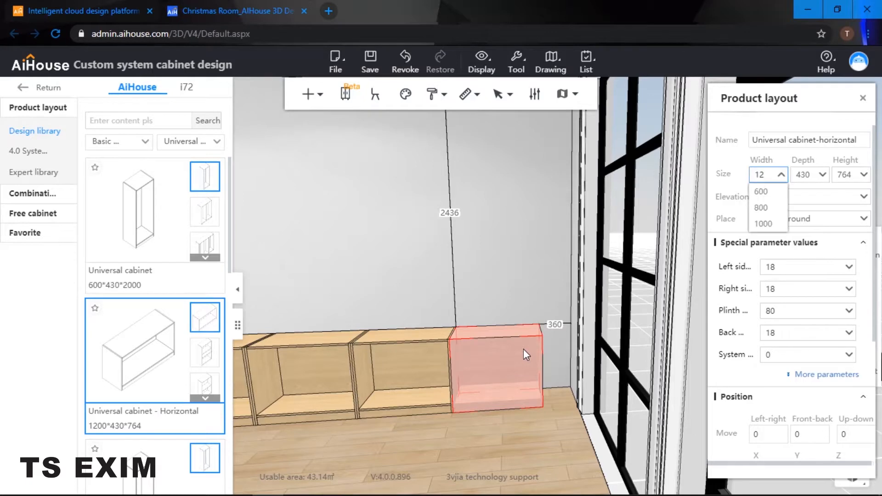
text(60)
key(Return)
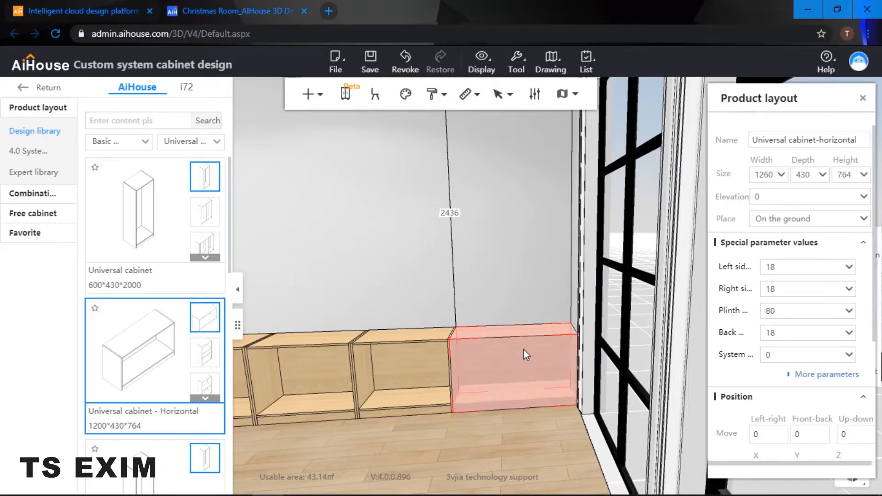
click(511, 257)
drag(381, 234, 471, 218)
drag(537, 212, 536, 244)
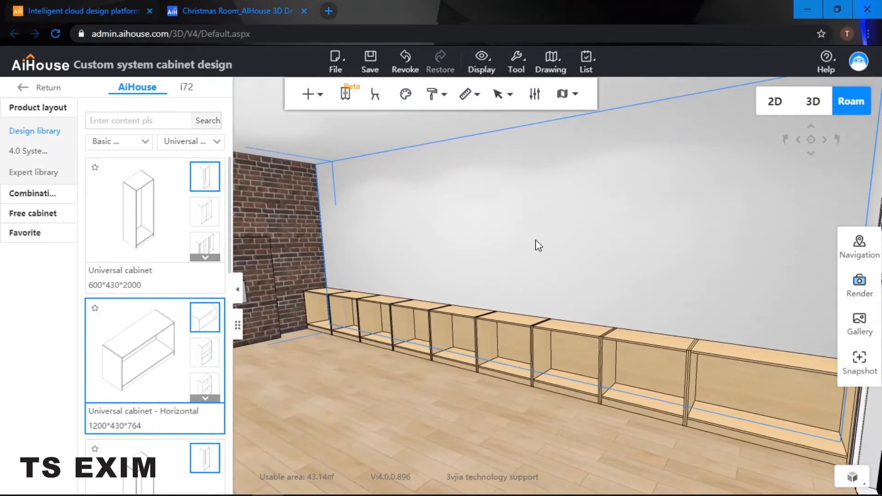
Step: Try a plinth height of 0 on the seventh cabinet from the brick wall and undo it
click(575, 379)
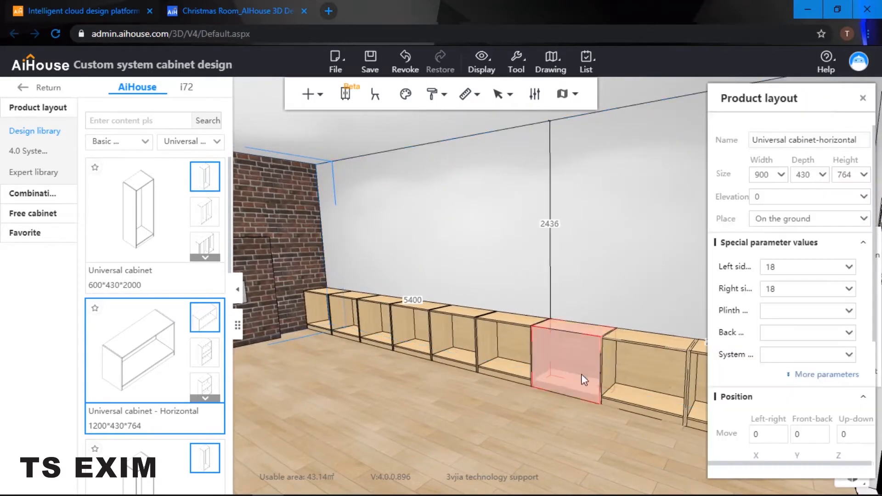
double_click(780, 312)
text(0)
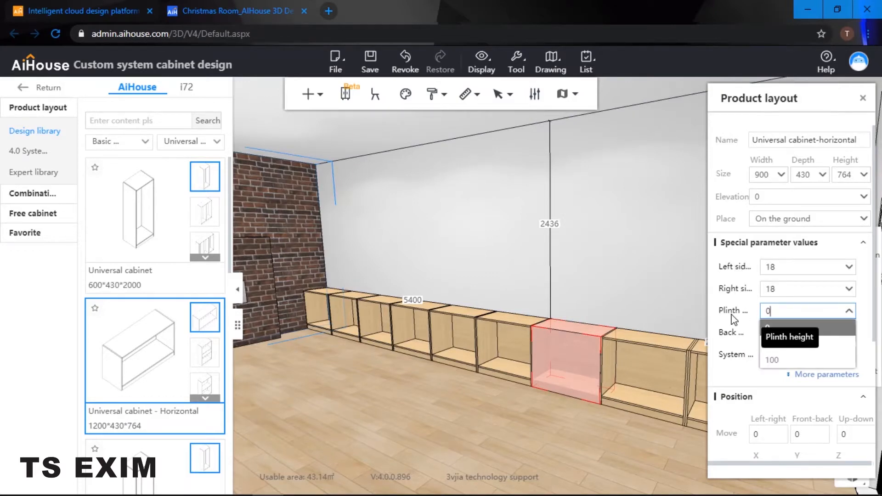
click(615, 266)
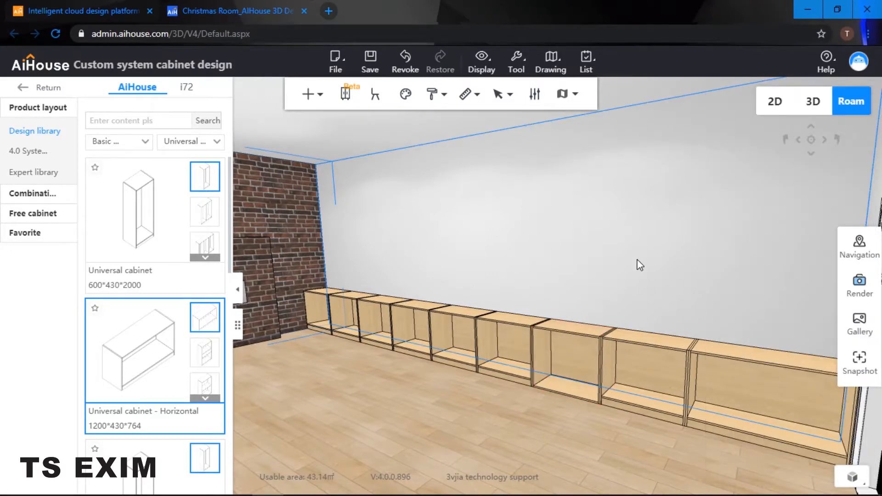
key(ctrl+z)
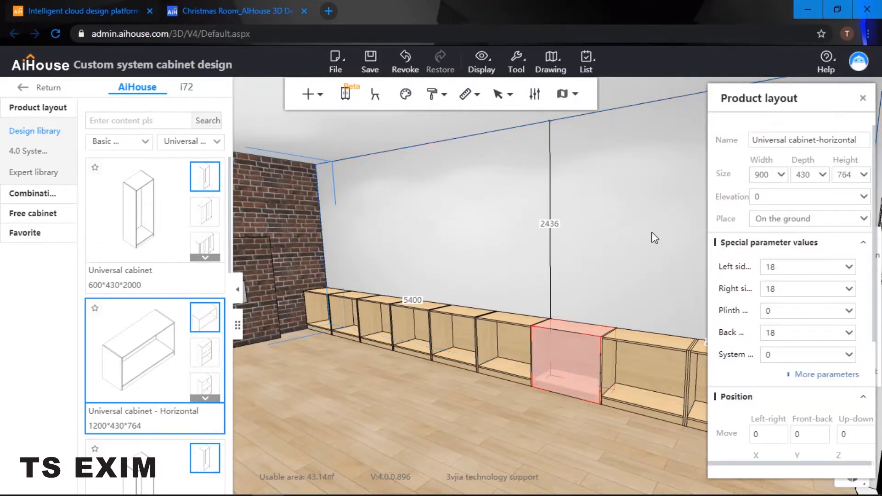
Step: Examine the finished cabinet row from several viewpoints and check the sixth cabinet's layout parameters
click(639, 243)
scroll(616, 250, up, 3)
scroll(623, 252, down, 3)
drag(622, 252, 693, 248)
scroll(653, 253, up, 3)
scroll(680, 258, down, 2)
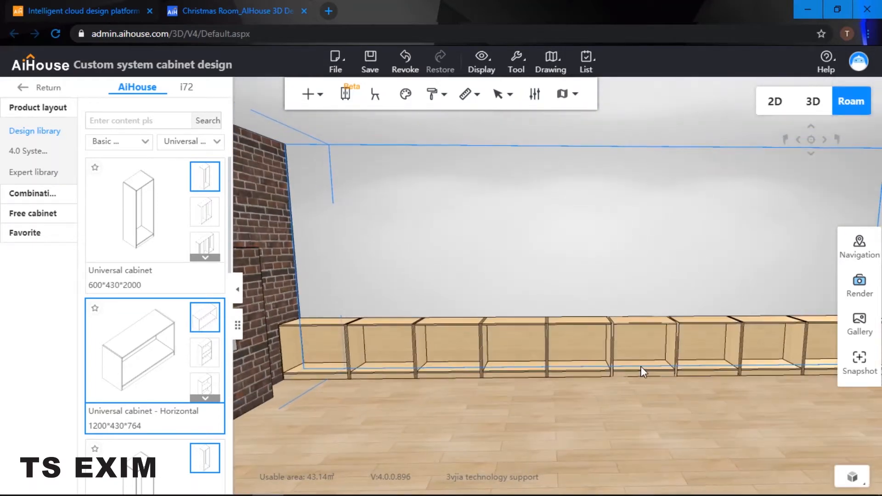
click(651, 373)
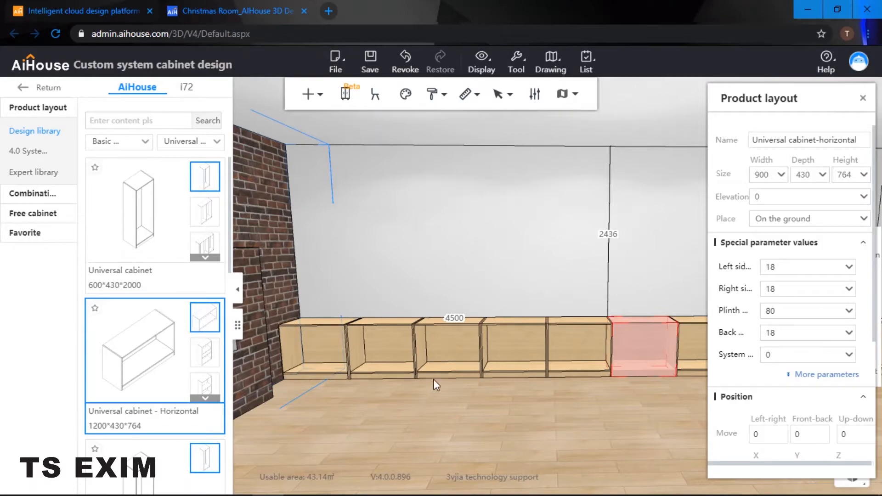
click(863, 98)
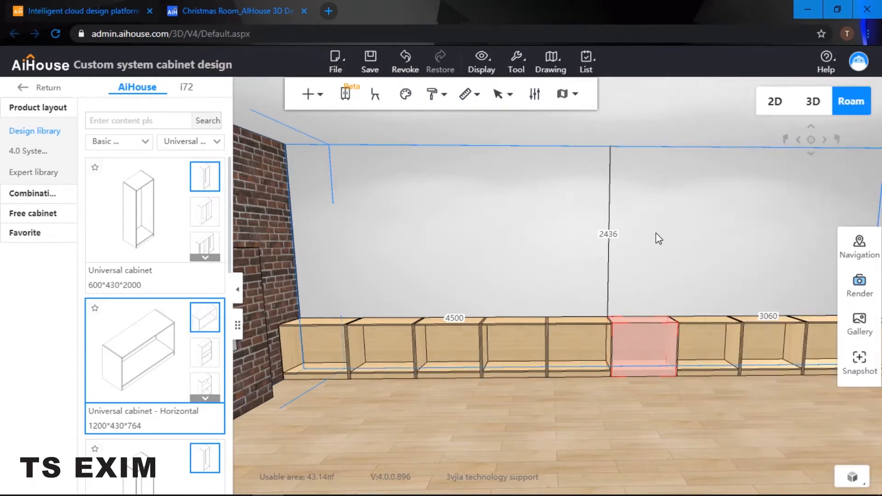
drag(656, 233, 808, 243)
drag(638, 285, 533, 286)
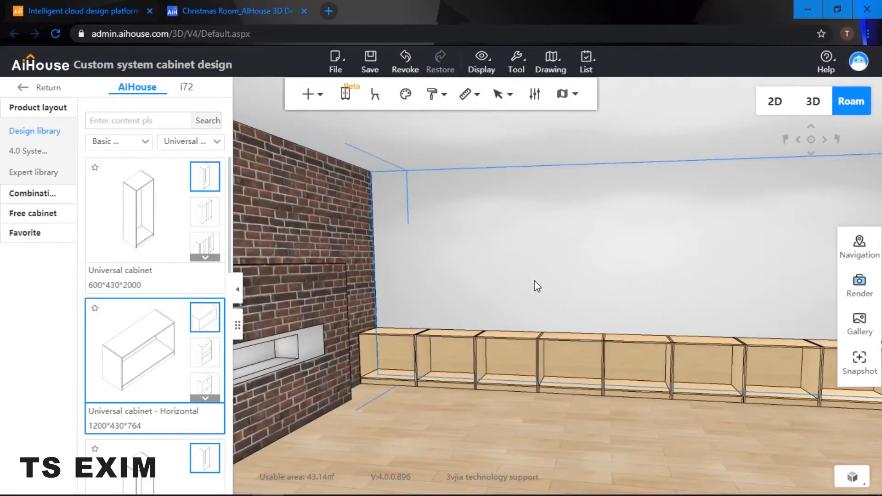
drag(534, 281, 510, 254)
key(w)
key(a)
key(w)
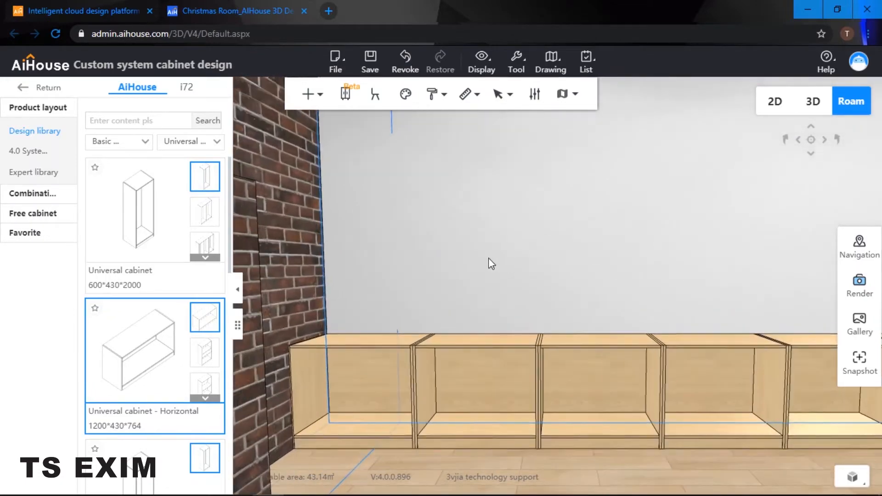
Step: Generate a swing door on the base cabinet beside the brick wall from its roof, bottom plate, left and right side panels
key(s)
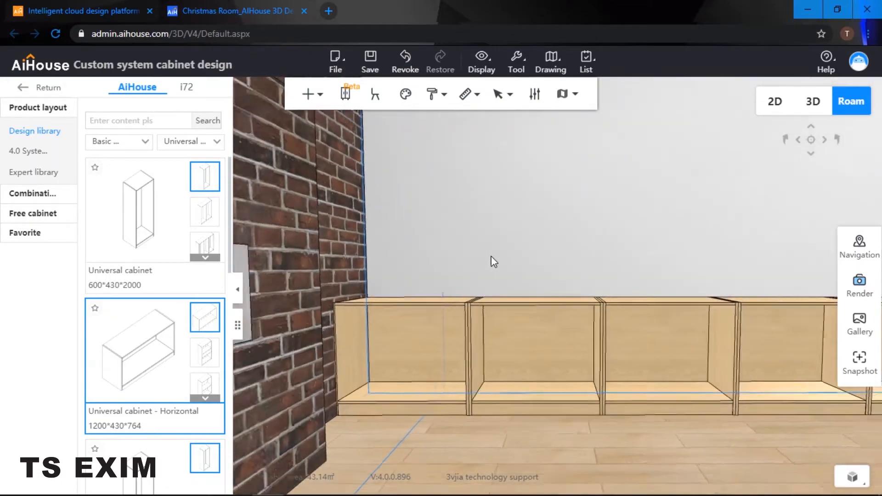
drag(492, 256, 424, 267)
key(w)
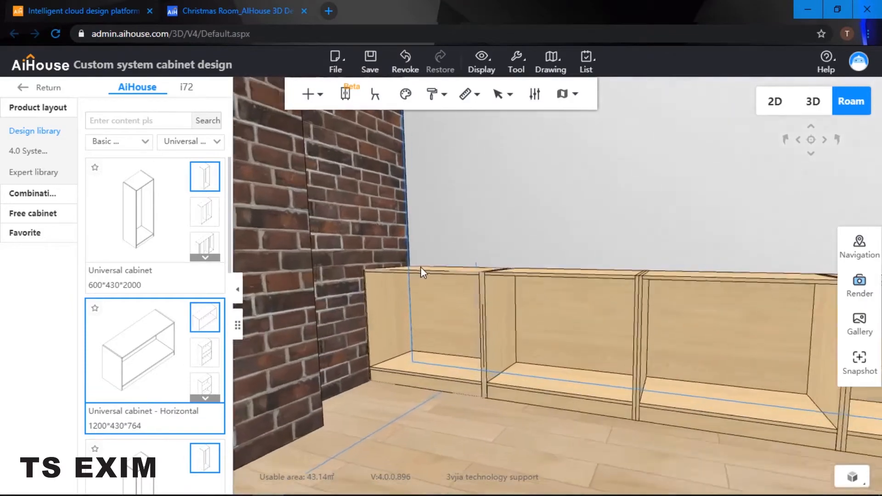
key(a)
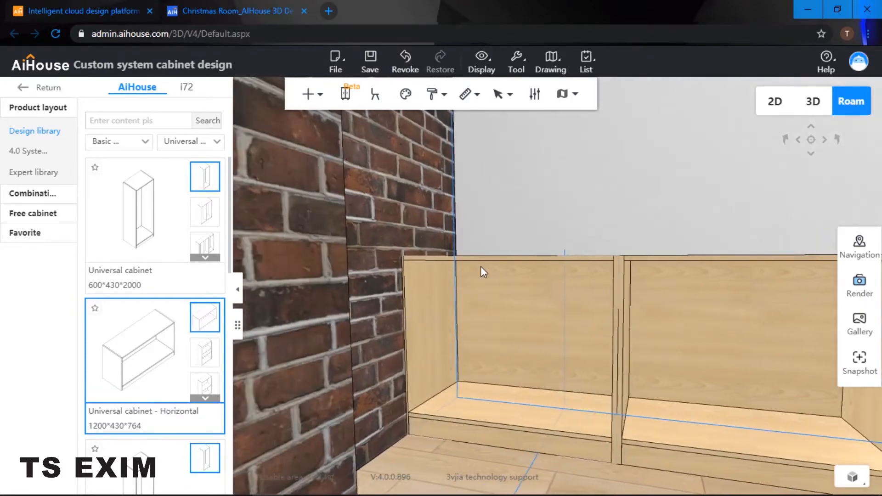
key(b)
key(s)
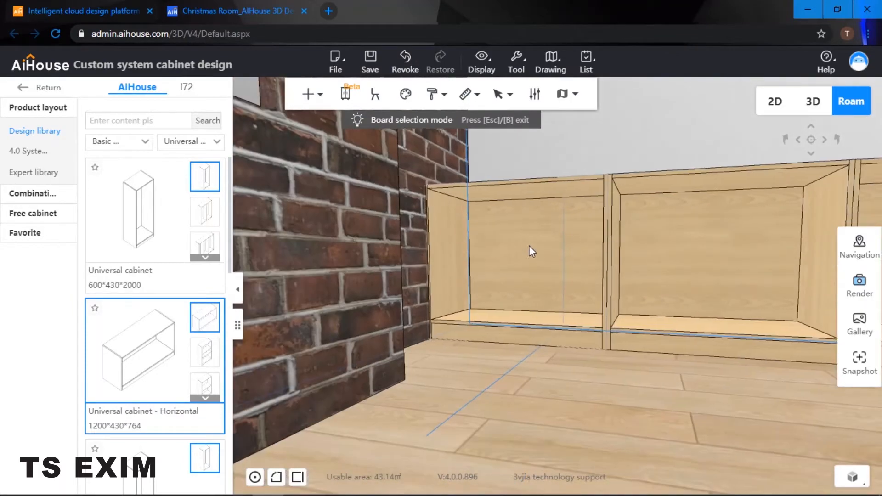
click(531, 202)
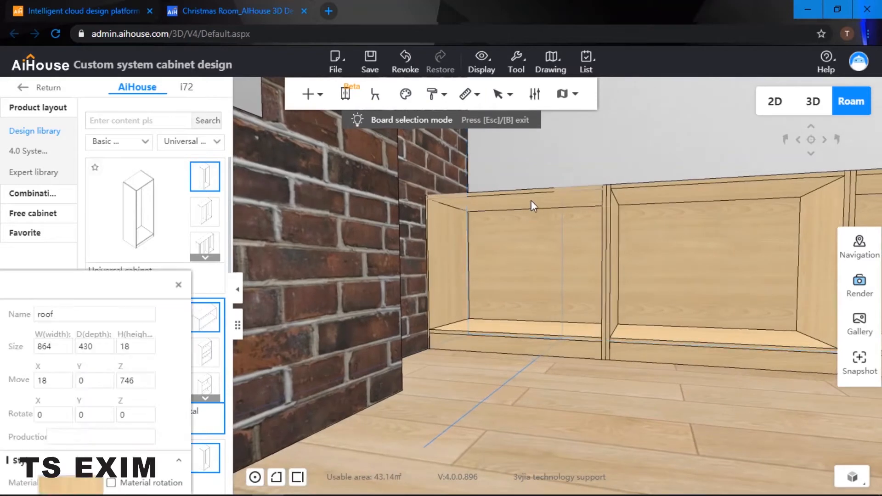
click(522, 324)
click(454, 269)
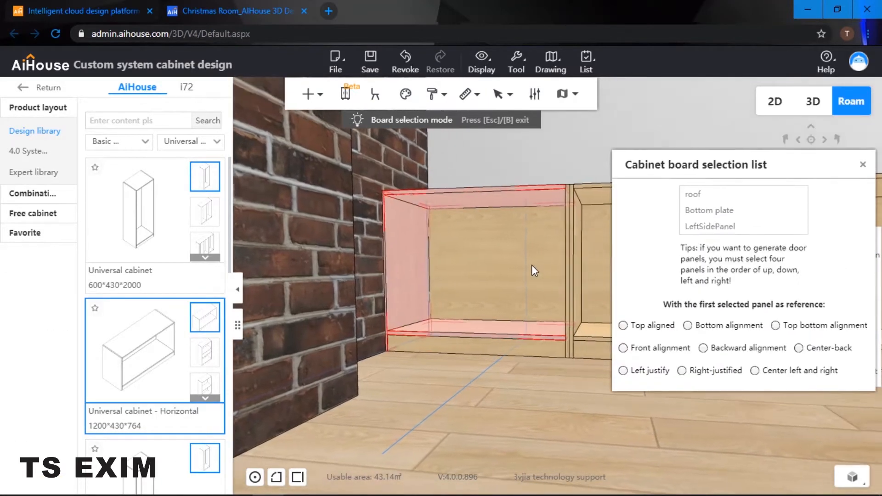
click(560, 255)
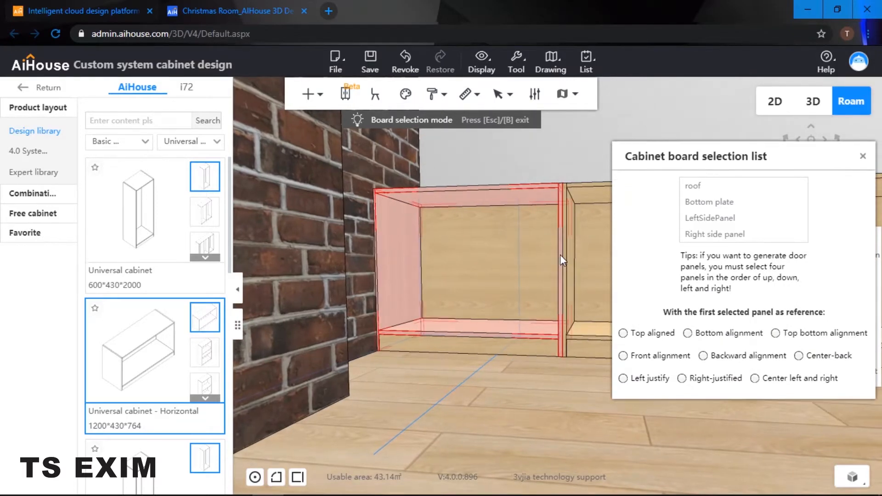
right_click(560, 254)
mouse_move(627, 368)
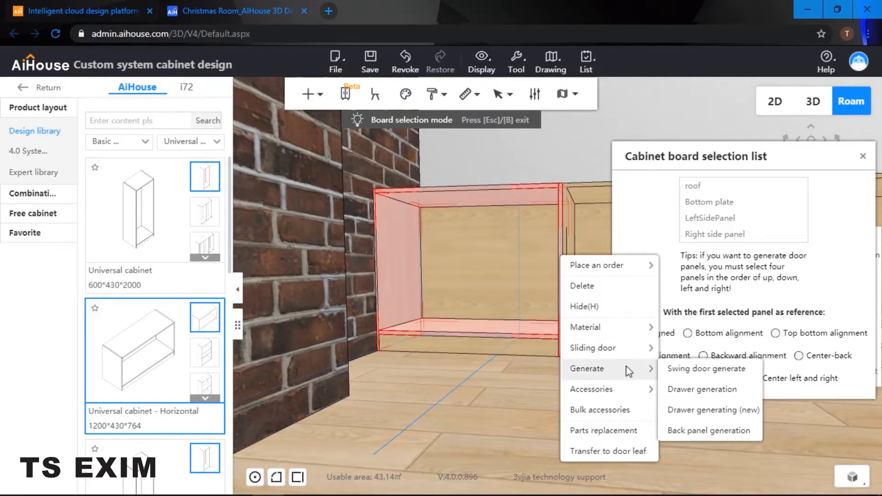
click(699, 369)
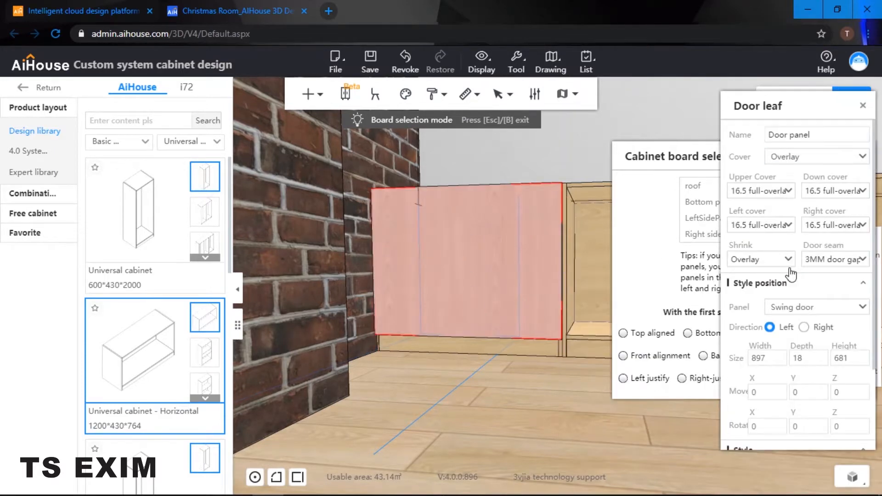
Step: Divide the new door panel vertically into 2 equal swing doors and leave board selection mode
scroll(807, 291, down, 2)
scroll(807, 290, down, 1)
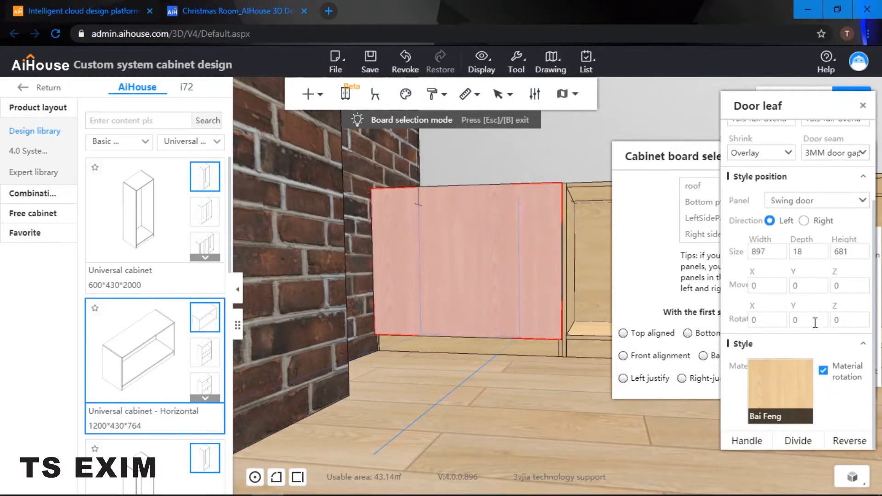
click(801, 439)
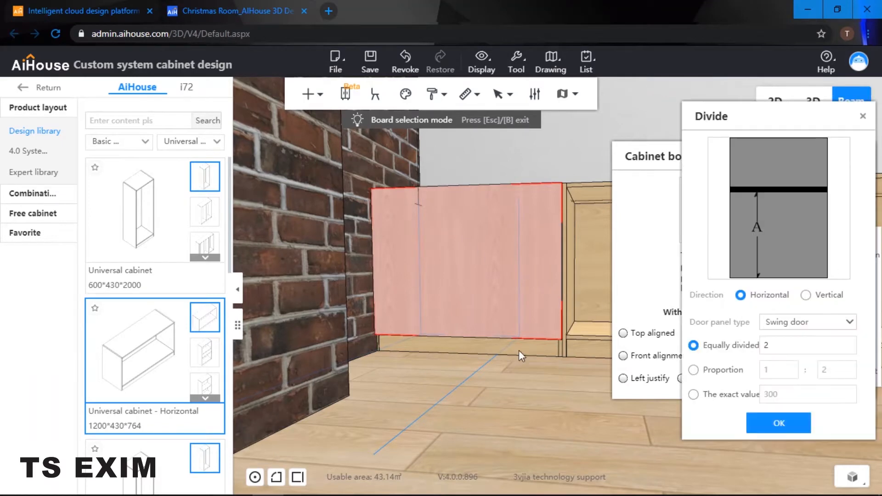
click(805, 295)
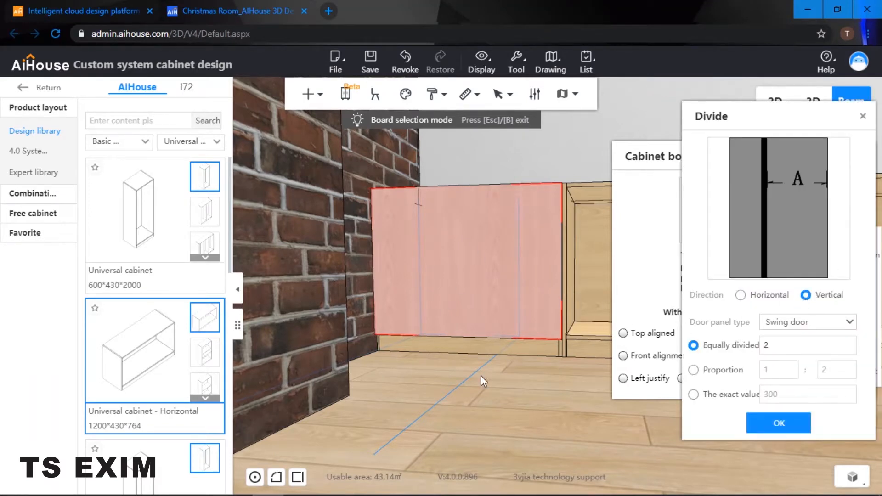
click(783, 427)
drag(543, 402, 564, 400)
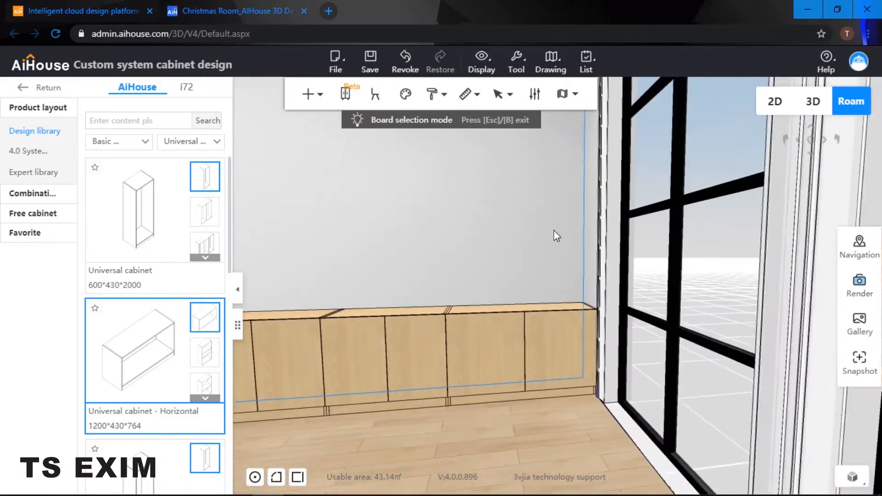
drag(553, 230, 498, 207)
key(Escape)
Step: Place a 600*430*2000 Universal cabinet in the corner against the brick wall and set its elevation to 764
drag(166, 250, 426, 311)
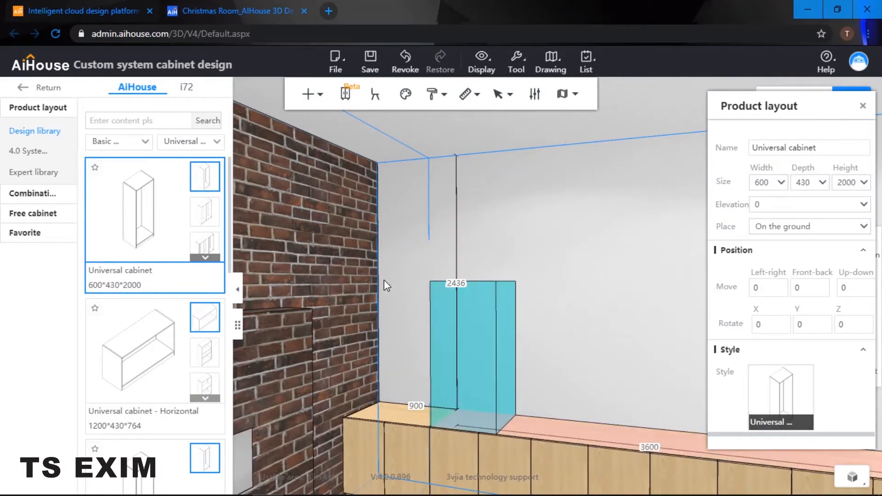
drag(386, 285, 421, 284)
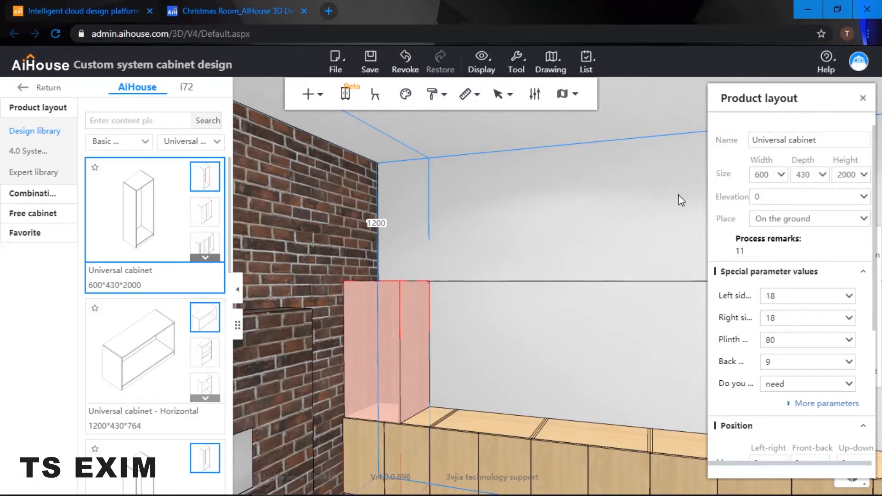
click(780, 201)
text(7)
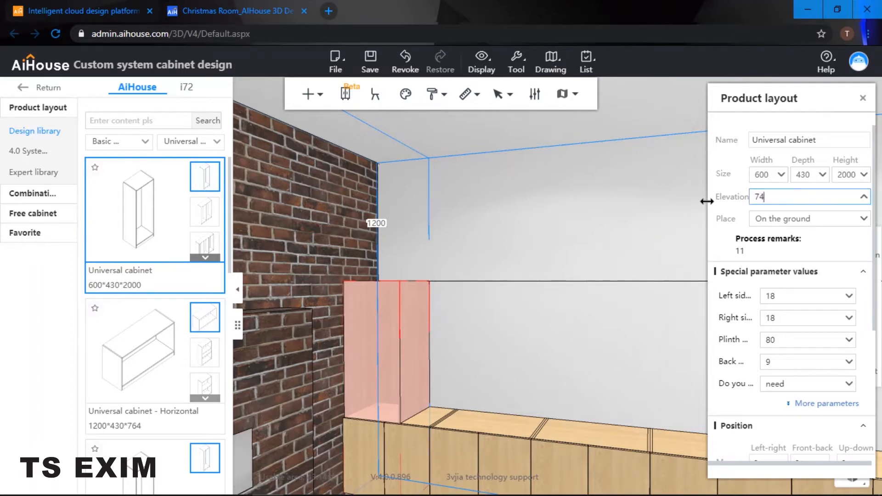
text(64)
key(Return)
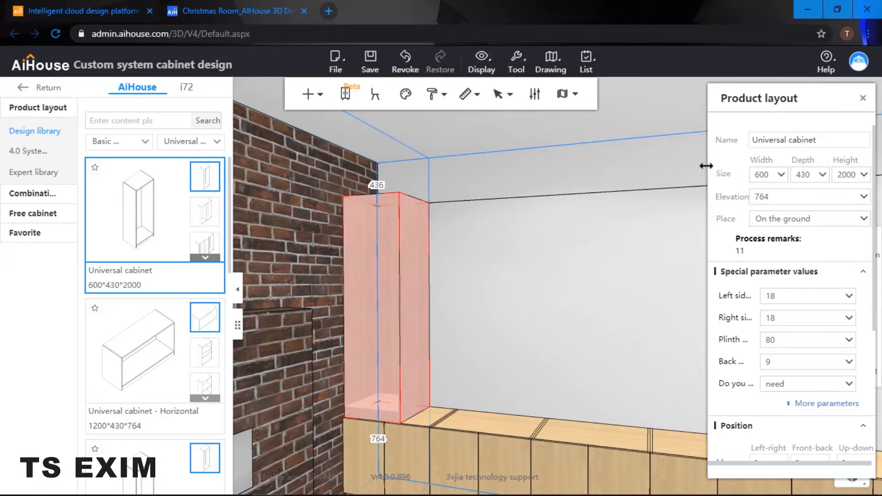
Step: Set the tall corner cabinet's height to 2386 and its width to 900
click(766, 175)
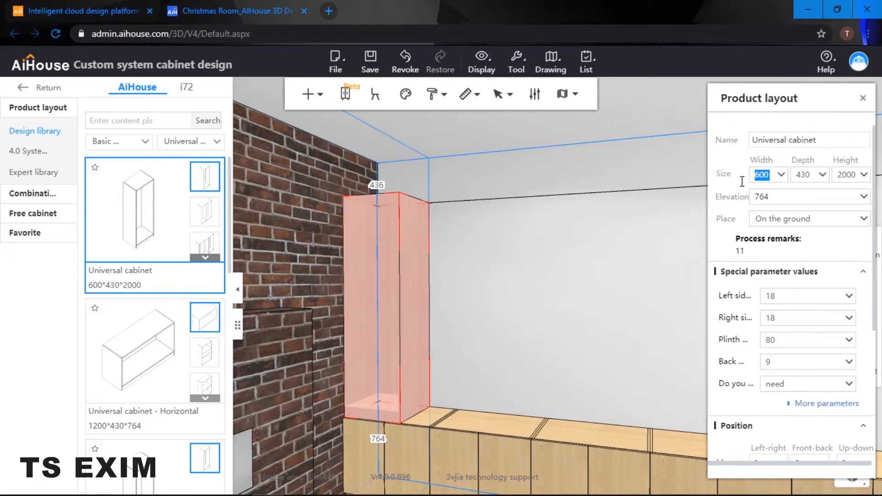
click(854, 176)
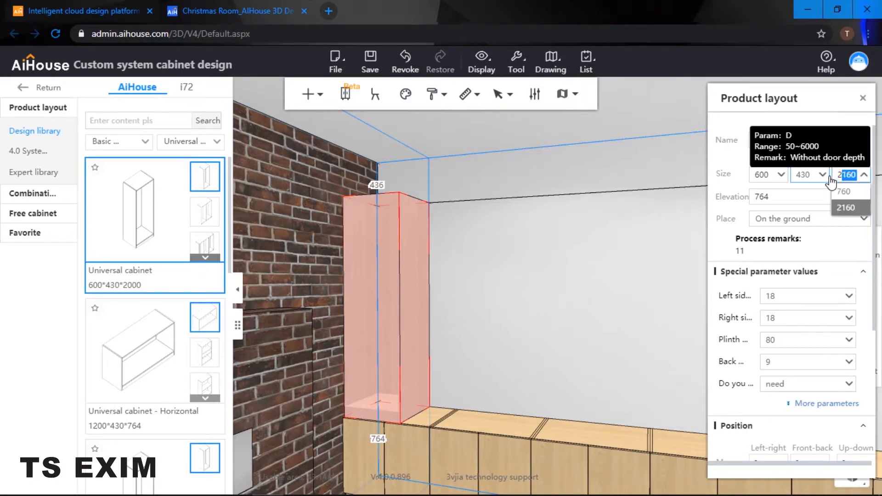
text(238)
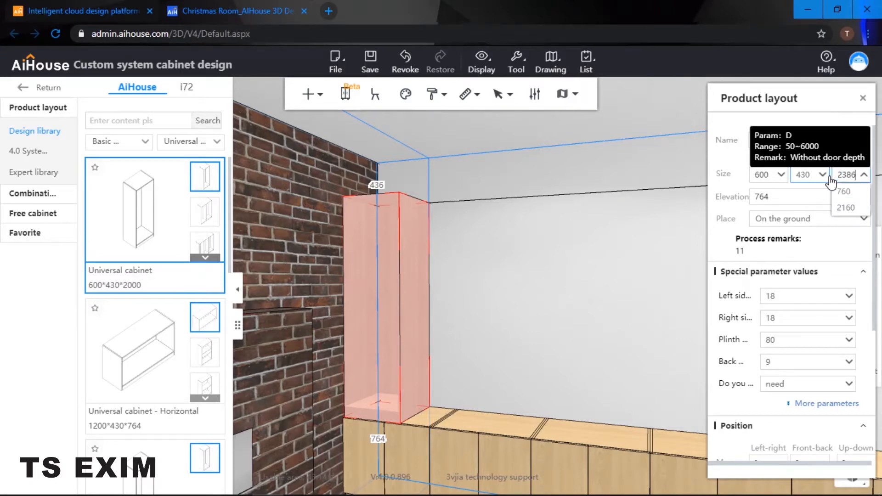
key(Return)
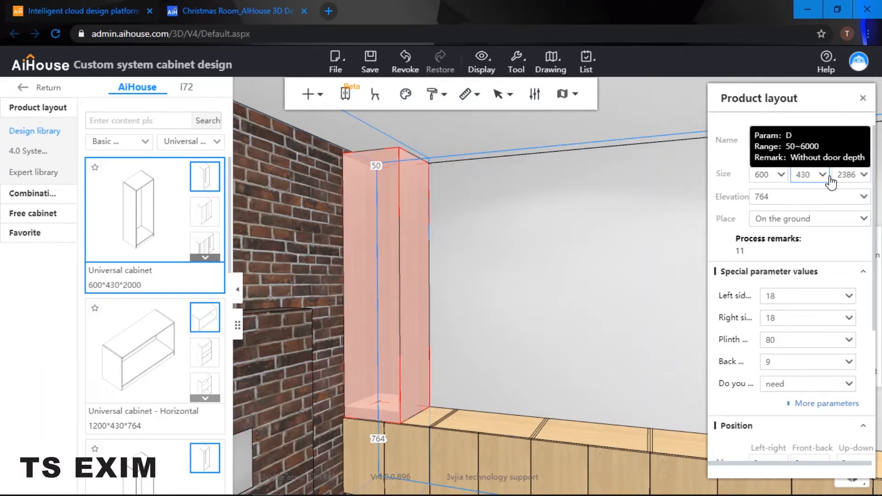
click(813, 176)
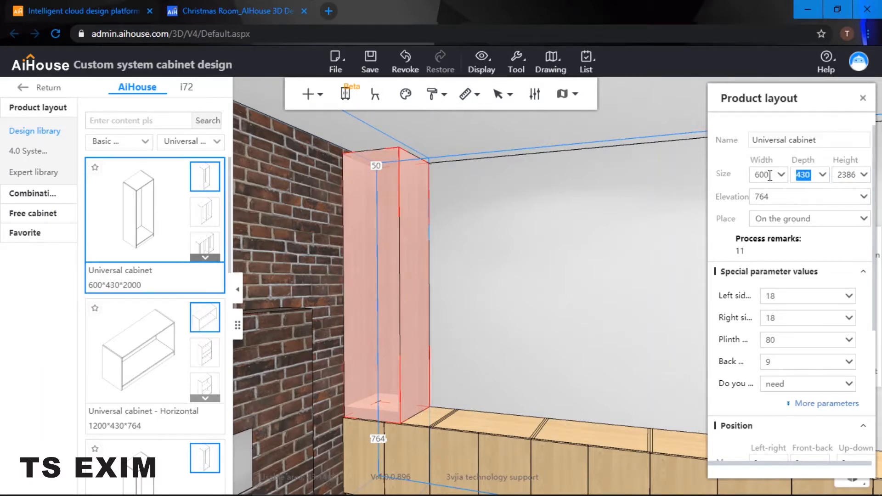
click(770, 176)
text(900)
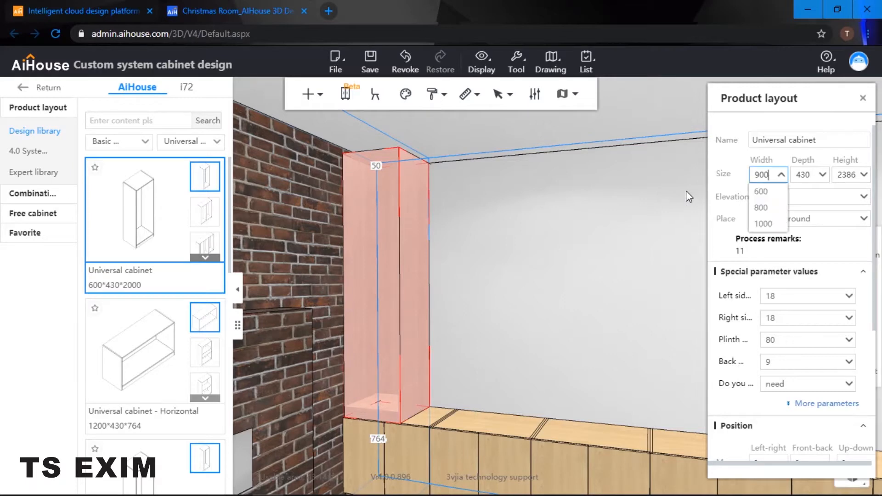
key(Return)
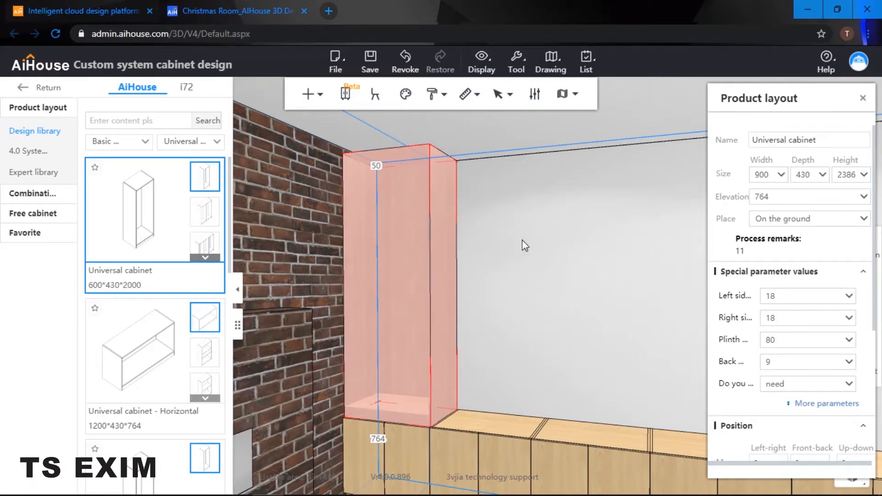
mouse_move(523, 240)
mouse_down()
mouse_move(551, 260)
mouse_move(509, 250)
mouse_up()
double_click(418, 166)
click(418, 164)
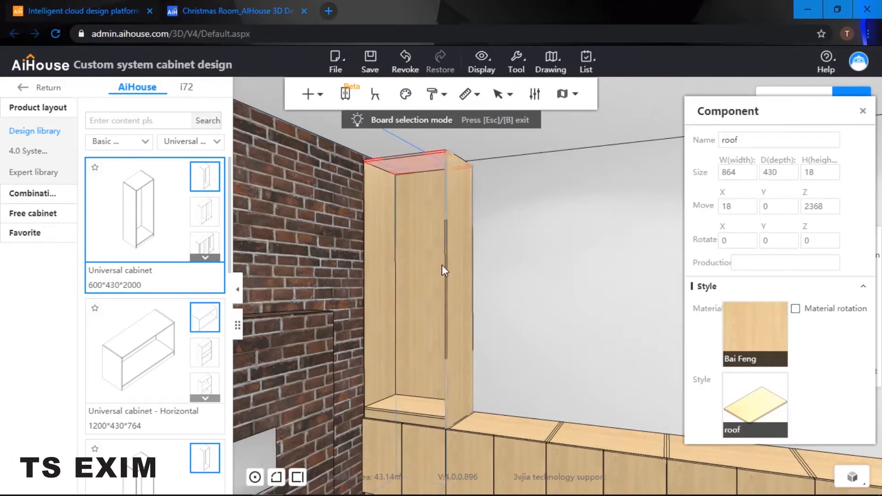
click(508, 348)
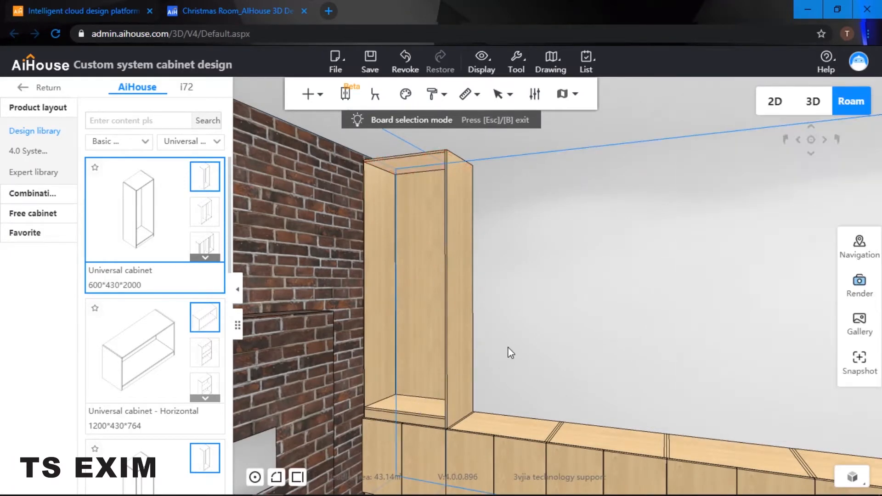
click(423, 406)
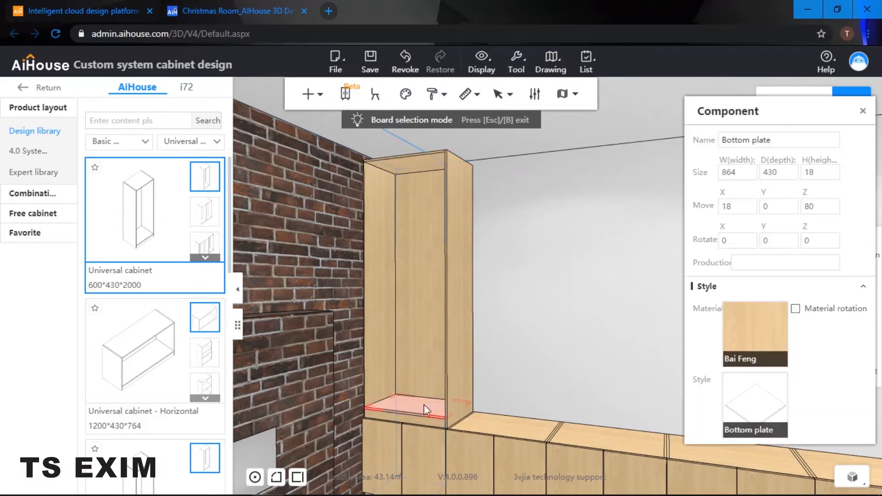
click(523, 282)
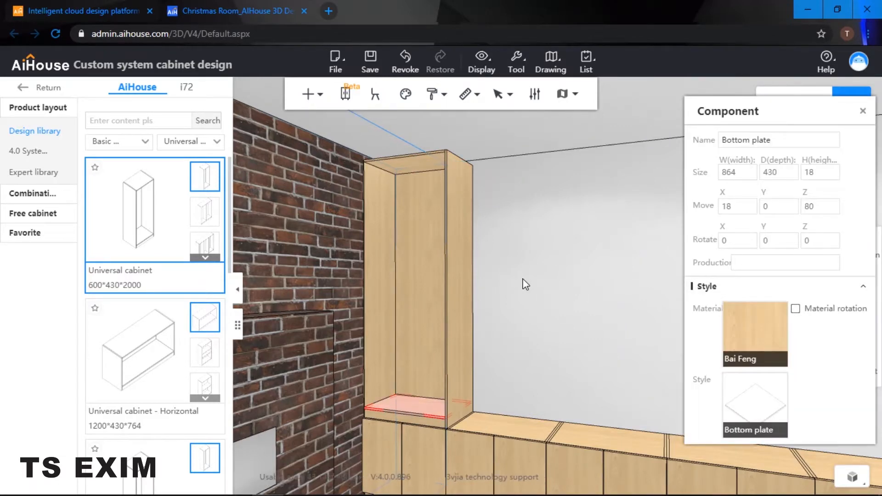
Step: Set the tall corner cabinet's plinth height to 0
click(431, 412)
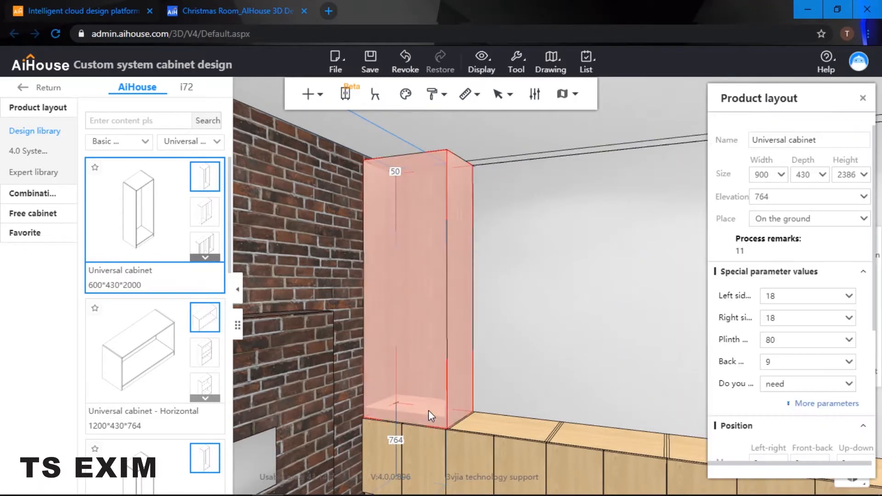
drag(785, 339, 735, 342)
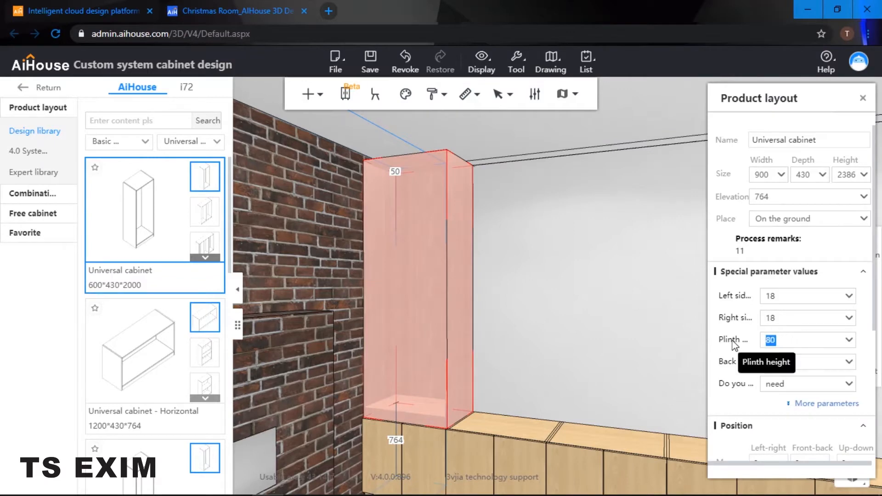
text(0)
key(Return)
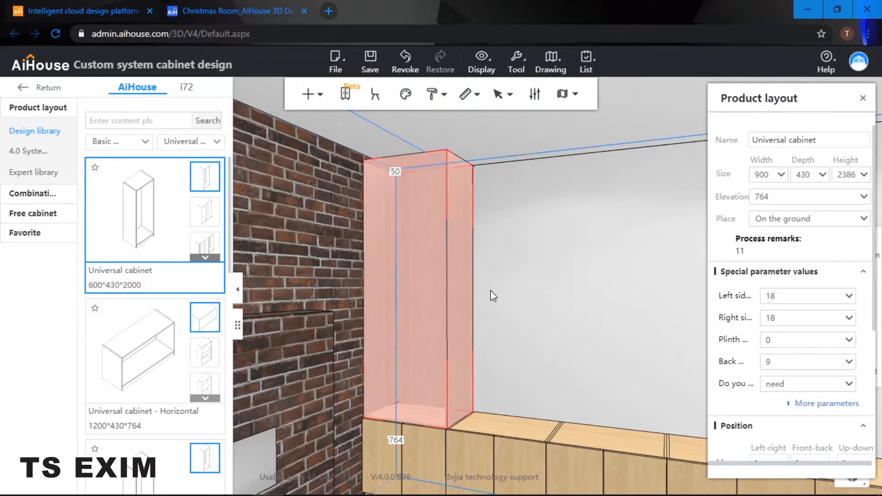
click(490, 290)
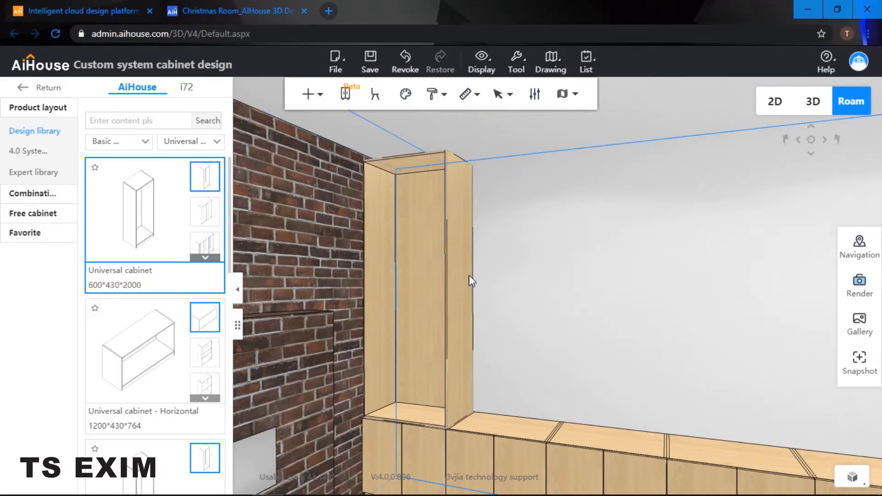
Step: Generate a swing door panel on the tall corner cabinet from its top, bottom, left and right boards
click(427, 292)
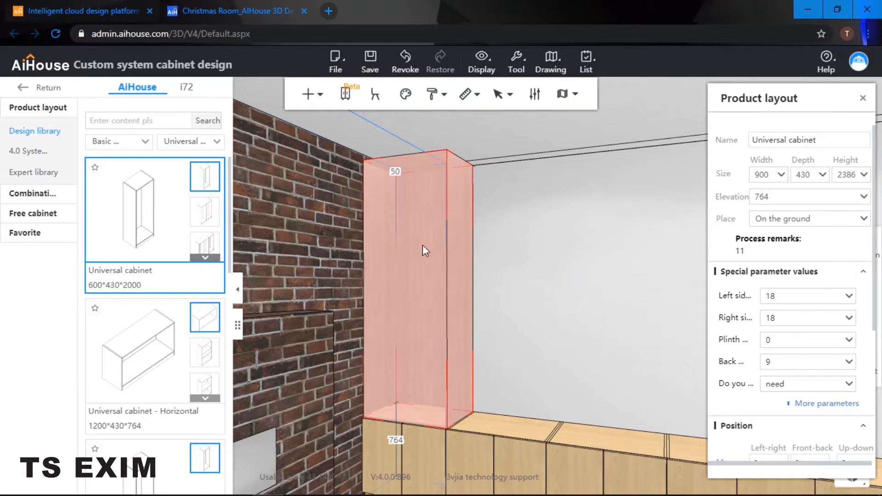
double_click(455, 267)
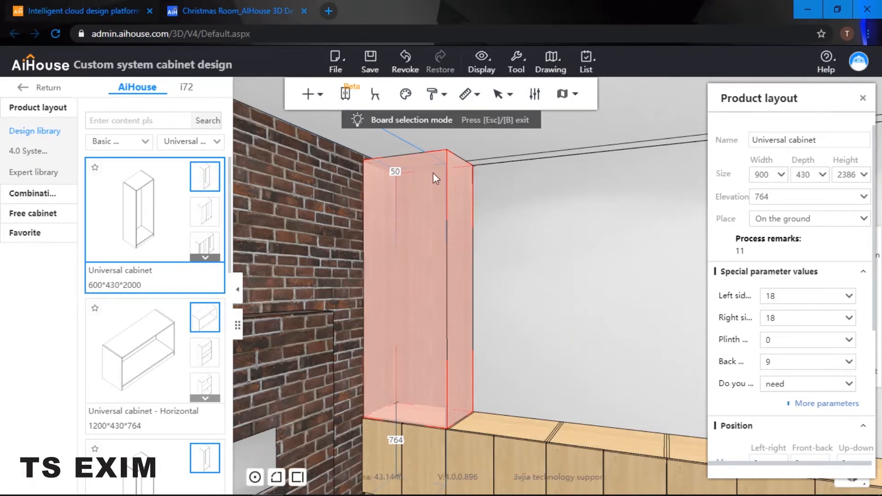
click(430, 171)
click(421, 405)
click(382, 335)
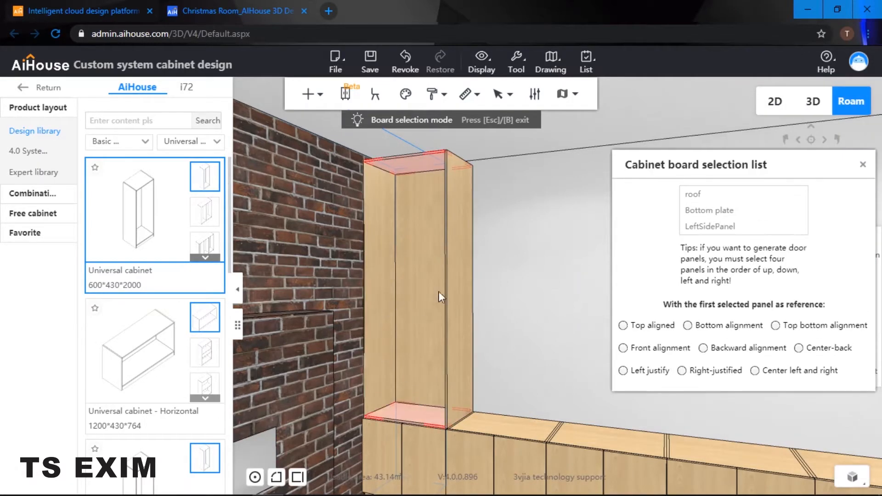
click(459, 277)
right_click(458, 277)
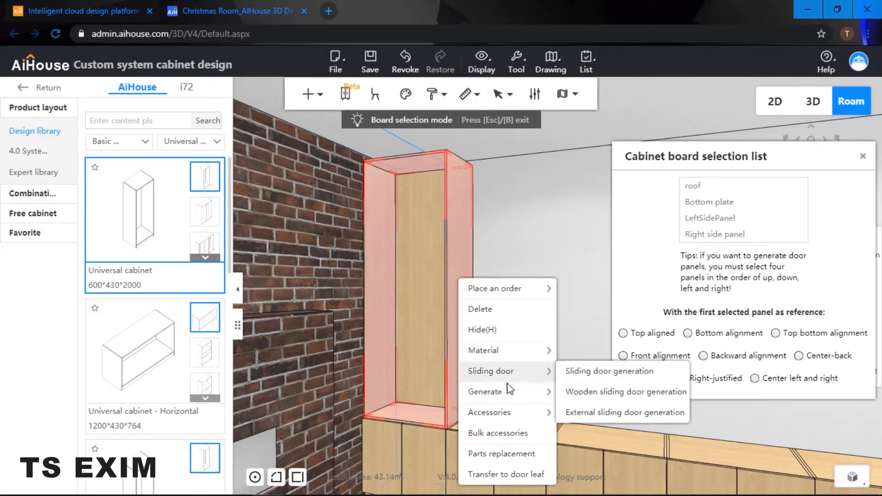
mouse_move(508, 393)
click(600, 392)
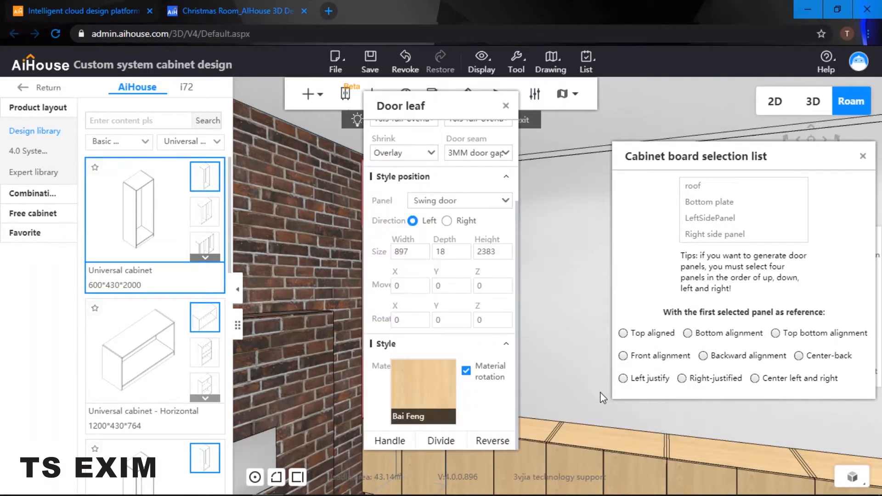
Step: Divide the tall corner cabinet's door panel vertically into 2 equal swing doors and leave board selection mode
click(441, 441)
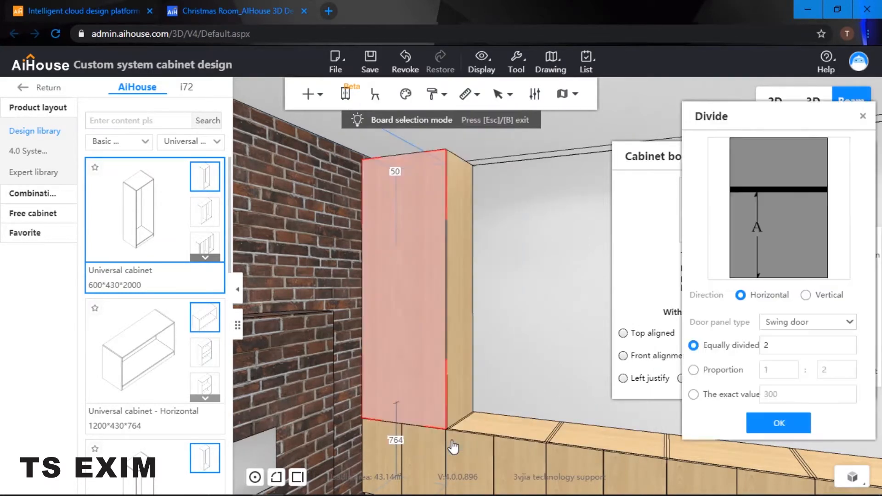
click(807, 296)
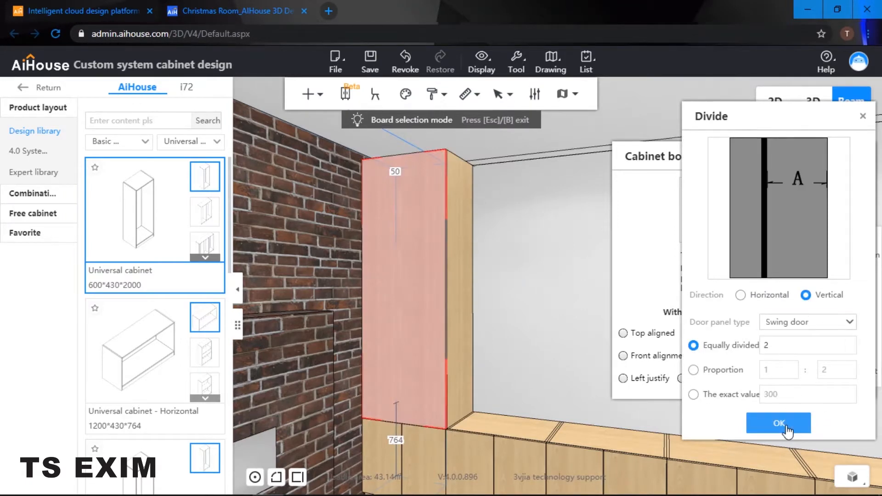
click(781, 423)
drag(549, 296, 567, 299)
click(462, 289)
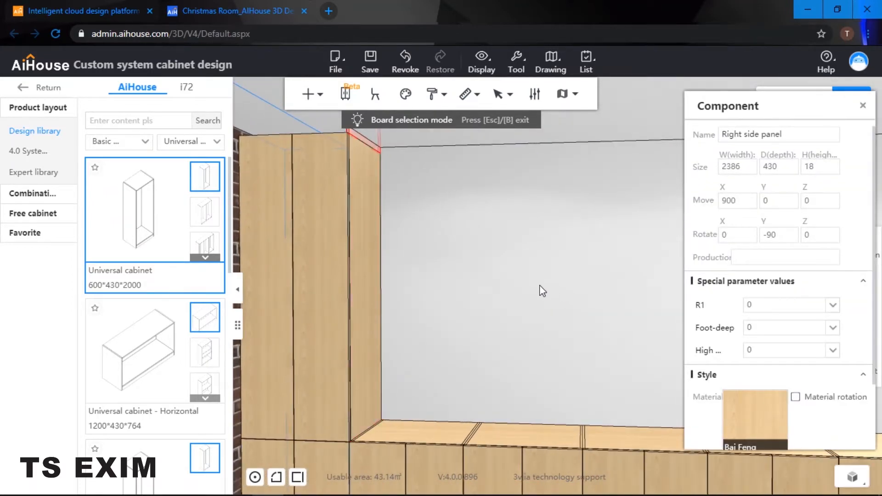
key(q)
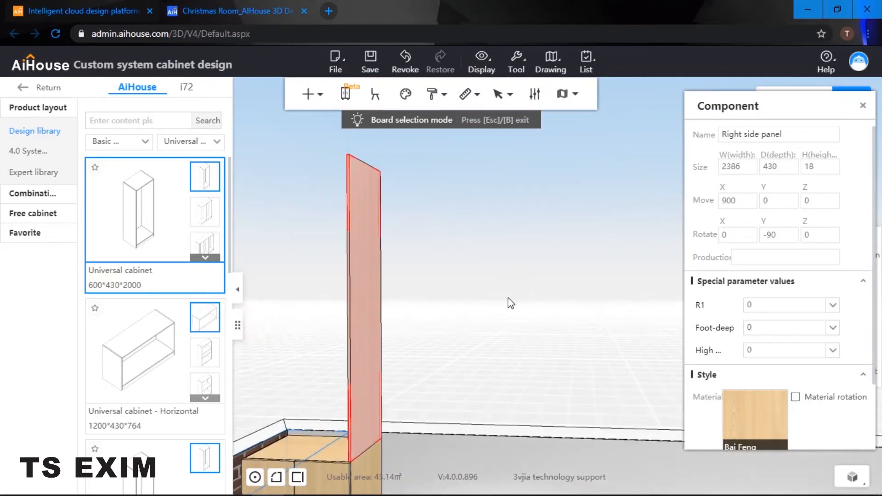
key(Delete)
key(e)
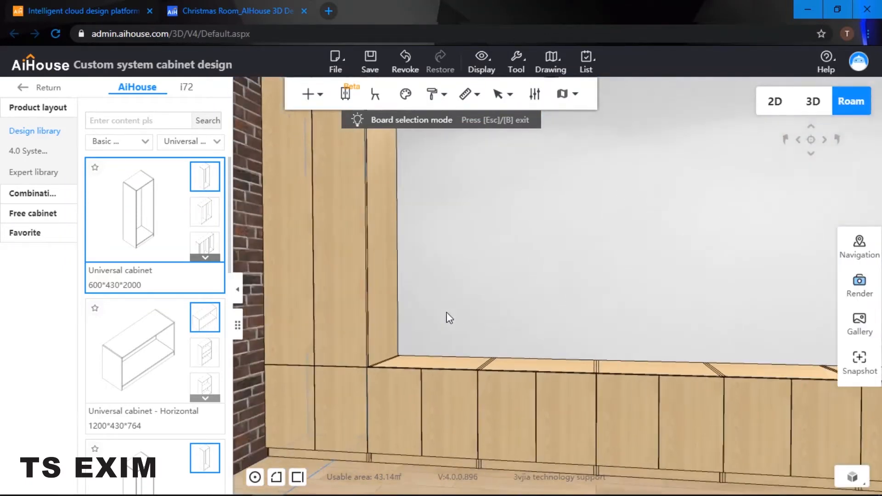
drag(446, 313, 421, 315)
key(b)
Step: Copy the tall corner cabinet directly beside itself along the long wall
click(420, 215)
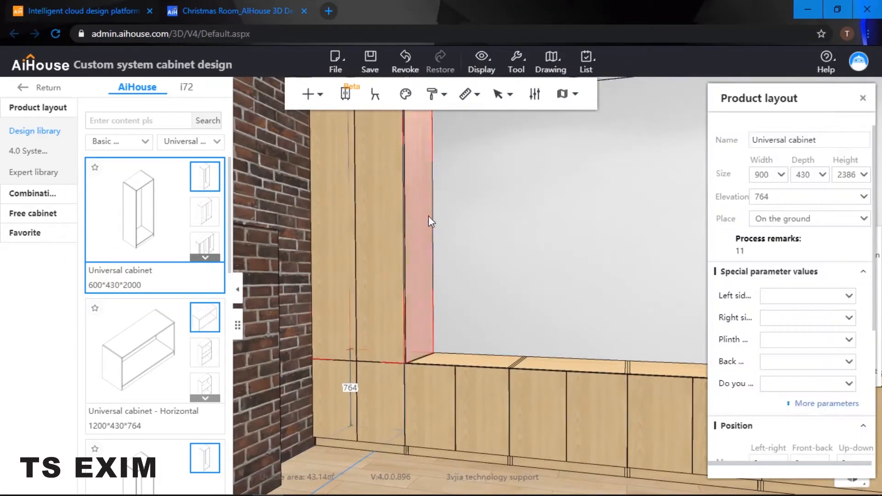
drag(483, 217, 560, 226)
key(a)
key(s)
key(w)
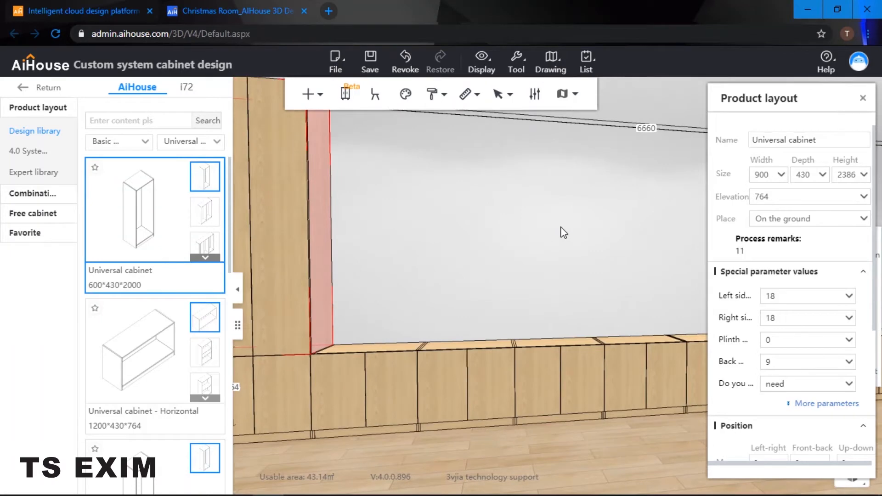
Step: Make another copy of the tall cabinet and move it flush against the window wall at the far end
key(ctrl+Right)
key(s)
drag(558, 227, 499, 230)
key(d)
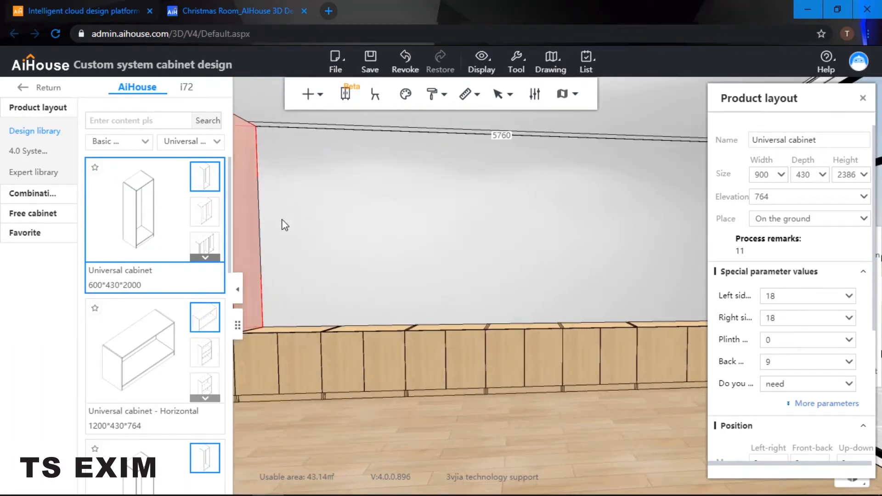
click(501, 135)
key(Return)
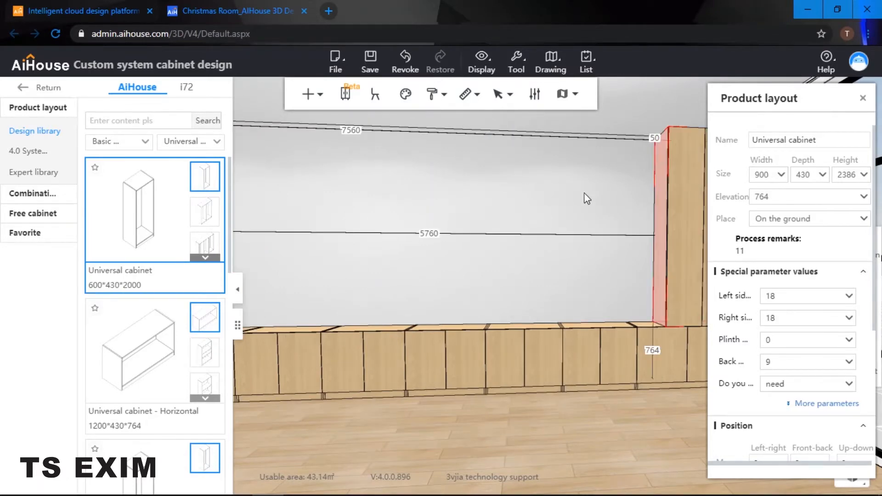
key(d)
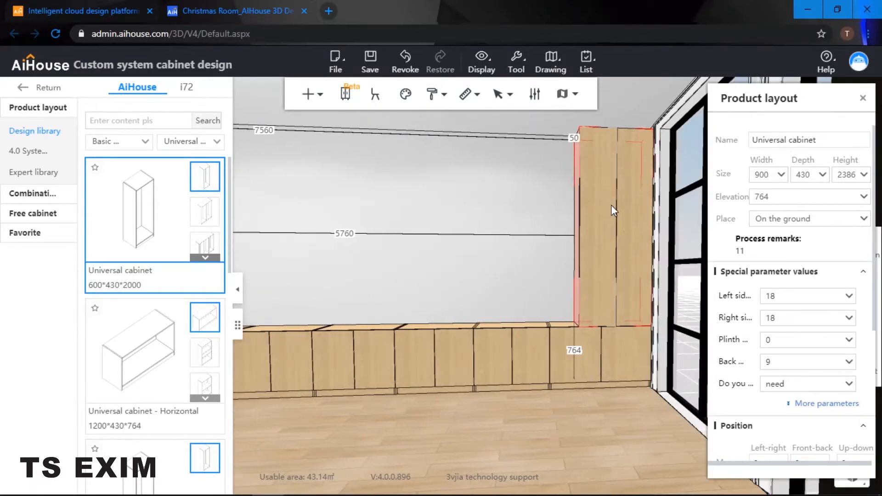
Step: Copy the second tall cabinet from the brick wall and place the copy 900 from the window wall
key(d)
key(w)
key(a)
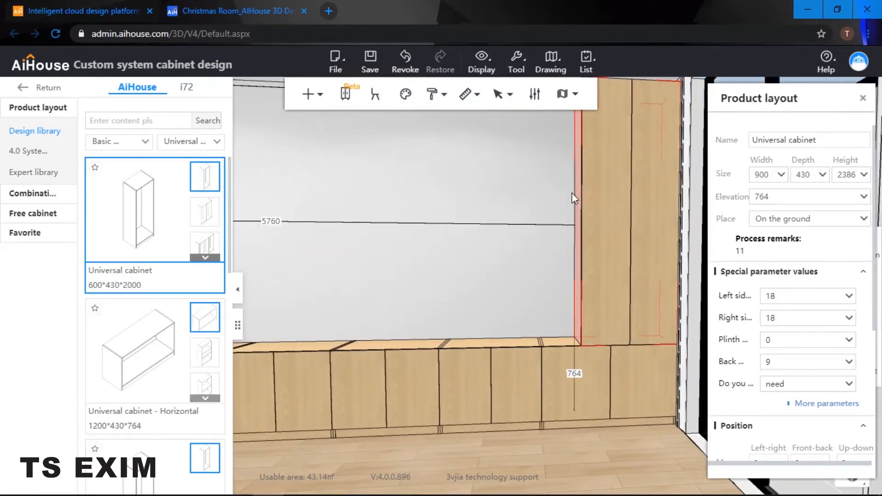
right_drag(572, 192, 571, 175)
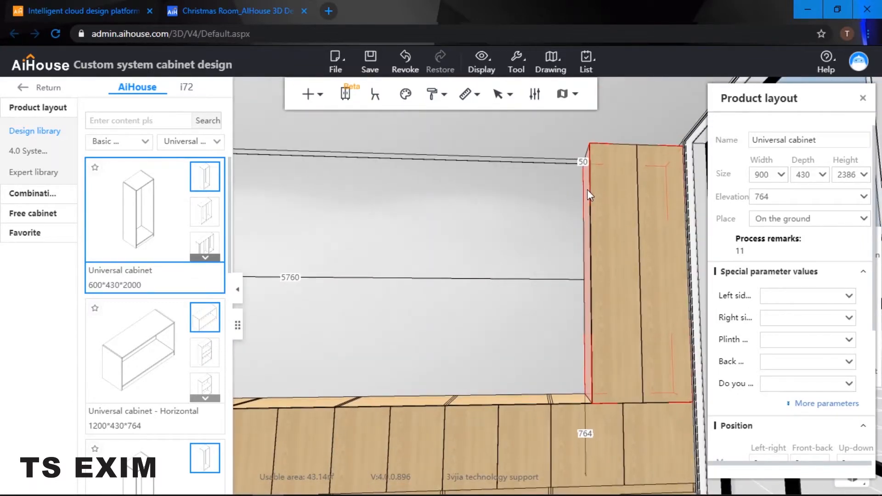
right_drag(569, 198, 429, 236)
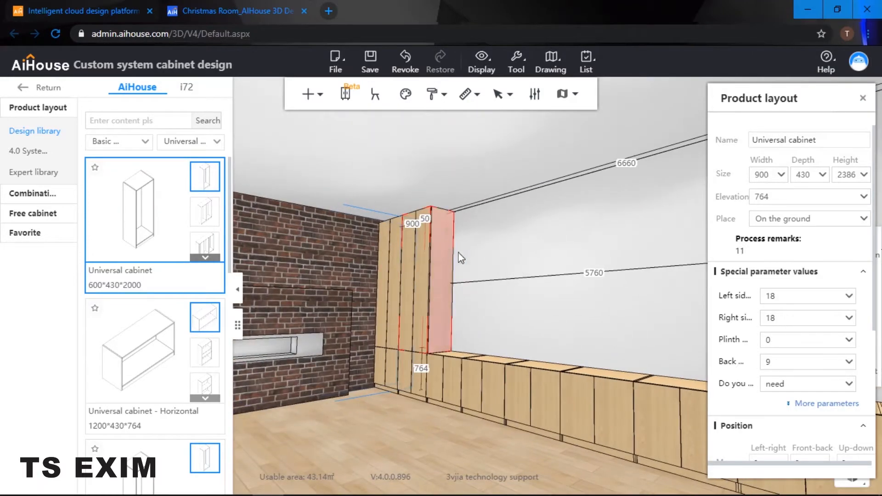
right_drag(491, 257, 456, 202)
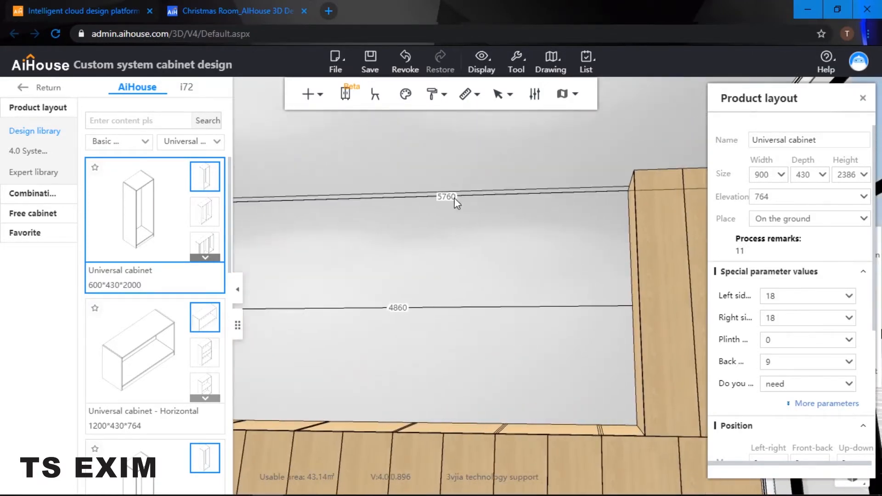
click(449, 197)
text(90)
key(Return)
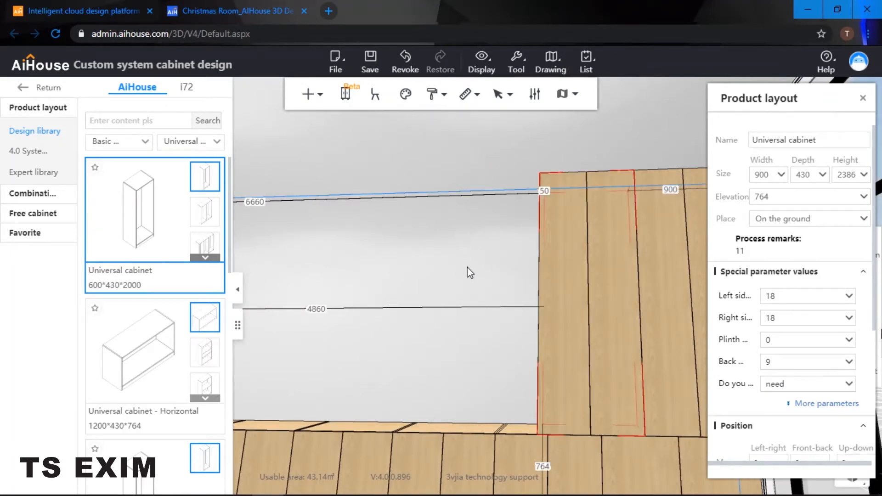
Step: Make one more tall cabinet copy and set its distance from the window wall to 1800
drag(467, 268, 515, 169)
click(423, 262)
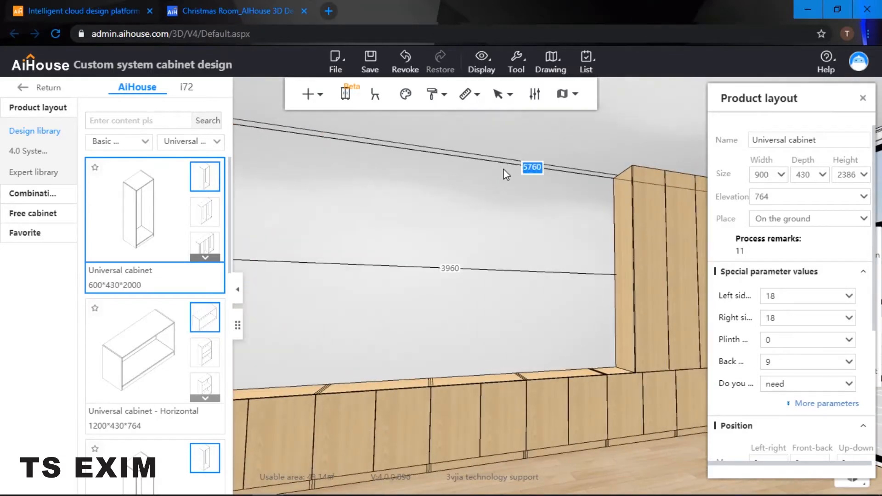
text(50)
key(Return)
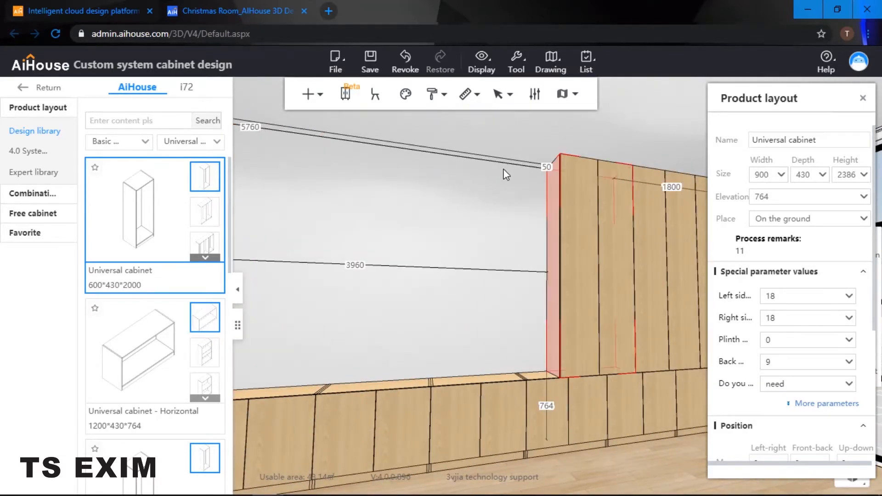
Step: Copy the second tall cabinet beside itself to form a row of three next to the brick wall
drag(395, 224, 331, 218)
click(356, 202)
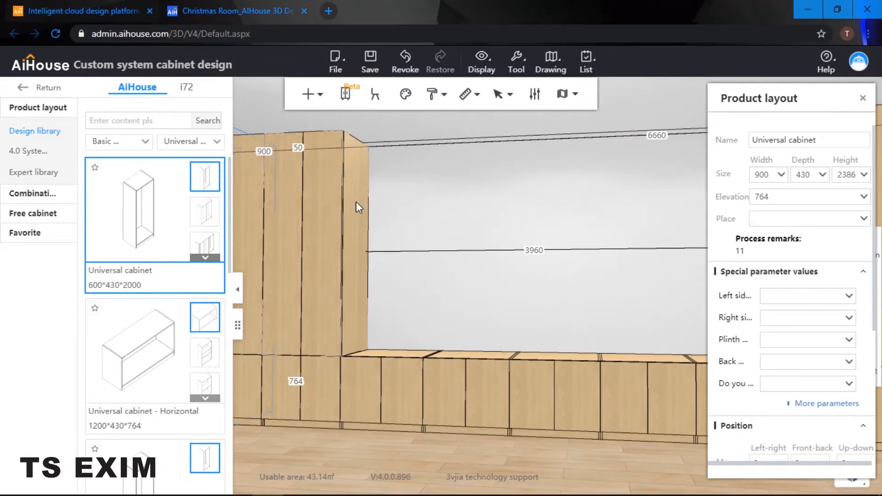
drag(526, 192, 407, 219)
click(513, 209)
scroll(505, 229, up, 3)
scroll(507, 229, down, 2)
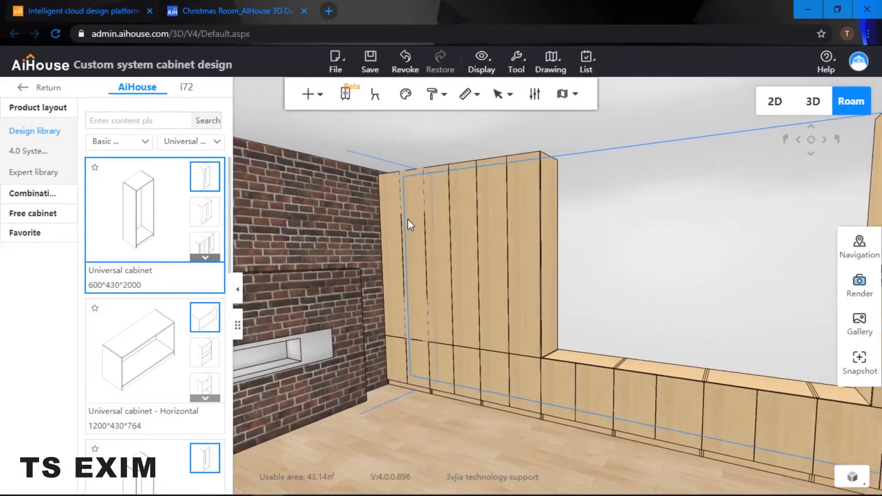
Step: Search the design library for "super" and place a Super Board on the base cabinets between the tall cabinets
key(e)
drag(565, 216, 620, 312)
key(w)
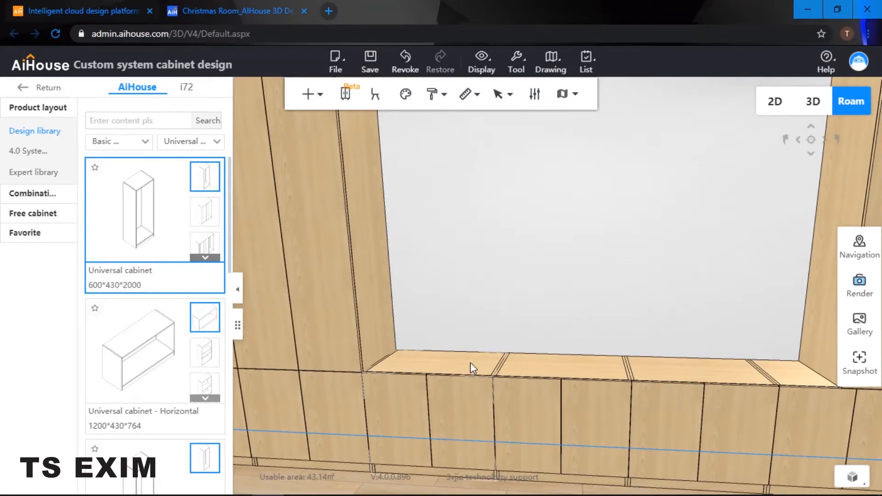
click(124, 122)
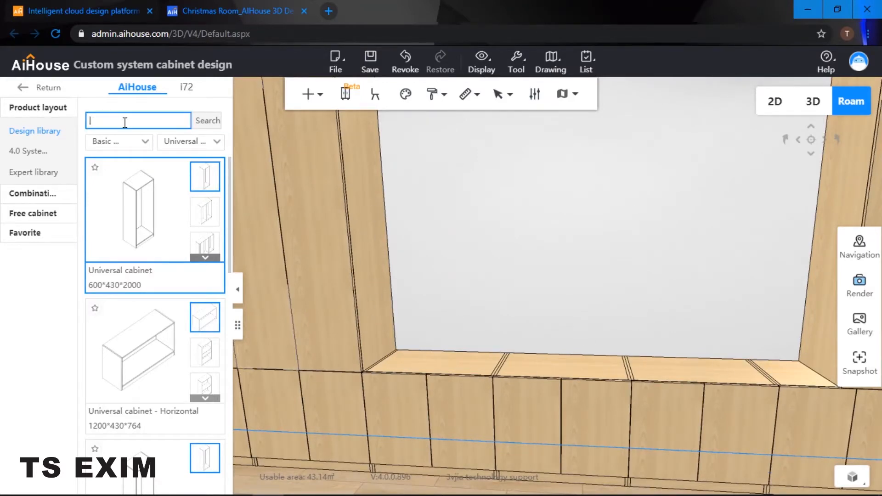
key(Return)
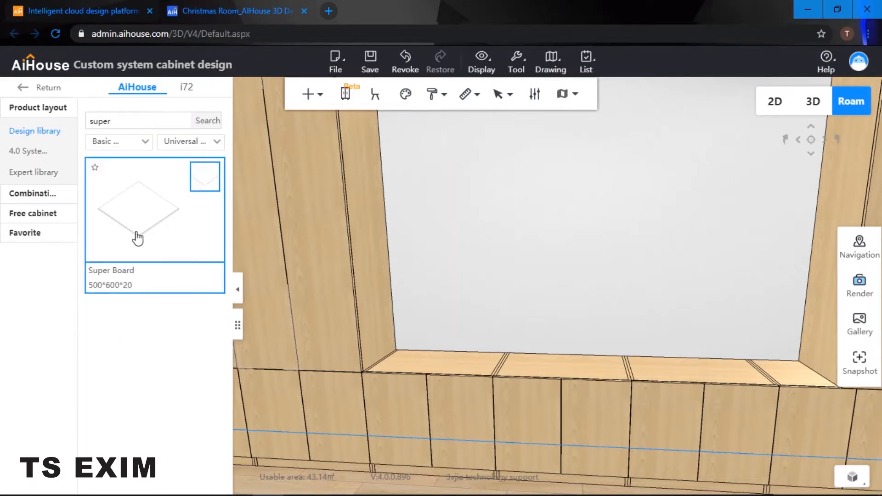
click(544, 350)
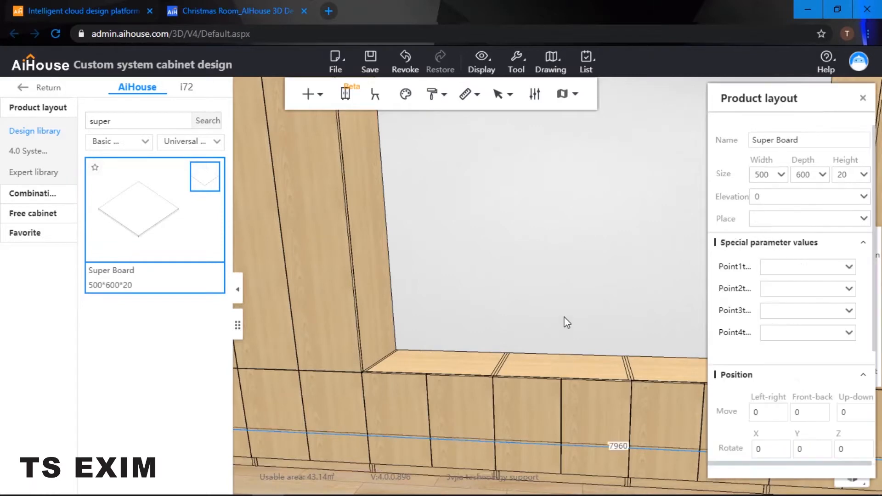
click(560, 368)
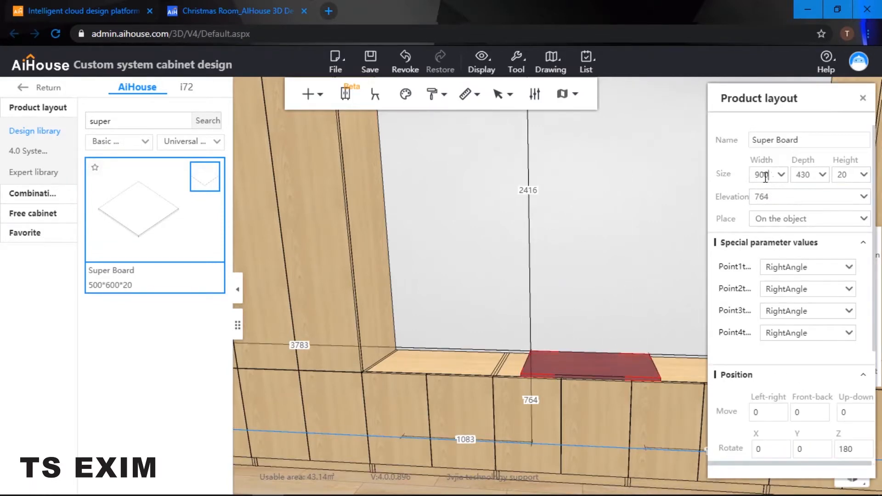
Step: Set the Super Board's width to 3060
drag(765, 177, 730, 186)
text(3060)
key(Return)
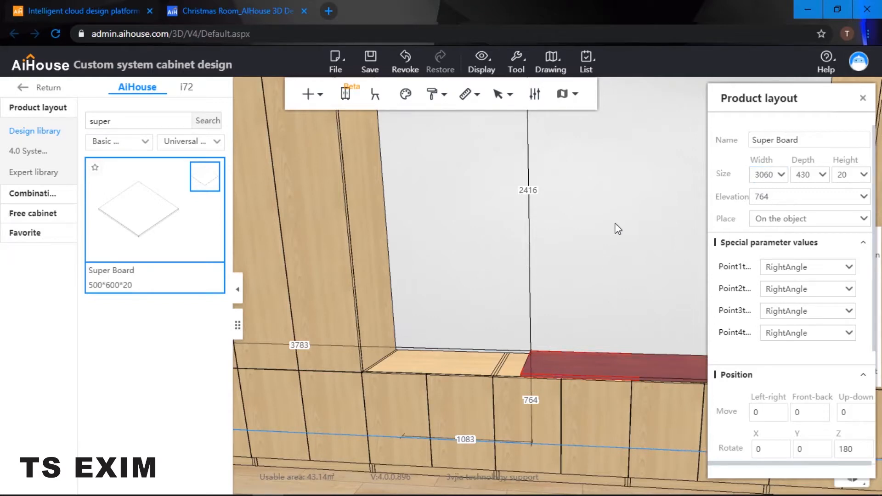
Step: Set the Super Board's distance from the brick wall to 2700 and deselect it
click(309, 345)
text(2)
text(700)
key(Return)
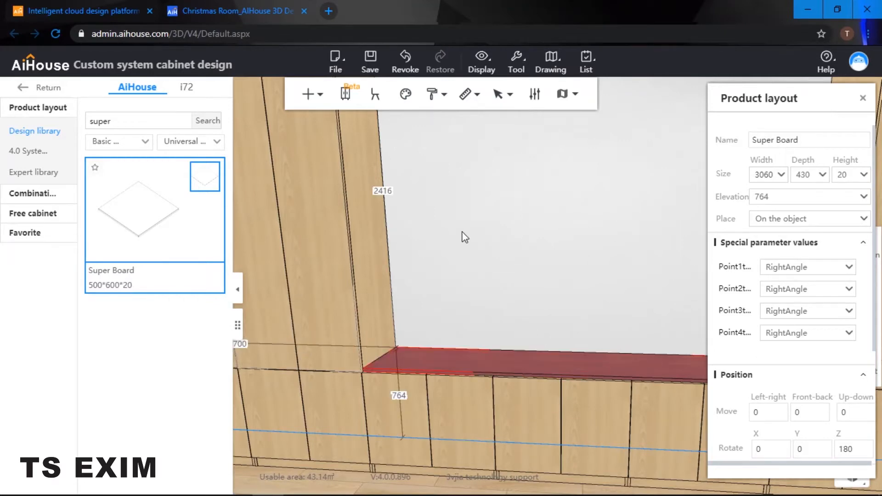
click(570, 276)
drag(587, 276, 582, 277)
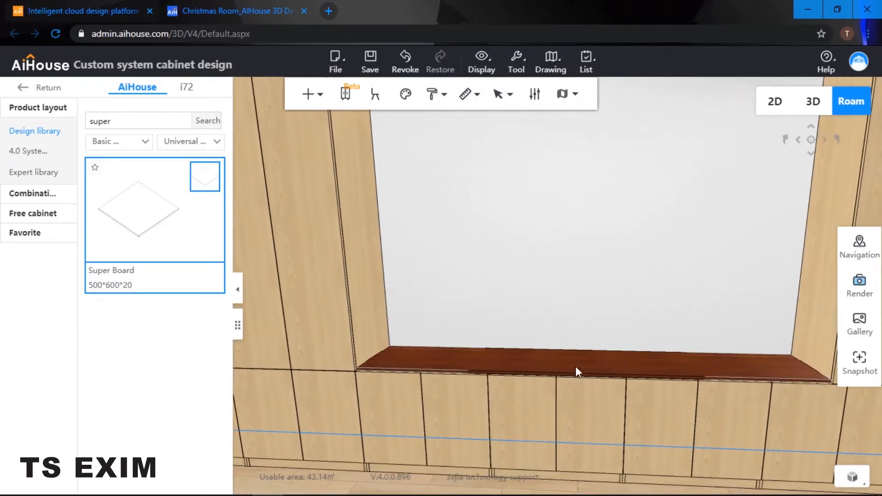
Step: Set the Super Board's height to 16
click(580, 361)
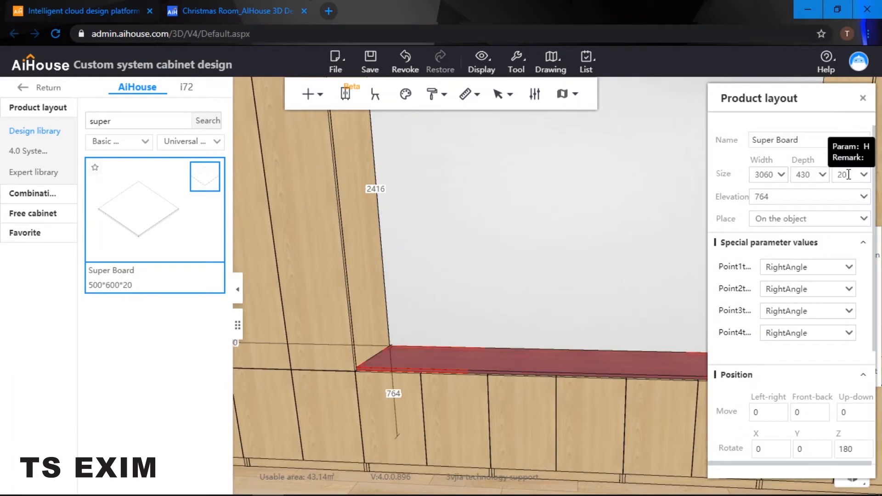
drag(847, 175, 829, 174)
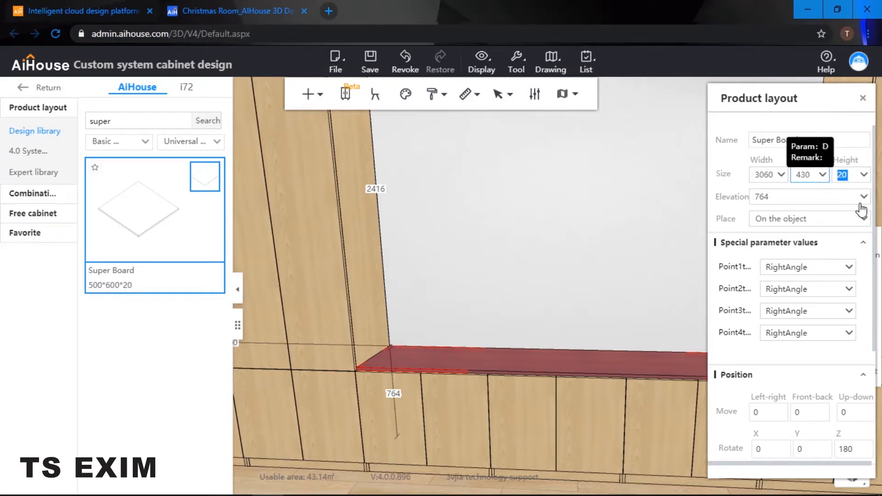
text(16)
key(Return)
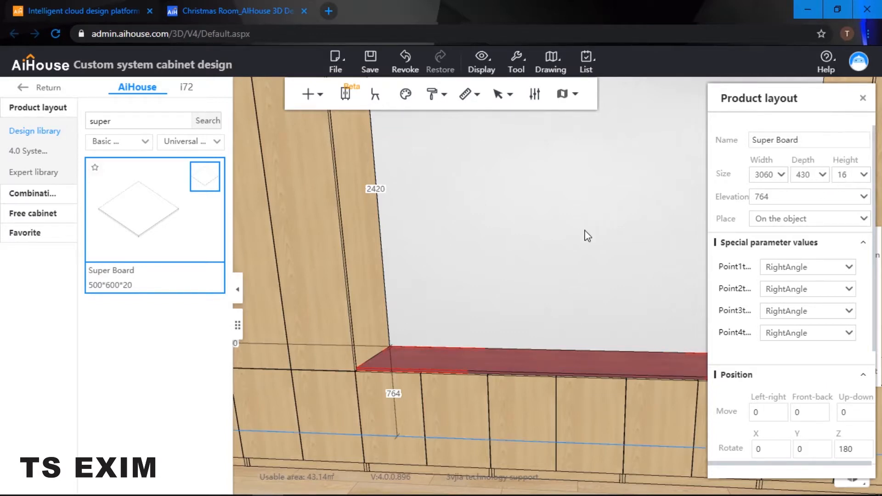
Step: Duplicate the Super Board on top of the countertop at elevation 780 and set the copy's height to 20
mouse_move(585, 234)
mouse_down()
mouse_move(640, 284)
mouse_move(626, 294)
mouse_move(587, 227)
mouse_up()
click(628, 316)
scroll(593, 211, up, 3)
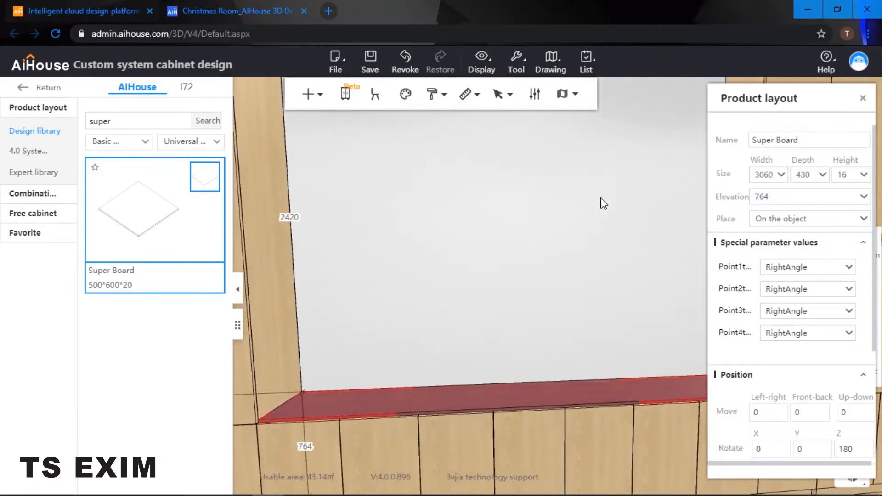
click(863, 98)
drag(639, 235, 422, 169)
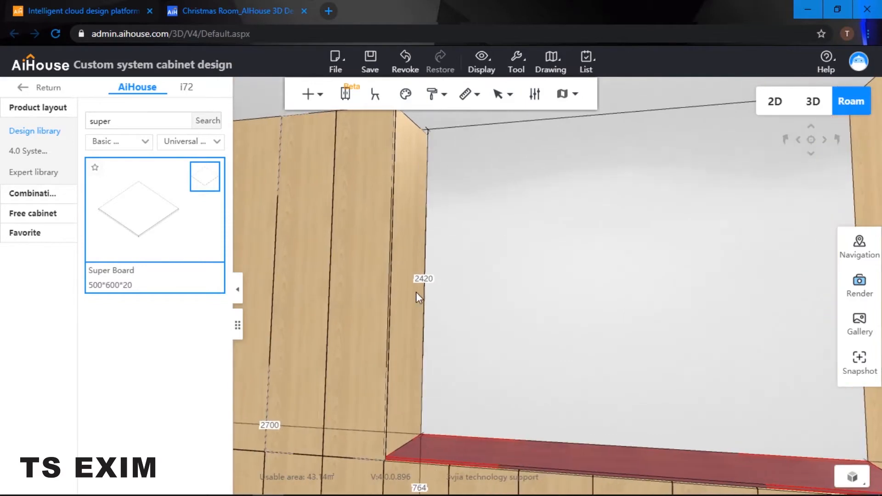
drag(401, 426, 719, 204)
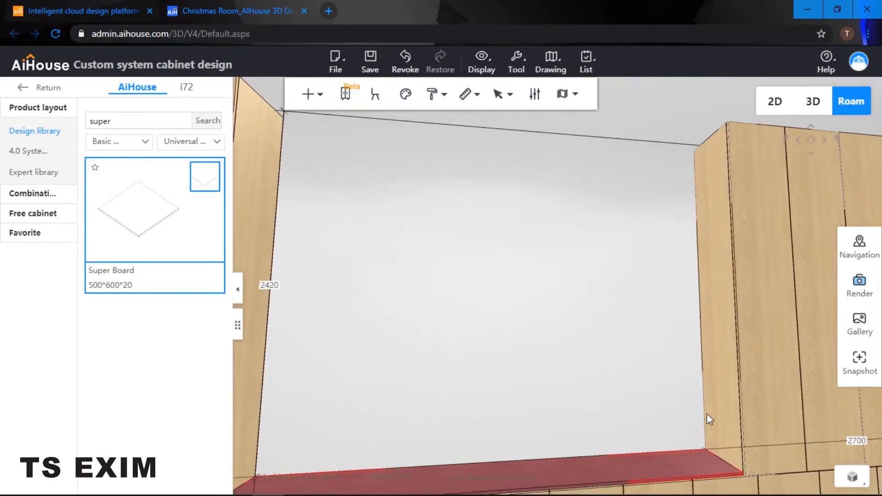
drag(467, 266, 416, 300)
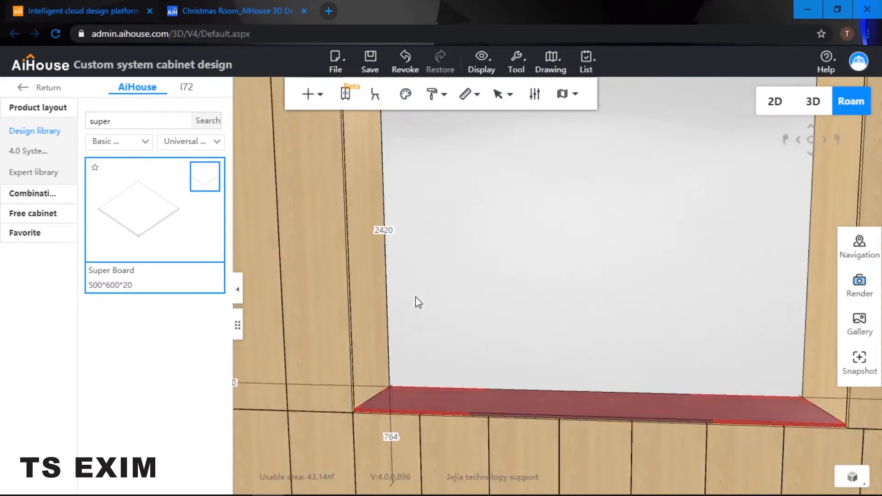
click(434, 352)
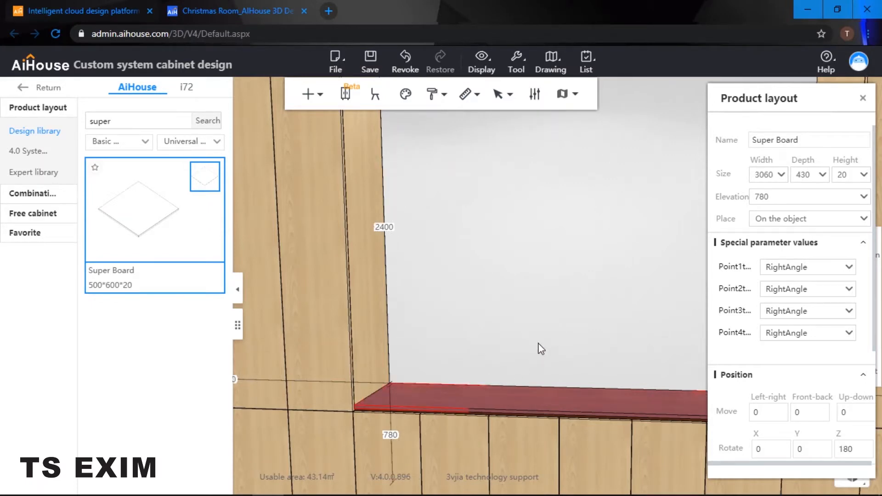
Step: Rotate the copied Super Board -90 degrees about the Y axis so it stands upright on the countertop
key(c)
right_drag(604, 298, 532, 335)
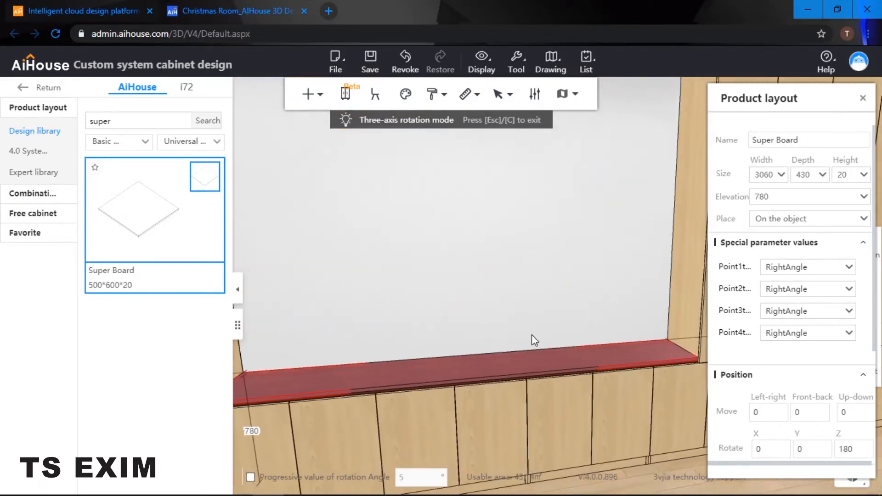
click(508, 368)
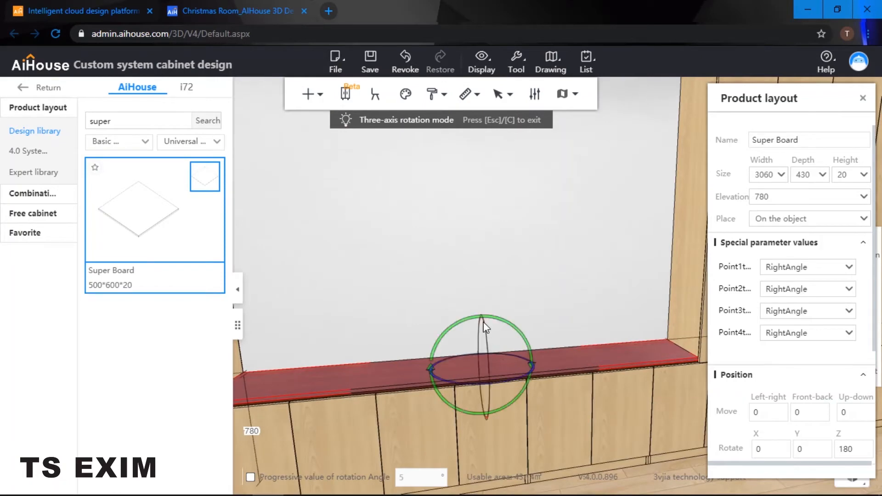
drag(478, 323, 369, 387)
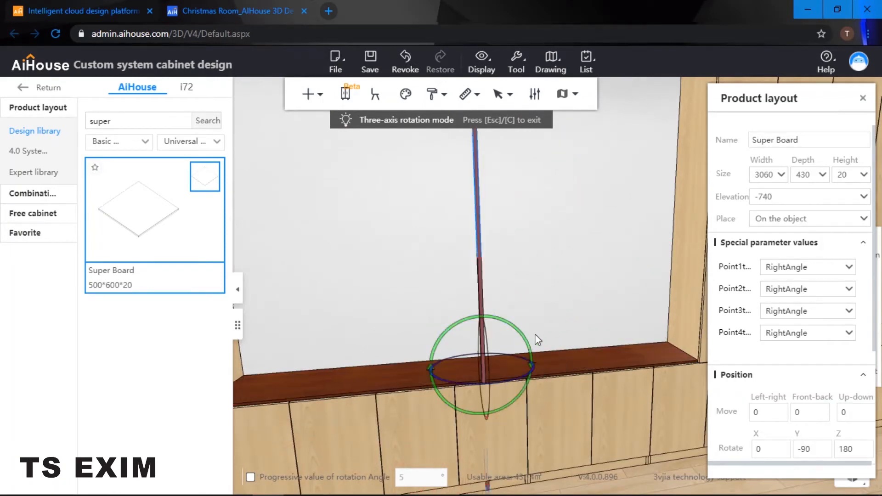
Step: Move the upright Super Board along the countertop against the side of the tall cabinet nearest the brick wall
key(z)
right_drag(529, 332, 525, 352)
drag(531, 354, 360, 333)
right_drag(488, 286, 498, 362)
drag(498, 357, 473, 352)
drag(480, 295, 436, 283)
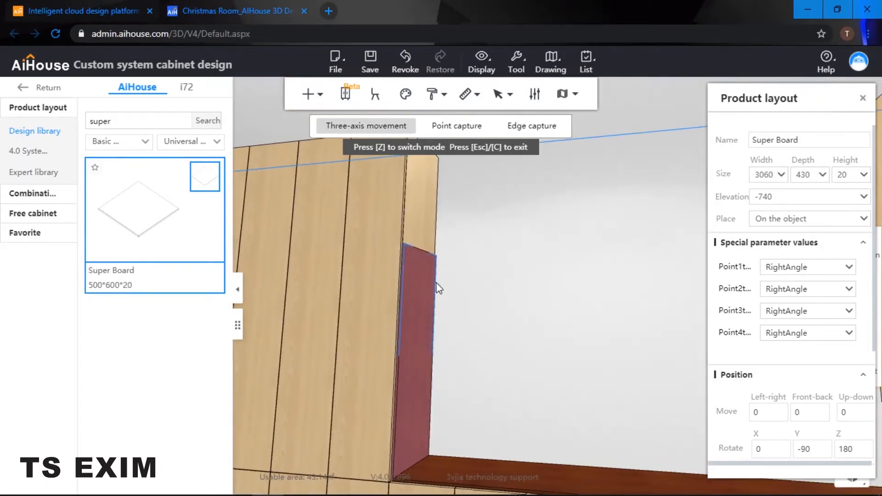
Step: Set the upright board's distance to the ceiling to 50 and deselect it
drag(461, 252, 466, 316)
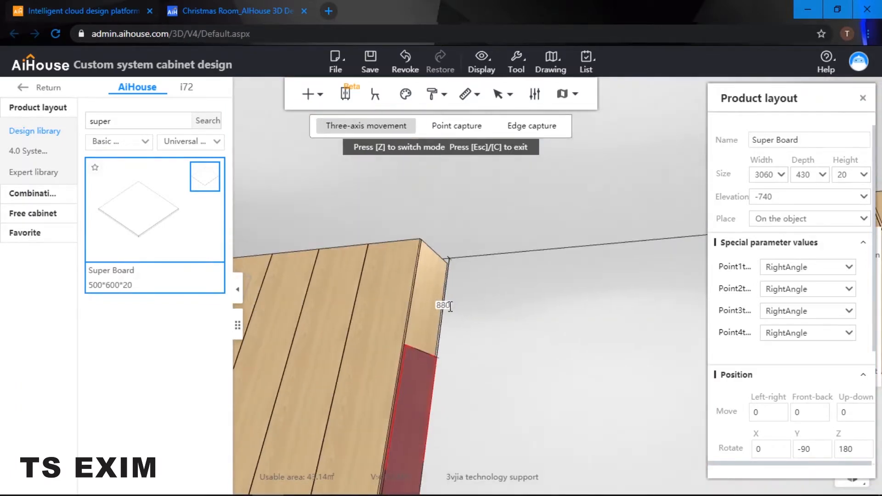
double_click(450, 306)
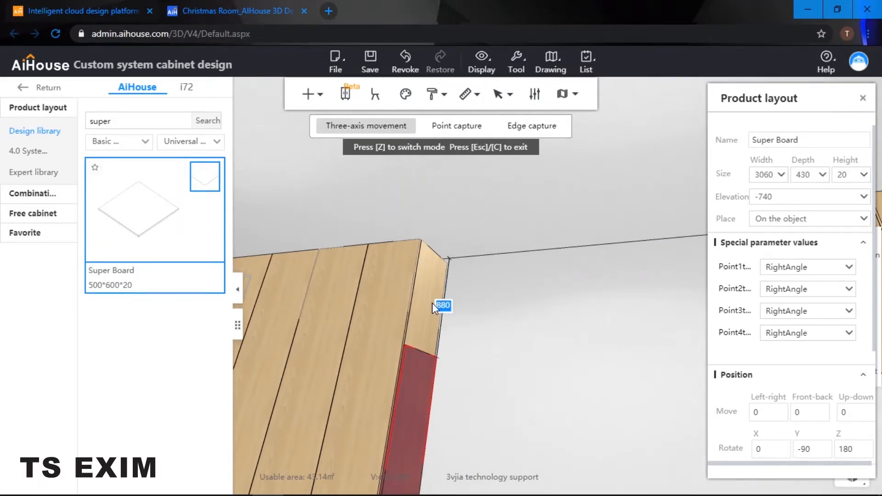
text(6)
text(0)
key(Return)
drag(492, 305, 467, 320)
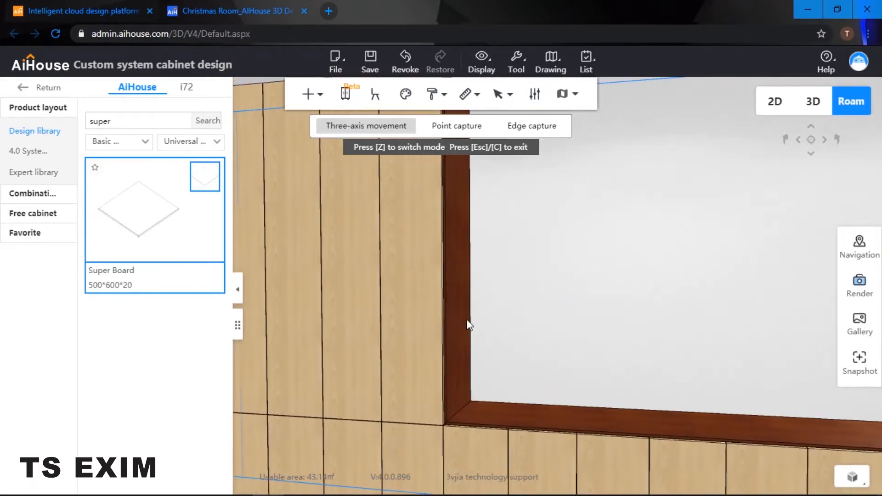
Step: Set the upright Super Board's width to 2426
click(457, 318)
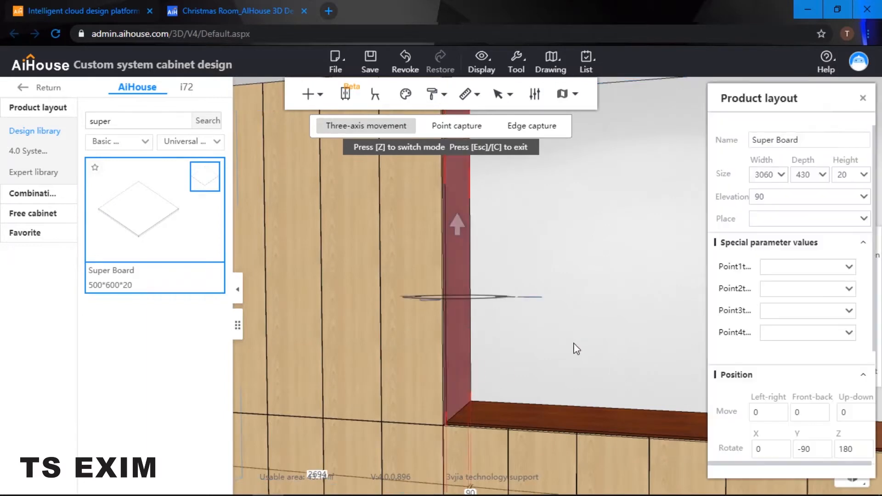
drag(550, 321, 583, 302)
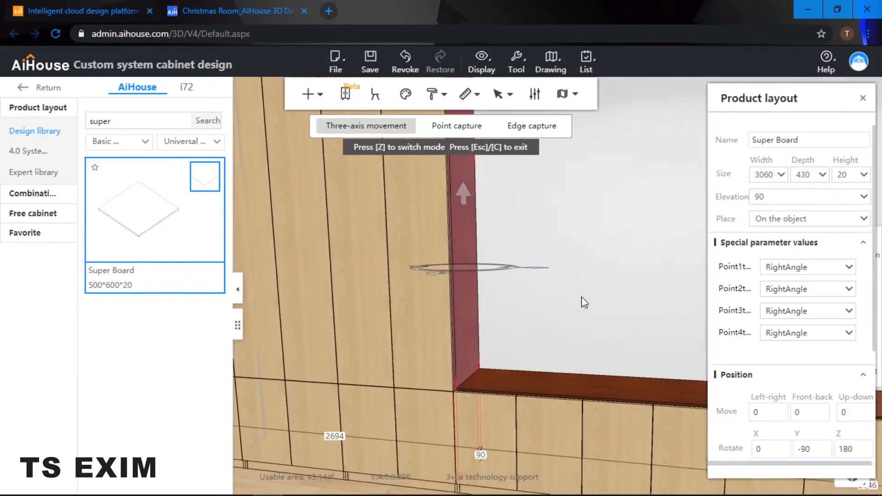
drag(775, 175, 735, 179)
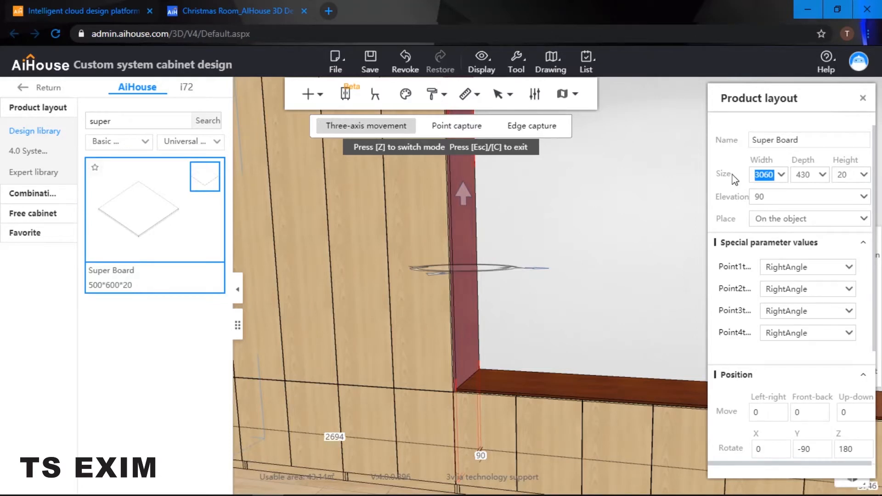
text(2426)
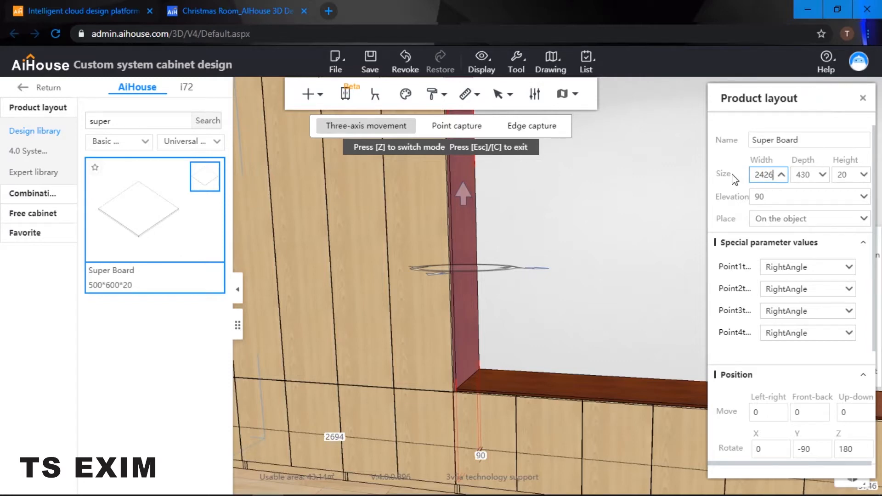
key(Return)
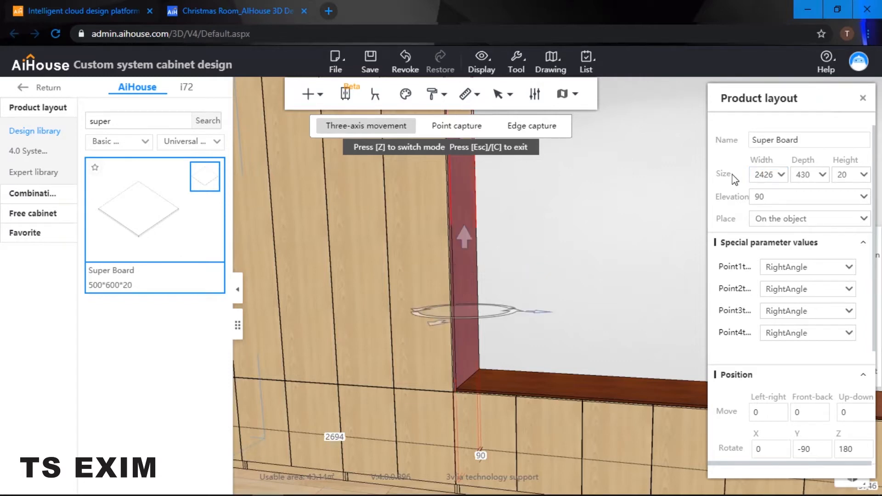
Step: Raise the shortened upright board to a 50 gap below the ceiling and deselect it
drag(542, 257, 526, 216)
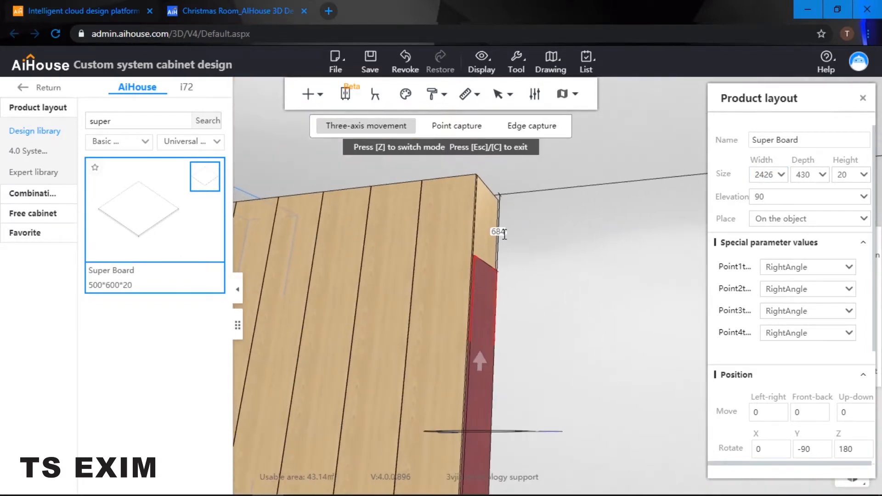
click(499, 233)
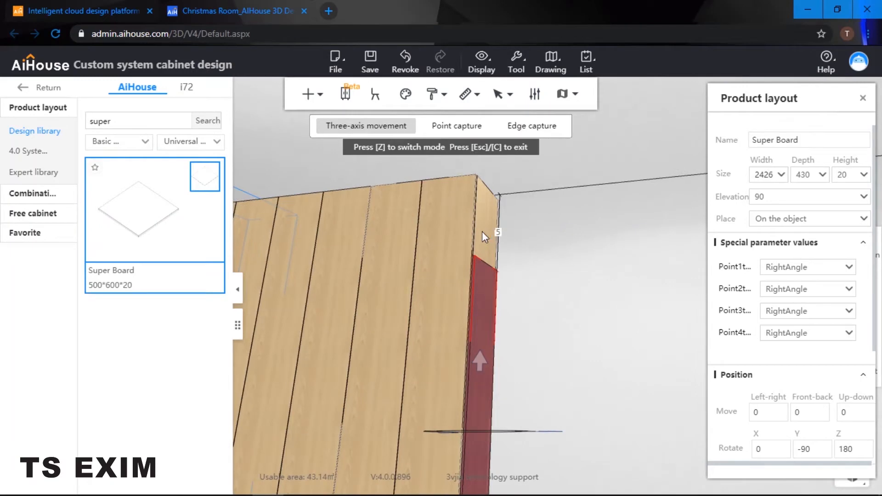
key(Return)
drag(587, 278, 515, 328)
click(585, 280)
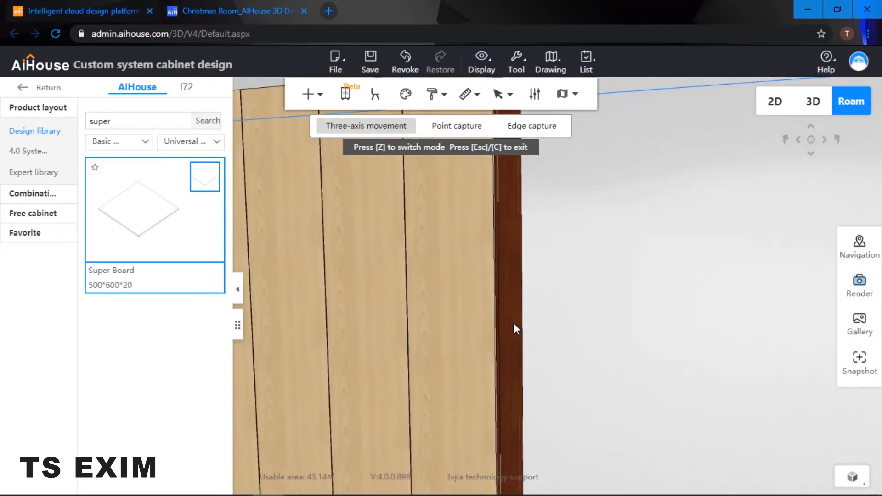
Step: Nudge the upright board sideways to about 2696 from the brick wall and deselect it
click(514, 324)
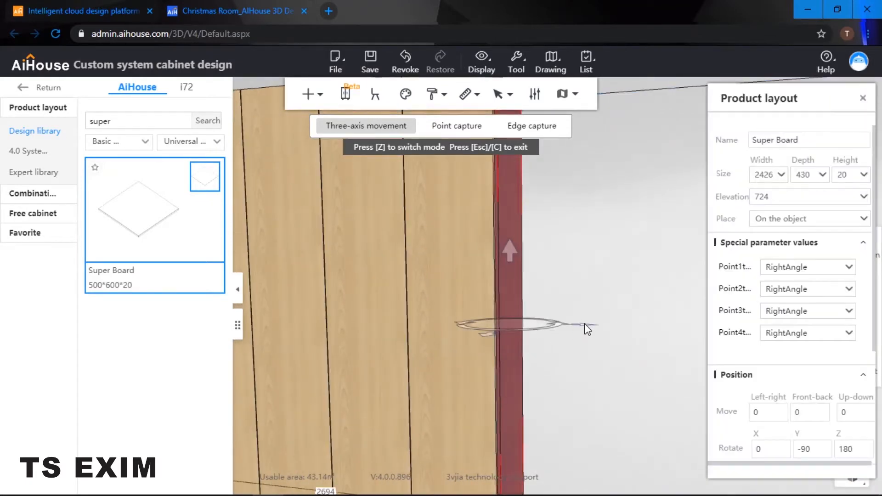
drag(582, 326, 584, 325)
click(592, 297)
scroll(582, 301, up, 3)
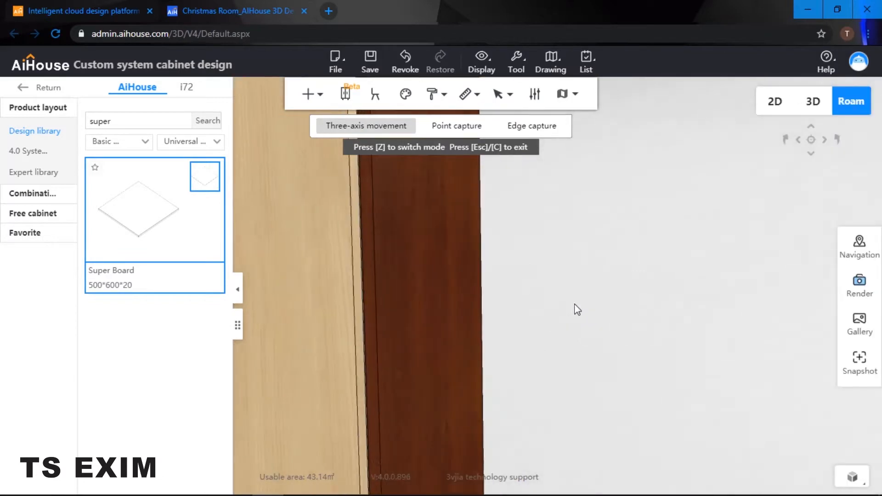
click(439, 322)
drag(528, 345, 631, 381)
click(626, 299)
scroll(626, 298, down, 5)
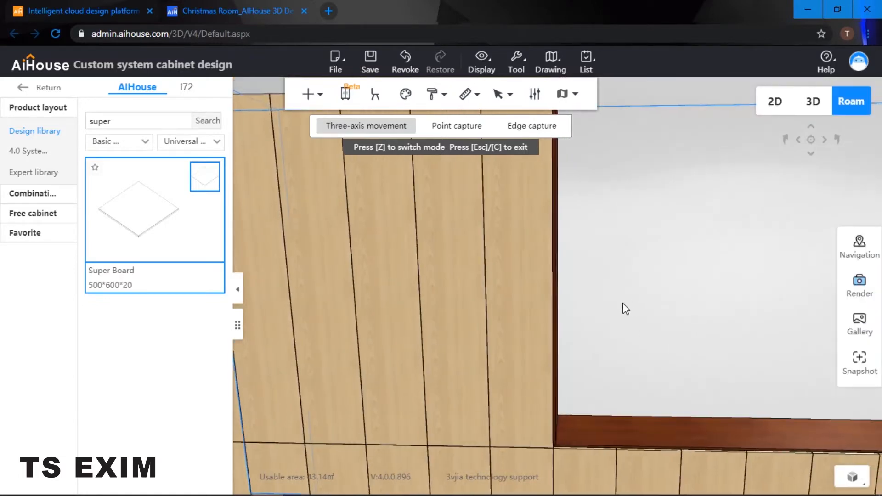
drag(623, 303, 603, 302)
scroll(577, 255, down, 2)
drag(578, 255, 421, 306)
scroll(545, 305, down, 3)
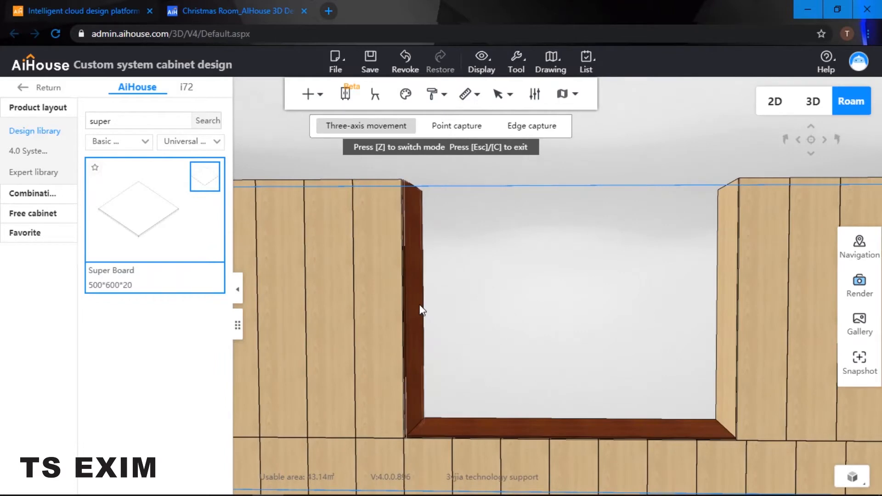
Step: Duplicate the upright board and move the copy across the opening to the side of the opposite tall cabinet
click(417, 289)
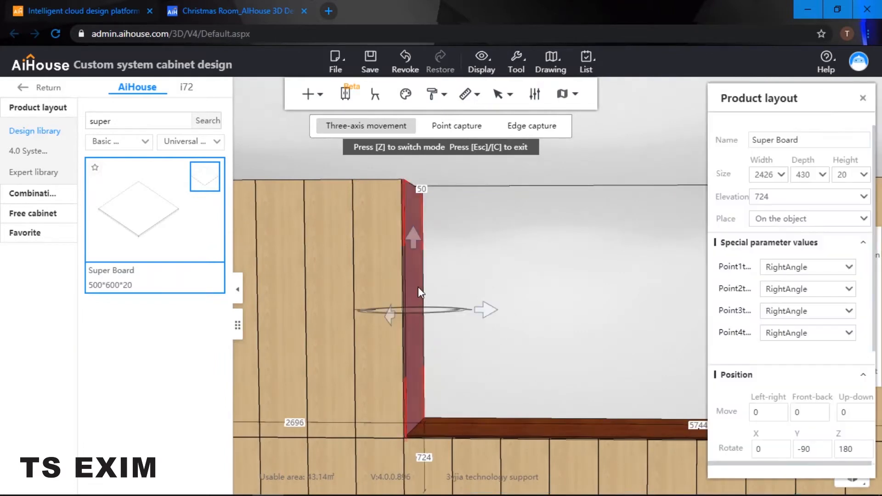
key(c)
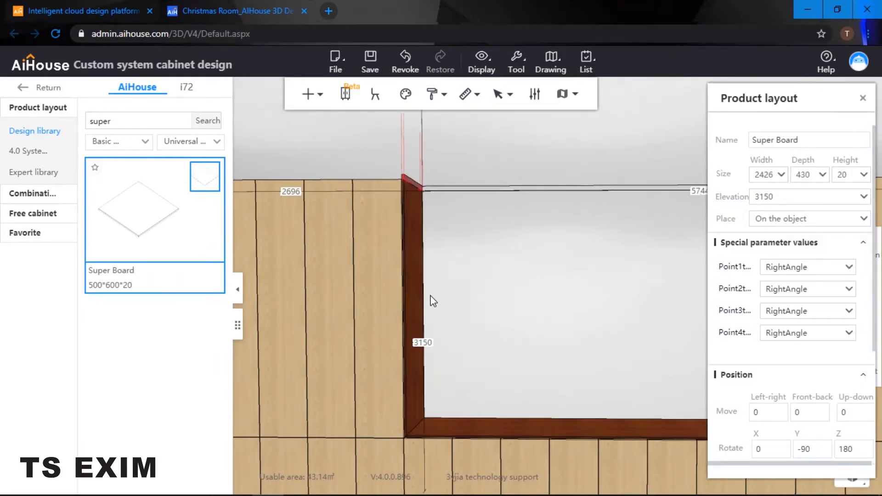
click(492, 284)
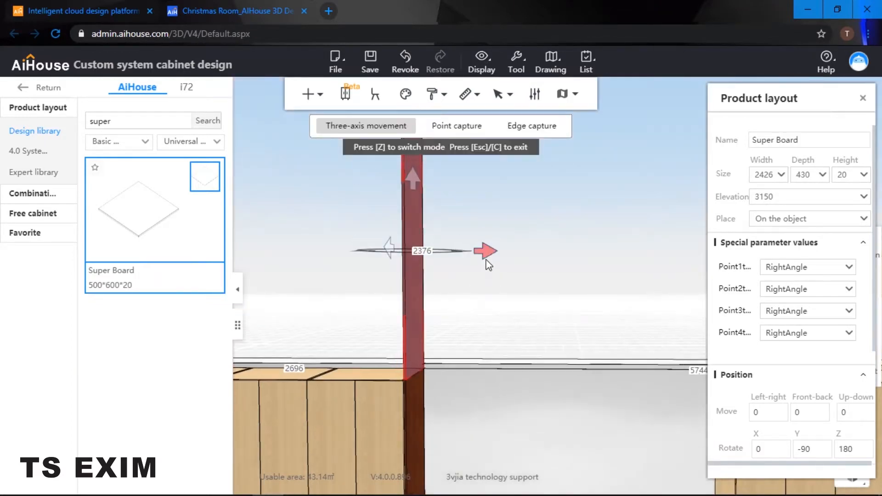
drag(501, 263, 711, 280)
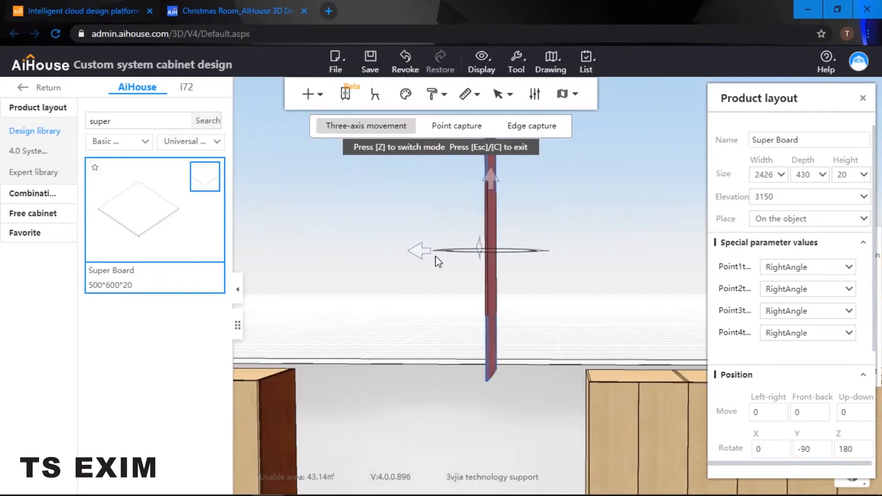
drag(423, 256, 514, 278)
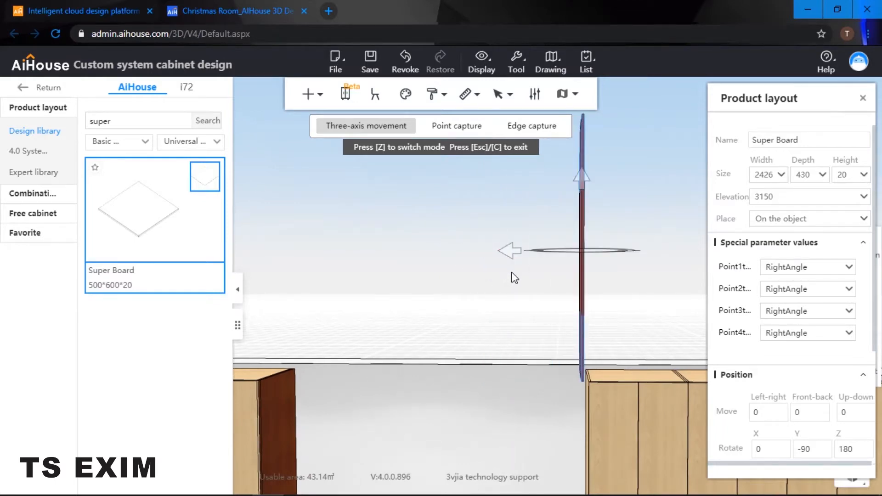
Step: Lower the second upright board into the opening and set its distance to the ceiling to 50
drag(635, 252, 600, 471)
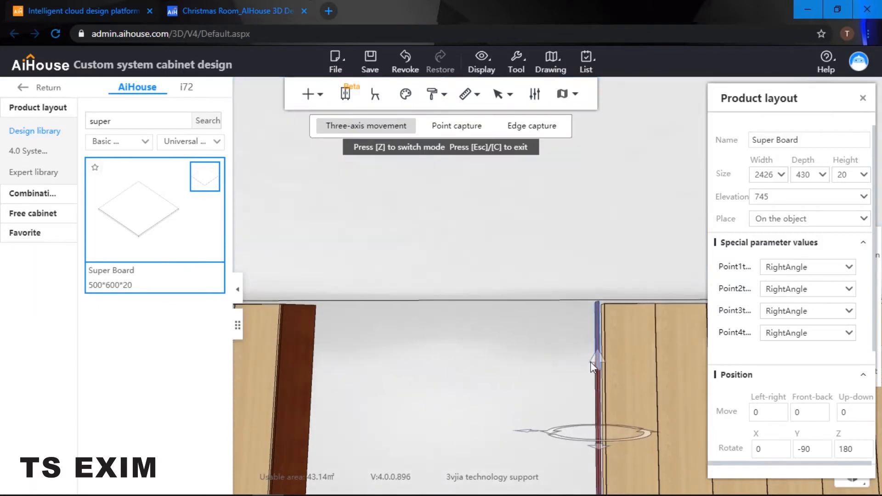
drag(600, 339, 600, 358)
click(503, 317)
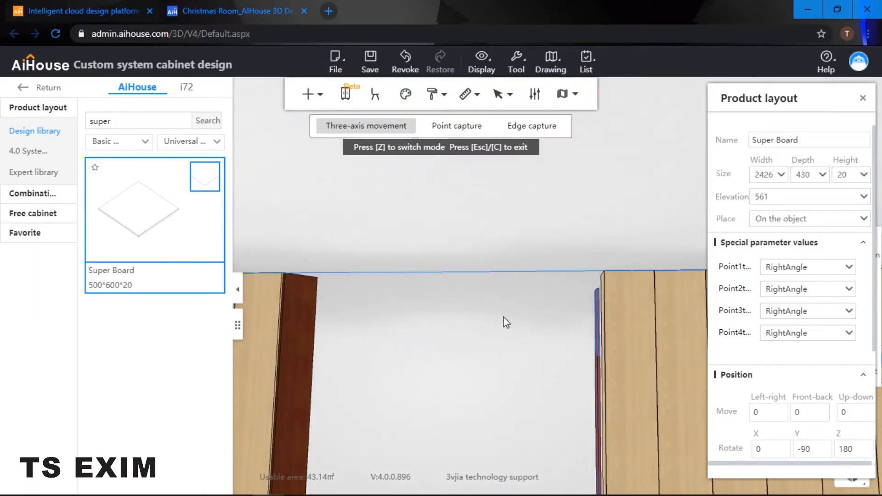
drag(503, 317, 541, 384)
click(526, 262)
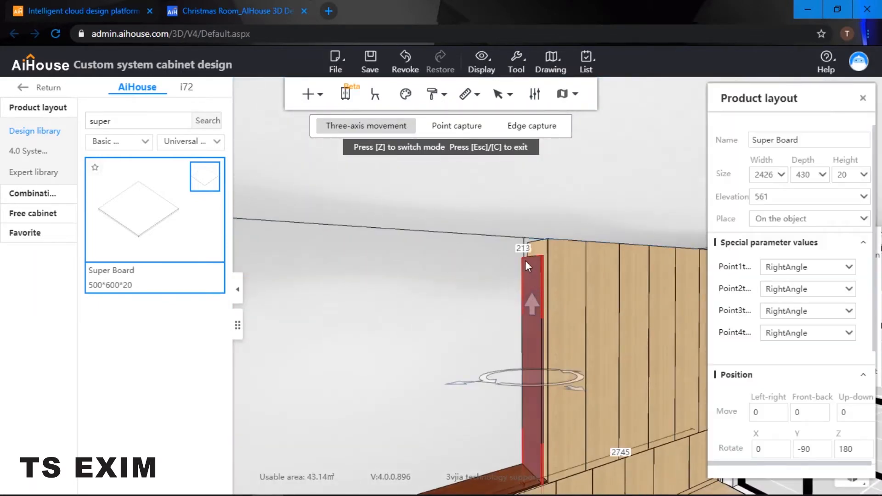
click(523, 249)
text(50)
key(Return)
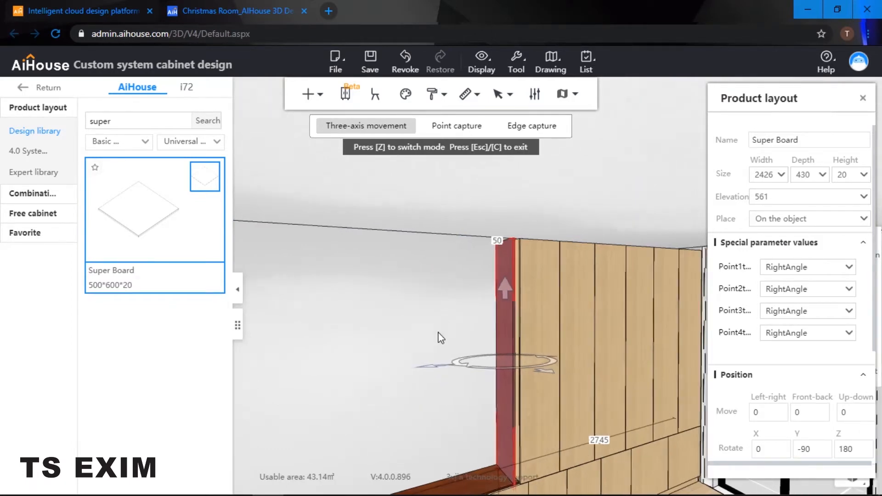
Step: Nudge the second upright board flush against the side of the adjacent tall cabinet and deselect it
scroll(436, 329, up, 3)
drag(433, 325, 467, 355)
click(451, 300)
scroll(444, 319, down, 2)
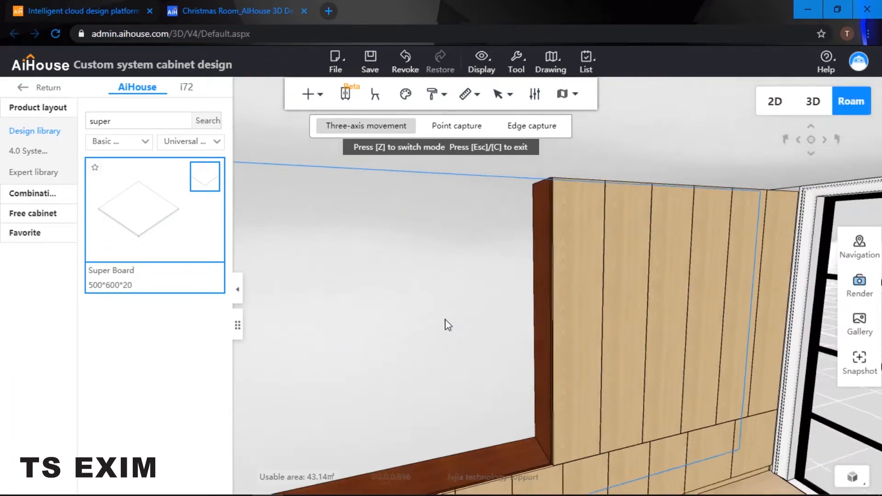
drag(445, 319, 404, 293)
scroll(423, 293, down, 1)
middle_drag(425, 293, 522, 292)
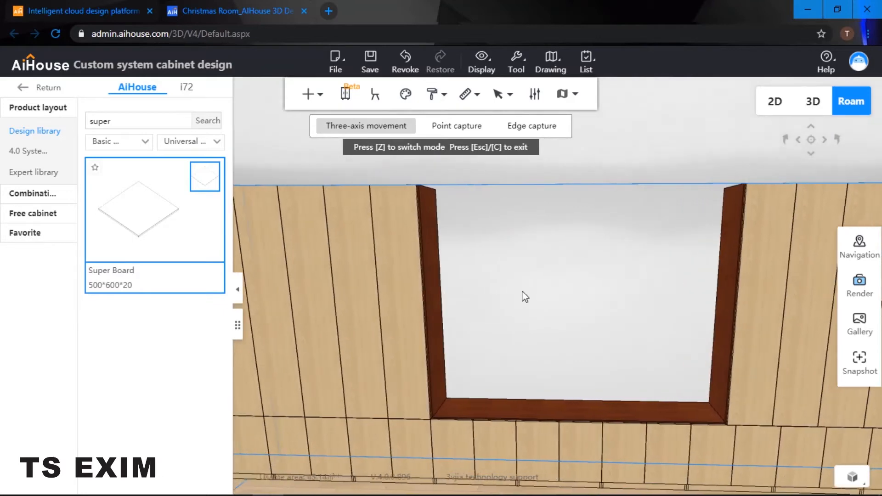
Step: Nudge the upright board on one side of the opening slightly away from the adjacent tall cabinet and deselect it
scroll(502, 303, up, 3)
middle_drag(470, 316, 433, 289)
scroll(536, 302, up, 2)
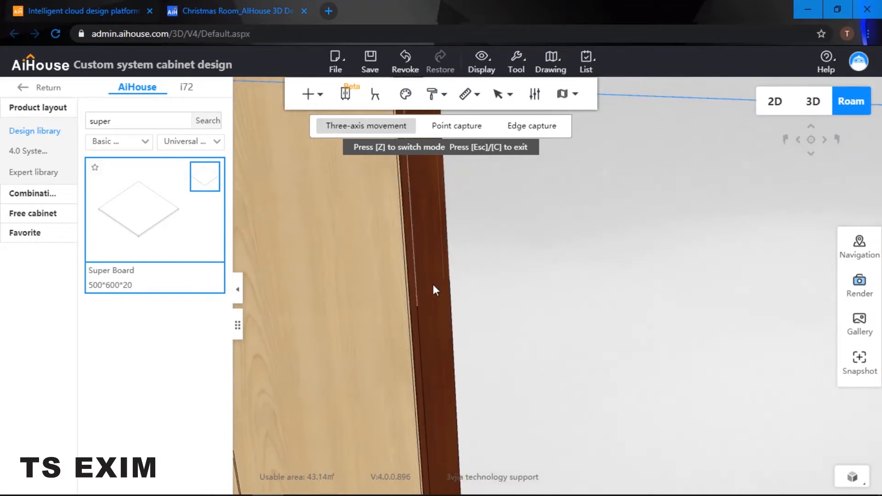
click(434, 286)
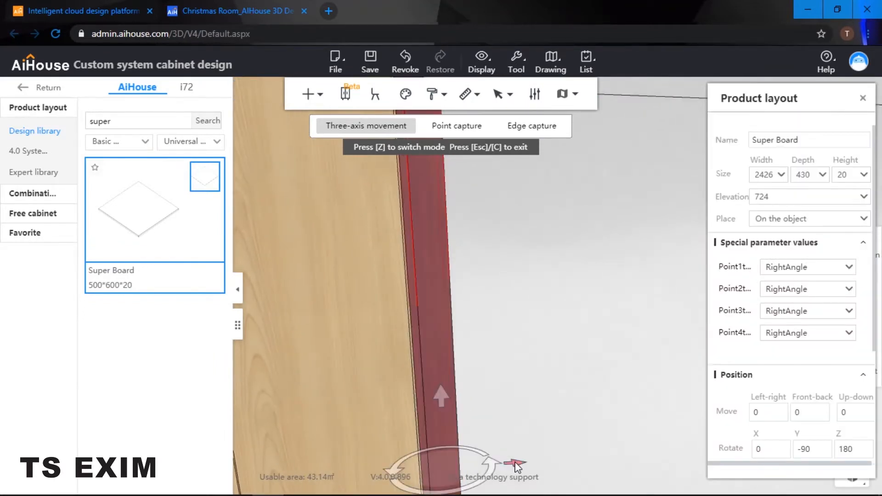
drag(515, 463, 516, 465)
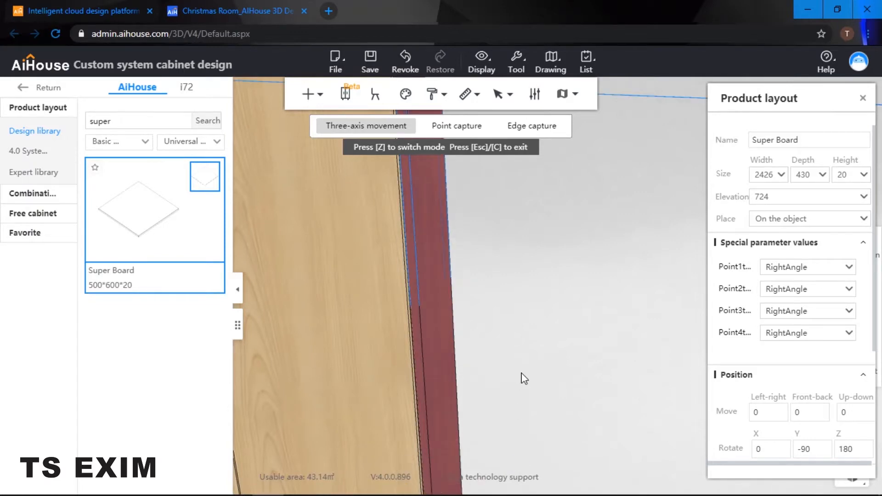
click(522, 377)
Step: Nudge the upright board on the opposite side of the opening slightly away from its tall cabinet
key(d)
drag(531, 375, 550, 365)
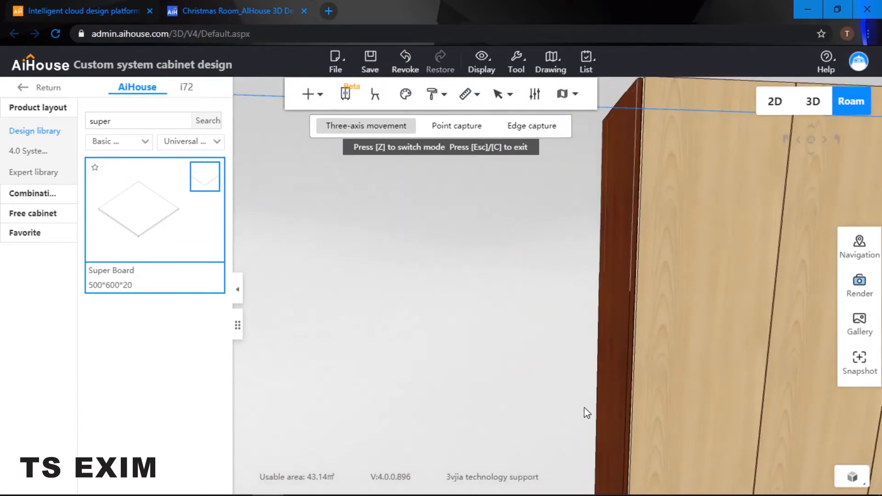
click(587, 412)
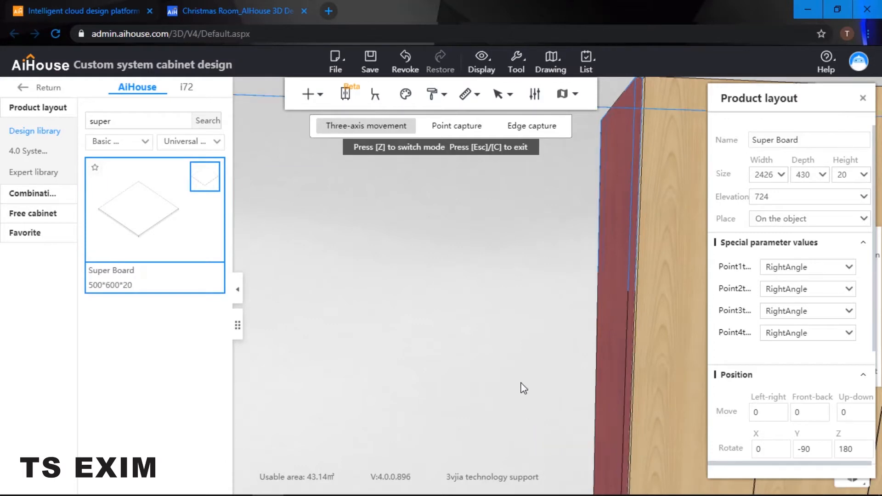
Step: Place a Super Board on top of the middle tall cabinet beside the brick wall and set its height to 50
scroll(478, 310, down, 5)
drag(531, 396, 225, 253)
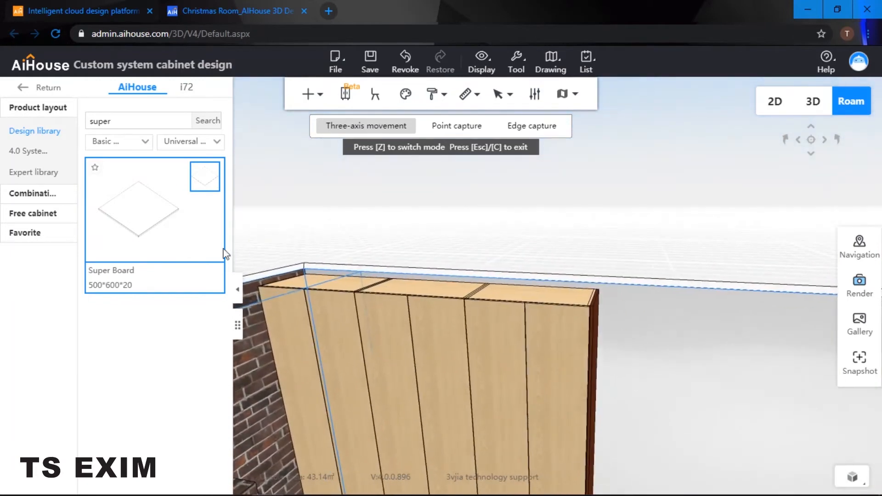
click(409, 289)
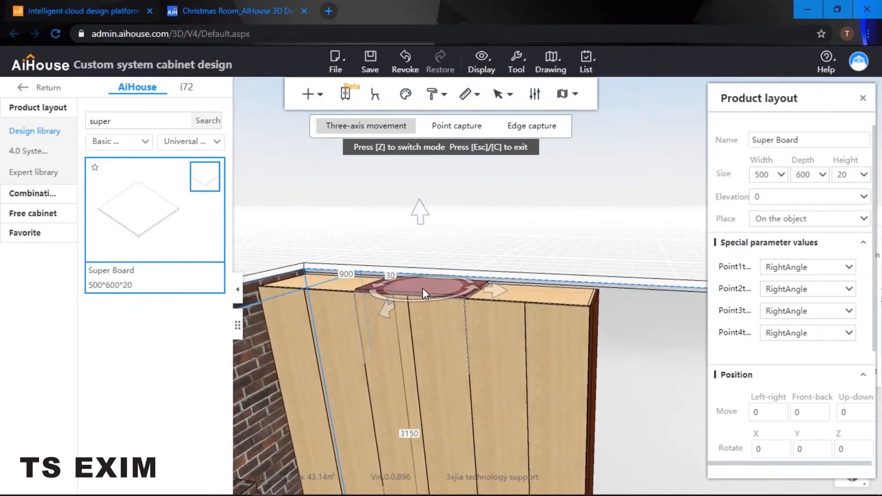
click(422, 288)
scroll(496, 303, down, 2)
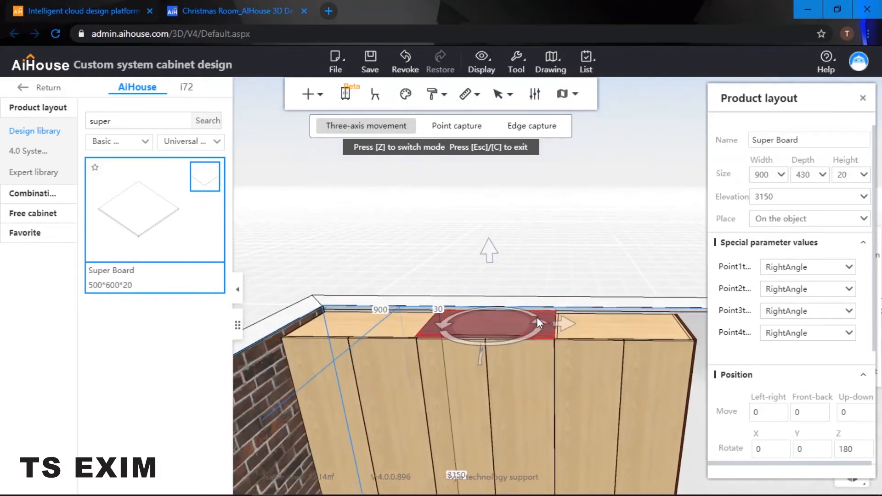
scroll(537, 317, up, 1)
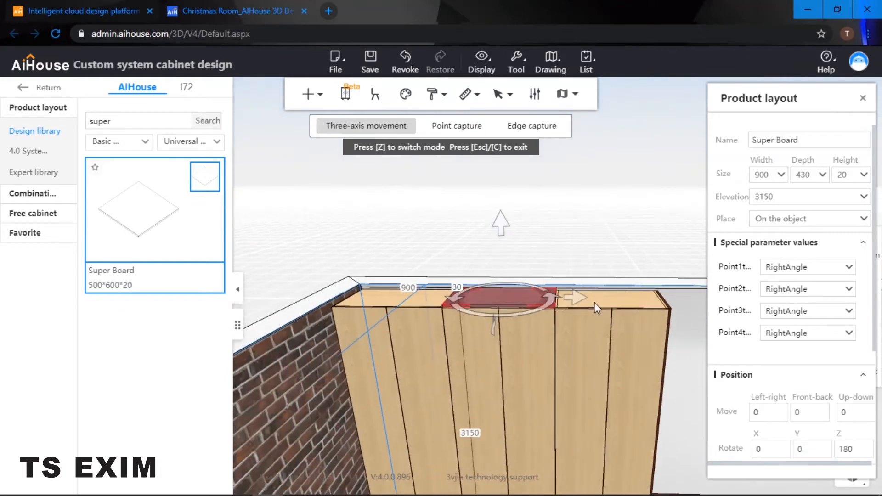
click(849, 179)
text(5)
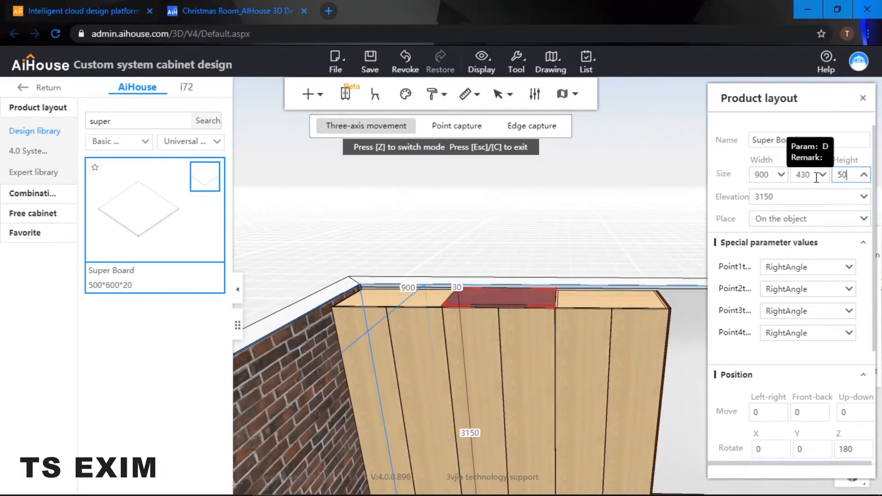
key(Return)
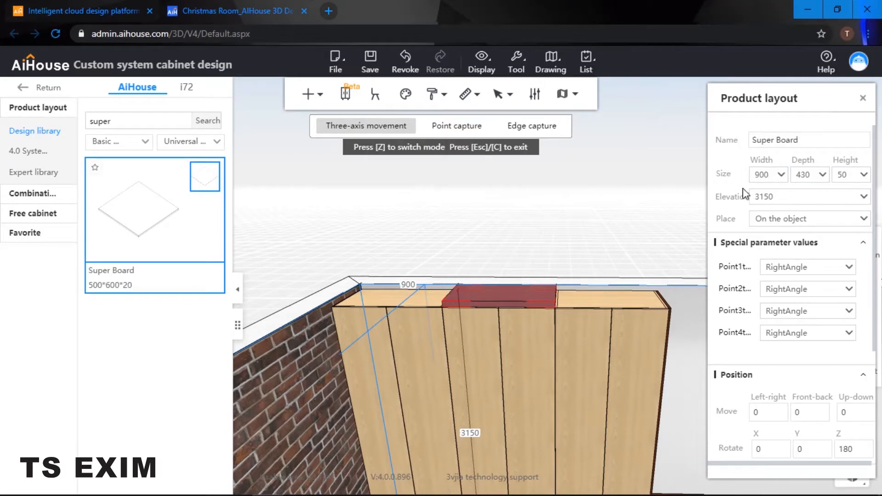
Step: Set the top board's width to 2700 and its distance to the brick wall to 0, then deselect it
click(763, 174)
text(27)
key(Return)
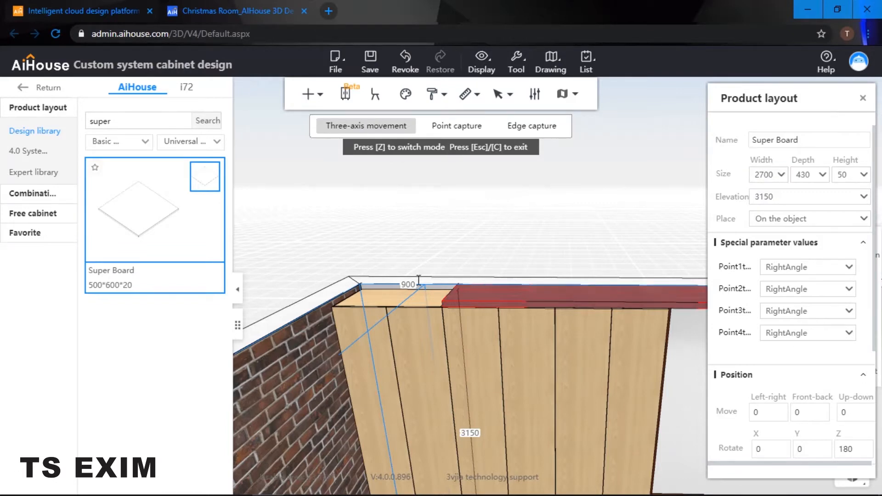
double_click(404, 285)
text(0)
key(Return)
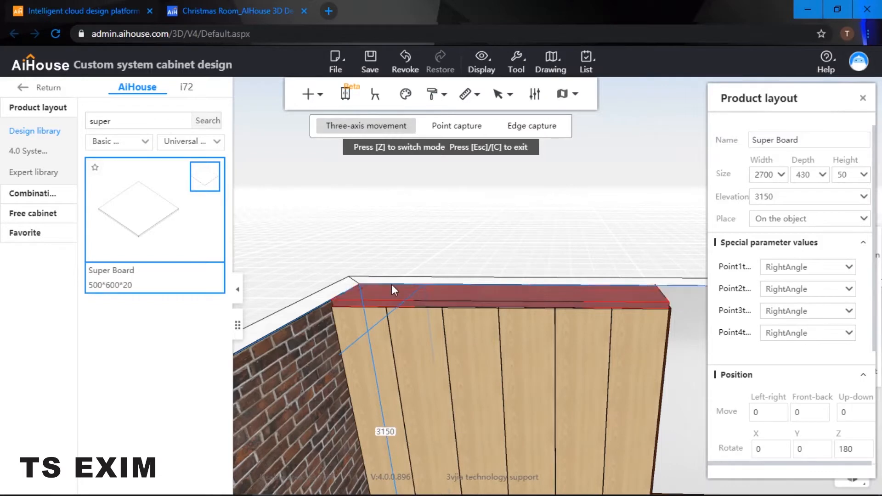
click(621, 244)
Step: Duplicate the top board and move the copy onto the tall cabinets across the opening, ending against the window-side wall
drag(623, 243, 506, 290)
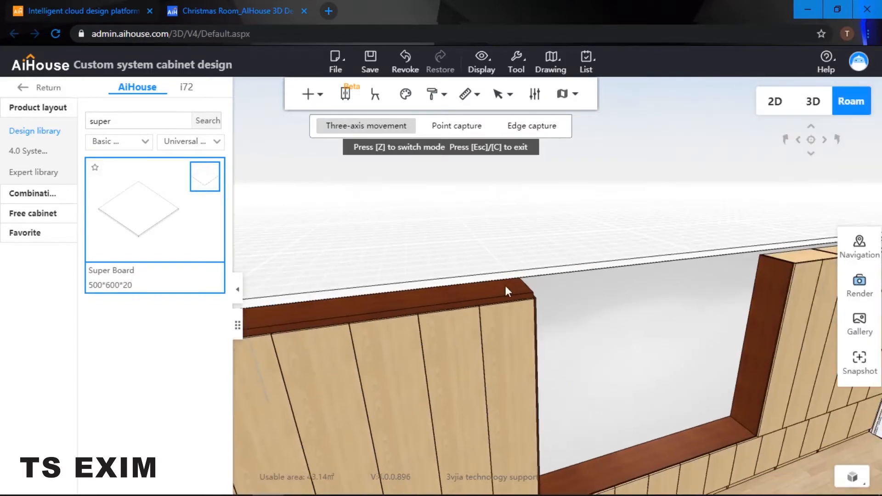
click(781, 255)
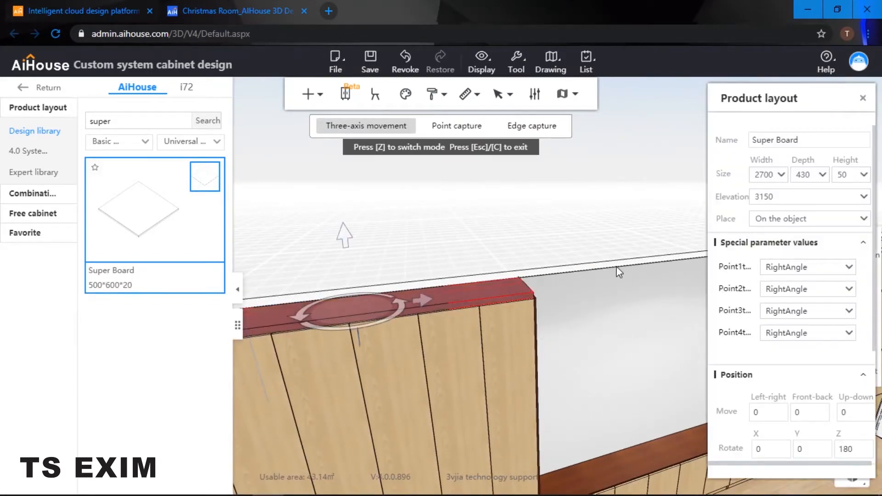
drag(618, 268, 595, 281)
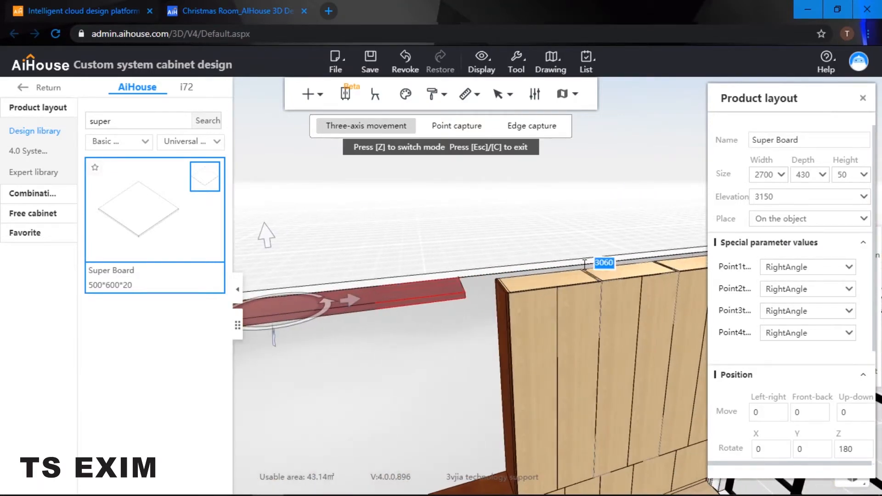
click(581, 269)
click(571, 212)
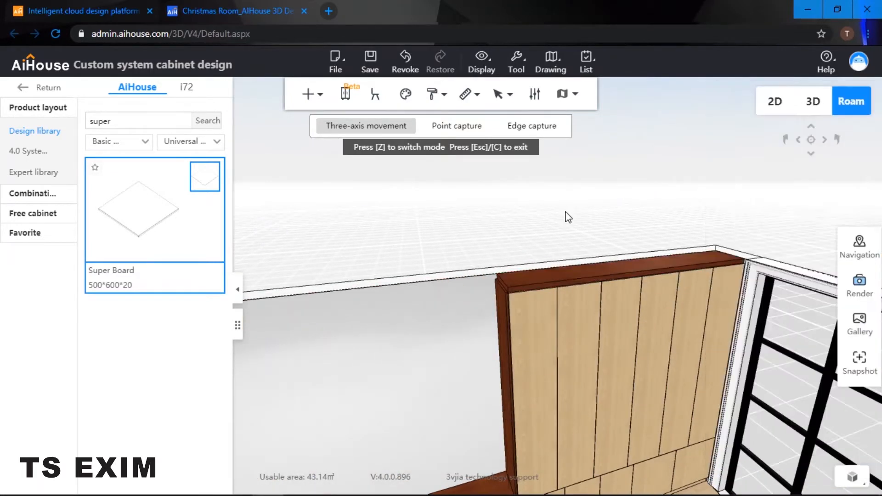
Step: Widen the top board on the brick-wall side so it also covers the end of the upright board
drag(568, 216, 513, 209)
key(w)
key(d)
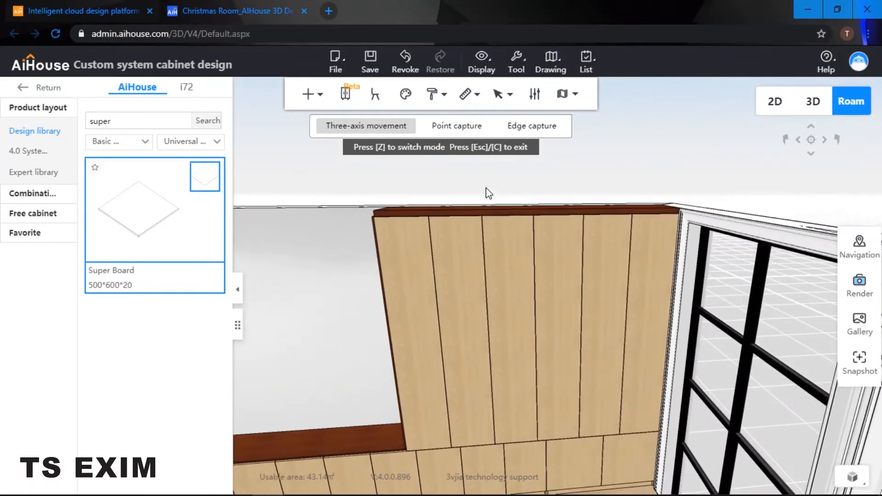
key(a)
key(a)
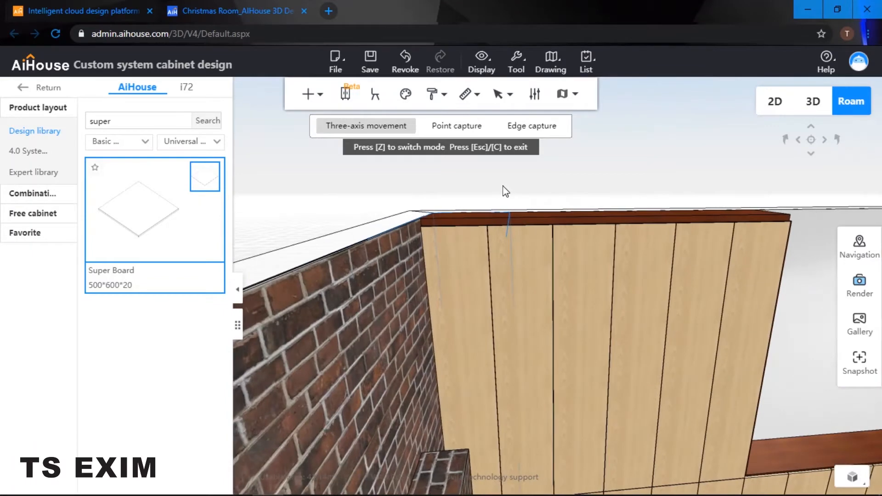
key(d)
key(d)
key(w)
key(w)
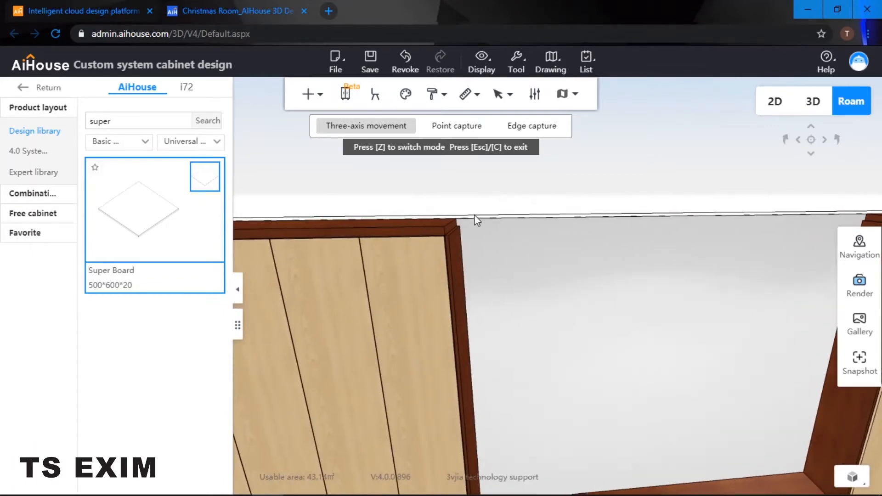
click(412, 241)
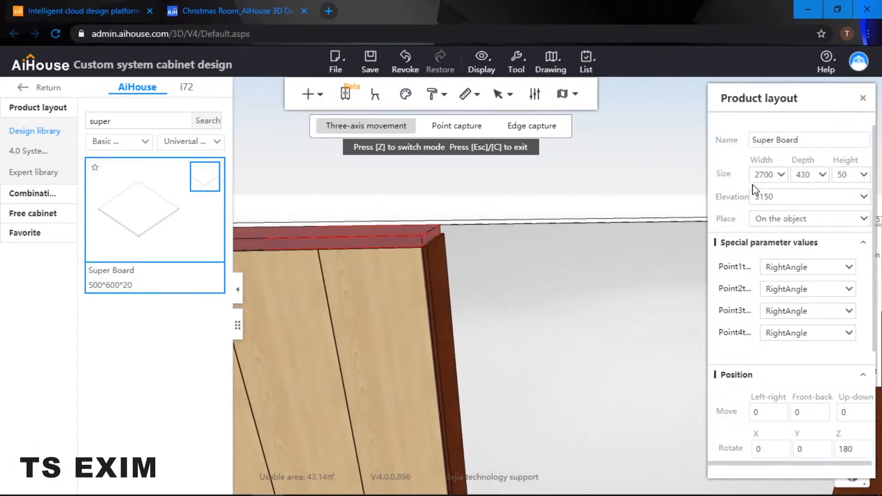
double_click(770, 175)
text(27)
key(Return)
click(623, 275)
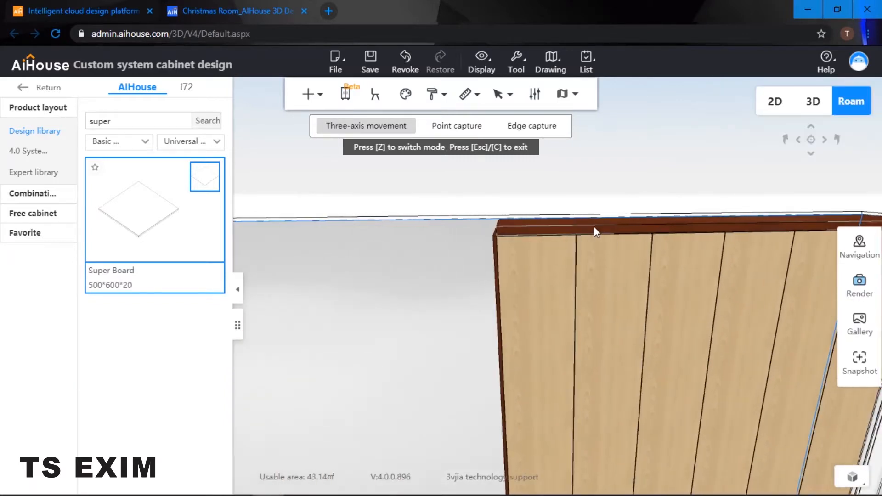
Step: Set the width of the top board on the window-side tall cabinets to 2716 and deselect it
click(593, 226)
drag(773, 176, 750, 176)
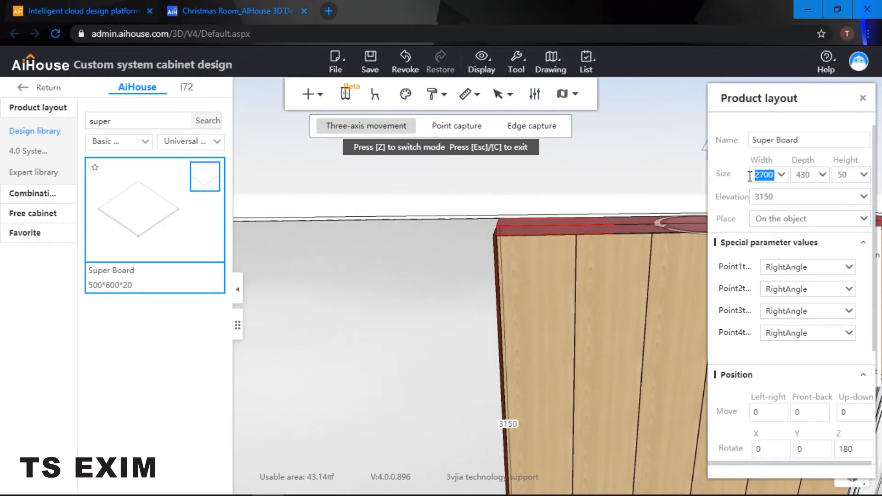
text(2716)
key(Return)
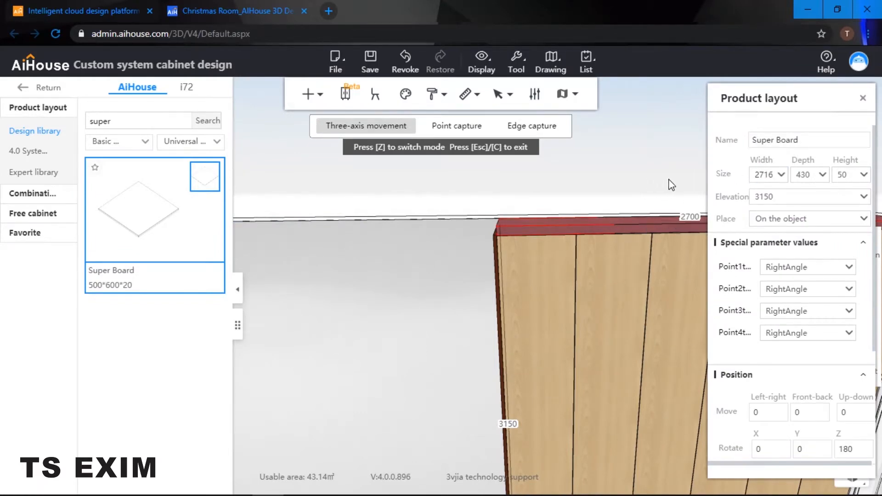
click(640, 185)
Step: Set the window-side top board's distance to the adjacent wall to 0 and deselect it
click(667, 224)
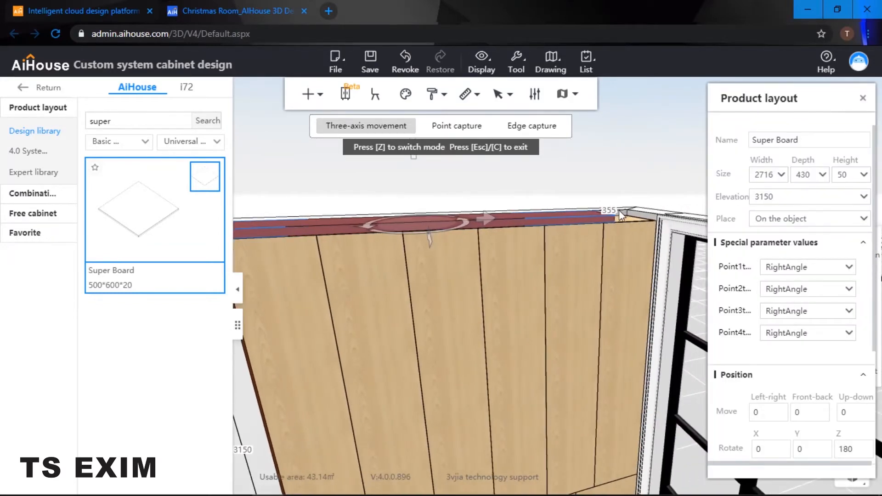
click(614, 210)
text(0)
key(Return)
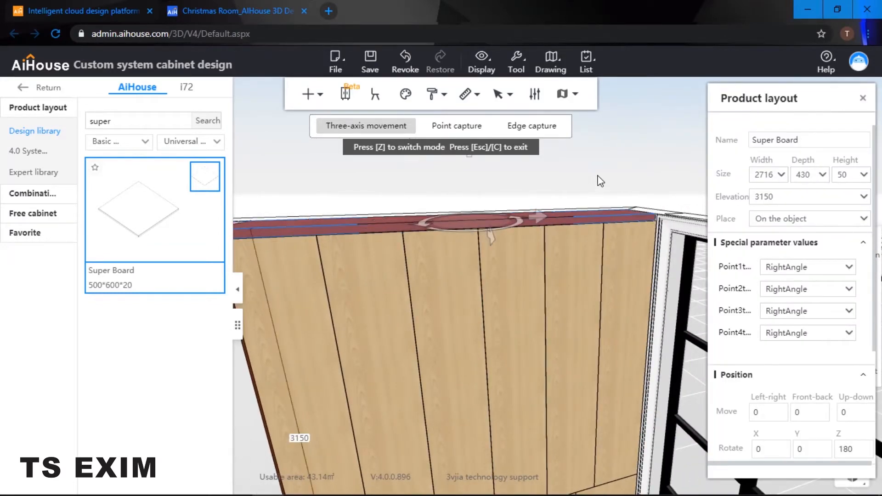
click(609, 170)
Step: Examine the board frame around the opening, the top boards, and the horizontal board above the base cabinets
drag(647, 175, 521, 195)
drag(608, 302, 632, 325)
key(w)
key(a)
key(w)
key(e)
key(q)
key(w)
key(e)
key(s)
key(s)
key(w)
key(w)
key(w)
click(581, 345)
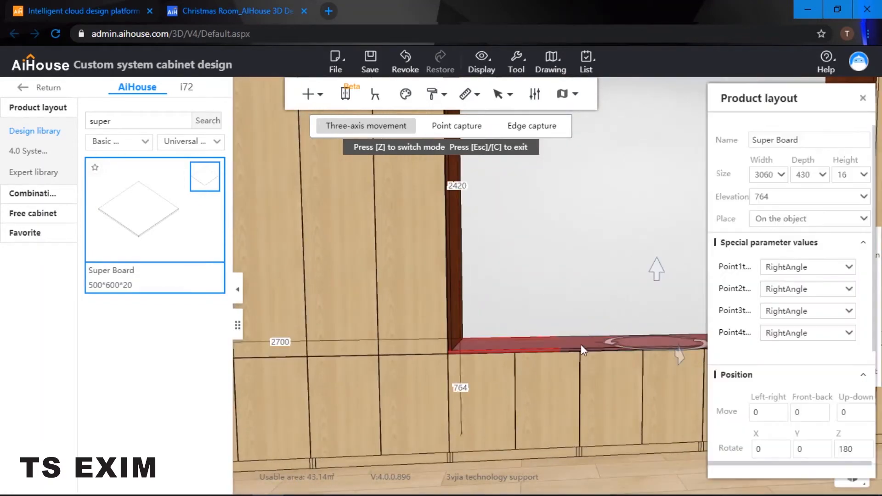
key(Escape)
Step: Change the cabinet material of all cabinets to the white "Imported mi..." material from the favorites
click(562, 225)
right_click(563, 213)
mouse_move(612, 252)
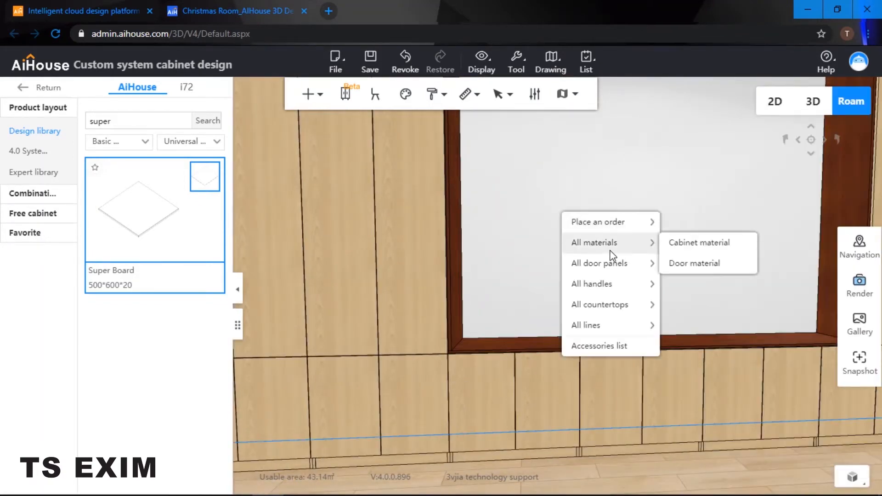
click(703, 244)
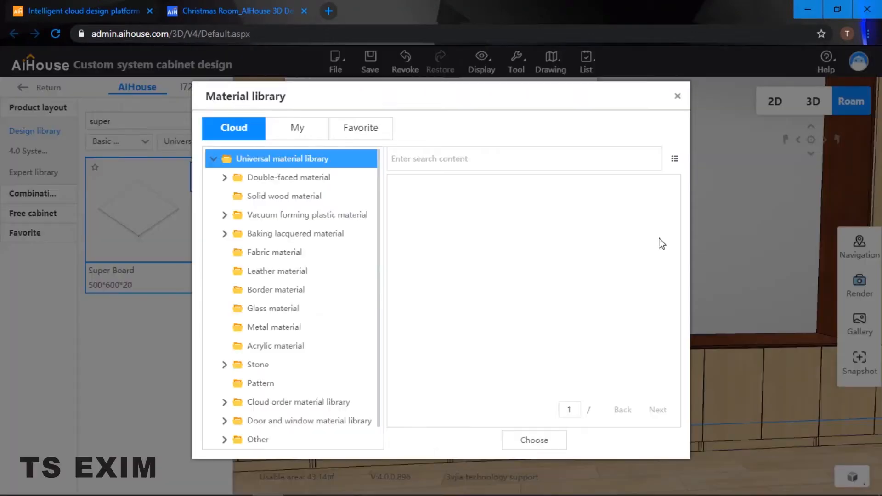
click(362, 133)
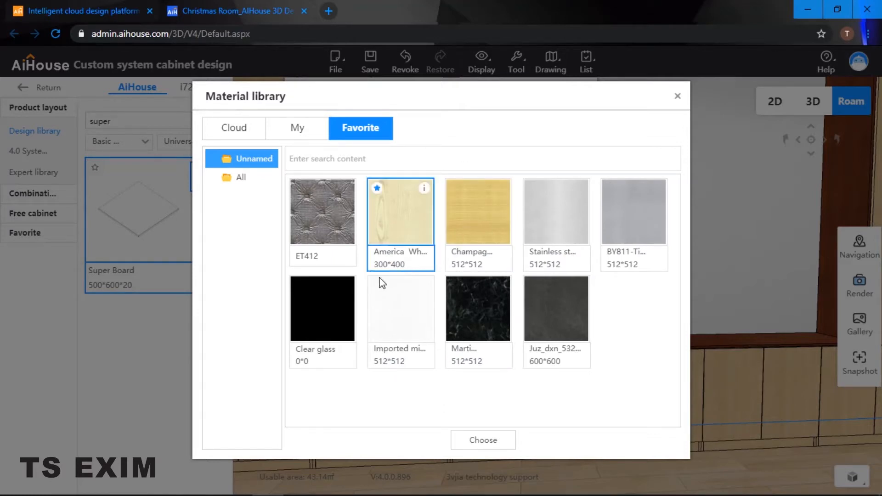
mouse_move(424, 287)
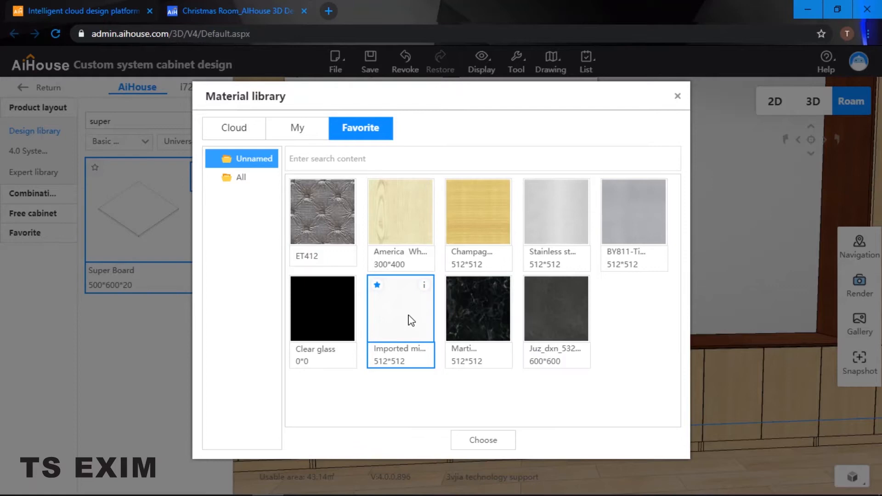
click(486, 441)
Step: Examine the tall and base cabinets around the opening with the new white cabinet material
drag(629, 274, 611, 242)
scroll(602, 225, down, 3)
scroll(595, 209, down, 1)
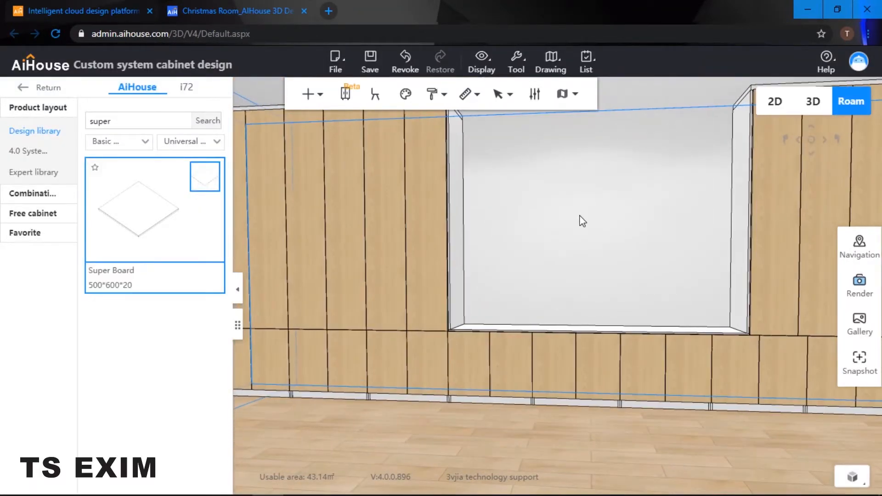
drag(580, 216, 563, 213)
scroll(579, 225, up, 4)
scroll(588, 271, up, 1)
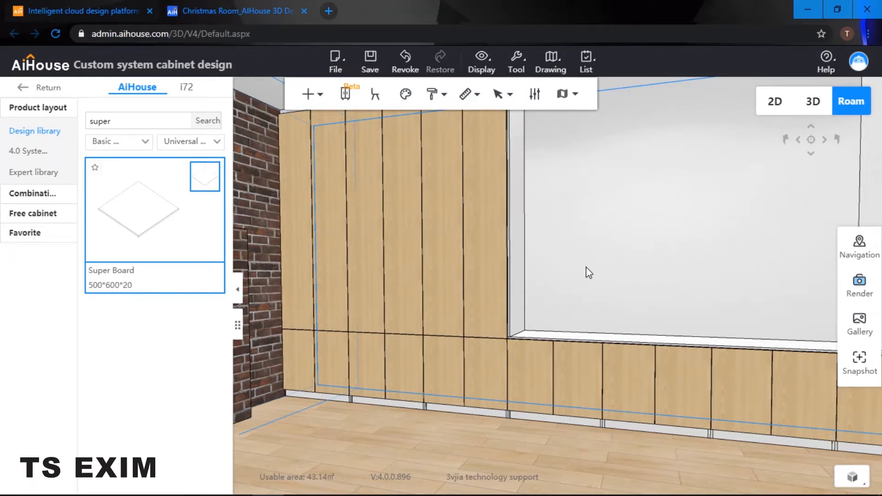
click(491, 234)
click(508, 121)
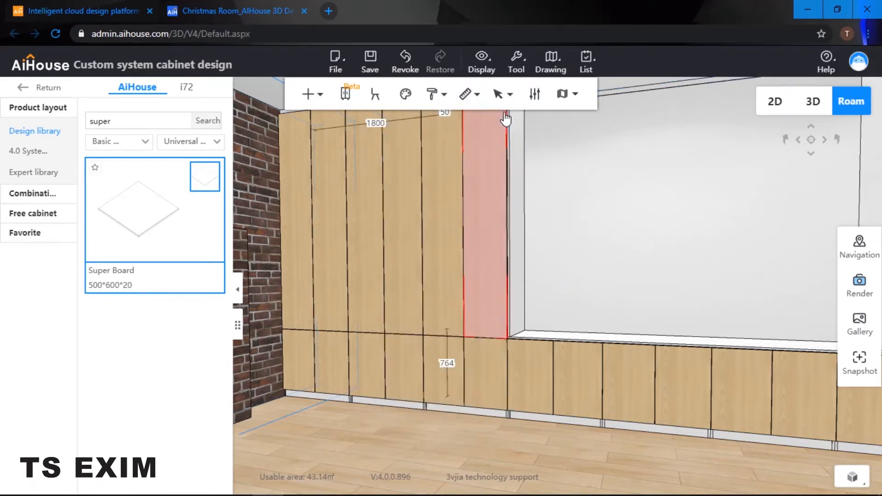
Step: Browse the cloud and favorite material libraries, including the Glass material category, for a door material for all cabinets, without choosing one
right_click(582, 209)
mouse_move(626, 238)
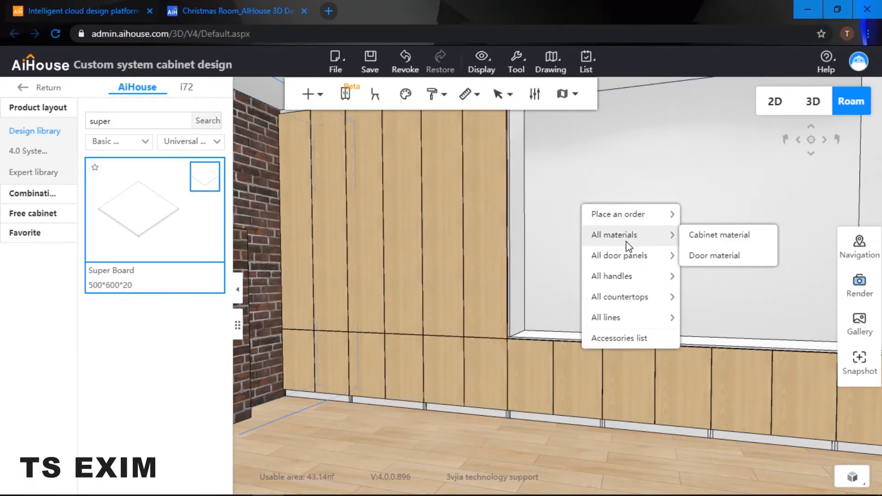
click(721, 257)
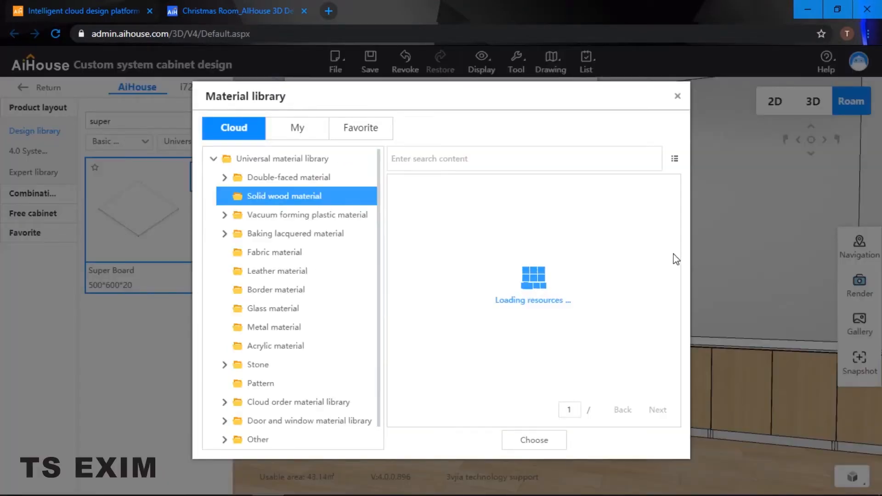
click(291, 309)
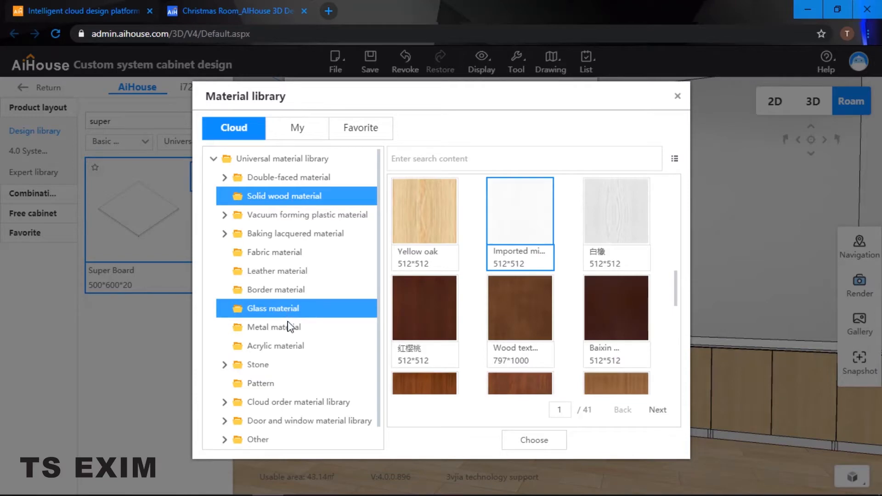
click(290, 327)
scroll(290, 336, down, 1)
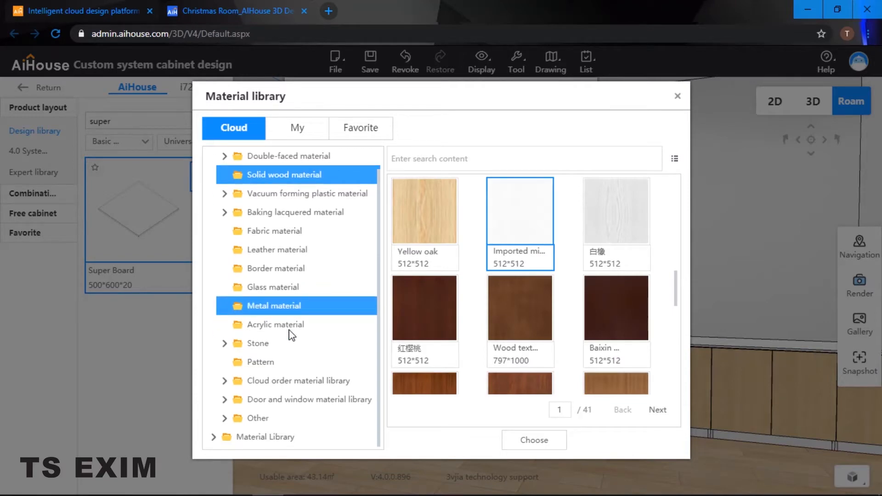
click(360, 128)
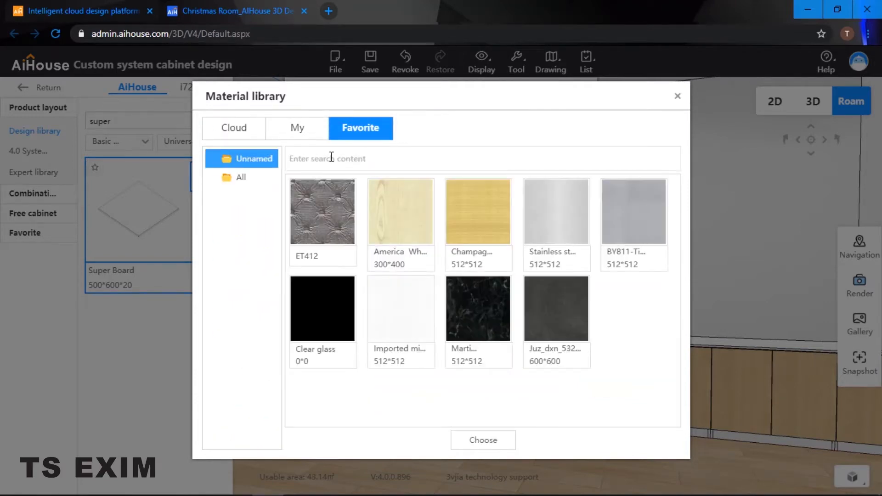
click(246, 134)
click(319, 329)
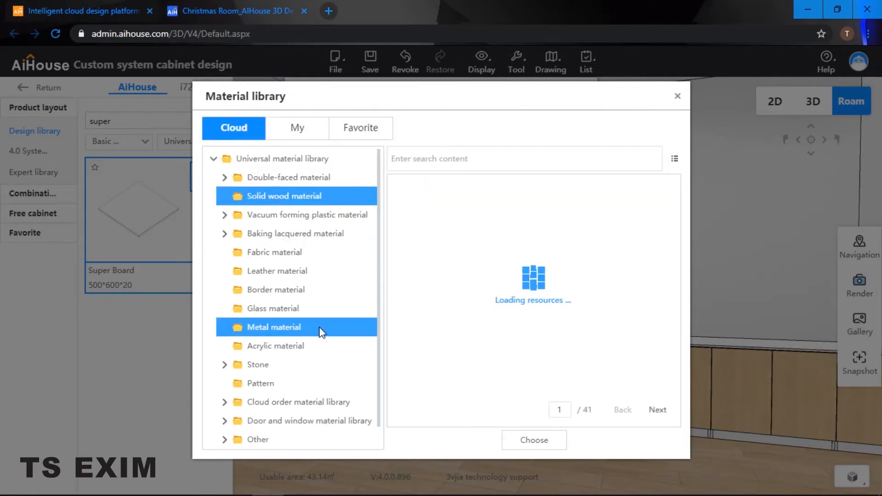
scroll(300, 347, down, 1)
click(297, 344)
click(309, 419)
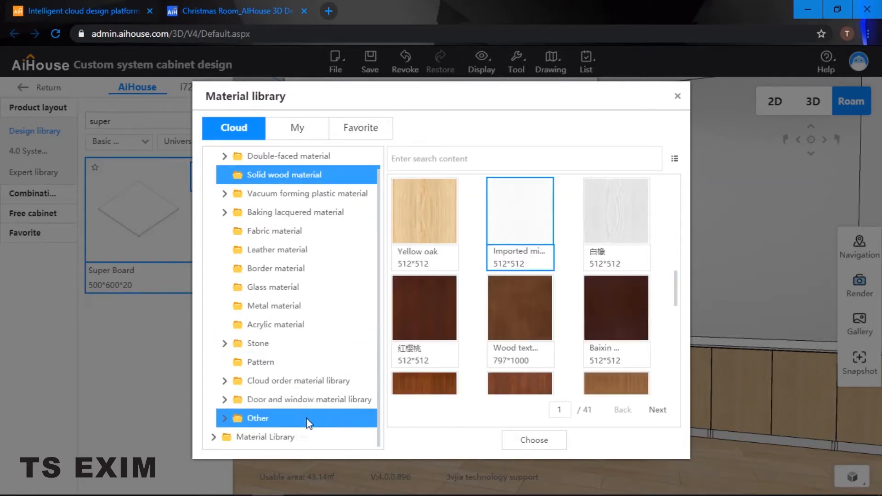
click(307, 400)
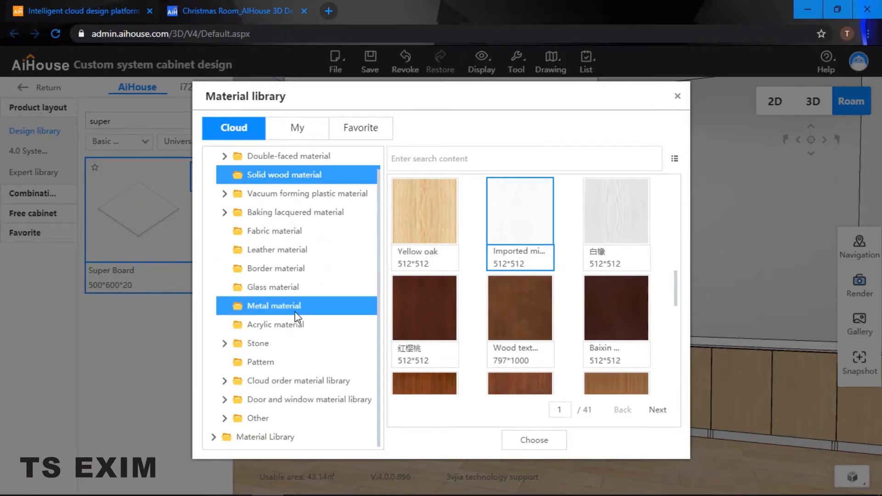
scroll(317, 202, up, 1)
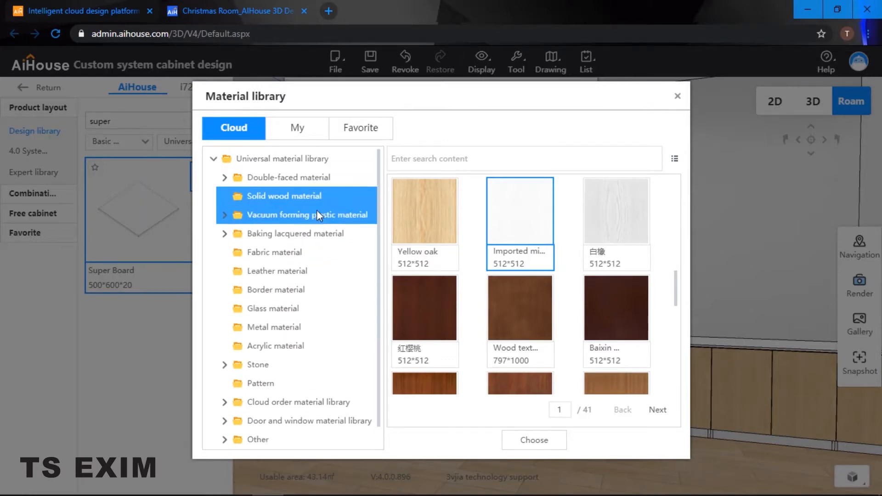
scroll(315, 352, down, 1)
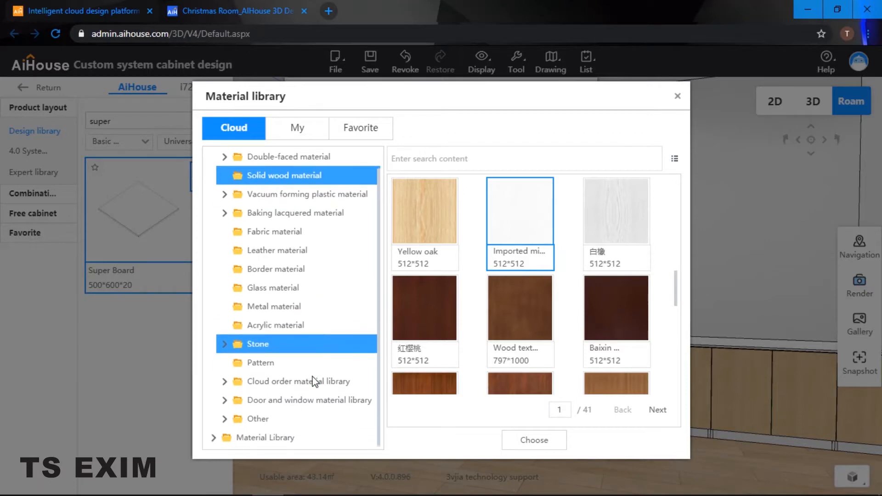
click(294, 434)
scroll(325, 416, down, 2)
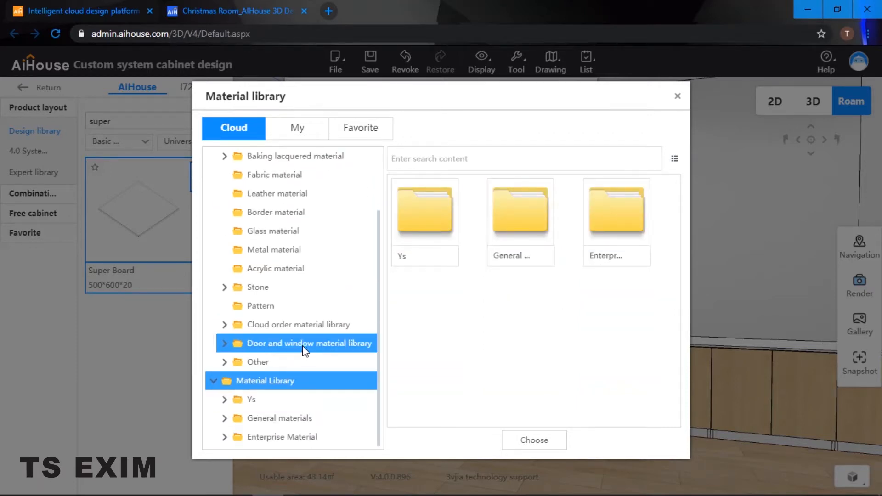
click(321, 234)
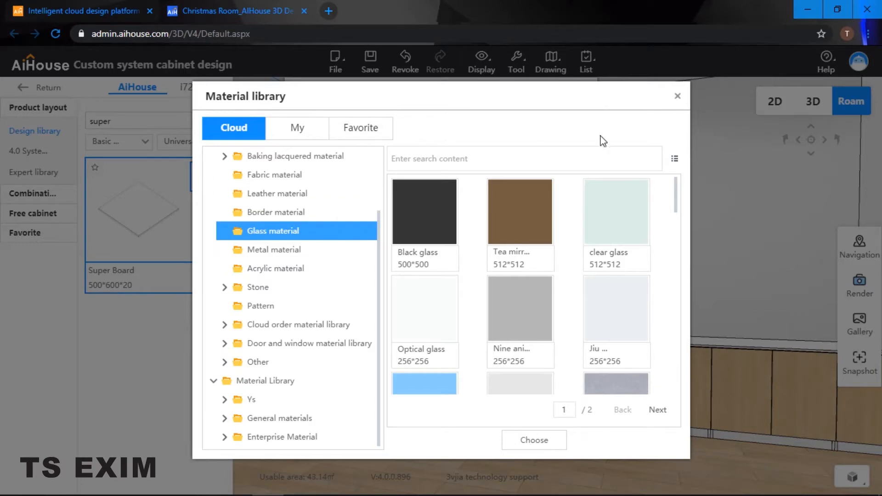
click(680, 98)
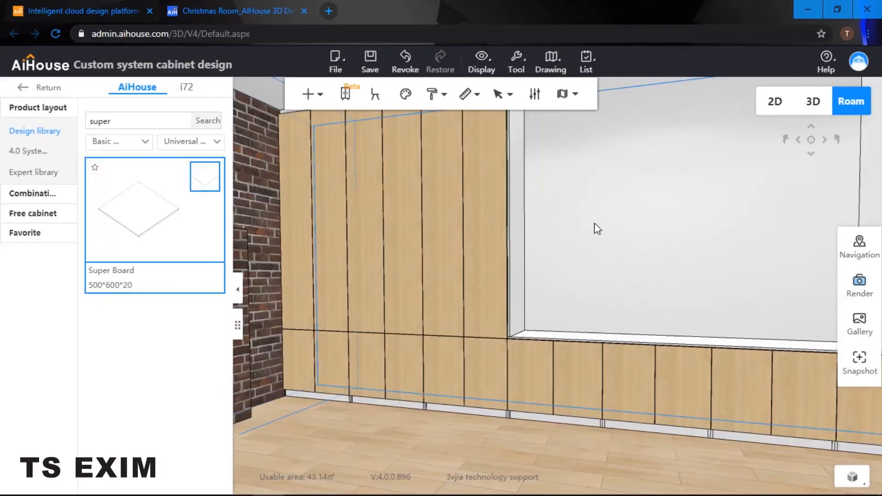
Step: Change the door panel style of all cabinets to the "Berlin-curv..." aluminum framed door panel from the universal door panel library
drag(597, 218, 598, 208)
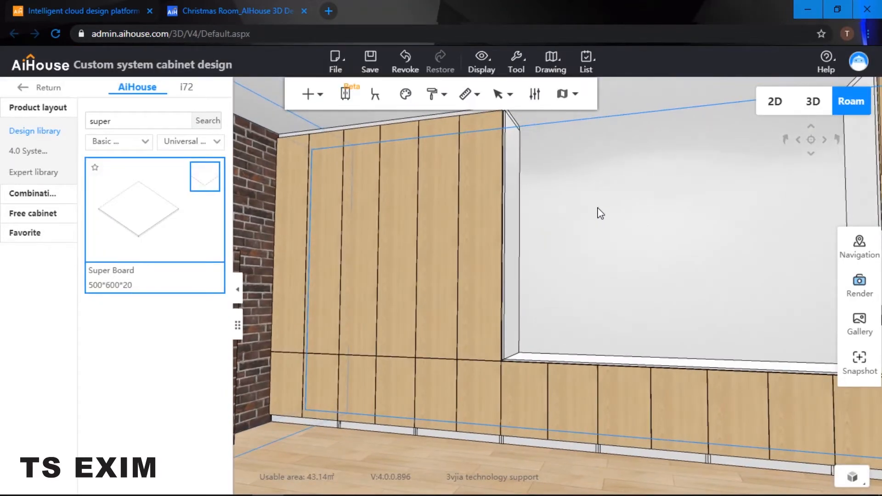
right_click(599, 213)
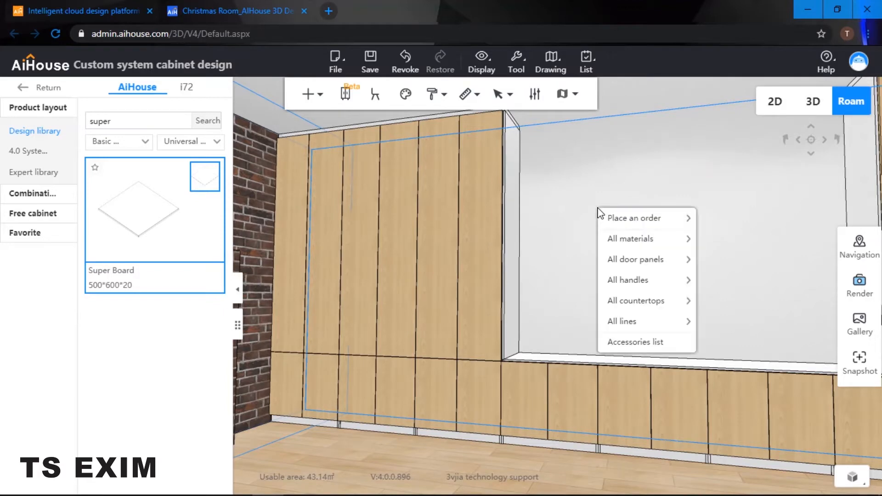
mouse_move(644, 261)
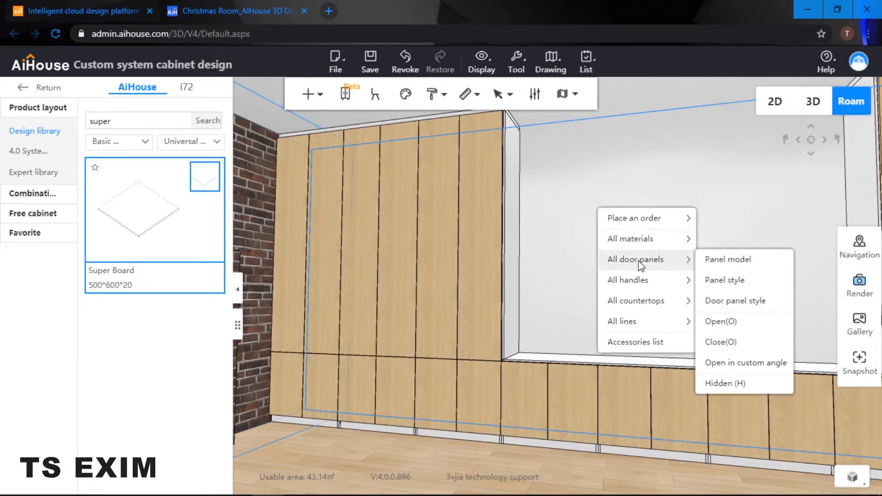
click(750, 304)
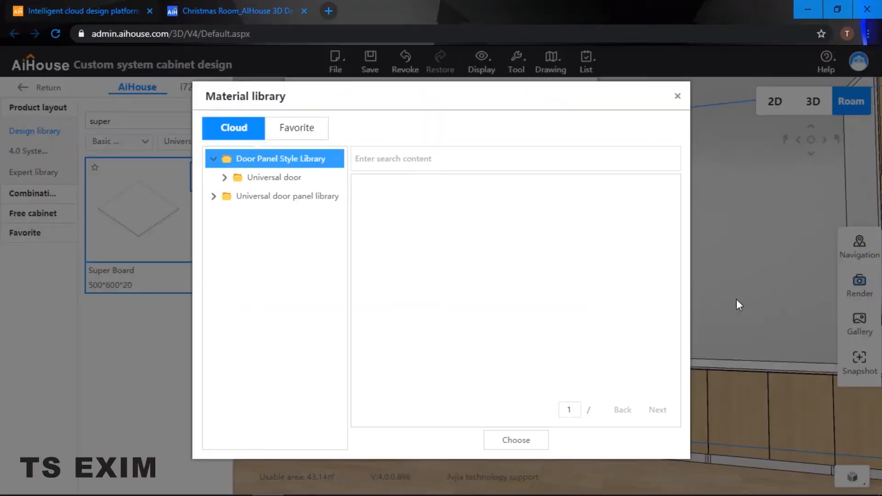
click(303, 198)
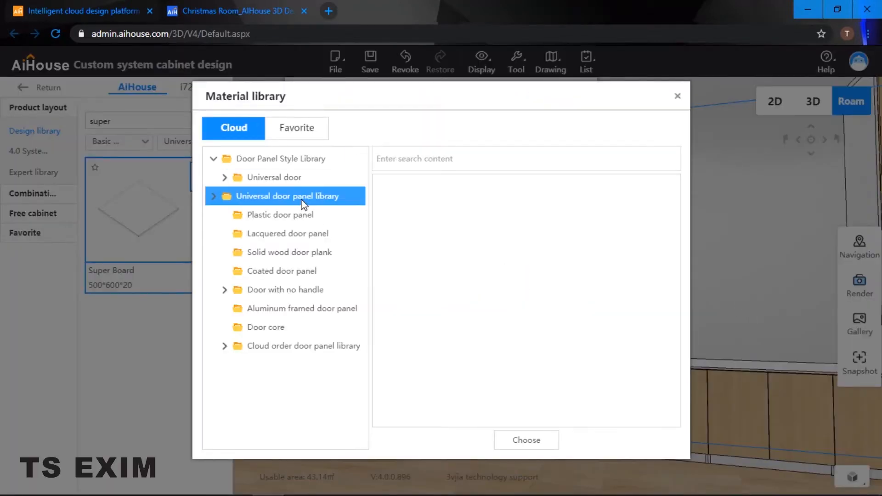
click(295, 293)
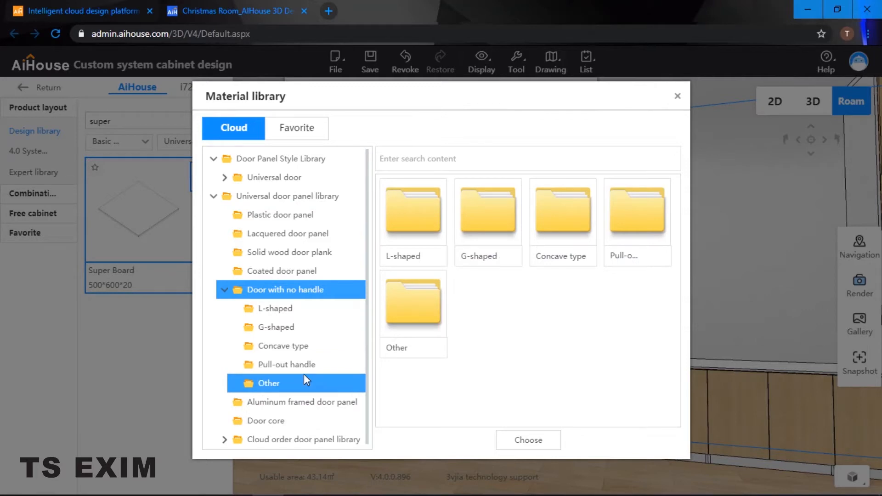
click(304, 402)
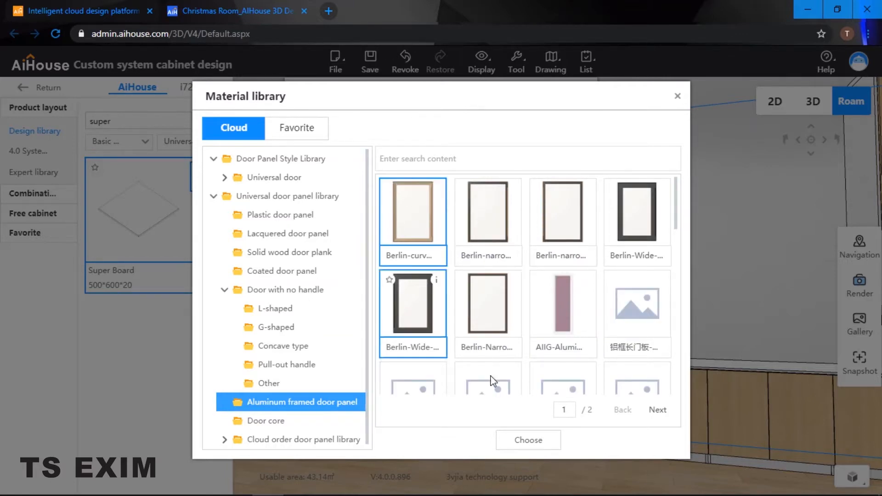
click(537, 442)
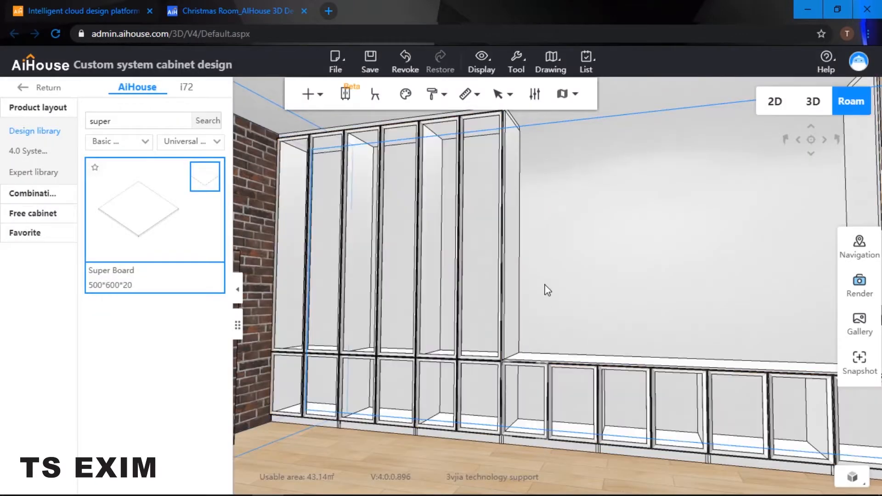
Step: Select all the doors in the lower cabinet row together, from the brick wall to the window side
drag(555, 275, 526, 274)
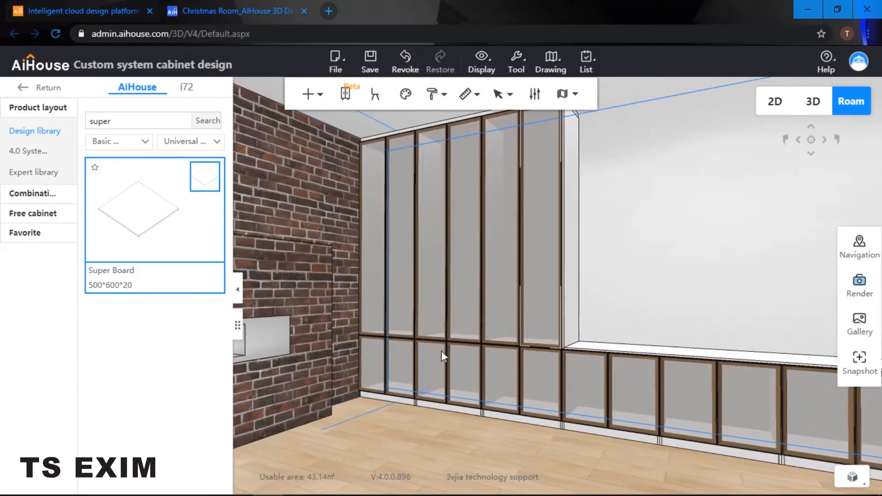
click(400, 360)
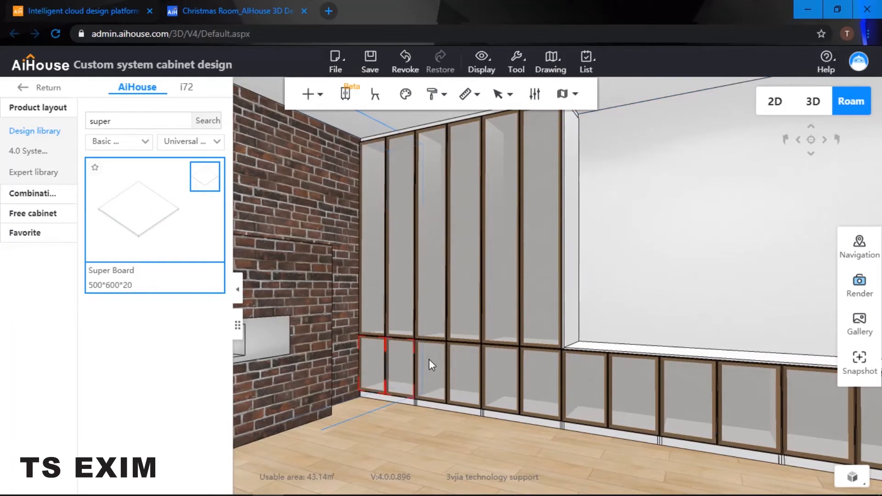
click(431, 359)
click(466, 360)
click(501, 370)
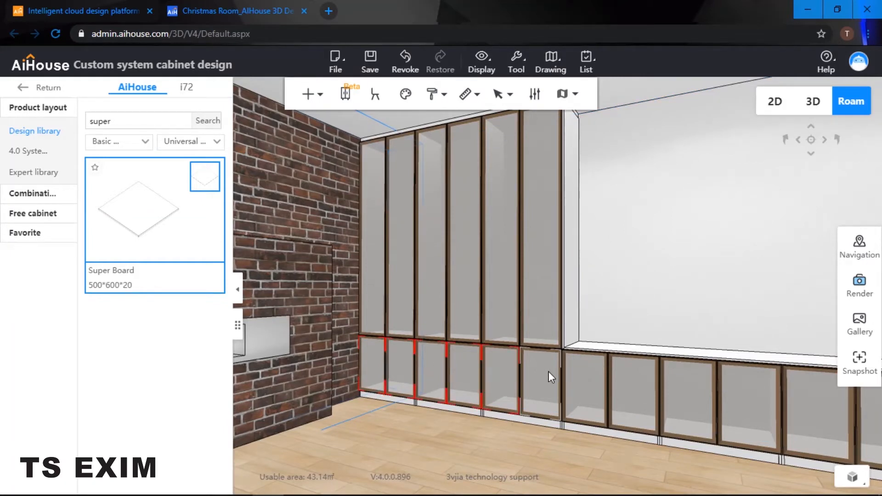
click(638, 383)
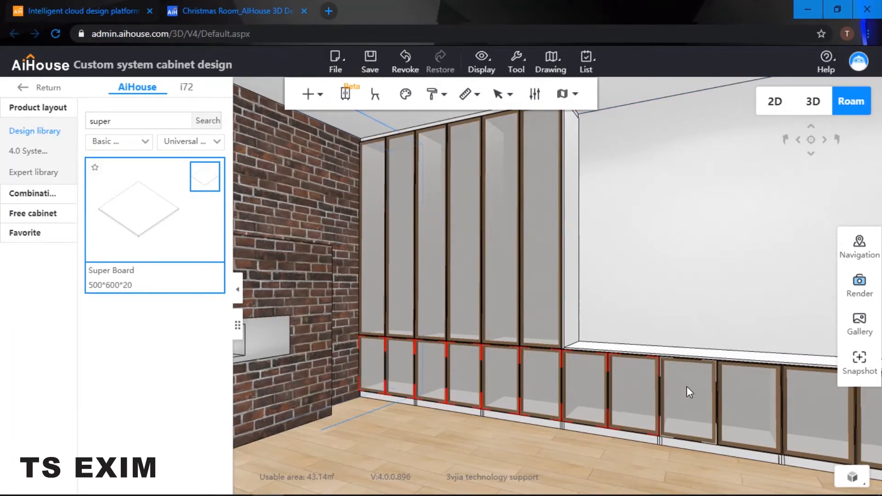
right_drag(811, 390, 678, 389)
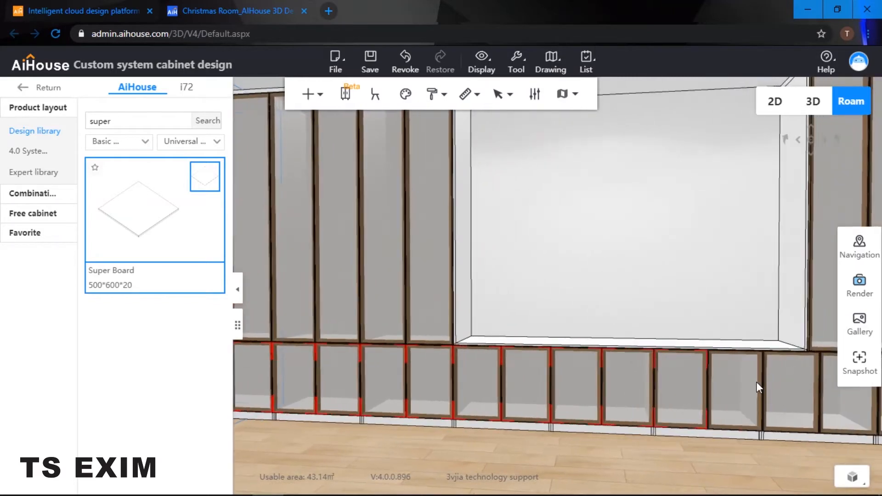
right_drag(821, 385, 700, 368)
ctrl+click(727, 357)
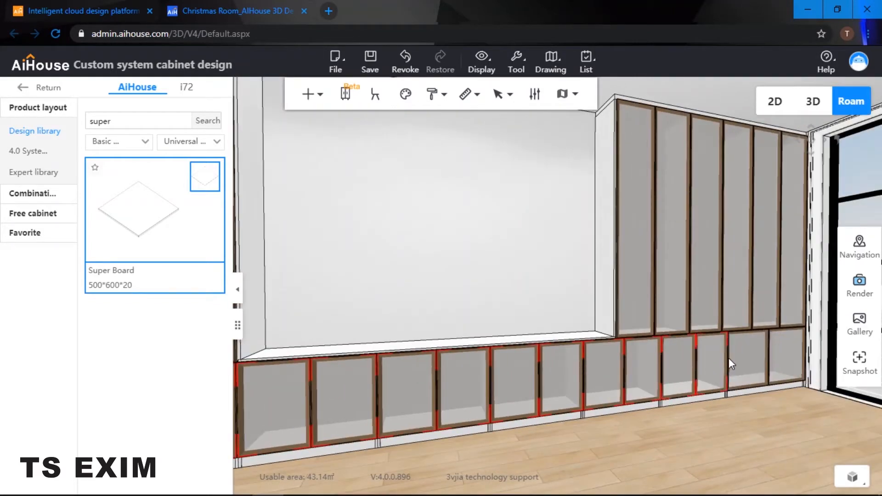
ctrl+click(753, 356)
ctrl+click(787, 355)
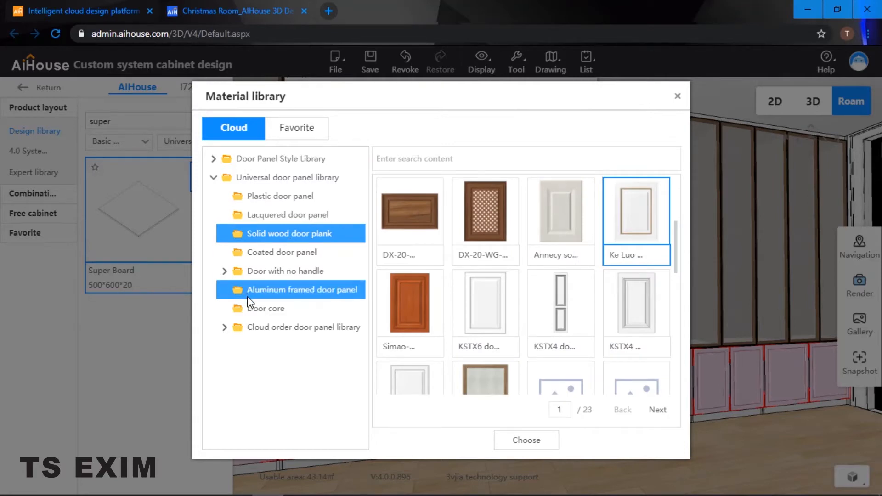
Step: Replace the selected lower cabinet doors with the Flat door from the Lacquered door panel library
click(263, 294)
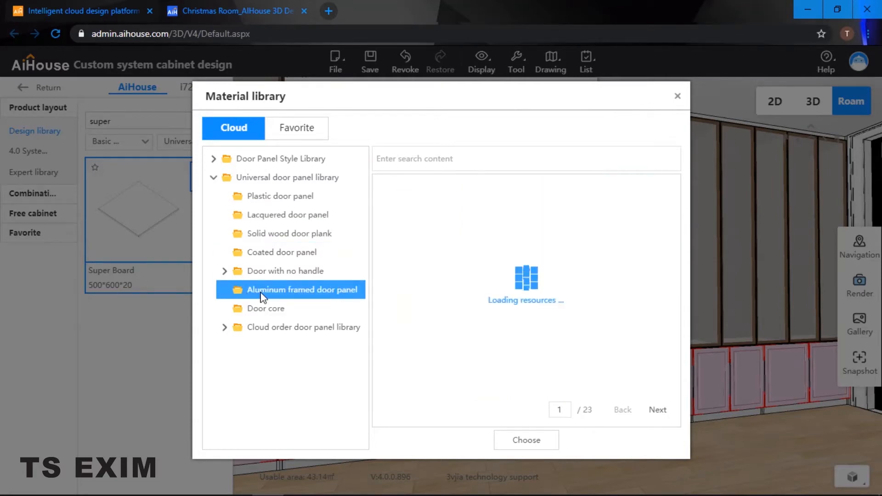
click(275, 272)
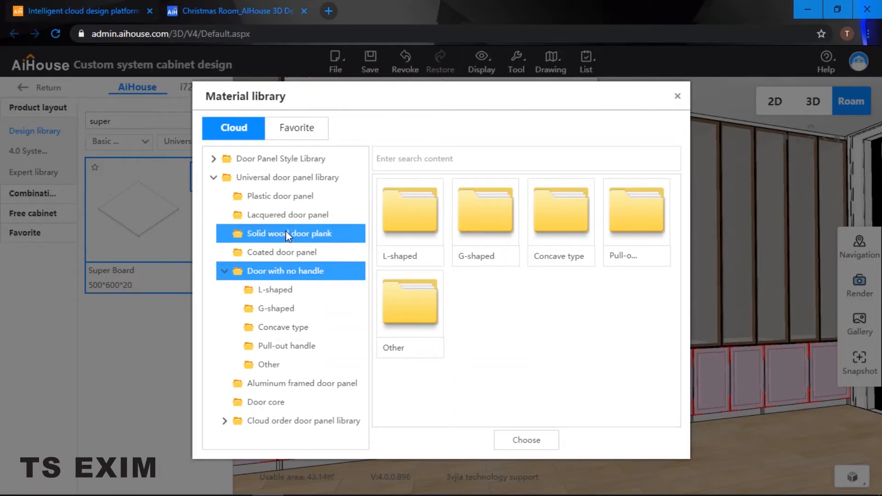
click(291, 218)
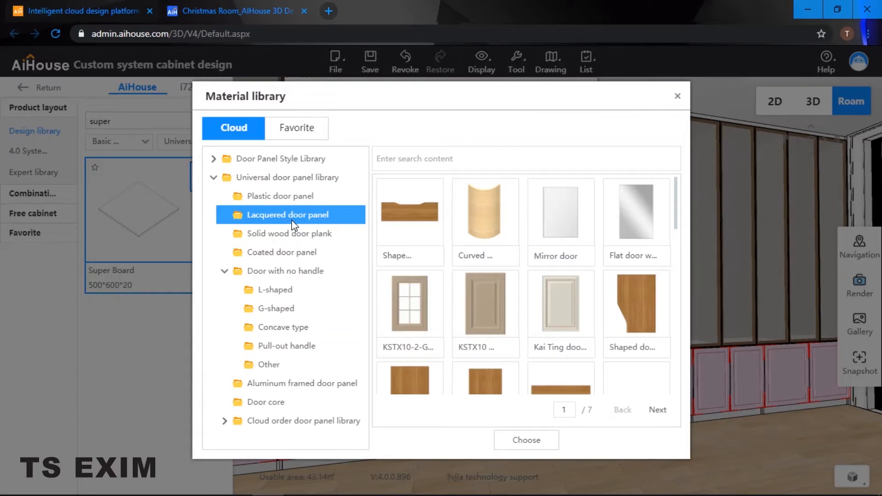
scroll(556, 313, down, 3)
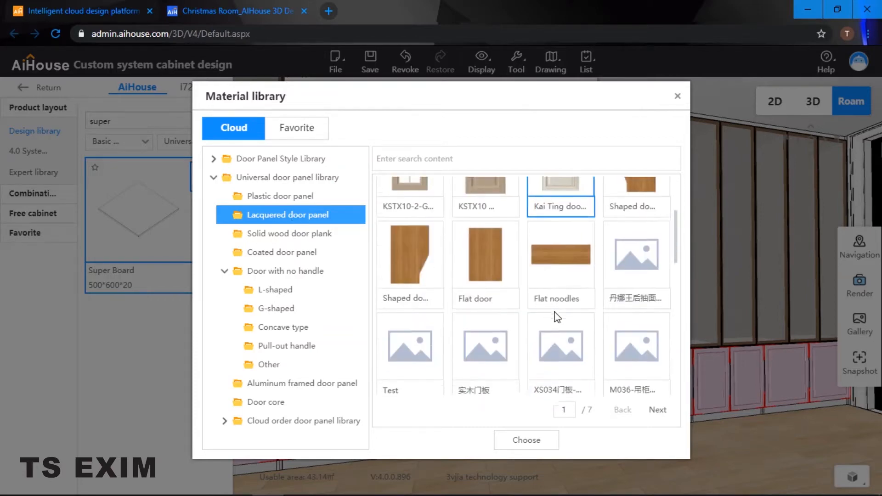
click(483, 257)
click(533, 441)
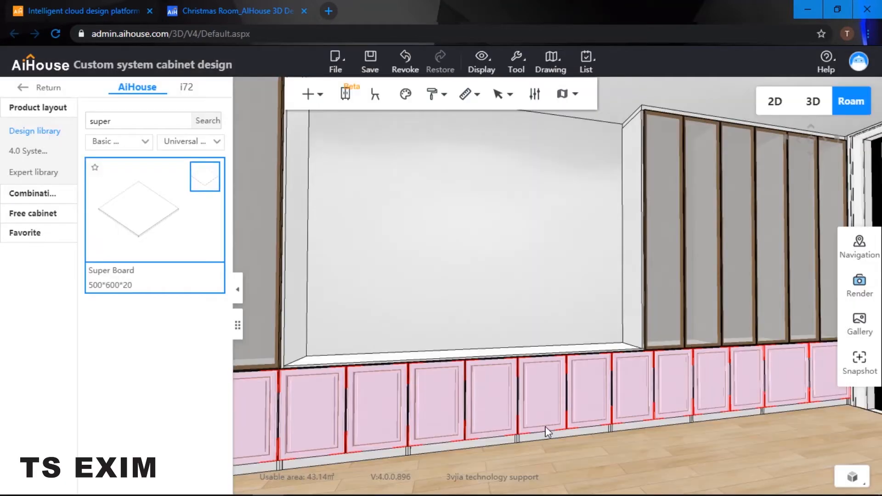
Step: Select all the lower cabinet doors along the wall and apply a light wood-look door material from the cloud material library
drag(642, 436, 596, 442)
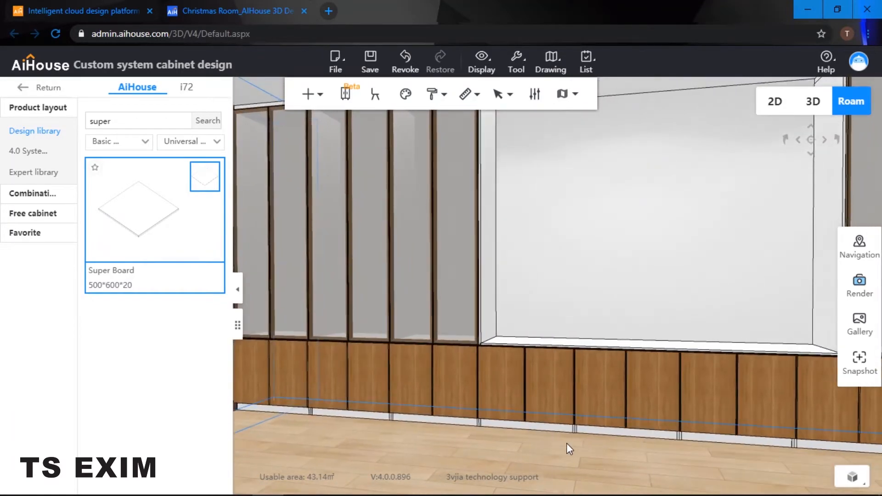
drag(482, 457, 408, 428)
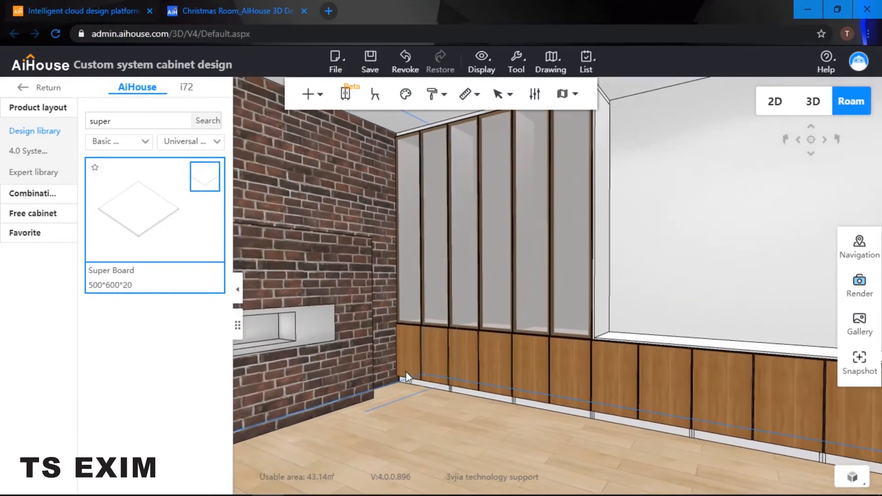
click(409, 345)
ctrl+click(435, 345)
ctrl+click(459, 346)
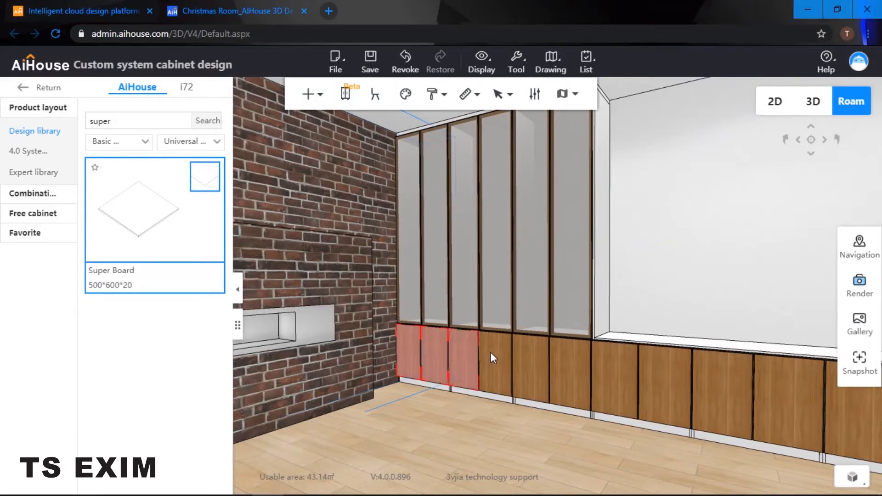
ctrl+click(489, 352)
ctrl+click(524, 362)
ctrl+click(578, 367)
ctrl+click(618, 373)
drag(619, 374, 634, 385)
ctrl+click(570, 386)
ctrl+click(624, 385)
ctrl+click(636, 387)
ctrl+click(696, 379)
ctrl+click(744, 377)
ctrl+click(781, 377)
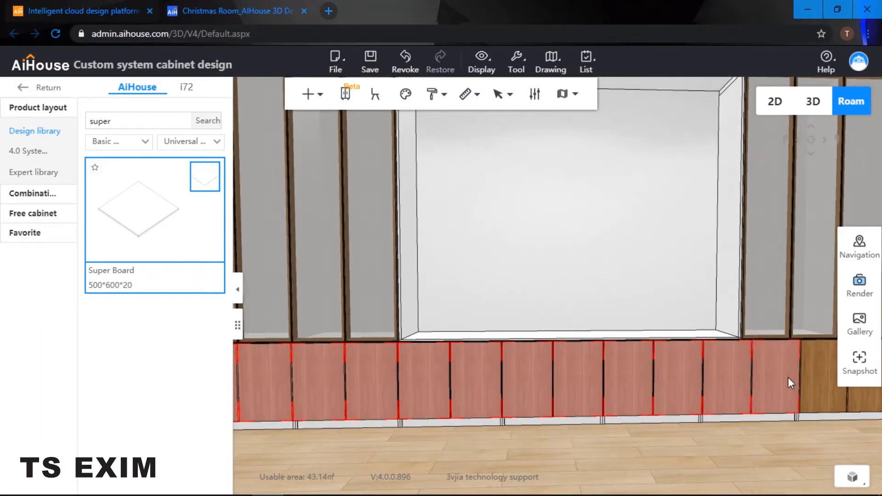
drag(788, 377, 757, 387)
ctrl+click(734, 374)
ctrl+click(769, 369)
ctrl+click(799, 363)
ctrl+click(756, 363)
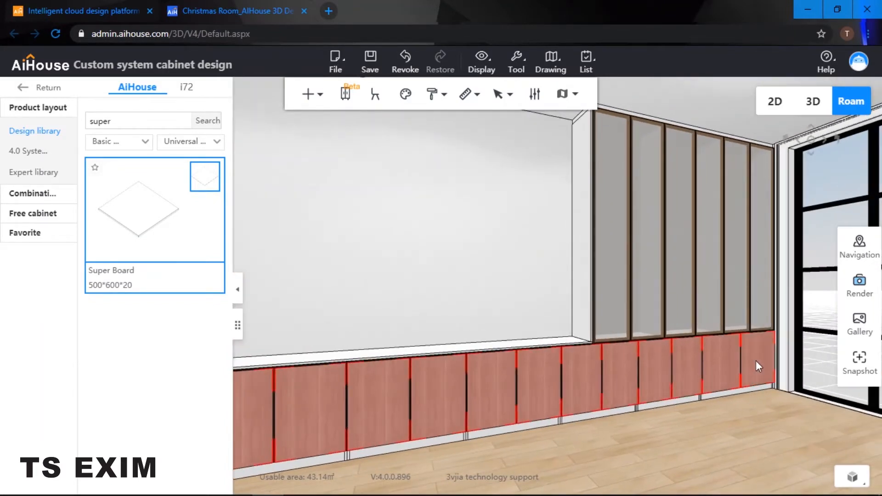
right_click(758, 361)
mouse_move(797, 396)
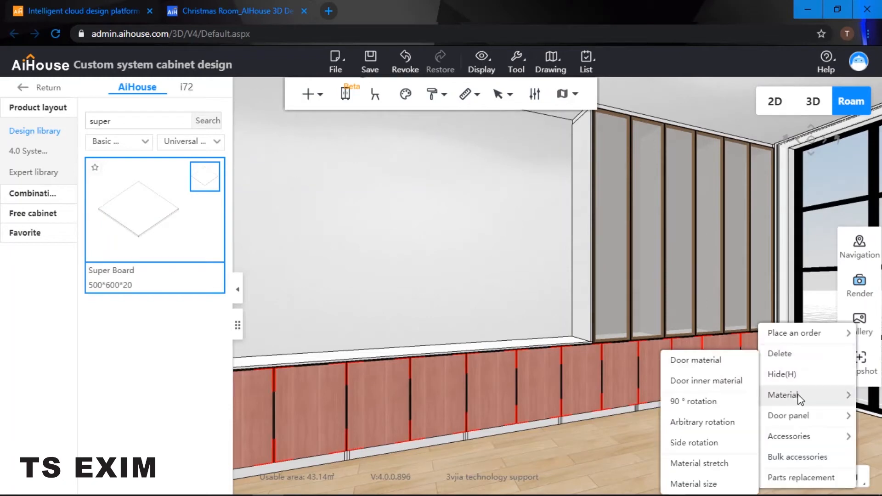
click(713, 365)
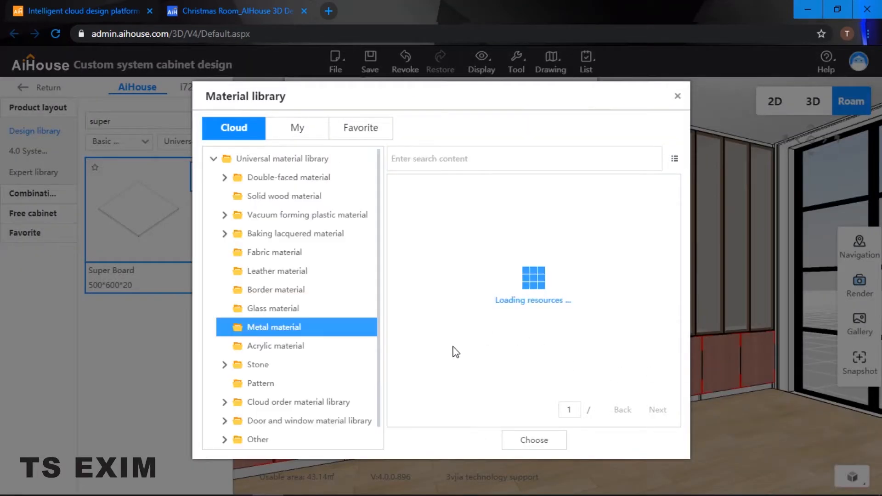
click(355, 138)
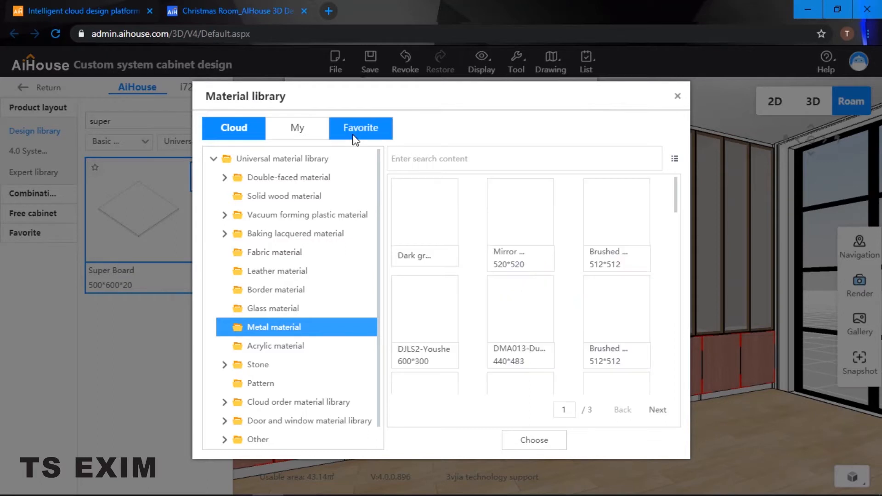
click(355, 133)
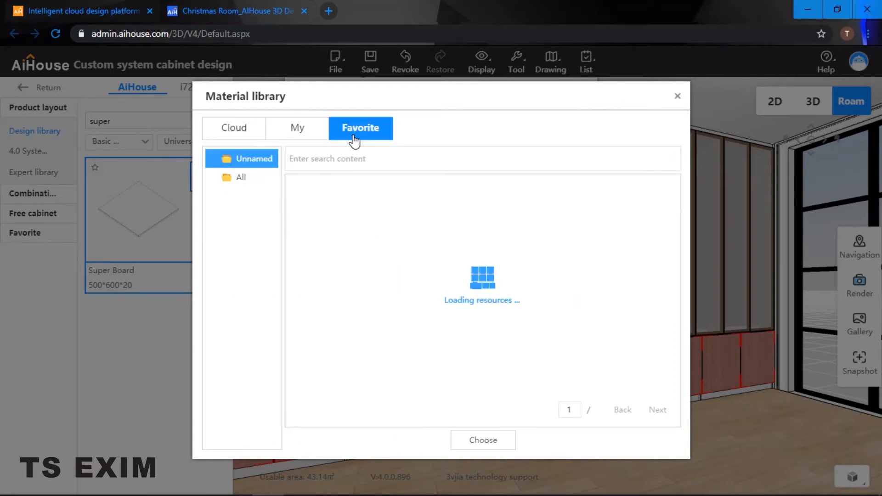
click(257, 138)
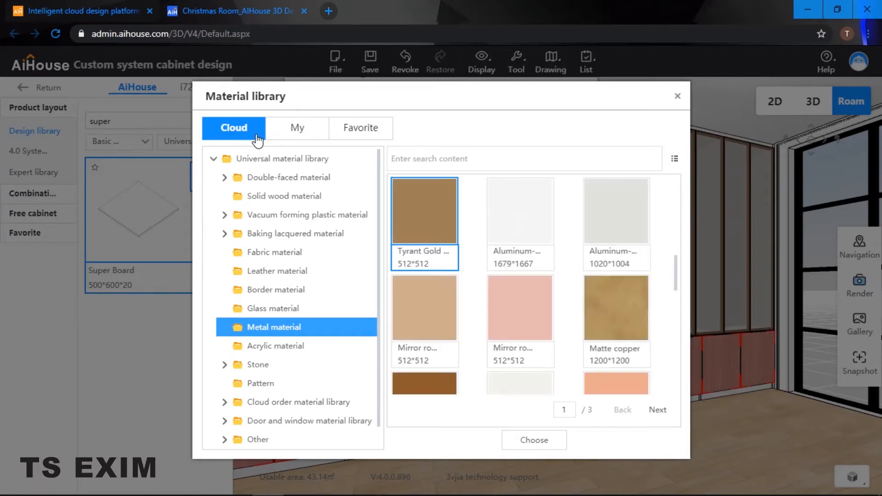
scroll(547, 298, down, 2)
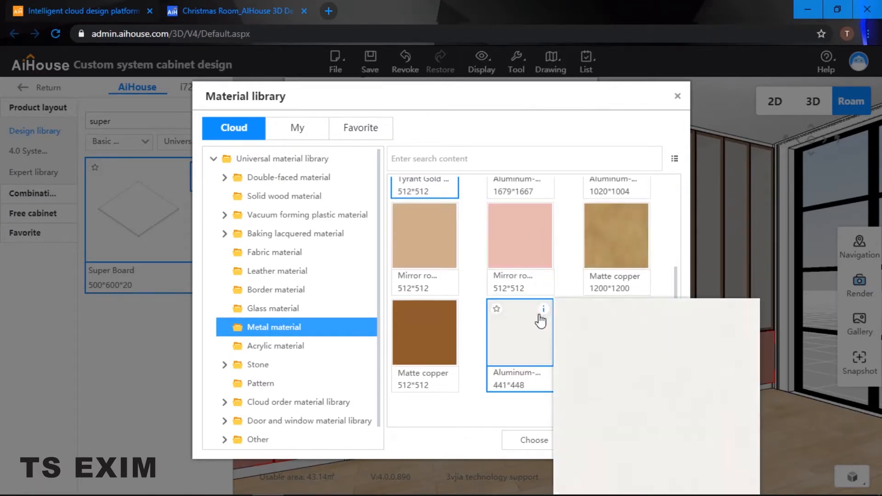
scroll(503, 343, down, 2)
scroll(501, 350, down, 3)
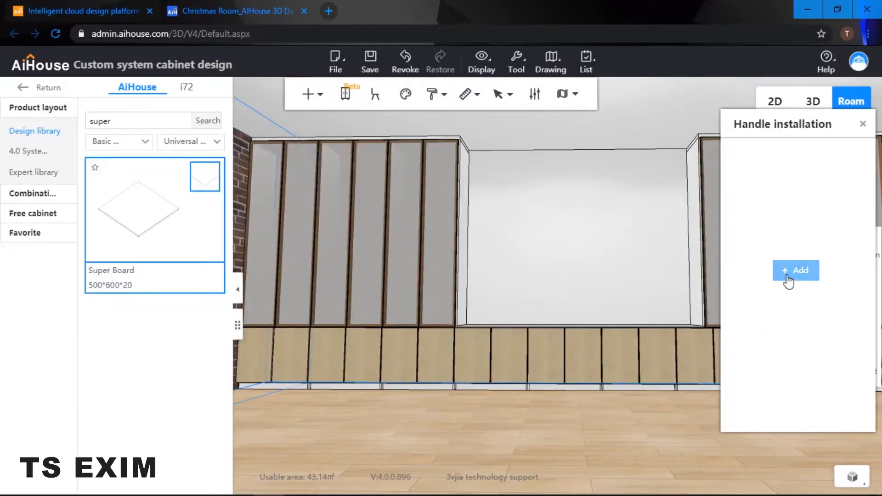
Step: Add the Y361-160 handle from the Modern Handle library to all the upper and lower cabinet doors
click(795, 276)
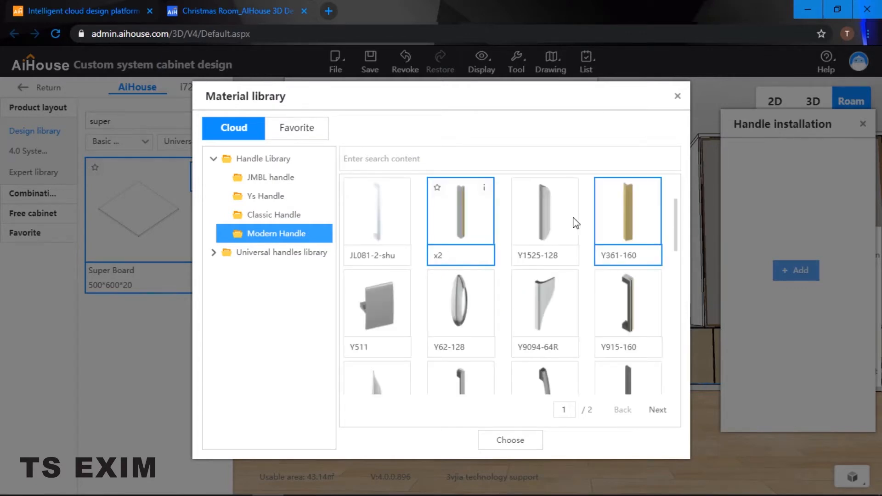
scroll(612, 317, down, 6)
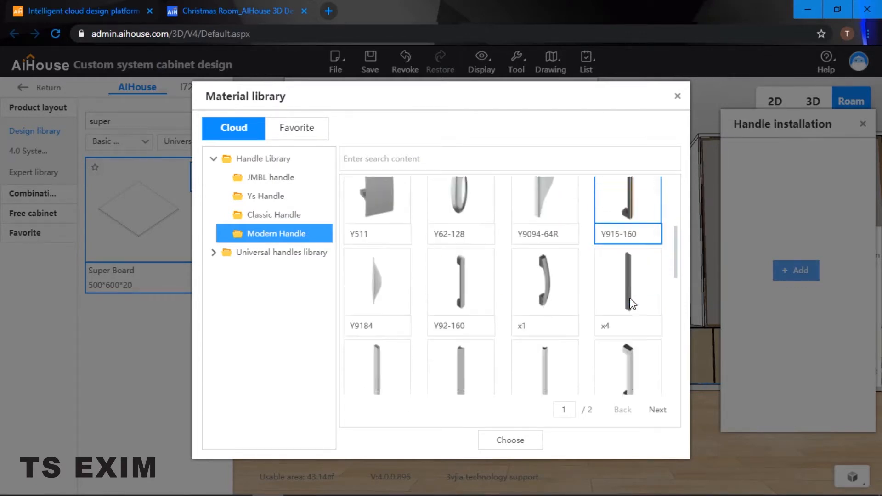
scroll(604, 325, down, 5)
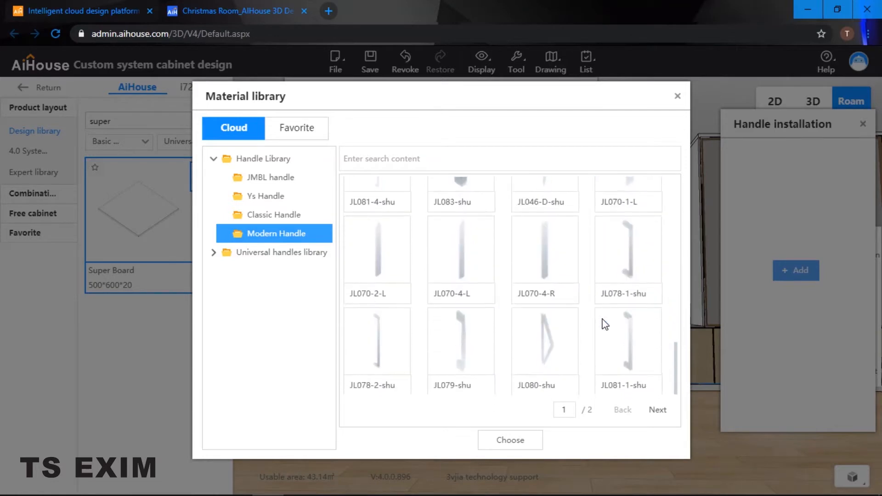
scroll(605, 324, up, 4)
scroll(604, 324, up, 6)
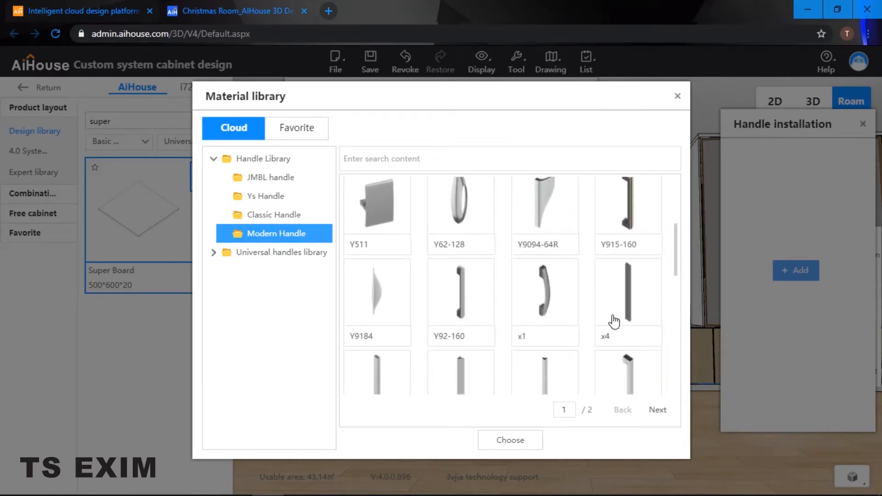
click(524, 441)
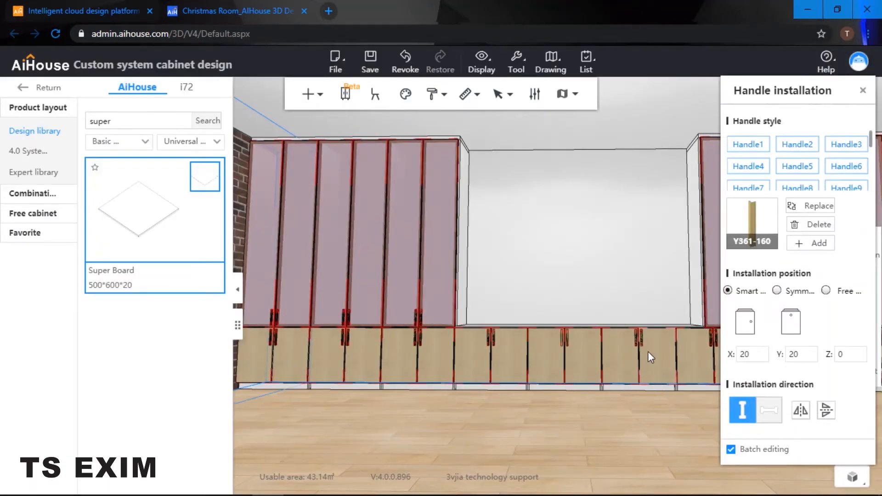
click(863, 91)
Step: Return from cabinet design to the room and apply the dark brick texture from the christmas favourites to the wall between the tall cabinets
drag(599, 219, 576, 290)
drag(658, 223, 256, 166)
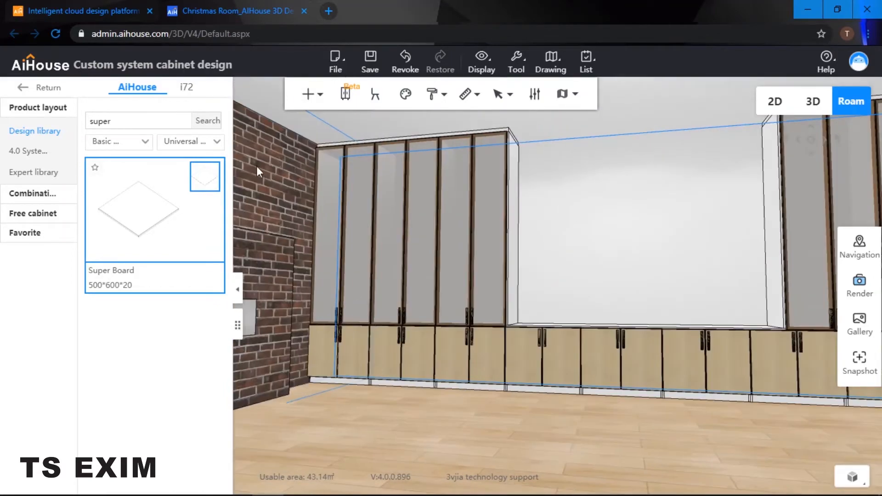
click(48, 88)
click(21, 285)
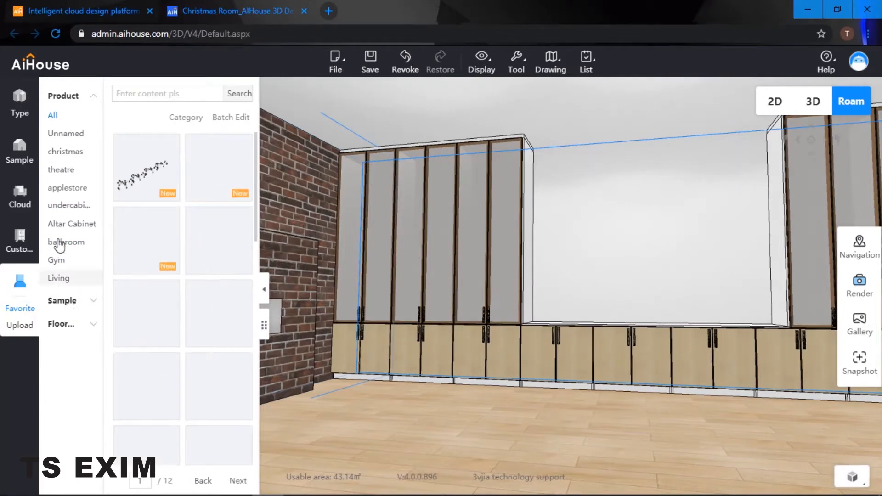
click(77, 152)
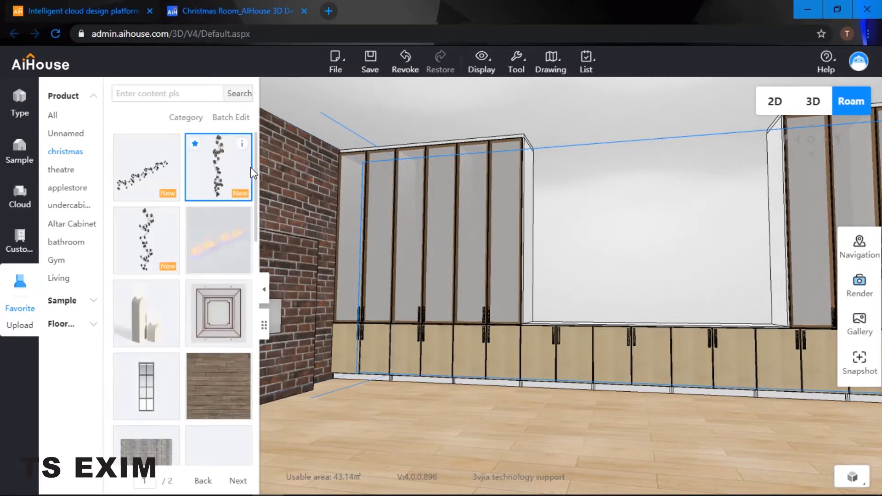
drag(259, 171, 233, 478)
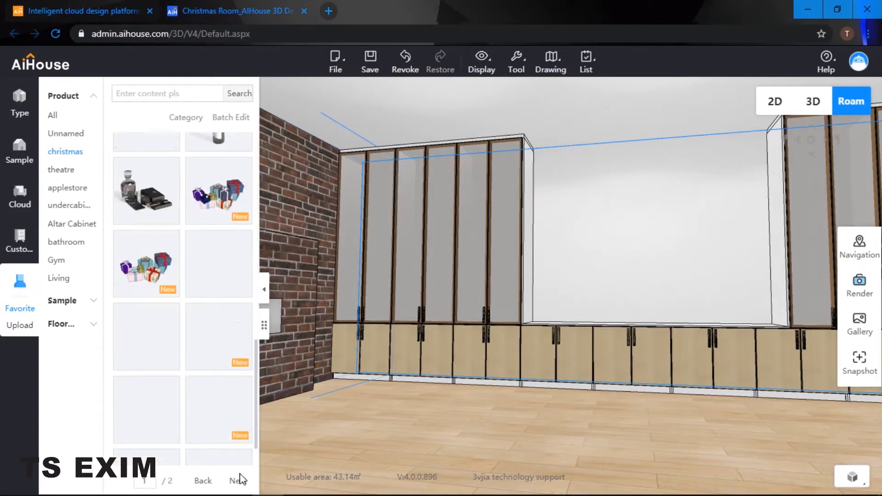
click(237, 481)
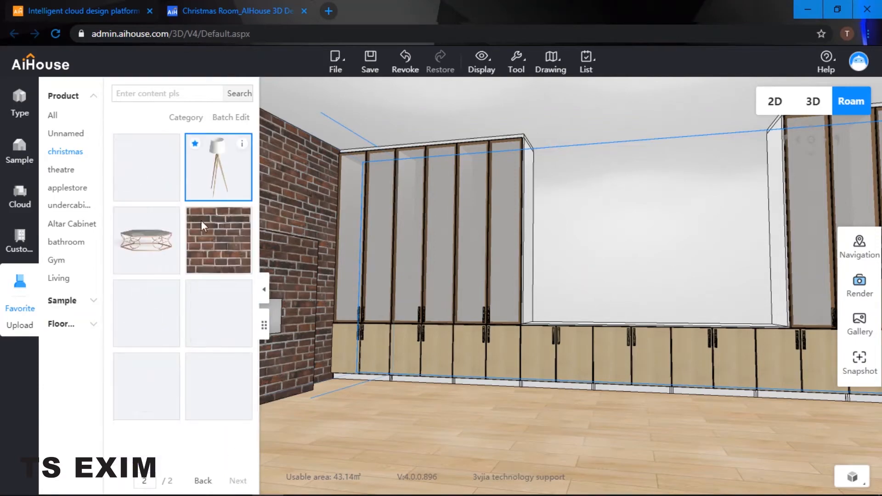
click(200, 220)
click(617, 224)
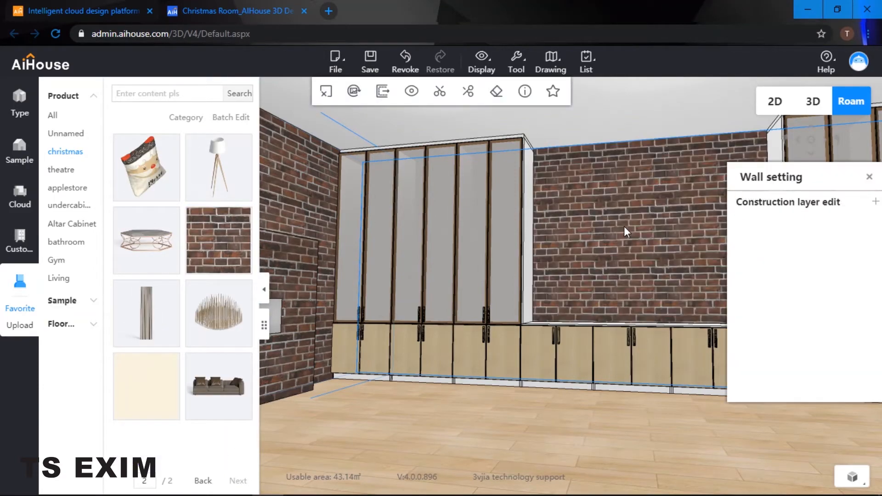
Step: Apply the white brick texture from the christmas favourites to the wall around the entrance door and the two adjoining wall faces
drag(610, 250, 579, 252)
drag(710, 255, 528, 255)
click(202, 486)
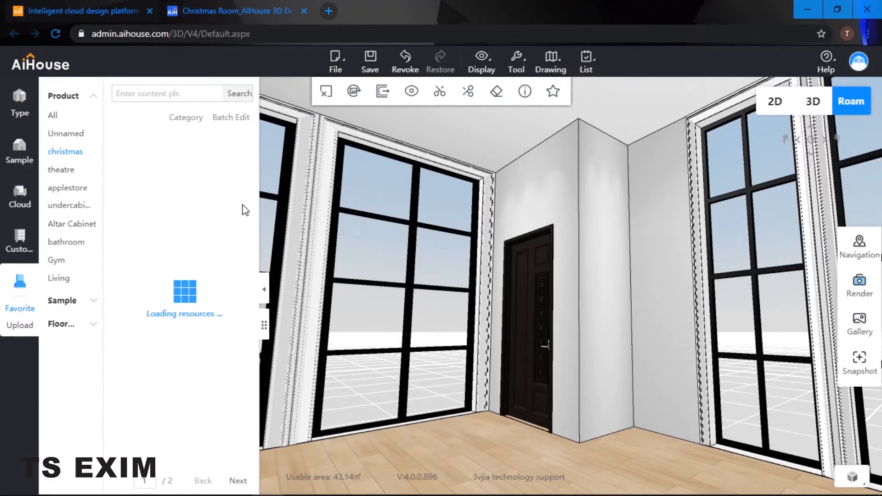
scroll(253, 252, down, 3)
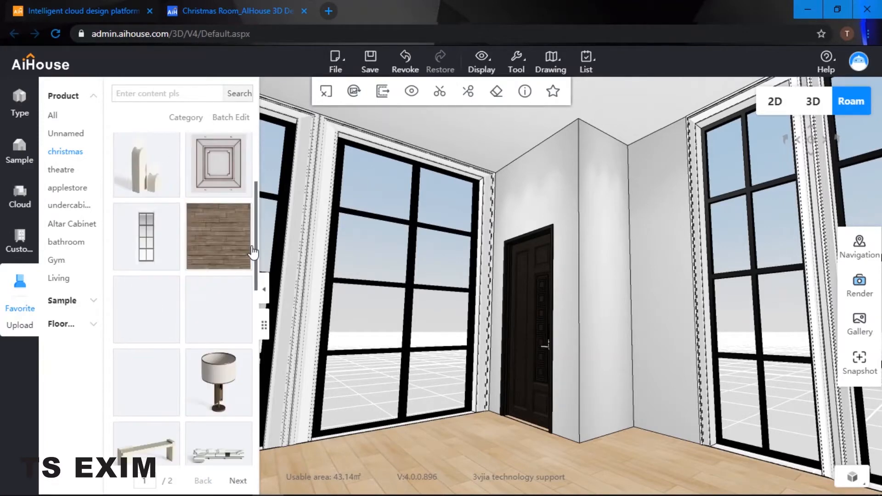
scroll(253, 251, down, 5)
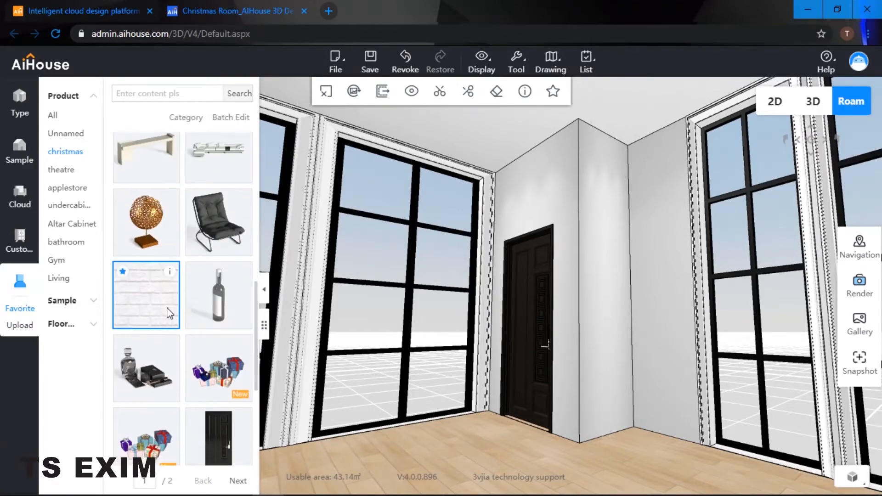
click(170, 313)
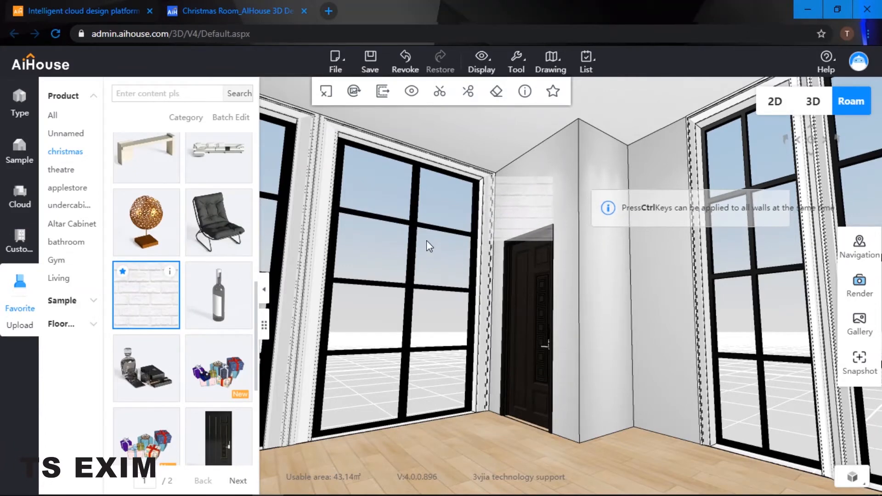
click(430, 246)
click(163, 296)
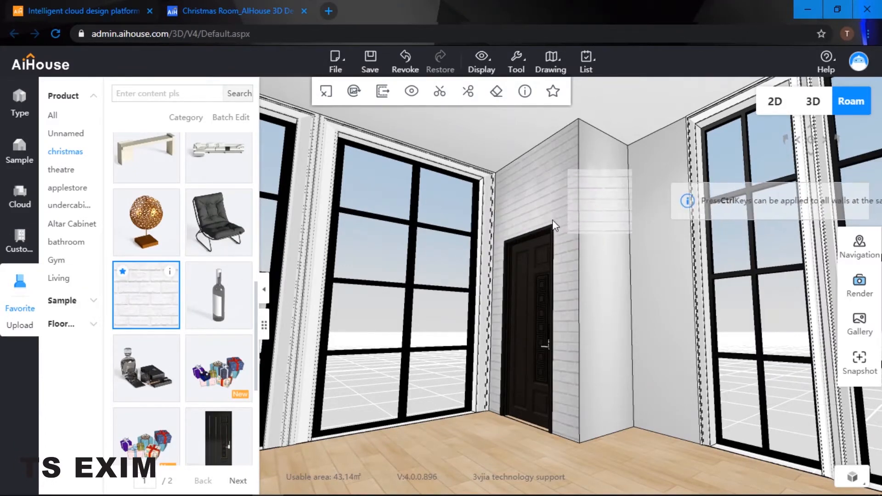
click(157, 296)
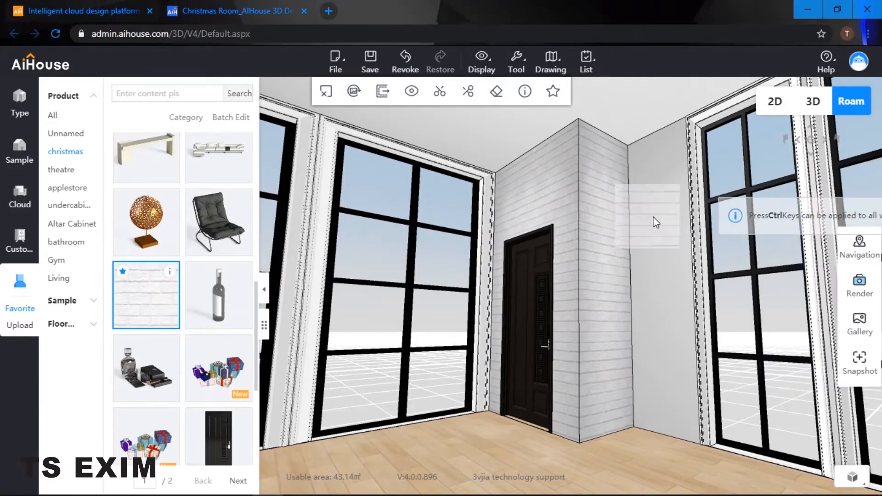
click(655, 216)
drag(611, 260, 846, 232)
drag(616, 244, 373, 237)
drag(618, 248, 390, 234)
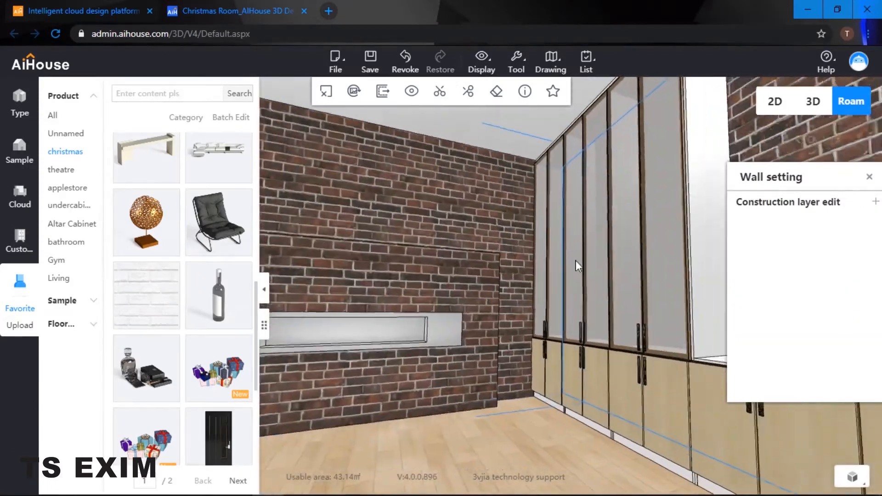
Step: Look around the room to check the brick textures on the walls beside and between the tall cabinets, and dismiss the wall settings
drag(577, 264, 390, 226)
drag(615, 232, 427, 221)
drag(614, 228, 437, 243)
drag(631, 183, 642, 248)
drag(406, 196, 615, 193)
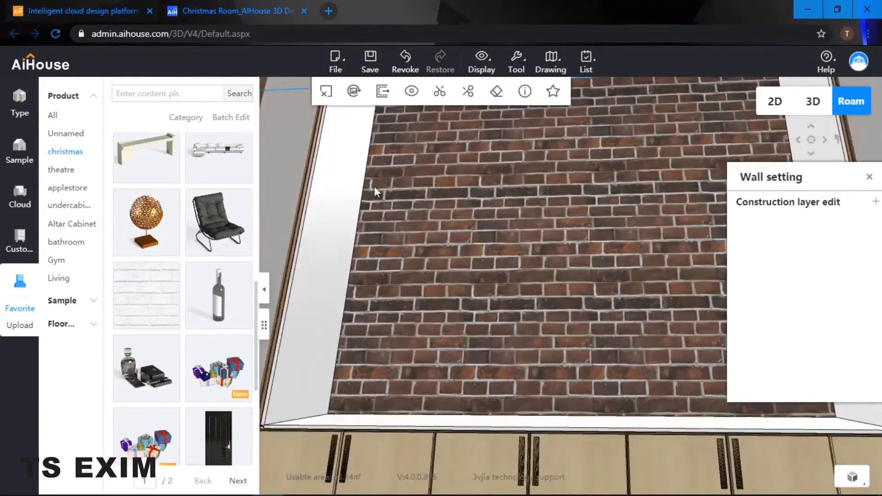
drag(374, 188, 570, 197)
drag(376, 230, 552, 203)
click(869, 178)
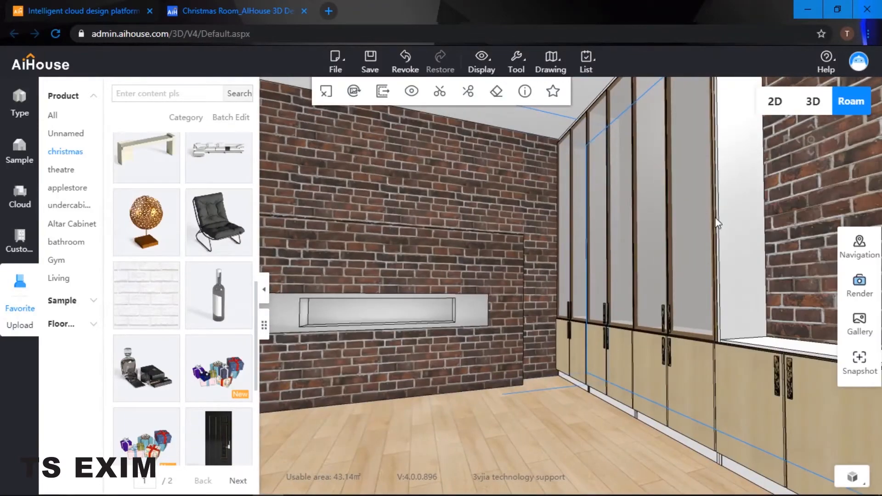
Step: Apply the wood plank texture from the christmas favourites to the back face of the recessed niche in the dark brick wall
drag(462, 229, 566, 192)
key(q)
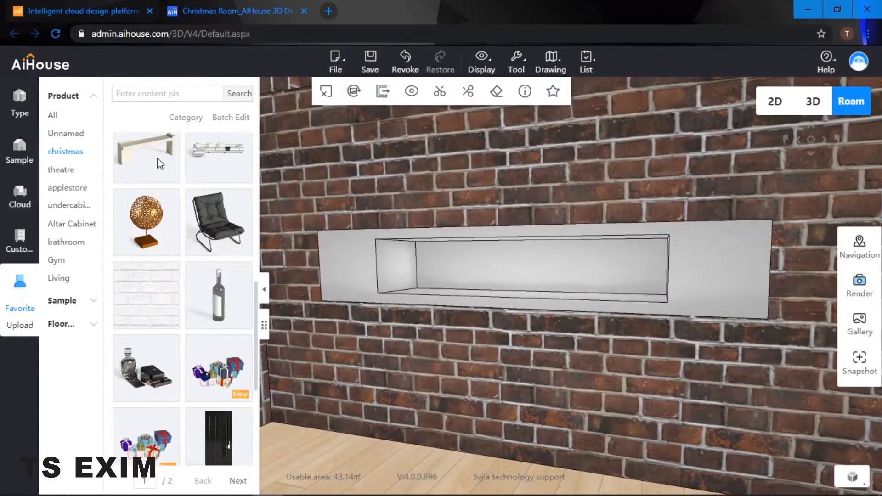
scroll(152, 297, up, 5)
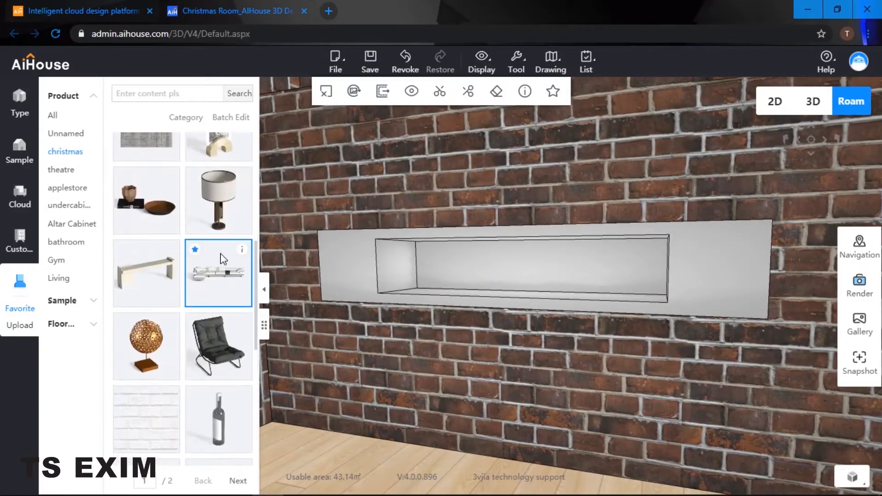
drag(240, 168, 624, 299)
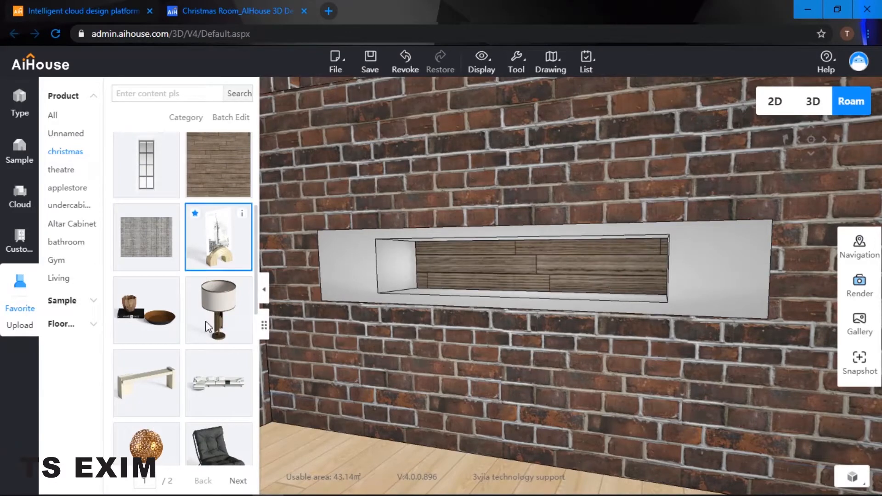
Step: Browse the remaining christmas favourites and open the Plain color wallpapers in the public cloud library
scroll(203, 285, down, 10)
click(237, 481)
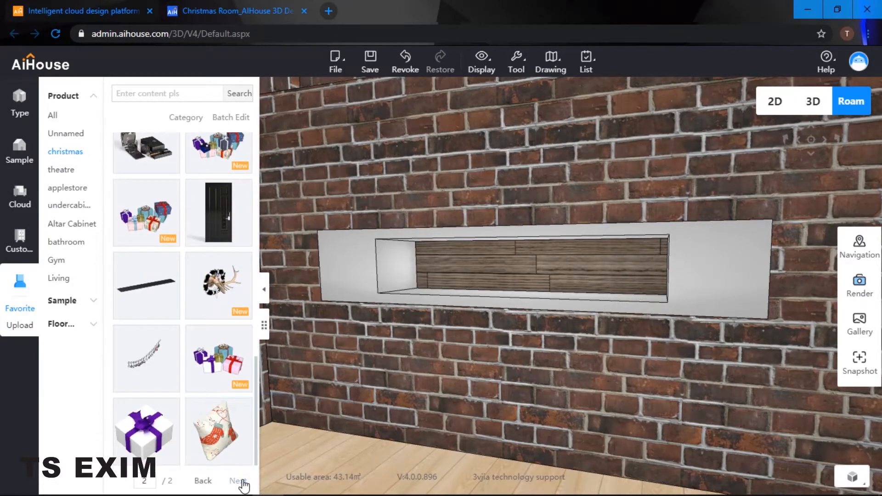
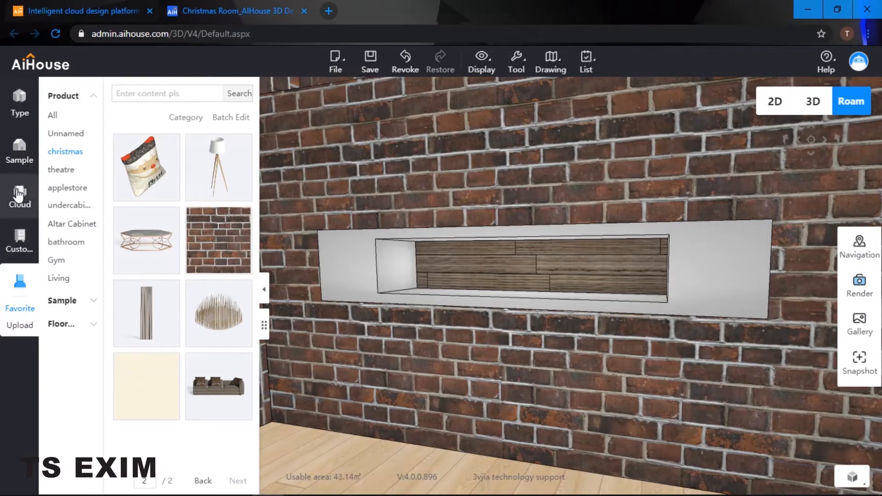
click(22, 209)
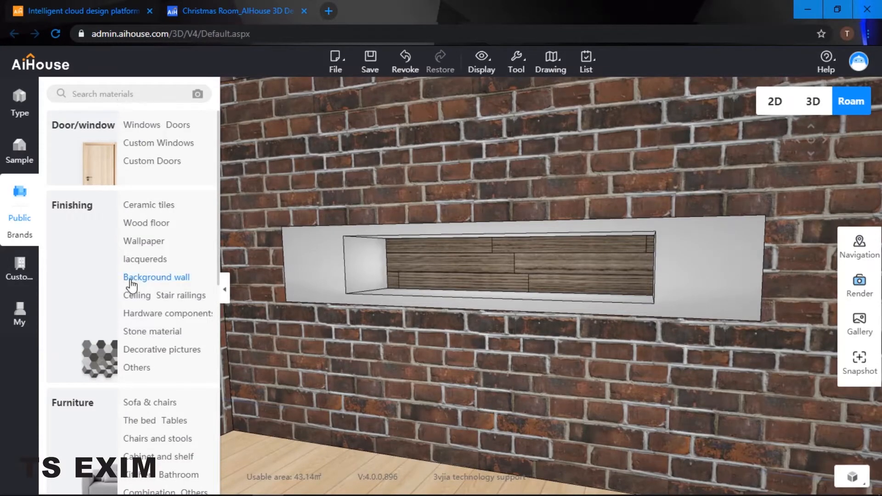
scroll(132, 287, down, 5)
scroll(123, 365, up, 5)
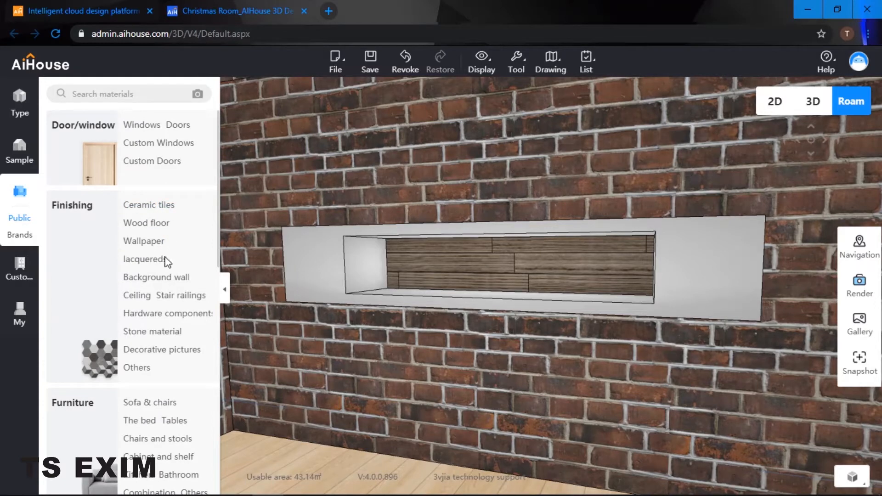
click(156, 240)
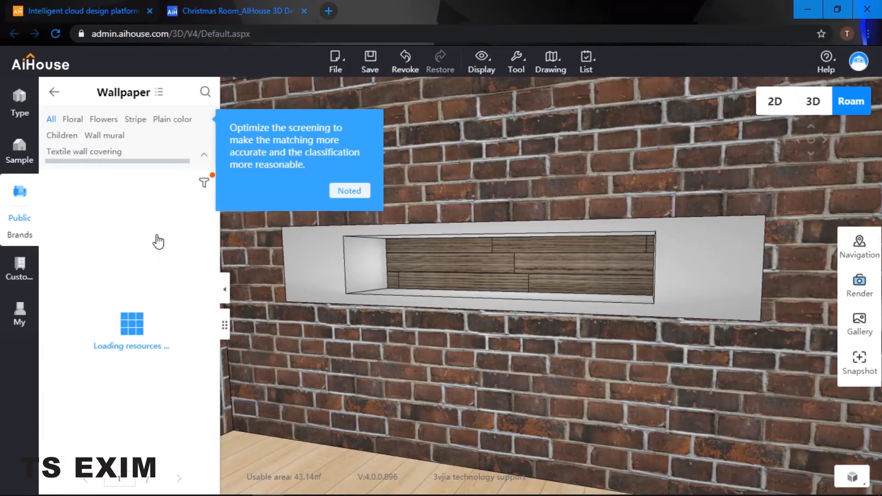
click(349, 195)
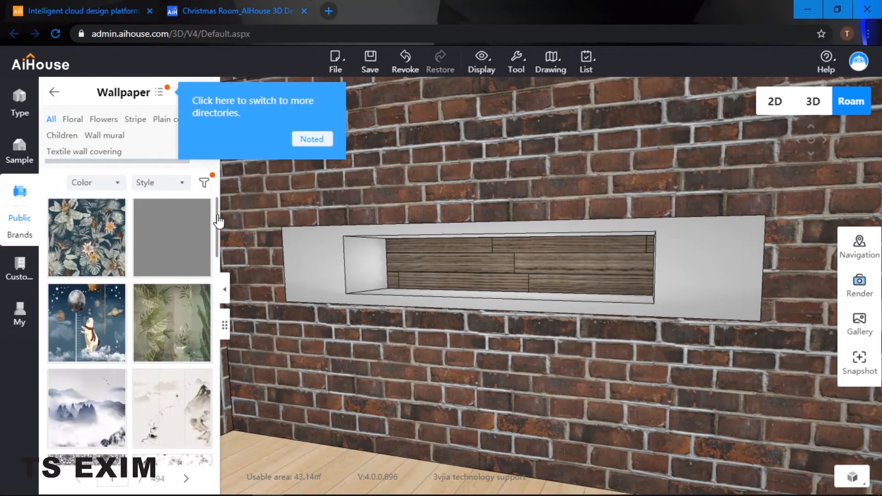
click(311, 139)
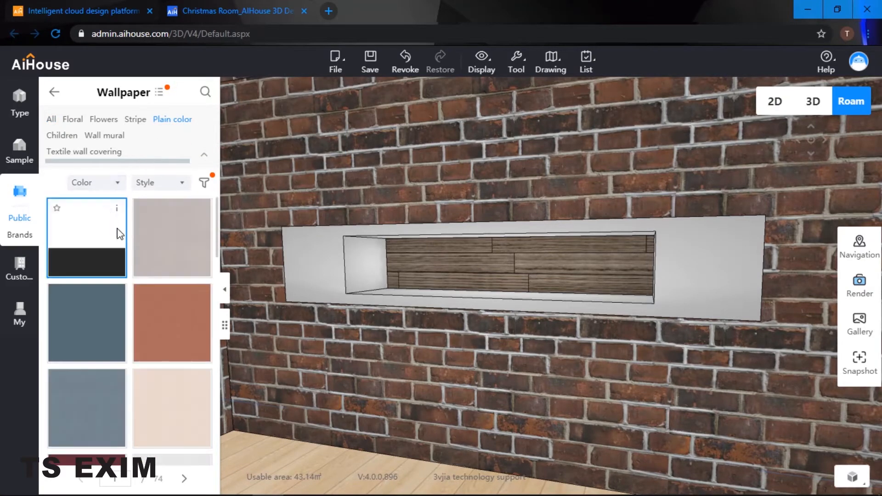
Step: Search the public cloud library for "black", clear the search and return to the wallpapers
click(205, 92)
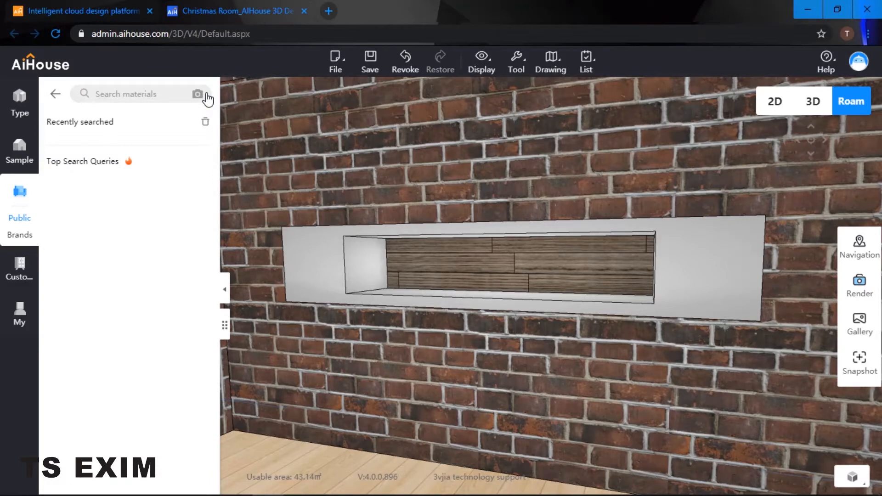
click(119, 94)
text(black)
key(Return)
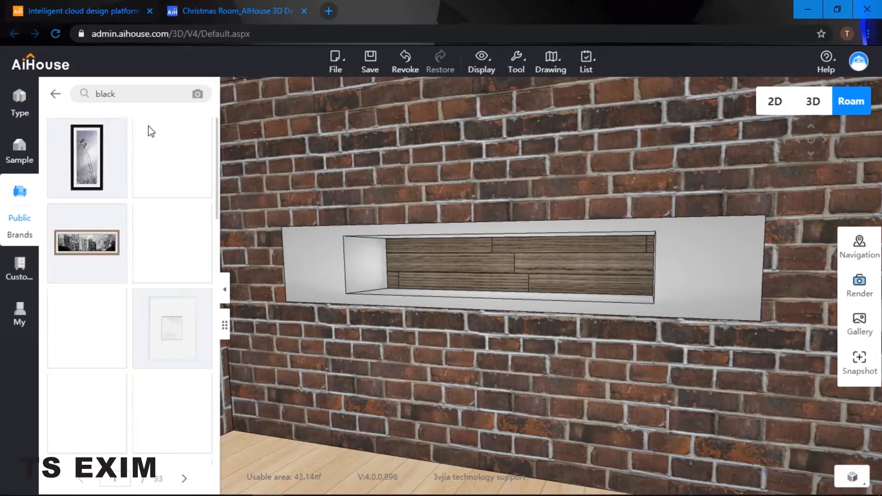
double_click(119, 95)
key(BackSpace)
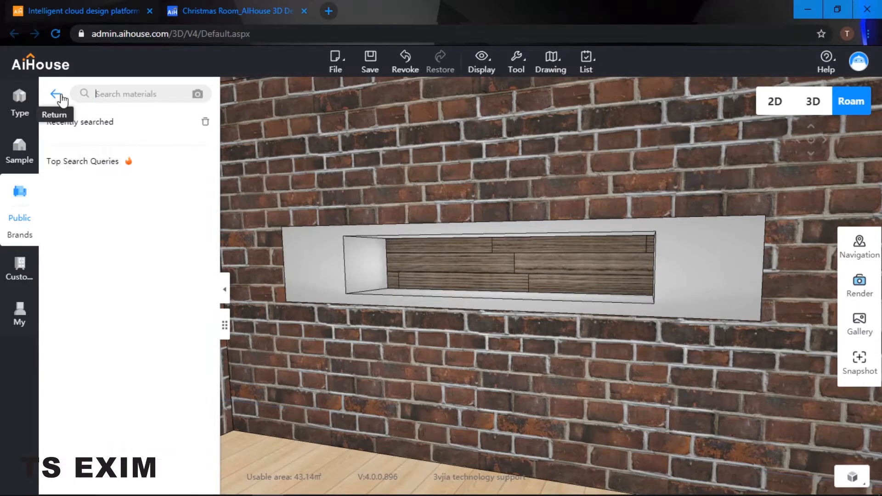
click(60, 98)
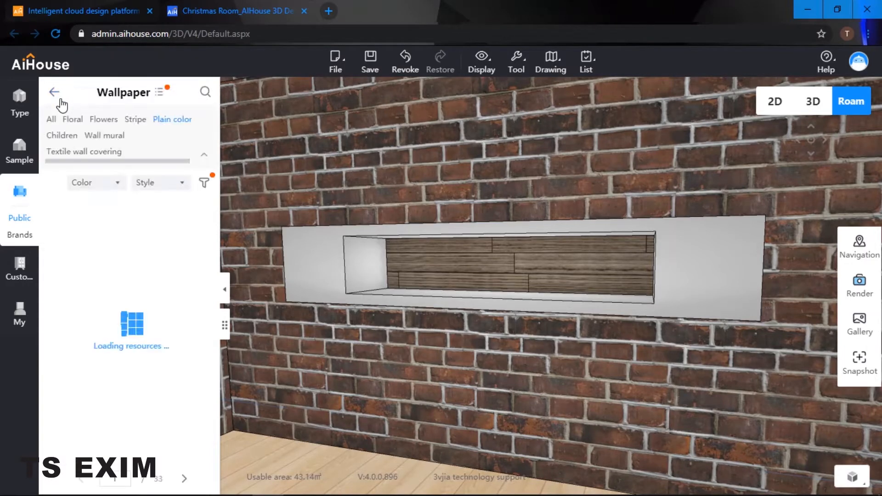
Step: Check the wallpaper filter options and filter the Plain color wallpapers by the color Black
click(205, 184)
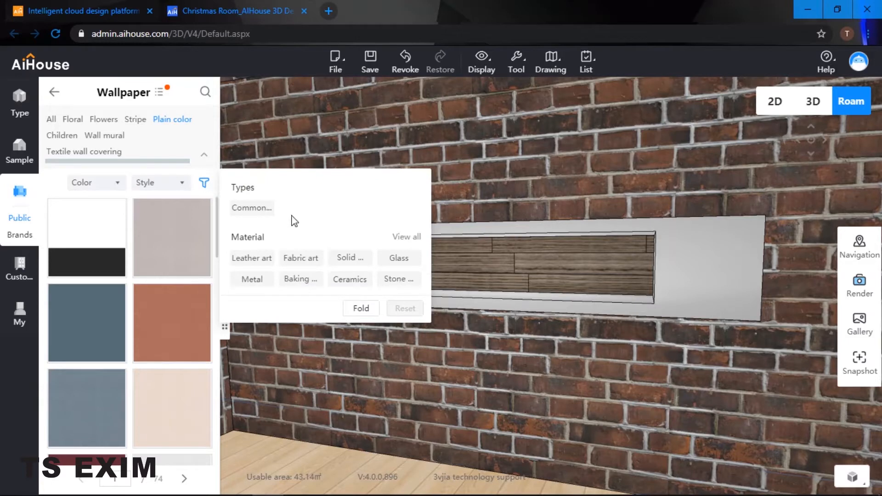
click(404, 238)
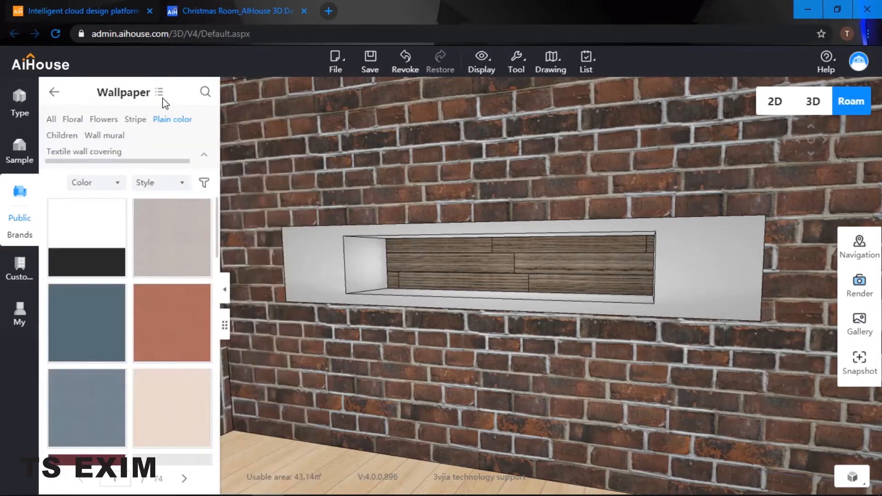
mouse_move(161, 99)
click(170, 187)
click(122, 188)
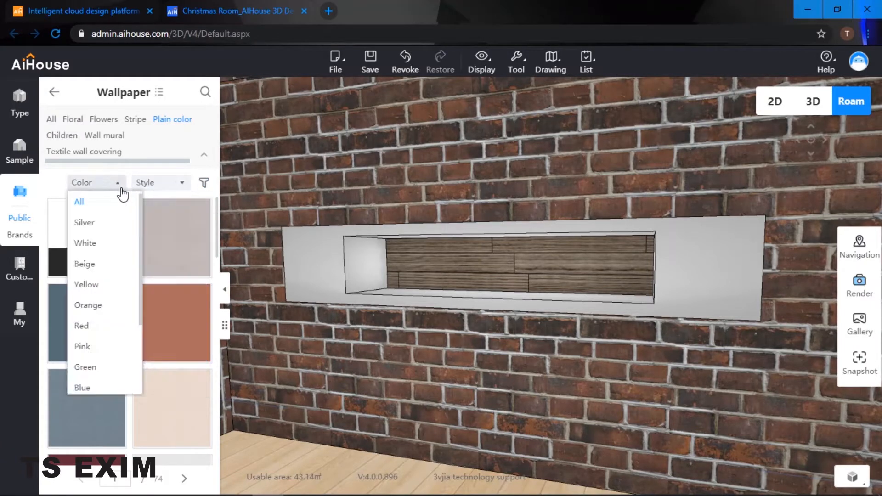
scroll(108, 333, down, 3)
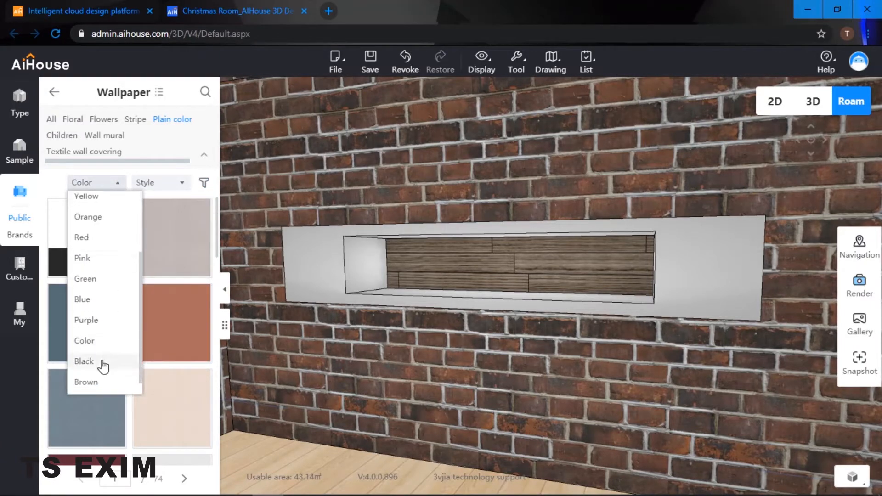
click(101, 367)
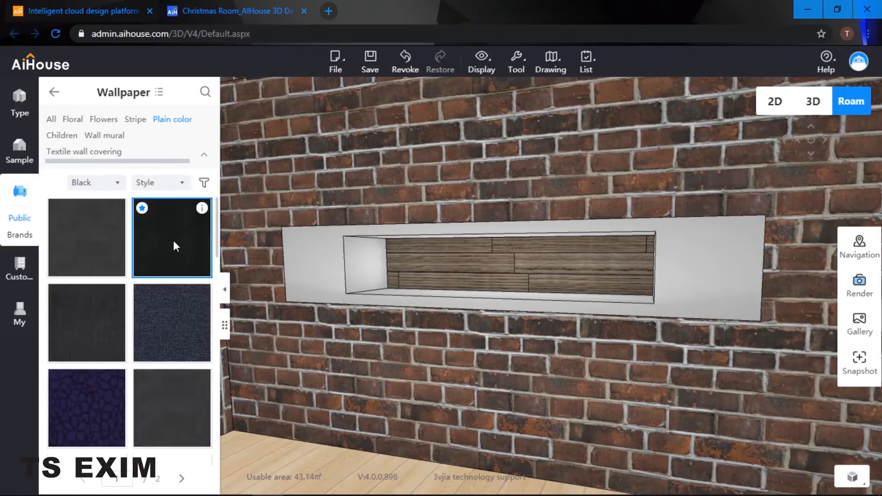
Step: Apply the darkest plain black wallpaper to the back face, both ends, bottom and top of the recessed niche in the brick wall
drag(164, 249, 413, 276)
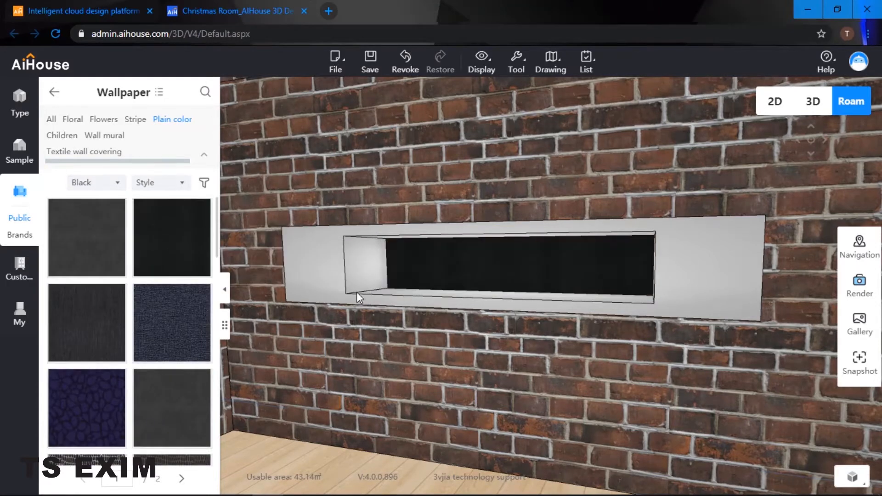
drag(191, 264, 354, 262)
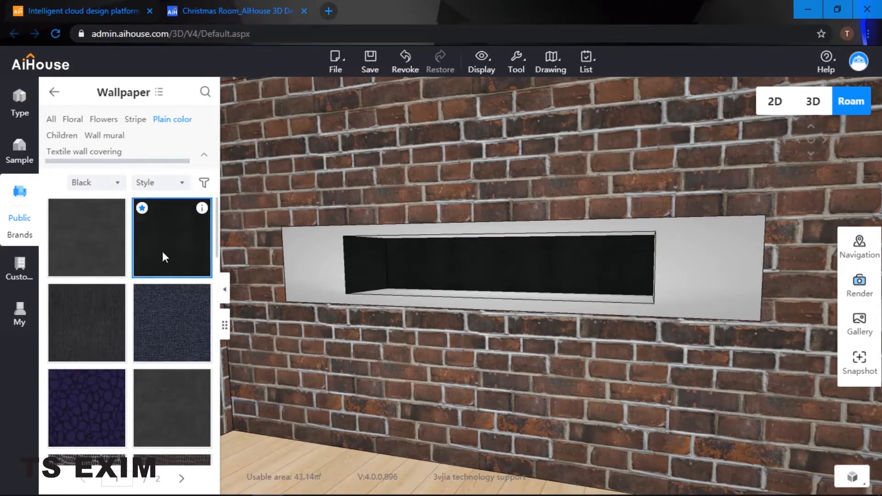
drag(218, 263, 387, 294)
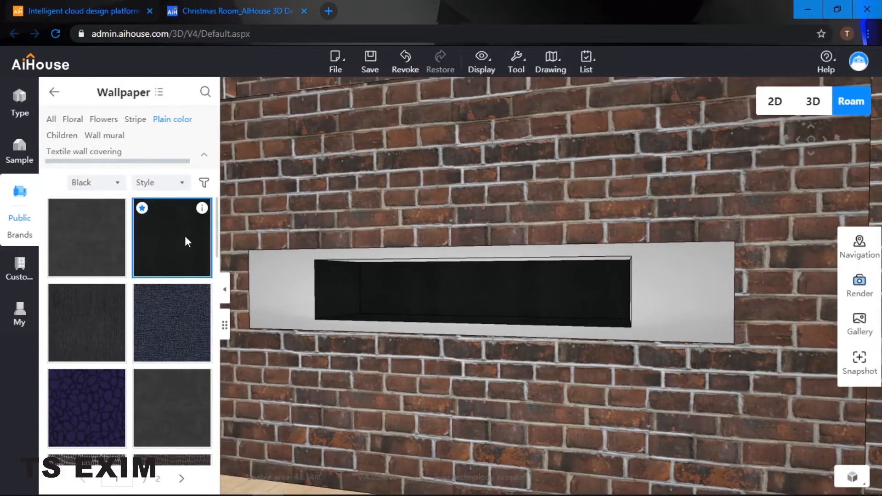
drag(186, 239, 388, 260)
drag(150, 249, 421, 298)
key(a)
drag(708, 308, 275, 331)
drag(180, 250, 511, 257)
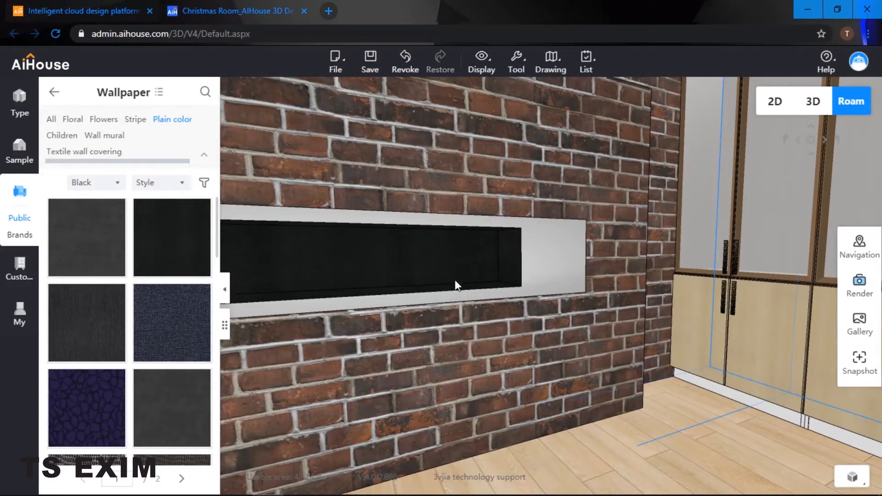
Step: Place the flame model from the christmas favourites inside the black niche as a fireplace
drag(454, 281, 294, 277)
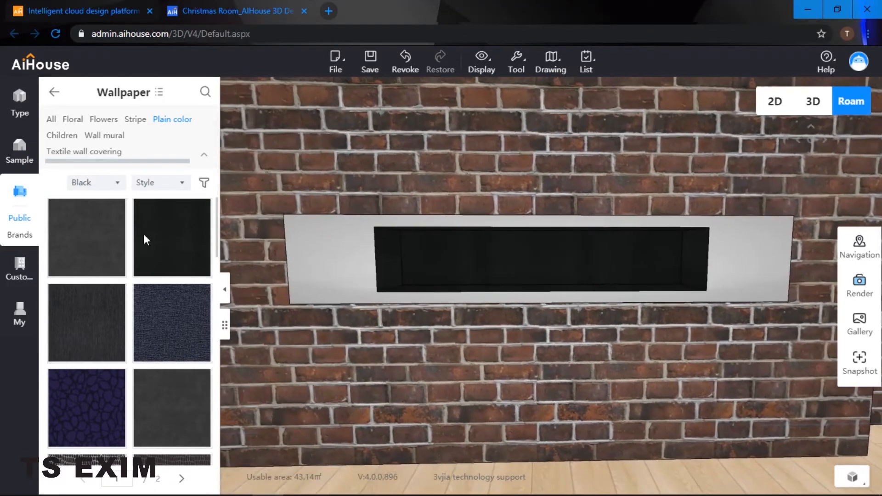
click(21, 310)
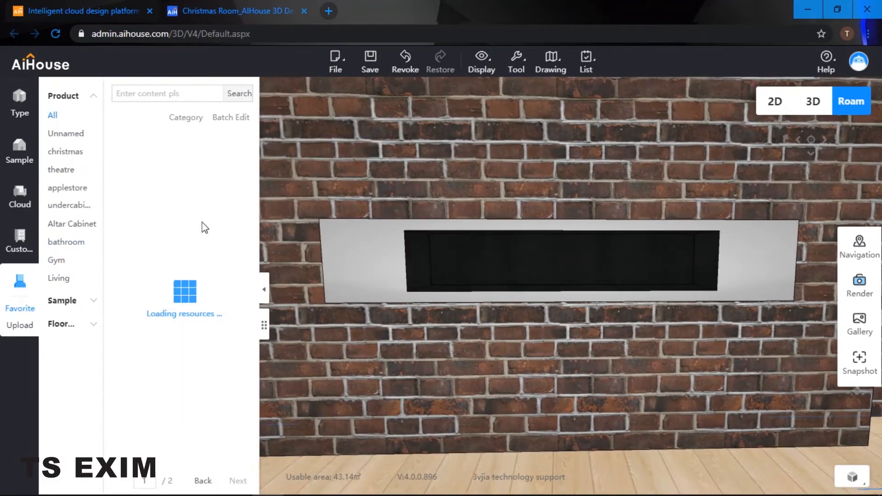
click(76, 153)
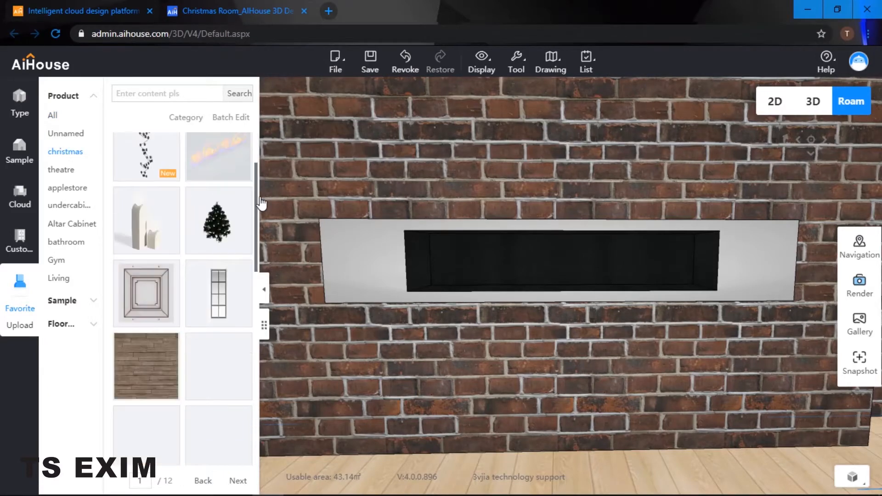
click(235, 240)
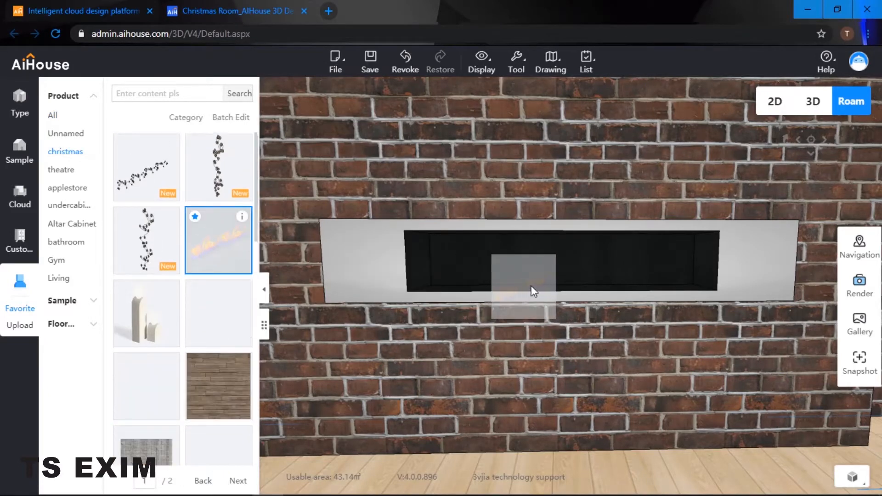
click(537, 290)
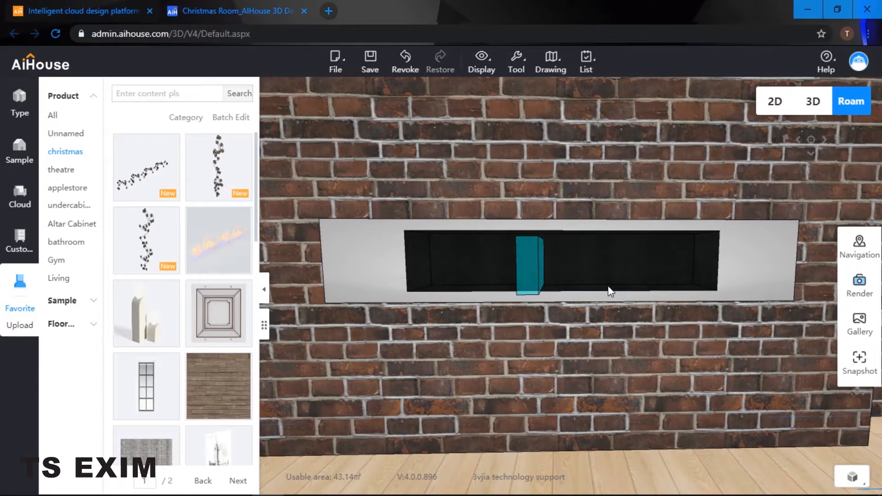
scroll(615, 296, up, 3)
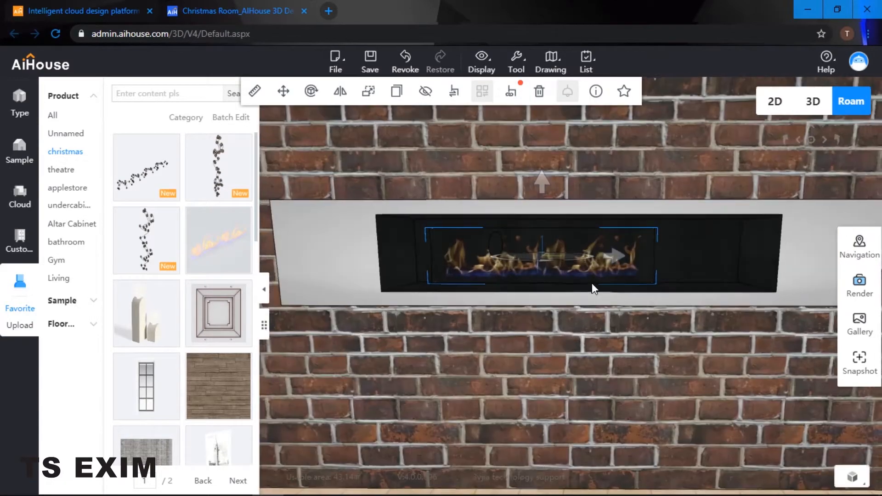
Step: Stretch the flame model to a width of about 1305 so that it reaches the right end of the niche
drag(592, 289, 483, 313)
drag(463, 422, 457, 442)
drag(549, 399, 588, 136)
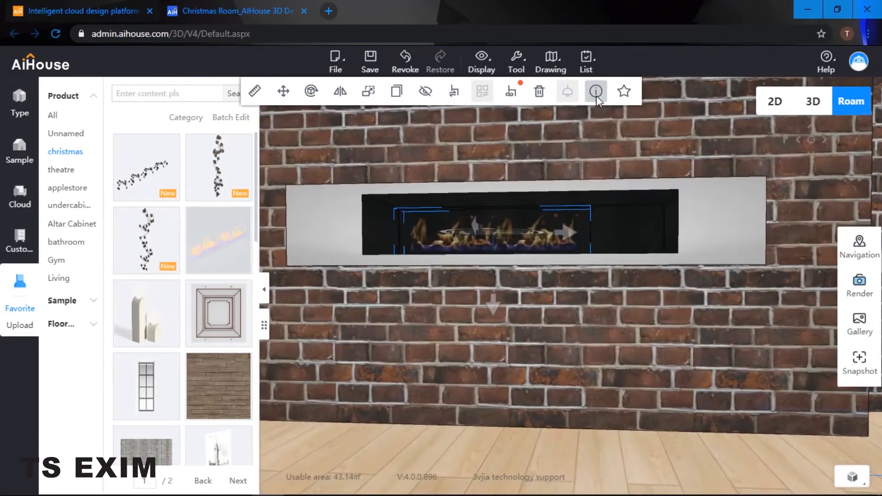
click(869, 178)
drag(712, 213, 633, 283)
scroll(634, 283, up, 3)
click(630, 279)
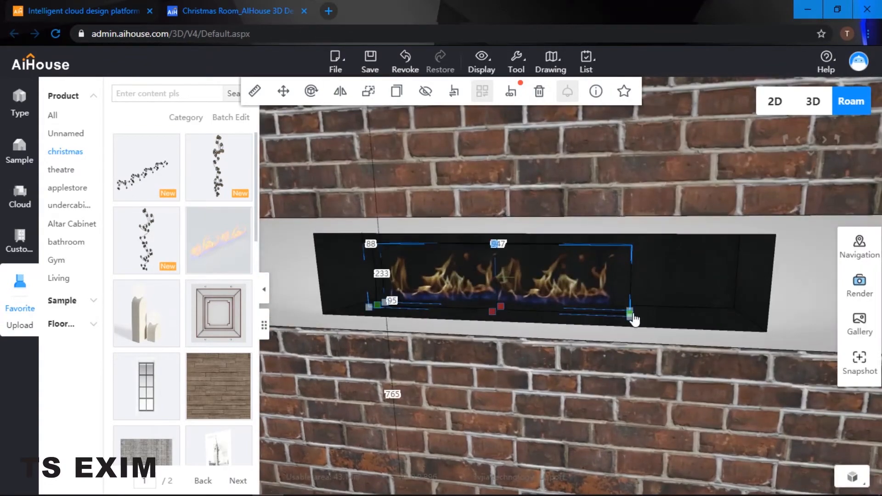
drag(678, 315, 488, 334)
scroll(487, 333, up, 3)
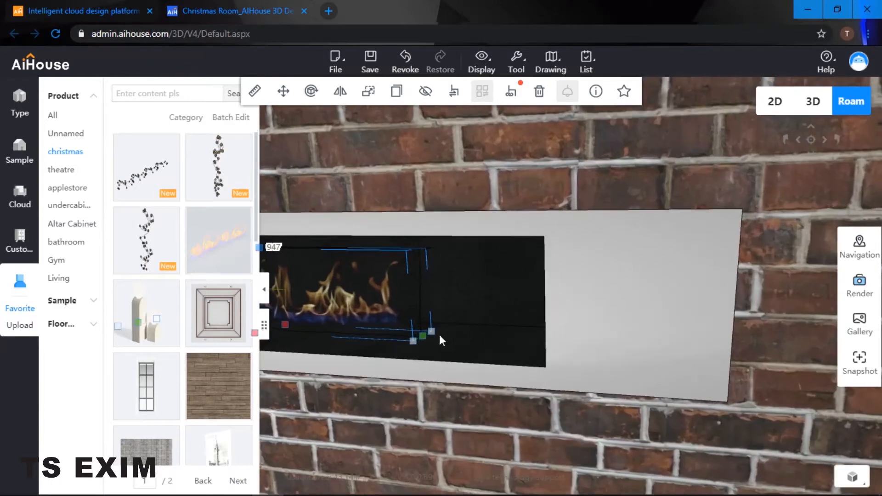
drag(422, 337, 552, 352)
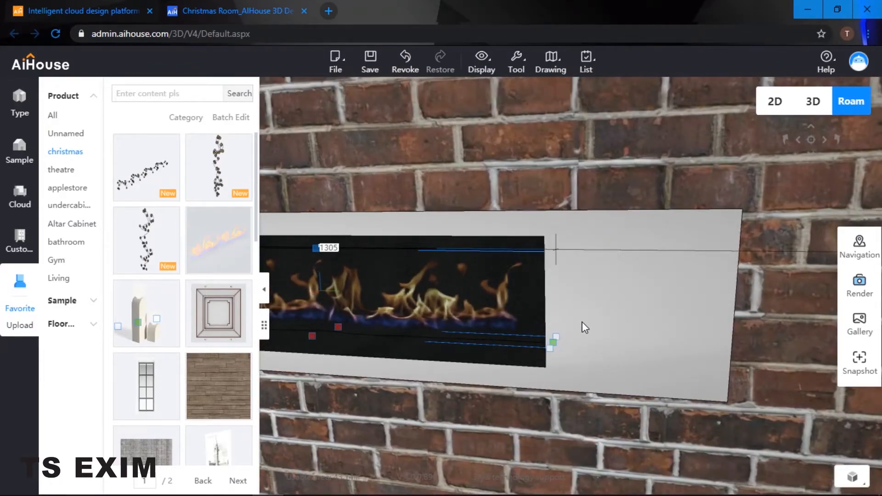
Step: Move the flame model slightly toward the left end of the black niche
drag(583, 322, 661, 297)
scroll(530, 313, down, 4)
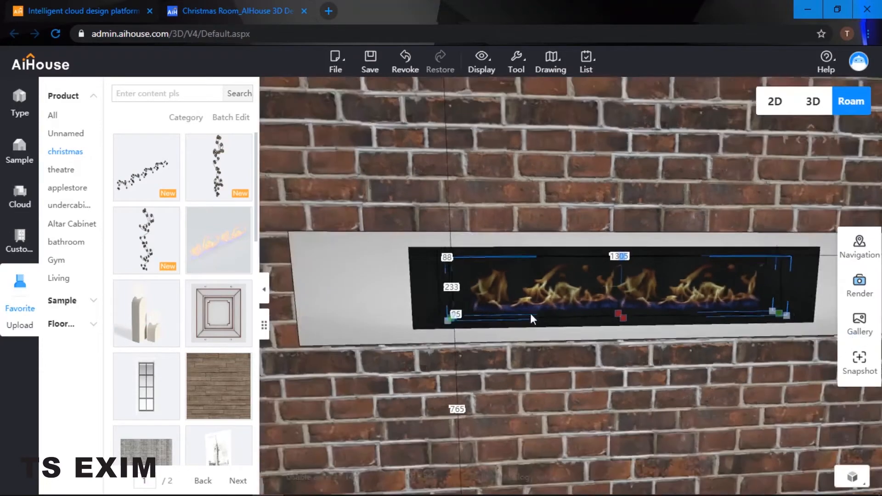
drag(577, 313, 545, 292)
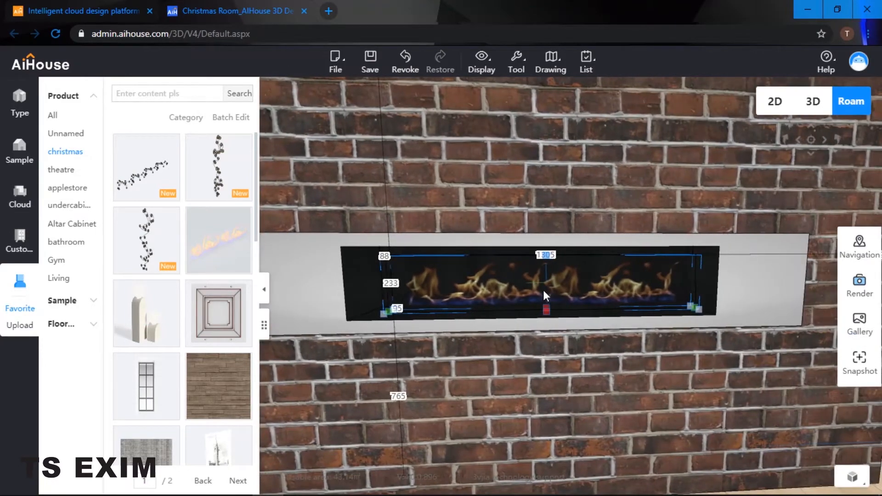
click(516, 285)
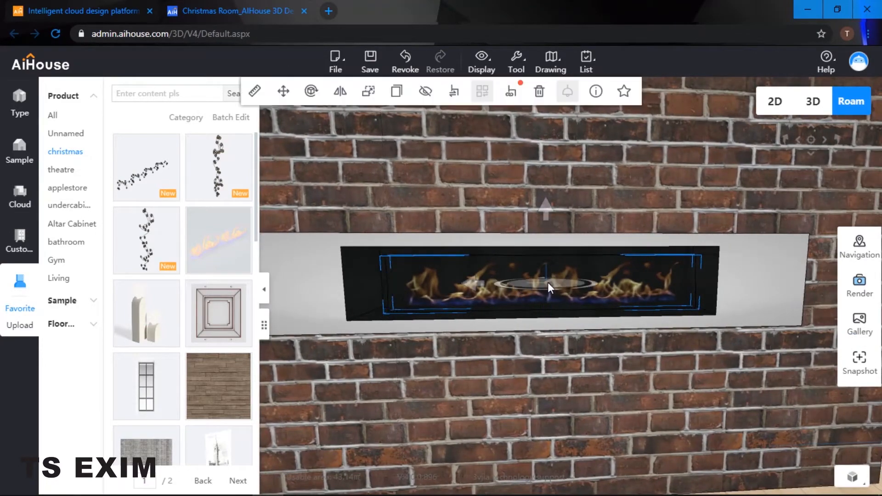
drag(473, 283, 454, 285)
Step: Stretch the right end of the flame model past the niche's right edge to a width of about 1489
right_drag(454, 285, 470, 283)
scroll(470, 288, up, 3)
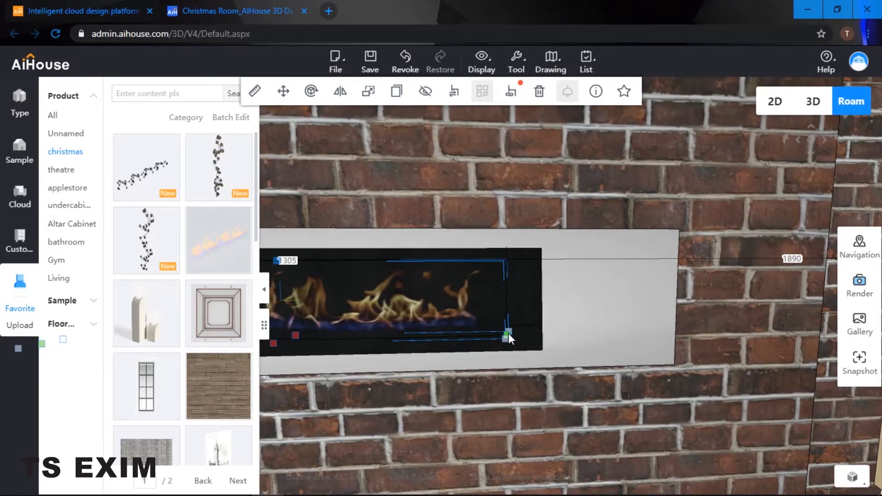
drag(508, 333, 569, 337)
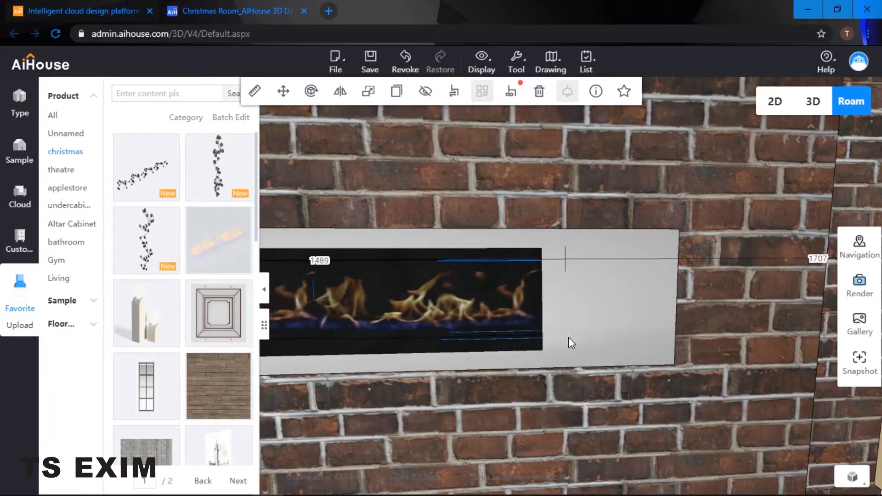
scroll(568, 338, down, 5)
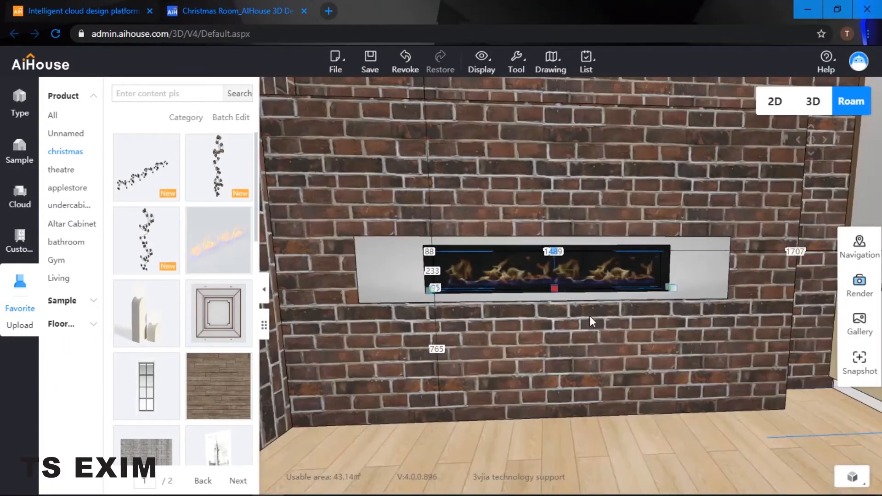
scroll(615, 363, down, 2)
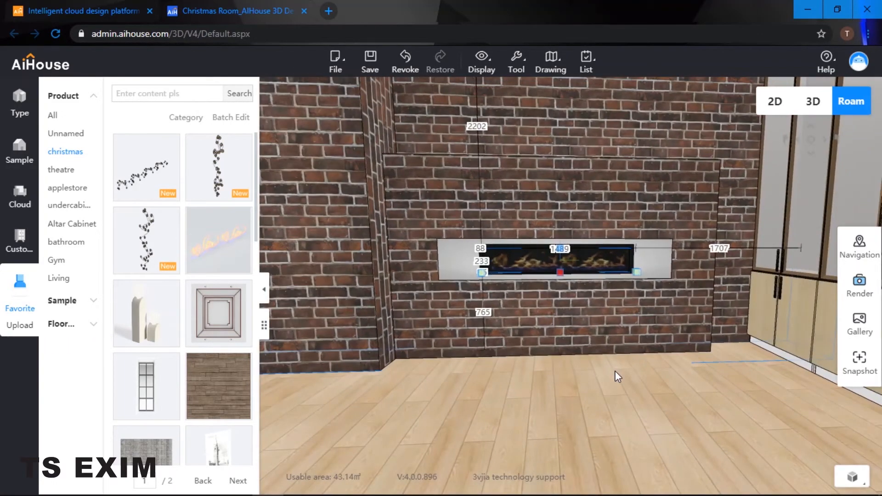
click(590, 390)
Step: Stretch the left end of the flame model to the niche's left edge for a width of about 1536
scroll(551, 321, up, 3)
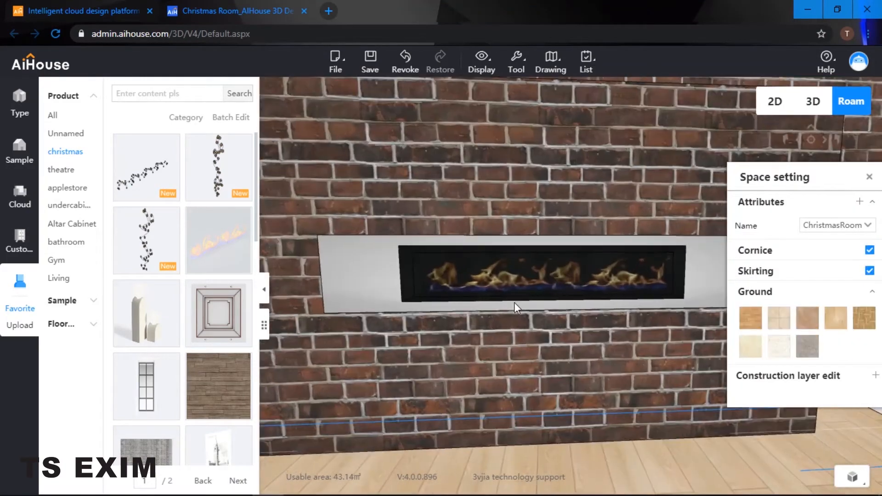
click(498, 277)
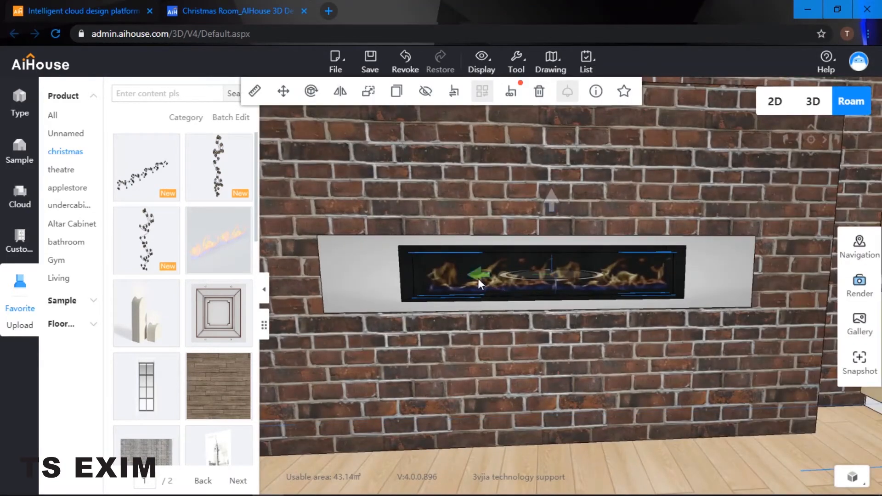
click(478, 278)
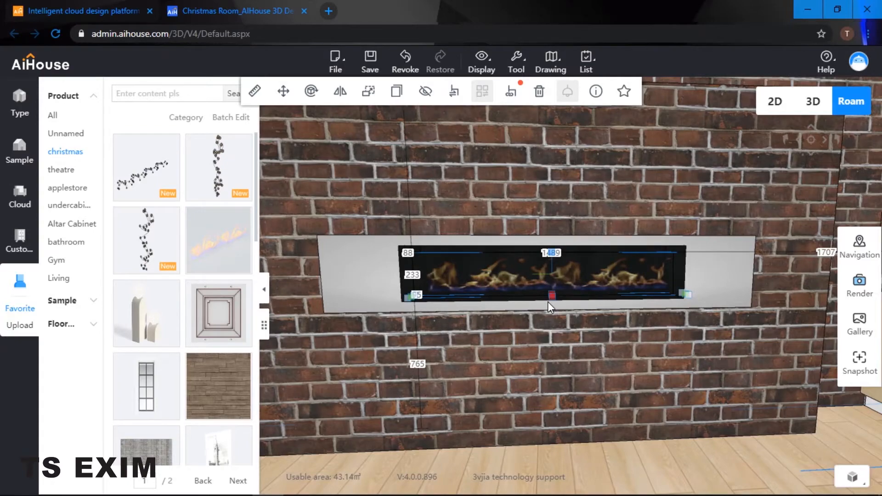
scroll(548, 302, up, 5)
right_drag(548, 304, 495, 377)
scroll(590, 326, down, 3)
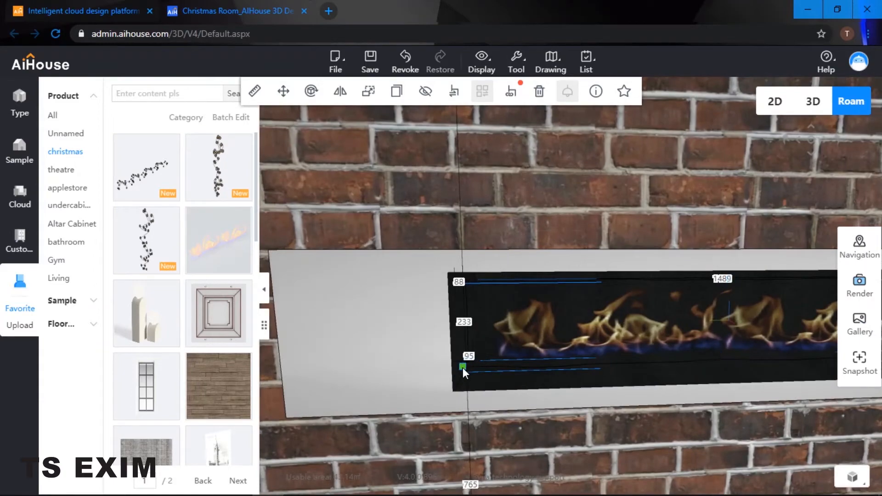
drag(462, 368, 445, 367)
scroll(618, 187, down, 6)
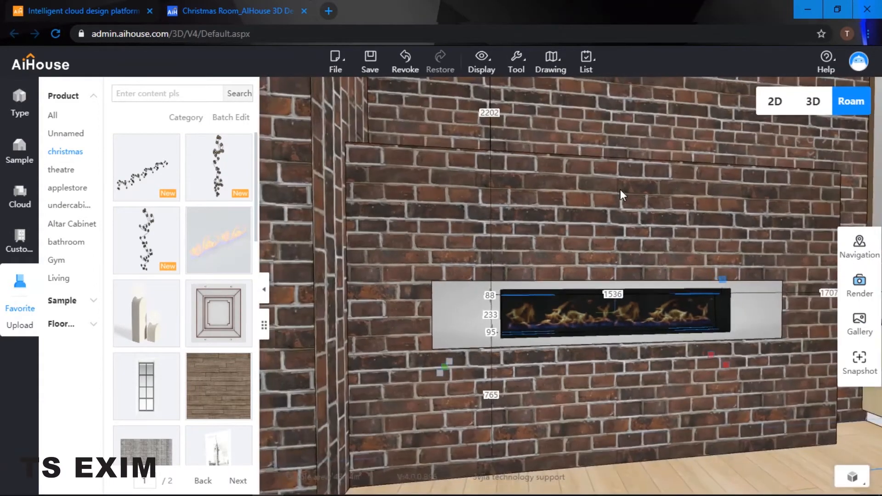
click(621, 189)
Step: Apply the brown wood plank texture from the christmas favourites to the grey surround of the fireplace
scroll(677, 214, down, 3)
right_drag(677, 213, 613, 239)
scroll(618, 251, up, 3)
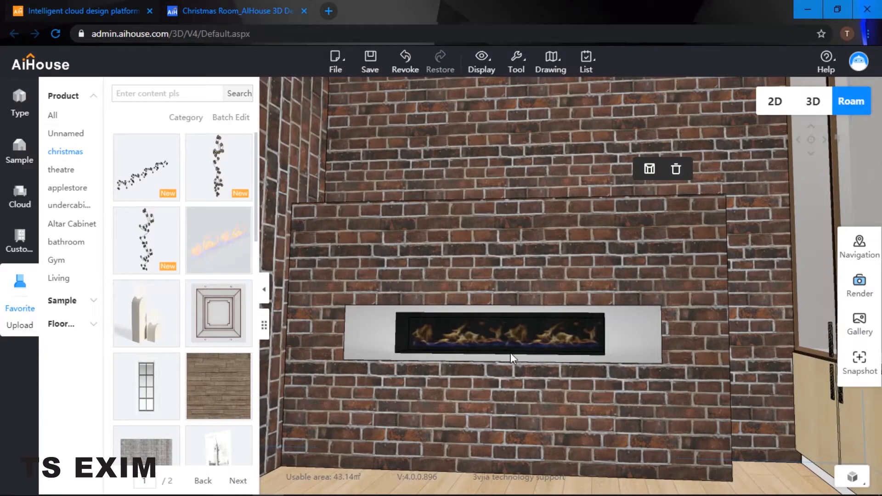
click(225, 381)
click(407, 356)
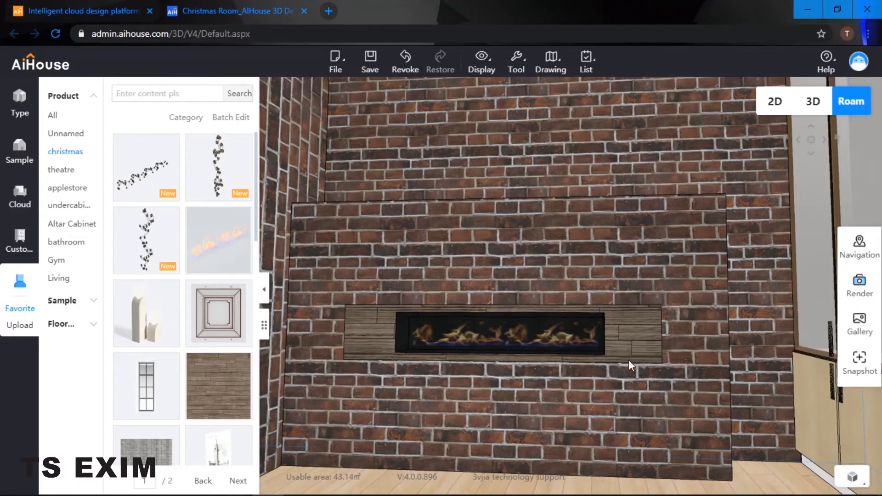
Step: Place the black air outlet from the christmas favourites against the brick wall below the fireplace
drag(629, 360, 535, 346)
scroll(616, 376, down, 2)
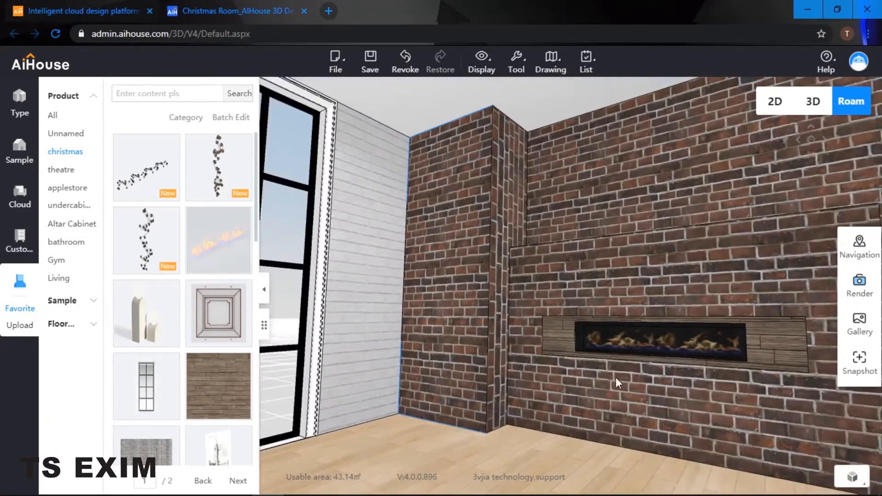
drag(616, 377, 652, 423)
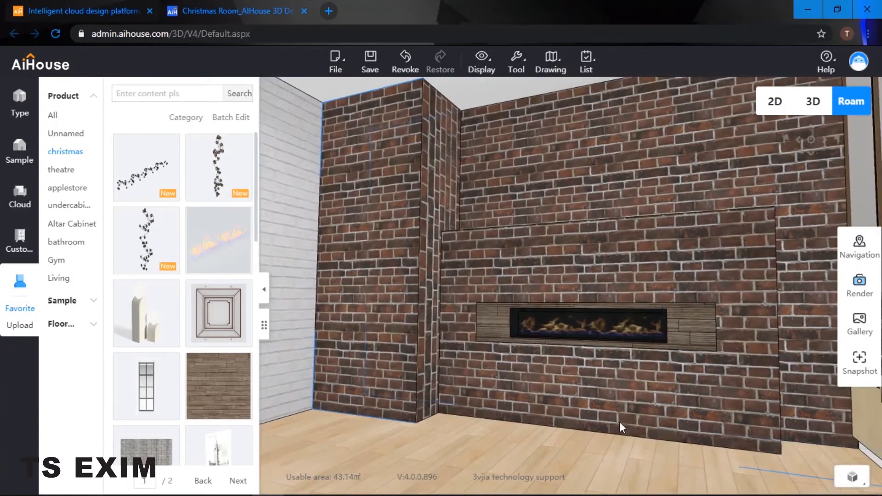
scroll(188, 362, down, 10)
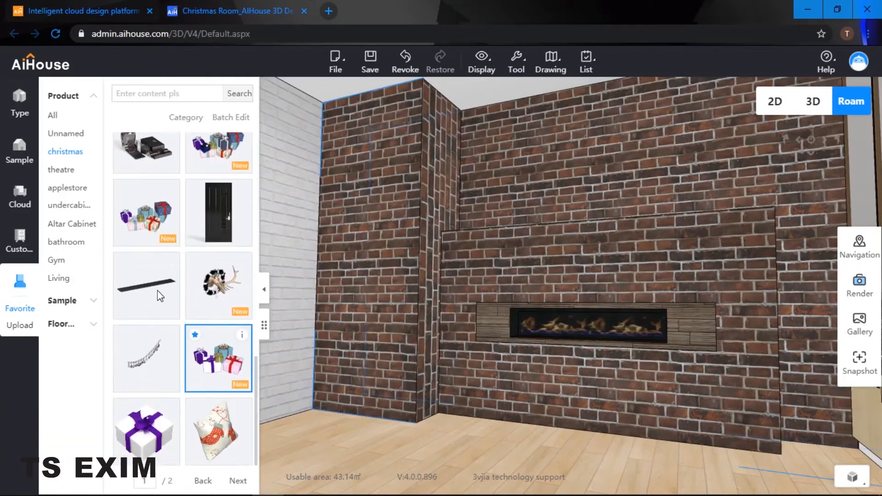
click(577, 374)
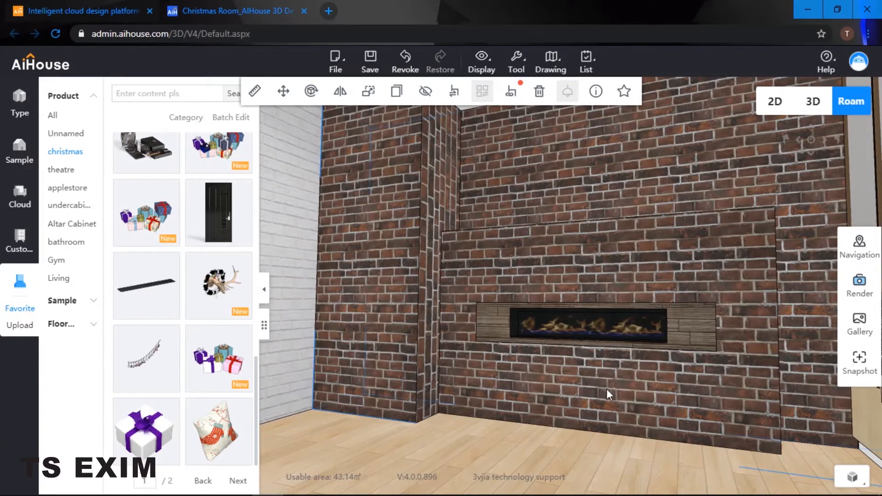
key(ctrl+z)
click(560, 386)
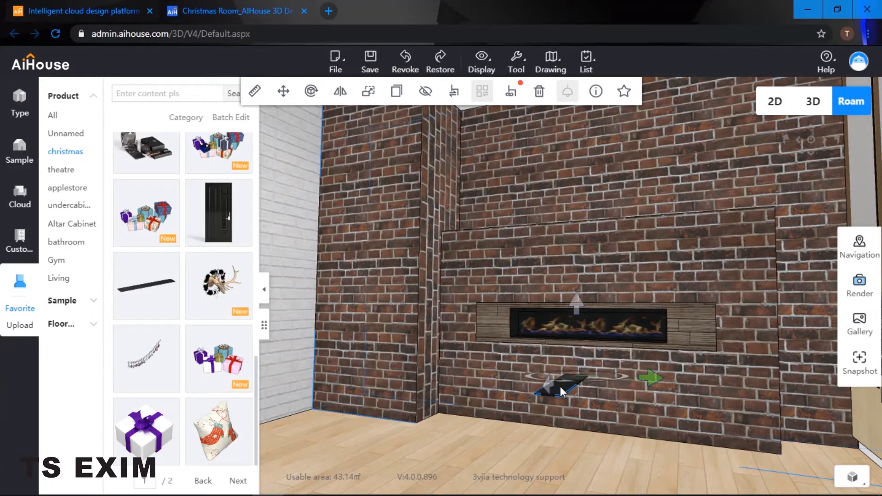
Step: Rotate the black air outlet about its vertical axis so that it runs parallel to the fireplace wall
right_drag(550, 382, 576, 403)
scroll(575, 403, up, 2)
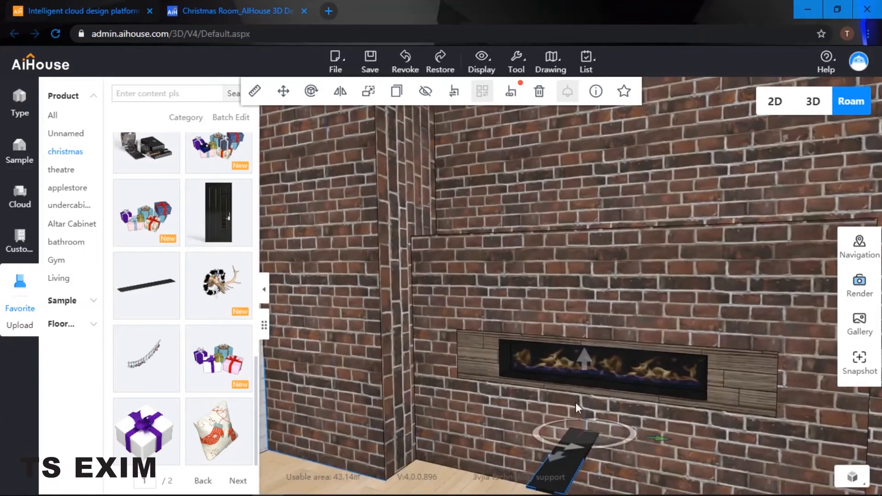
drag(538, 434, 594, 445)
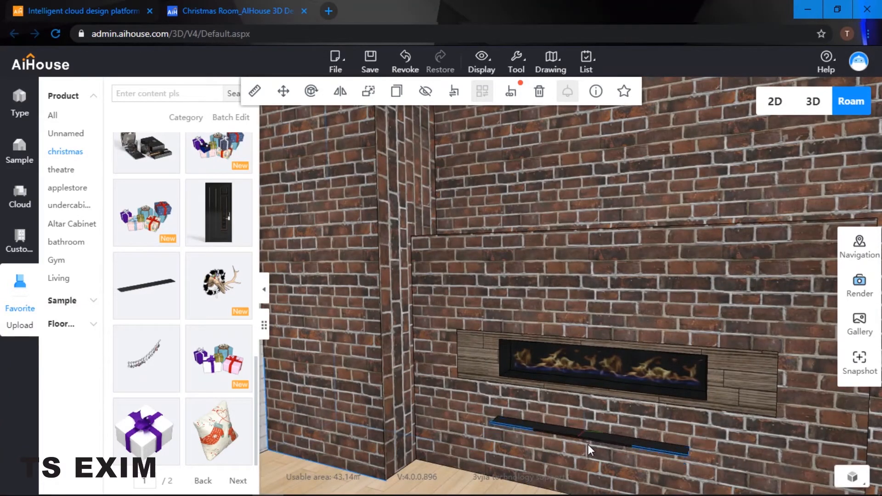
Step: Tilt the black air outlet upright so that its wide face lies flat against the brick wall
click(588, 444)
click(578, 425)
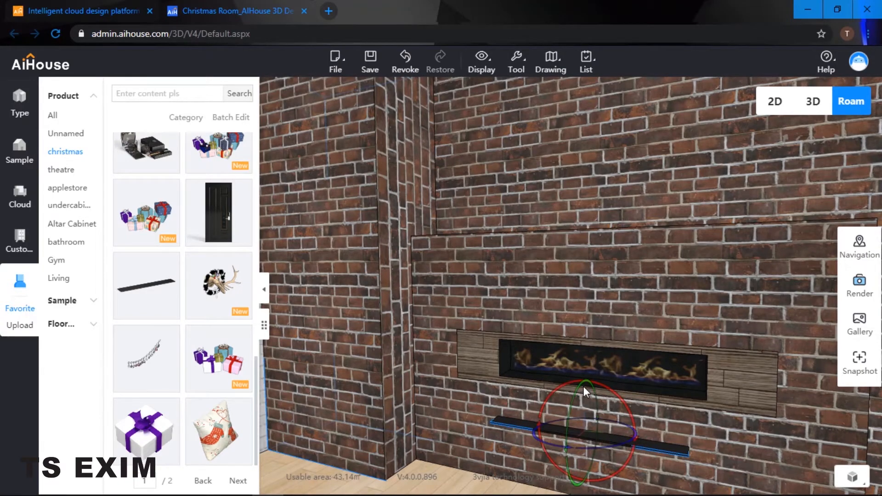
right_drag(584, 387, 484, 374)
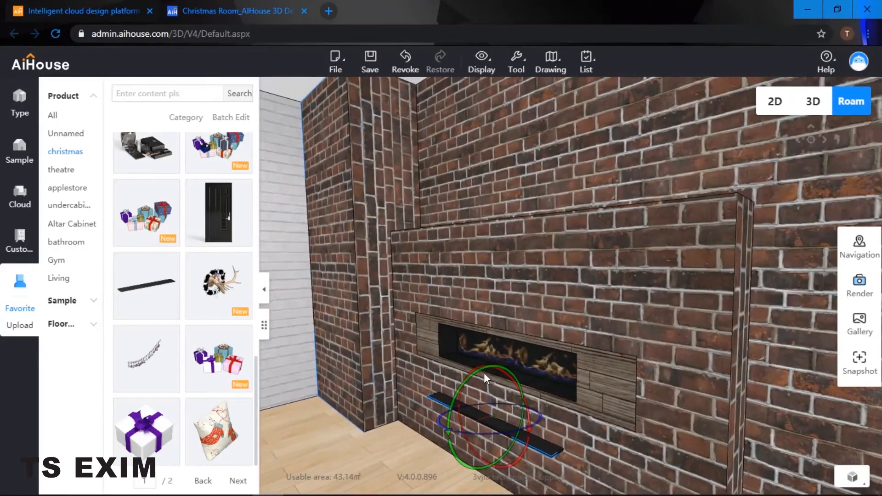
drag(480, 370, 464, 436)
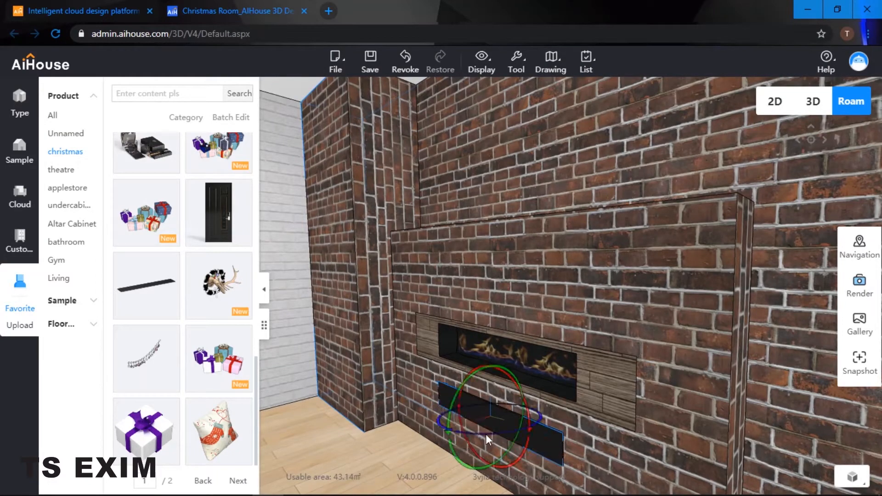
click(594, 428)
Step: Shift the air outlet slightly to the right to line it up beneath the fireplace niche
right_drag(594, 426, 682, 378)
click(549, 408)
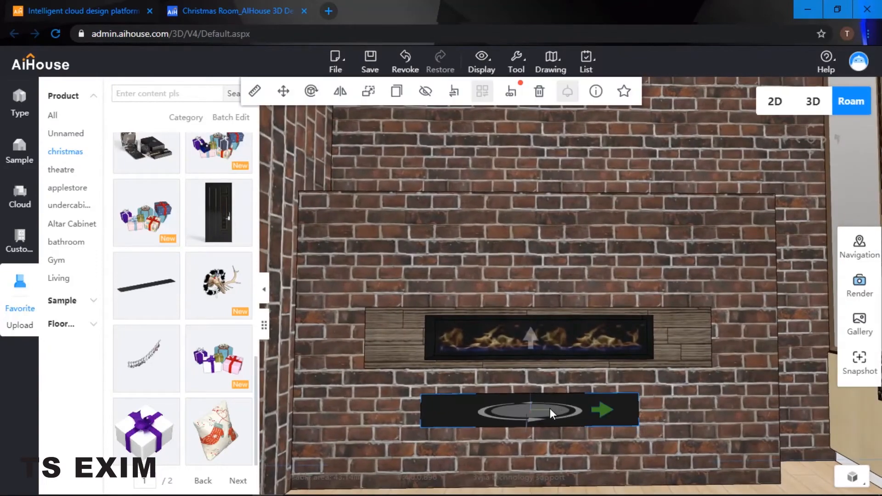
drag(600, 409, 607, 409)
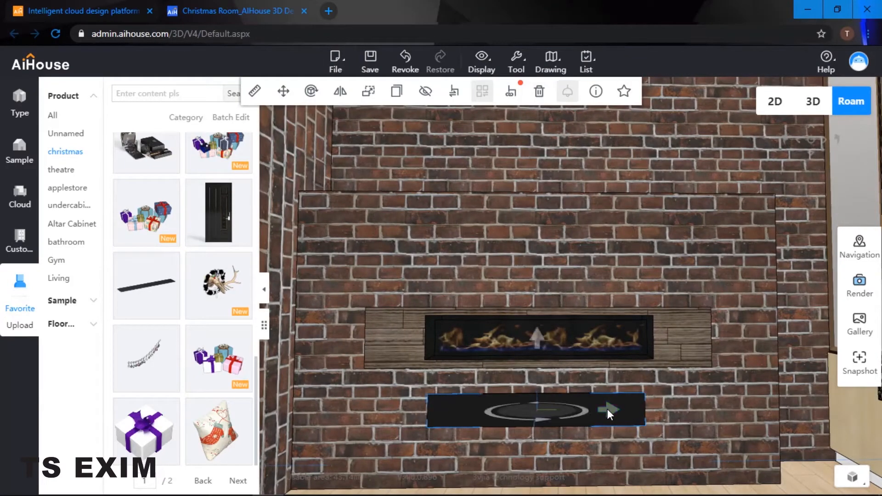
Step: Try a length of 700 for the air outlet in its product information, and settle on a length of 1000
click(596, 91)
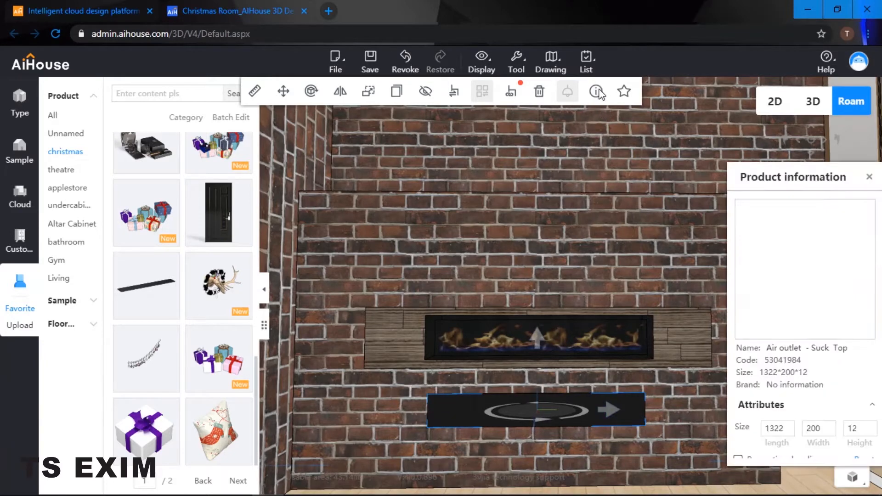
double_click(777, 430)
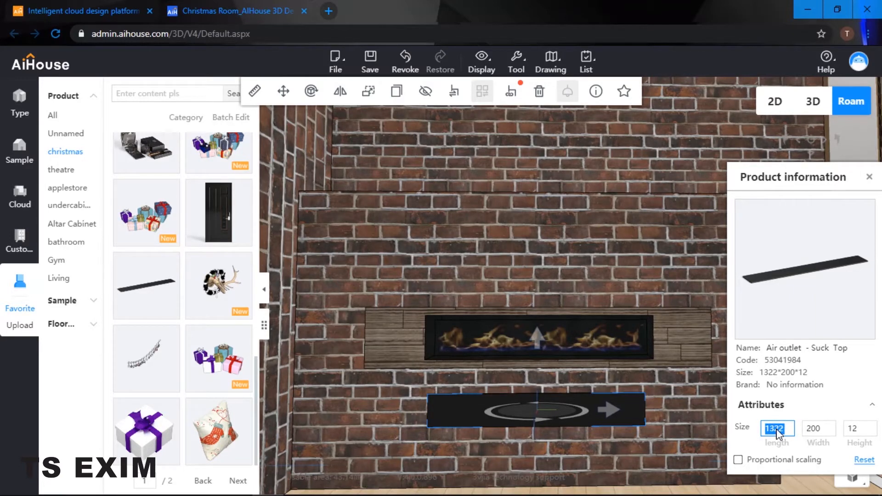
text(700)
key(Return)
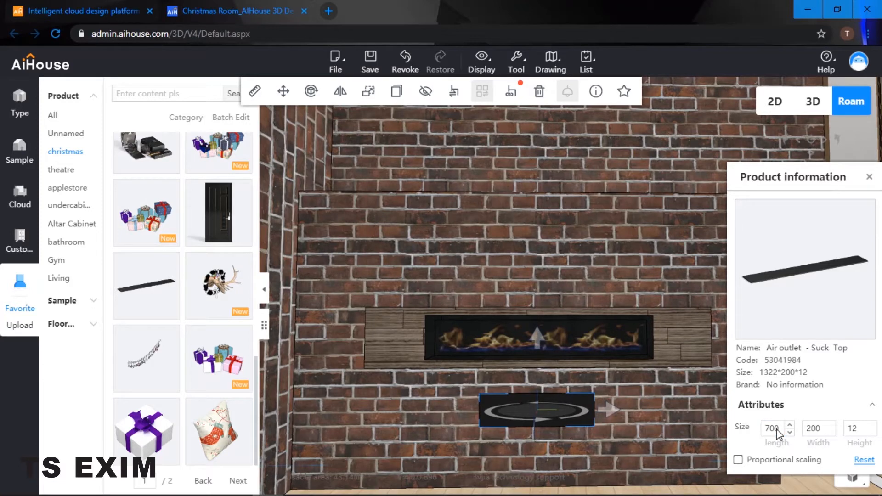
click(778, 434)
key(Return)
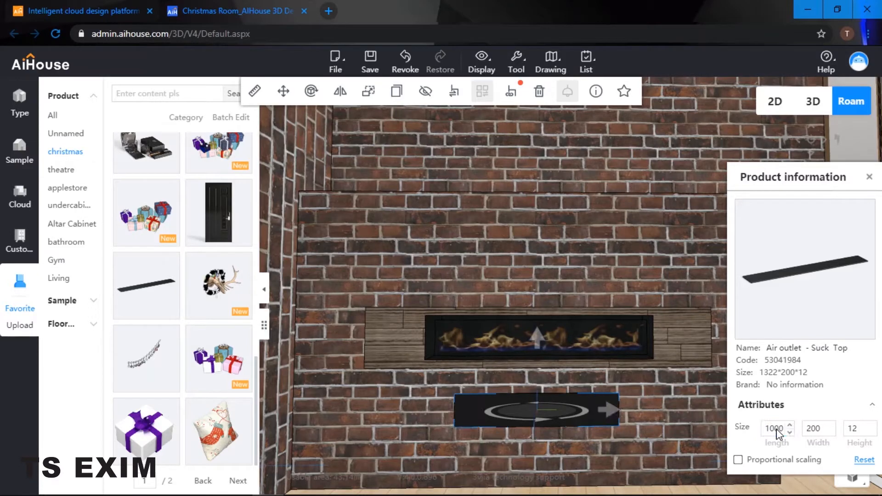
Step: Set the air outlet's width to 100 and nudge it slightly to the right below the fireplace
click(823, 434)
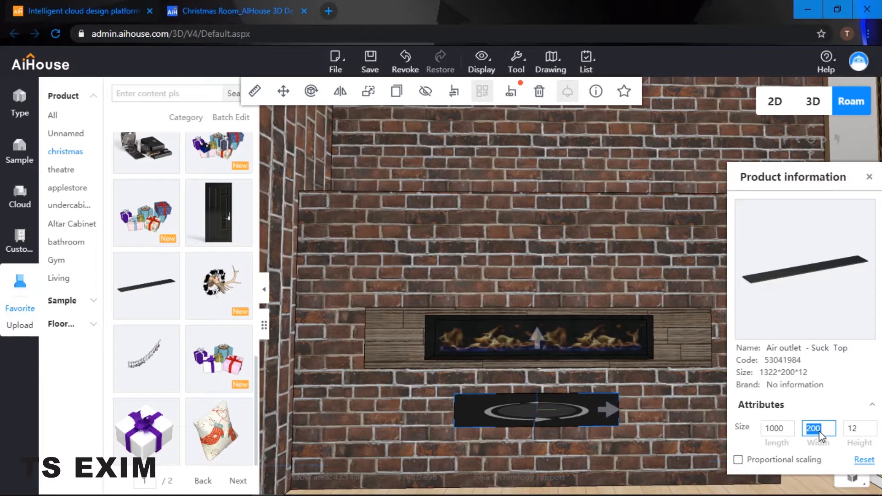
key(Return)
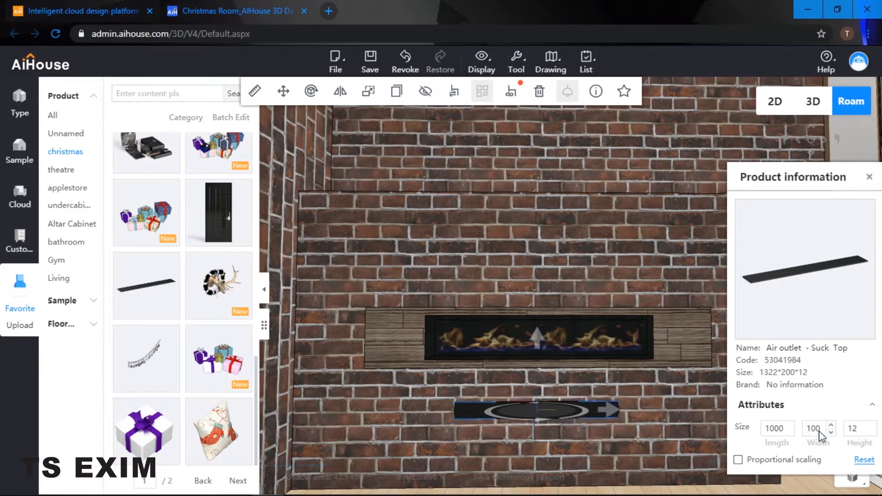
click(687, 407)
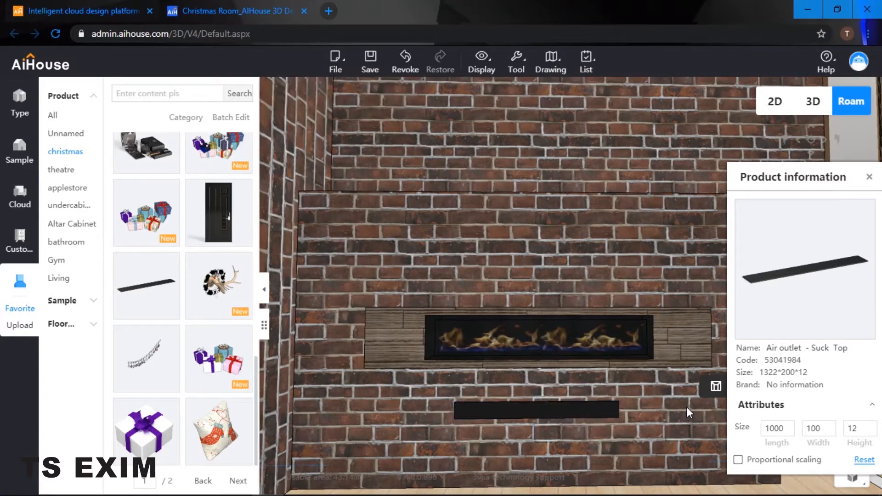
click(595, 413)
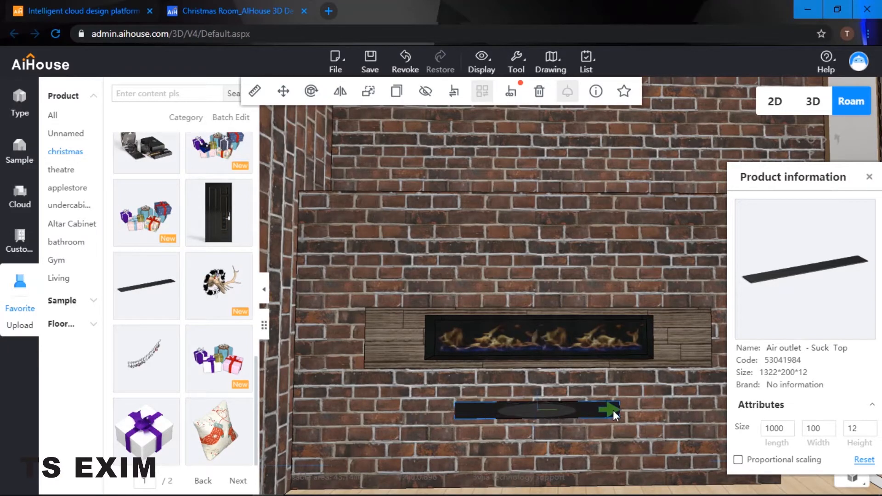
click(649, 410)
scroll(649, 409, down, 5)
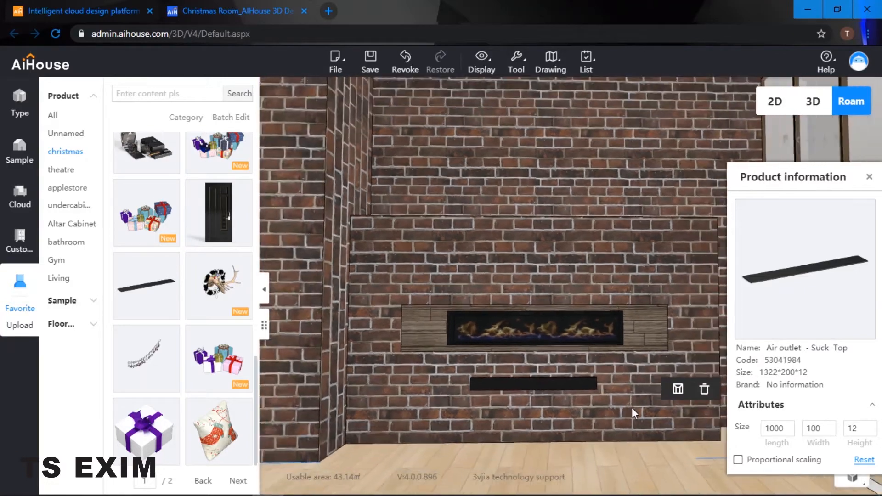
Step: Raise the air outlet slightly, nudge it sideways to centre it beneath the fireplace, and close its product information
click(526, 363)
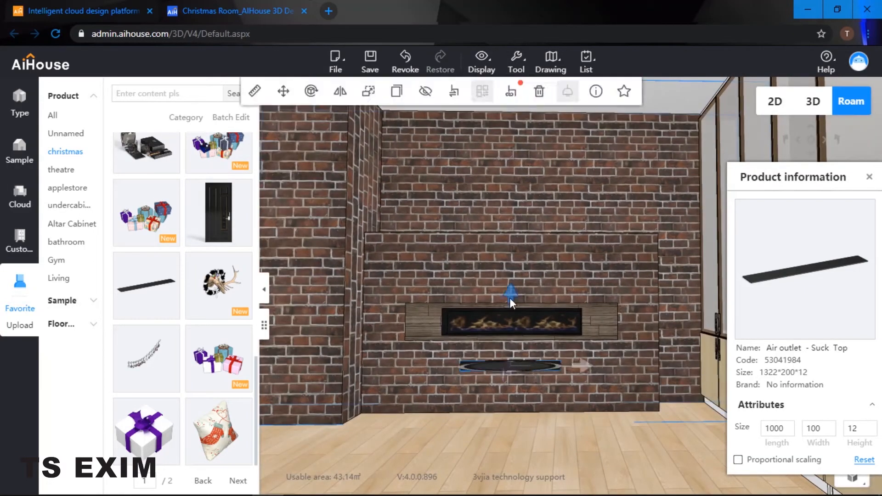
drag(509, 296, 511, 294)
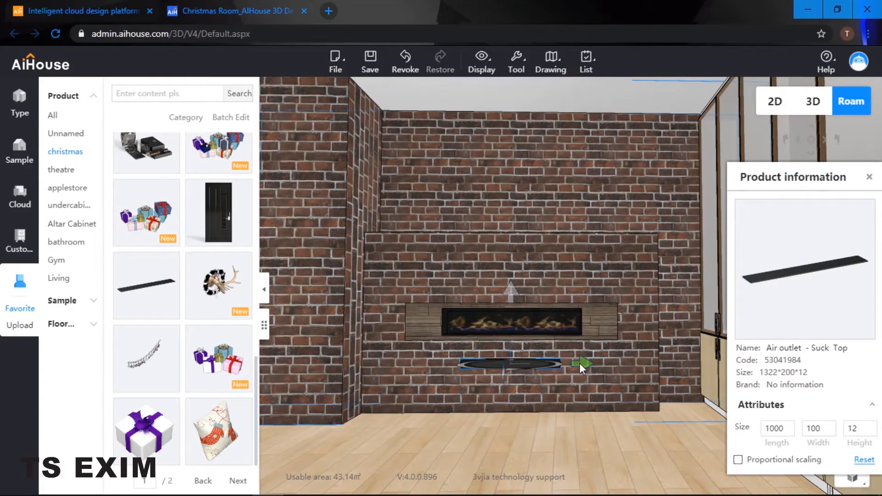
drag(580, 363, 583, 363)
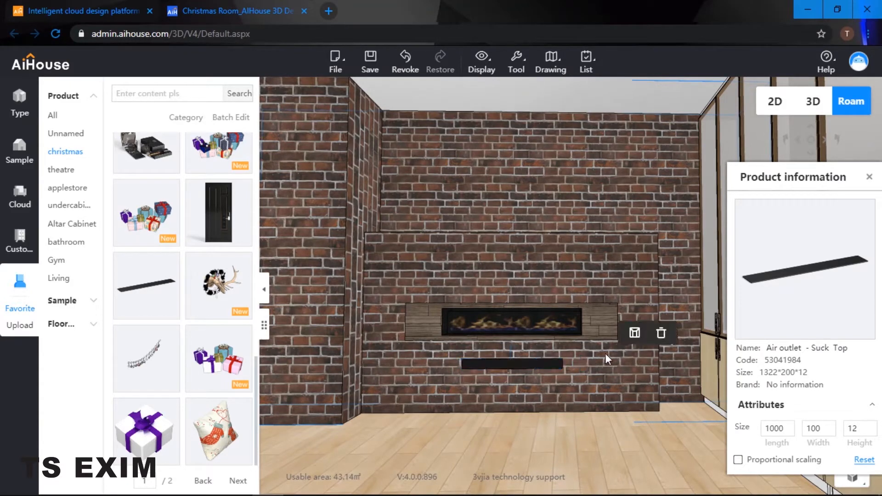
scroll(607, 351, up, 2)
click(501, 353)
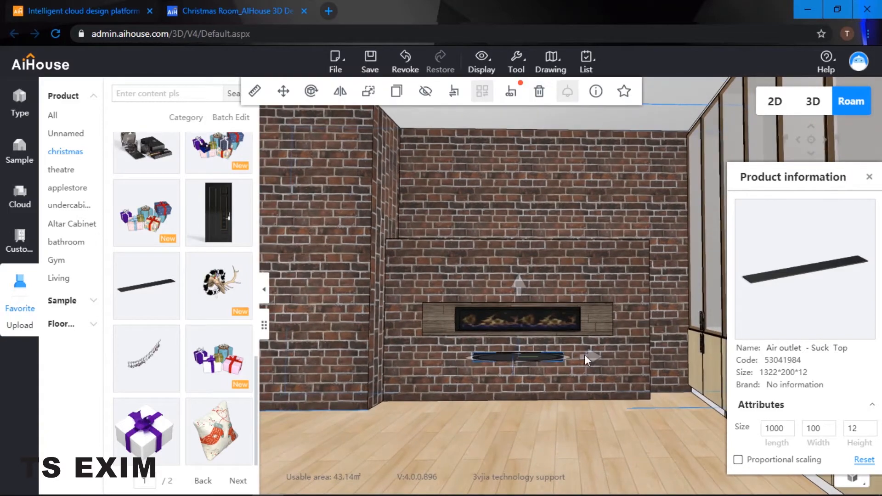
drag(585, 355, 591, 357)
click(606, 343)
scroll(606, 344, down, 3)
scroll(604, 351, up, 3)
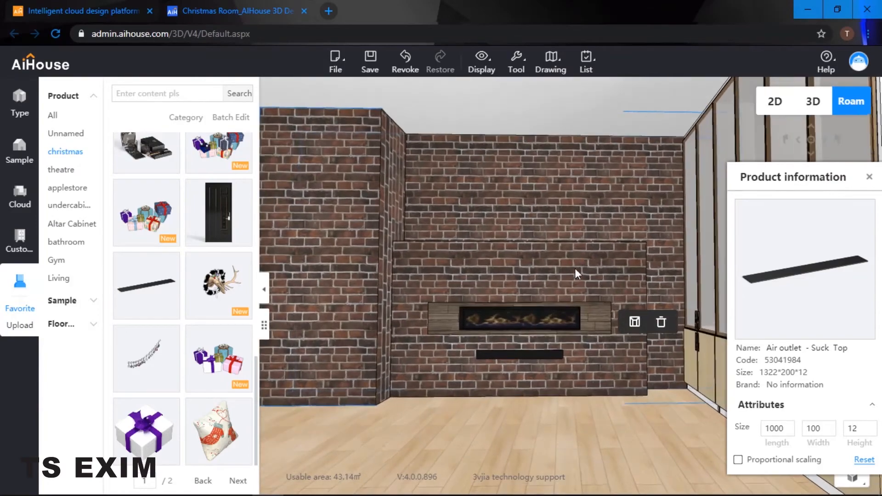
click(870, 177)
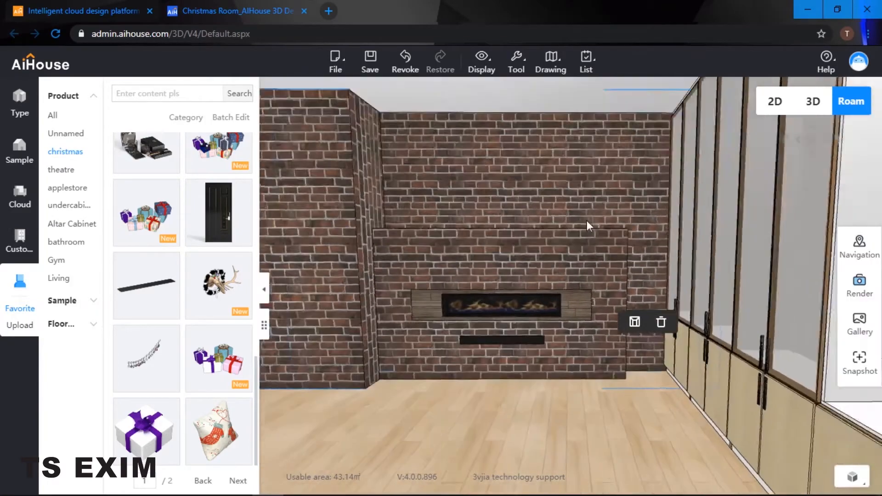
Step: Look over the room's cabinets, windows and fireplace wall, and browse the christmas favourites for wall decorations
key(Right)
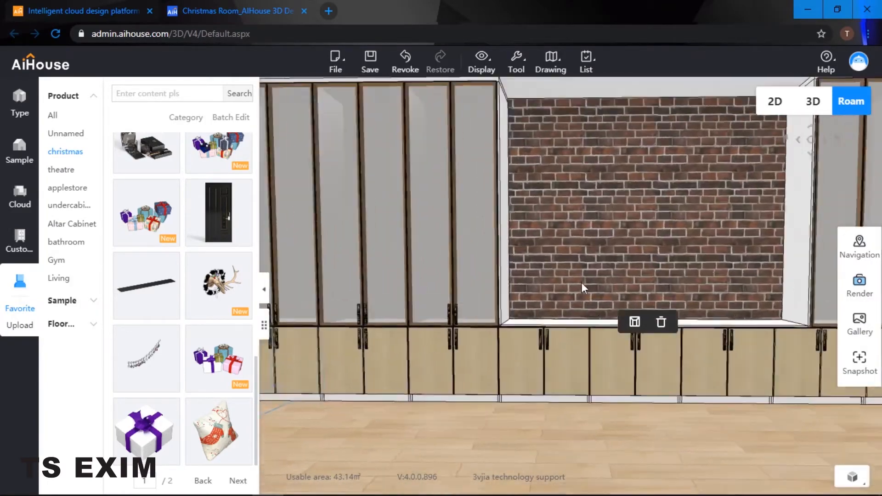
key(Right)
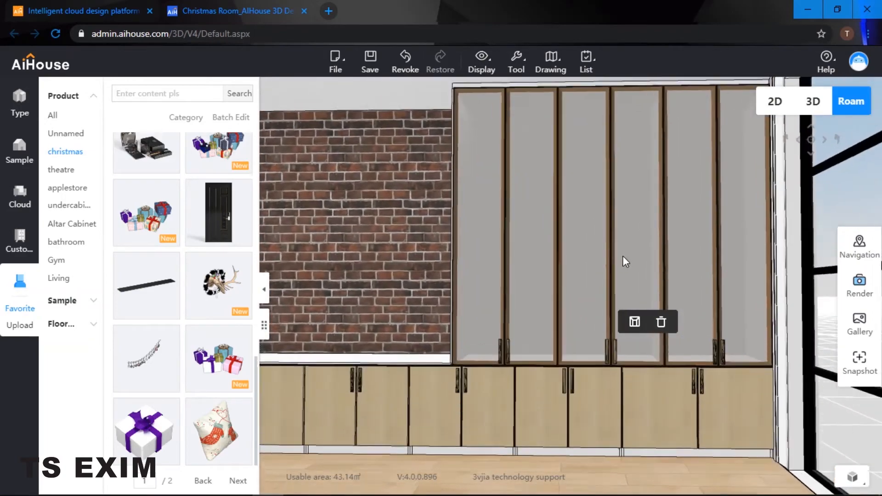
key(Left)
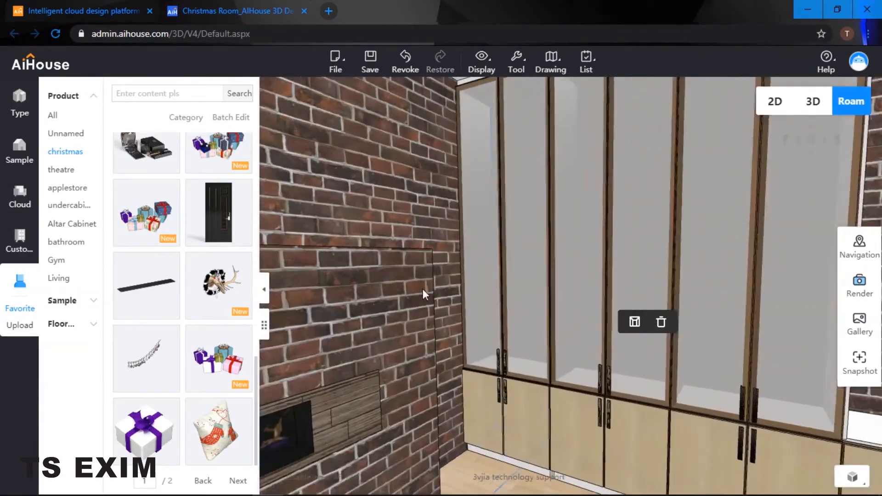
key(Left)
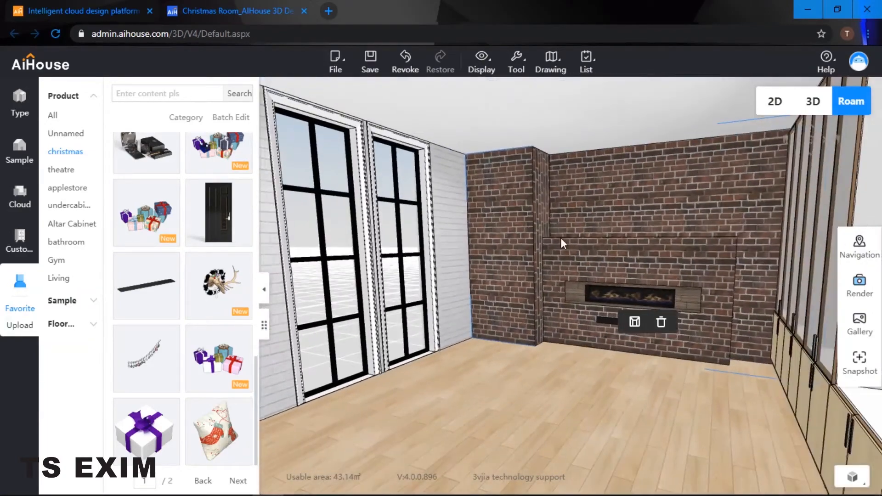
key(Left)
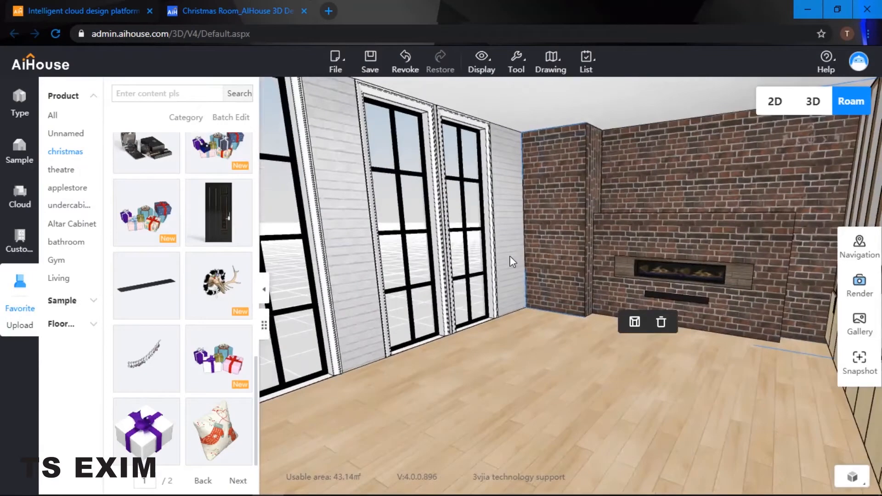
key(Right)
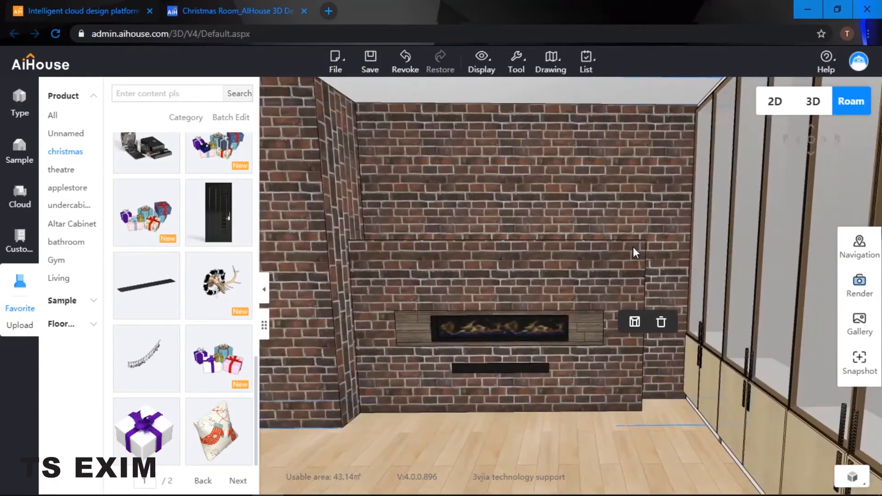
scroll(193, 351, up, 3)
scroll(198, 346, up, 5)
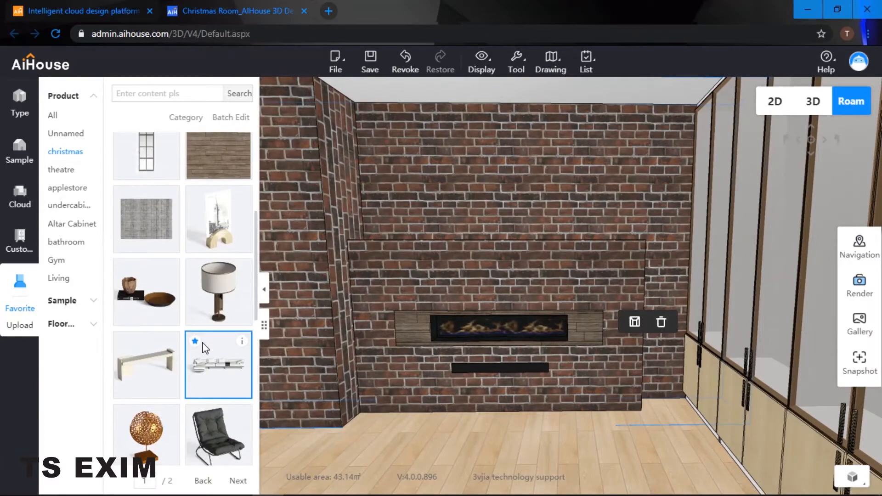
scroll(202, 345, down, 8)
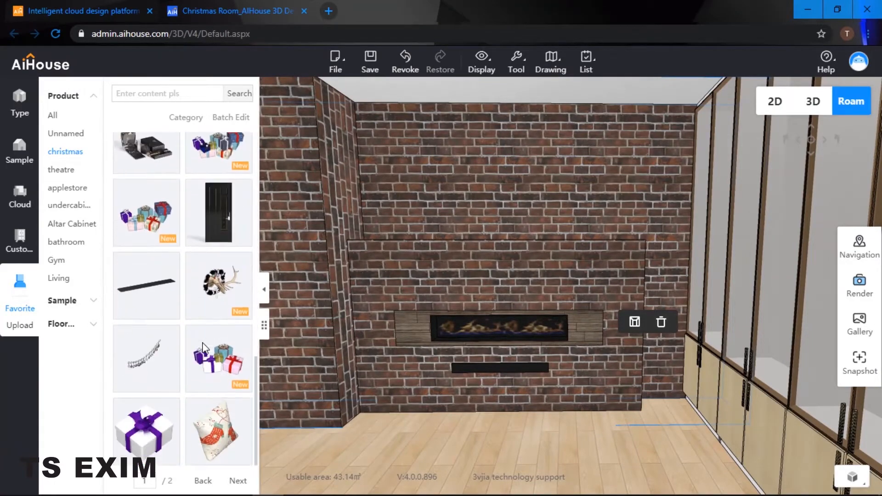
scroll(203, 350, up, 3)
scroll(230, 344, down, 3)
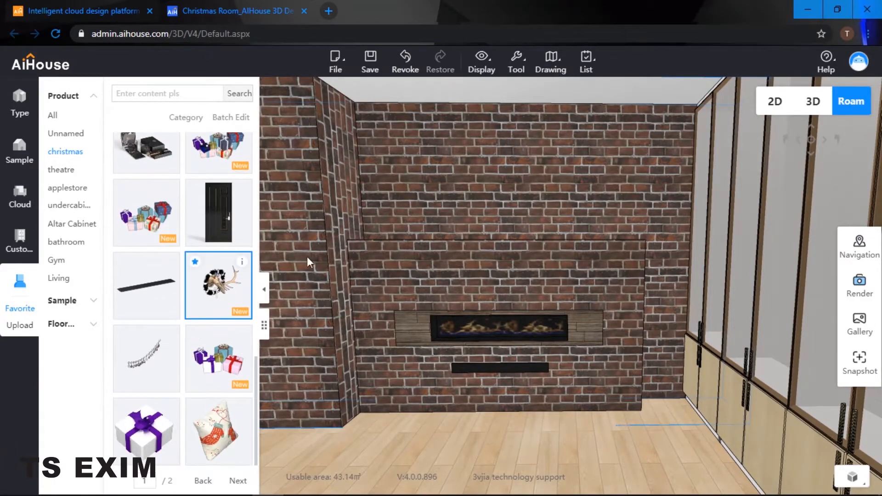
Step: Hang the deer-head wreath on the brick wall above the fireplace, turned to face the room and centred
click(496, 185)
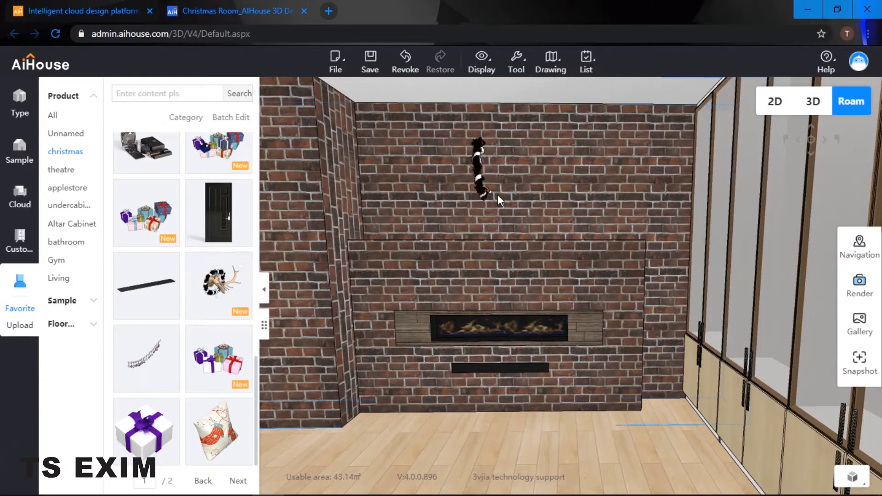
drag(562, 159, 572, 158)
click(611, 162)
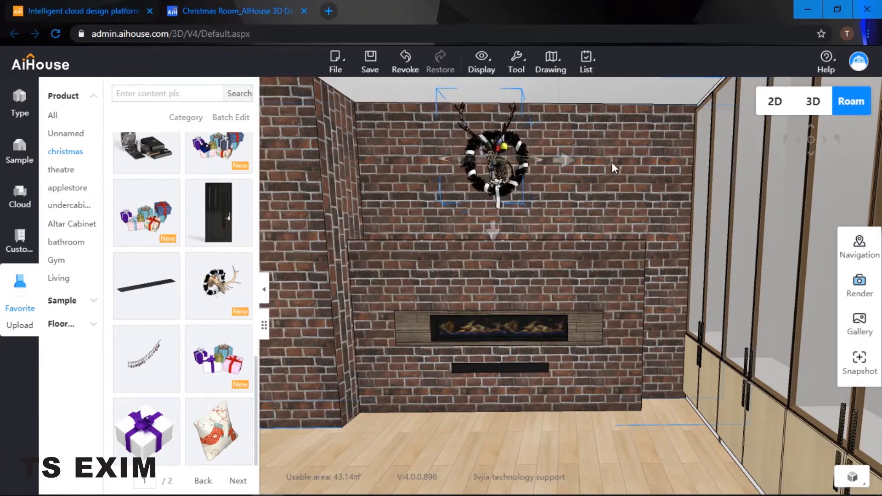
drag(602, 203, 596, 192)
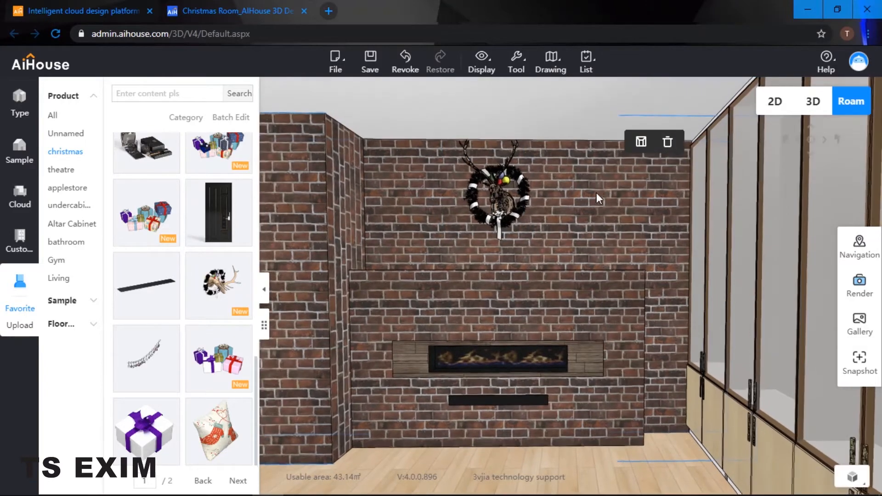
click(592, 229)
click(495, 194)
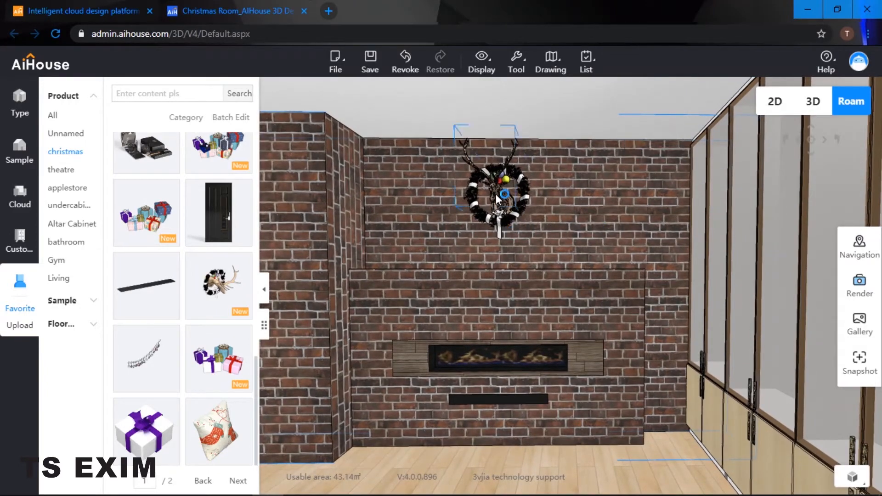
click(599, 205)
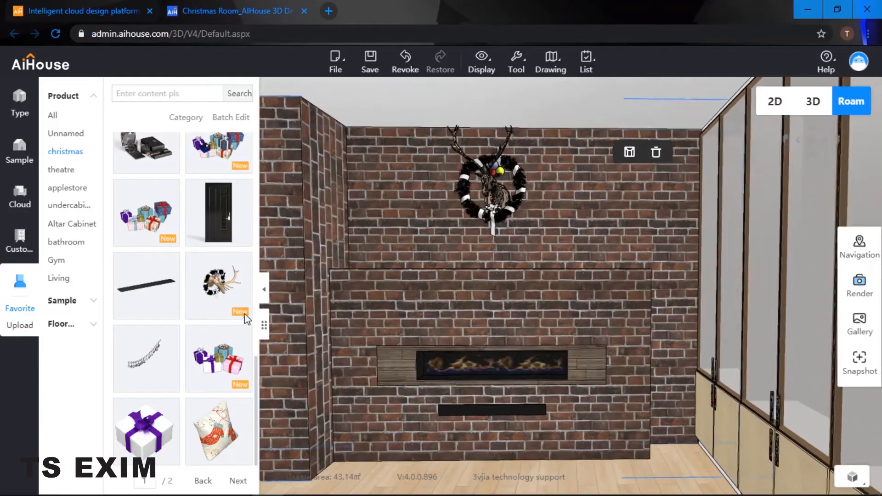
click(146, 359)
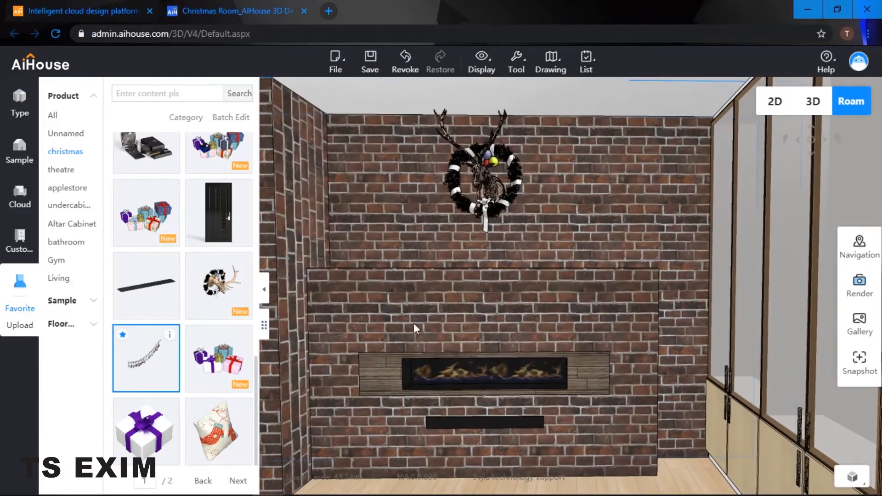
click(476, 289)
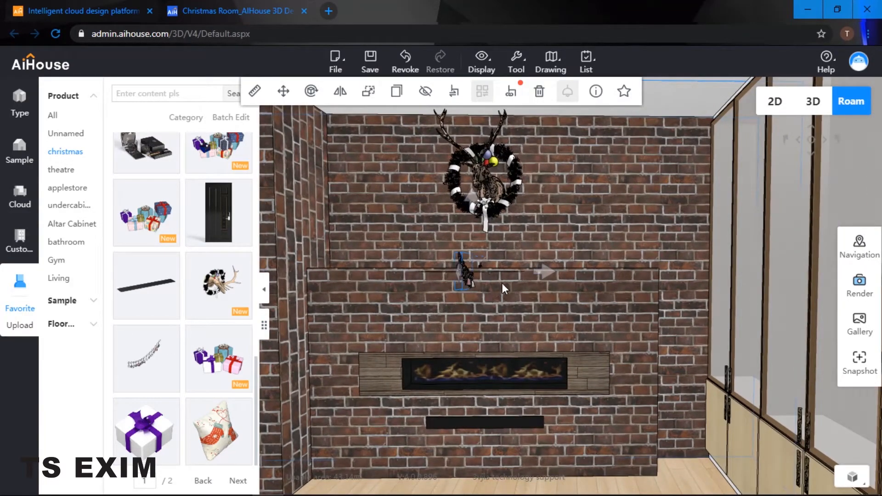
key(Delete)
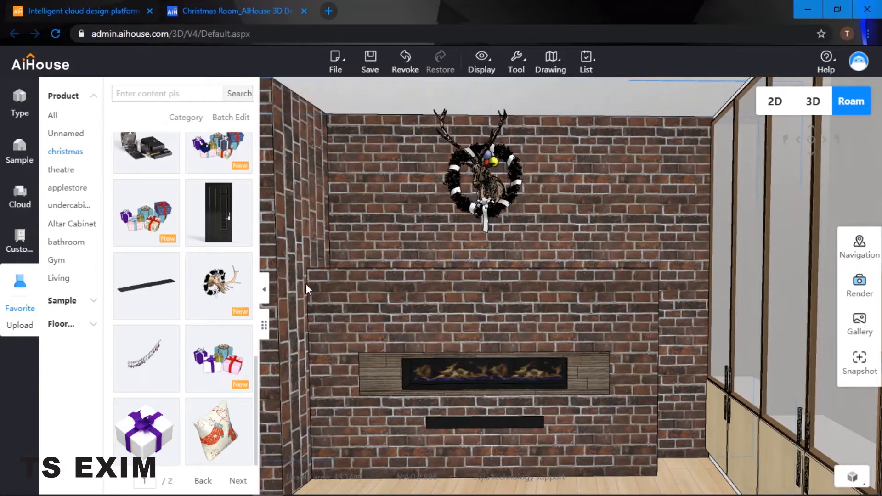
Step: Add the Christmas garland at the fireplace, turn it parallel to the wall and raise it to the brick ledge's upper edge
click(146, 358)
click(478, 314)
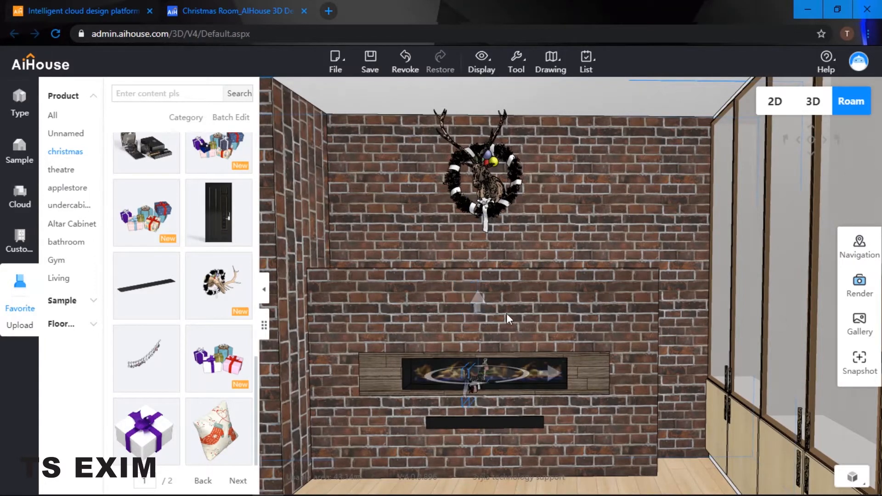
drag(501, 381, 461, 381)
click(461, 378)
drag(480, 300, 476, 215)
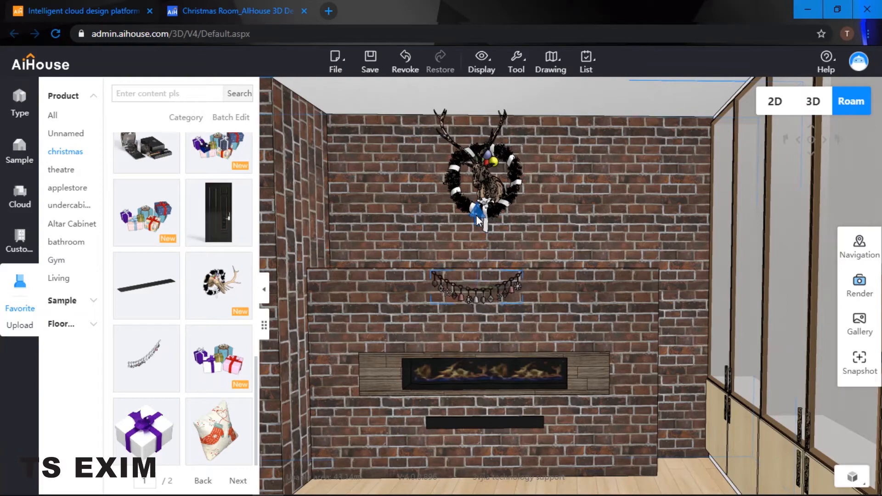
Step: Stretch the garland's right end to the right edge of the fireplace ledge, making it about 1920 long
click(487, 299)
scroll(538, 298, up, 3)
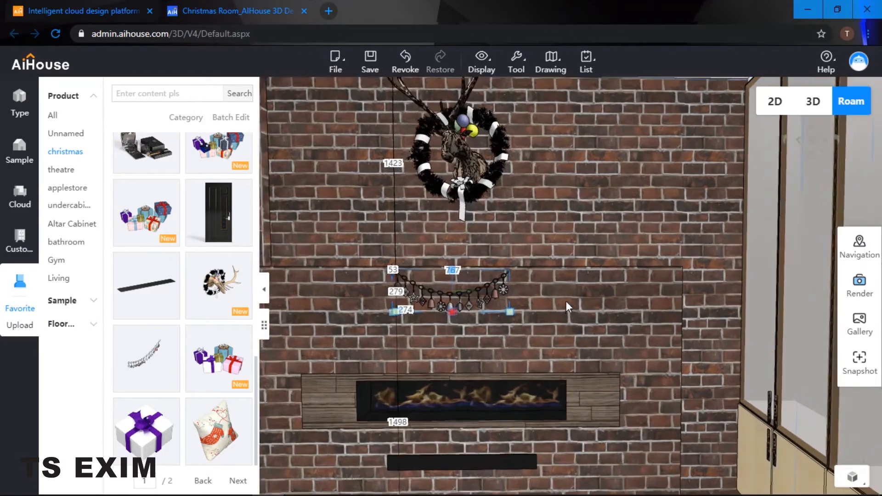
drag(566, 301, 532, 277)
scroll(532, 285, up, 5)
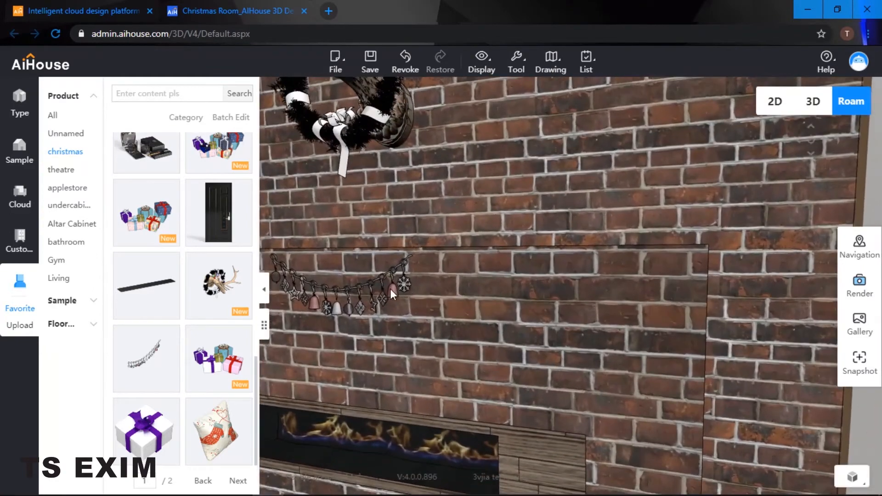
click(405, 299)
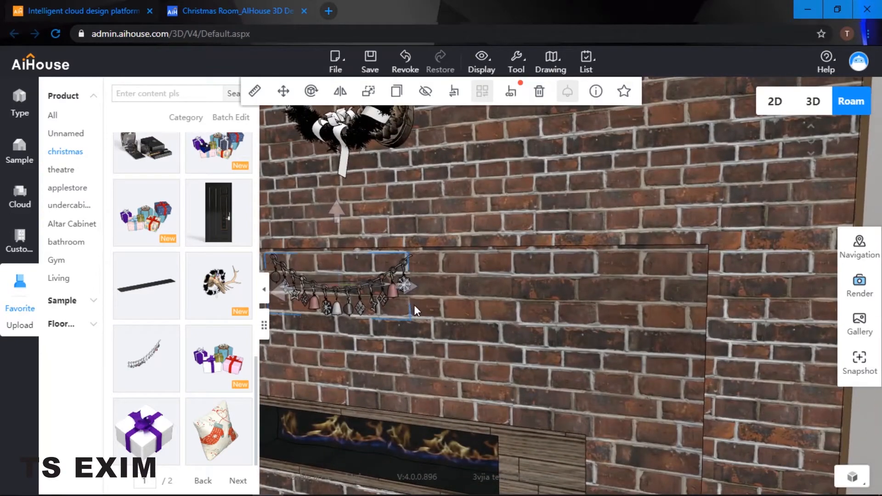
click(415, 307)
drag(415, 320, 721, 343)
key(a)
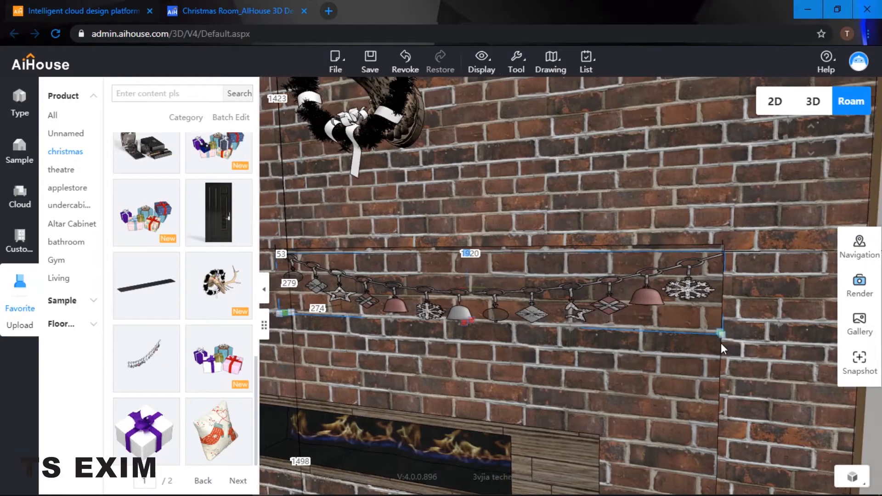
Step: Stretch the garland's left end to the left edge of the fireplace ledge, making it about 2985 long
key(w)
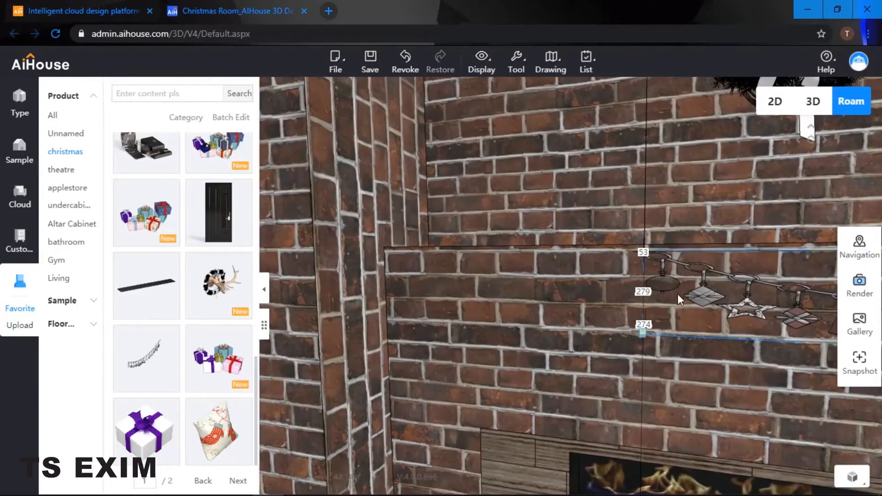
key(q)
right_drag(577, 310, 608, 344)
key(q)
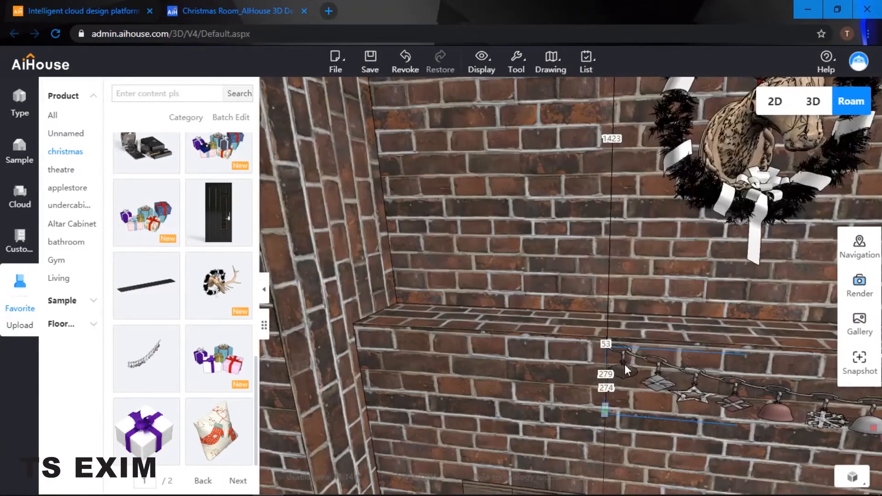
drag(605, 412, 366, 384)
key(s)
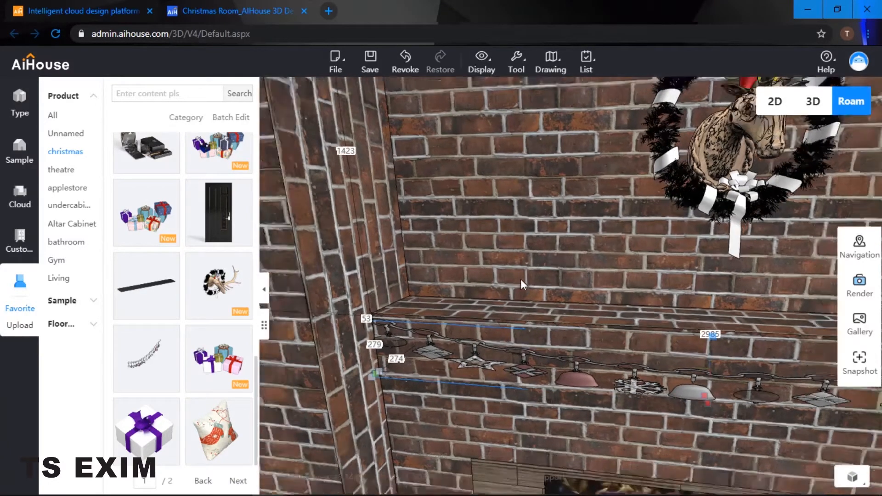
key(e)
right_drag(596, 221, 675, 199)
click(696, 198)
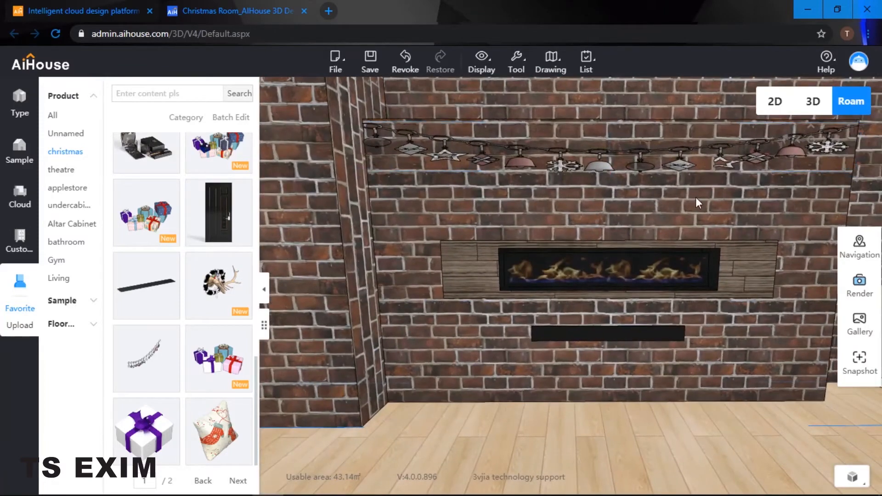
Step: Place the horizontal pine-cone garland from the christmas favorites along the brick ledge above the fireplace, over the string of ornaments
key(d)
right_drag(710, 237, 636, 258)
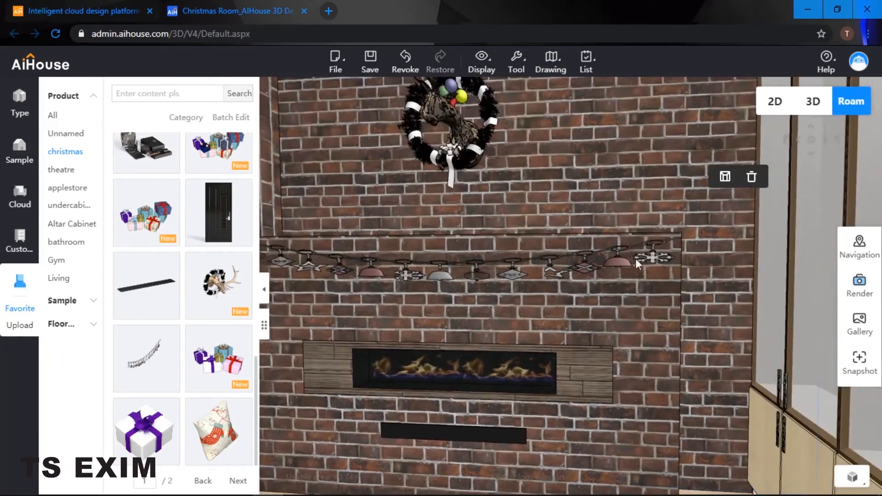
click(439, 266)
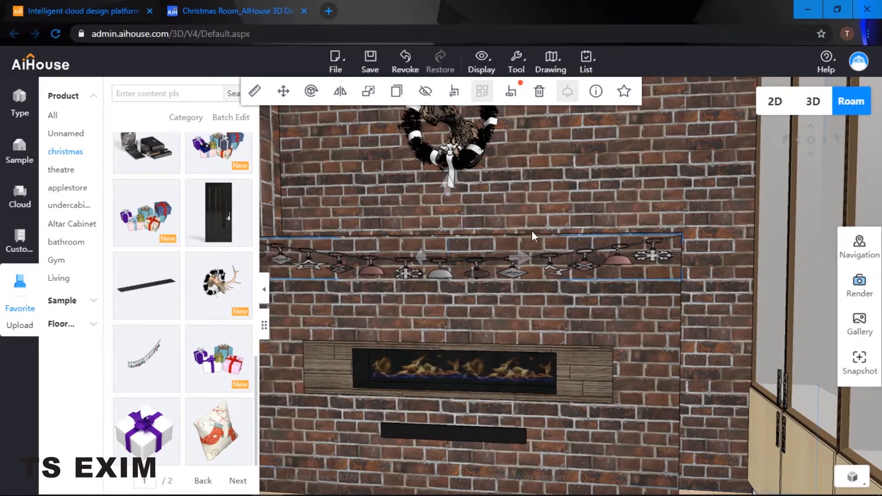
key(a)
scroll(175, 318, up, 4)
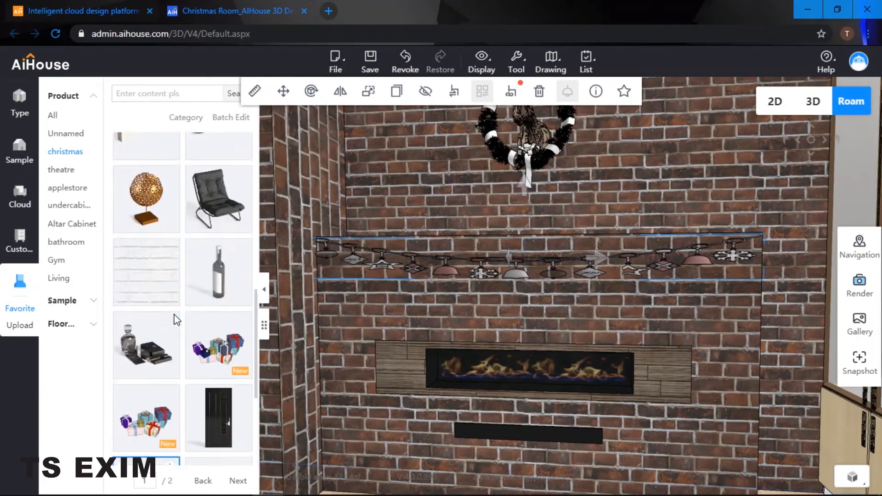
scroll(176, 318, up, 5)
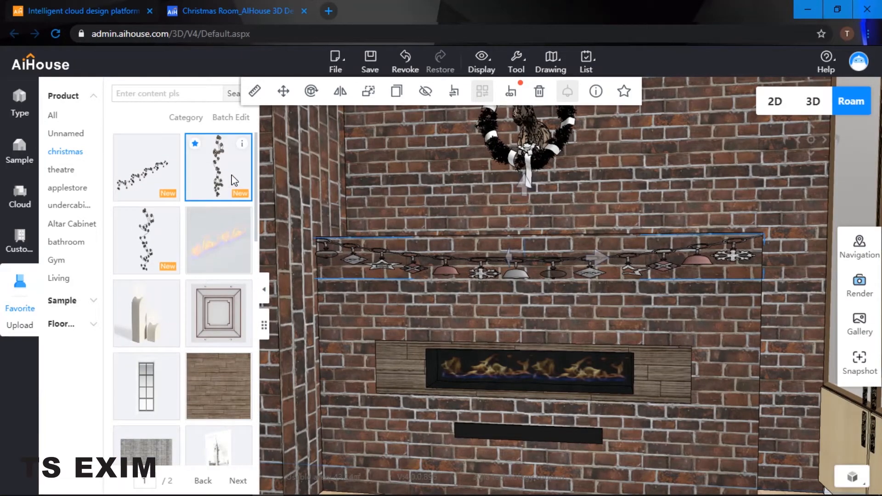
click(156, 179)
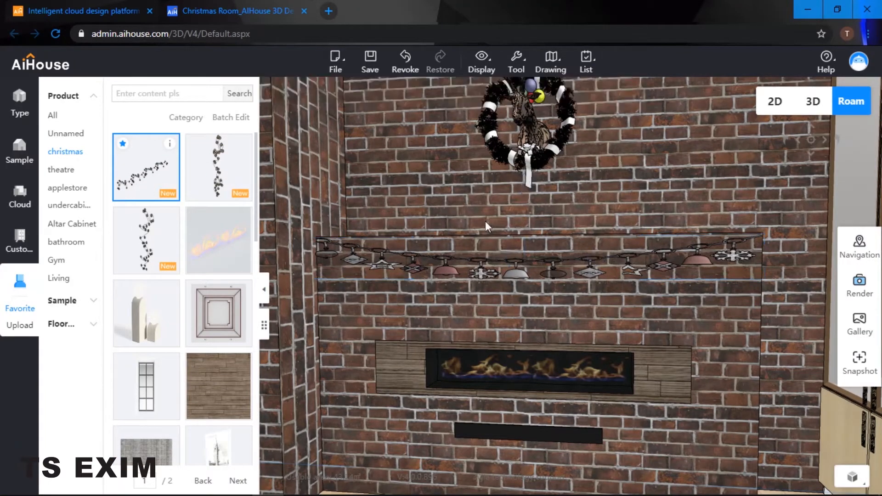
click(511, 233)
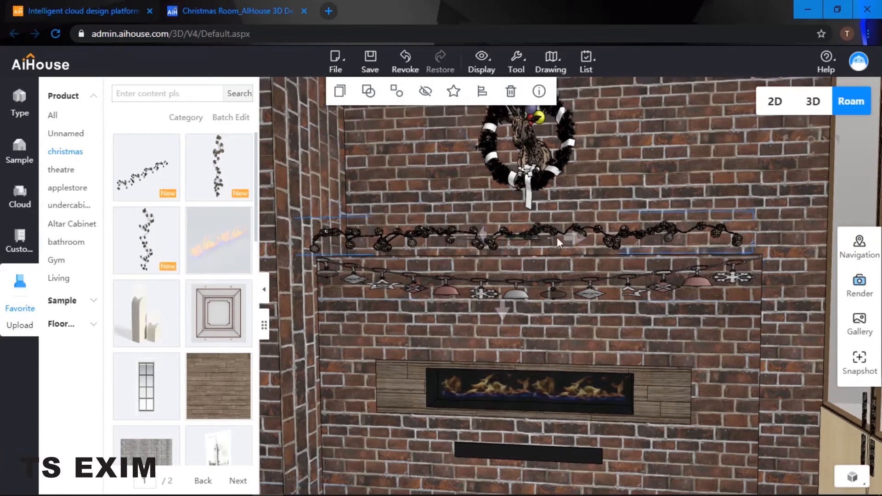
Step: Lower the horizontal pine-cone garland onto the brick ledge and shift it slightly right to line up with the ledge's ends
right_drag(557, 237, 573, 264)
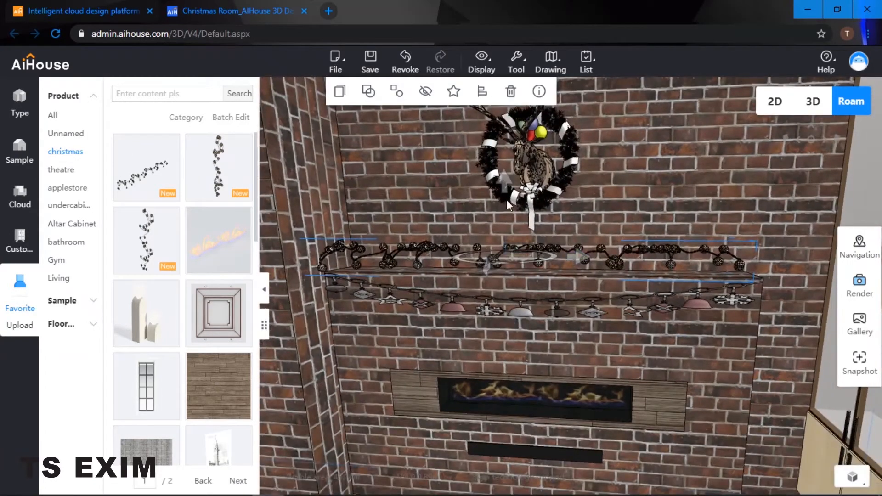
drag(506, 190, 515, 207)
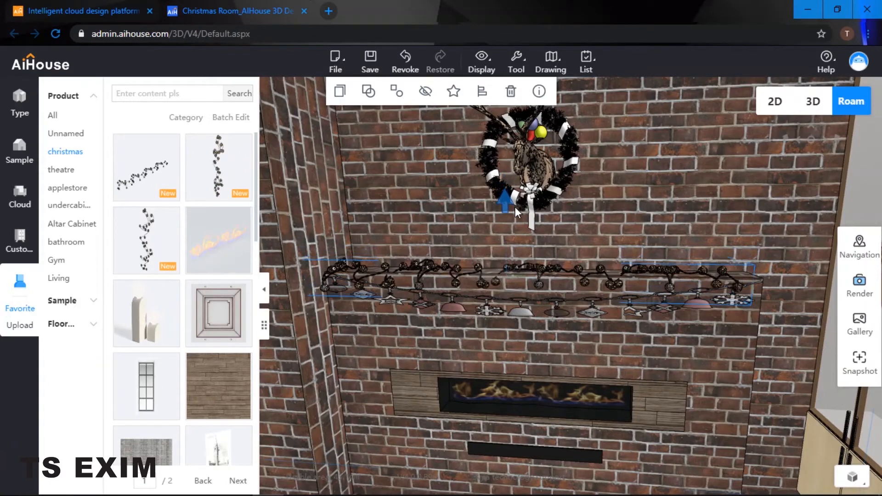
click(583, 230)
drag(575, 273, 589, 277)
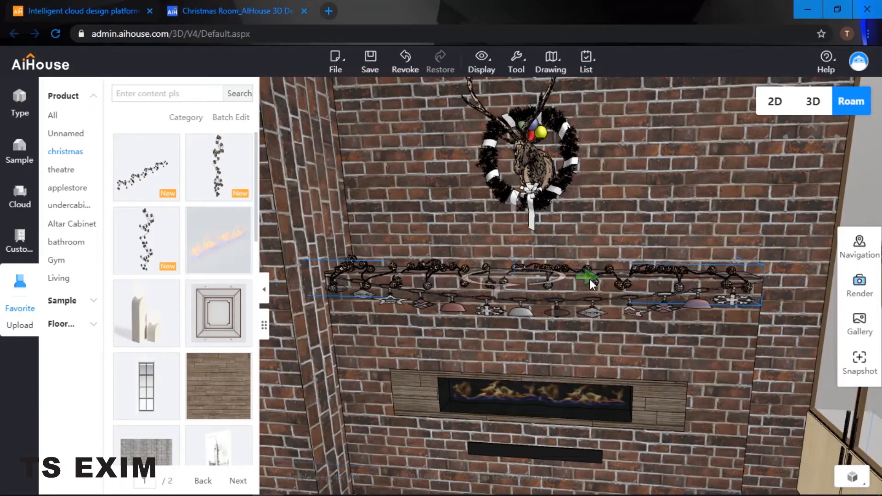
Step: Place the first vertical pine-cone garland at the left end of the fireplace ledge, beside the brick column
right_drag(589, 280, 635, 237)
scroll(497, 250, up, 5)
scroll(489, 253, down, 2)
key(s)
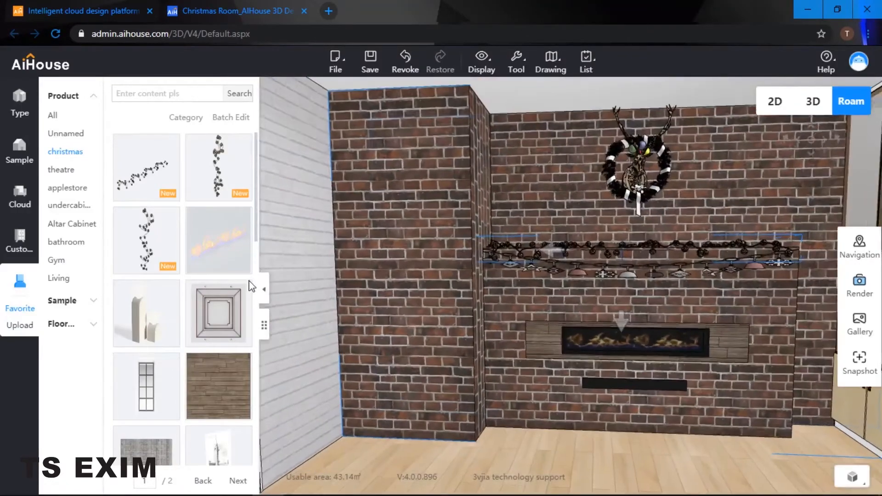
key(w)
key(d)
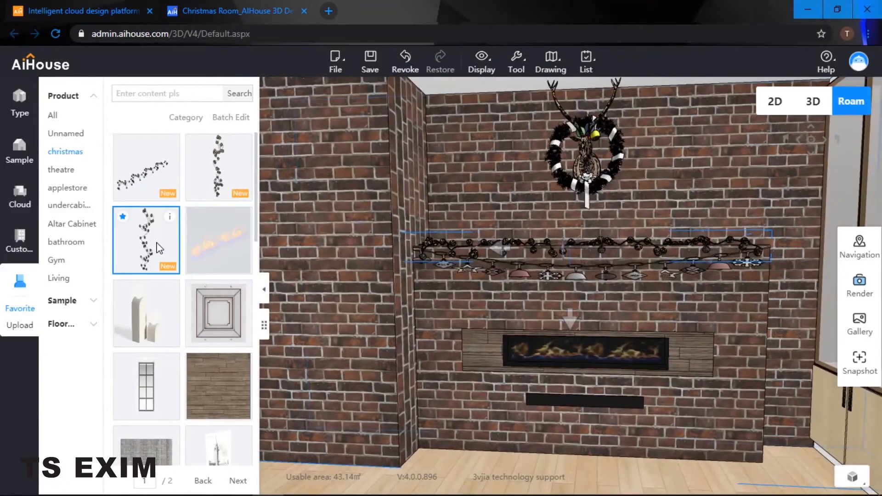
click(335, 267)
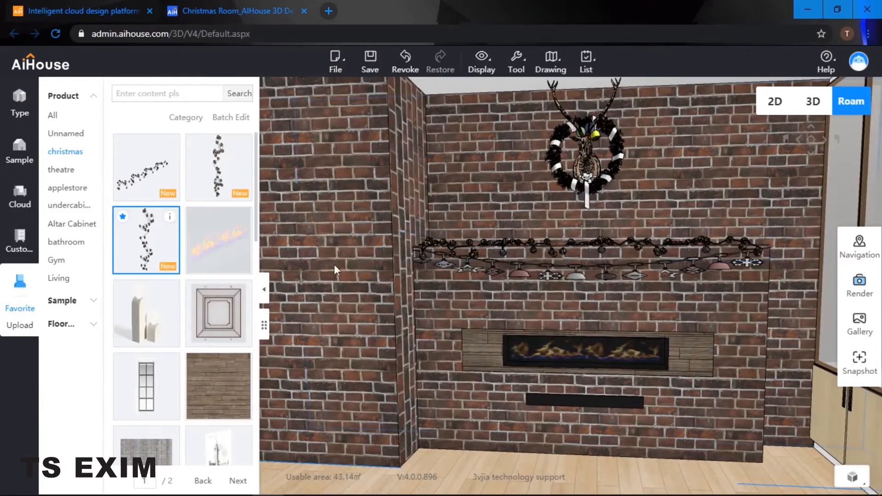
click(407, 327)
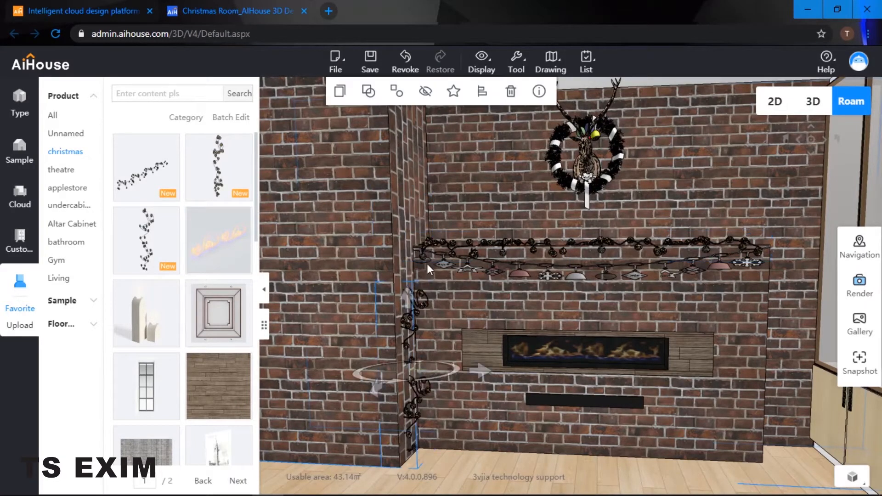
Step: Raise the left vertical garland to the ledge's height and pull it forward so it hangs from the horizontal garland's left end
drag(406, 297, 404, 253)
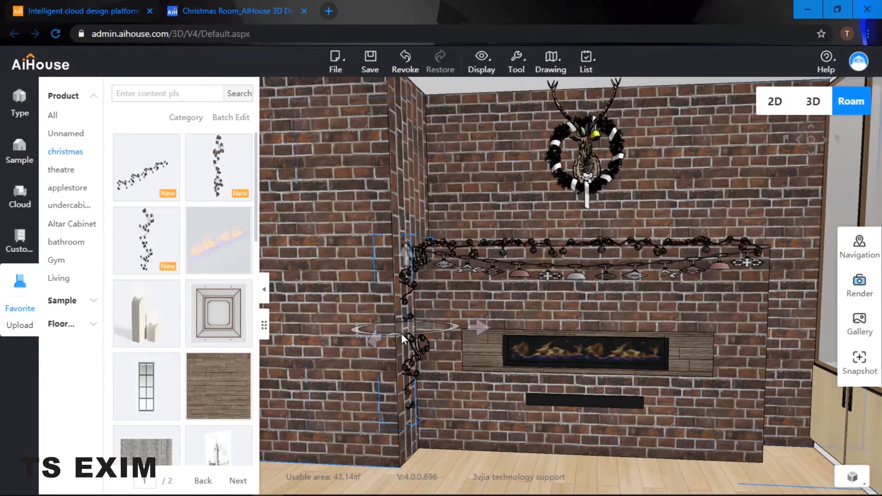
drag(373, 340, 366, 344)
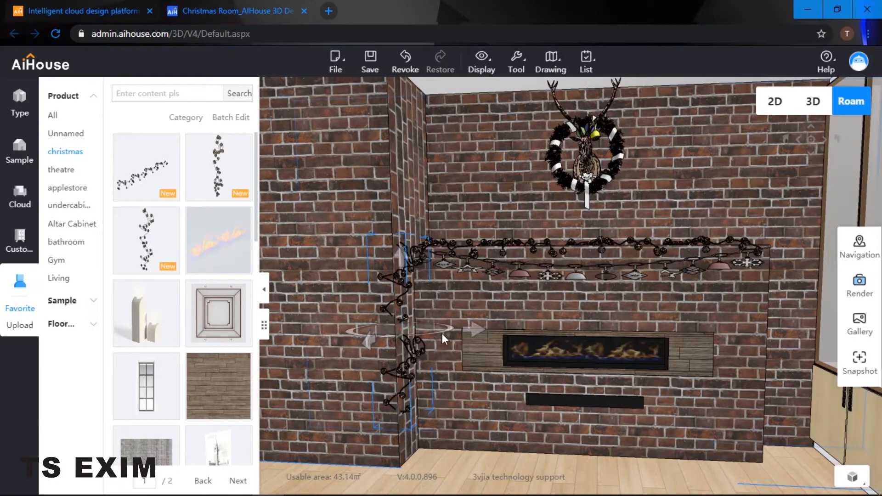
drag(450, 327, 478, 333)
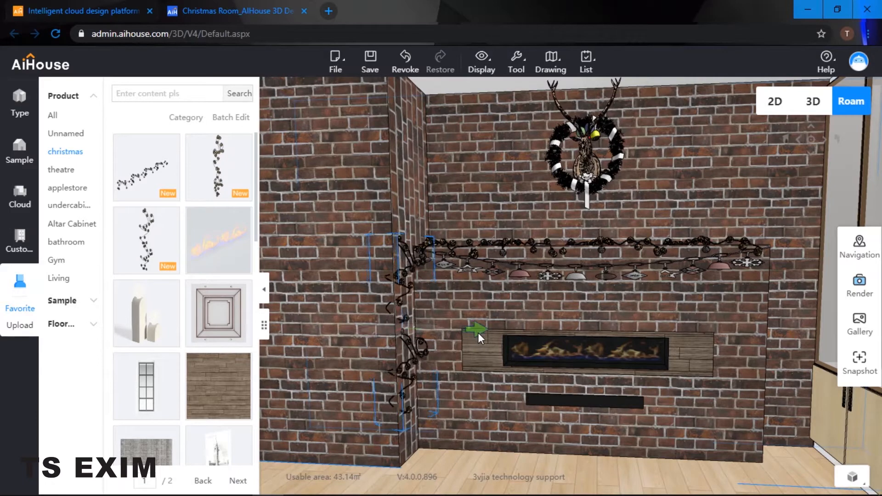
drag(377, 341, 369, 346)
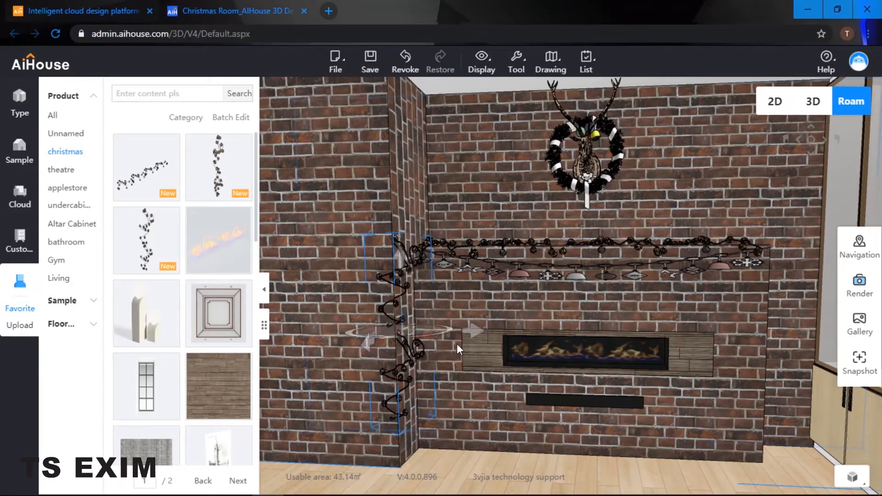
click(469, 335)
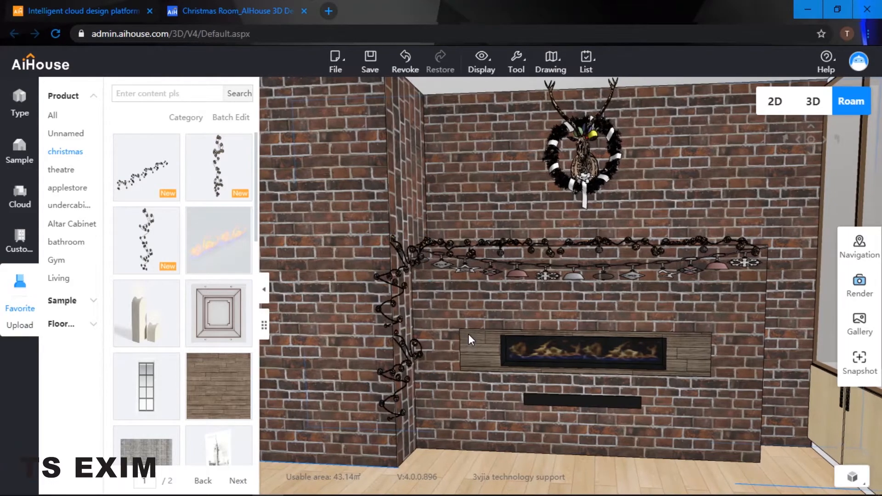
Step: Place the other vertical pine-cone garland at the right corner of the brick fireplace
click(498, 282)
drag(498, 282, 460, 316)
scroll(461, 317, down, 2)
click(228, 169)
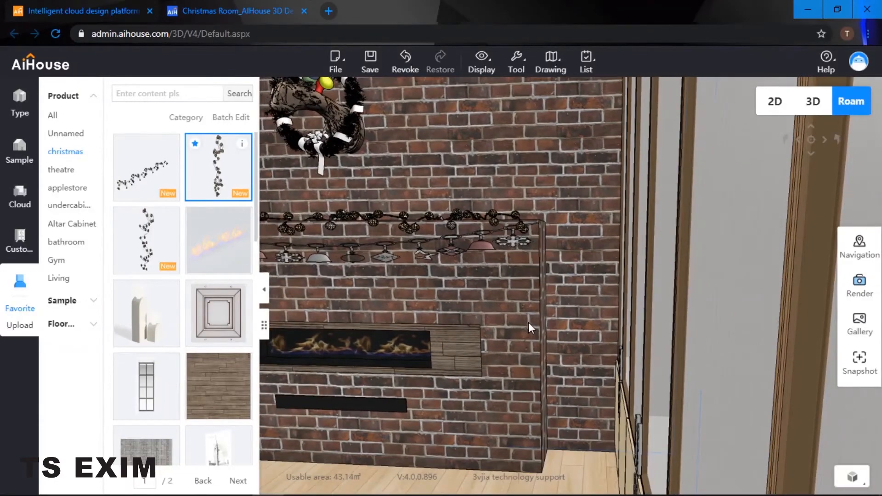
click(542, 329)
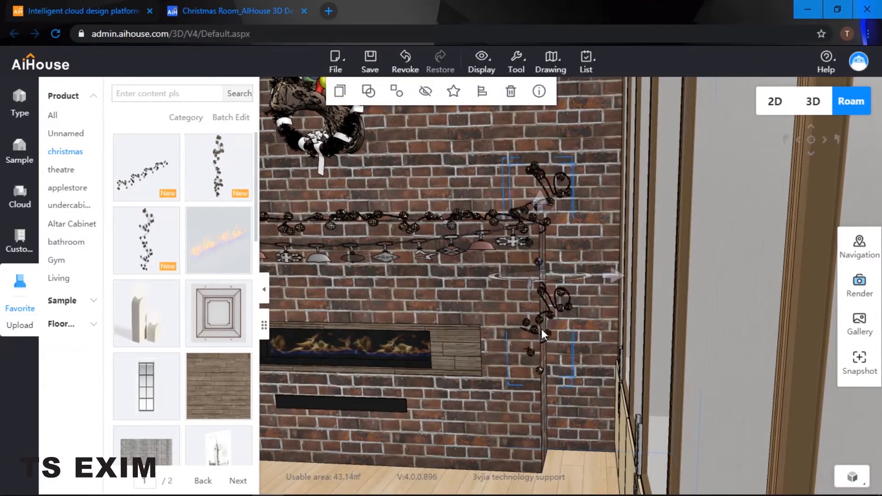
Step: Lower the right vertical garland to the ledge's height, bring it against the fireplace's front face and adjust its rotation and sideways position
drag(543, 301, 542, 262)
drag(615, 333, 602, 336)
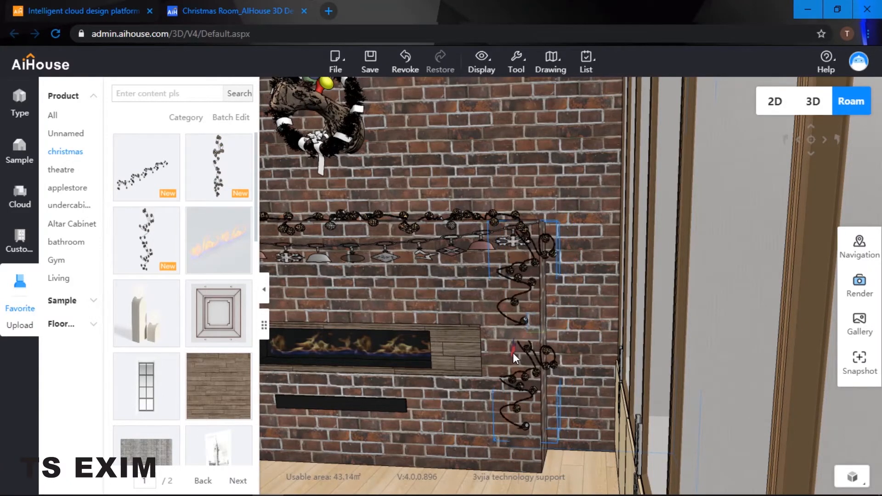
right_drag(512, 355, 650, 368)
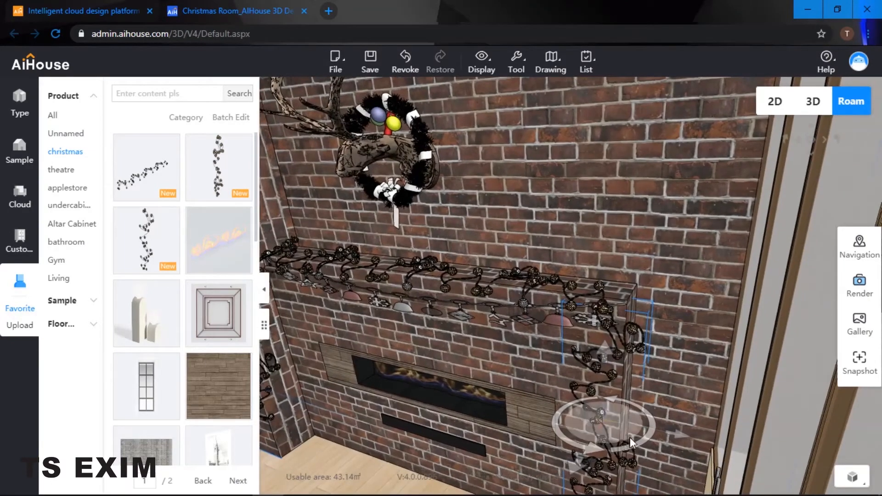
drag(630, 448, 643, 446)
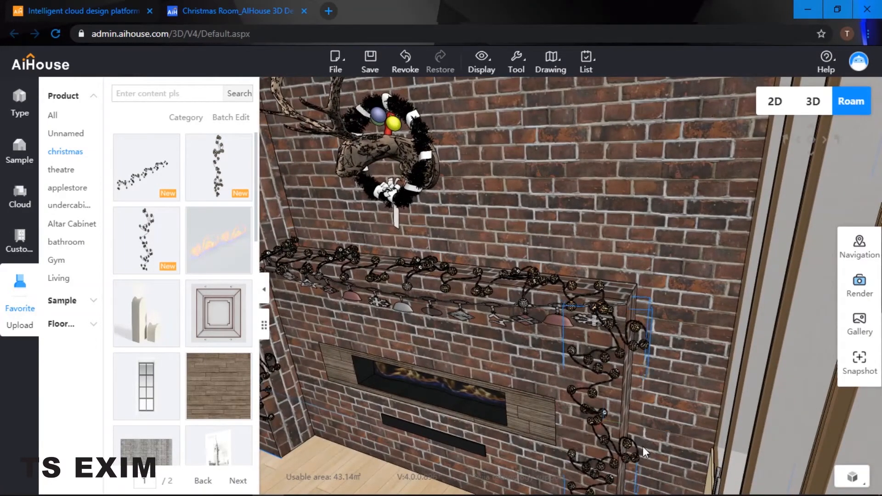
drag(581, 467, 595, 461)
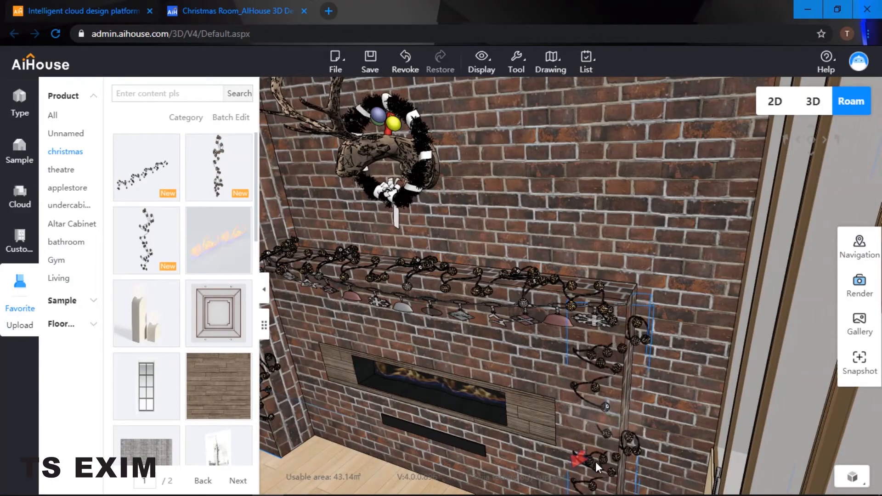
drag(682, 429, 685, 431)
Step: Fine-tune the right vertical garland's sideways and front-to-back position so it hangs from the horizontal garland's right end
click(691, 357)
drag(690, 357, 618, 355)
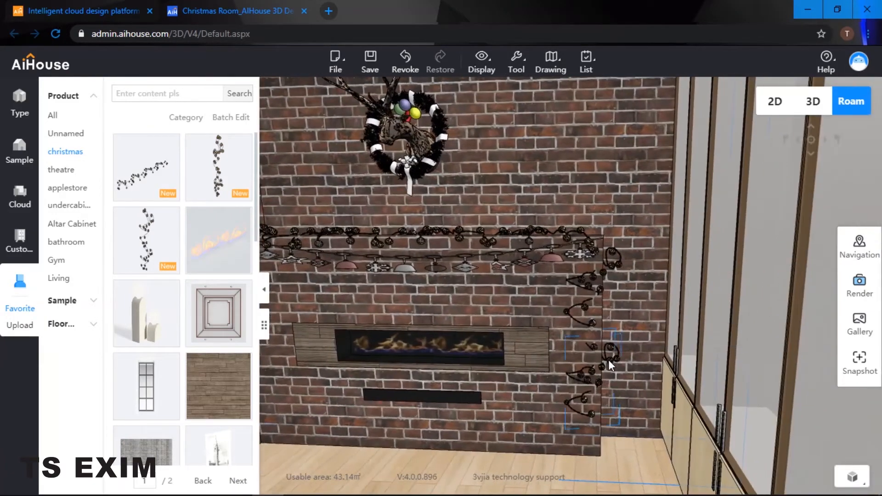
click(608, 360)
drag(668, 335, 672, 335)
drag(624, 307, 607, 374)
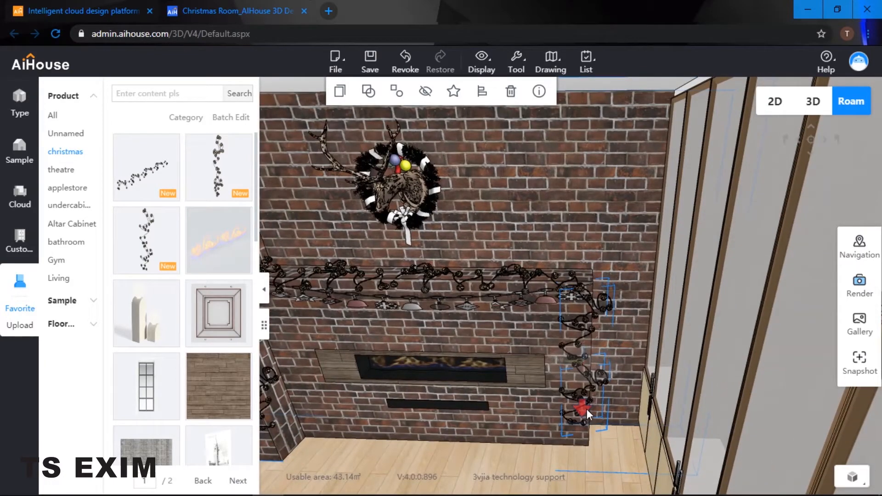
click(617, 257)
drag(618, 256, 569, 214)
key(s)
key(s)
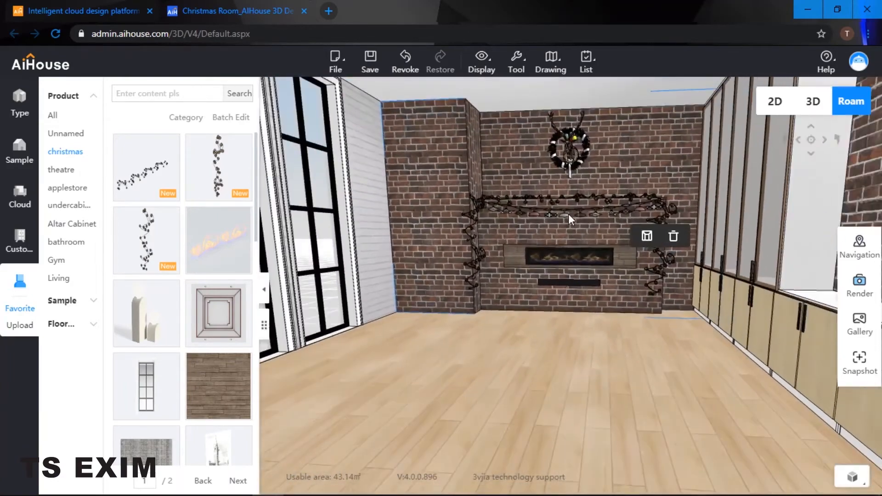
Step: Look through the christmas favorites for an item to place in the brick niche between the cabinets
click(409, 194)
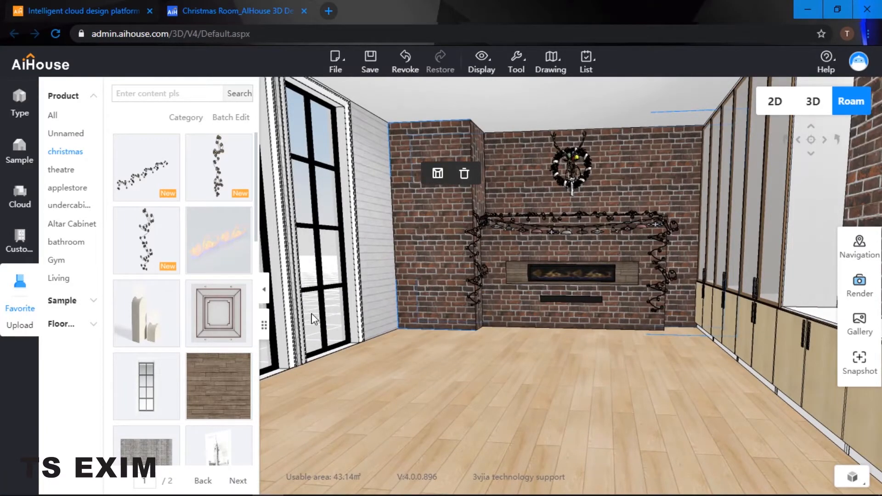
scroll(462, 294, down, 5)
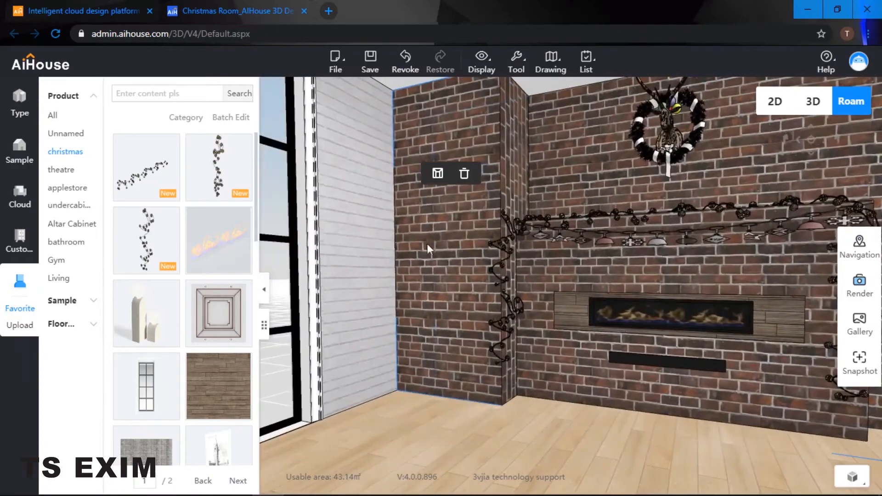
drag(426, 244, 584, 302)
scroll(754, 255, down, 6)
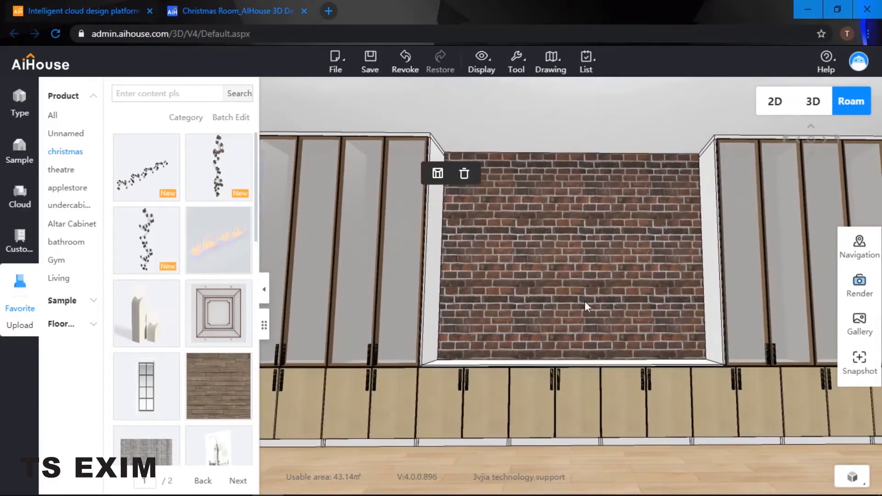
scroll(611, 271, up, 5)
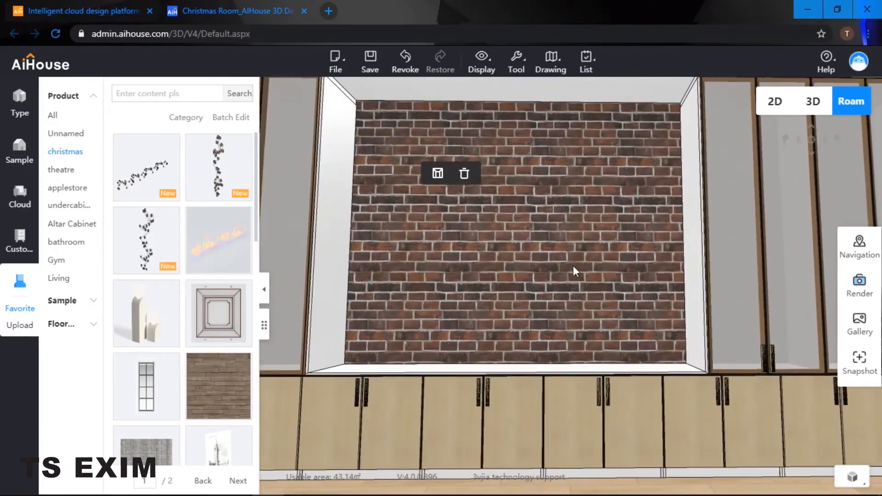
drag(528, 274, 534, 282)
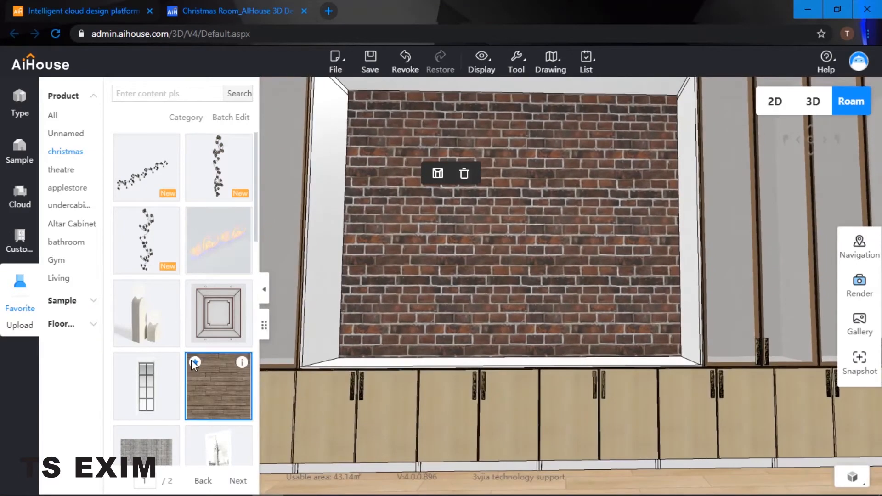
scroll(222, 413, down, 5)
scroll(221, 392, down, 5)
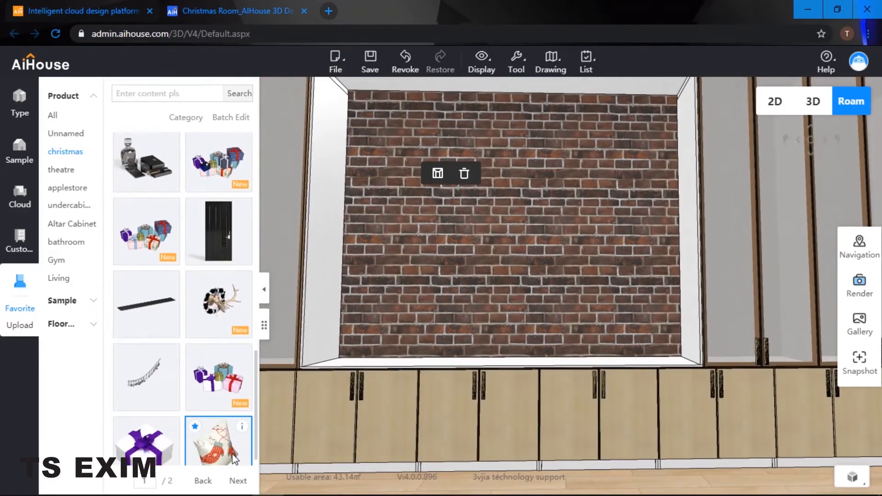
click(238, 481)
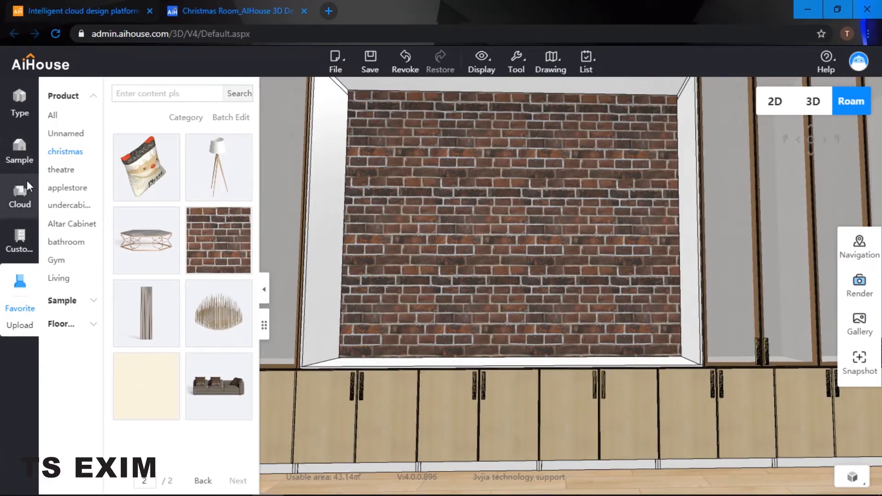
Step: Browse the public library's Digital audio electronics category, including its Office computer and Digital product models, for a television
click(22, 194)
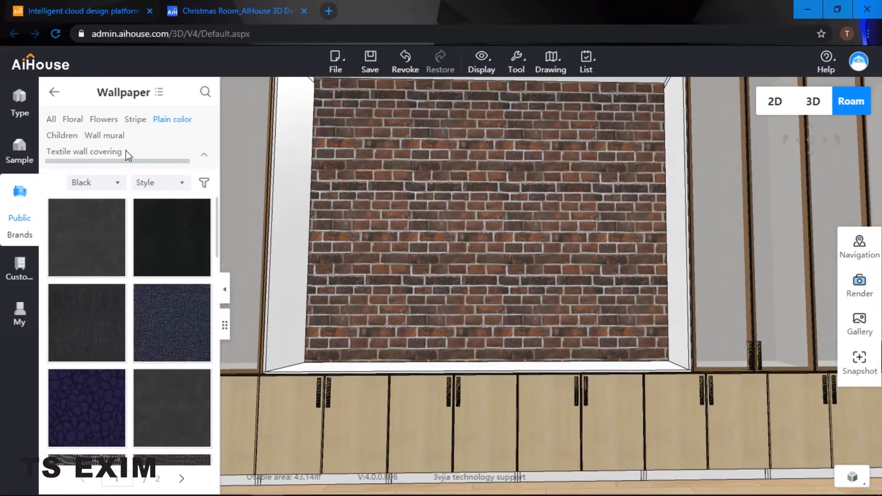
click(104, 93)
click(51, 120)
click(55, 93)
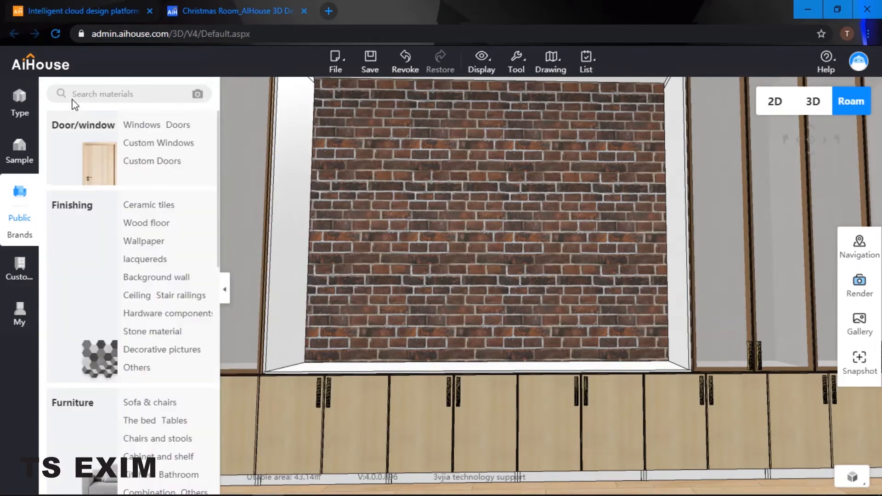
scroll(138, 288, down, 10)
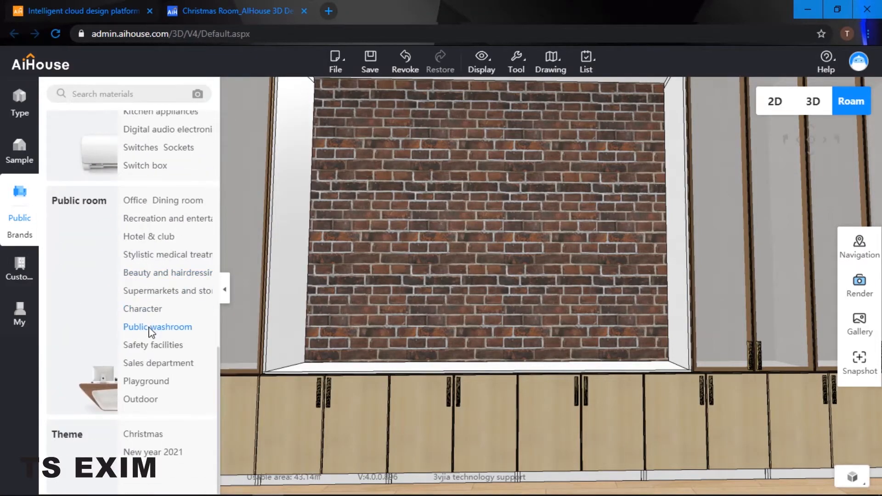
scroll(152, 331, up, 3)
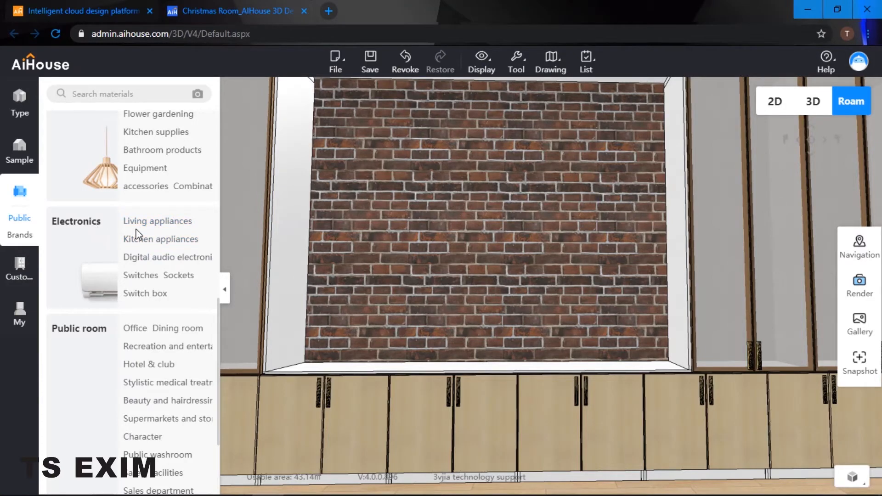
click(169, 257)
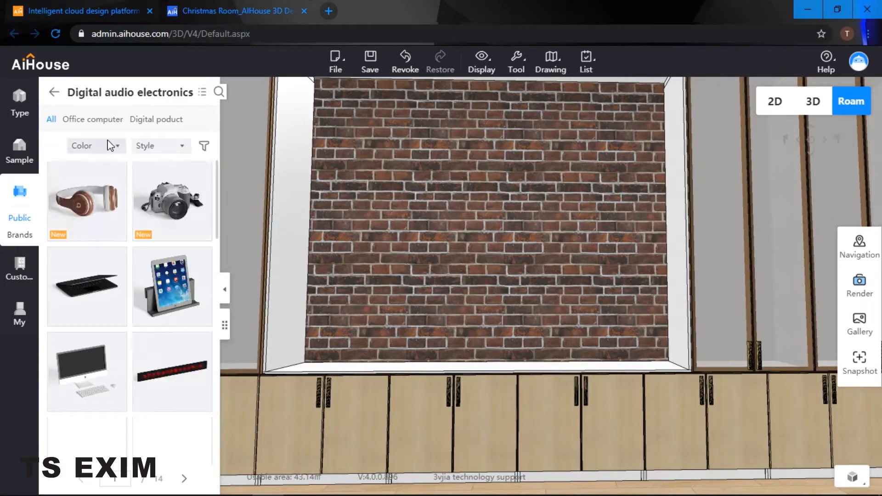
click(104, 121)
click(52, 121)
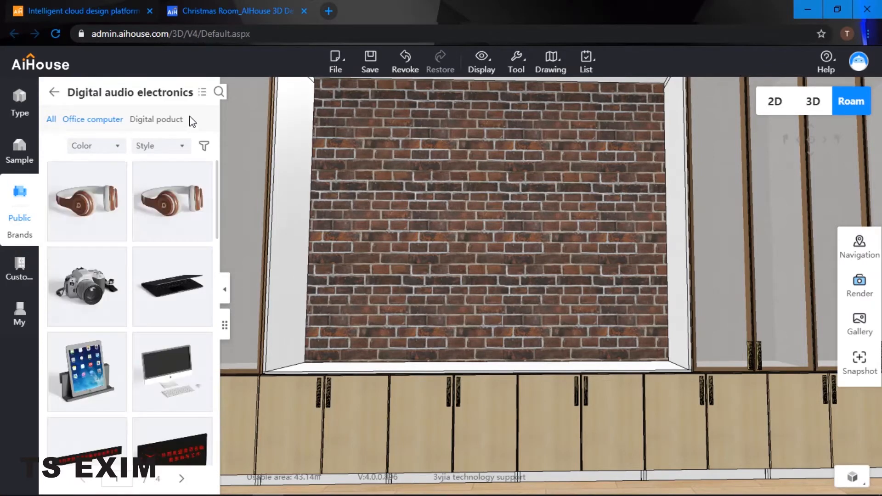
click(203, 92)
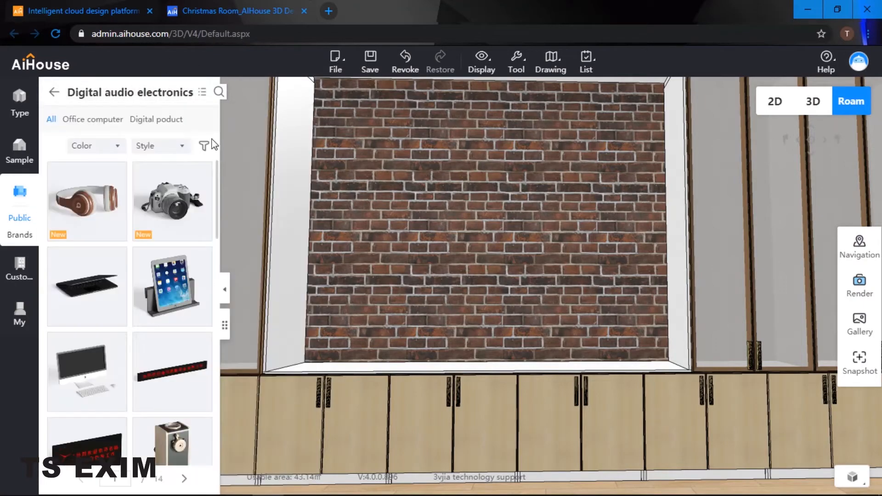
click(145, 120)
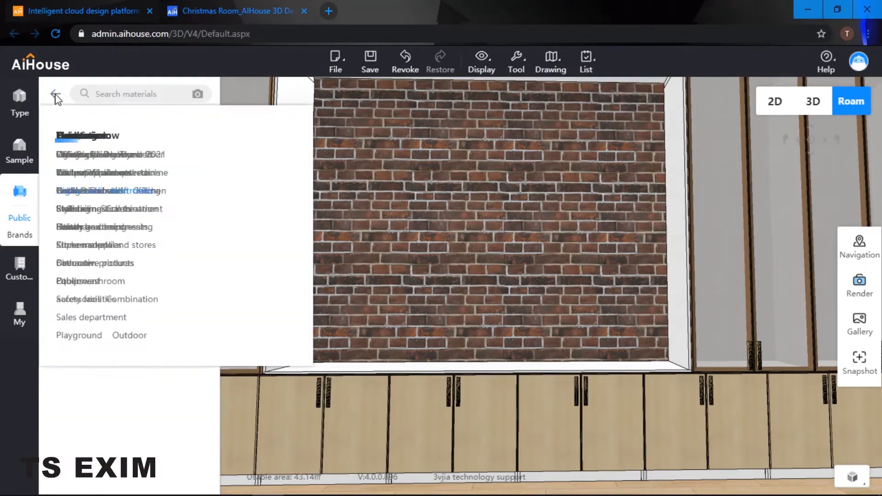
Step: Search the public material library for "televisio" and for "tv", and look through the models found
click(55, 95)
click(55, 96)
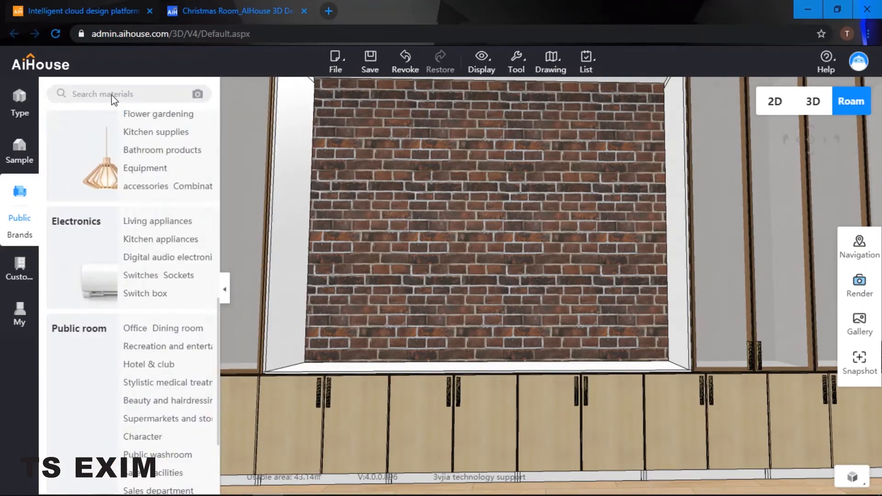
scroll(182, 270, down, 3)
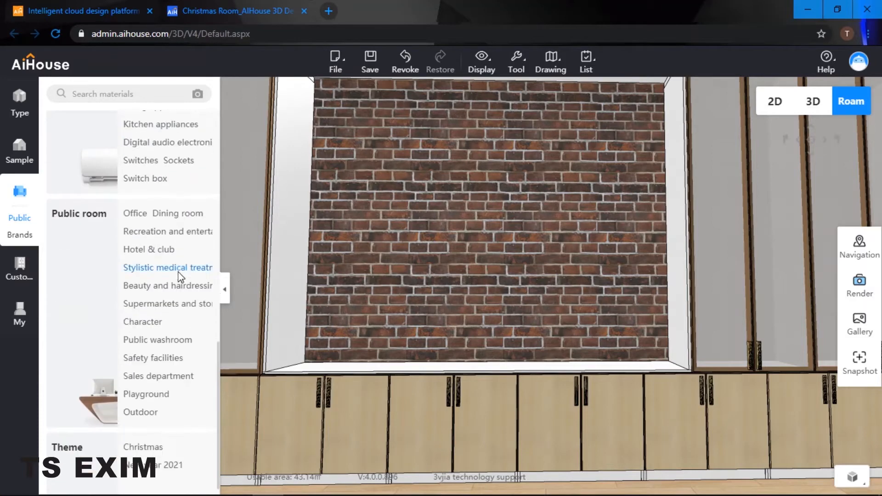
click(135, 95)
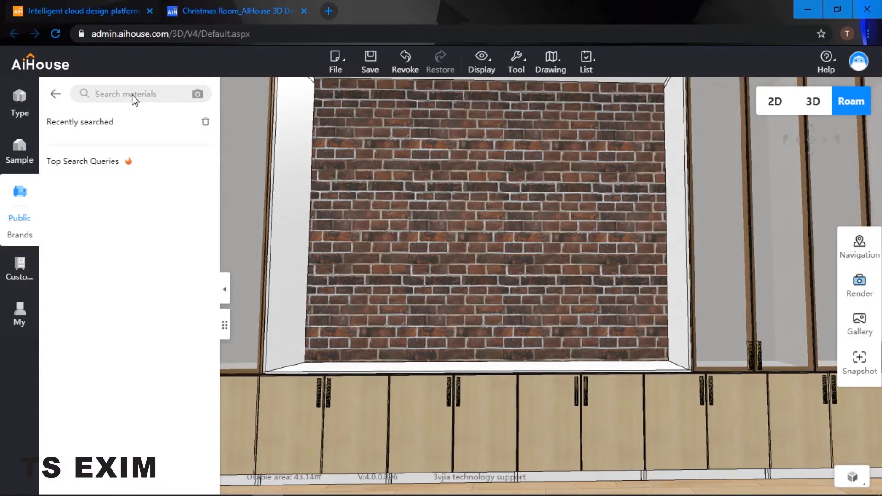
text(televisio)
key(Return)
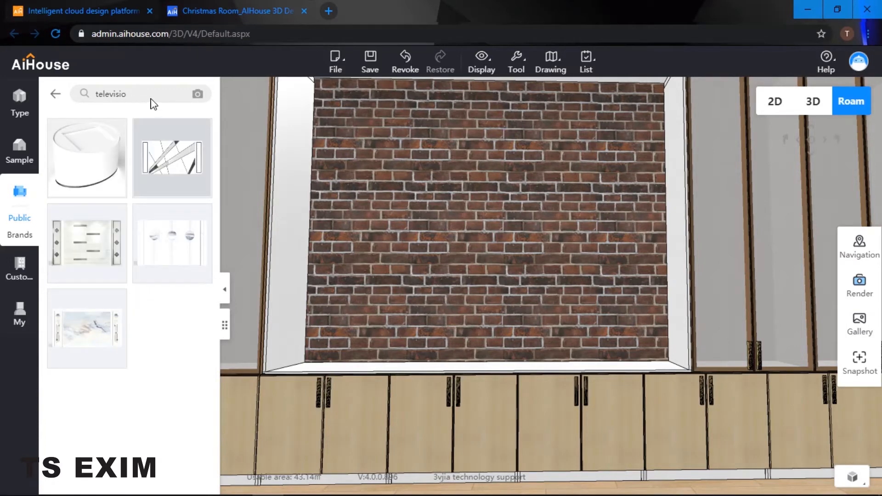
drag(152, 98, 68, 96)
text(tv)
key(Return)
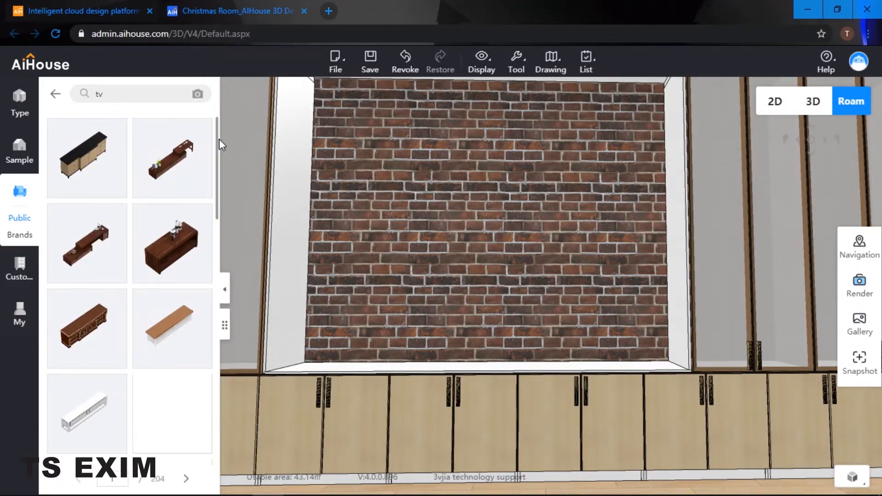
drag(217, 154, 223, 391)
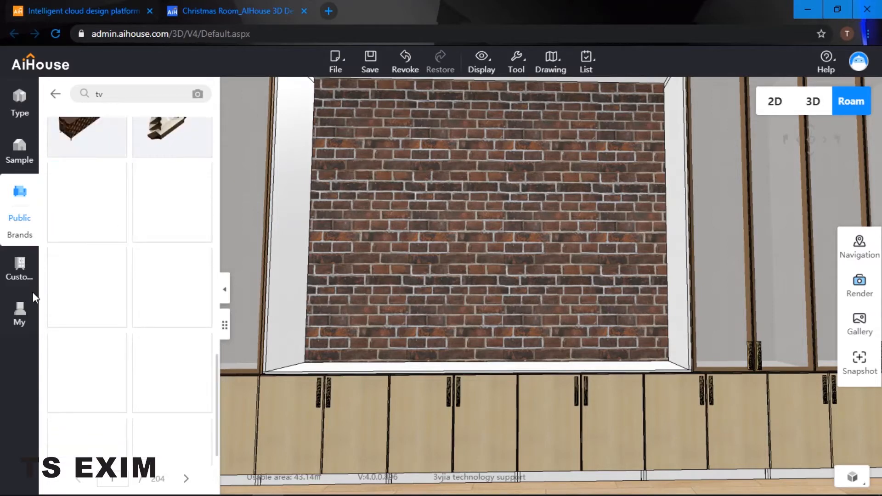
Step: Look through the first three pages of all favorite products for a television
click(27, 306)
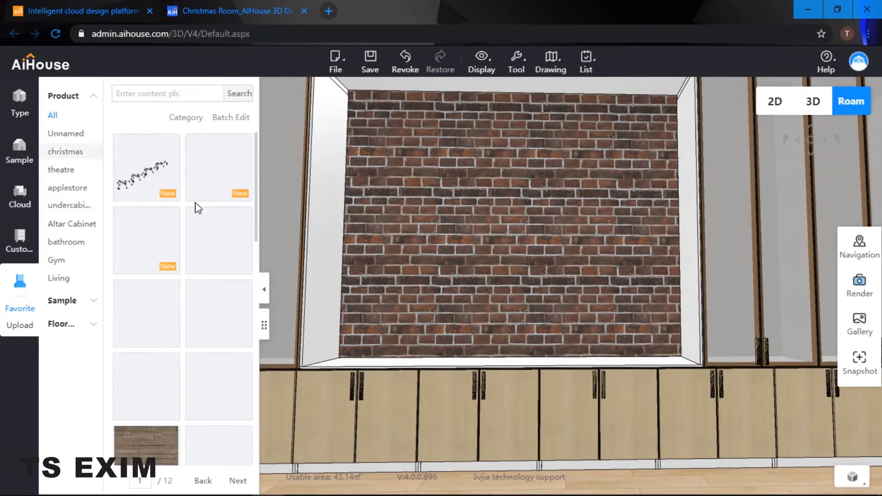
drag(259, 170, 256, 407)
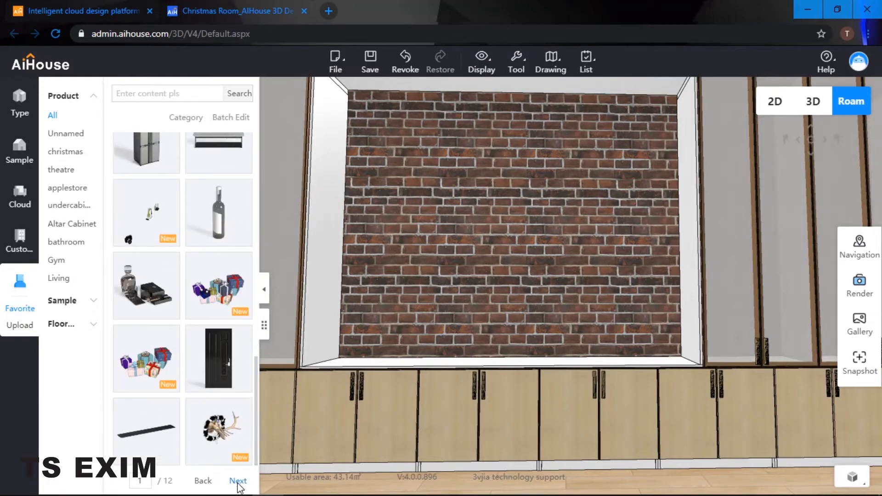
click(238, 482)
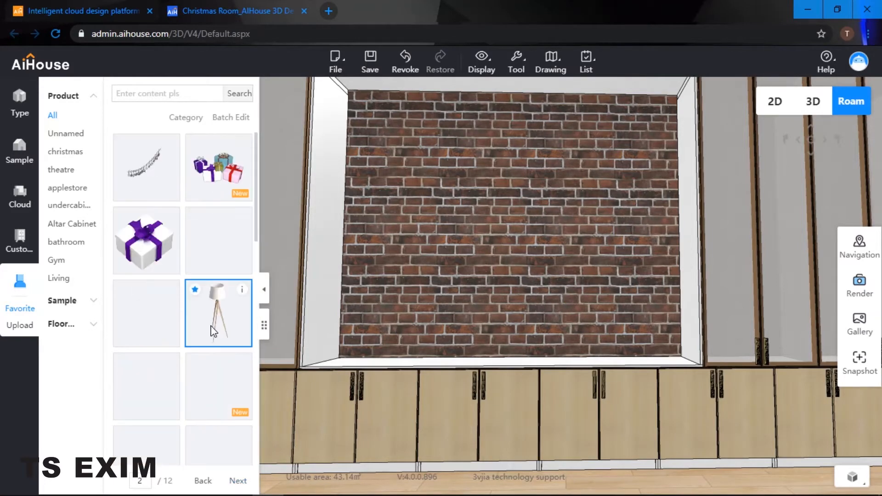
scroll(201, 333, down, 10)
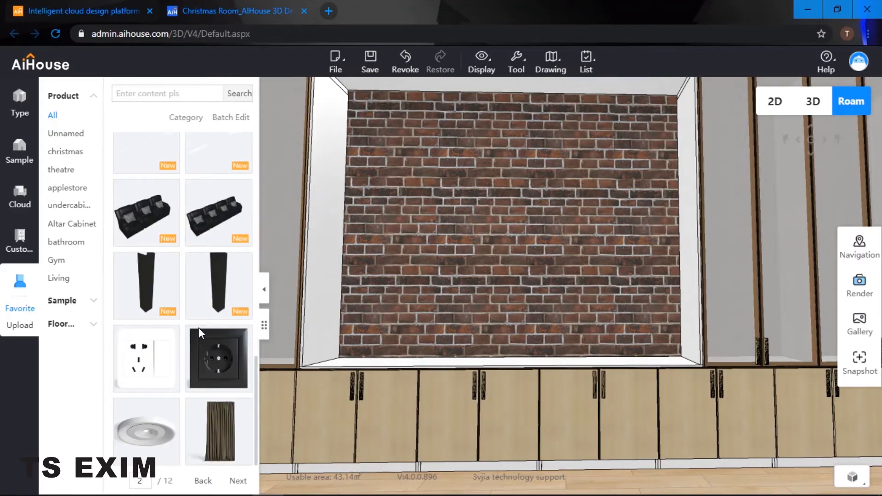
click(238, 481)
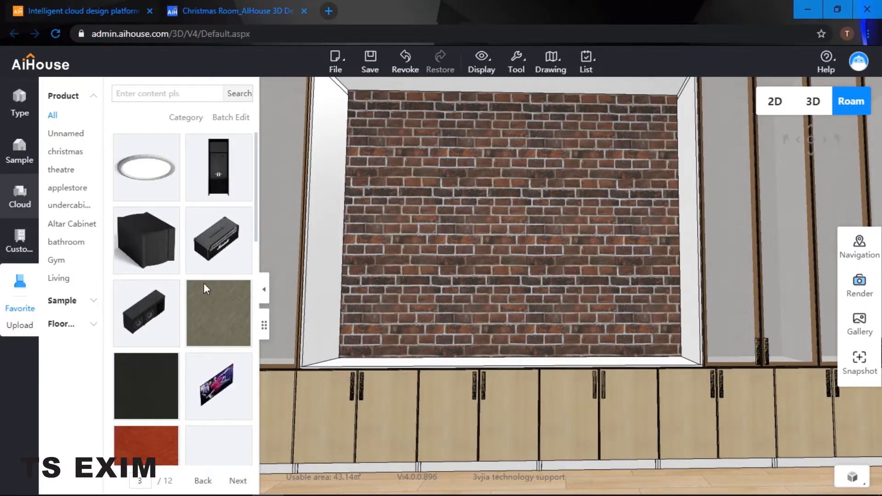
scroll(204, 285, down, 10)
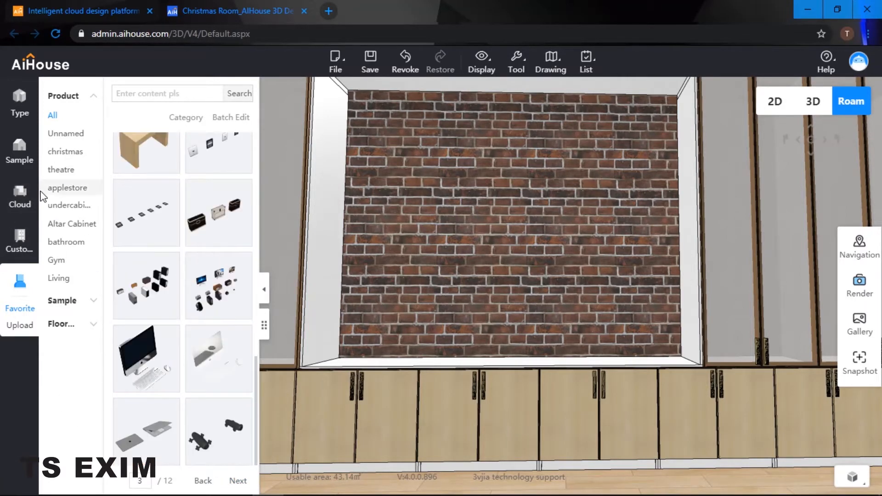
click(43, 193)
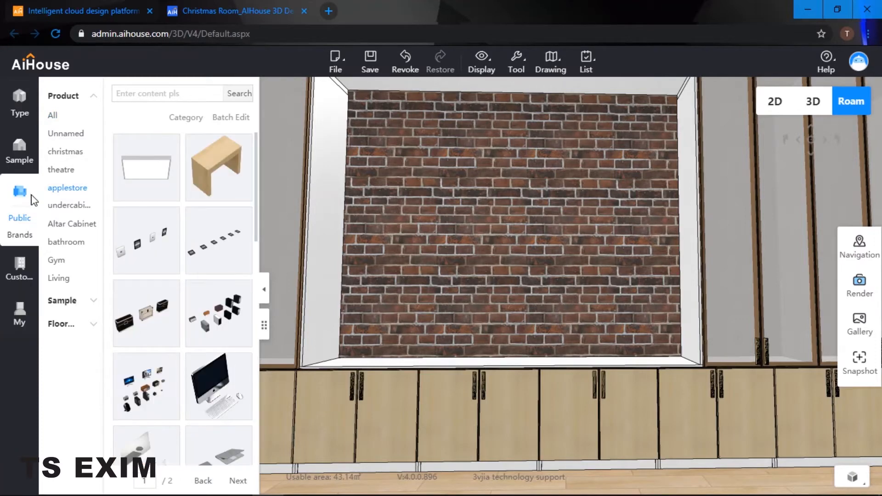
Step: Show the Television models in the Living appliances category of the public library's Electronics section
click(31, 197)
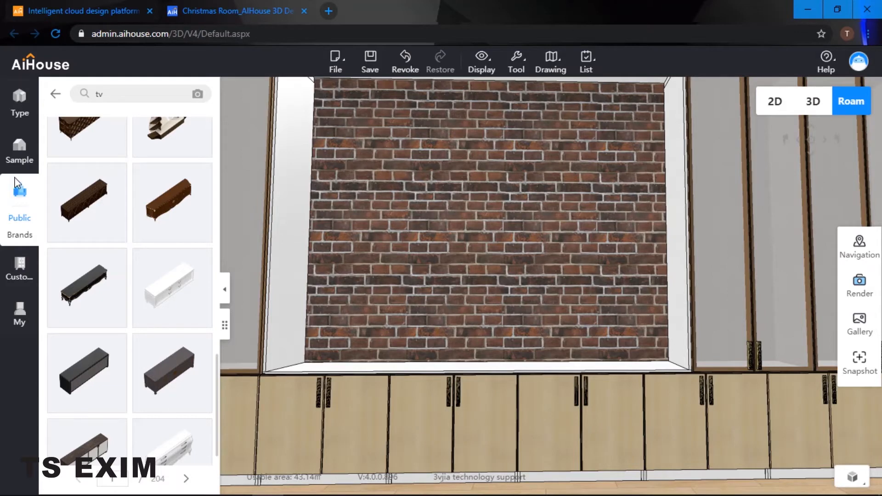
click(56, 94)
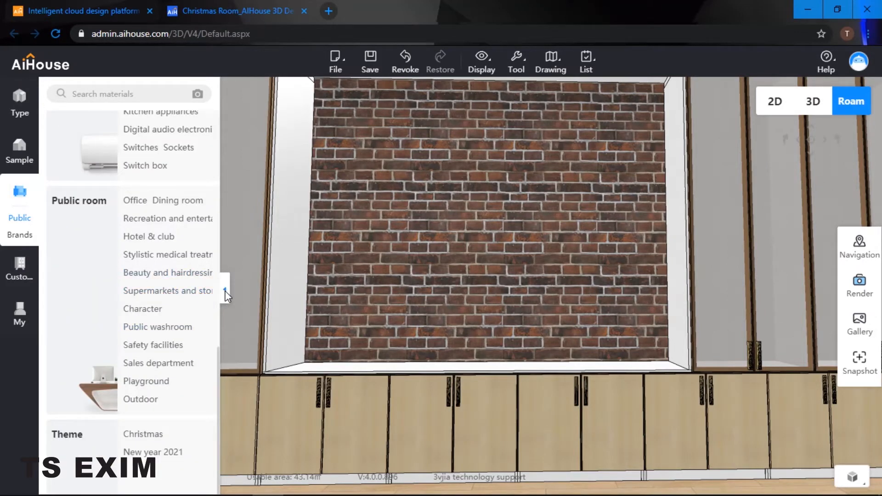
scroll(170, 360, up, 3)
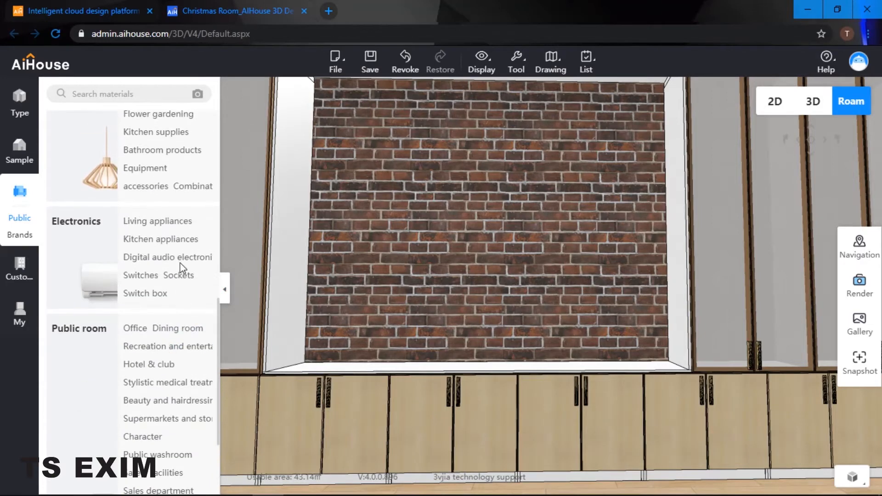
scroll(155, 292, up, 2)
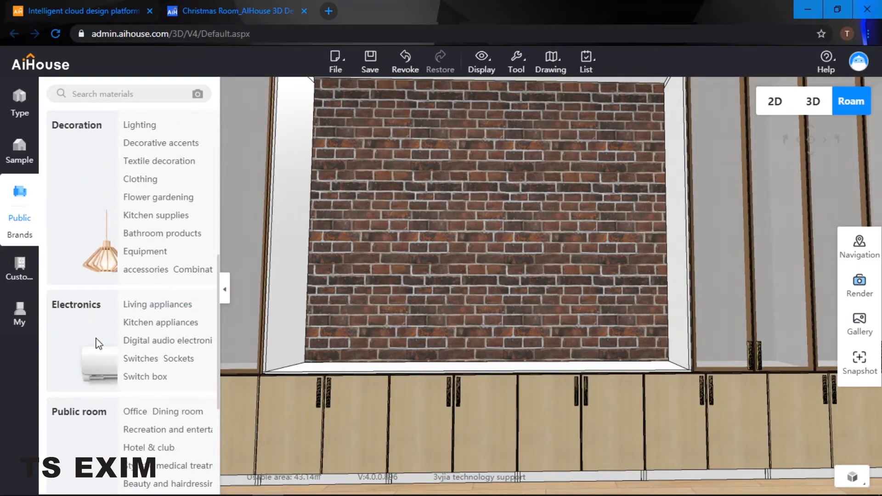
click(169, 306)
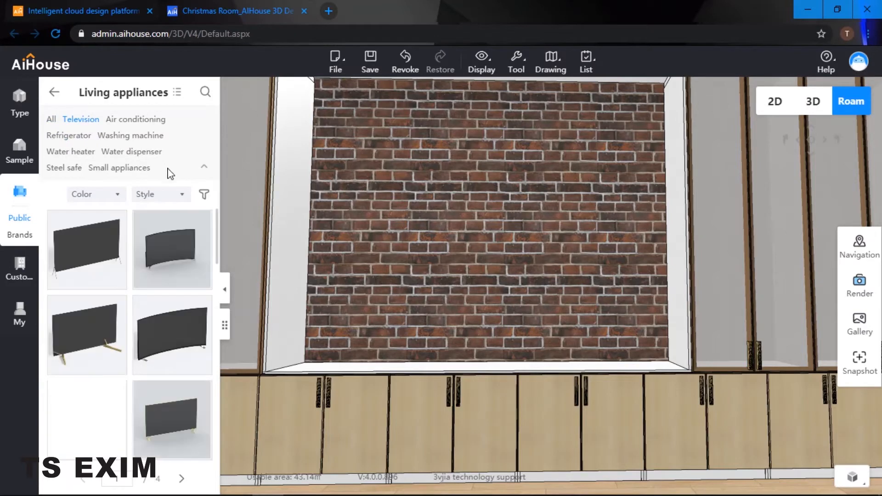
drag(219, 235, 224, 164)
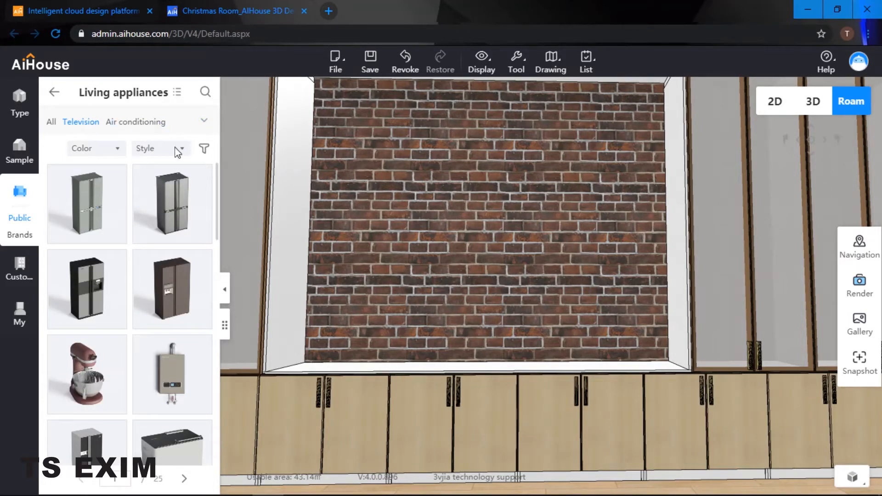
click(160, 125)
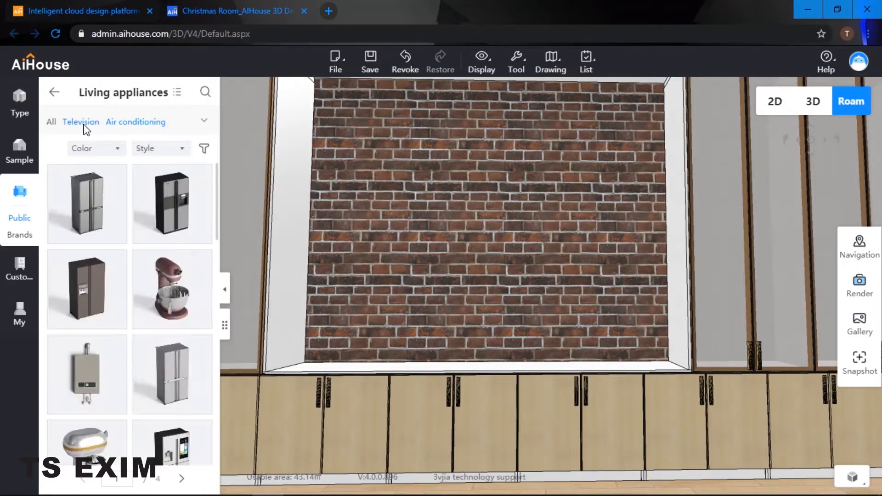
click(84, 125)
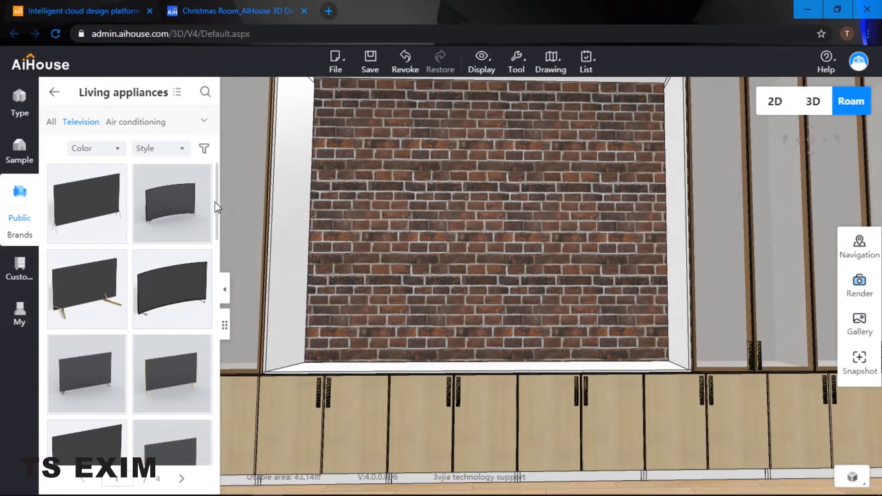
Step: Mount a flat wall television without a stand on the brick wall of the niche between the cabinets
drag(217, 197, 218, 278)
scroll(204, 212, down, 5)
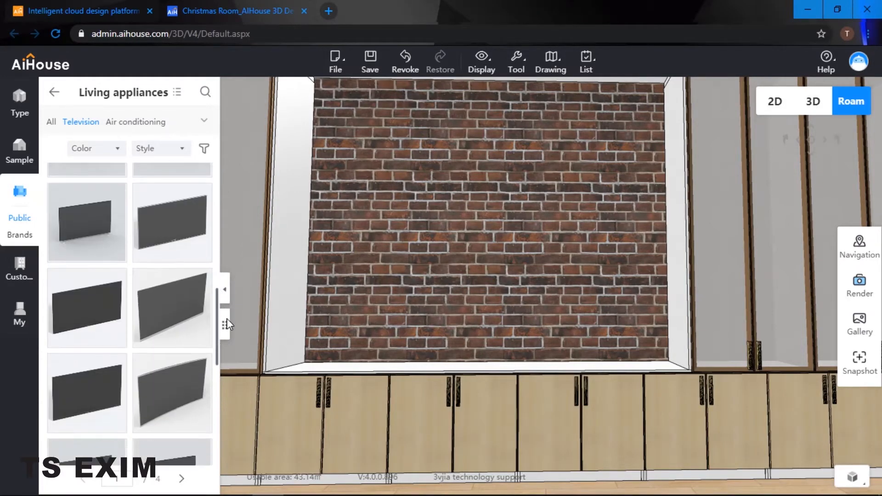
mouse_move(204, 197)
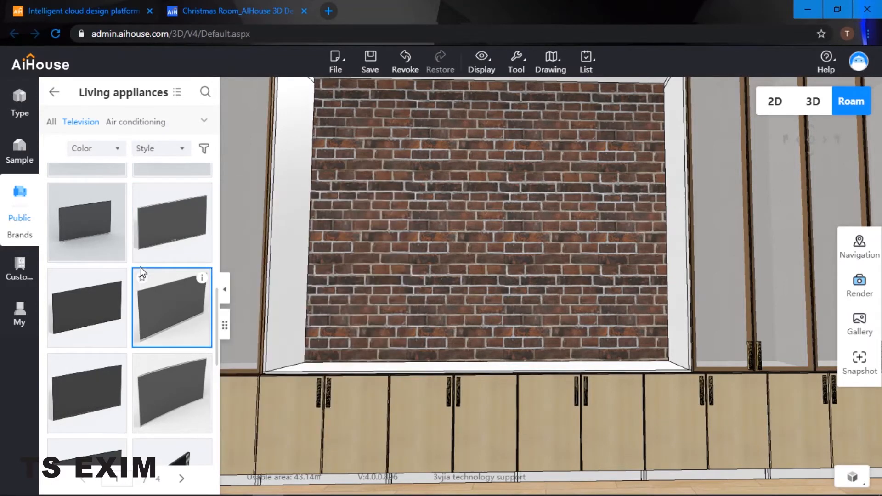
mouse_move(118, 278)
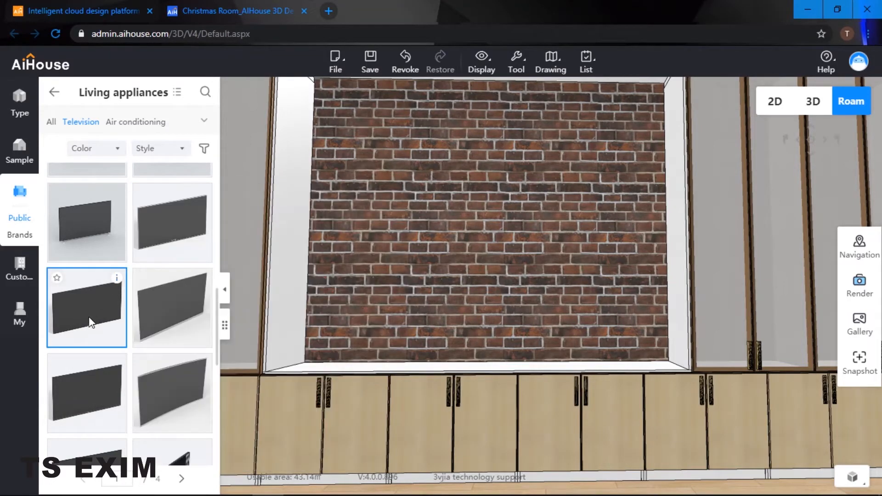
drag(180, 243, 485, 255)
right_drag(519, 236, 629, 239)
scroll(489, 224, up, 4)
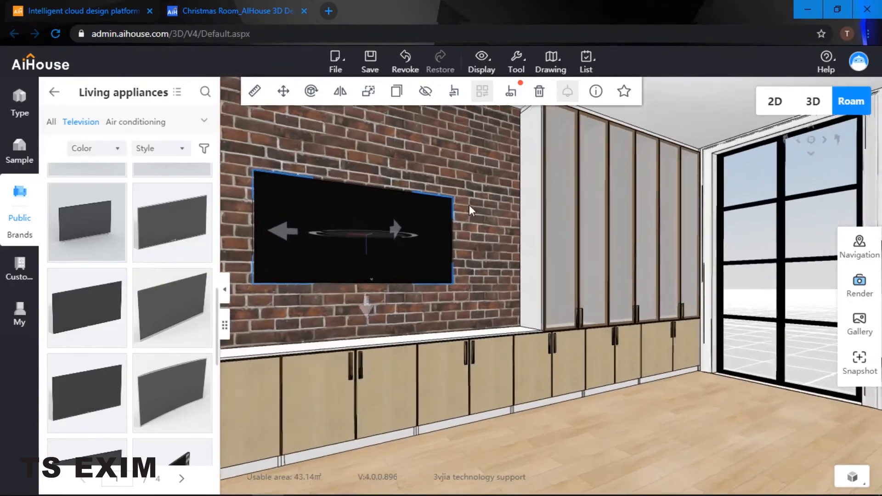
right_drag(551, 207, 376, 244)
scroll(357, 217, down, 5)
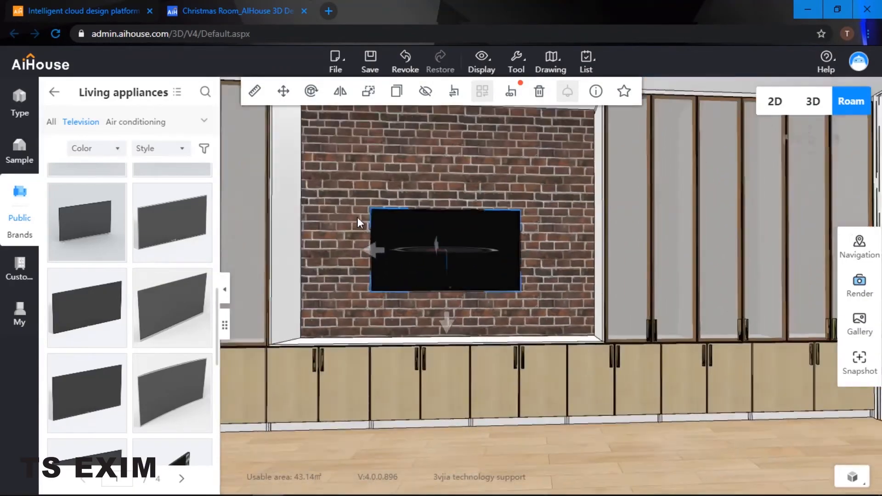
click(432, 199)
scroll(473, 200, up, 5)
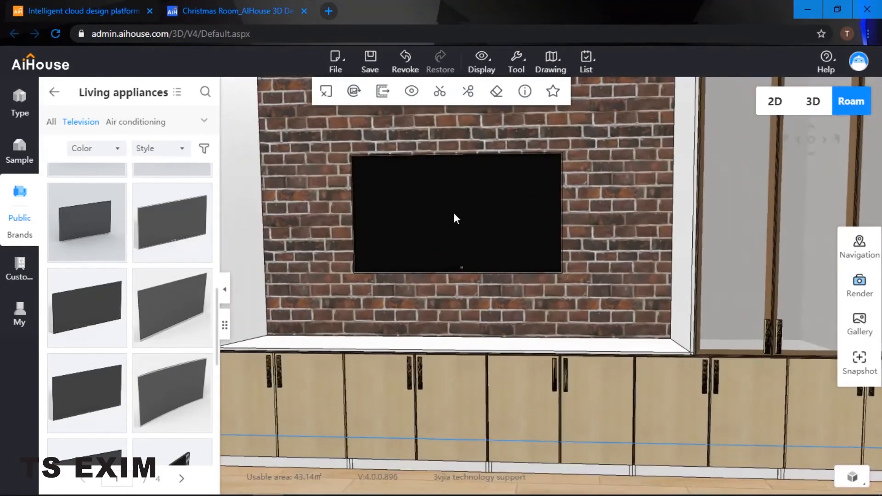
middle_drag(454, 214, 506, 266)
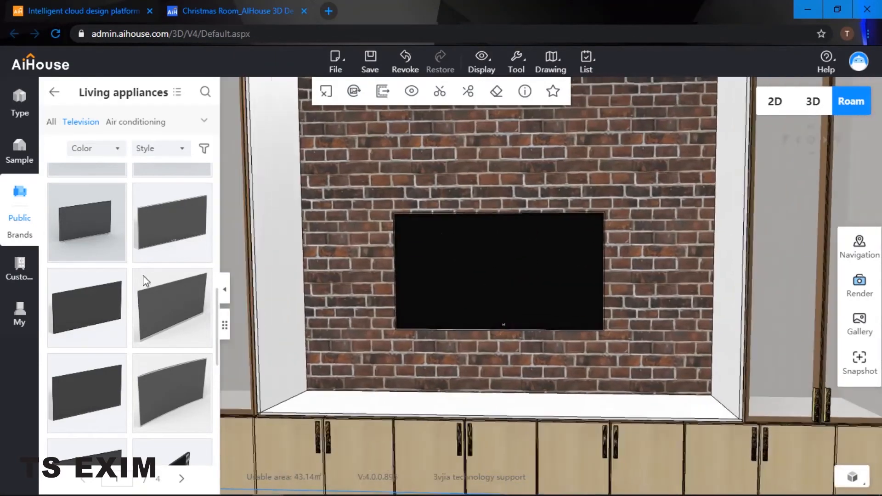
Step: Look through the christmas favorites and all favorite products for decorations to set below the television
click(25, 320)
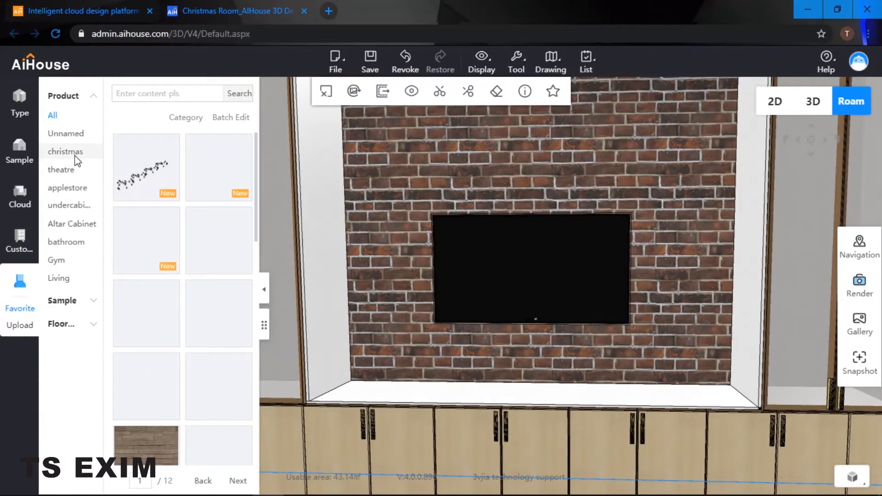
click(75, 157)
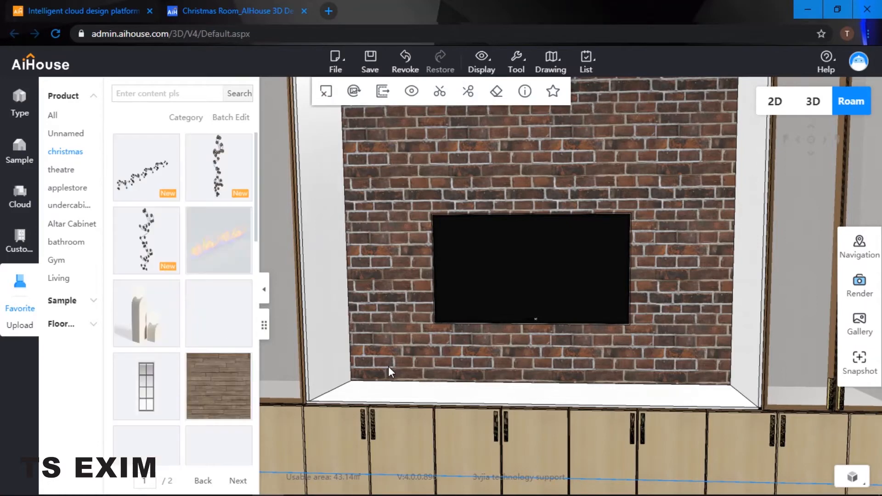
drag(257, 192, 254, 329)
click(54, 115)
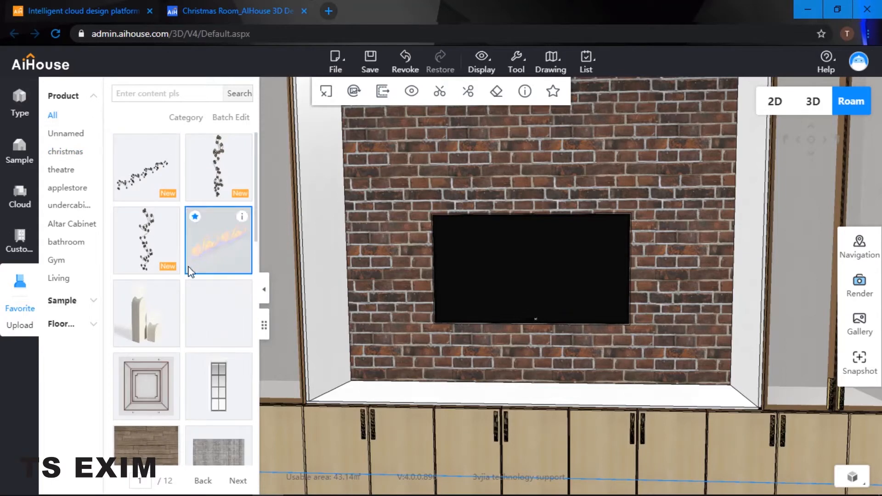
scroll(191, 275, down, 5)
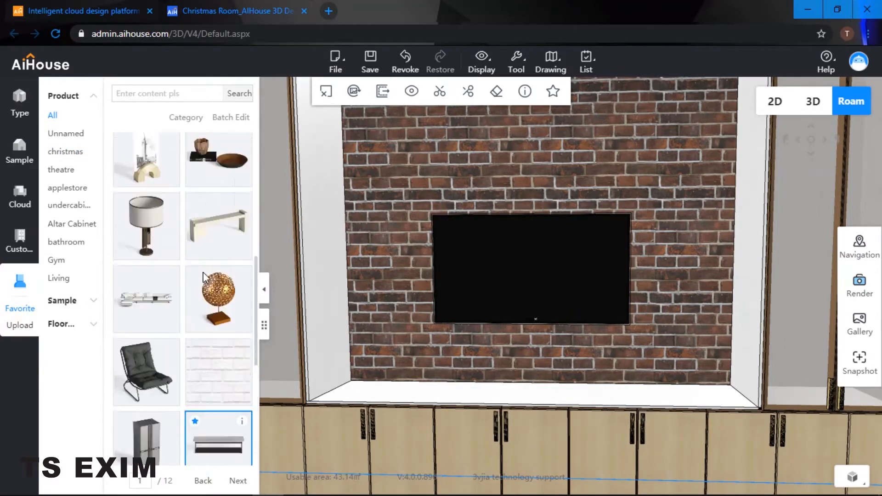
scroll(229, 265, up, 3)
mouse_move(247, 162)
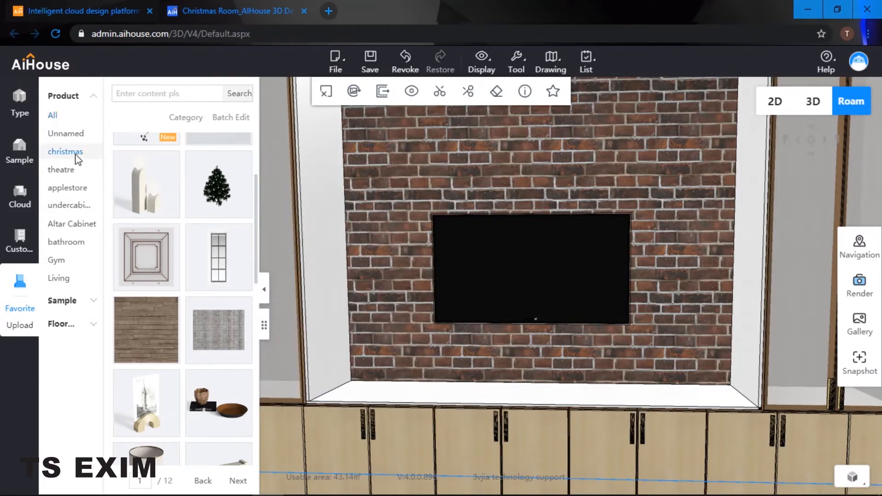
Step: Place the pillow with the red mitten pattern from the christmas favorites on the niche ledge below the television
click(76, 155)
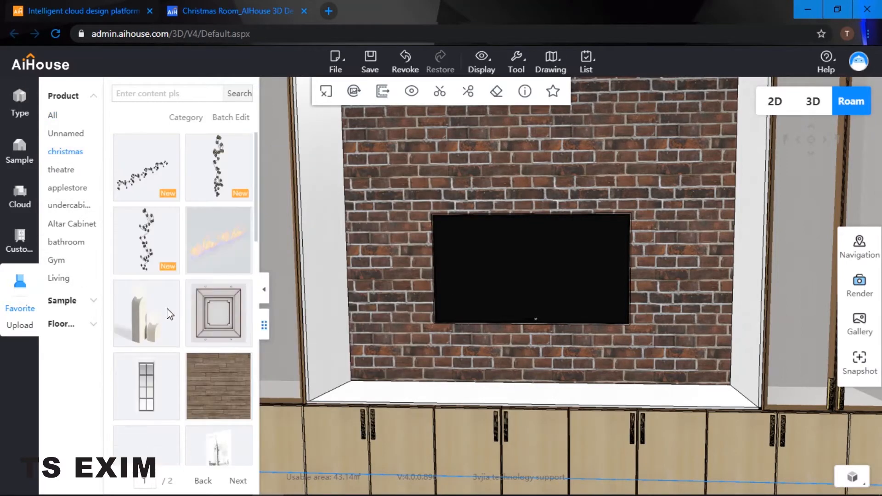
scroll(184, 315, down, 5)
scroll(191, 320, down, 5)
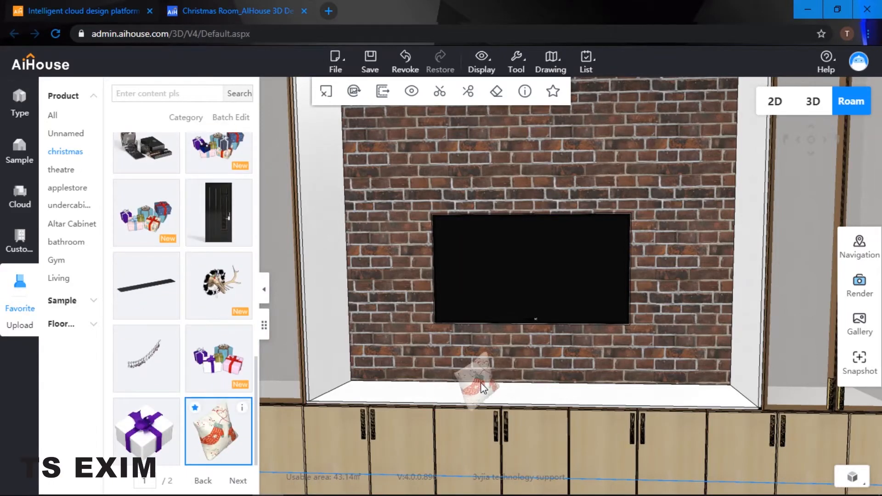
drag(488, 393, 498, 391)
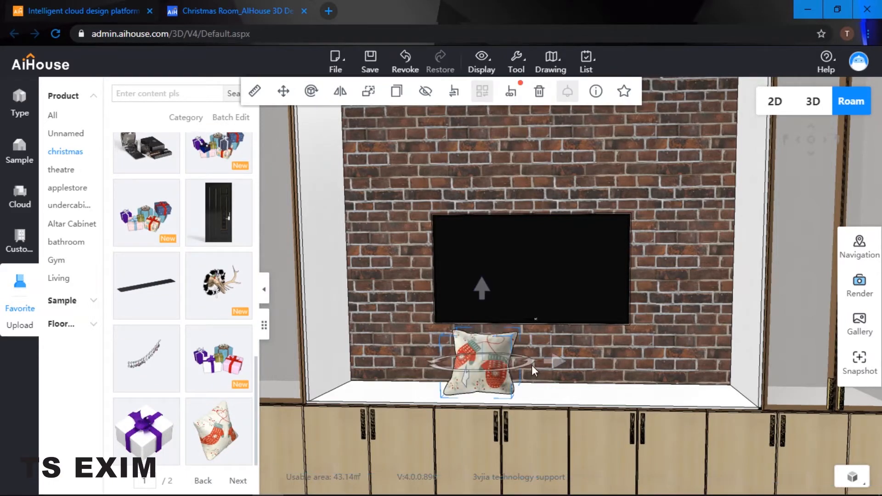
Step: Add the Santa "Merry Xmas" pillow from page 2 of the christmas favorites, slightly in front of and overlapping the mitten pillow
click(238, 481)
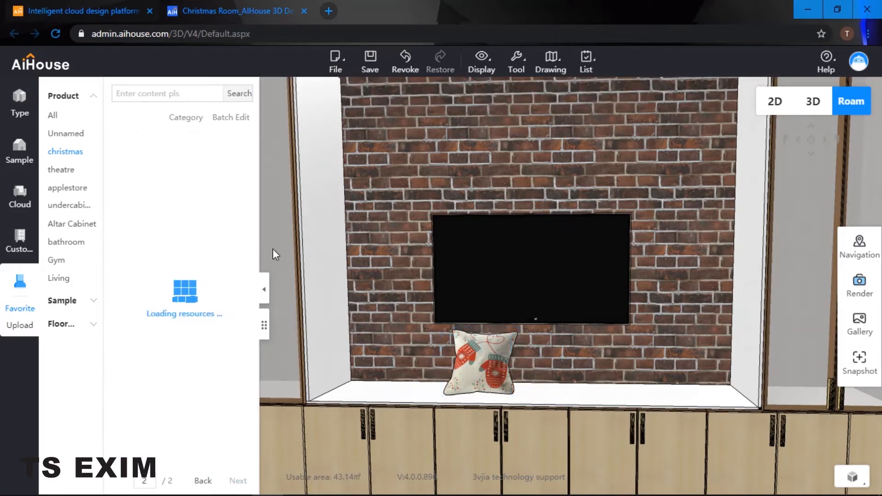
click(162, 193)
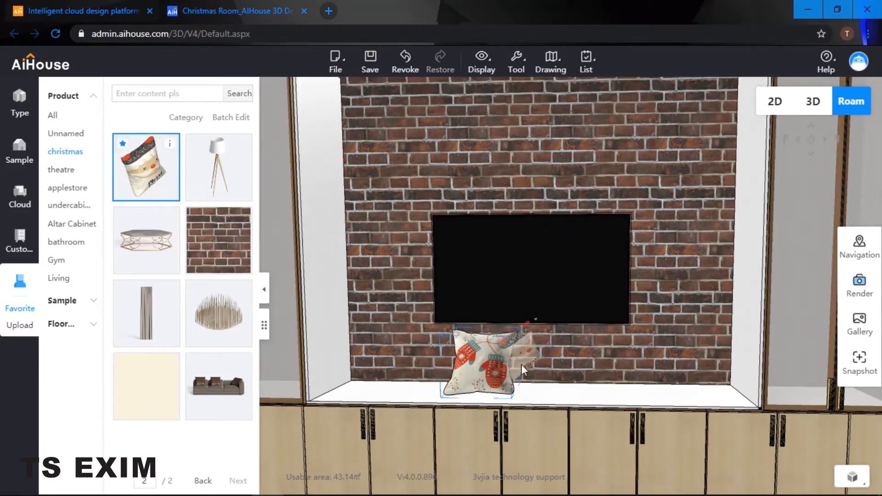
click(576, 397)
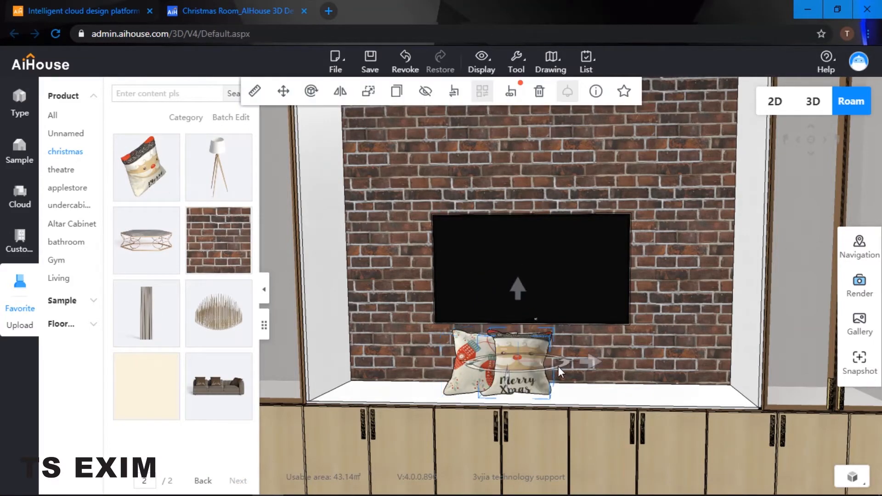
mouse_move(591, 362)
mouse_down()
mouse_move(620, 365)
mouse_move(587, 368)
mouse_up()
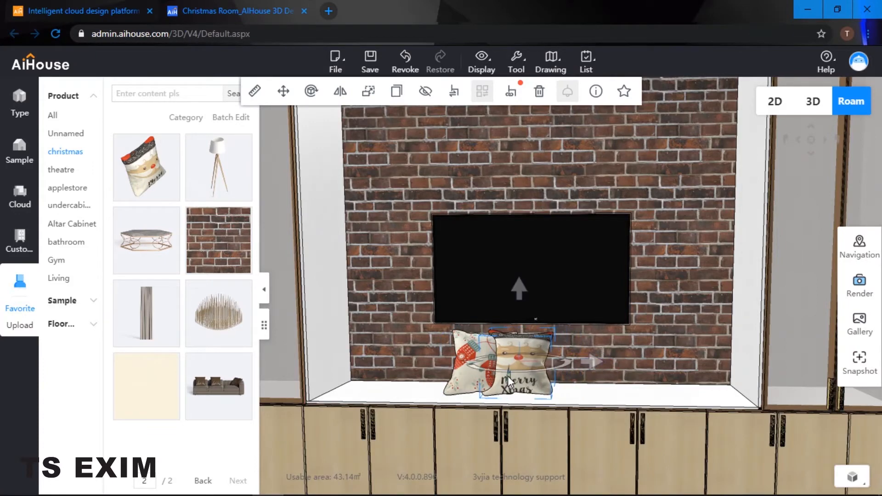
drag(508, 376, 506, 382)
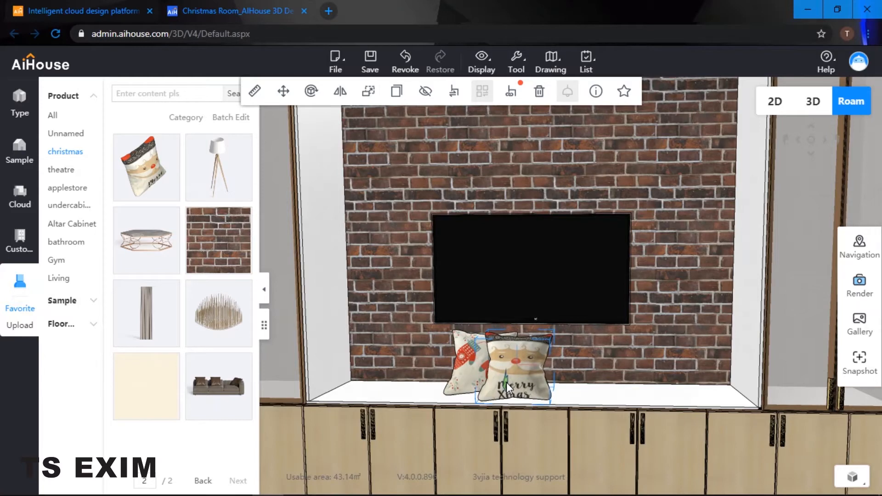
Step: Move the mitten pillow slightly back on the ledge toward the brick wall
click(460, 375)
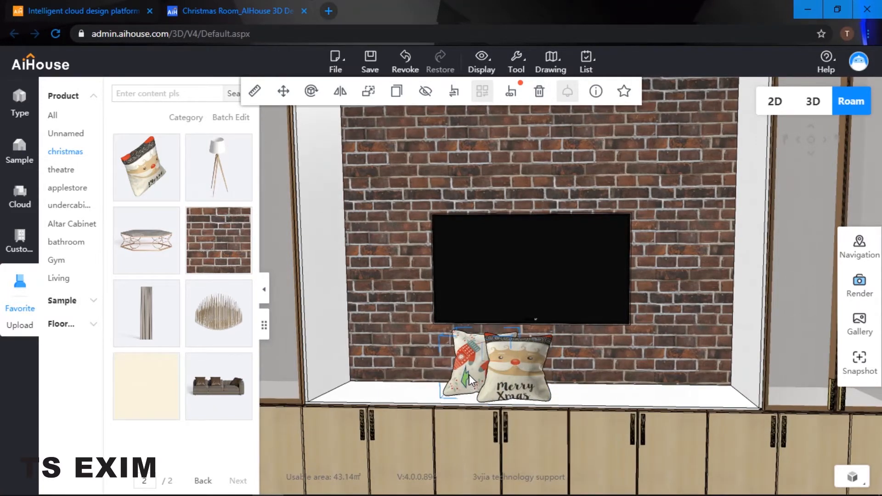
click(652, 369)
click(613, 383)
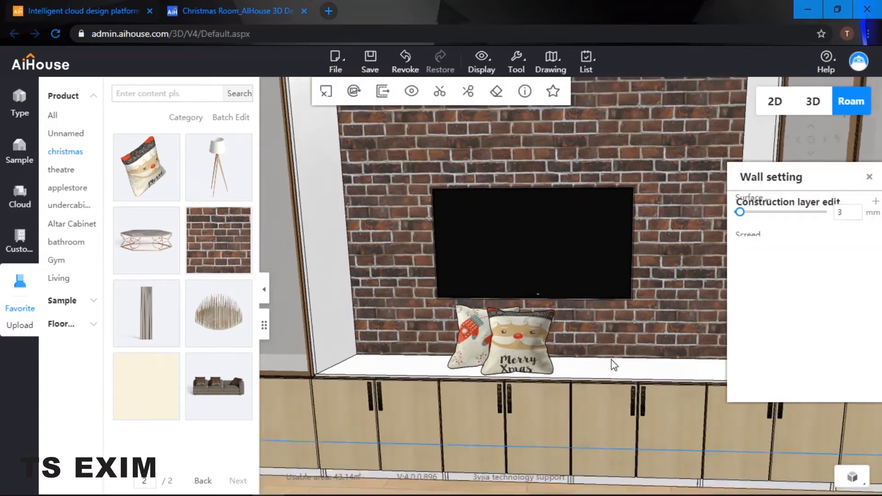
scroll(600, 377, up, 5)
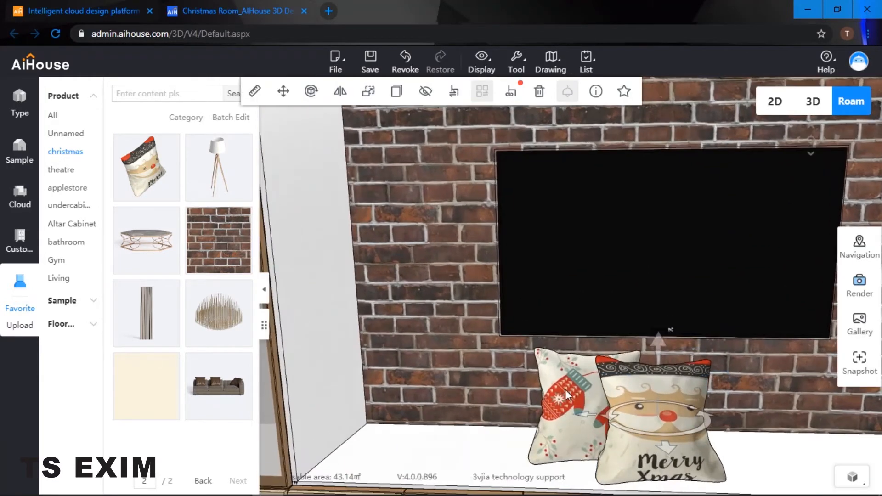
click(565, 389)
drag(588, 431, 589, 421)
Step: Move the Santa pillow slightly back on the ledge so that it sits close in front of the mitten pillow
click(645, 437)
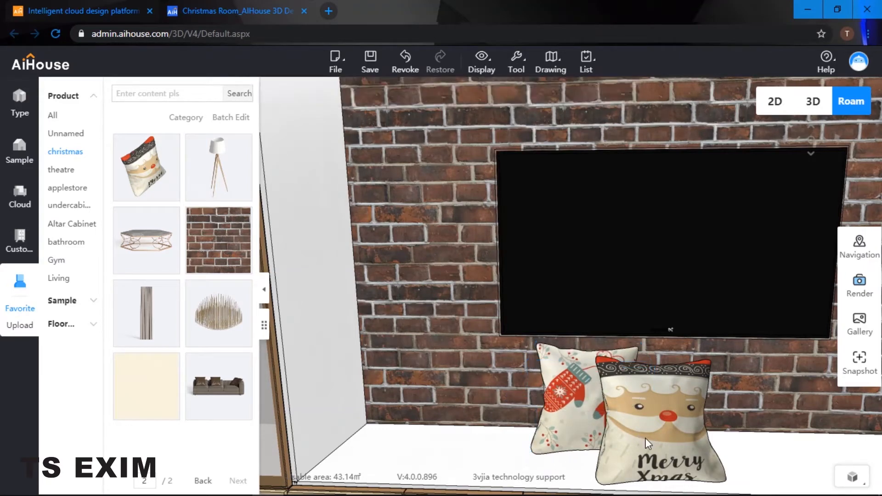
drag(669, 446, 667, 436)
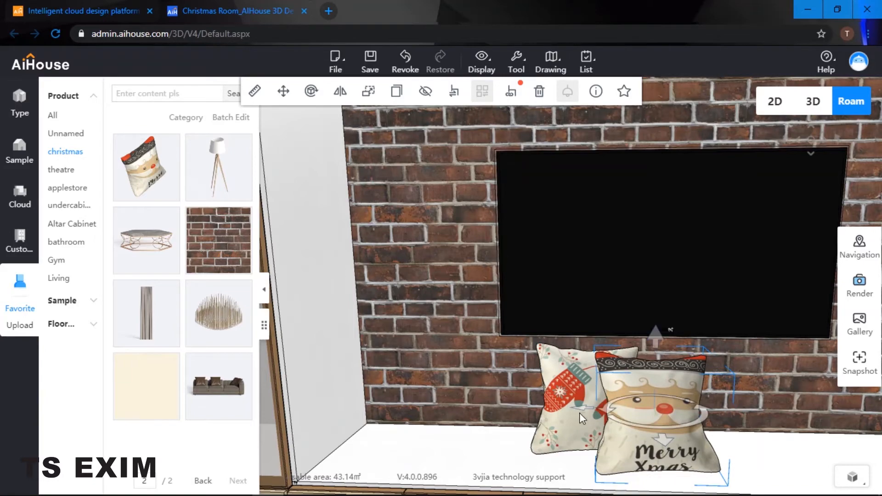
drag(583, 408, 585, 409)
click(779, 410)
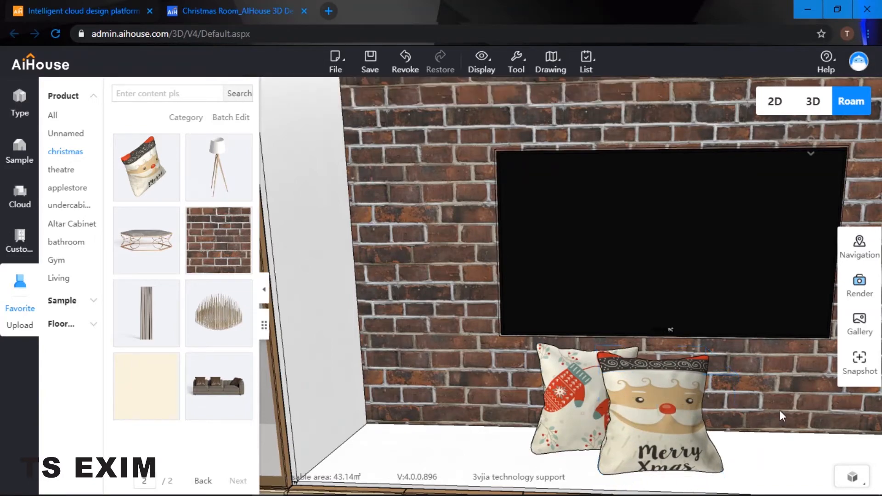
right_drag(779, 410, 752, 380)
scroll(751, 380, down, 8)
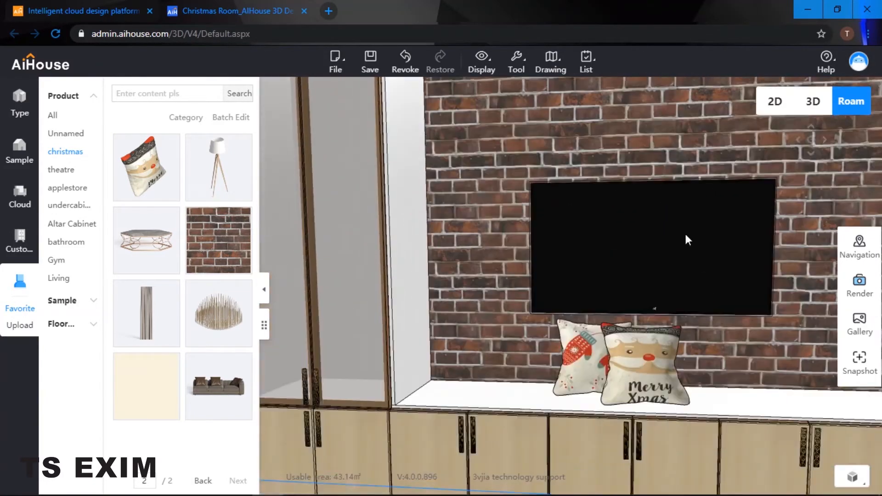
Step: Raise the television slightly on the brick wall above the Christmas pillows
click(673, 241)
drag(650, 185, 651, 153)
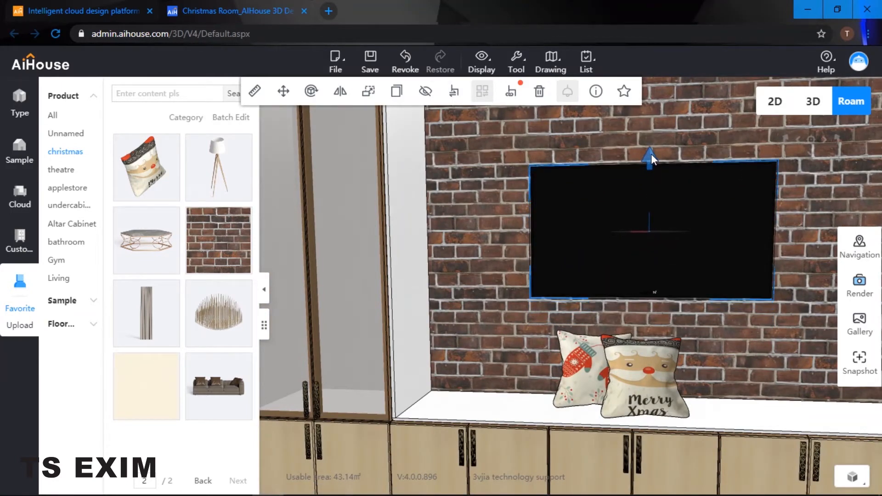
click(794, 217)
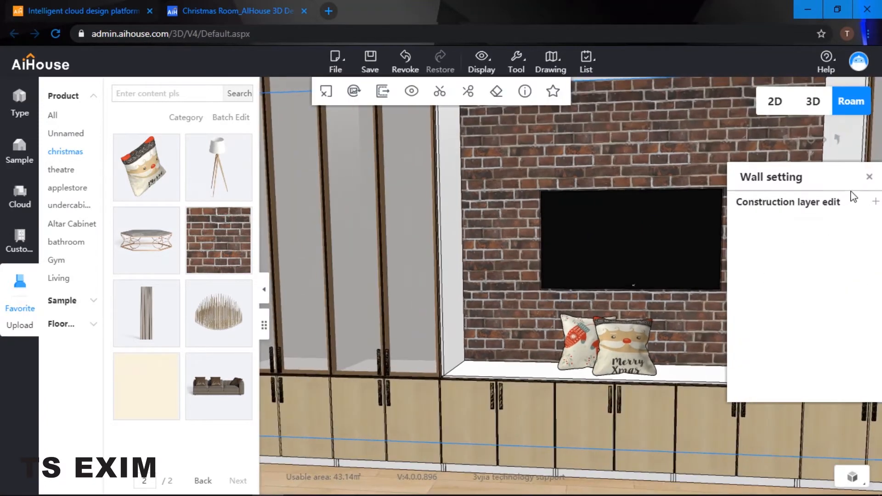
click(865, 183)
Step: Place the pair of ball-topped figurines from page 1 of the christmas favorites at the right end of the niche ledge
drag(865, 183, 729, 211)
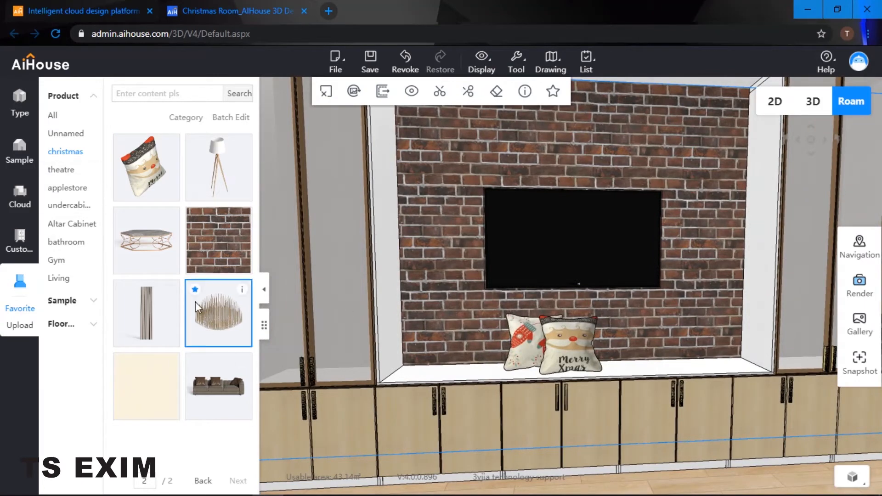
click(204, 481)
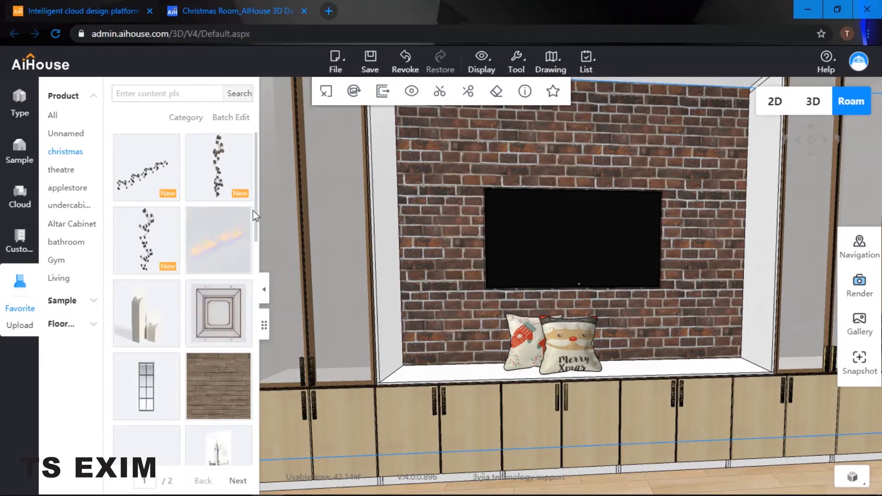
scroll(256, 211, down, 1)
click(146, 282)
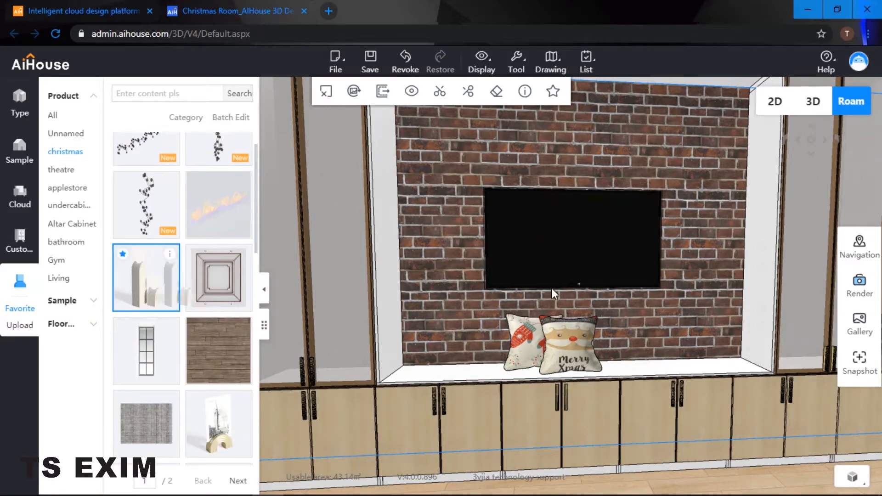
click(730, 361)
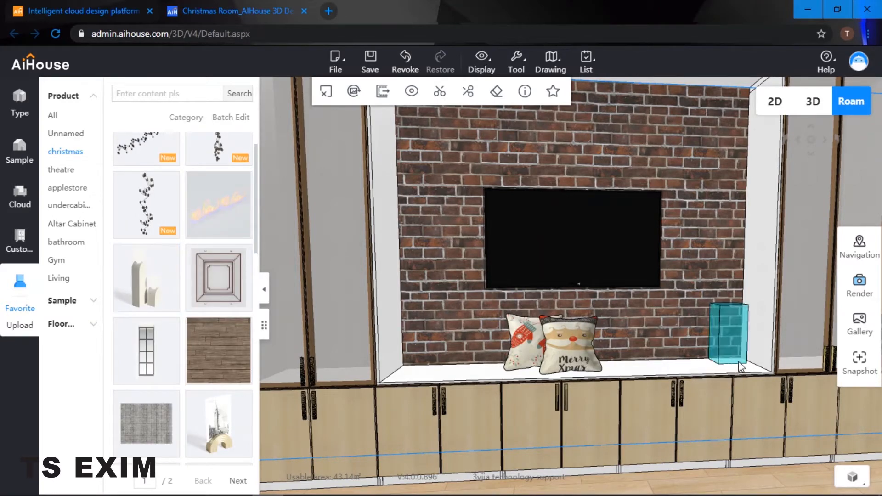
drag(745, 350, 541, 335)
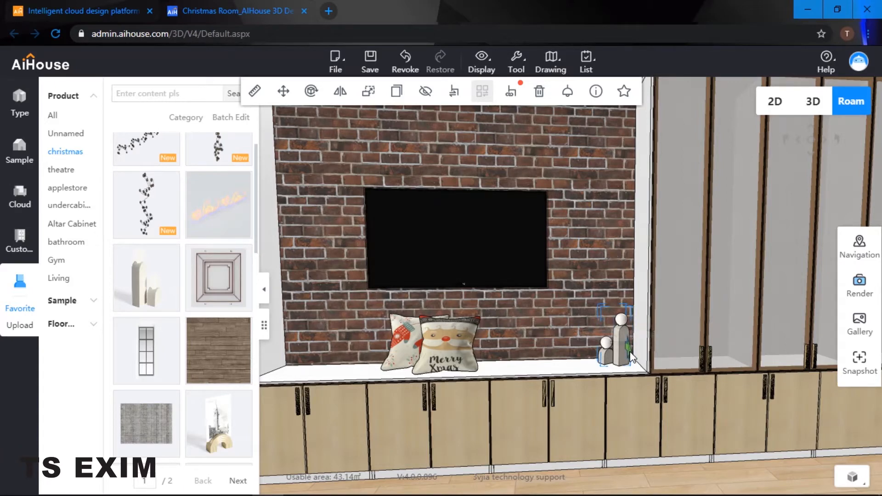
drag(629, 352, 631, 355)
Step: Shift the Santa and mitten pillows slightly to the right along the ledge below the television
click(606, 272)
drag(585, 256, 708, 267)
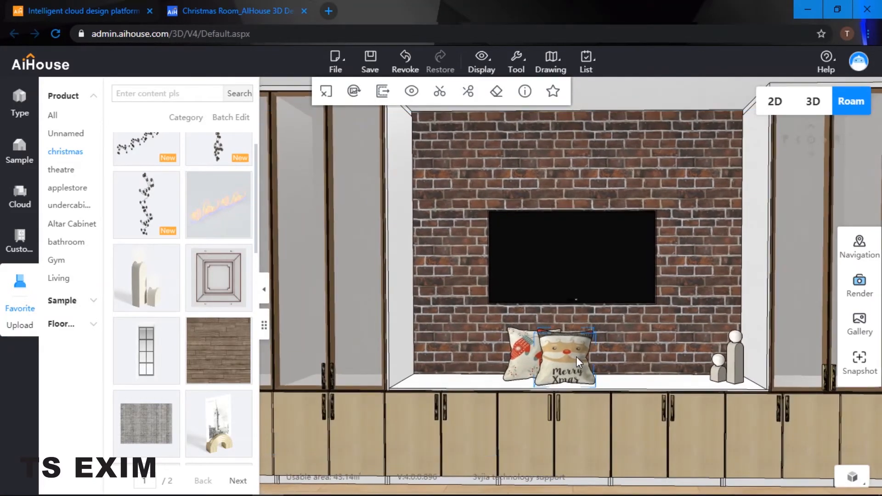
click(576, 356)
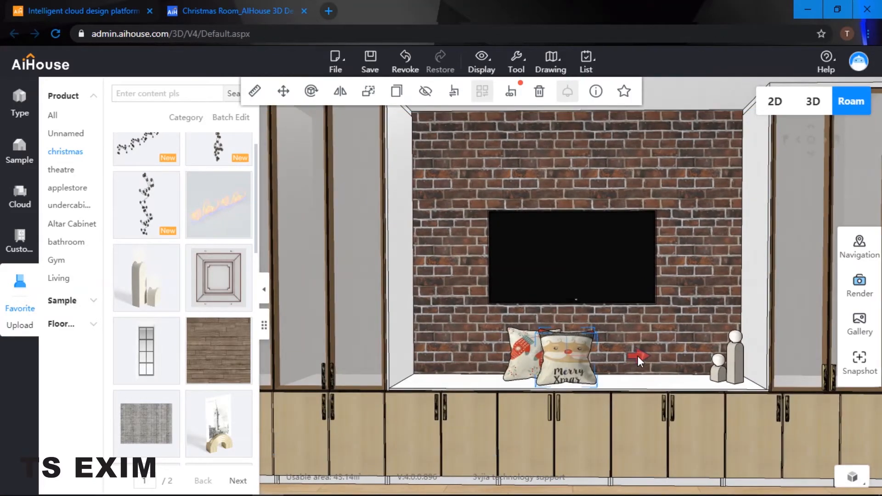
click(519, 340)
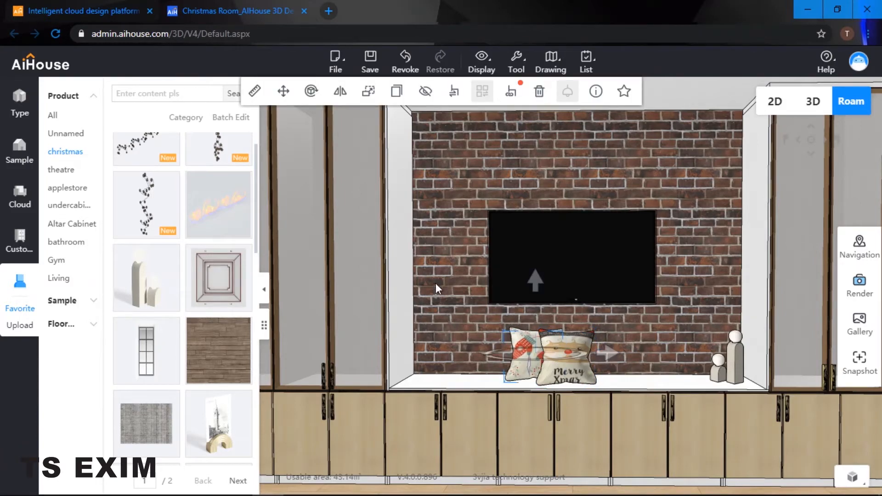
click(572, 353)
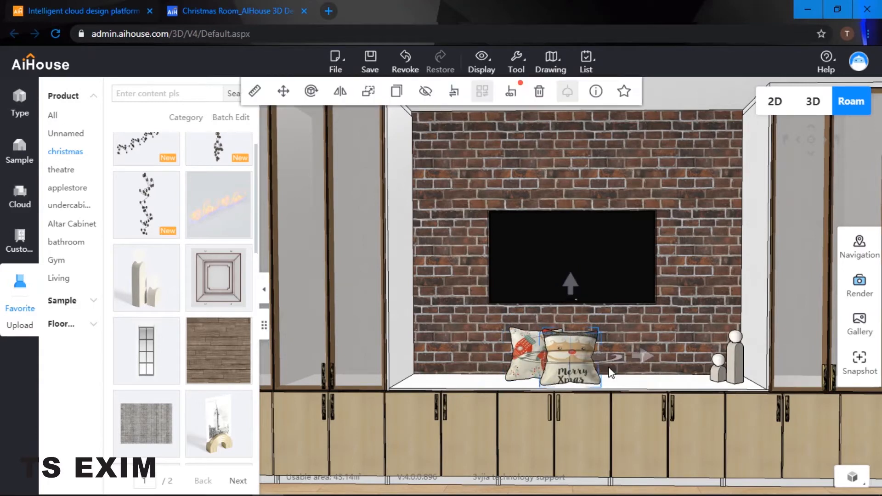
click(454, 287)
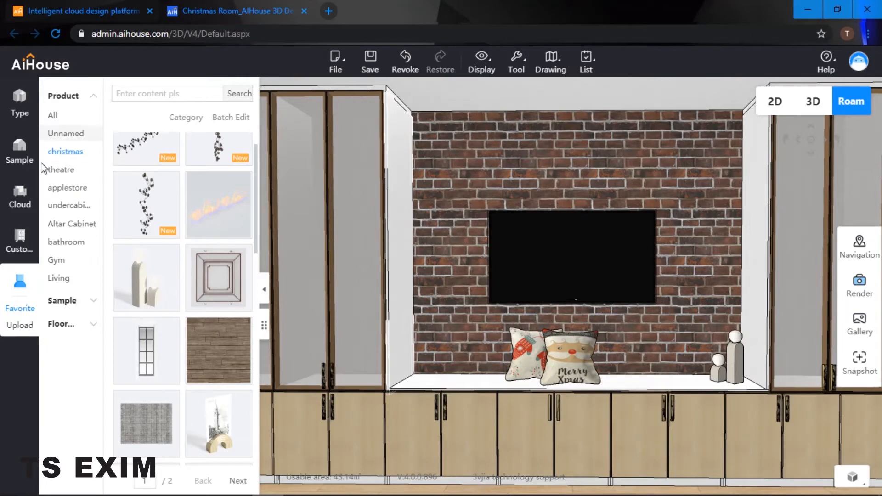
Step: Search the public model library for "christmas"
click(23, 194)
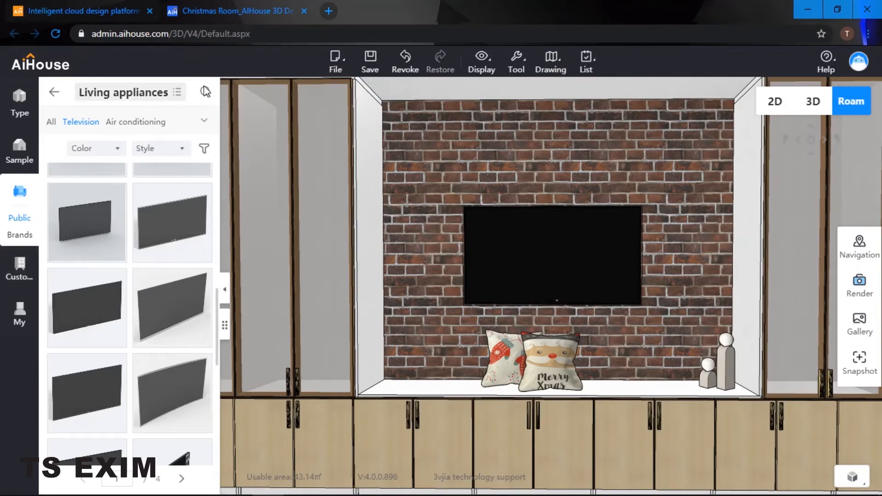
click(56, 96)
click(123, 95)
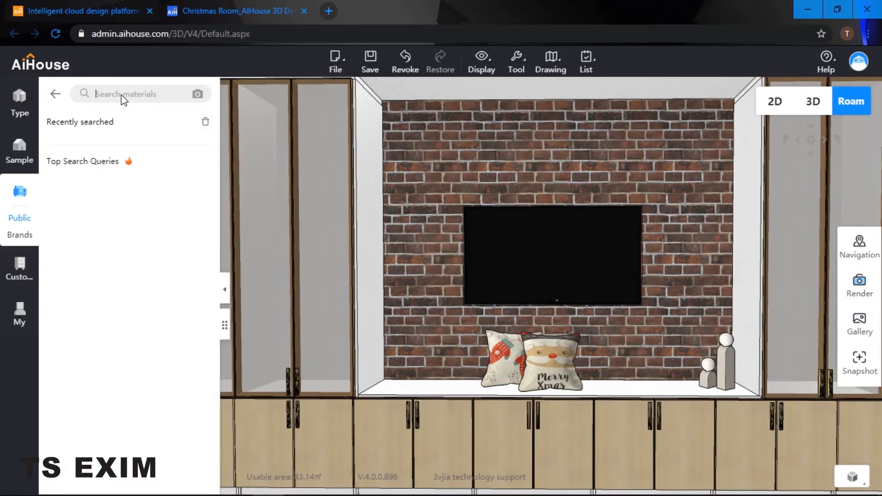
text(christmas)
key(Return)
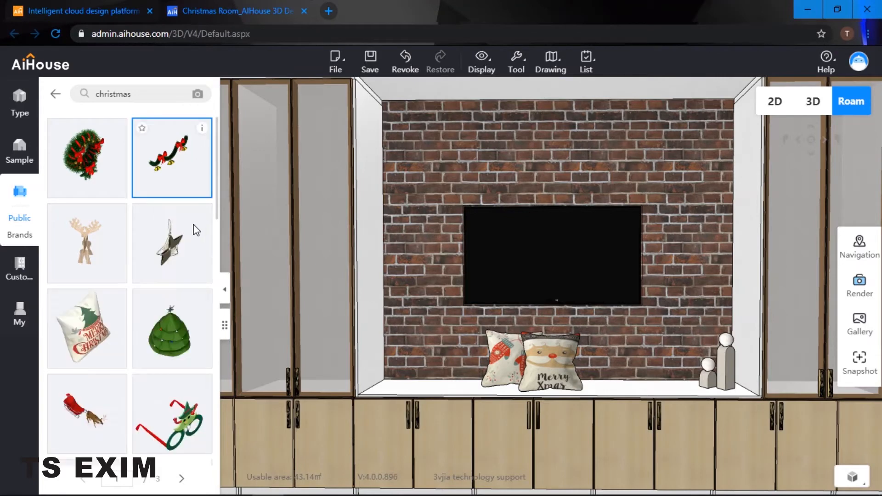
Step: Place the Christmas tree from page 2 of the search results at the left side of the brick niche
drag(221, 222, 233, 461)
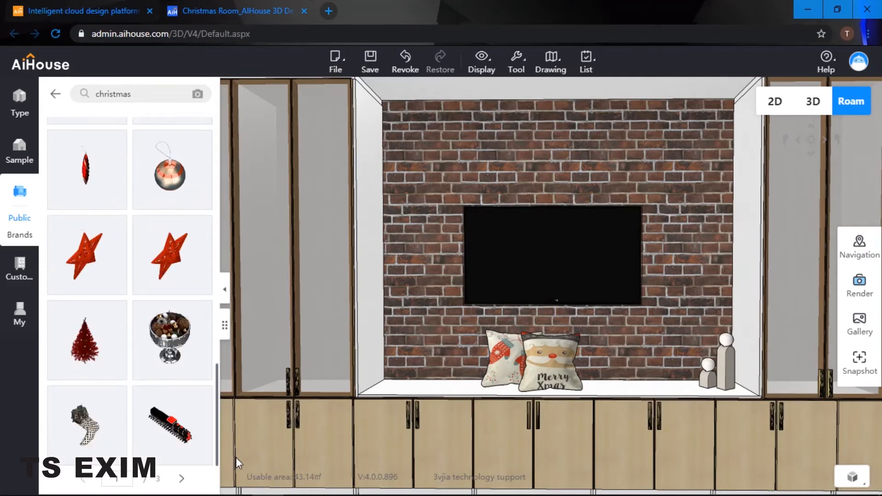
click(182, 479)
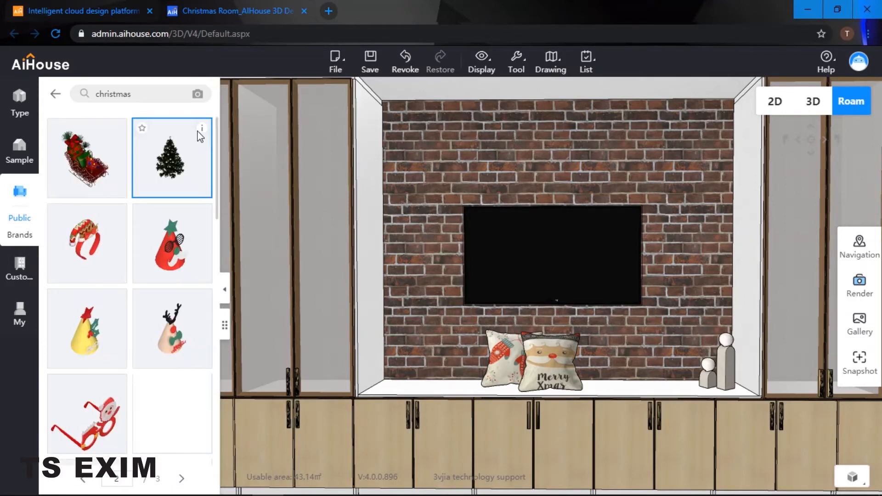
mouse_move(205, 133)
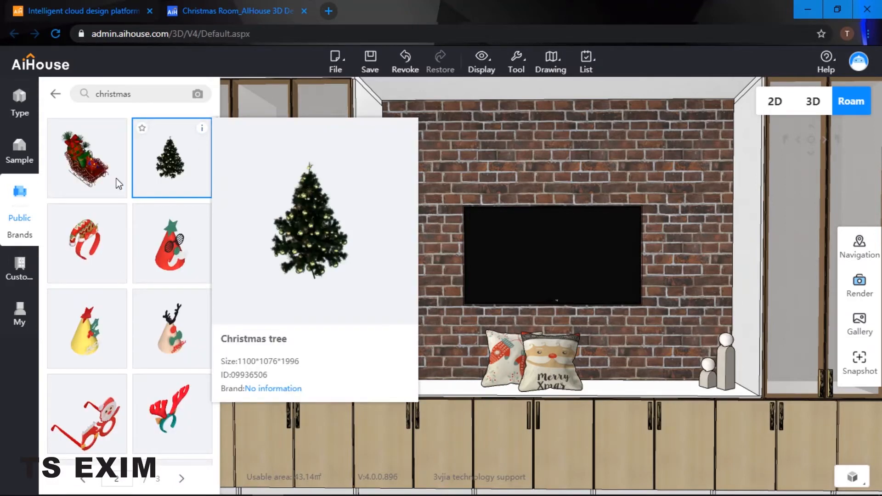
drag(216, 144, 224, 106)
click(172, 158)
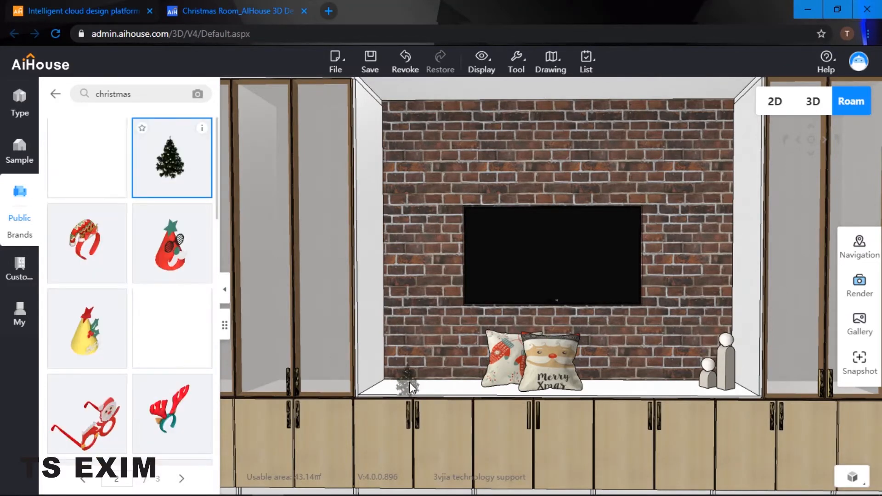
click(411, 385)
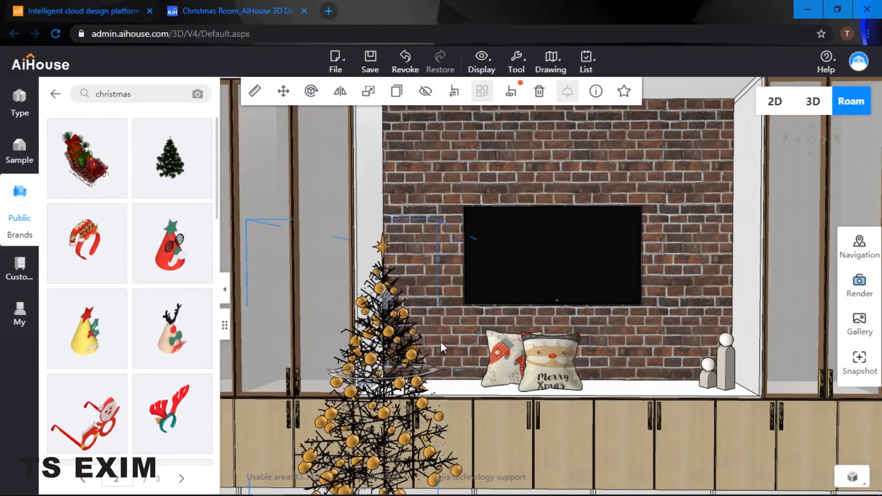
Step: Try to shrink the Christmas tree by reducing its height and width separately, and undo the resizing
key(space)
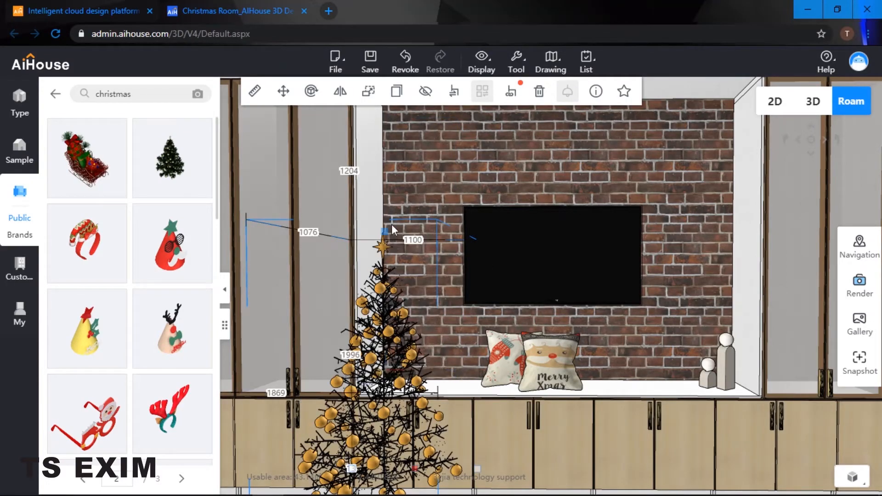
drag(385, 233, 416, 426)
key(s)
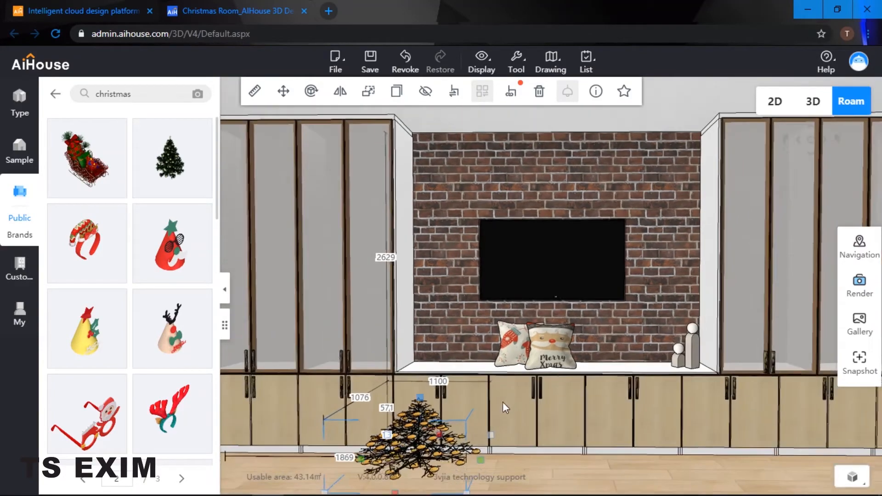
key(e)
drag(481, 406, 413, 402)
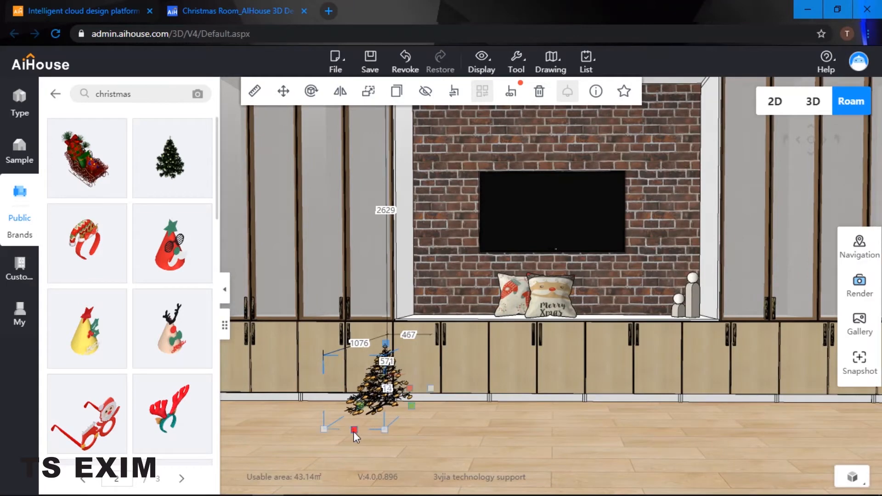
drag(354, 432, 362, 425)
key(ctrl+z)
key(ctrl+z)
key(ctrl+z)
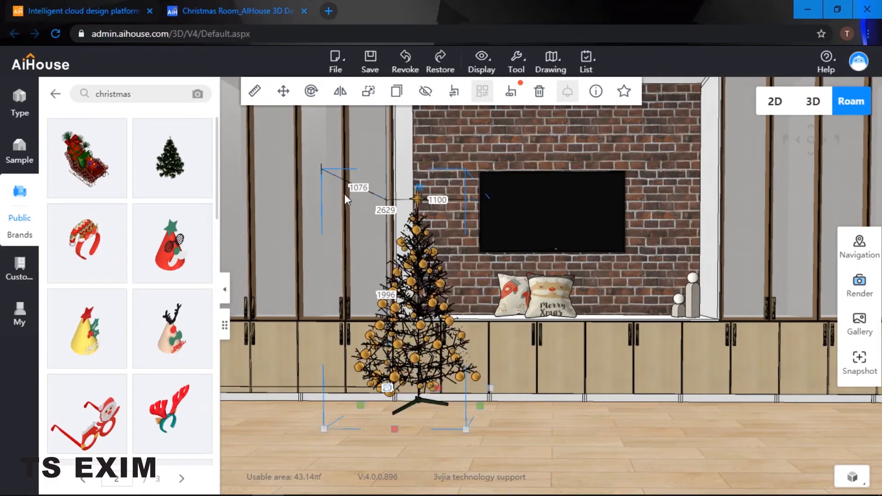
Step: Scale the Christmas tree down to about 260 × 254 × 472 mm and set it on the niche ledge left of the pillows
drag(466, 429, 424, 385)
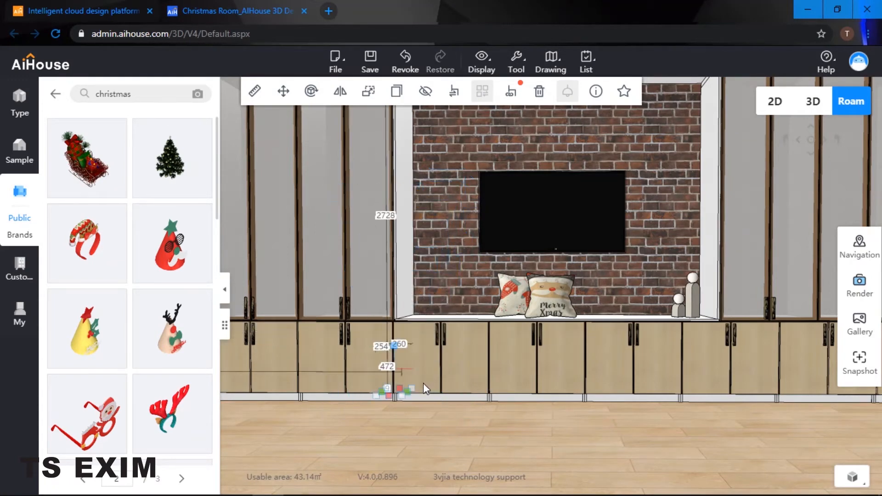
drag(393, 296, 390, 199)
drag(460, 274, 507, 278)
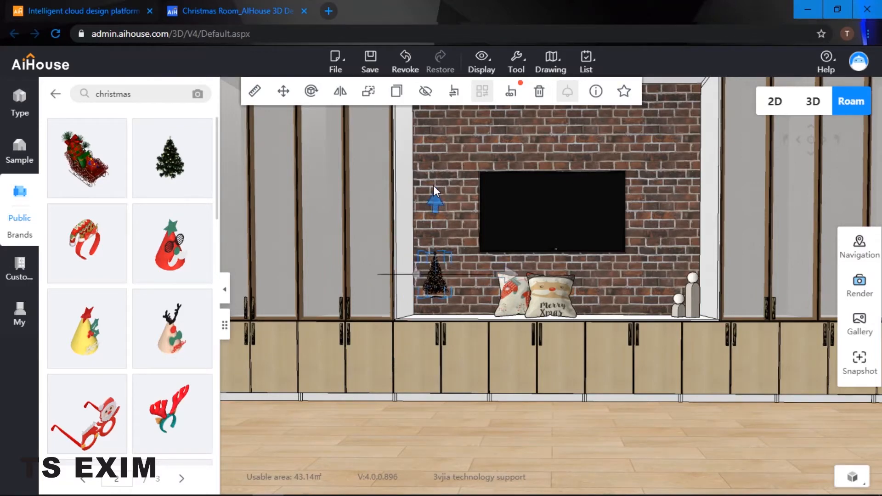
drag(434, 189, 453, 210)
click(476, 202)
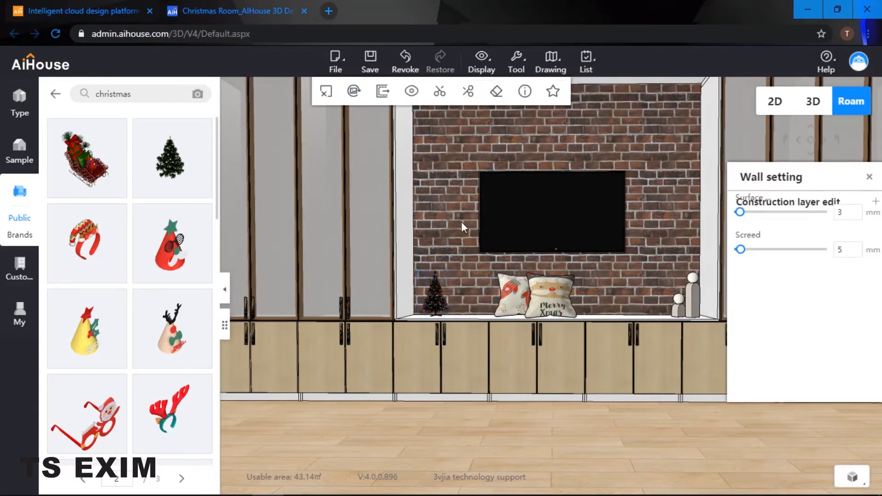
Step: Move the small Christmas tree slightly forward on the ledge, away from the brick wall
scroll(452, 202, down, 3)
scroll(442, 322, down, 3)
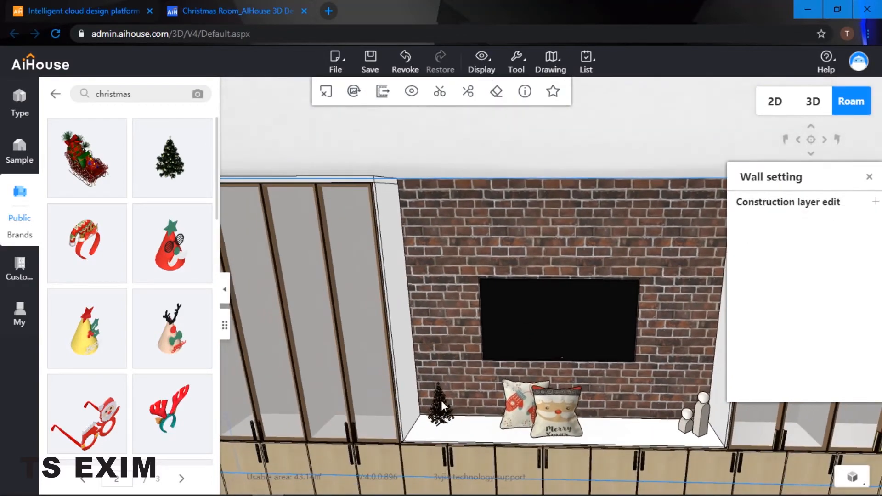
click(440, 403)
drag(424, 441, 423, 445)
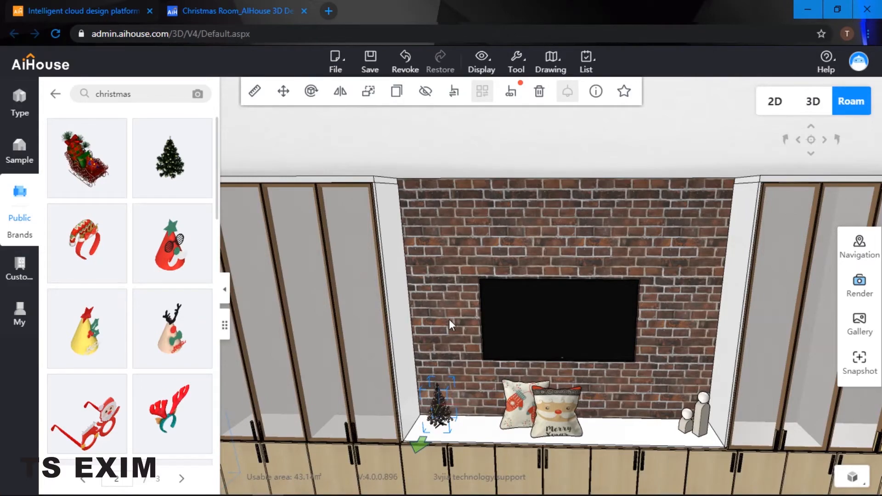
click(445, 281)
scroll(441, 313, up, 3)
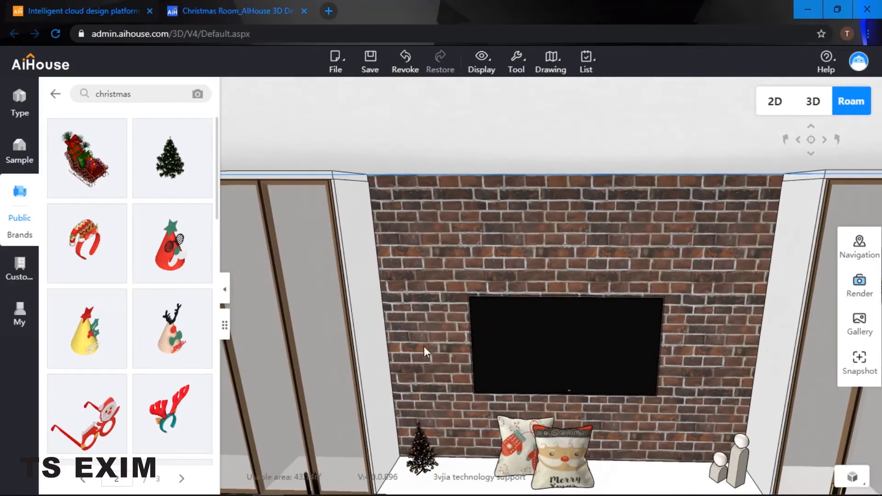
Step: Enlarge the Christmas tree on the ledge proportionally to about 311 × 304 × 564 mm
scroll(423, 363, down, 5)
click(432, 360)
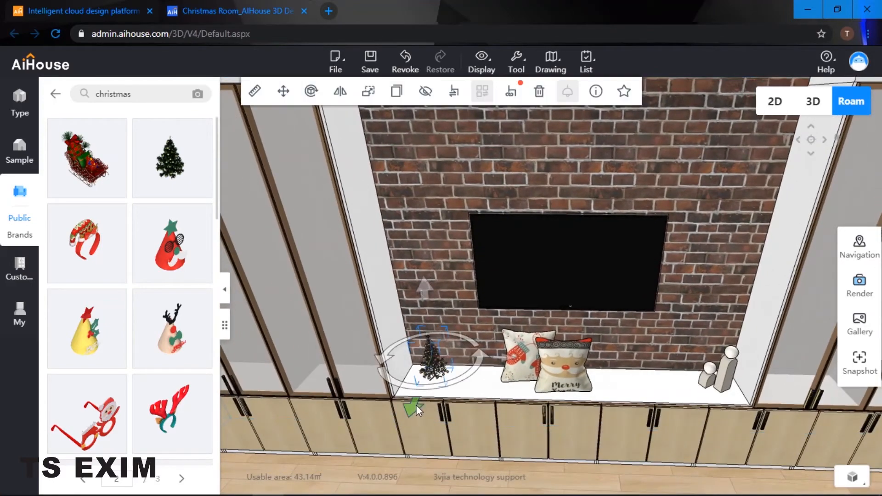
drag(416, 406, 440, 333)
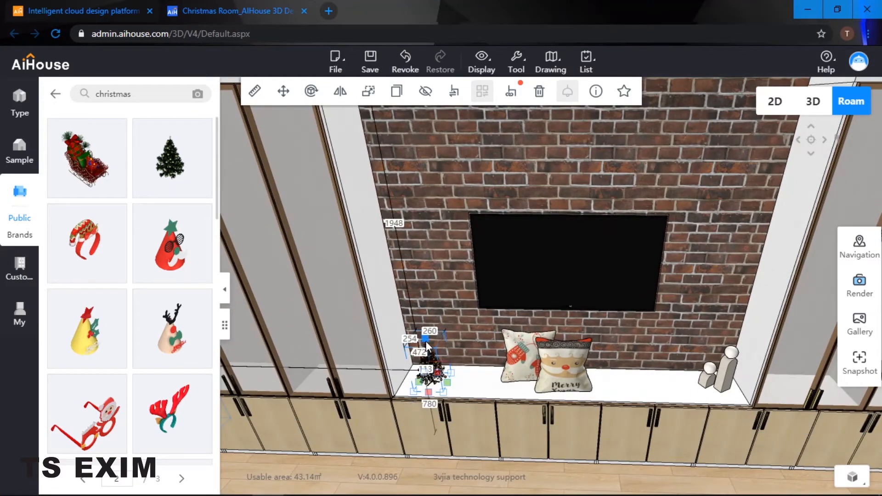
drag(453, 380, 461, 383)
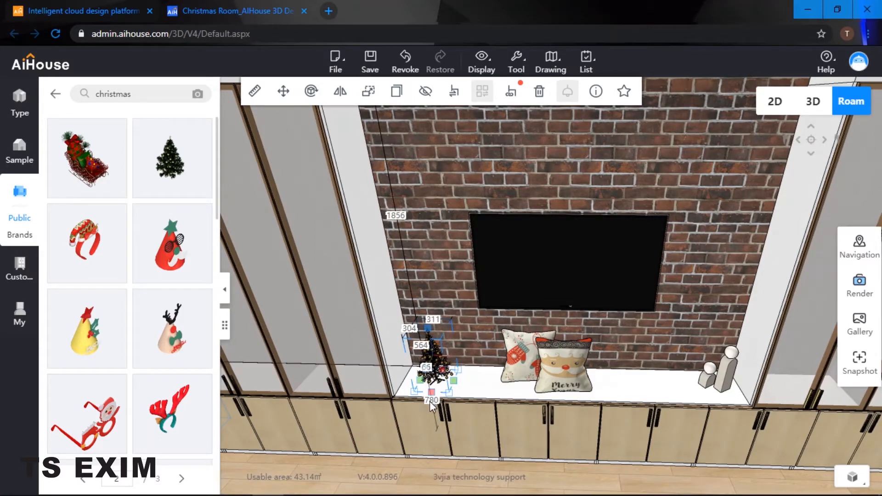
click(462, 309)
Step: Move the enlarged Christmas tree slightly toward the front edge of the ledge
click(439, 379)
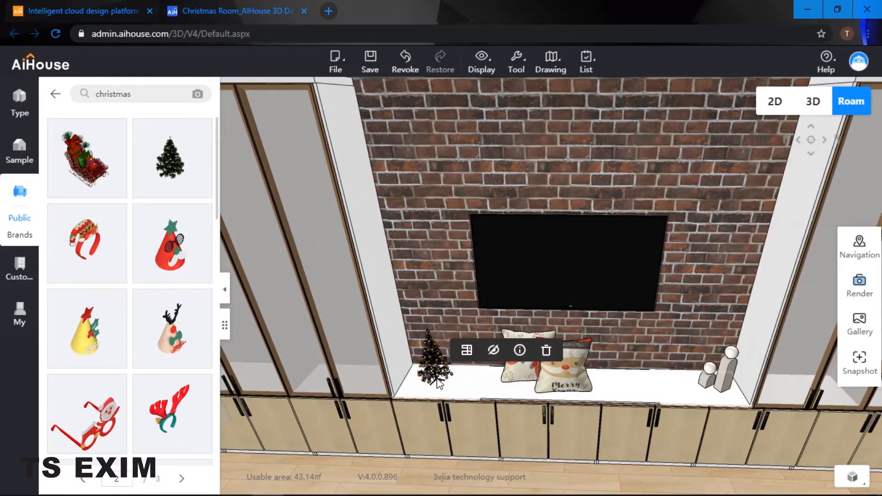
click(432, 358)
drag(415, 405, 415, 410)
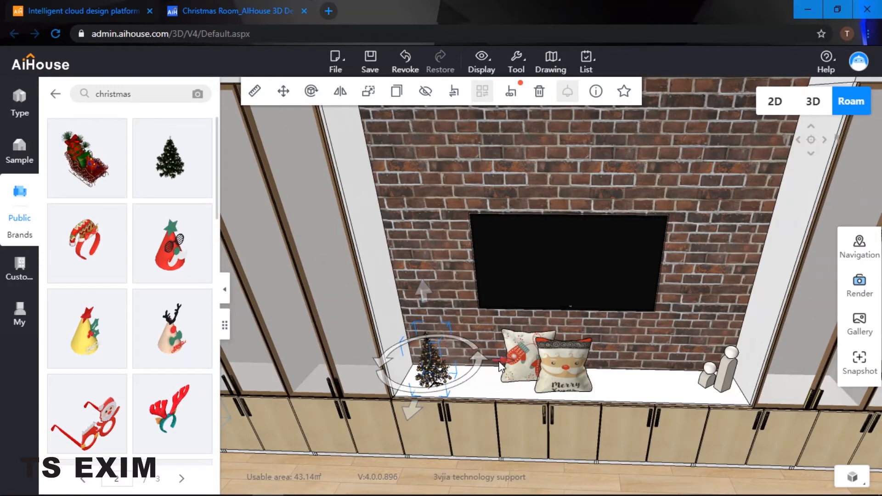
Step: Nudge the small Christmas tree on the niche ledge slightly toward the ledge's left end and front edge
drag(499, 363, 497, 362)
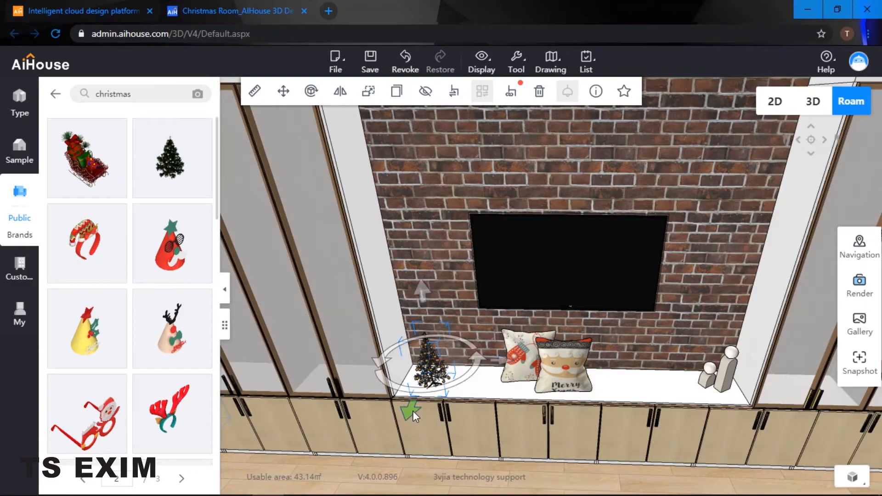
drag(413, 411, 413, 412)
click(426, 260)
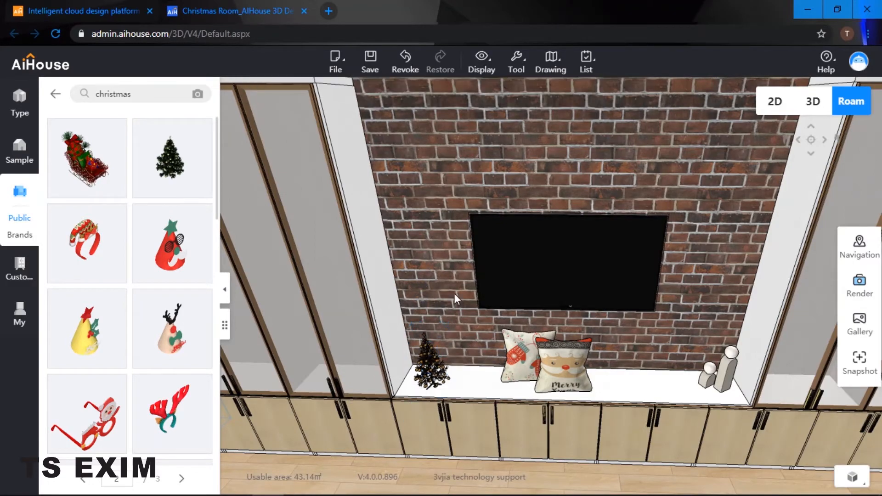
Step: Apply the dark brown wood plank flooring from the favourite christmas products to the room's floor
drag(454, 293, 592, 257)
scroll(528, 202, down, 2)
click(869, 177)
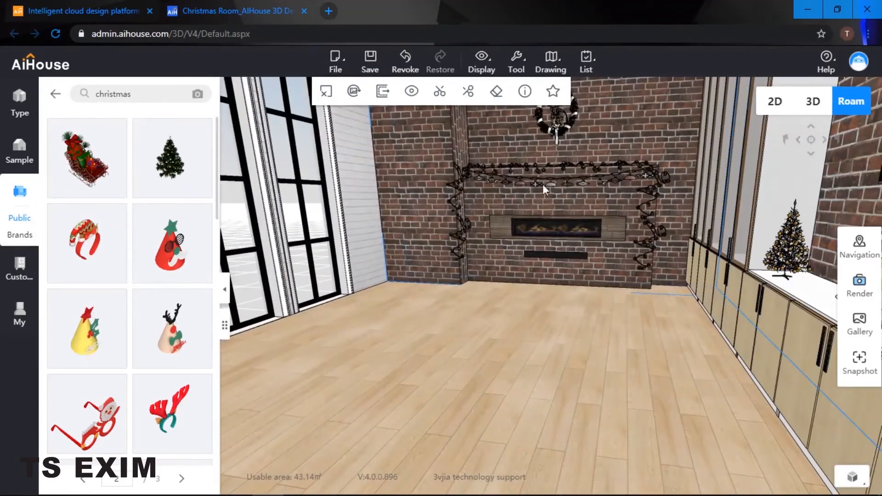
click(55, 94)
click(19, 314)
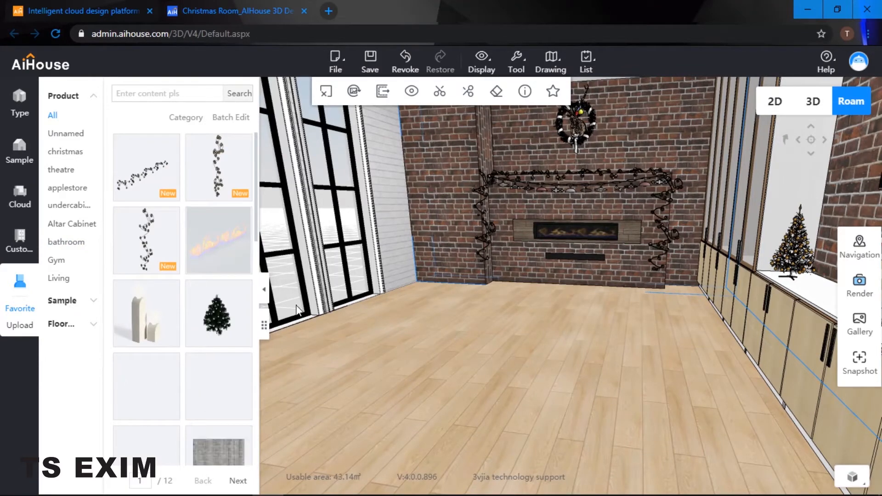
scroll(175, 359, down, 5)
click(69, 152)
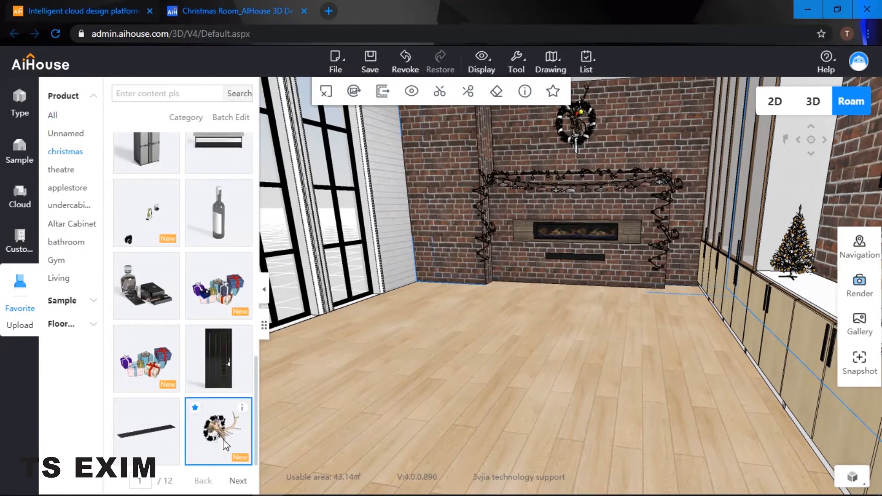
click(238, 481)
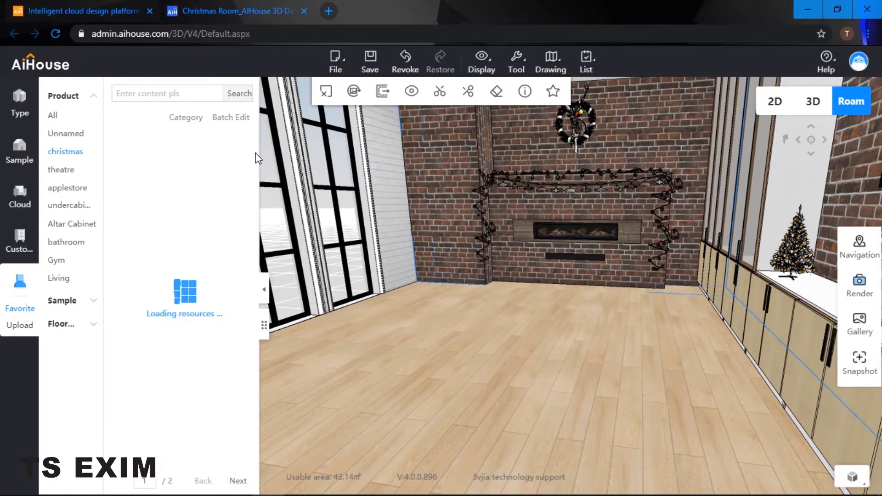
drag(228, 377, 472, 391)
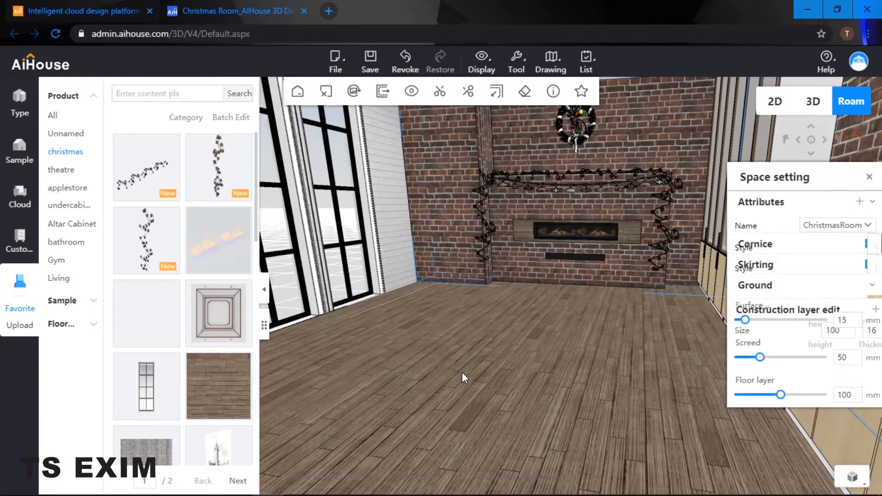
click(870, 178)
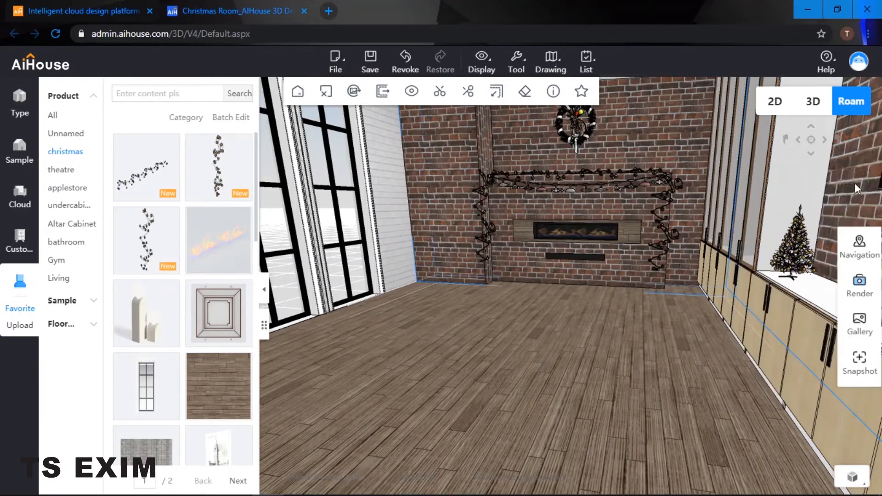
Step: Place the favourite Christmas tree on the floor in the corner between the windows and the brick fireplace wall
drag(504, 360, 471, 356)
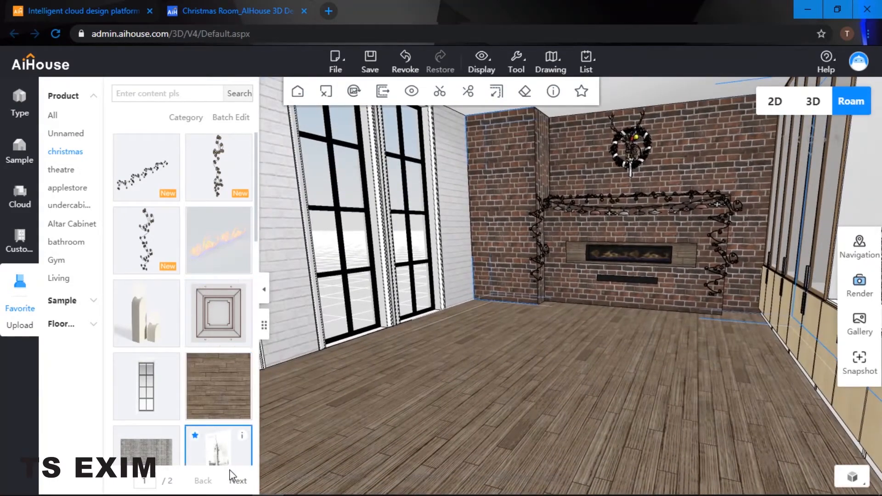
scroll(203, 405, down, 10)
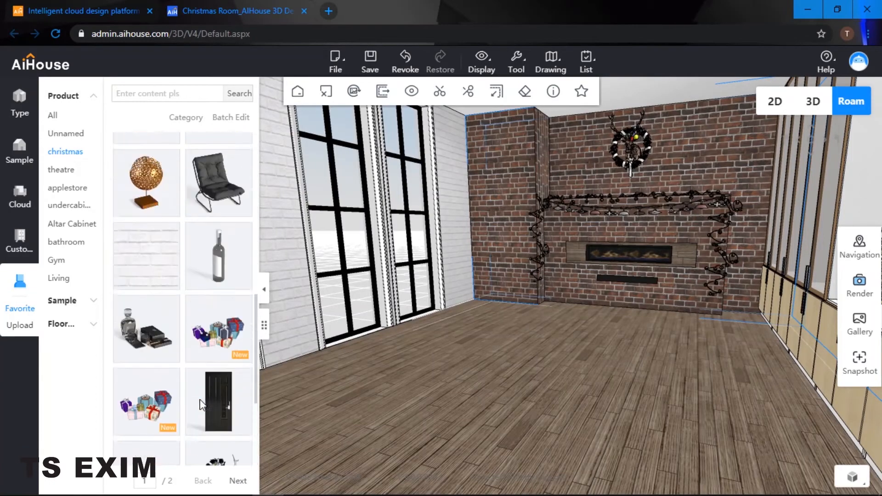
scroll(200, 402, down, 5)
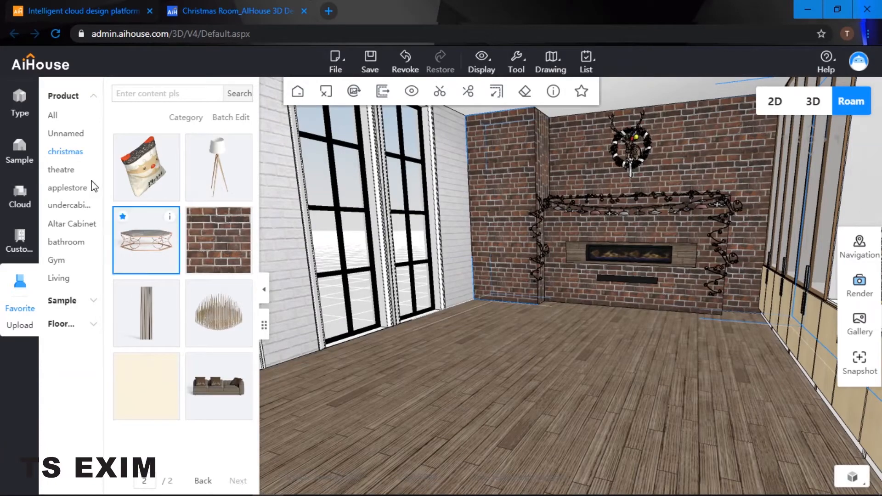
click(61, 113)
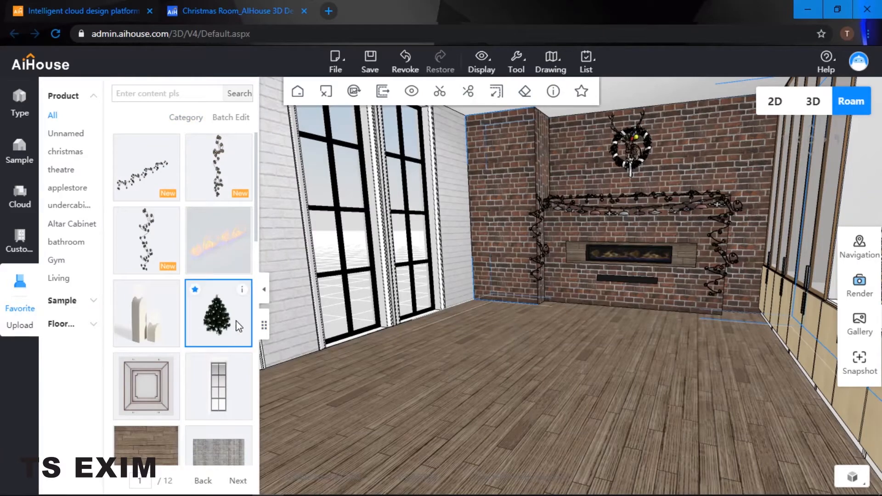
drag(502, 303, 501, 322)
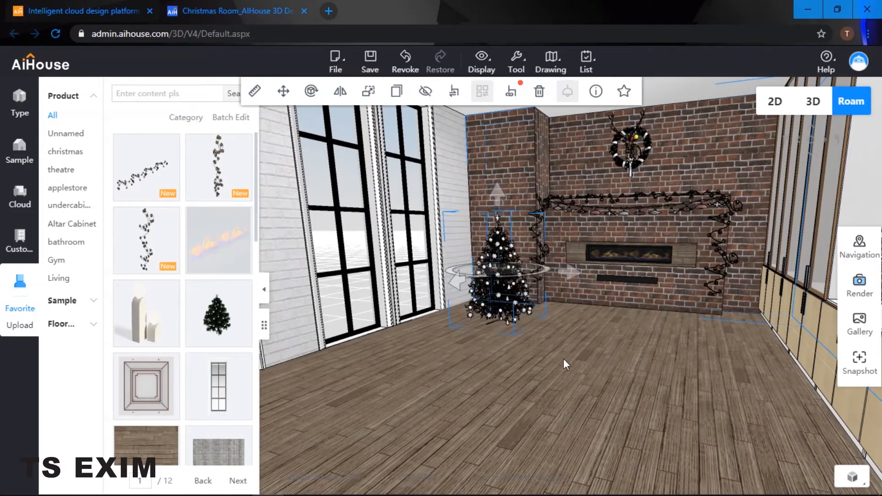
Step: Enlarge the floor Christmas tree to about 1328 × 1243 mm in plan and 2594 mm high
right_drag(563, 360, 445, 306)
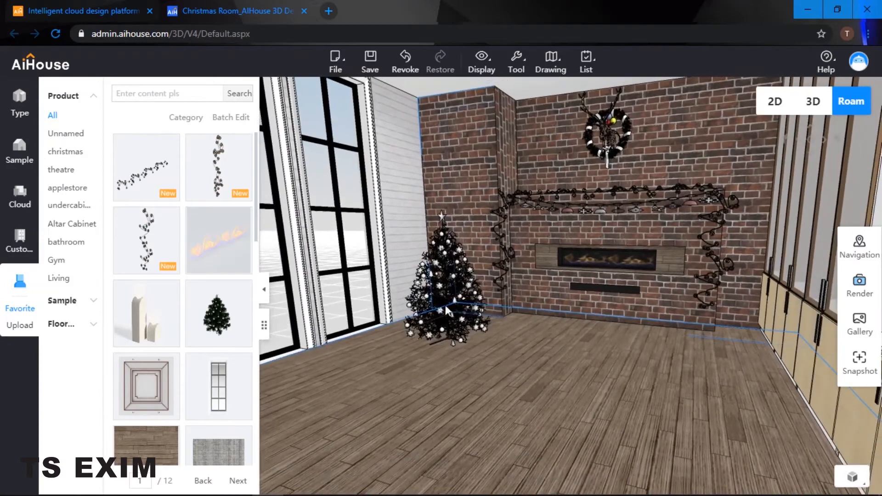
click(442, 294)
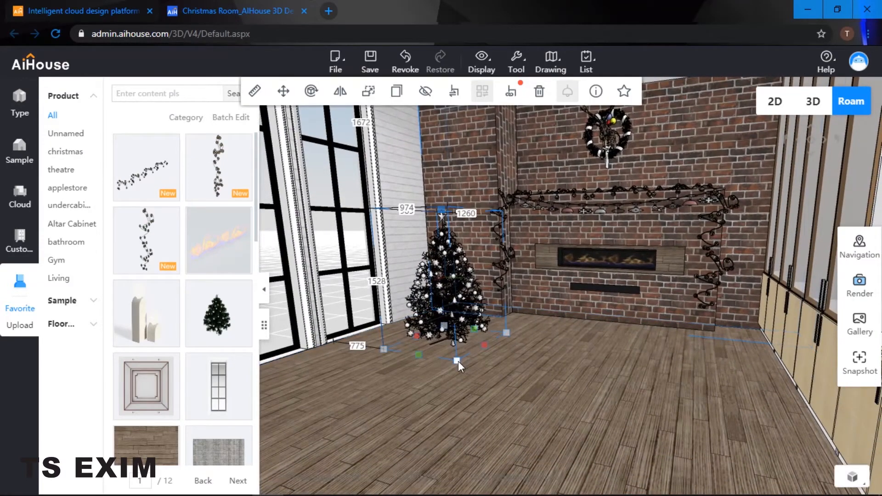
drag(458, 361, 478, 372)
drag(441, 172, 443, 139)
drag(483, 149, 464, 165)
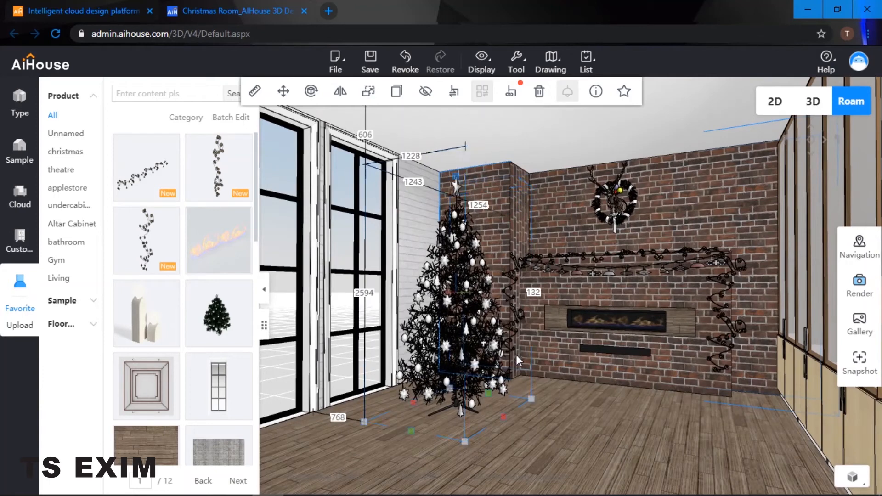
drag(503, 417, 510, 420)
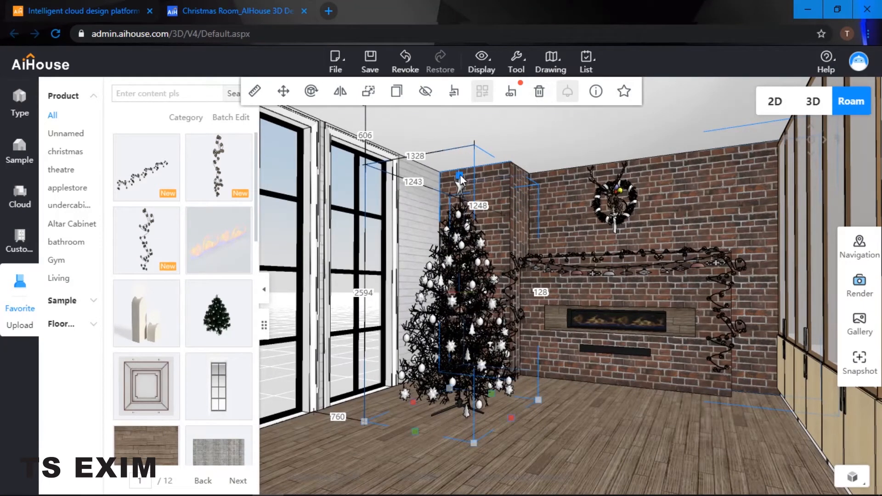
click(567, 397)
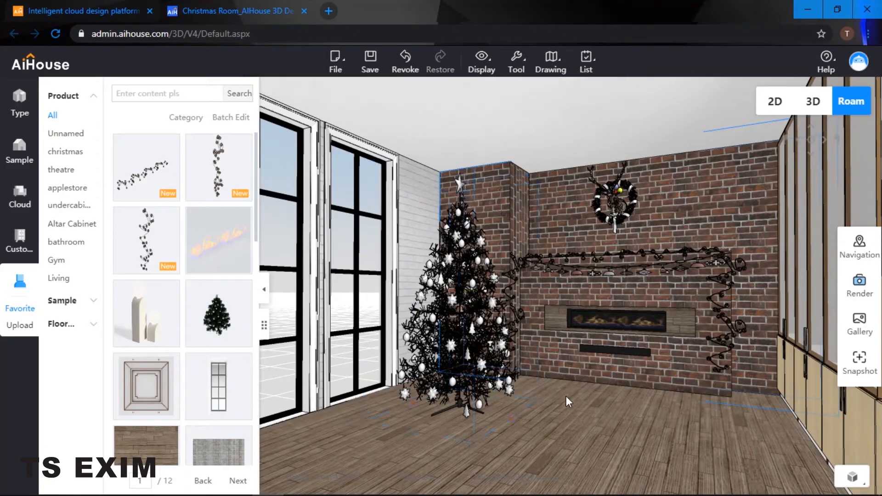
Step: Try to move the large Christmas tree across the floor toward the cabinets, and undo the move
click(563, 416)
scroll(554, 446, up, 5)
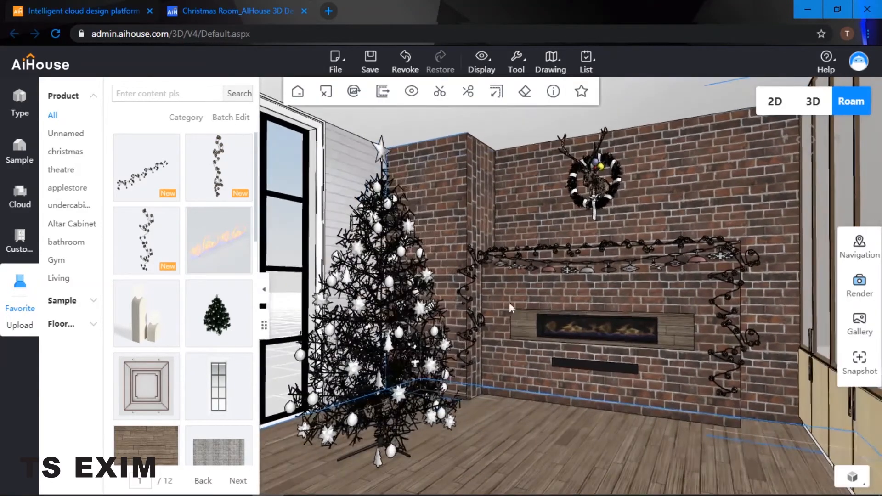
drag(510, 304, 503, 329)
scroll(388, 284, up, 4)
click(390, 285)
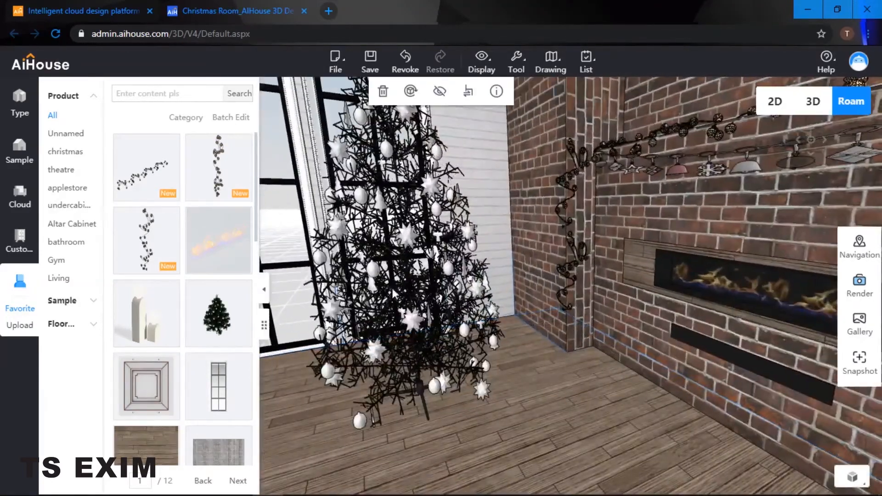
click(392, 287)
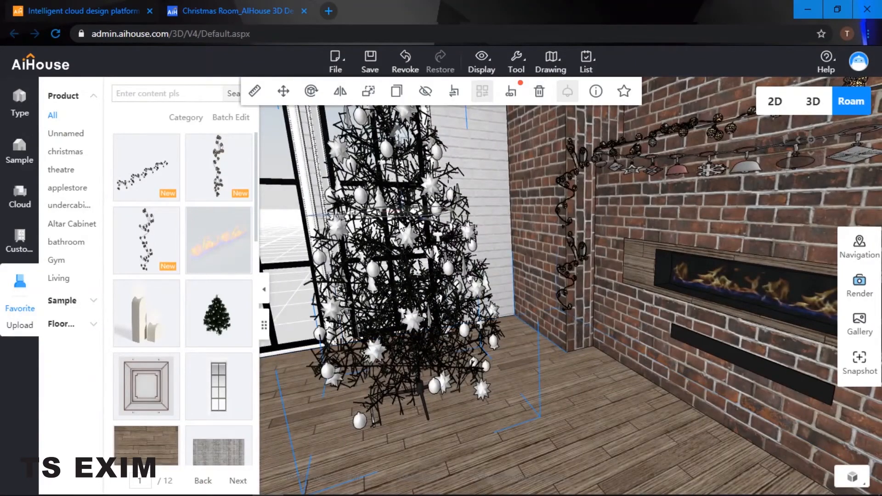
drag(401, 210, 452, 217)
scroll(455, 229, down, 4)
drag(467, 286, 727, 239)
scroll(727, 238, down, 4)
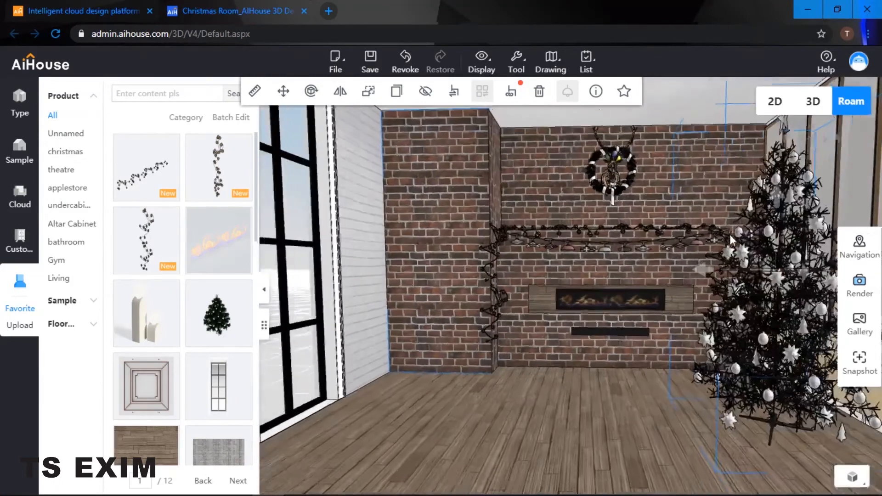
key(ctrl+z)
Step: Move the large Christmas tree along the fireplace wall, away from the fireplace and closer to the windows
drag(586, 295, 495, 350)
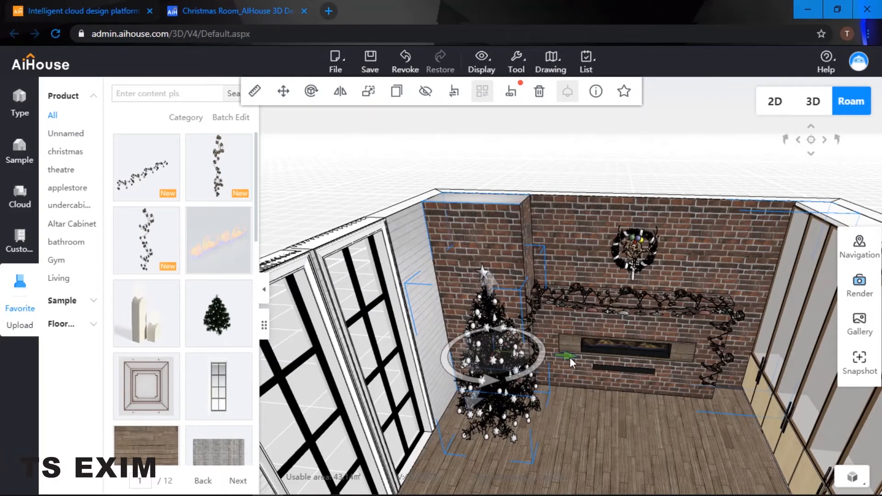
drag(570, 357, 554, 358)
click(575, 420)
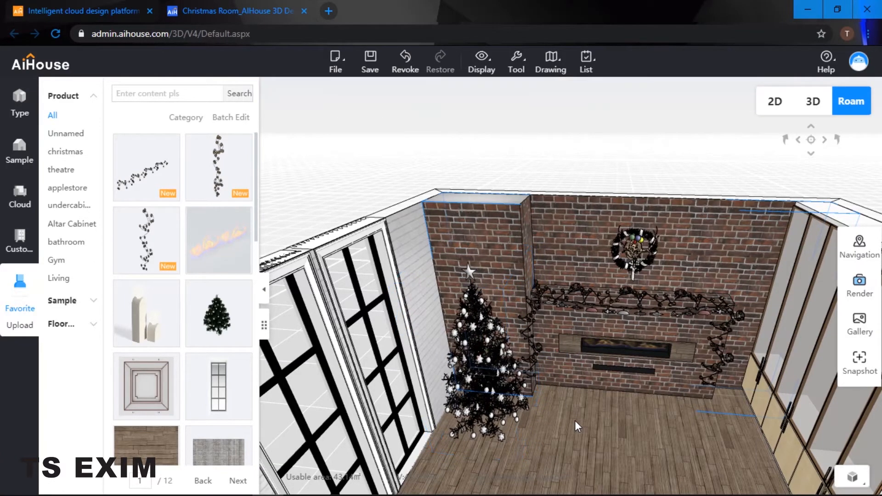
Step: Check the large Christmas tree's position up close and nudge it slightly closer to the window wall
drag(518, 262, 469, 184)
scroll(600, 138, up, 4)
scroll(579, 171, up, 3)
scroll(503, 174, up, 3)
scroll(512, 164, down, 3)
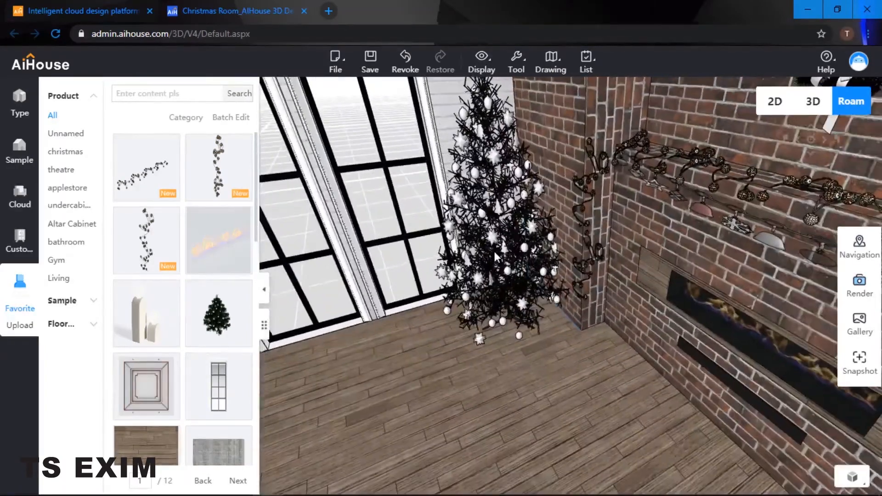
click(493, 250)
drag(430, 225, 420, 225)
drag(547, 206, 624, 175)
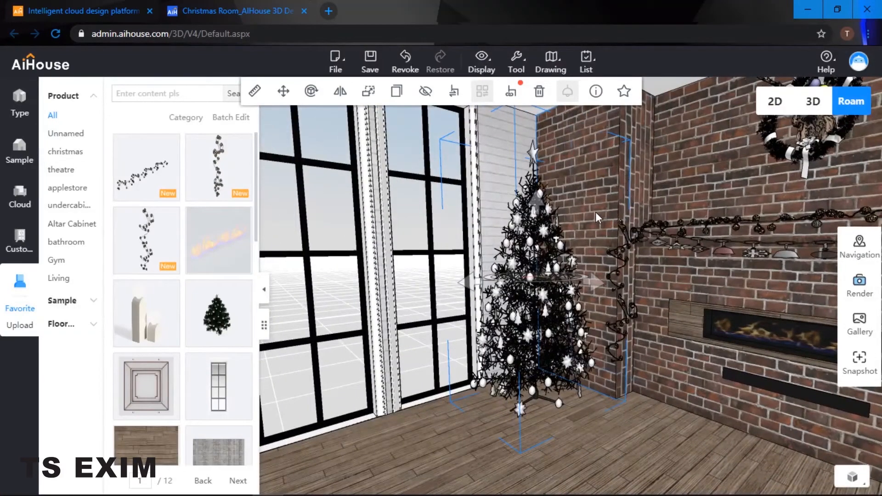
Step: Add the favourite set of wrapped gift boxes under the large Christmas tree and shift it slightly forward
scroll(237, 375, down, 5)
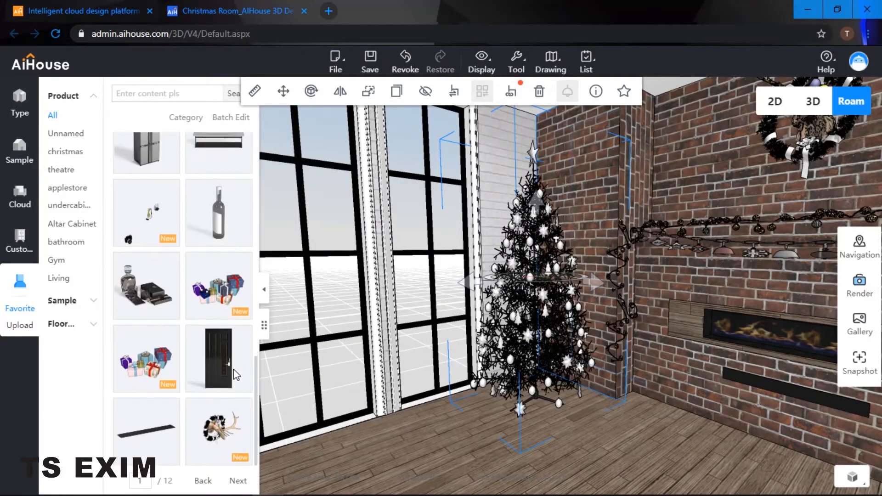
click(229, 303)
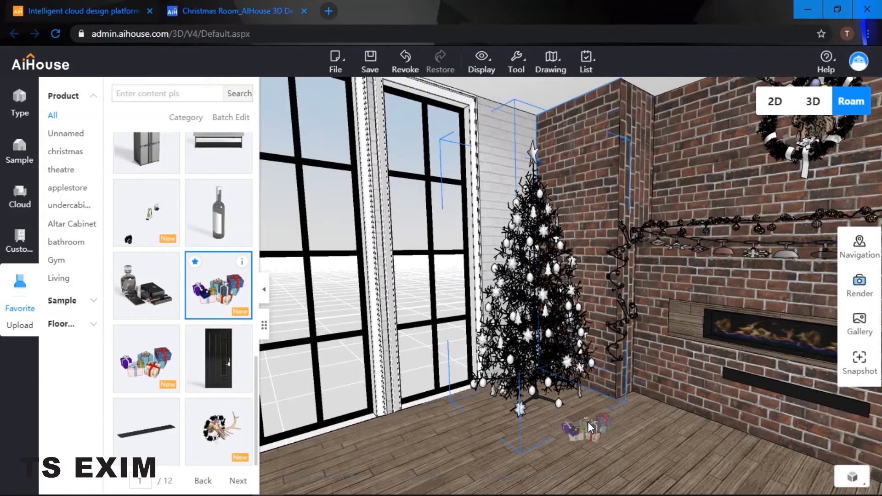
click(578, 416)
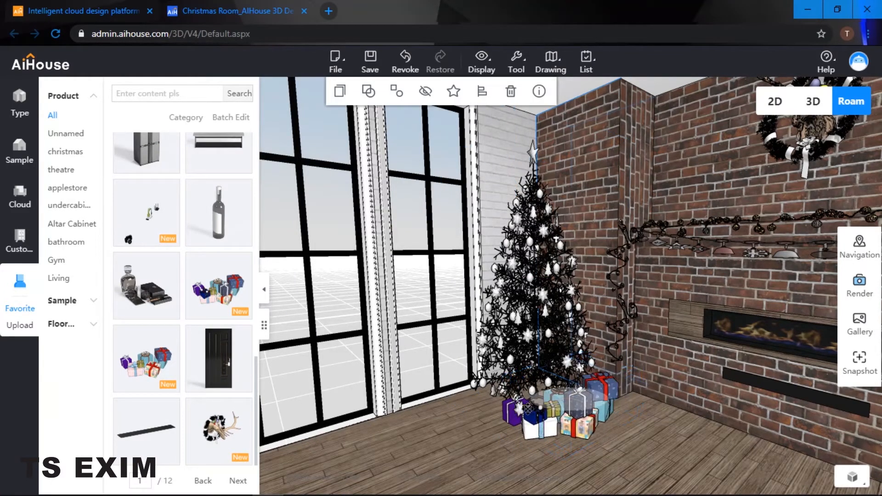
drag(528, 409, 527, 410)
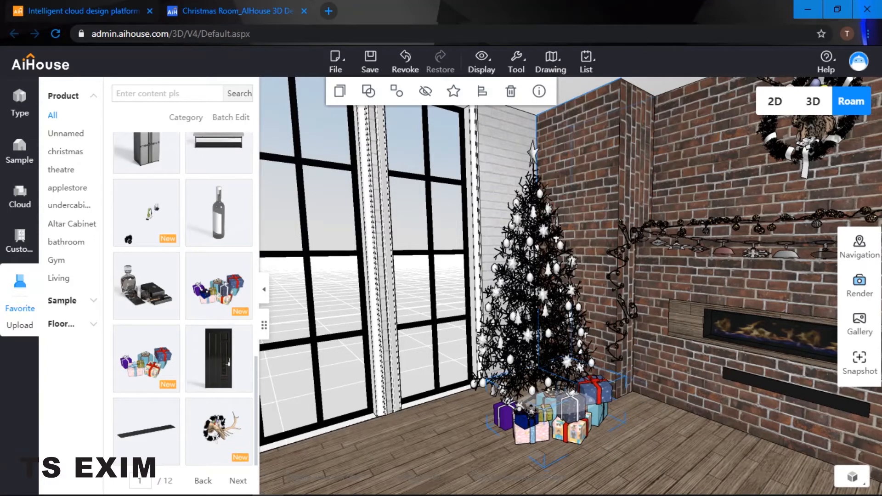
click(633, 436)
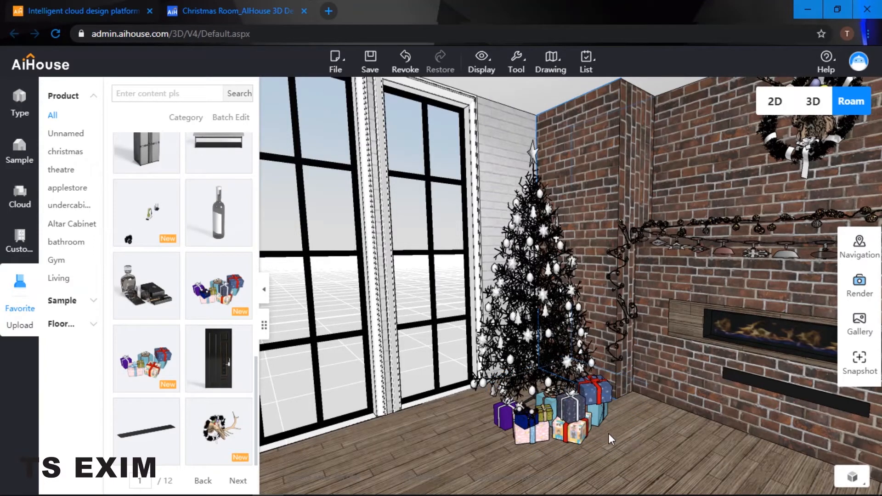
Step: Fine-tune the gift boxes' position by moving them slightly further out from the fireplace wall and toward the windows
click(571, 429)
drag(614, 422, 617, 424)
drag(498, 421, 491, 424)
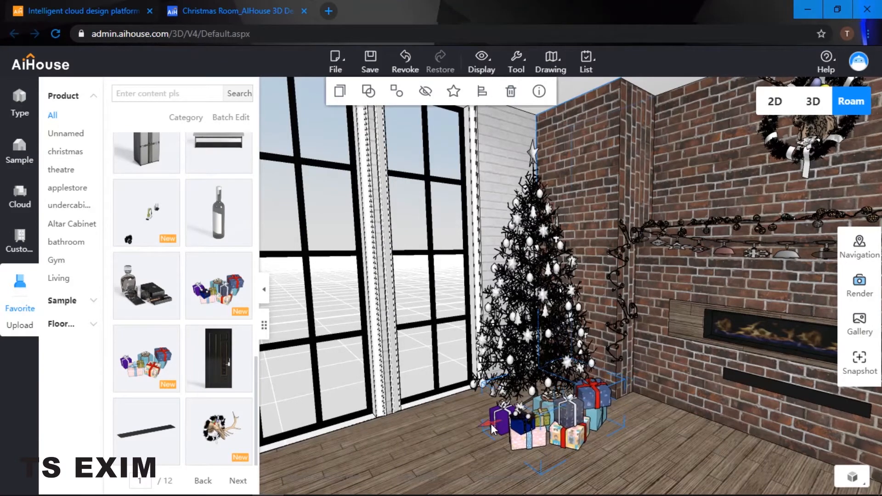
click(632, 431)
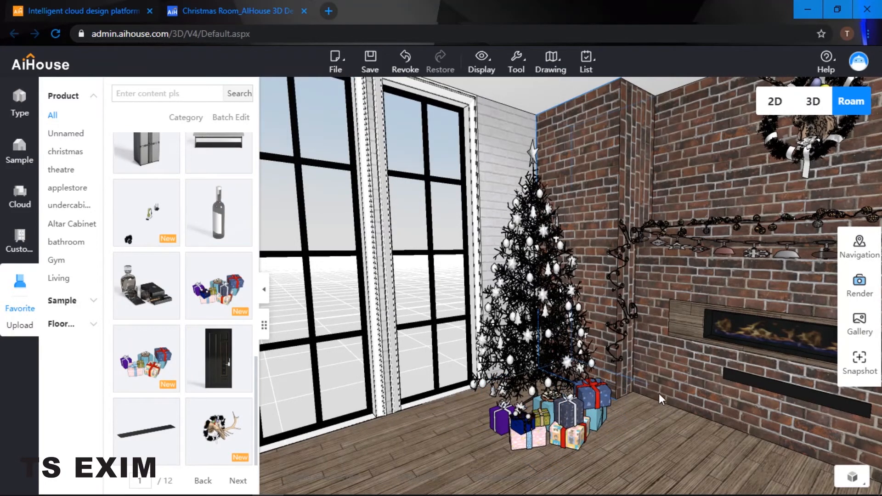
Step: Place the favourite grey woven rug on the wooden floor in front of the tall windows
drag(659, 393, 532, 412)
scroll(172, 347, up, 10)
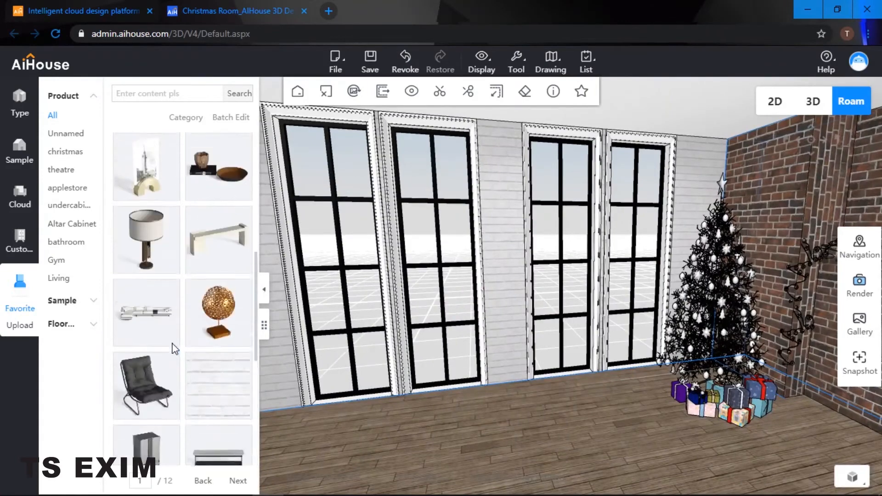
scroll(174, 348, up, 1)
scroll(188, 373, down, 5)
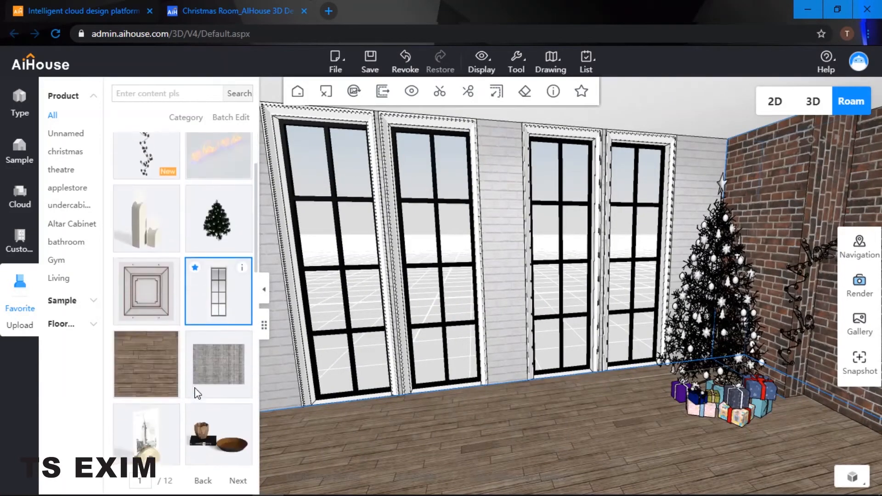
click(224, 350)
click(525, 461)
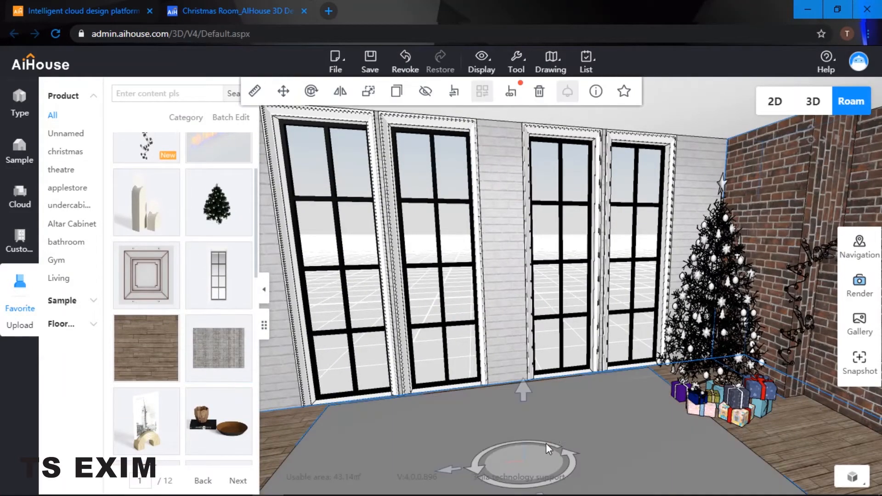
Step: Move the rug away from the window wall and slightly toward the entrance-door side of the room
right_drag(559, 415, 573, 428)
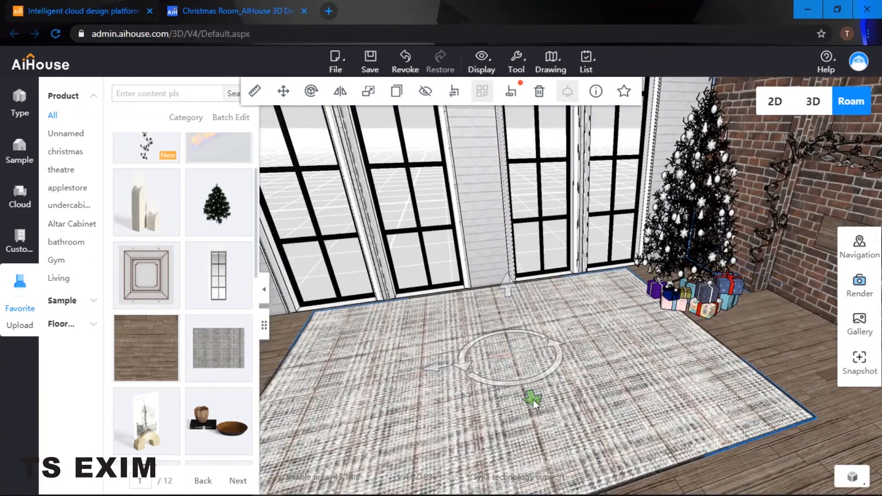
drag(533, 400, 534, 440)
drag(449, 401, 410, 412)
Step: Find the L-shaped sofa among the christmas favourites and place it on the rug along the windows
scroll(187, 359, up, 2)
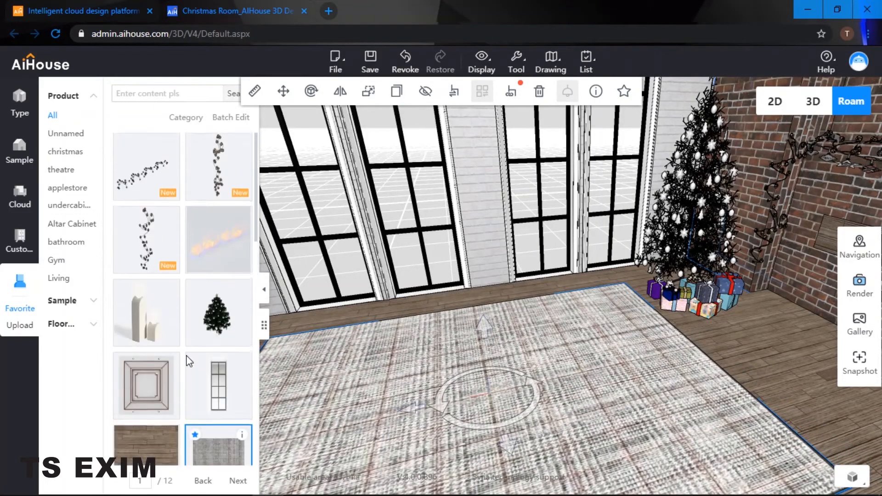
scroll(190, 360, down, 12)
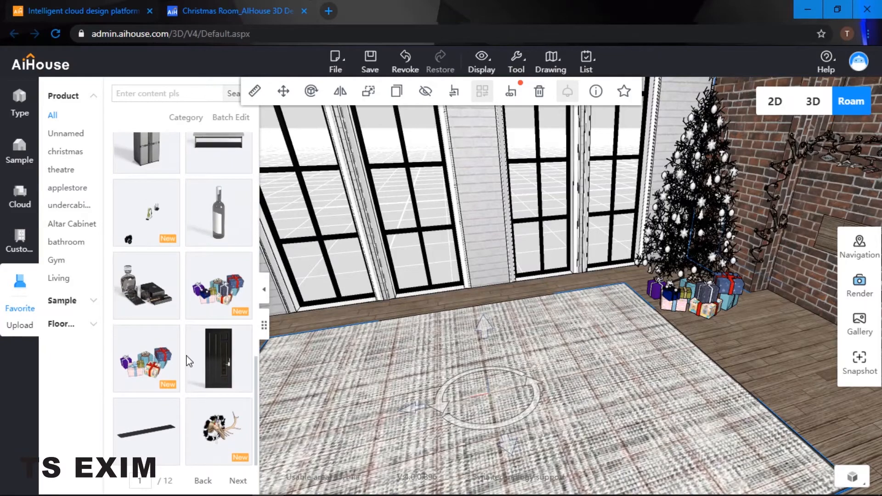
scroll(193, 356, up, 12)
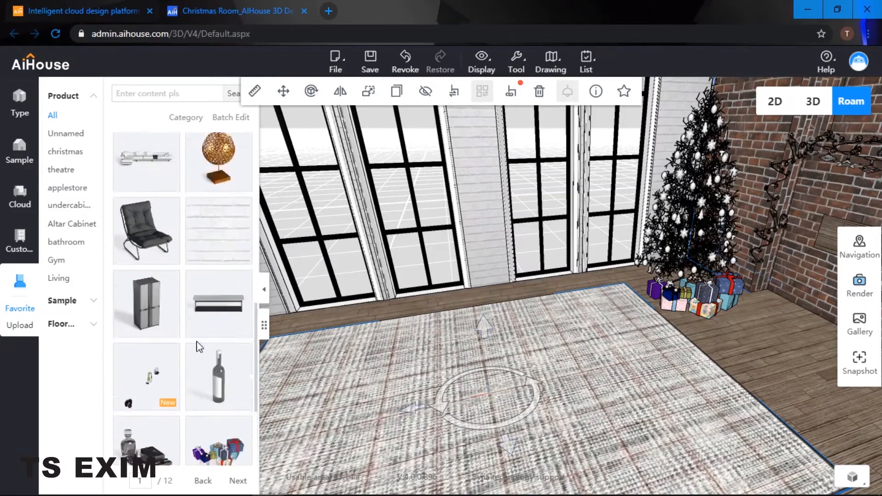
click(238, 481)
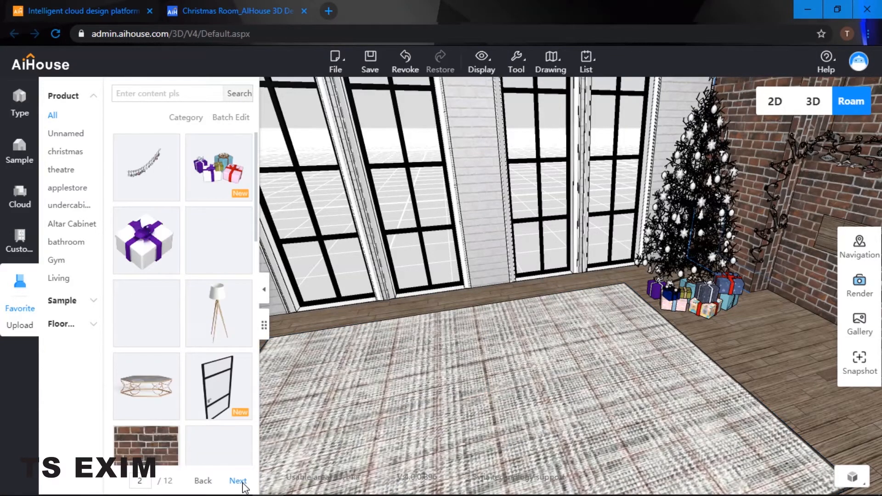
click(67, 152)
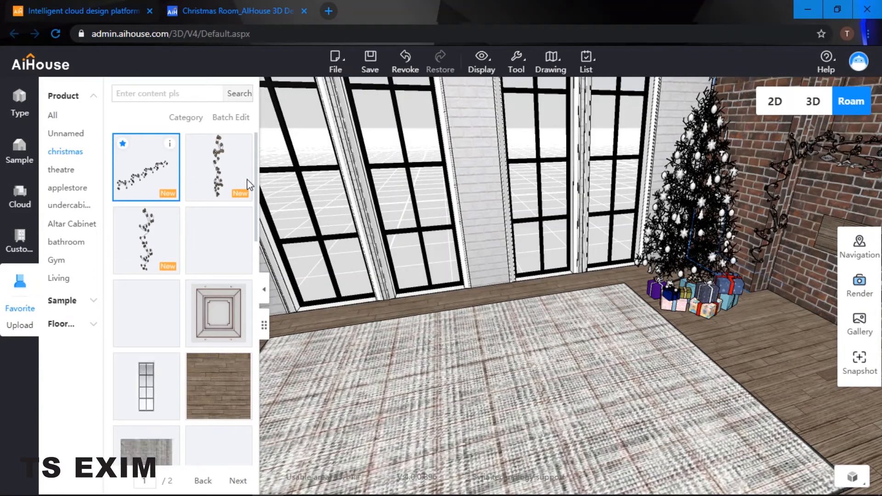
scroll(257, 196, down, 3)
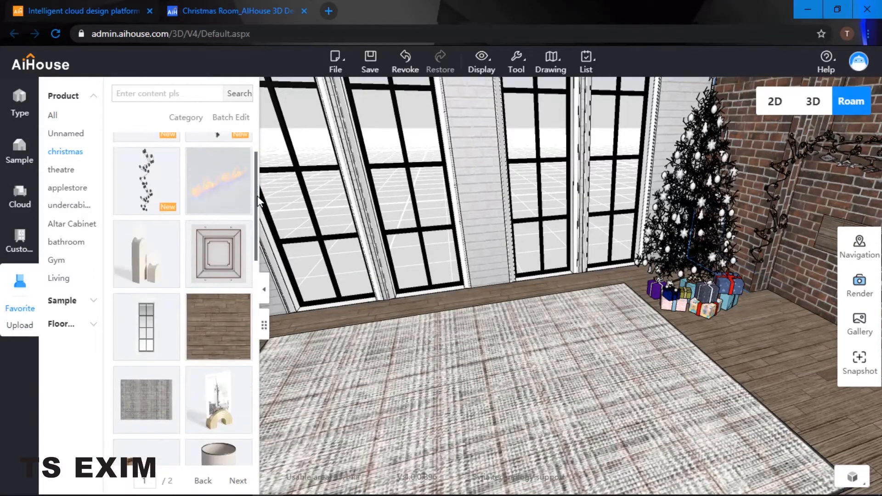
scroll(258, 208, down, 4)
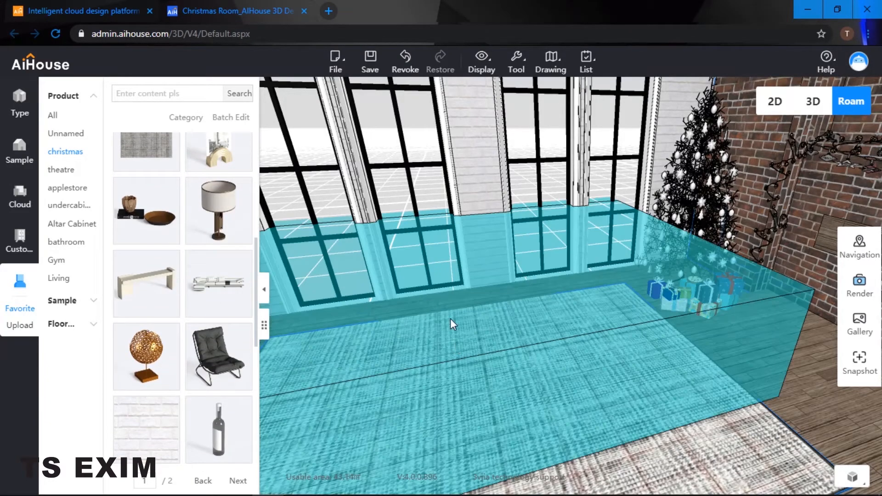
click(451, 319)
Step: Move the L-shaped sofa slightly away from the windows and toward the entrance-door side of the room
drag(541, 345, 441, 369)
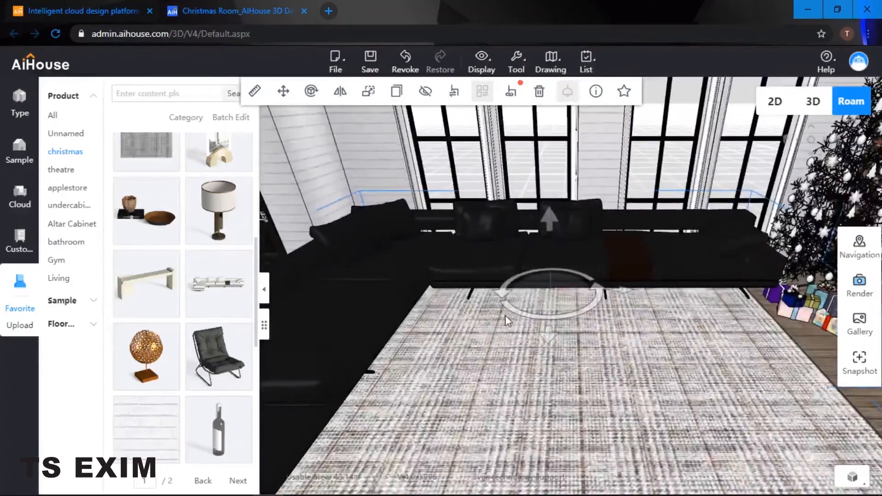
drag(555, 303, 533, 328)
click(627, 361)
right_drag(627, 361, 563, 297)
click(562, 299)
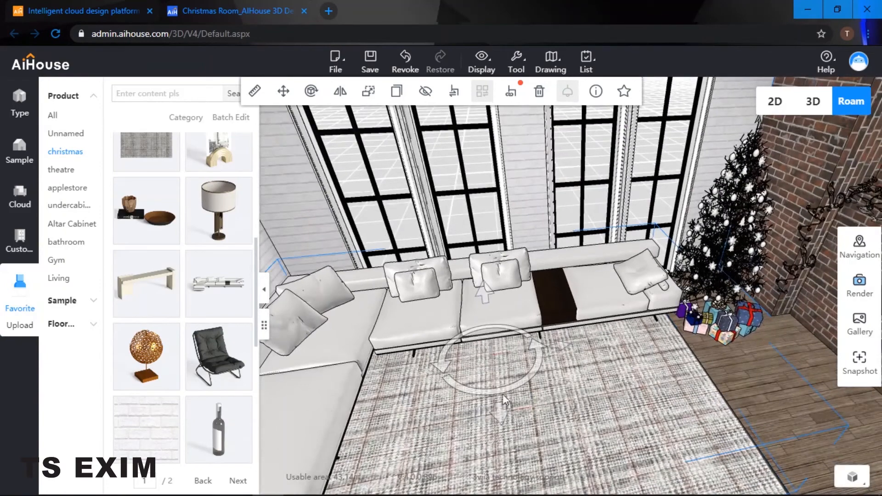
drag(500, 417, 506, 437)
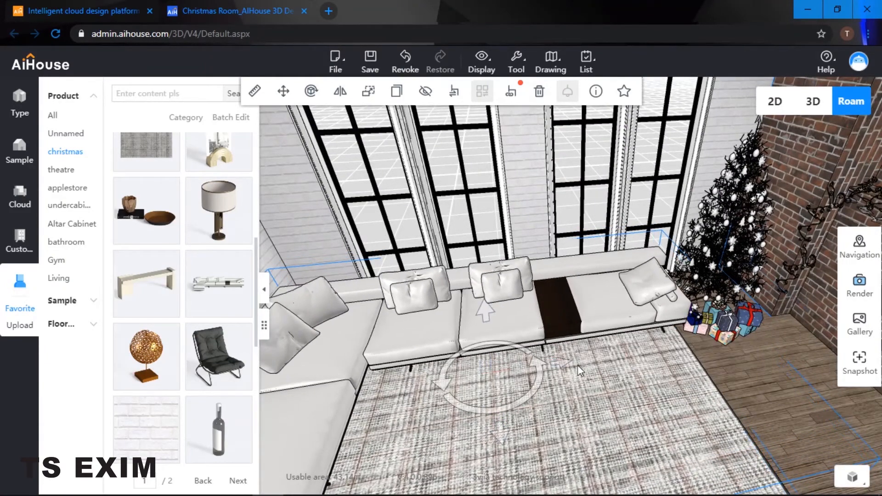
drag(561, 365, 534, 366)
Step: Narrow the L-shaped sofa by pulling its outer side on the entrance-door side inward over the rug
drag(691, 389, 657, 375)
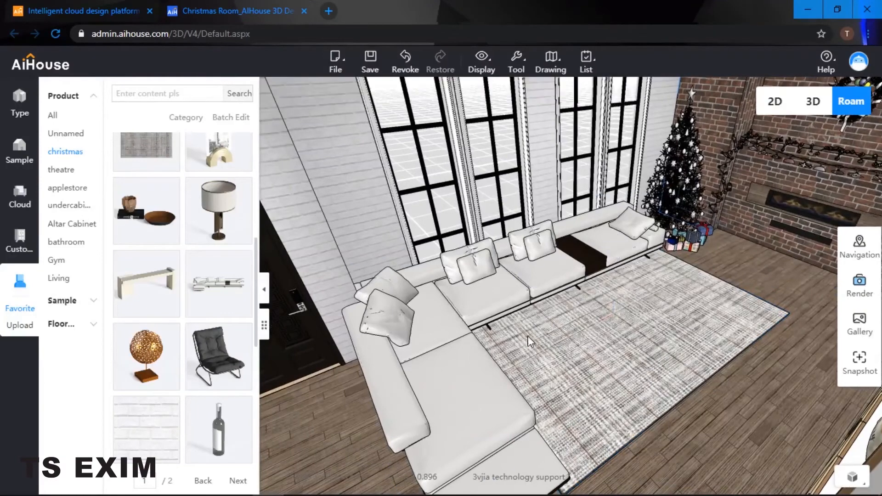
drag(501, 370, 533, 352)
click(533, 353)
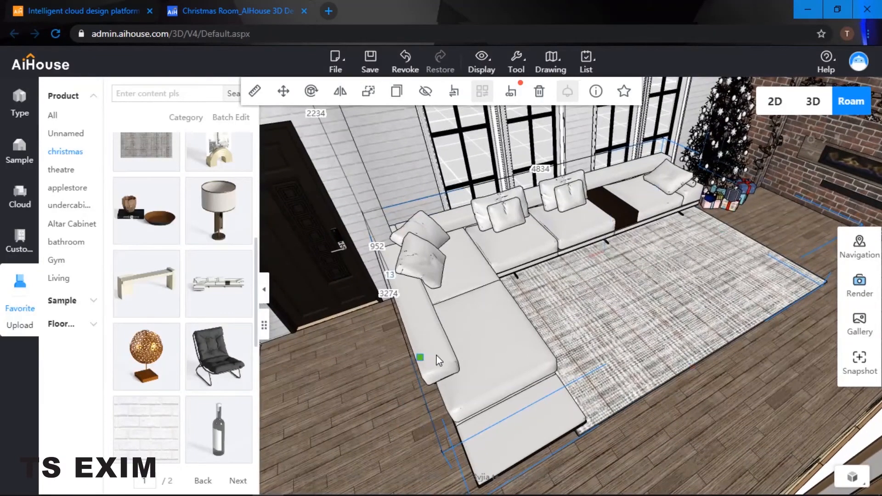
drag(437, 360, 517, 343)
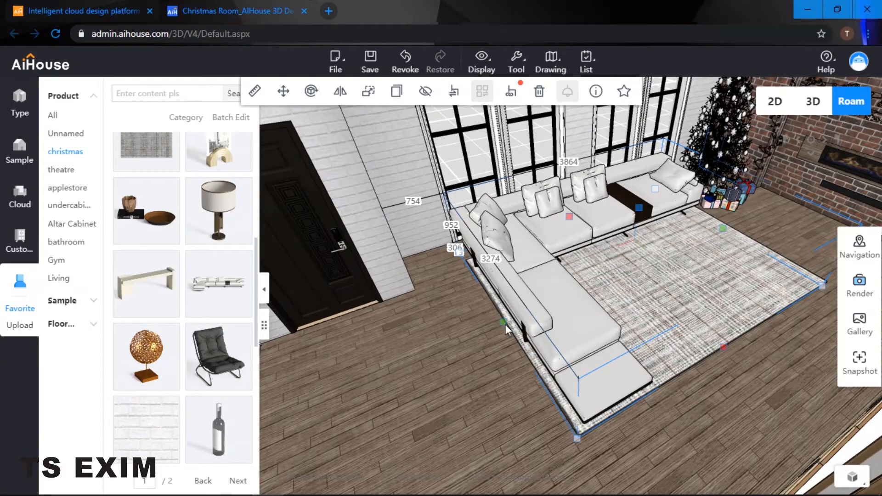
drag(503, 322, 503, 322)
Step: Shift the L-shaped sofa back toward the window wall, leaving a strip of rug beyond its chaise end
click(646, 291)
right_drag(647, 290, 532, 352)
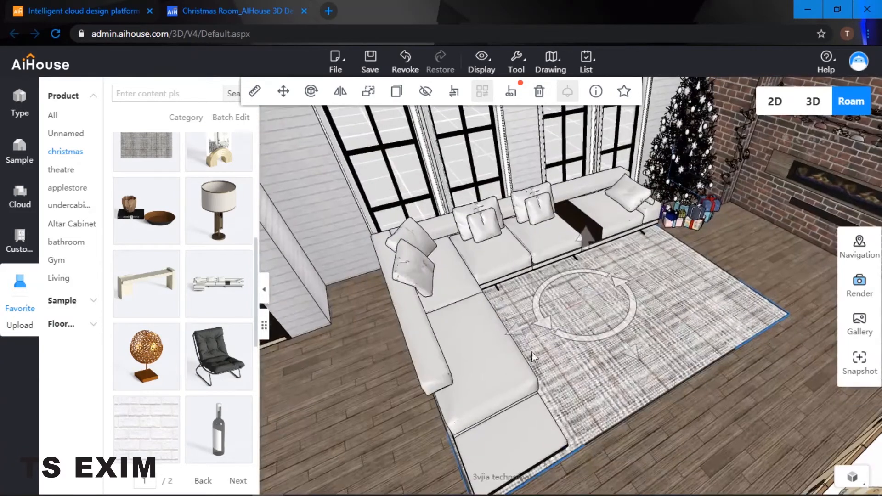
right_drag(521, 400, 515, 361)
click(491, 335)
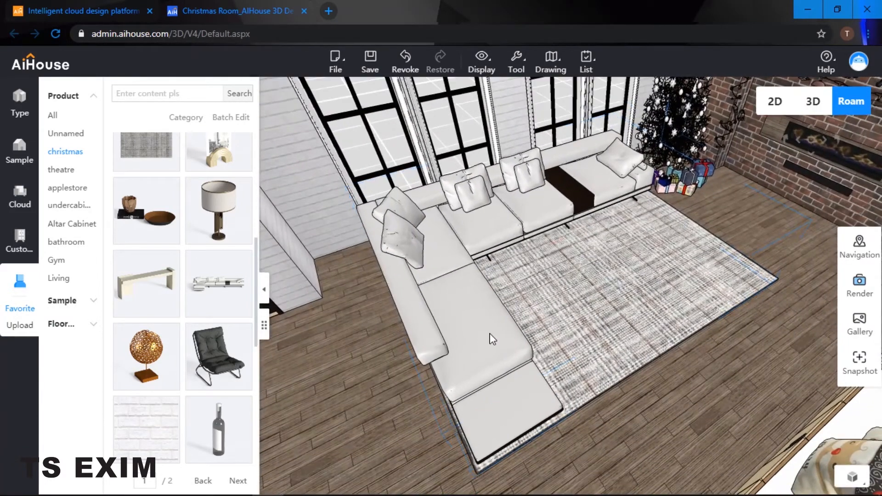
drag(656, 363, 643, 326)
click(721, 230)
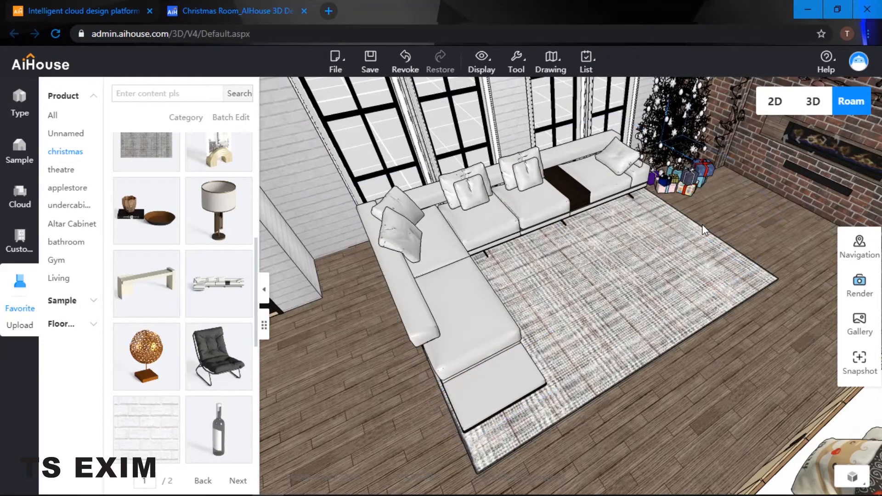
click(721, 246)
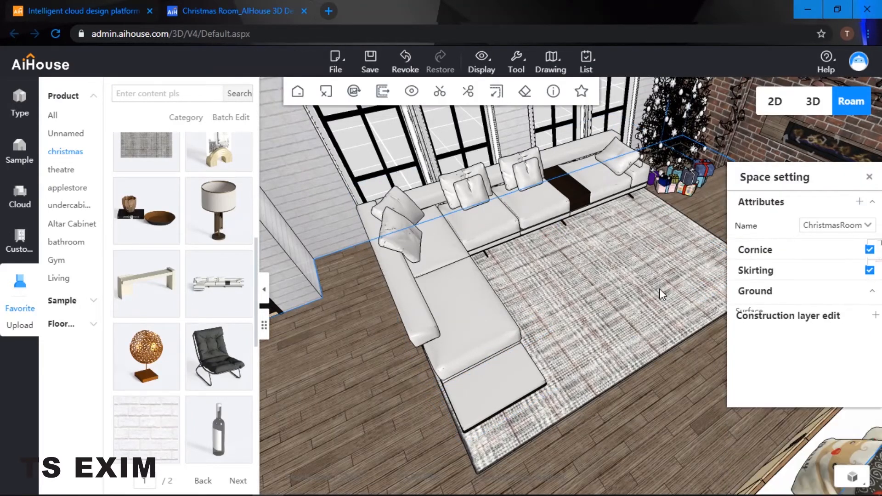
click(868, 176)
Step: Examine the L-shaped sofa's alignment with the rug and the window wall from above and from behind
scroll(752, 230, up, 2)
drag(643, 351, 591, 277)
scroll(673, 313, down, 4)
scroll(664, 319, up, 3)
click(540, 312)
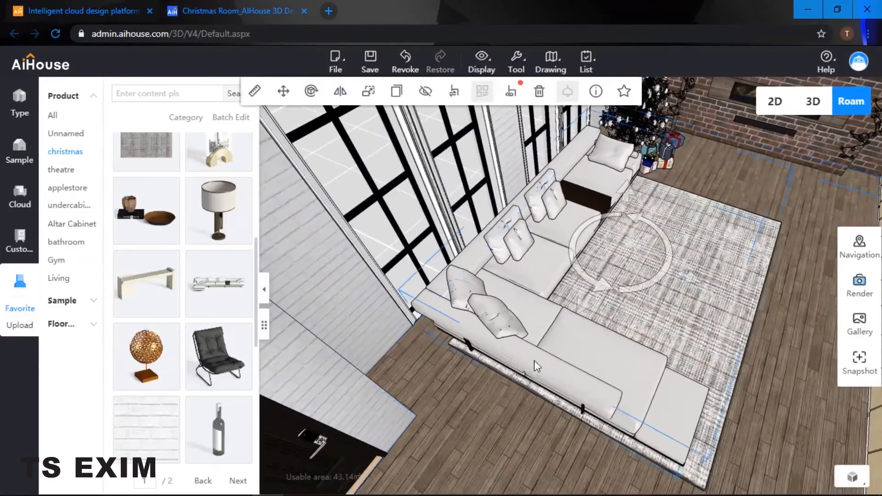
drag(584, 305, 583, 305)
click(730, 292)
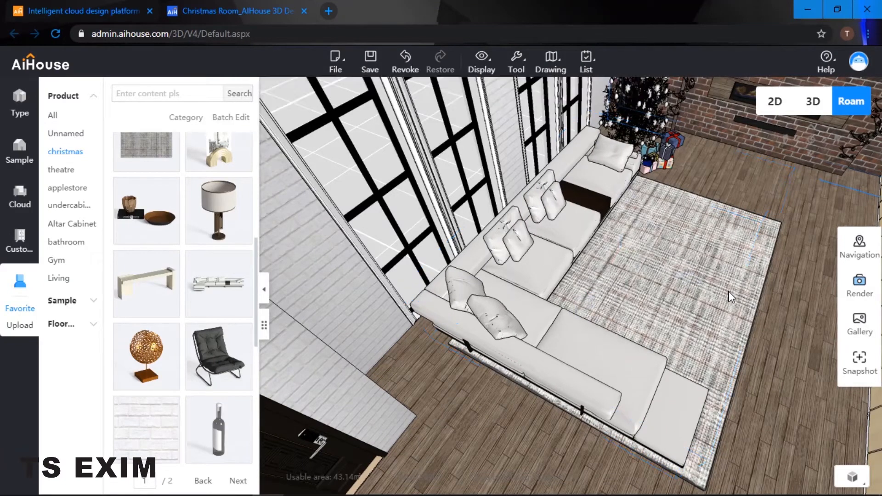
drag(707, 309, 687, 248)
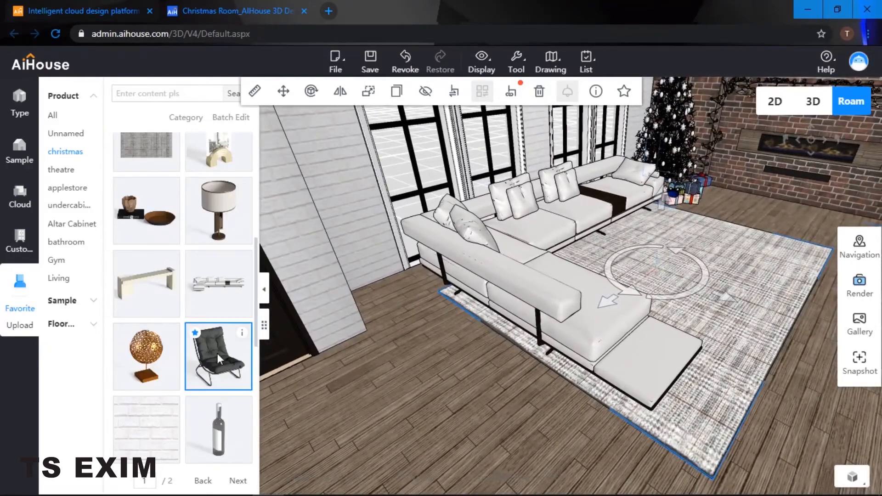
Step: Place the favourite beige console table behind the sofa, rotate it parallel to the backrest and fine-tune its position
scroll(212, 374, down, 5)
scroll(212, 345, up, 4)
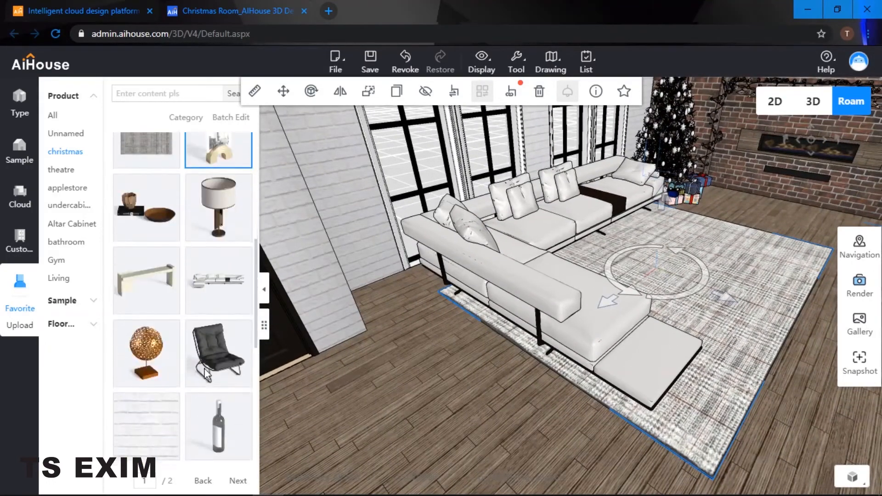
click(170, 281)
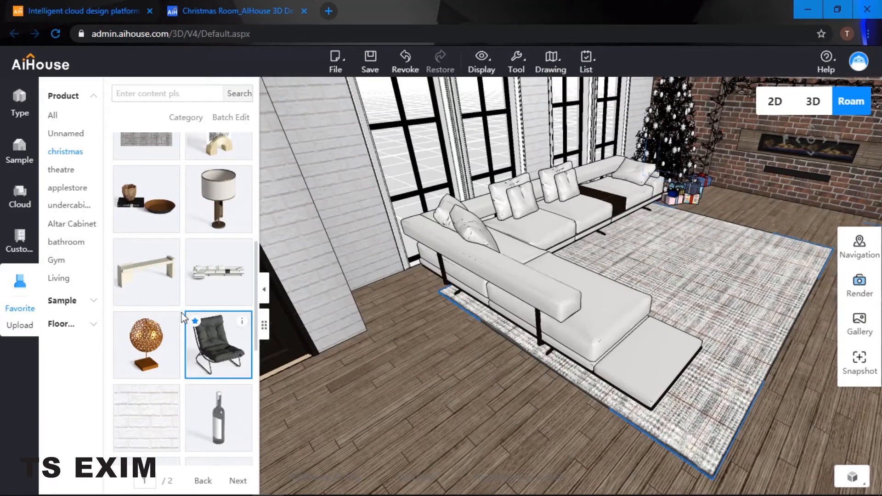
drag(151, 276, 477, 359)
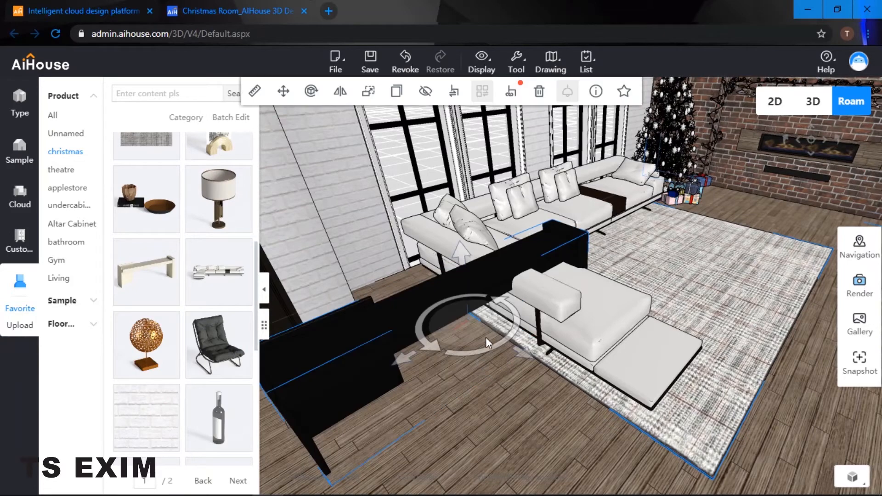
drag(421, 340, 450, 270)
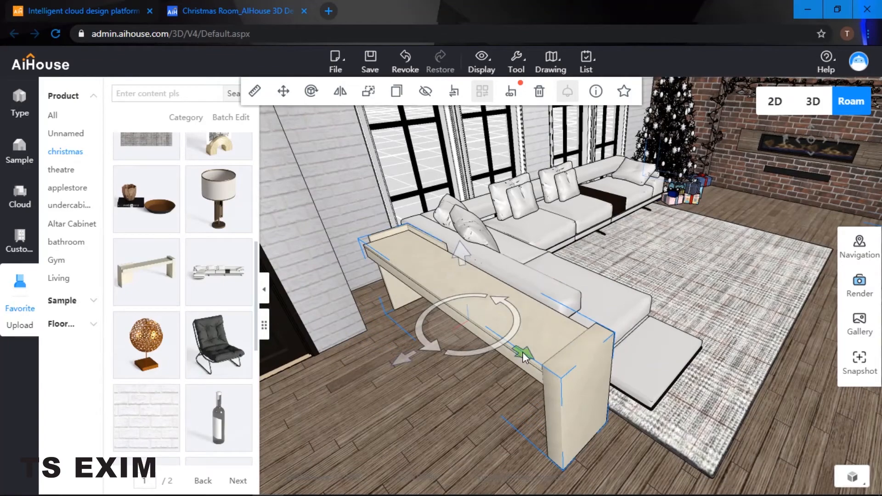
mouse_move(520, 351)
mouse_down()
mouse_move(514, 344)
mouse_move(533, 354)
mouse_move(522, 349)
mouse_up()
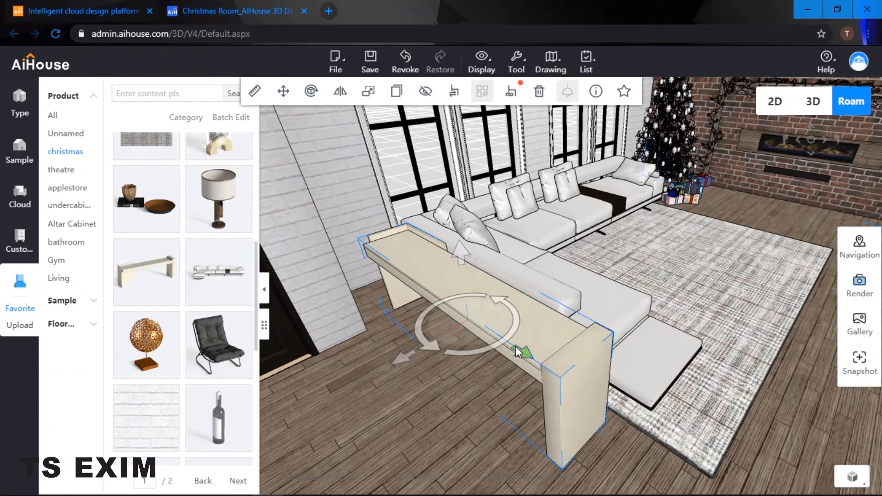
drag(696, 309, 647, 285)
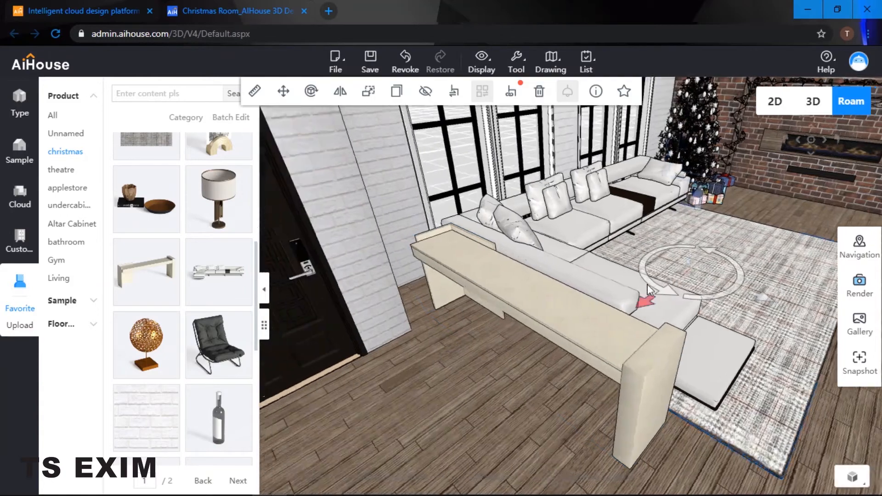
scroll(621, 312, up, 2)
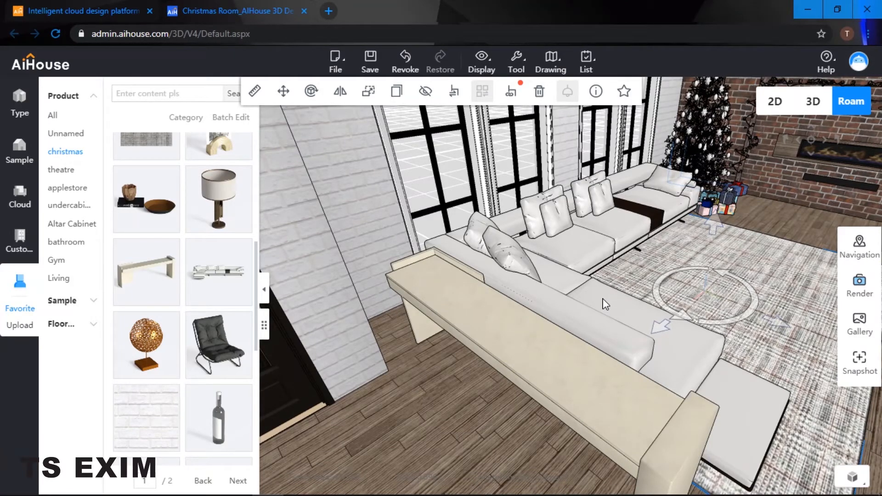
click(454, 307)
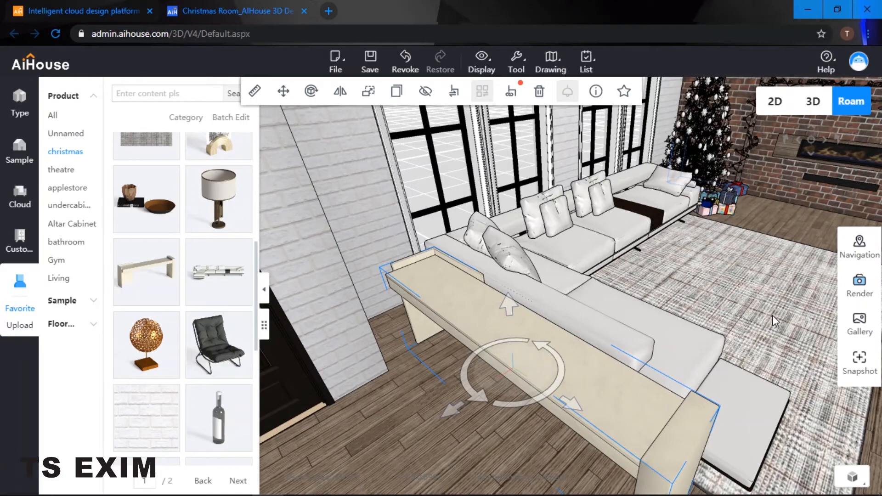
Step: Place the favourite table lamp with the drum shade on the window end of the beige console table
drag(773, 316, 713, 295)
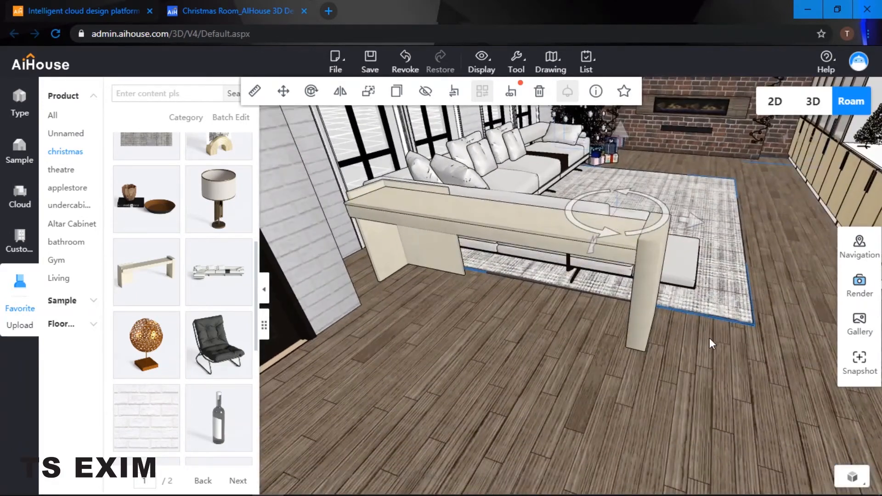
click(708, 348)
drag(708, 348, 531, 296)
click(237, 212)
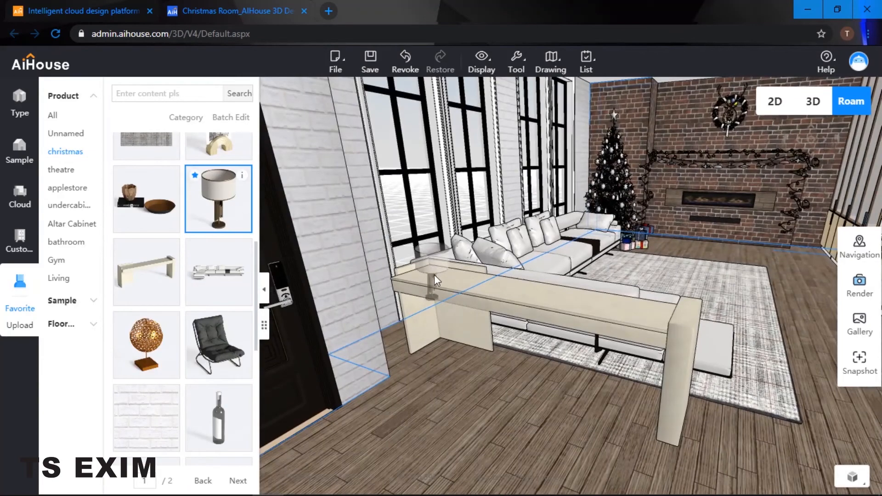
click(437, 279)
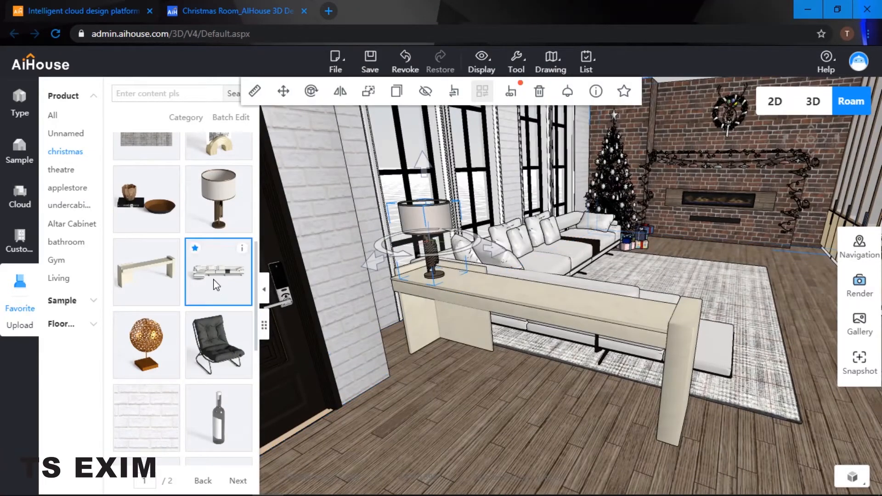
Step: Place the favourite decor set with the wooden vase, black book and bowl on the console table beside the lamp
click(146, 215)
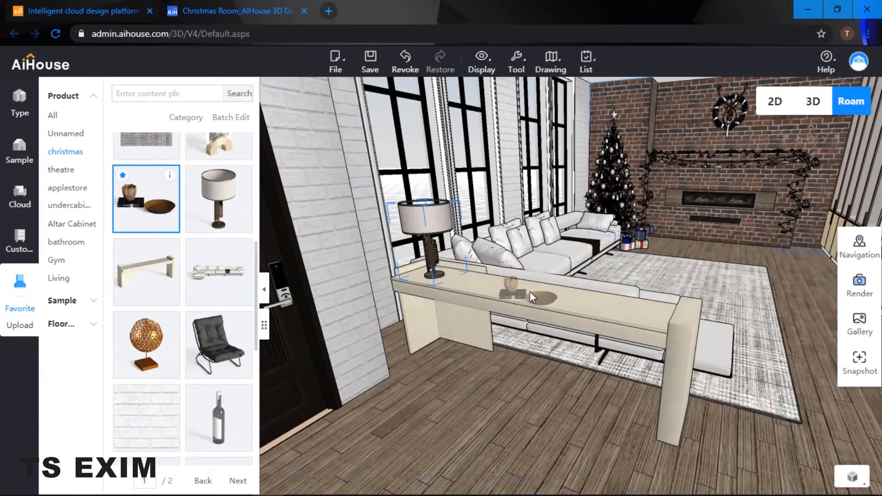
click(531, 291)
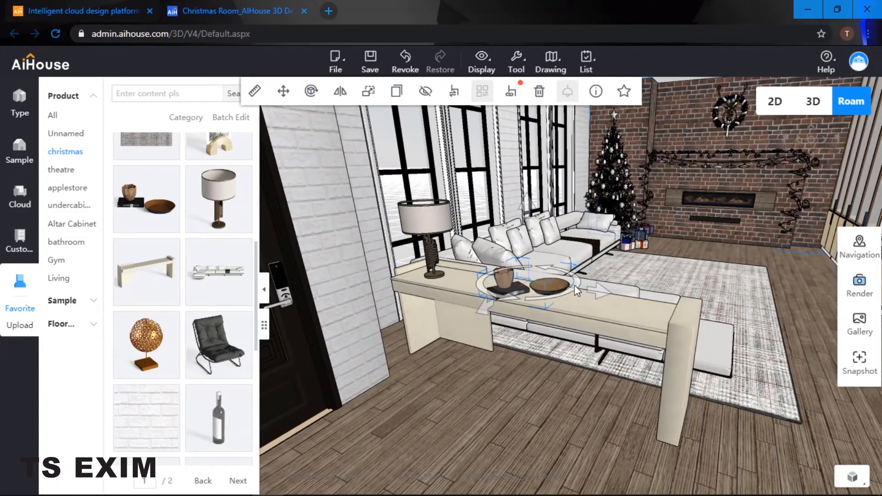
drag(574, 285, 553, 295)
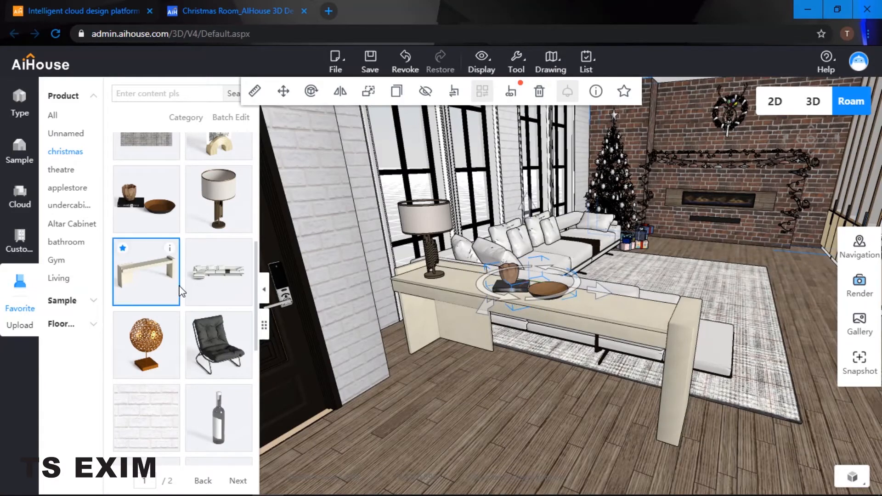
Step: Find the picture frame with the arched stand among the favourites and place it on the console table's free end
scroll(181, 290, up, 5)
scroll(182, 290, down, 10)
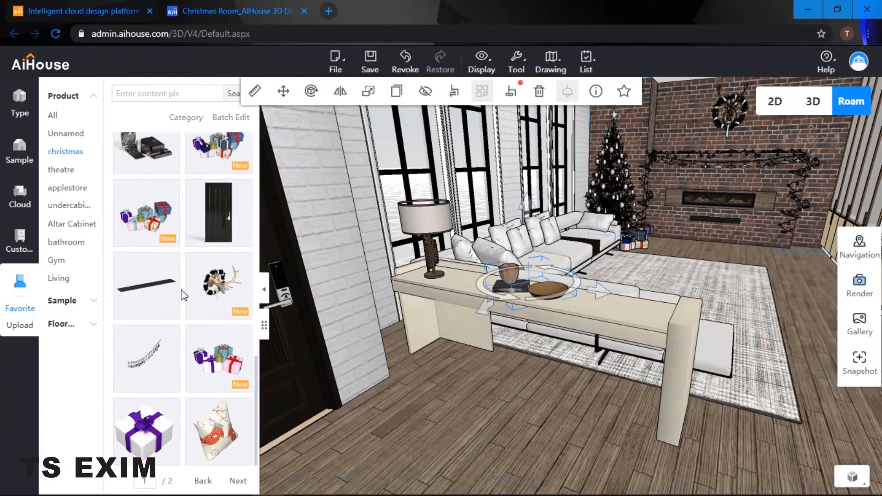
scroll(193, 285, up, 3)
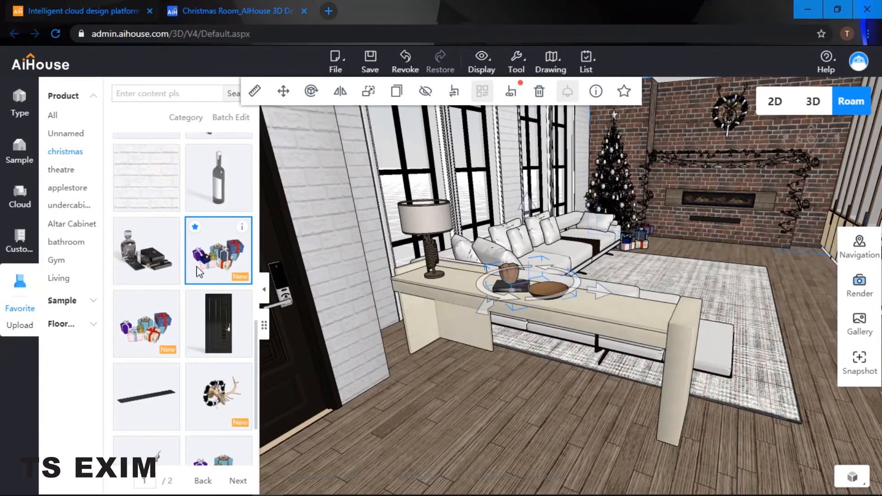
scroll(202, 276, up, 6)
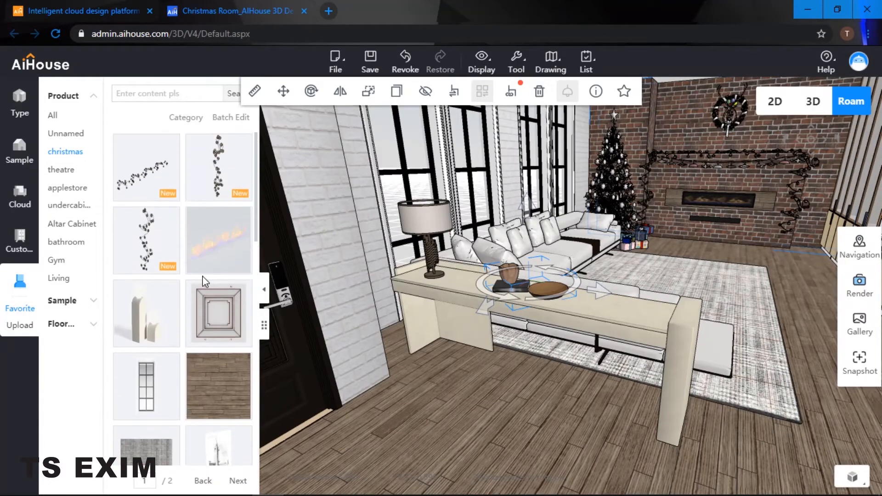
scroll(203, 281, down, 5)
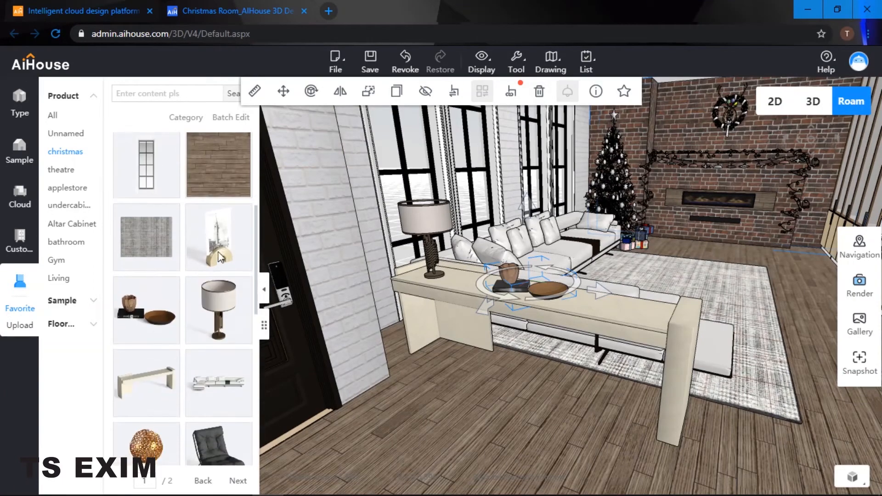
drag(218, 252, 633, 308)
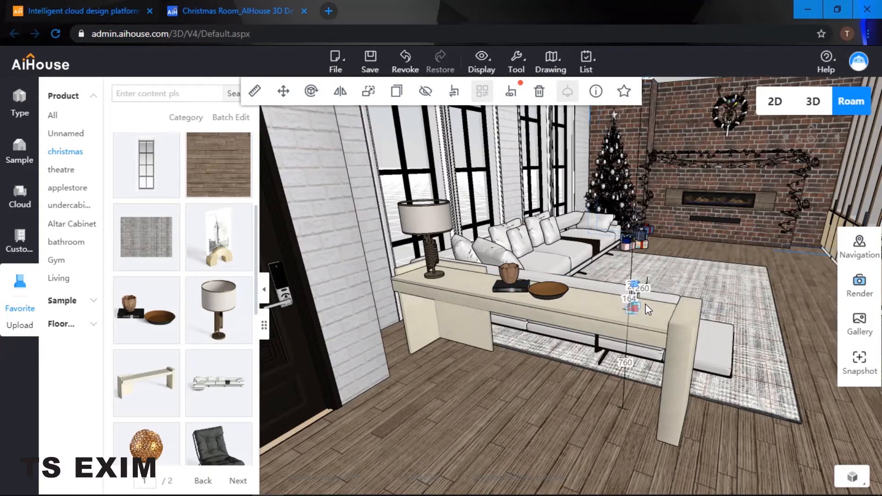
scroll(708, 270, up, 5)
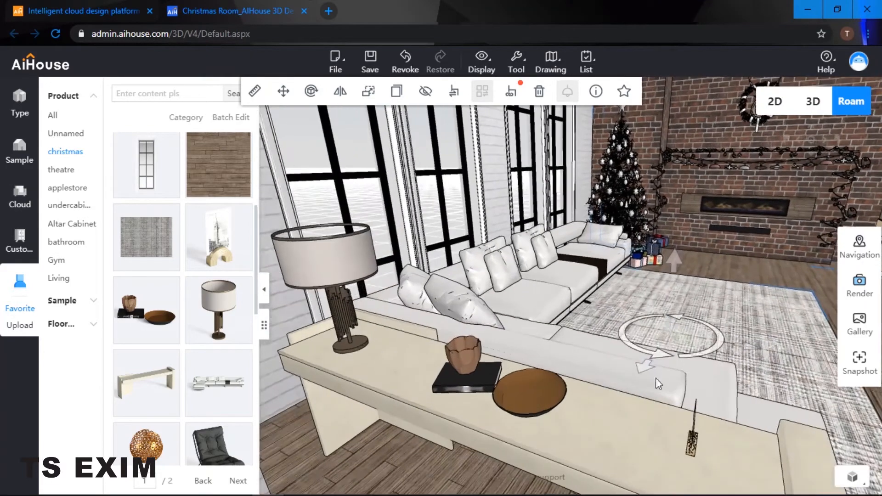
Step: Turn the picture frame to face outward, enlarge it to about 235 mm tall and shift it slightly toward the lamp
click(692, 442)
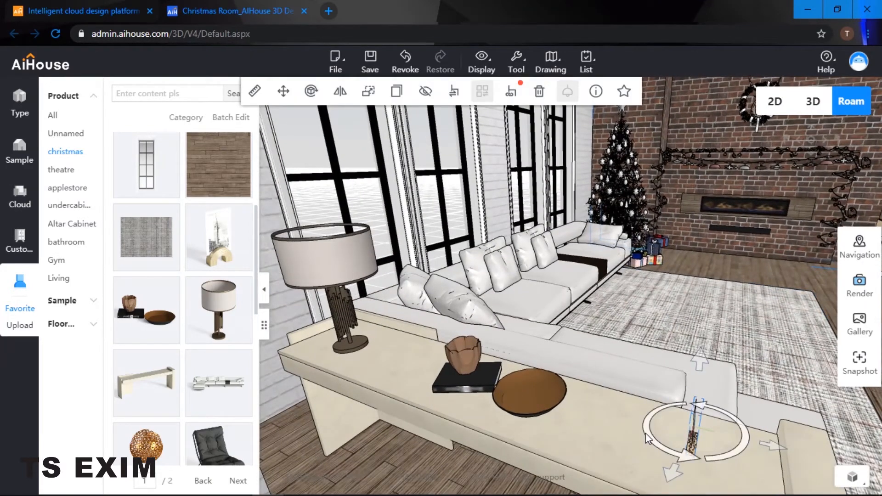
drag(647, 434, 713, 454)
key(space)
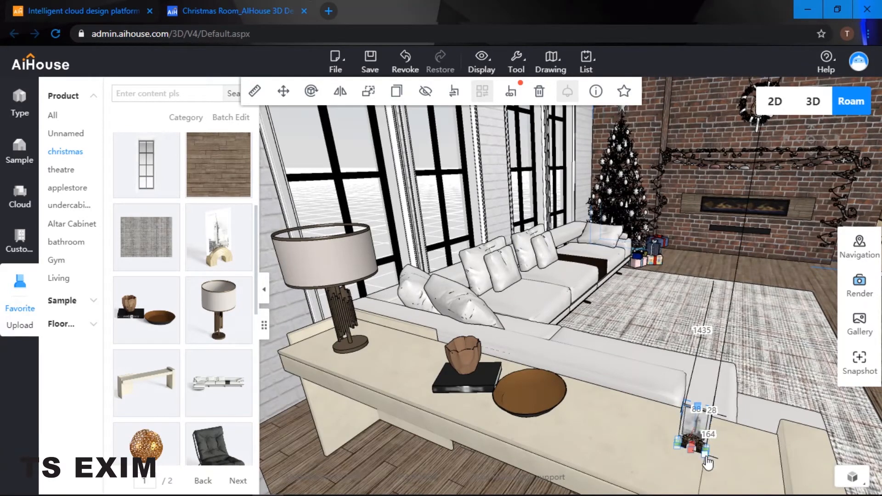
drag(707, 459, 746, 419)
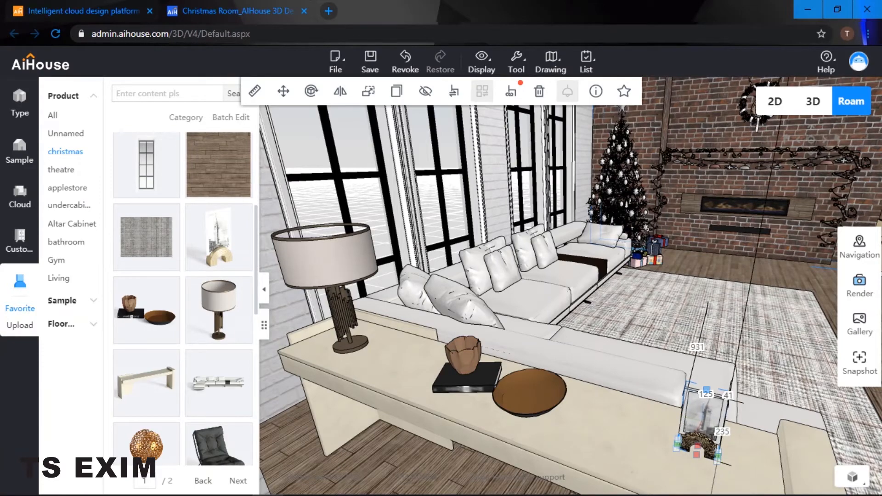
click(767, 366)
click(706, 437)
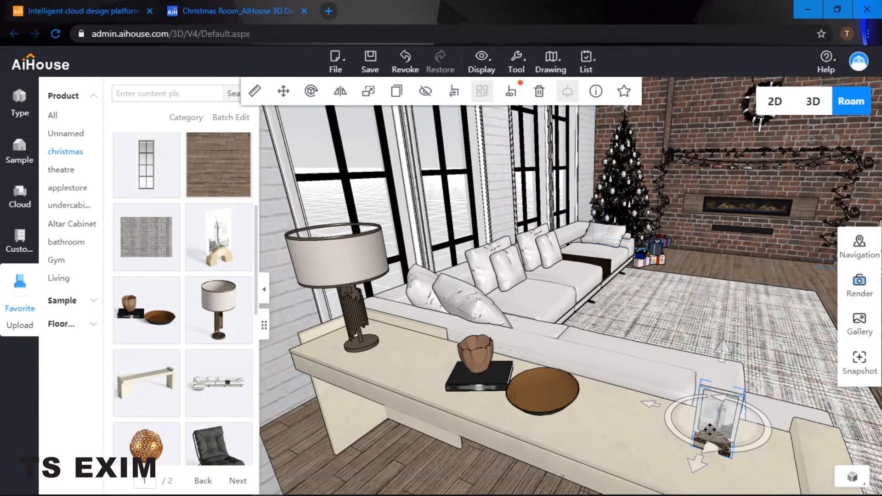
drag(706, 429, 691, 432)
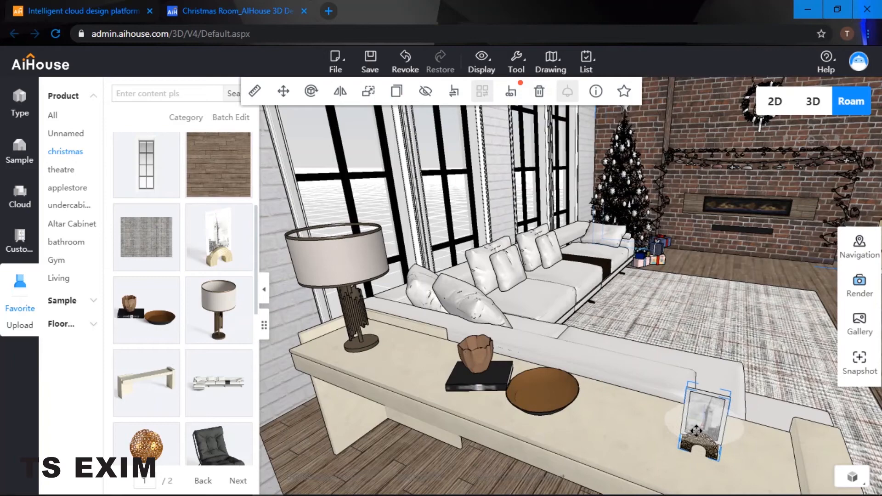
Step: Rotate the vase, book and bowl set on the console table so the bowl sits next to the lamp
click(536, 390)
click(469, 379)
drag(473, 392, 554, 363)
drag(671, 307, 693, 299)
click(526, 363)
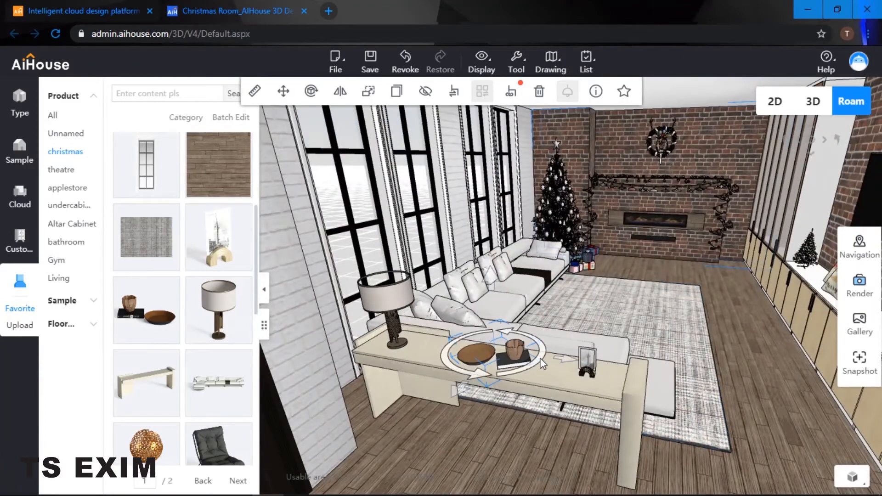
Step: Angle the picture frame slightly on the console table and nudge the vase and bowl set toward the lamp
click(588, 361)
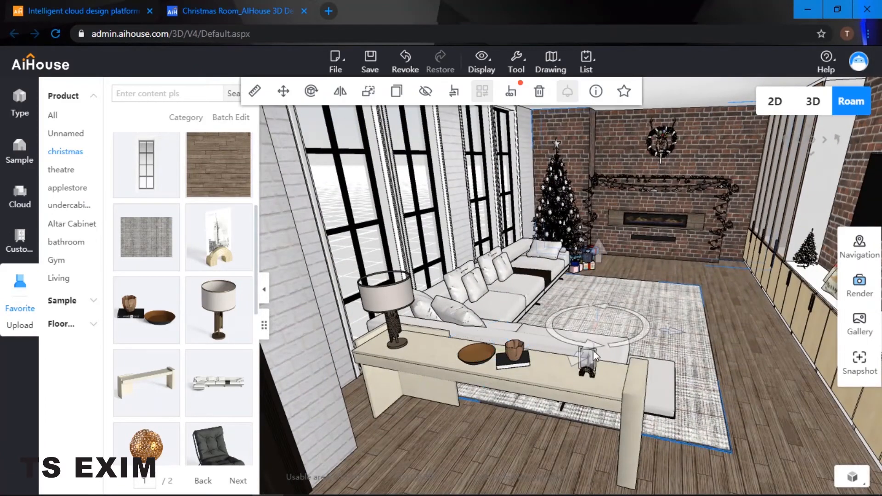
click(589, 362)
click(606, 373)
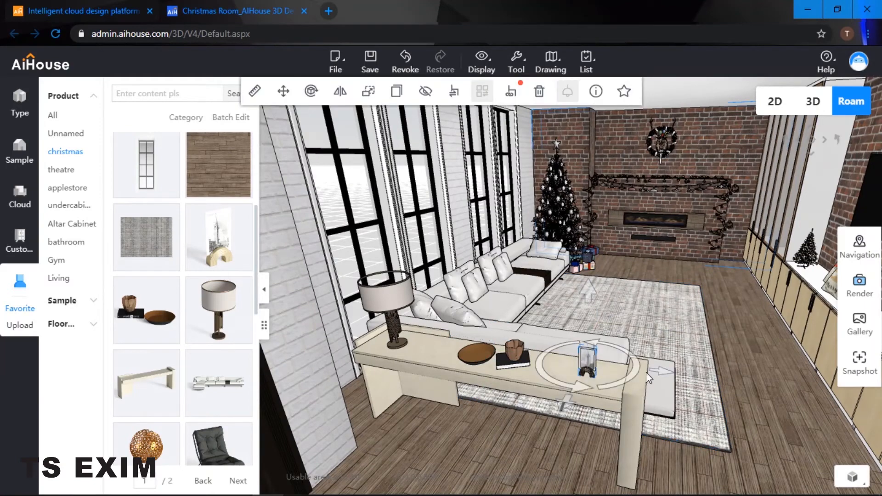
click(691, 309)
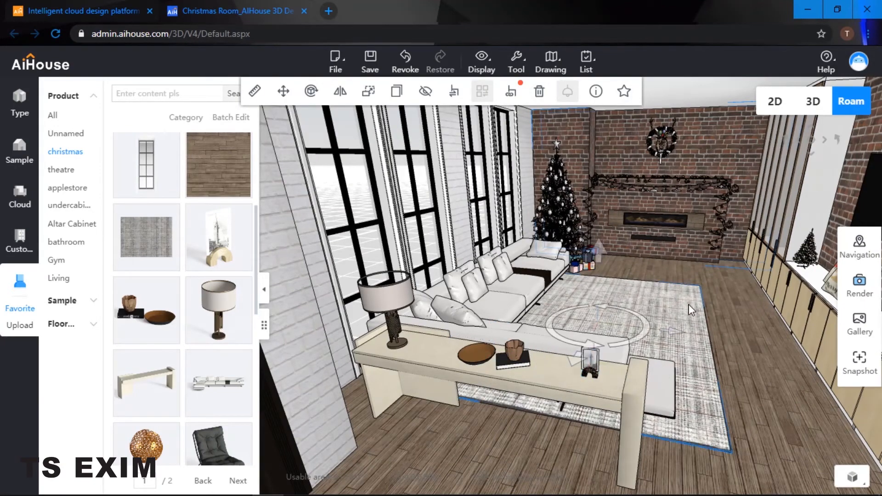
click(593, 370)
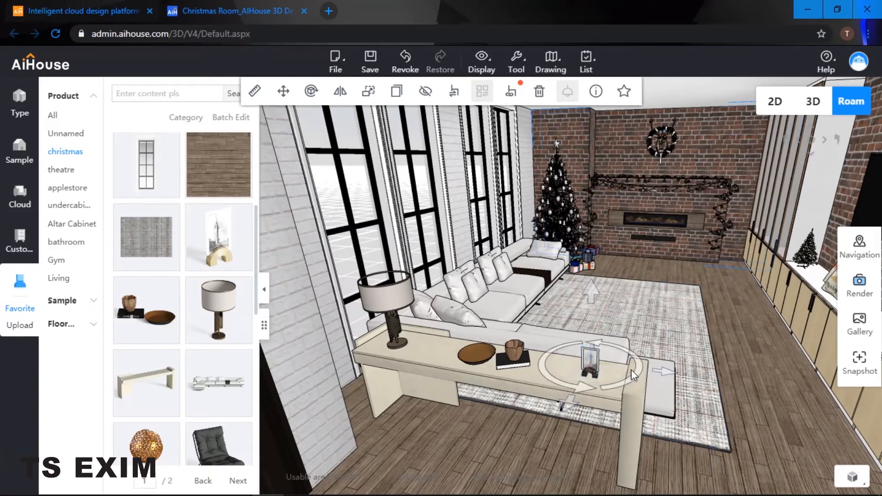
drag(639, 372, 626, 379)
click(513, 353)
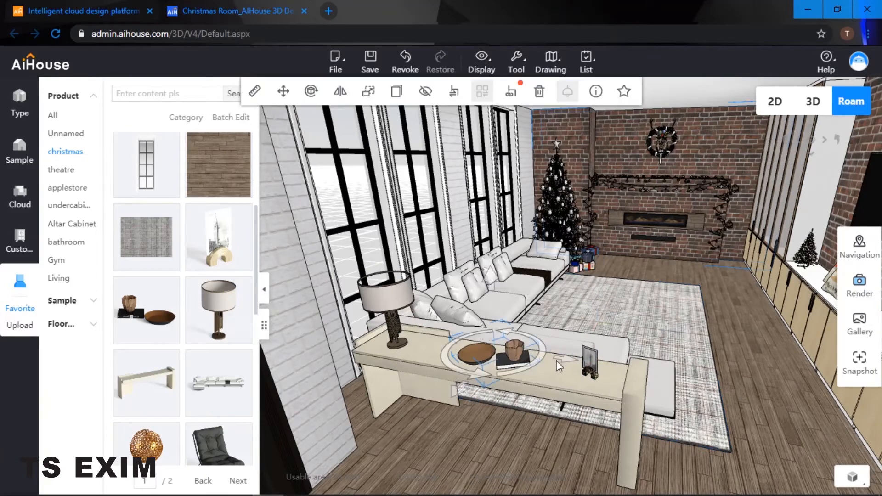
click(669, 301)
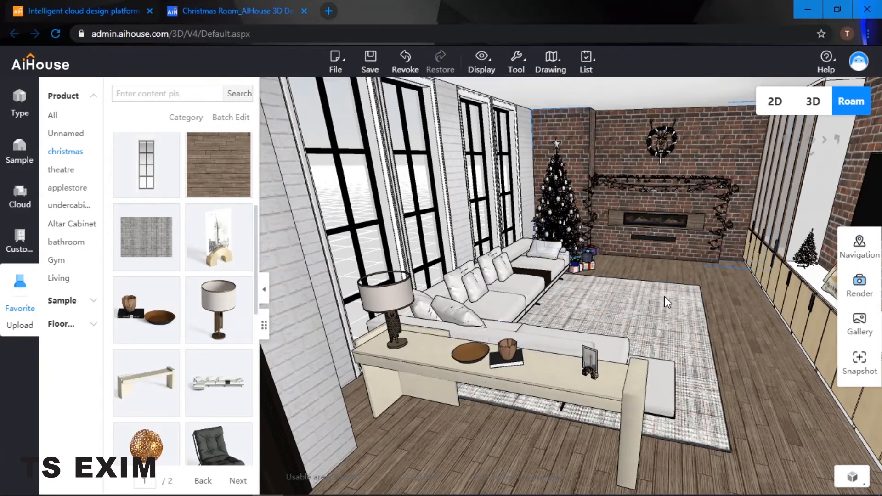
Step: Examine the seating area from the console table up to the Christmas tree and fireplace
mouse_move(718, 335)
mouse_down()
mouse_move(724, 350)
mouse_move(712, 343)
mouse_up()
right_drag(712, 343, 729, 318)
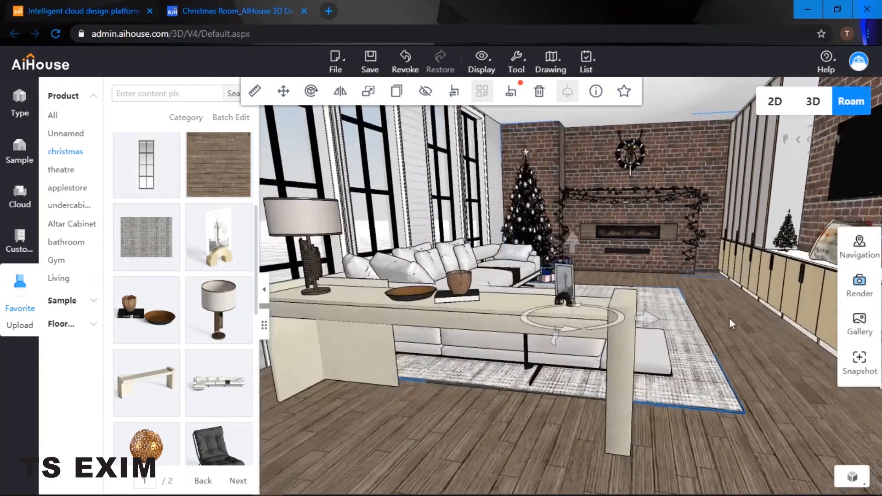
scroll(714, 326, up, 3)
scroll(713, 327, up, 3)
drag(700, 342, 690, 315)
scroll(690, 318, up, 2)
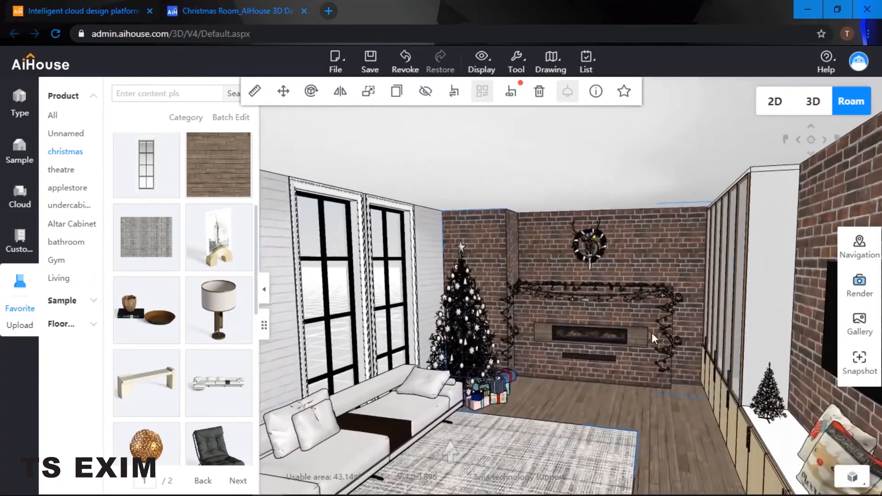
right_drag(652, 333, 653, 319)
scroll(653, 319, up, 2)
drag(652, 320, 564, 360)
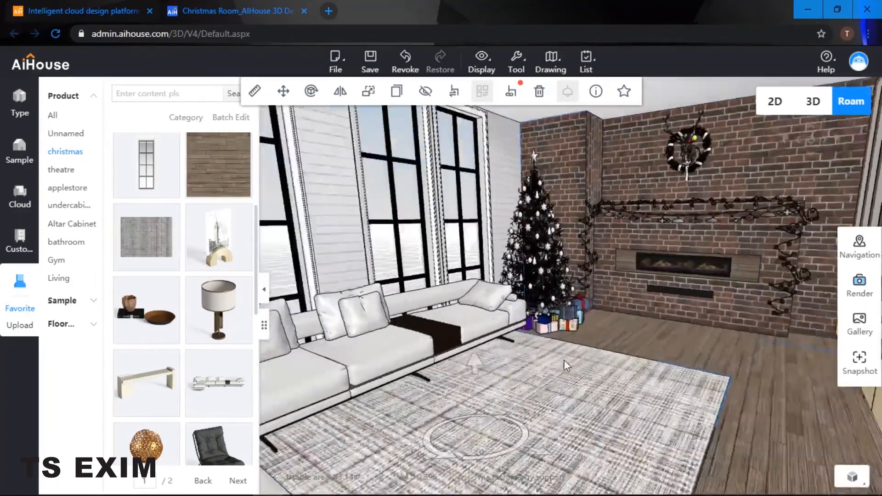
scroll(641, 337, up, 3)
click(641, 325)
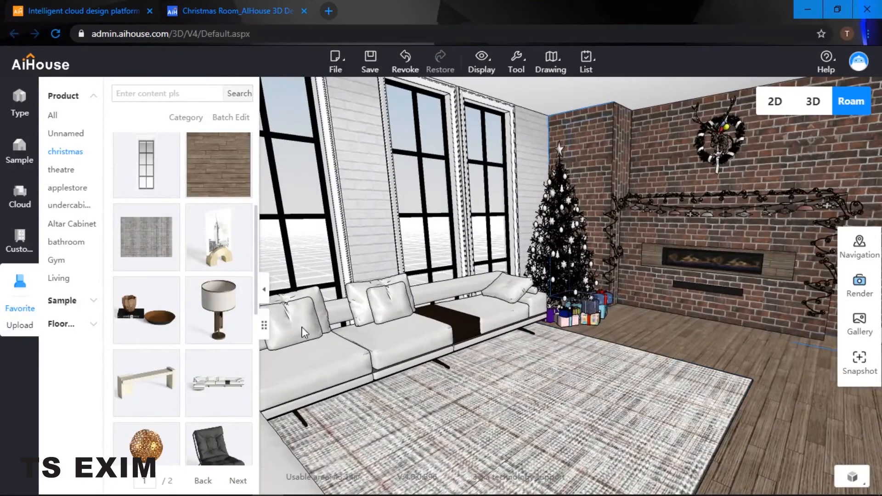
Step: Find the black cushioned lounge chair among the favourites and place it at the rug's edge near the fireplace
scroll(175, 340, down, 6)
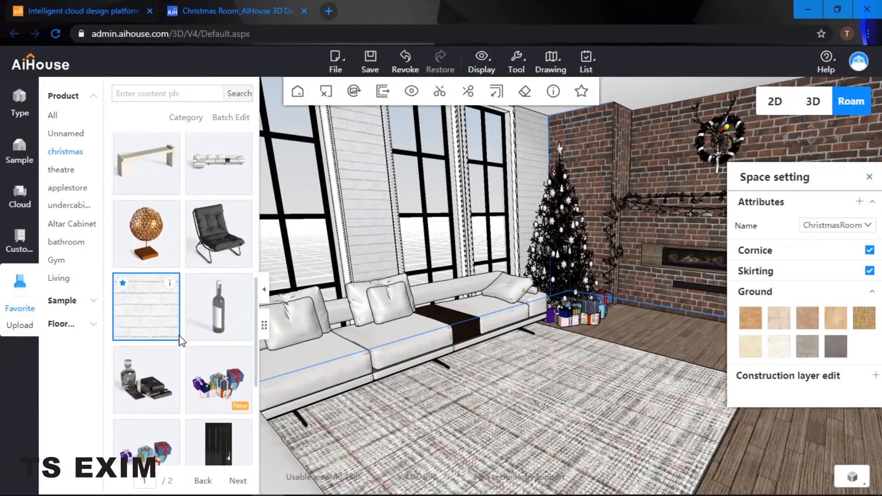
scroll(199, 377, down, 4)
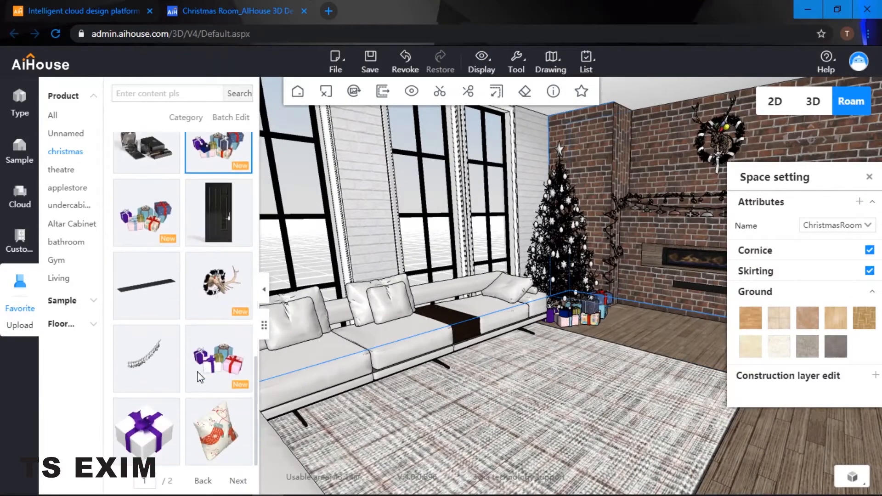
click(870, 178)
scroll(220, 336, down, 8)
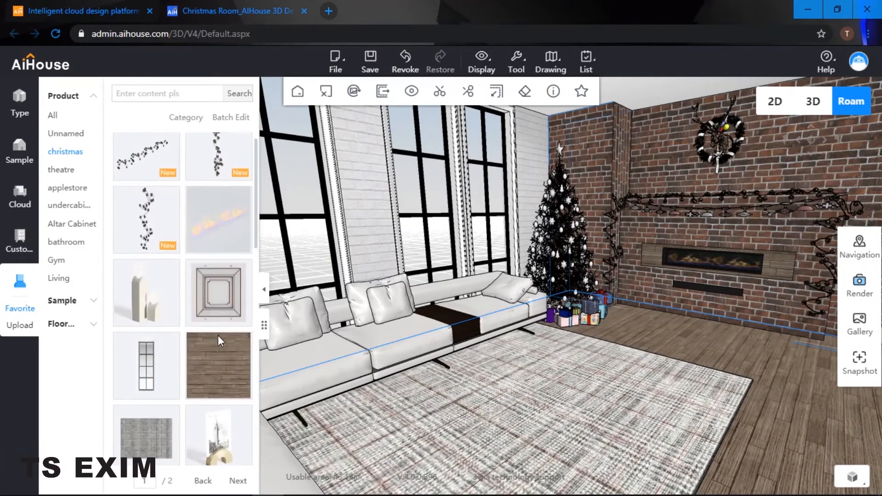
scroll(219, 341, down, 10)
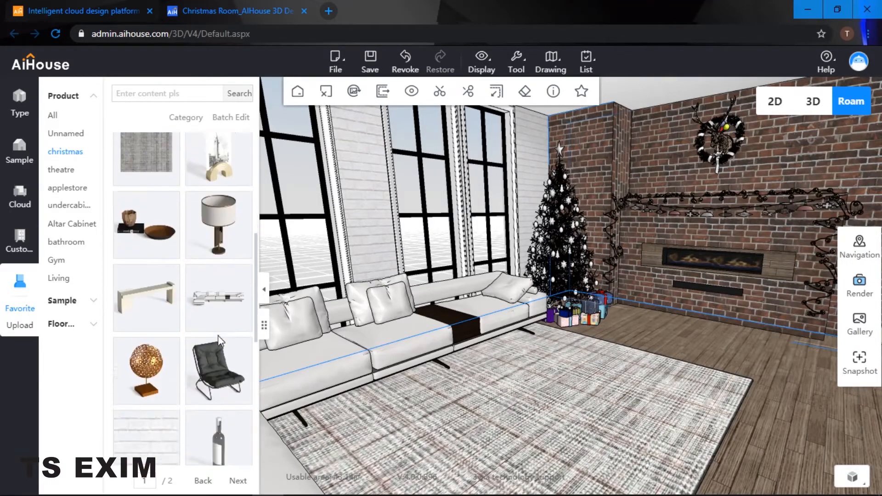
scroll(218, 336, up, 2)
click(218, 234)
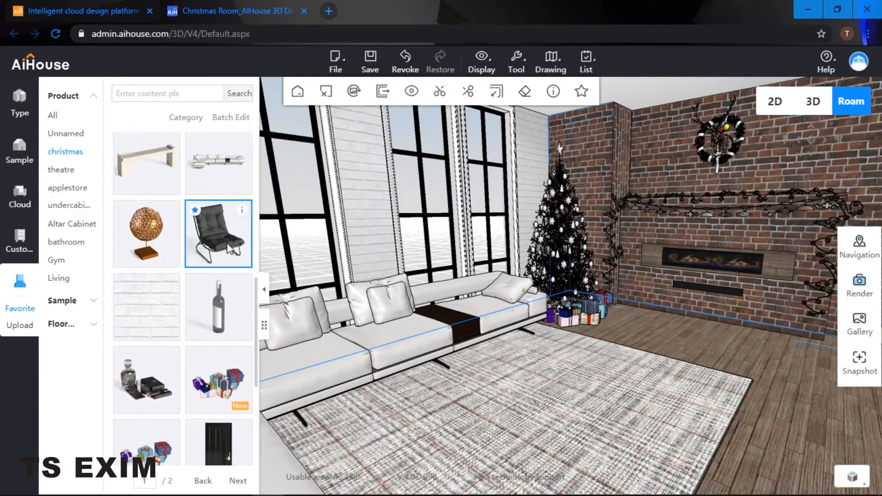
click(726, 403)
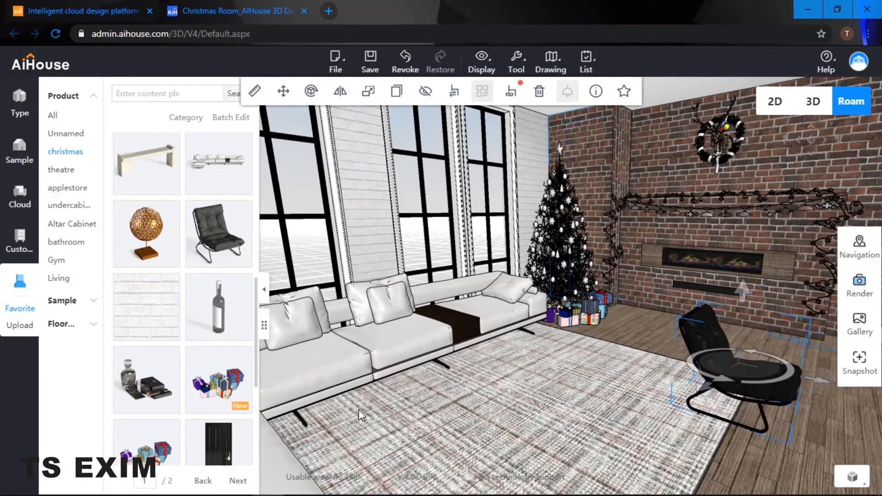
Step: Show the second page of favourites and rotate the black lounge chair to face the L-shaped sofa
click(244, 478)
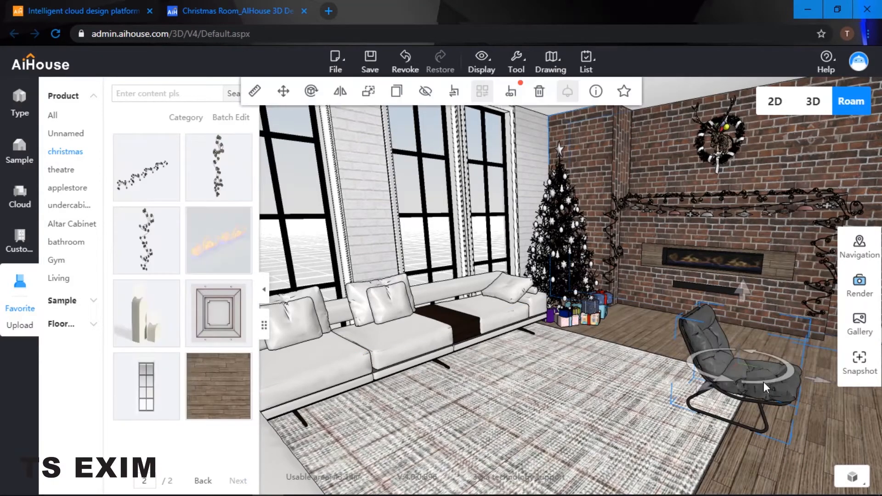
drag(786, 377, 734, 374)
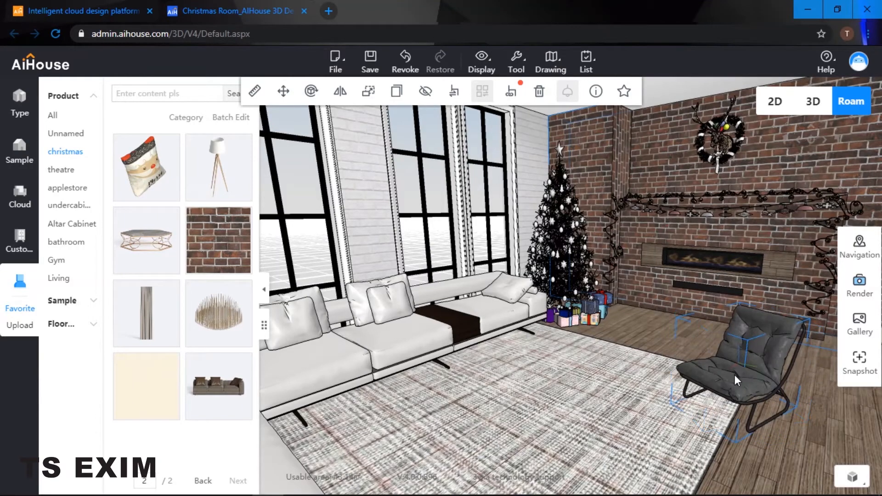
click(799, 435)
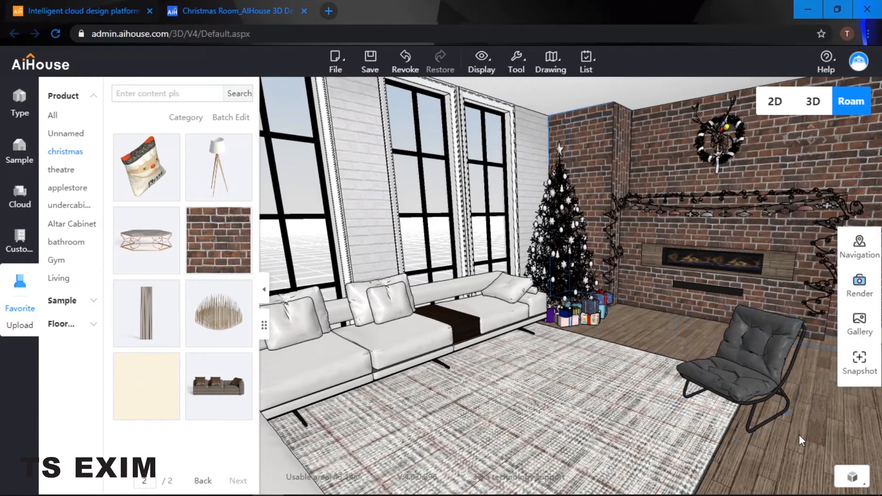
click(800, 404)
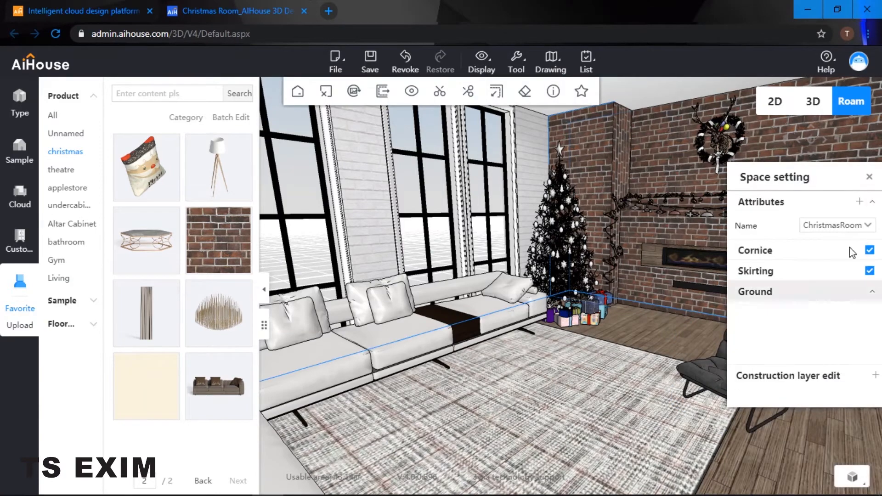
click(869, 180)
Step: Shift the black lounge chair toward the rug's fireplace-side corner and fine-tune its angle toward the sofa
drag(794, 306, 823, 379)
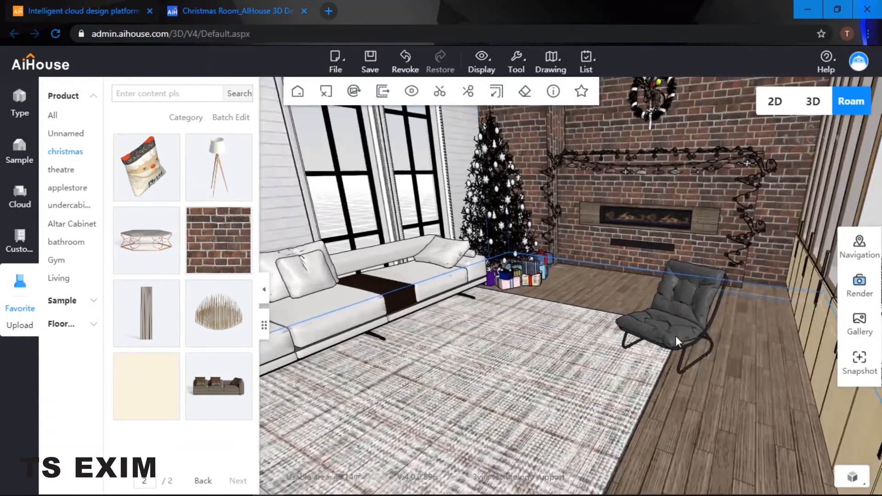
click(675, 335)
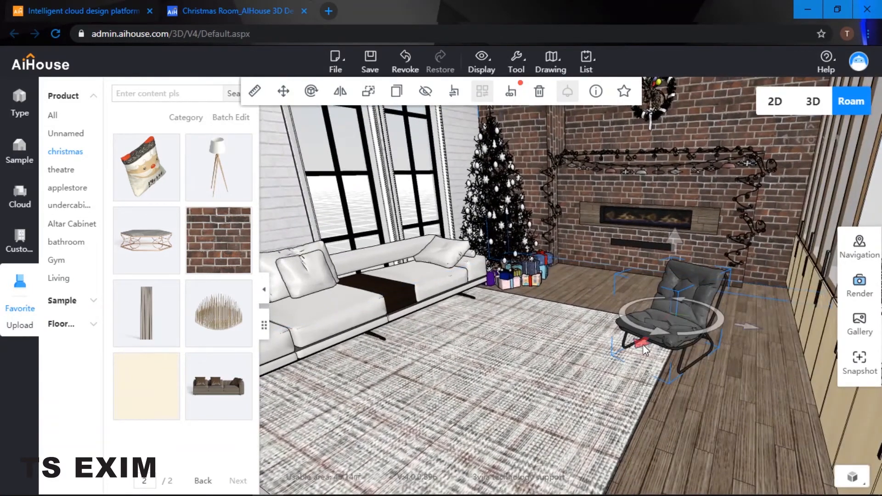
drag(643, 343, 639, 314)
drag(693, 315, 686, 316)
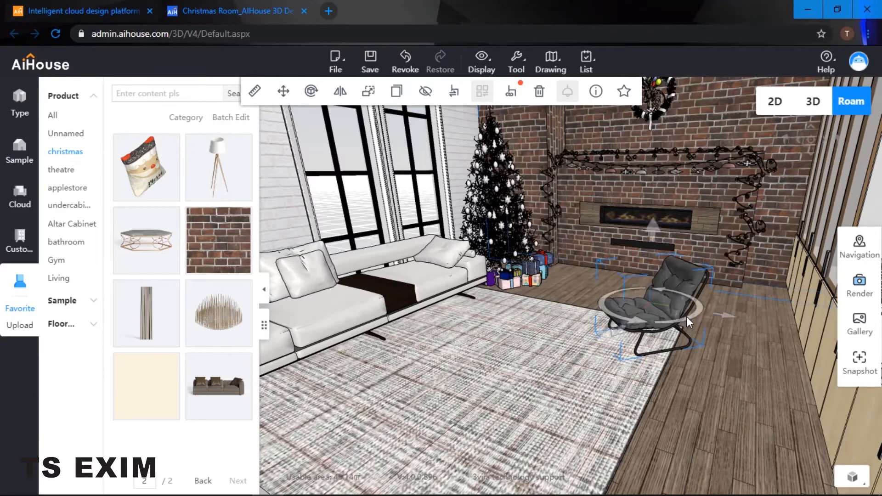
click(471, 370)
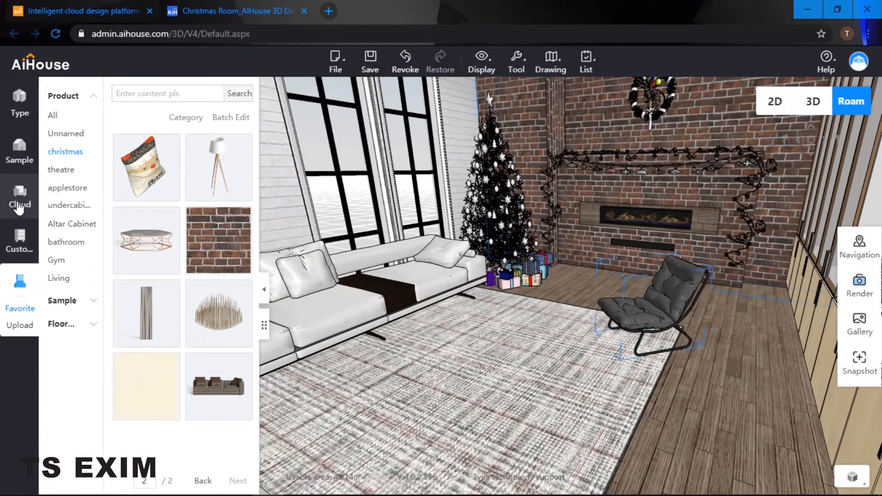
Step: Find plain-color wallpapers in the public material library and filter them to white
click(18, 208)
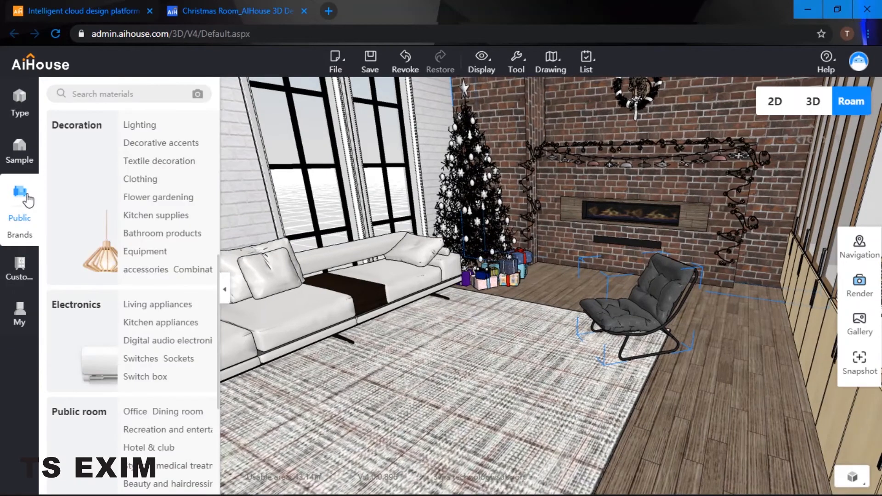
scroll(115, 289, down, 2)
scroll(115, 289, up, 8)
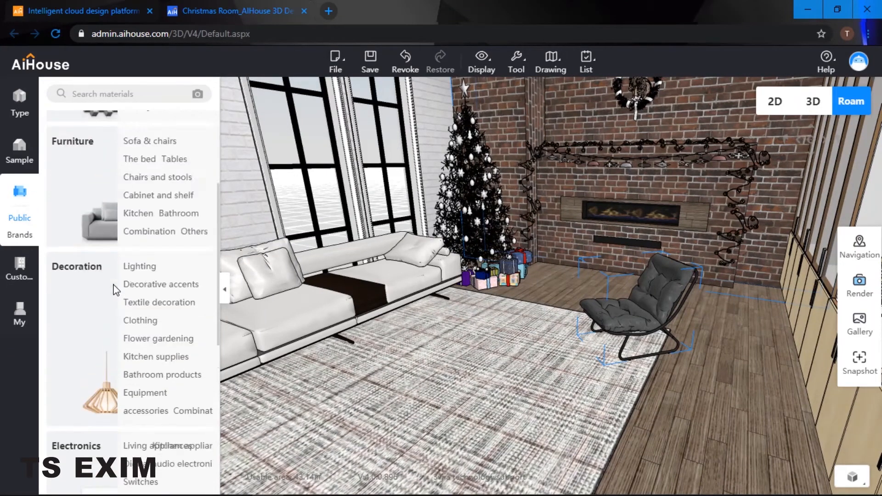
click(153, 250)
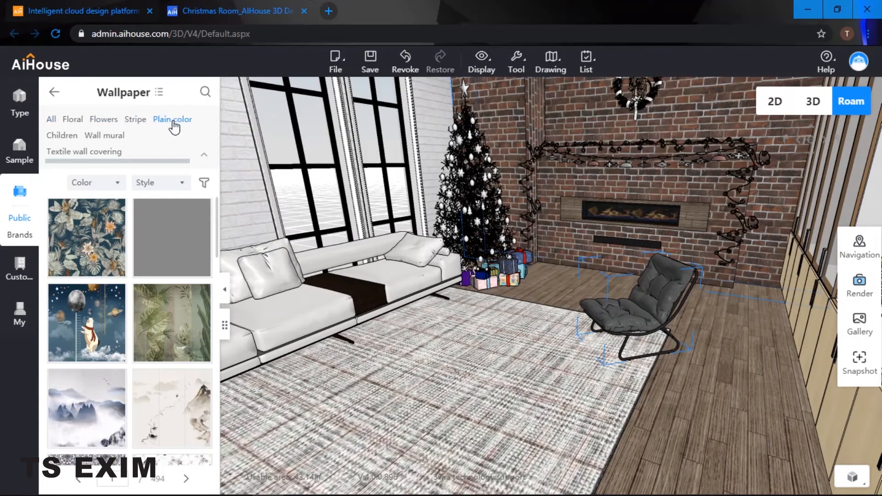
click(169, 121)
click(94, 182)
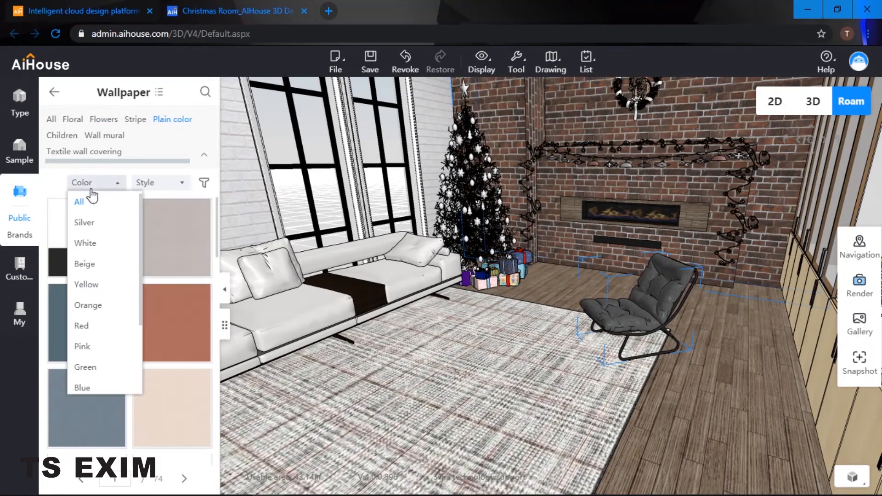
click(103, 241)
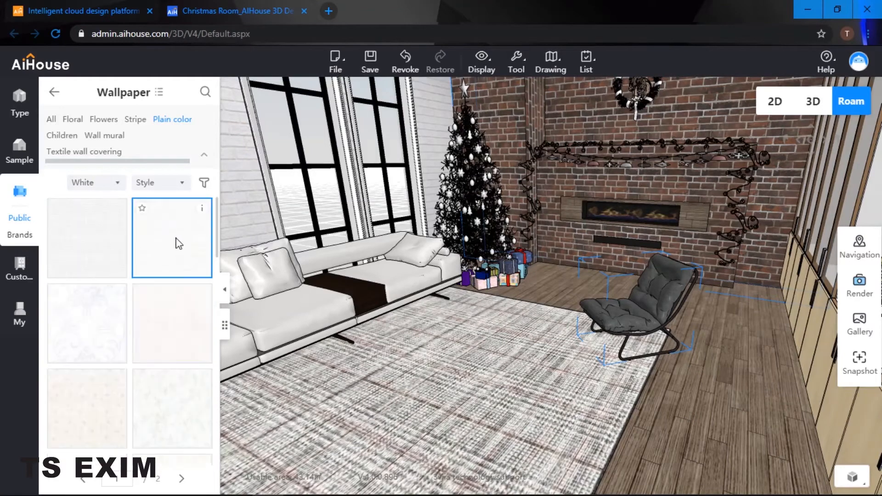
Step: Apply the white solid color wallpaper in the second row to the lounge chair's cushions
mouse_move(201, 301)
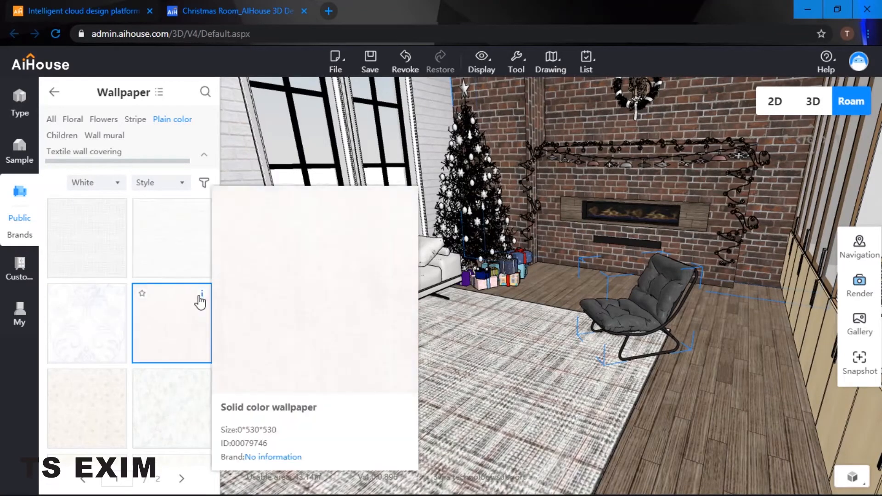
drag(201, 302, 630, 355)
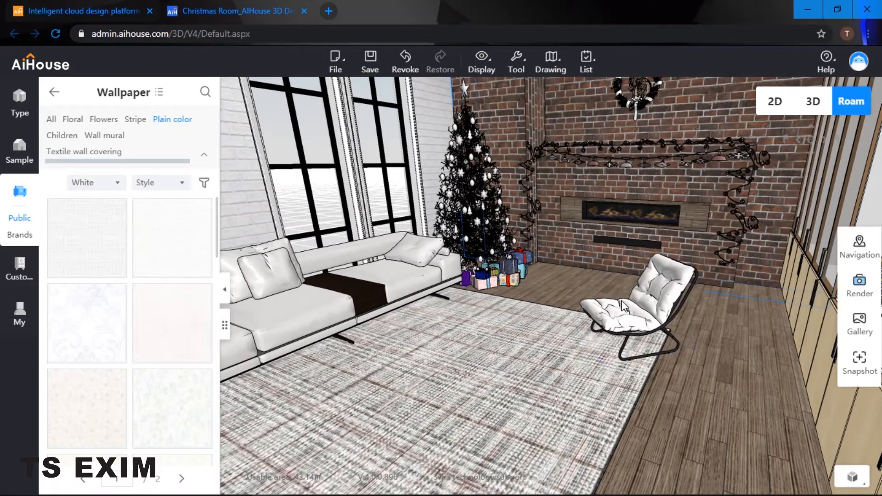
scroll(648, 327, up, 3)
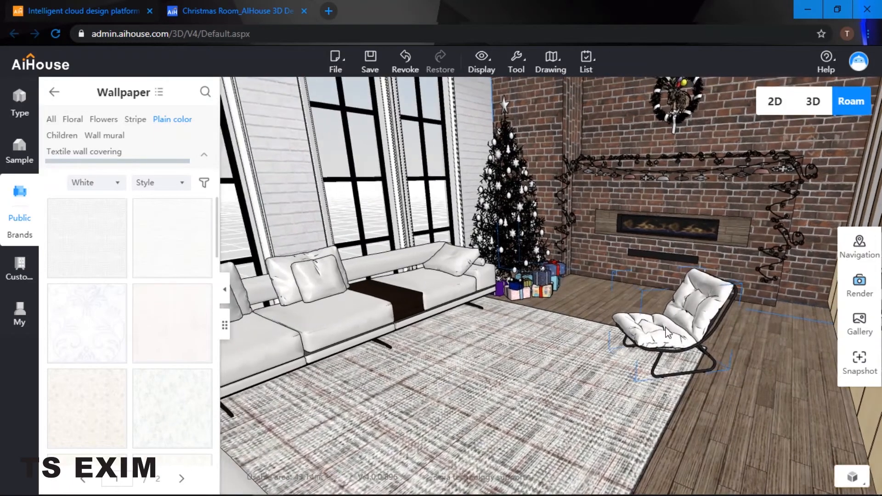
Step: Enlarge the lounge chair to about 924 × 633 × 823 and shift it slightly toward the sofa
click(667, 345)
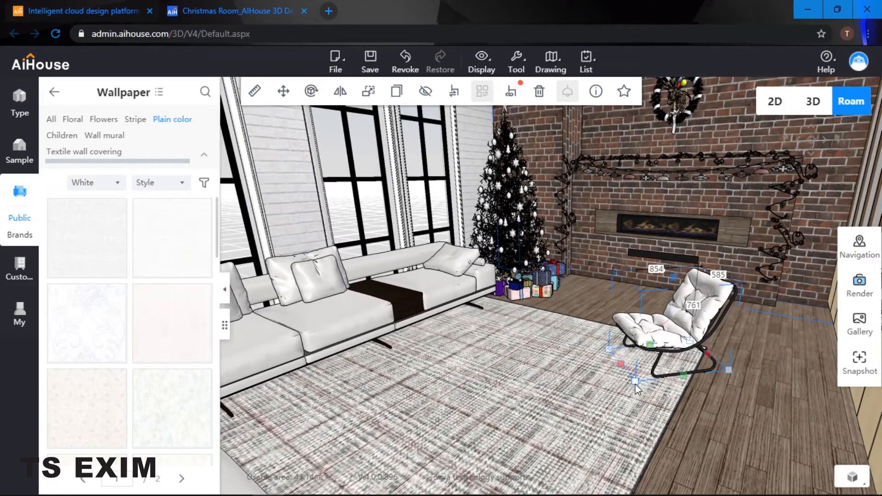
drag(635, 383, 630, 387)
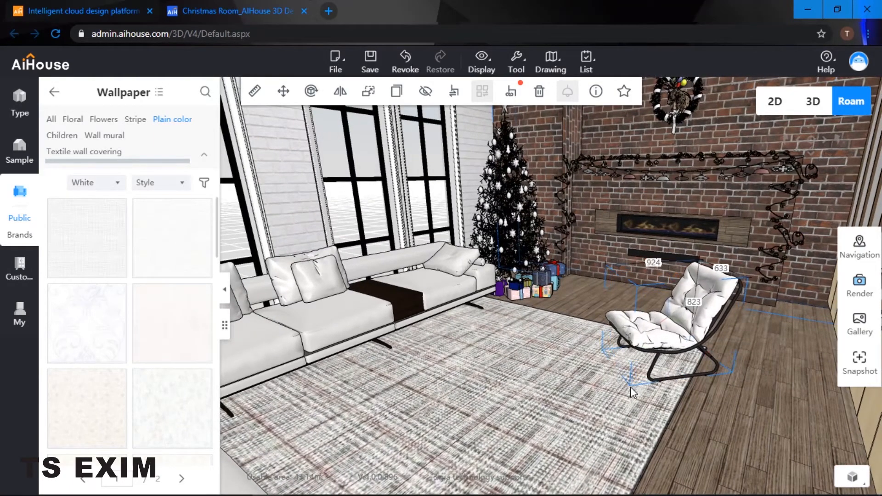
click(721, 412)
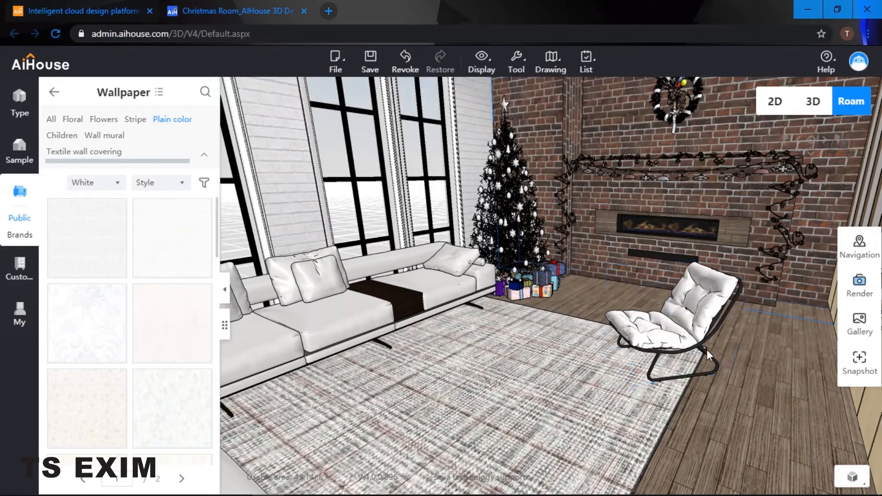
click(674, 324)
drag(678, 321, 673, 321)
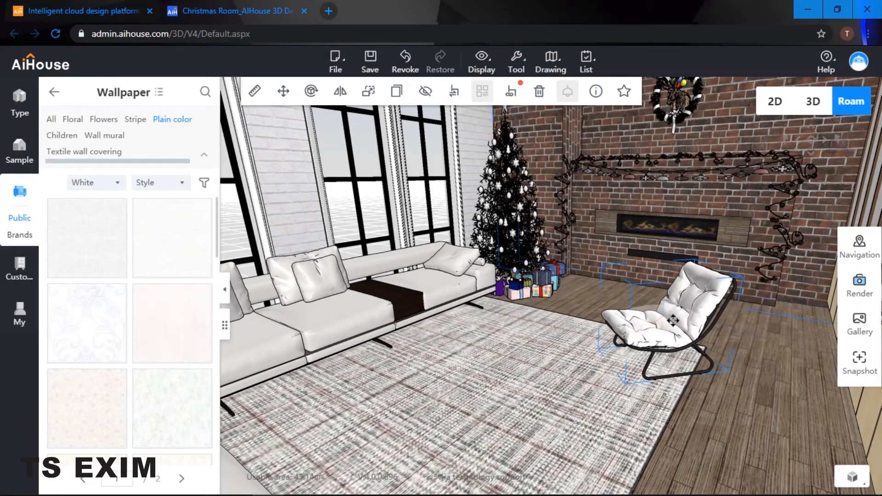
click(737, 340)
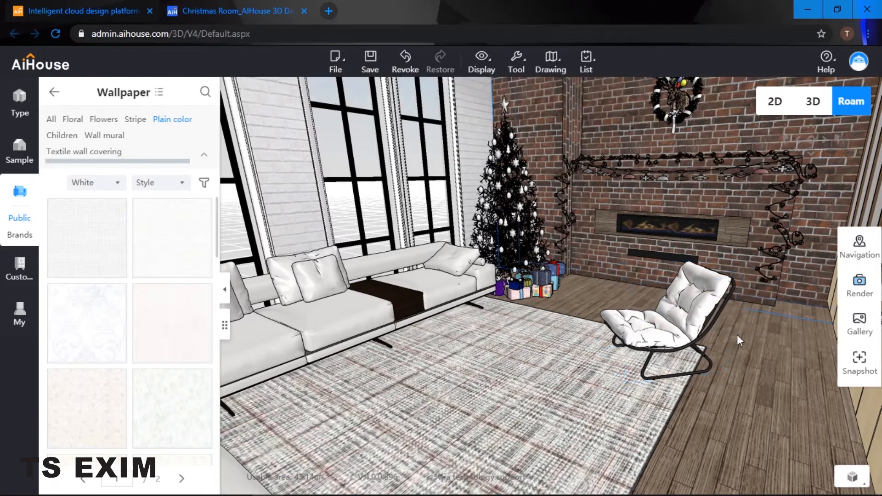
click(703, 347)
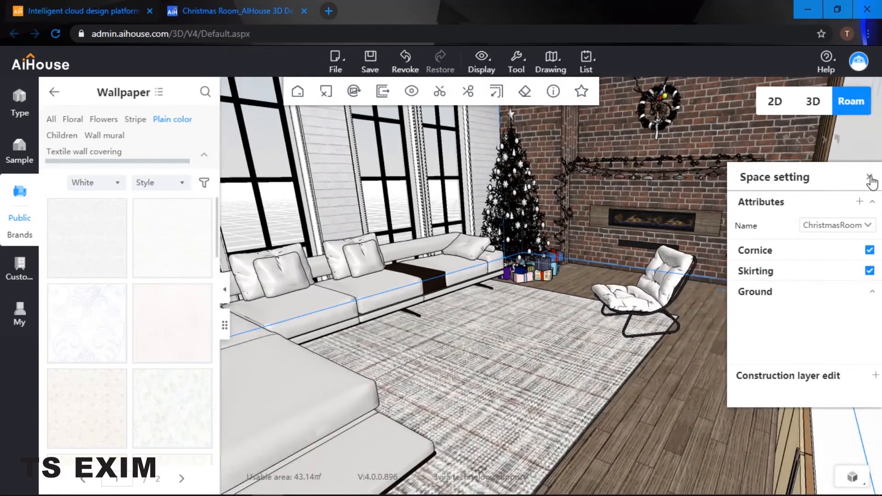
click(871, 182)
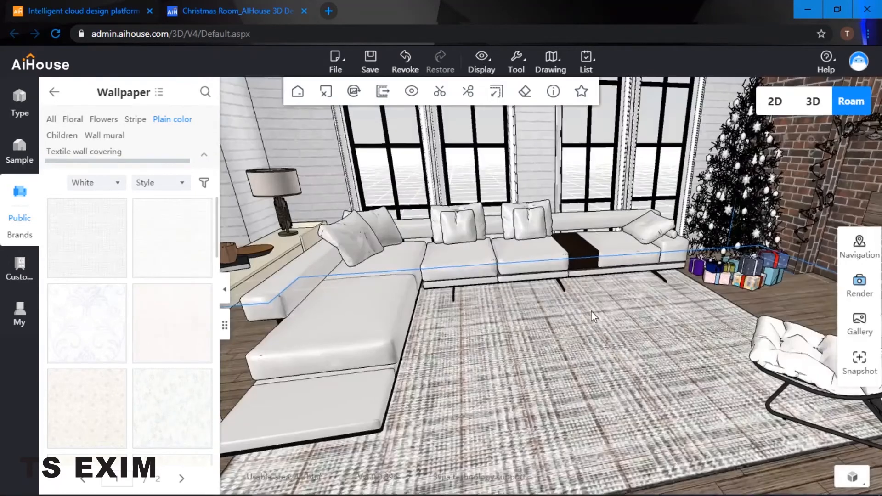
click(636, 333)
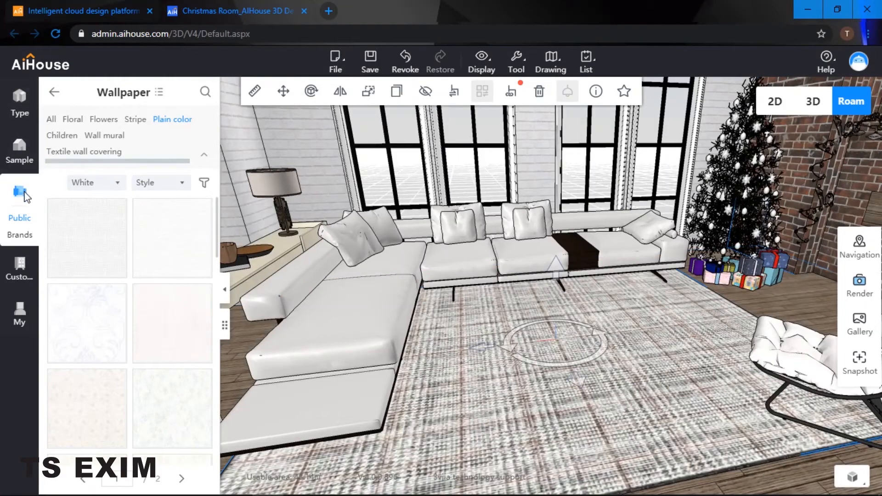
drag(583, 332, 653, 317)
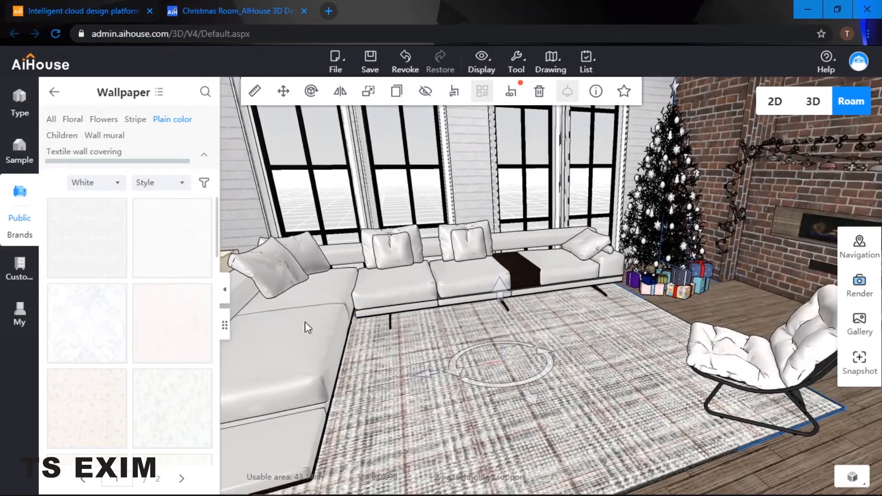
Step: Place the marble-top coffee table from the favorites on the rug in front of the sofa
click(24, 322)
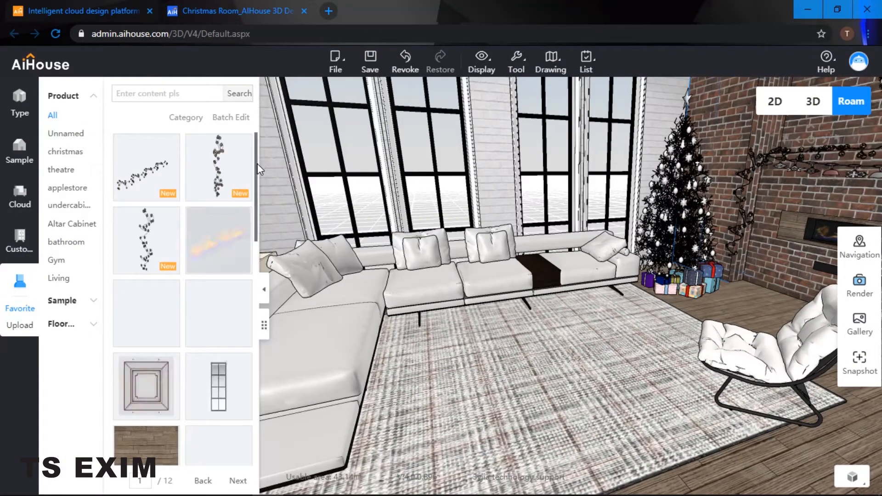
drag(257, 169, 269, 386)
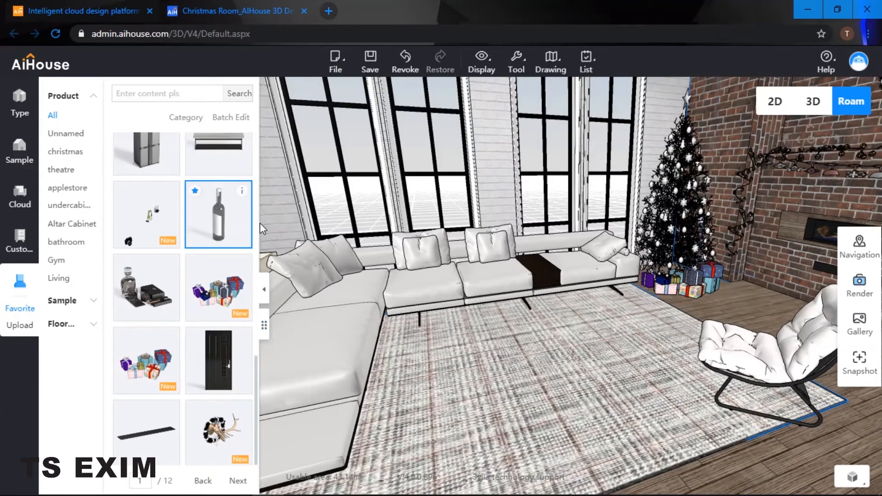
scroll(246, 183, up, 5)
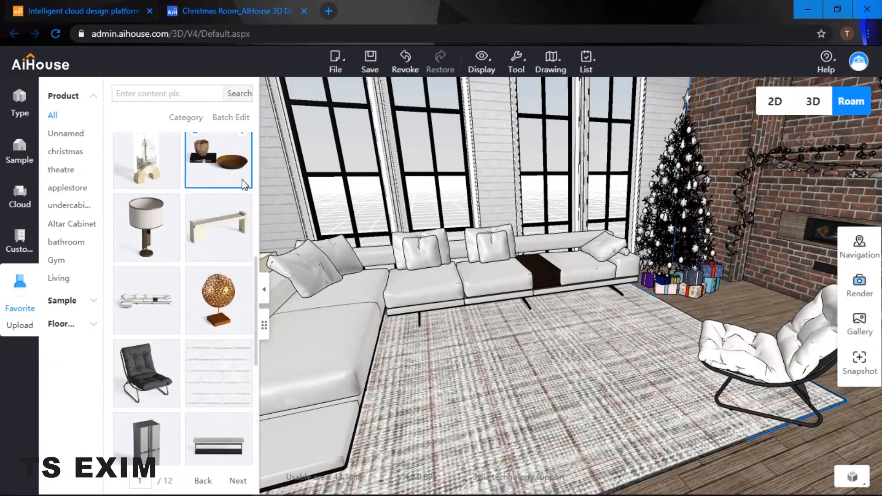
scroll(246, 301, down, 3)
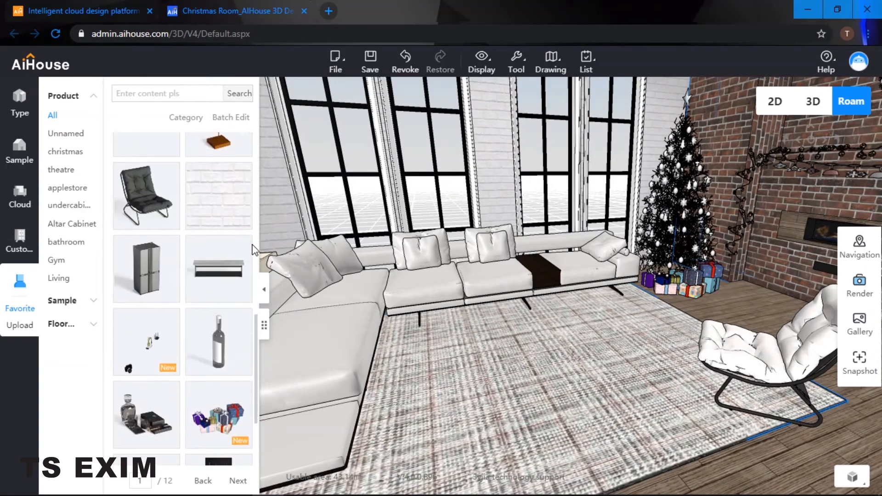
mouse_move(244, 251)
drag(232, 271, 545, 335)
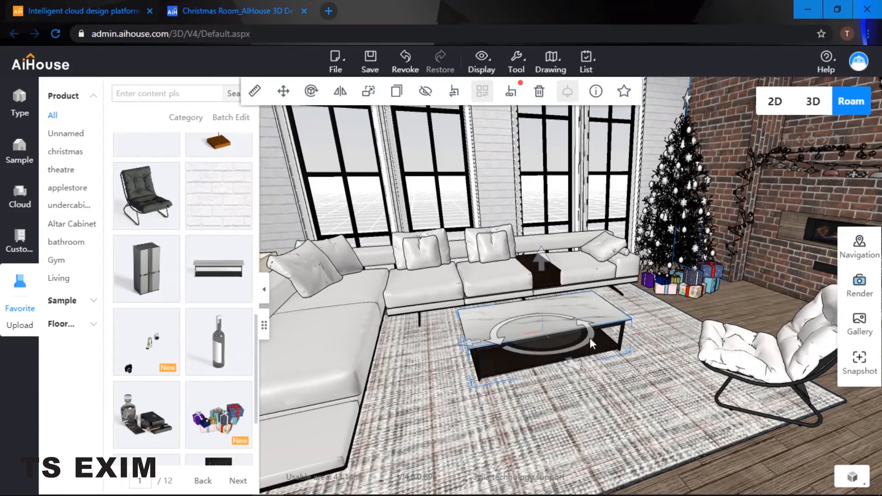
Step: Adjust the coffee table's position on the rug relative to the L-shaped sofa
drag(570, 365, 593, 386)
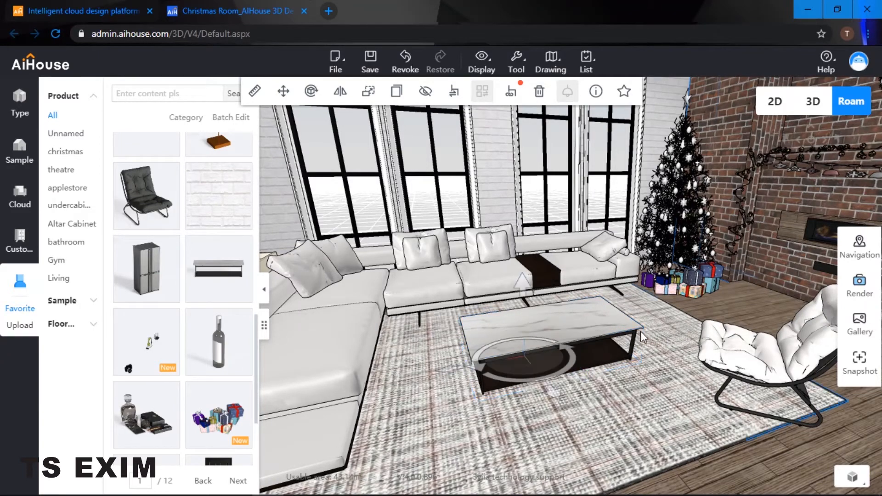
scroll(642, 337, up, 5)
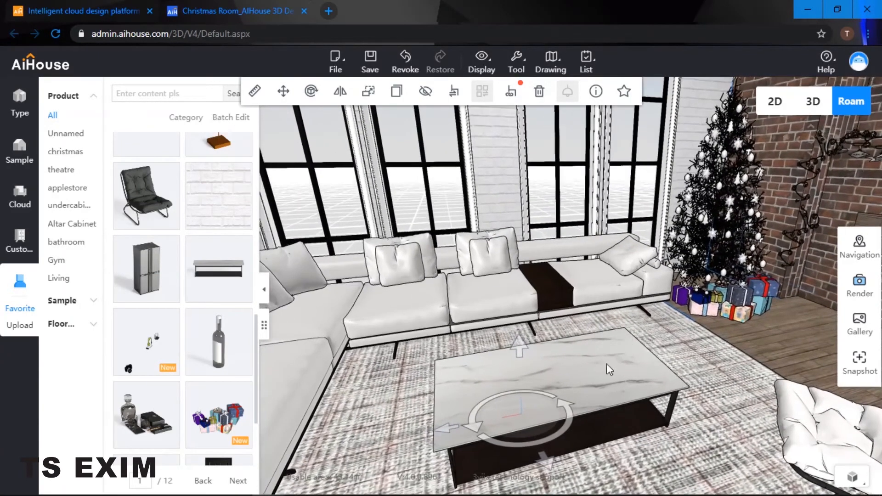
drag(548, 459, 576, 428)
Step: Place the decanter-and-books decor set from the favorites on top of the coffee table
scroll(170, 353, up, 4)
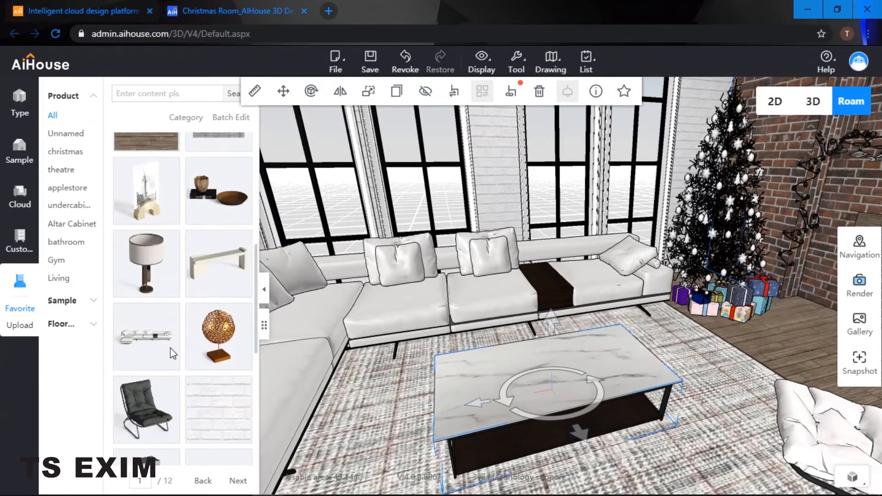
scroll(170, 354, down, 2)
scroll(189, 390, down, 2)
scroll(189, 389, down, 1)
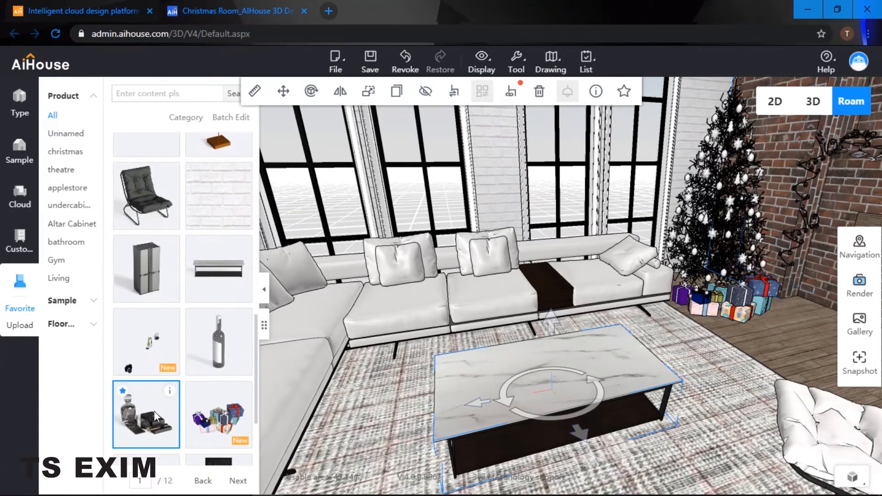
drag(147, 416, 552, 372)
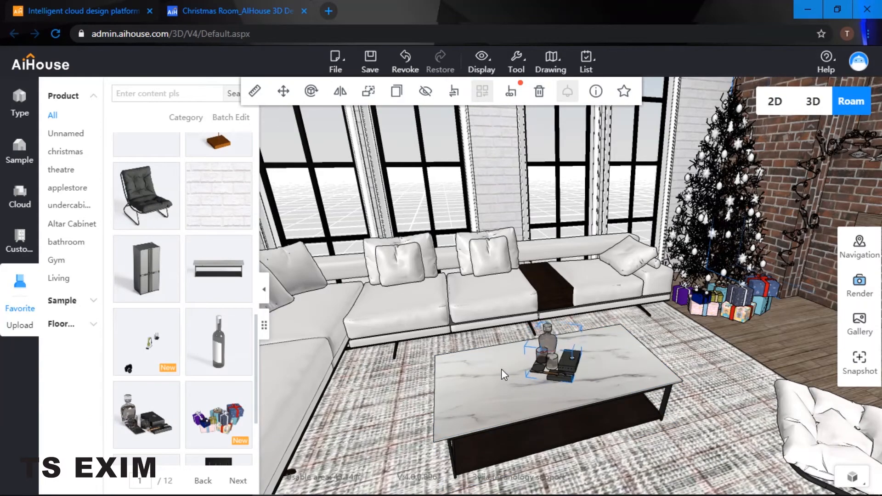
click(528, 368)
Step: Add the favorite wine bottle beside the decanter on the coffee table and enlarge it to a height of about 368
drag(666, 350, 285, 346)
drag(227, 344, 622, 361)
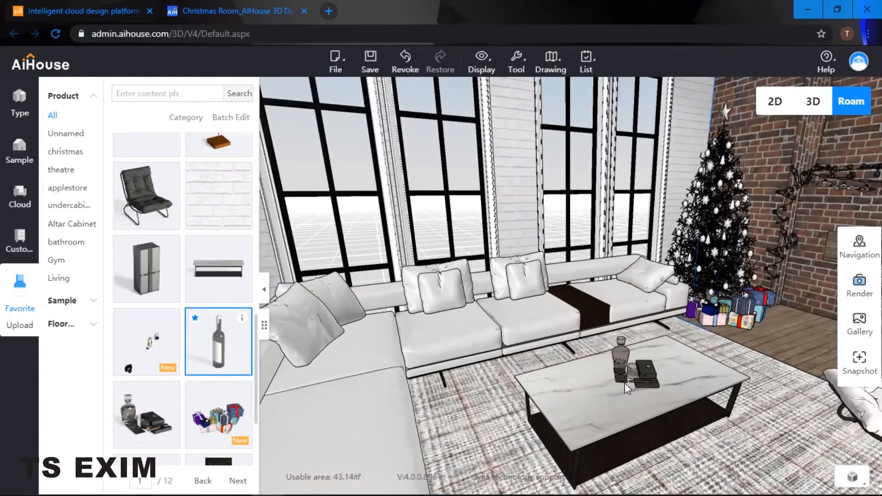
drag(223, 355, 600, 366)
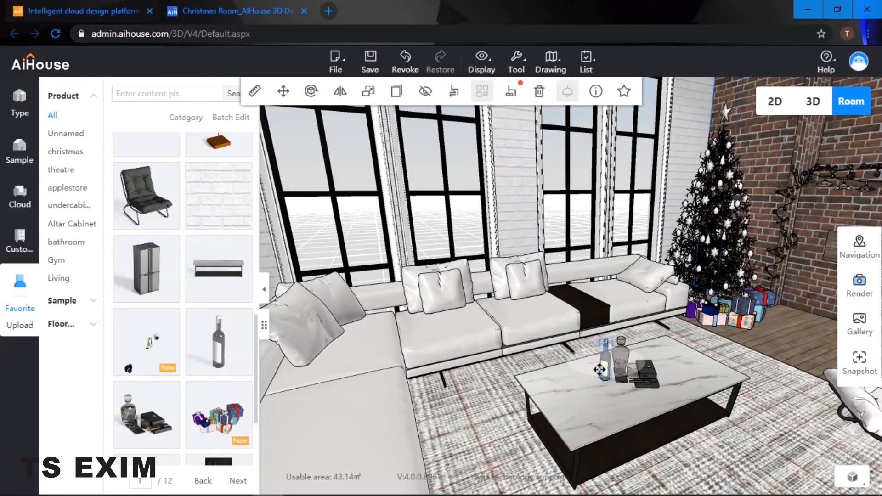
click(604, 375)
drag(603, 375, 608, 343)
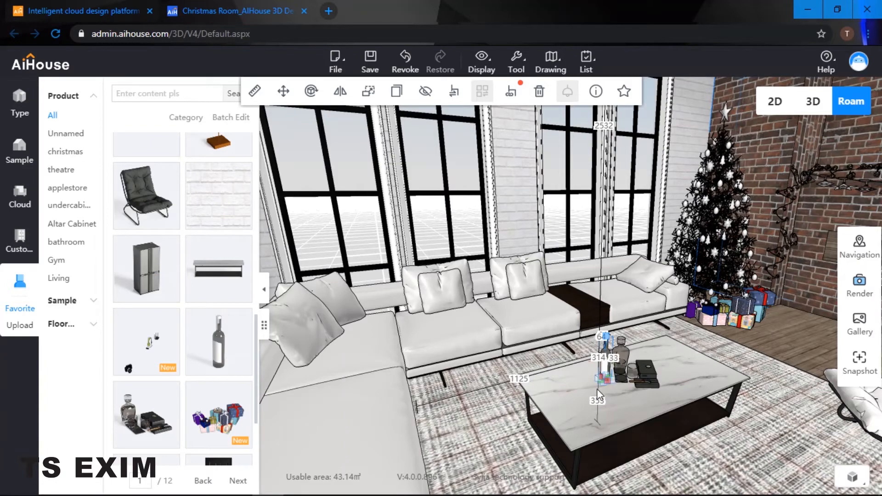
drag(595, 388, 596, 386)
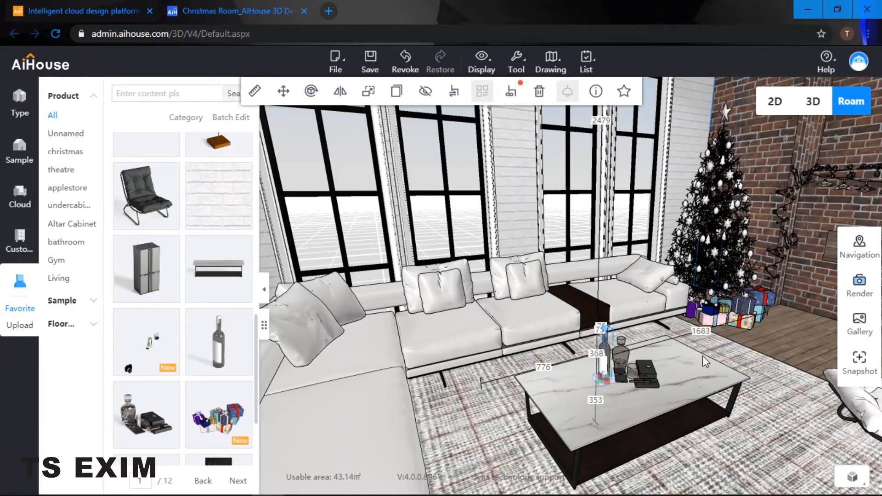
click(706, 363)
scroll(708, 363, down, 3)
drag(707, 363, 763, 366)
scroll(737, 374, down, 3)
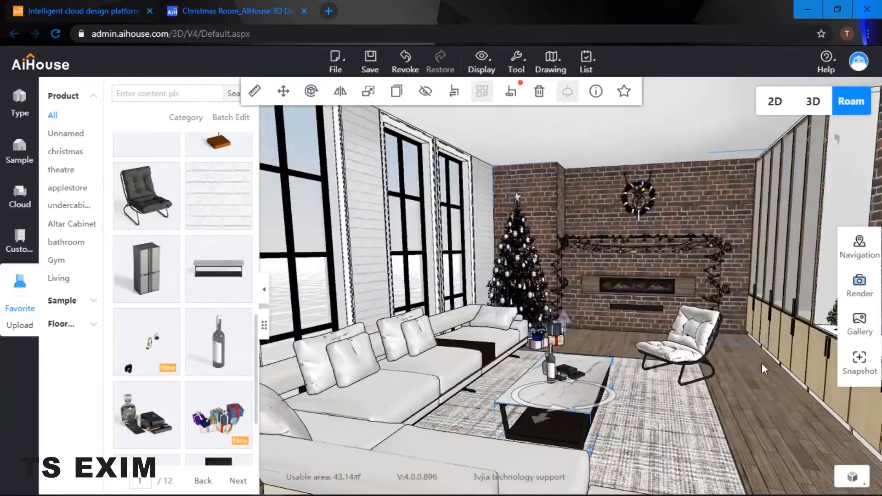
scroll(738, 393, down, 2)
click(736, 391)
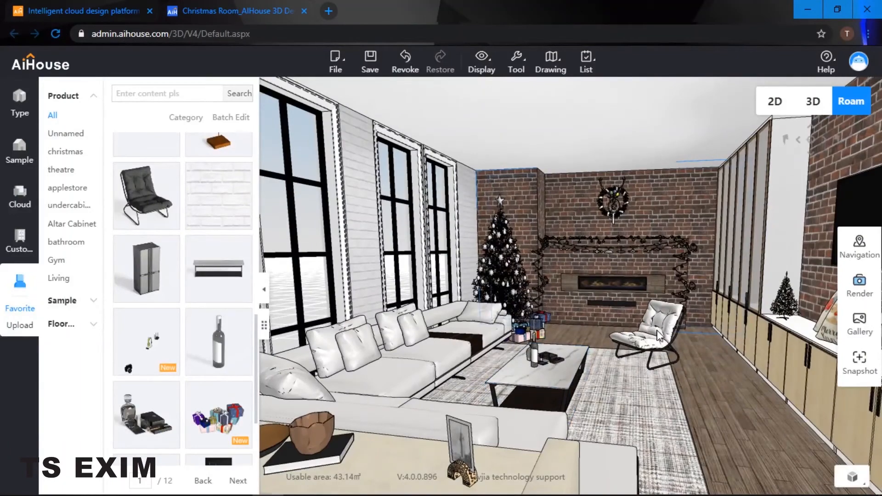
Step: Open the tall glass-door cabinet nearest the TV for editing in the custom cabinet design environment
click(658, 336)
scroll(660, 337, up, 5)
drag(800, 301, 572, 288)
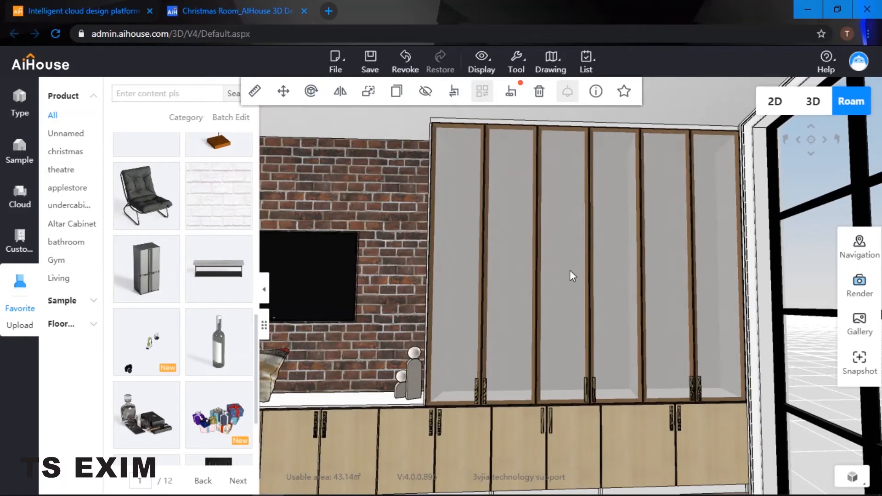
click(468, 226)
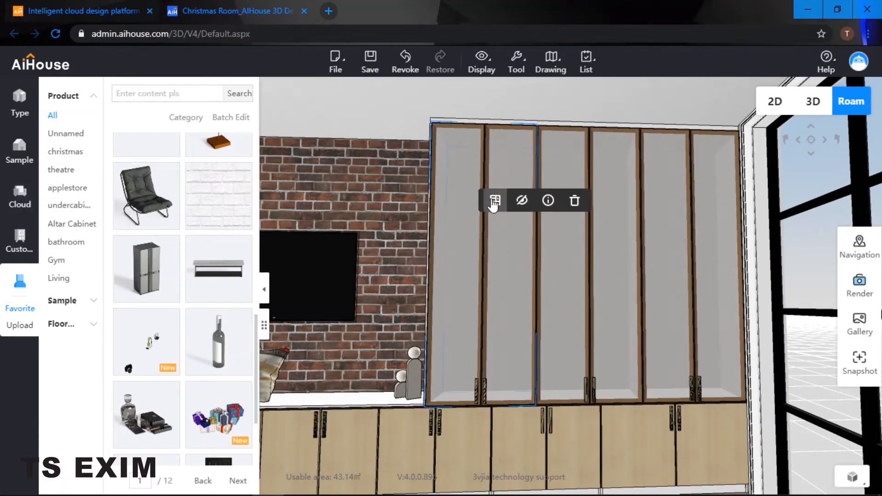
click(495, 201)
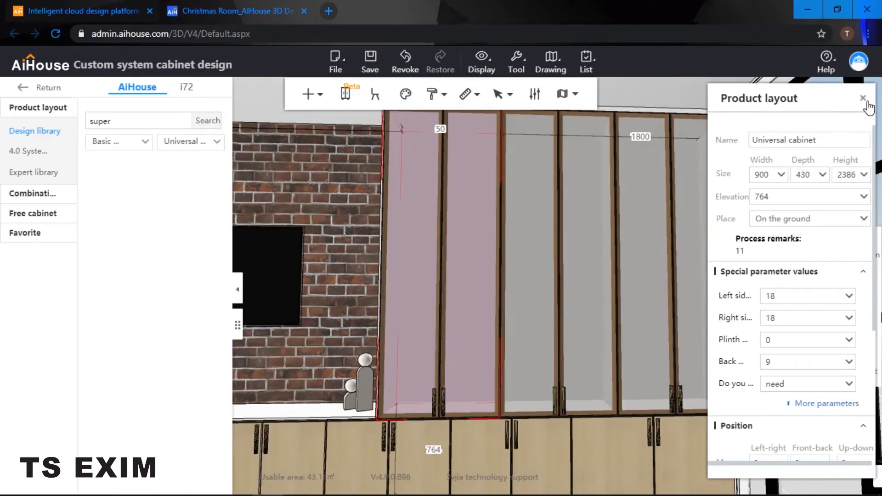
click(867, 102)
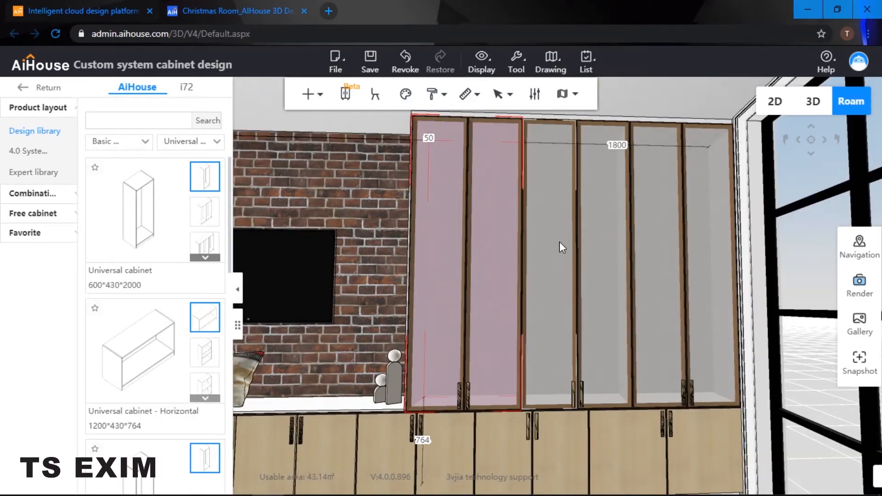
click(414, 232)
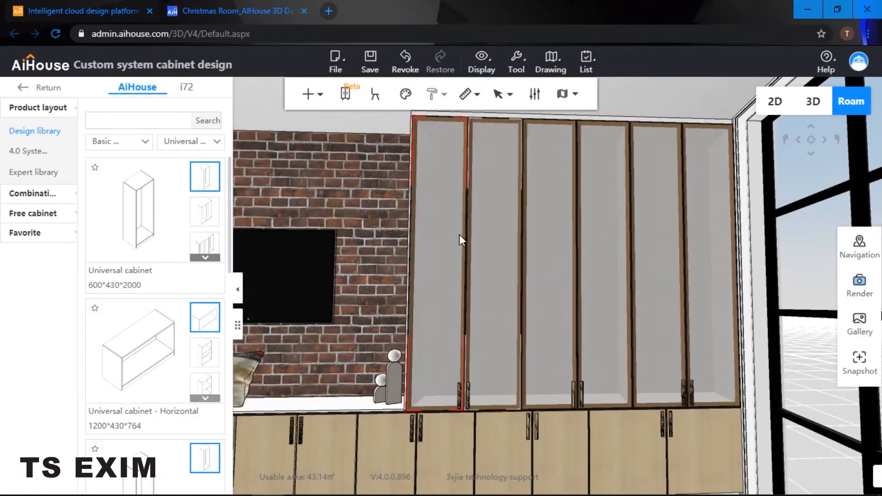
key(Delete)
click(492, 236)
key(Delete)
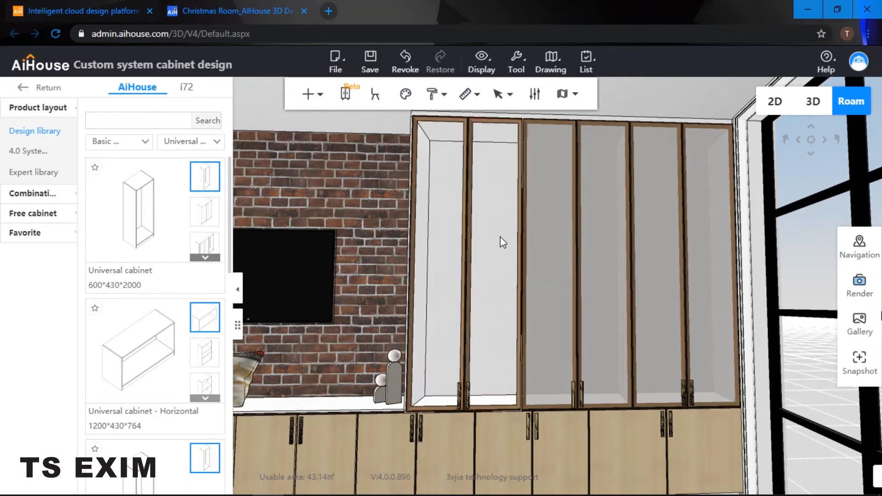
key(ctrl+z)
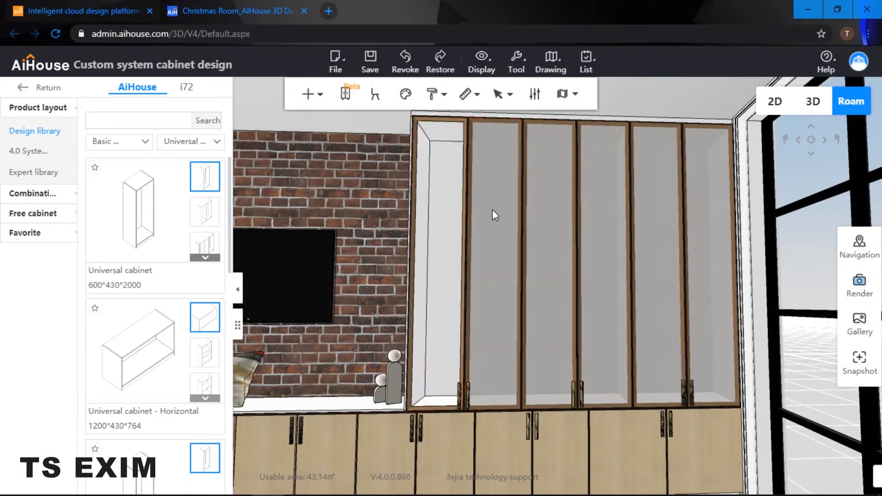
key(ctrl+z)
click(464, 121)
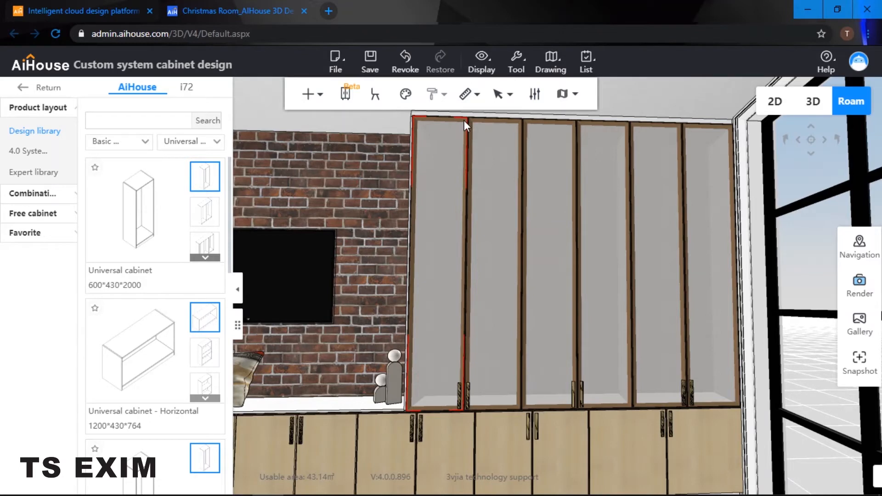
key(Delete)
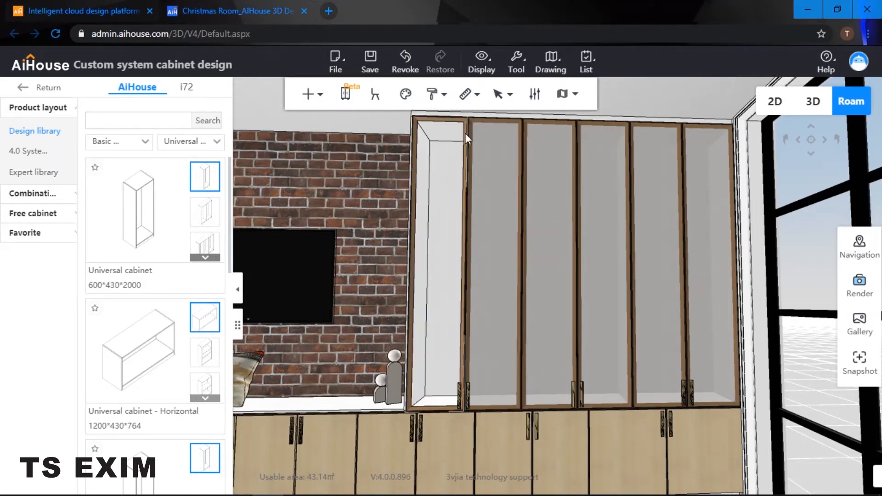
click(465, 133)
Step: Delete both glass door leaves, including their frames, from the tall cabinet nearest the TV
click(463, 120)
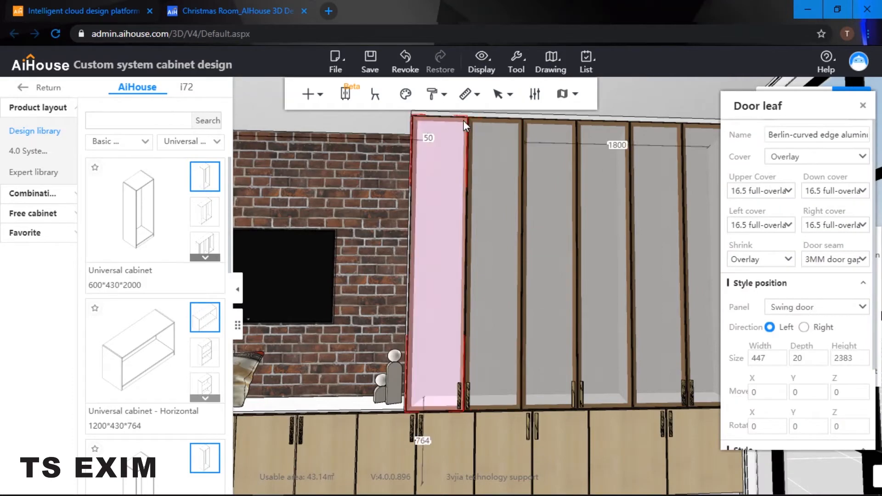
key(Delete)
click(478, 120)
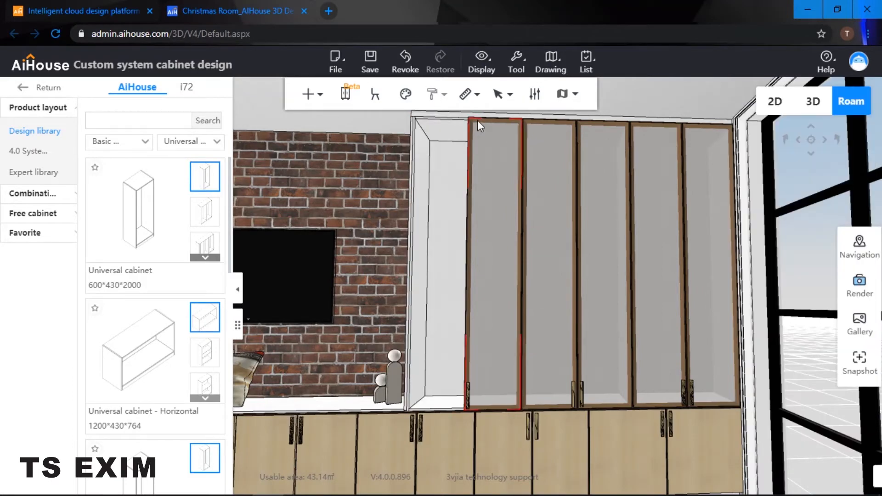
key(Delete)
click(515, 120)
key(Delete)
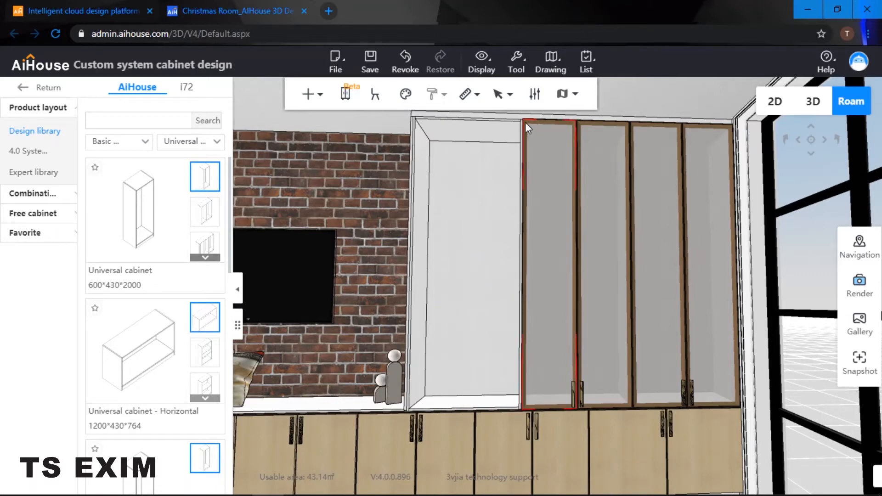
Step: Delete both glass door leaves from the middle tall cabinet
click(525, 122)
key(Delete)
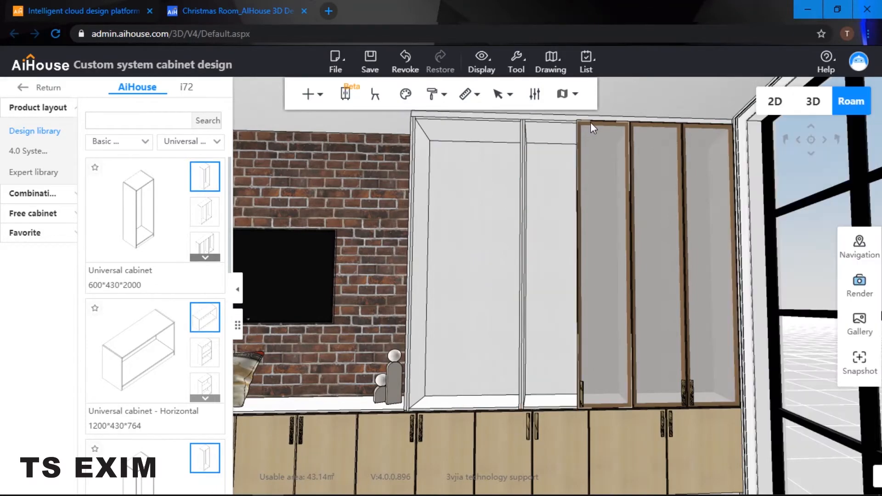
click(590, 122)
key(Delete)
click(610, 123)
key(Delete)
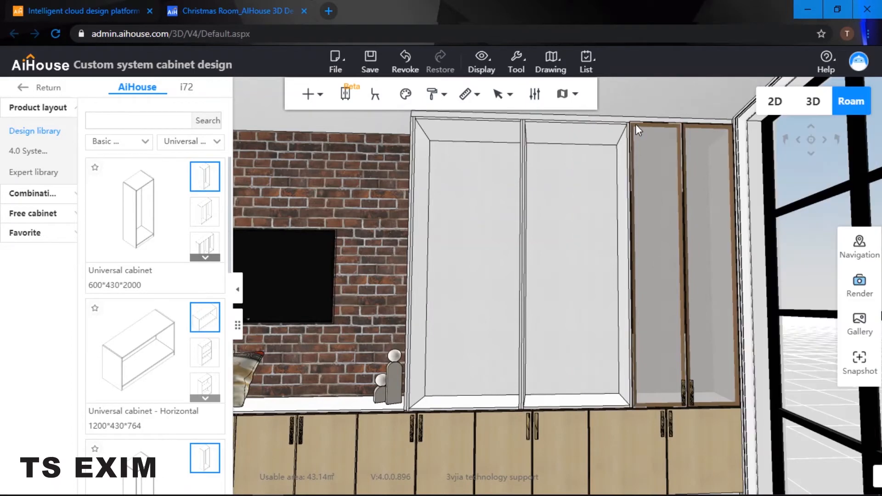
Step: Delete both glass door leaves from the tall cabinet nearest the window
click(635, 124)
key(Delete)
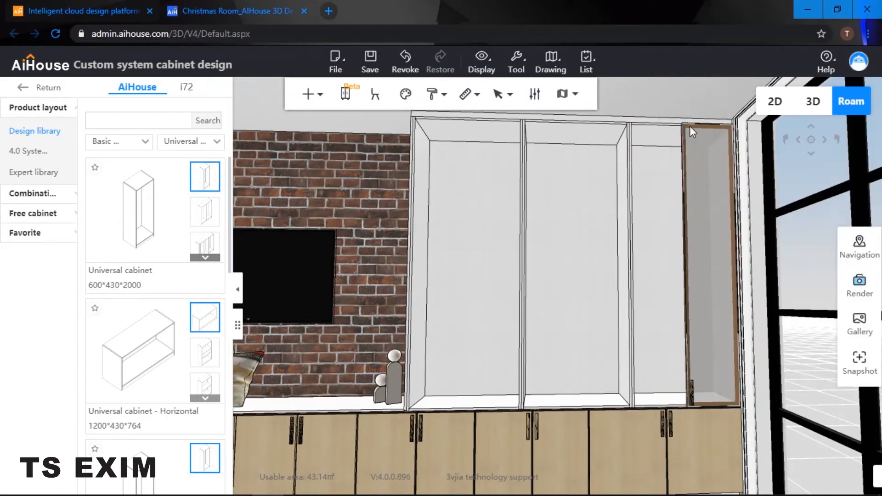
click(691, 127)
key(Delete)
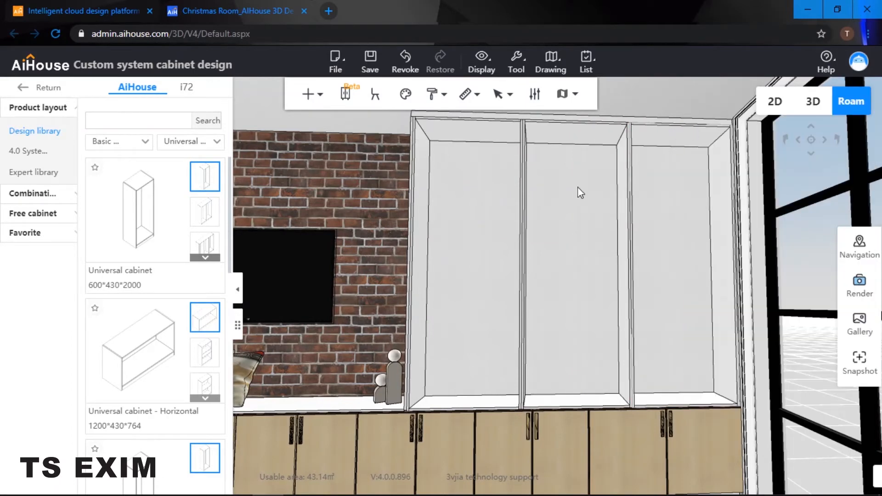
Step: For the cabinet nearest the TV, choose the Neutral plate from the standard functional parts of the 16mm panel library
scroll(545, 221, up, 2)
click(495, 222)
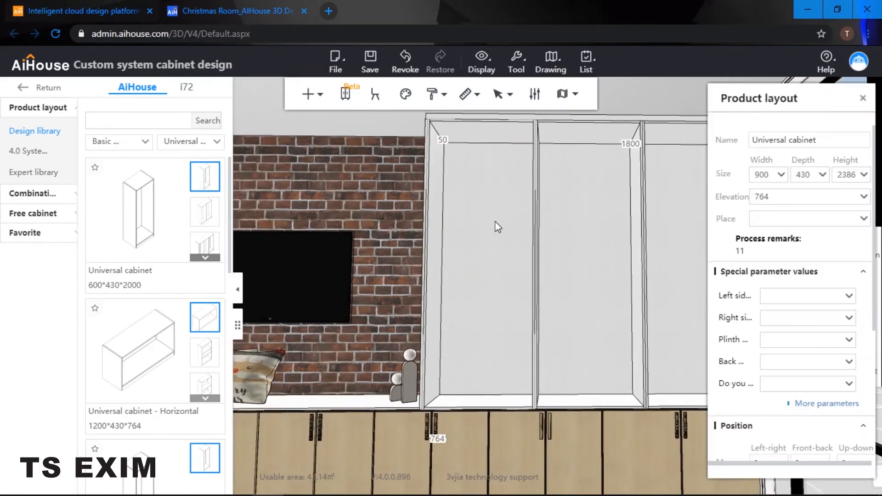
key(f)
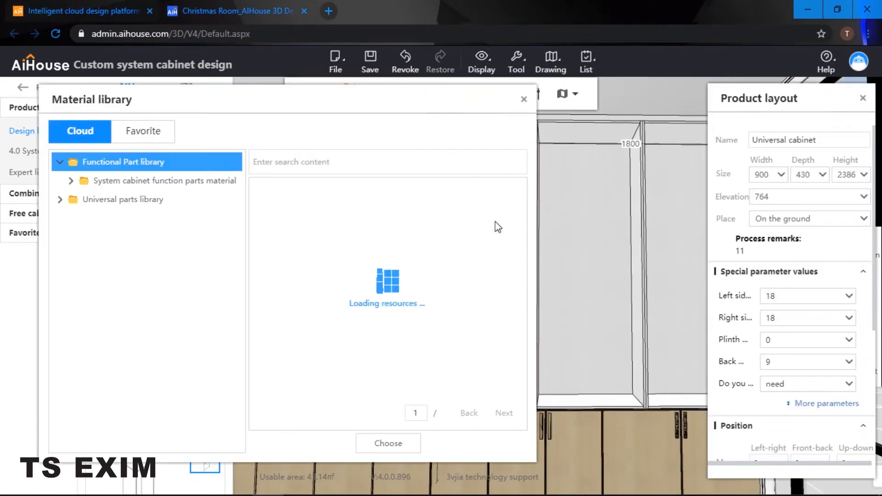
double_click(286, 235)
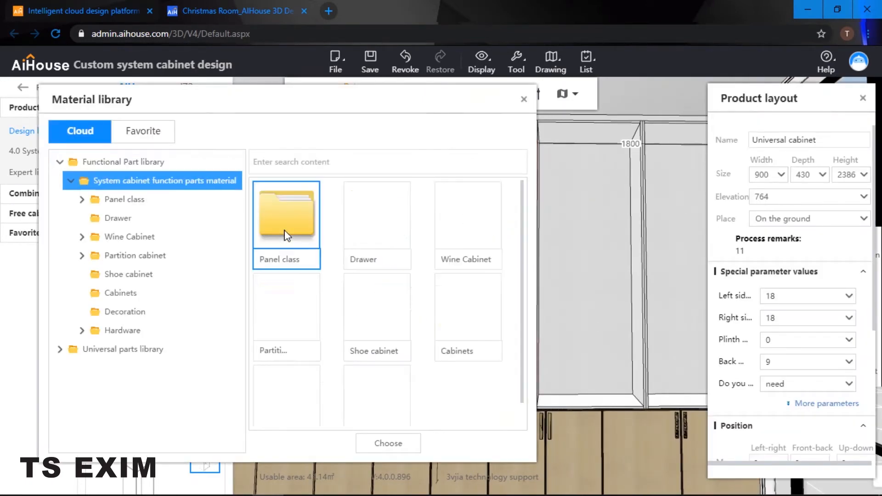
drag(424, 188, 367, 109)
double_click(193, 243)
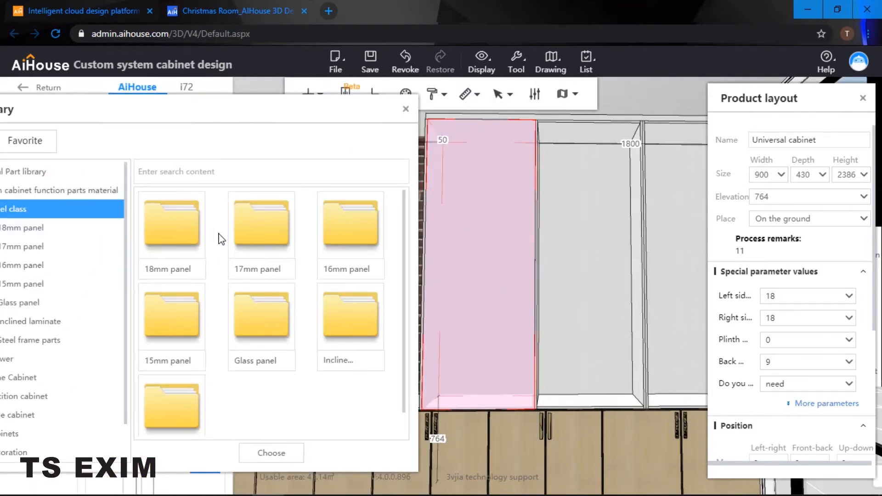
double_click(366, 222)
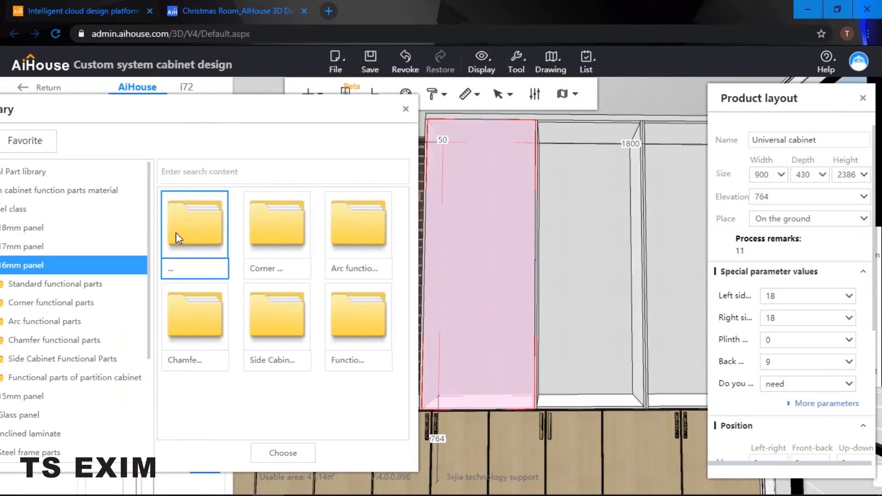
double_click(176, 232)
double_click(288, 338)
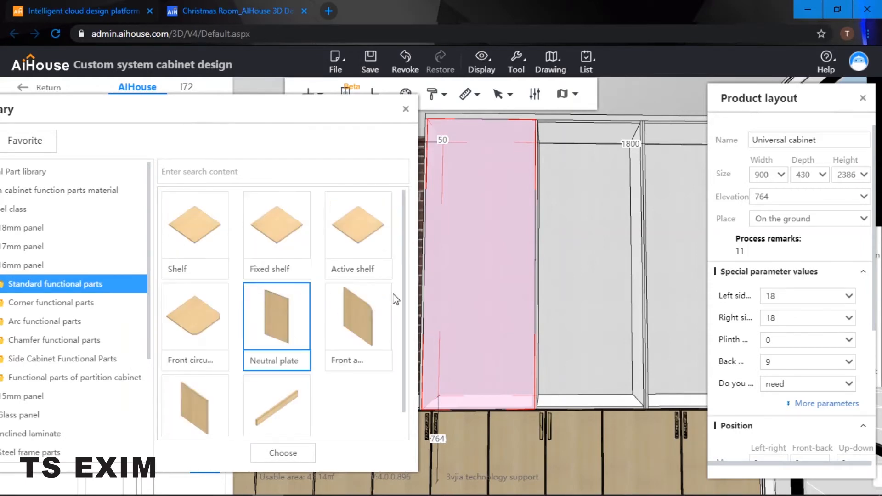
Step: Place one neutral plate as a vertical divider inside each of the three open tall cabinets
click(481, 274)
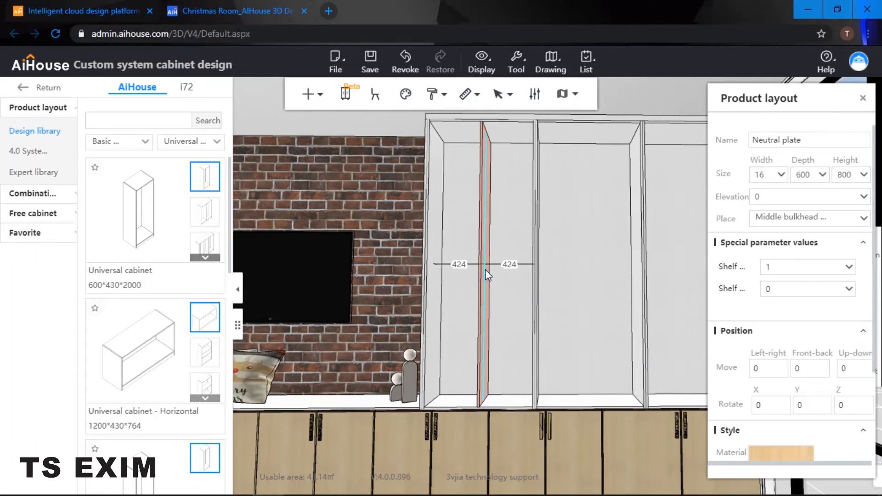
click(483, 270)
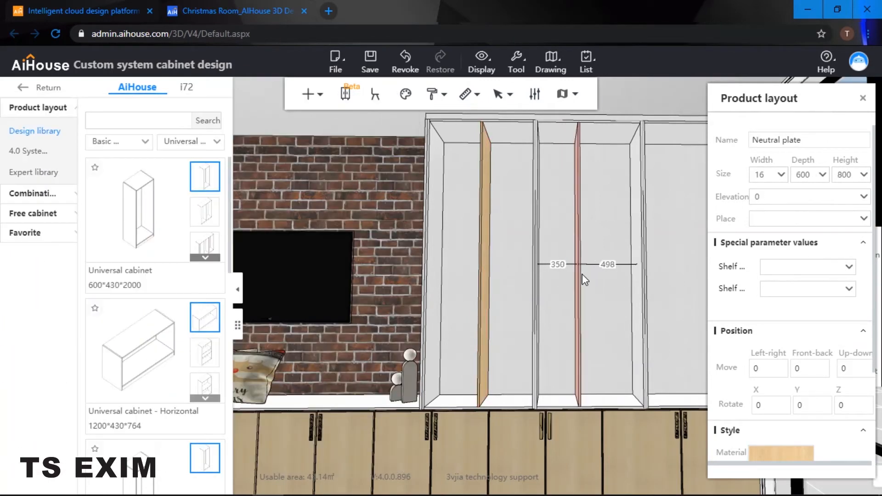
click(585, 273)
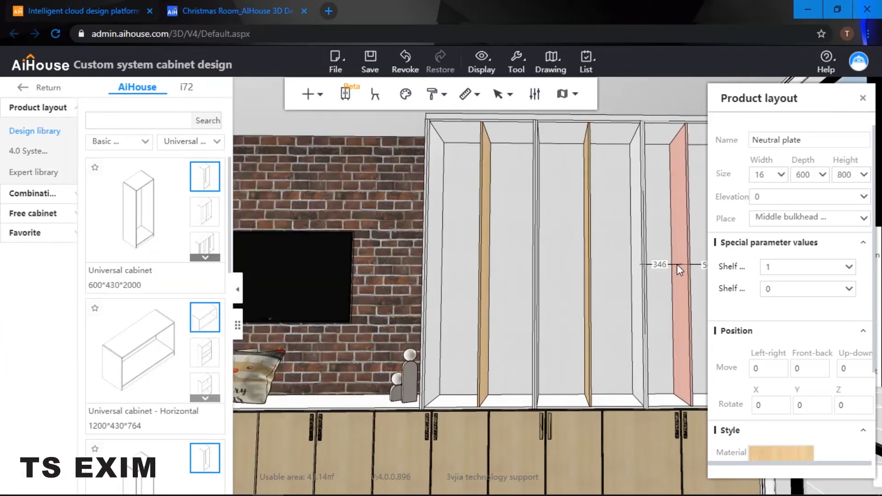
click(682, 264)
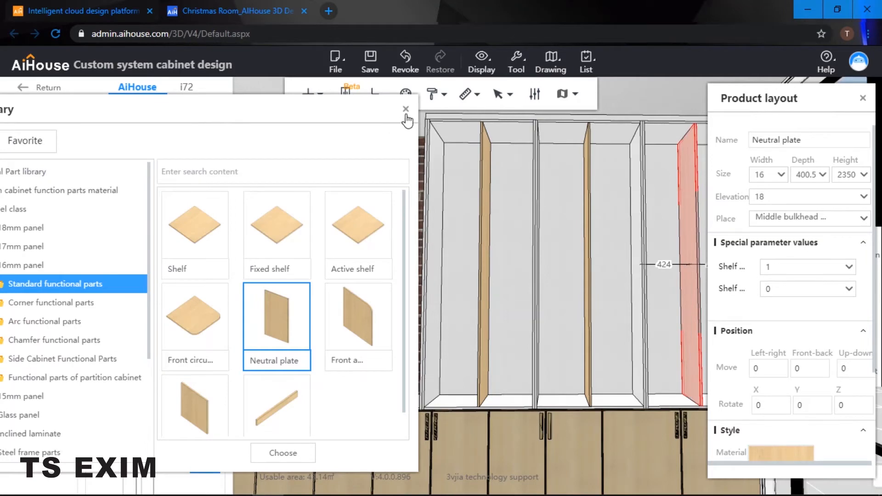
Step: Evenly divide each of the three tall cabinets around its vertical neutral plate using the Number 1 option
click(487, 210)
right_click(486, 210)
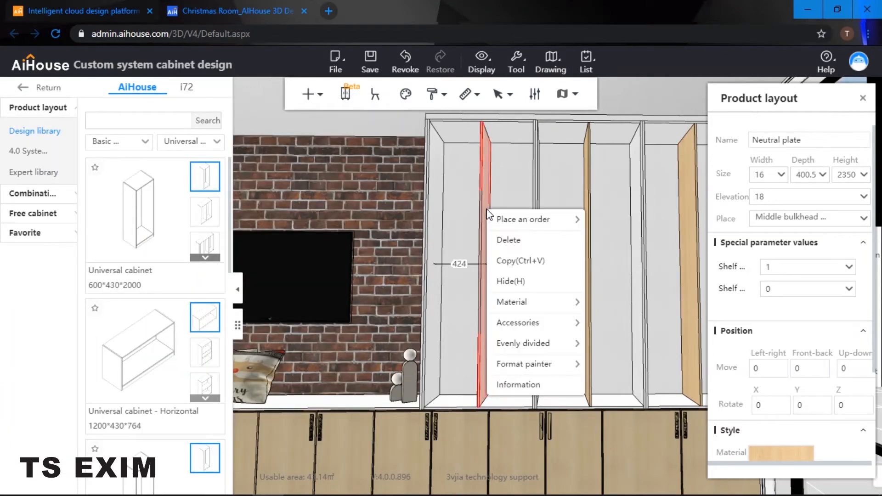
mouse_move(554, 344)
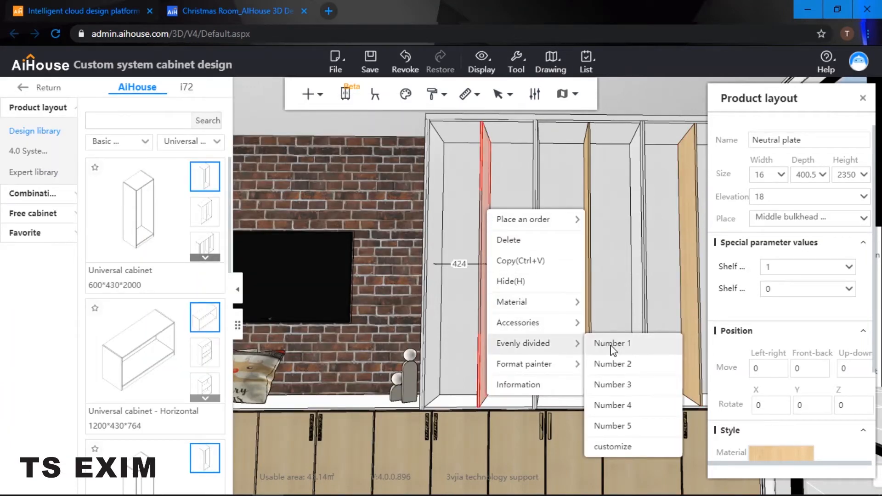
click(611, 345)
right_click(589, 258)
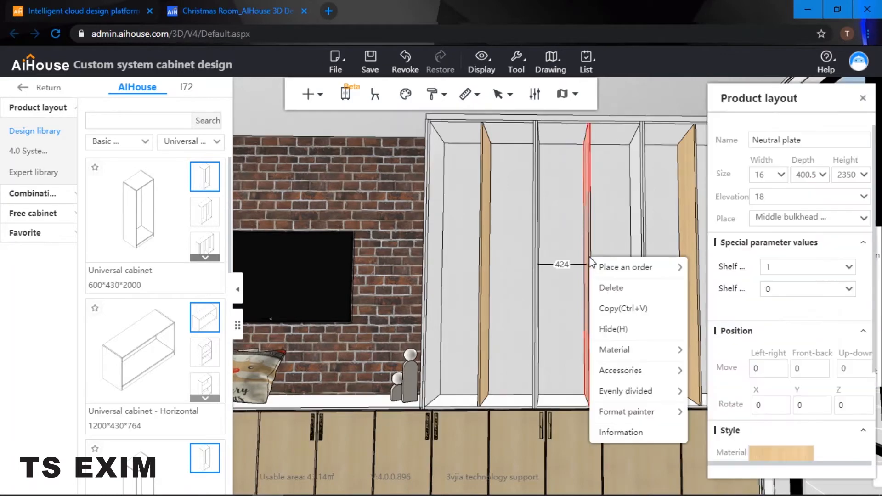
mouse_move(663, 391)
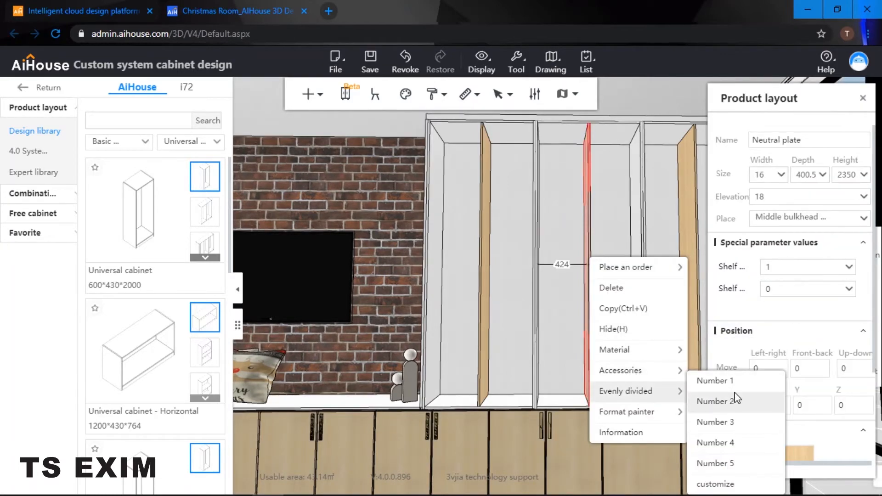
click(729, 380)
right_click(689, 265)
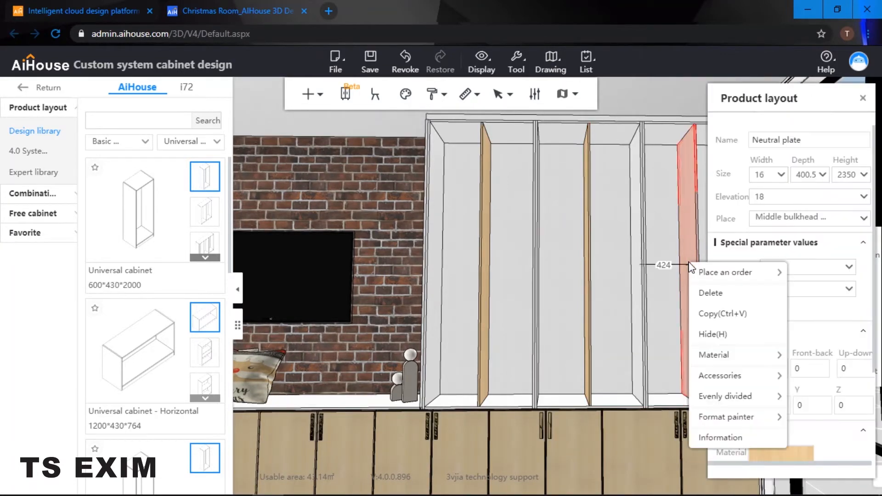
mouse_move(751, 385)
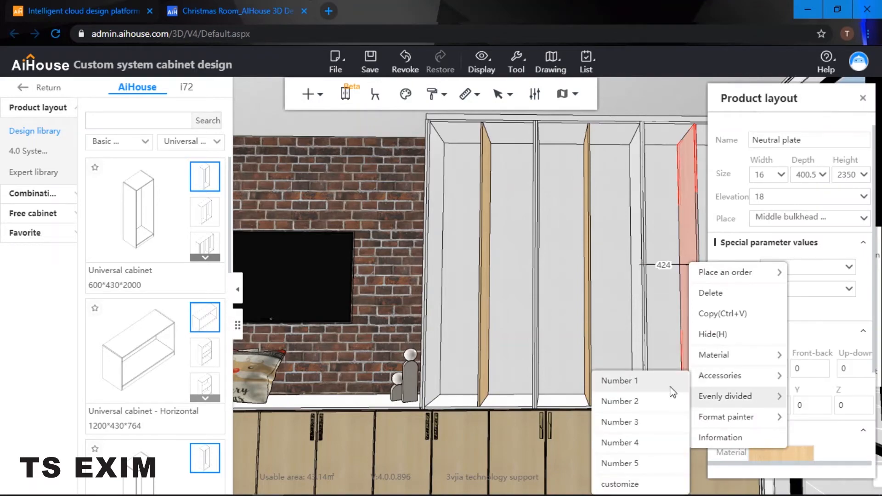
click(669, 385)
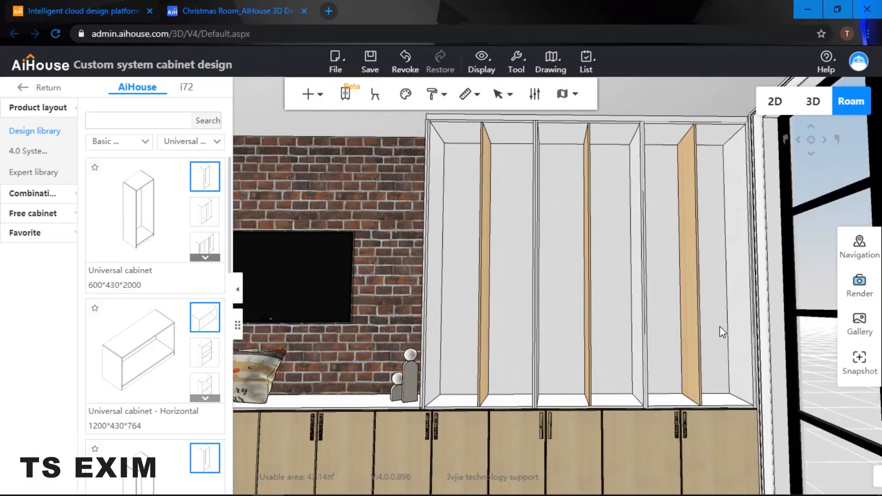
Step: Remove the back panel and the vertical divider from the tall cabinet nearest the TV
key(d)
key(s)
key(a)
key(q)
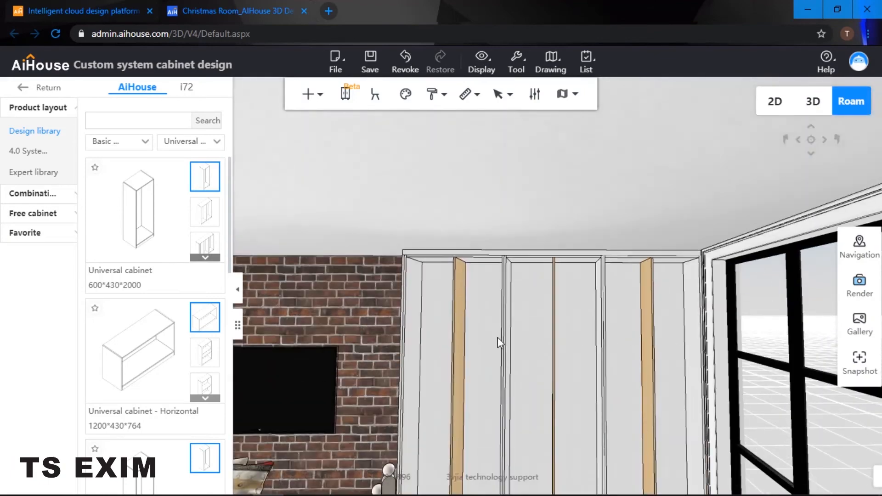
key(a)
key(e)
click(504, 319)
key(Delete)
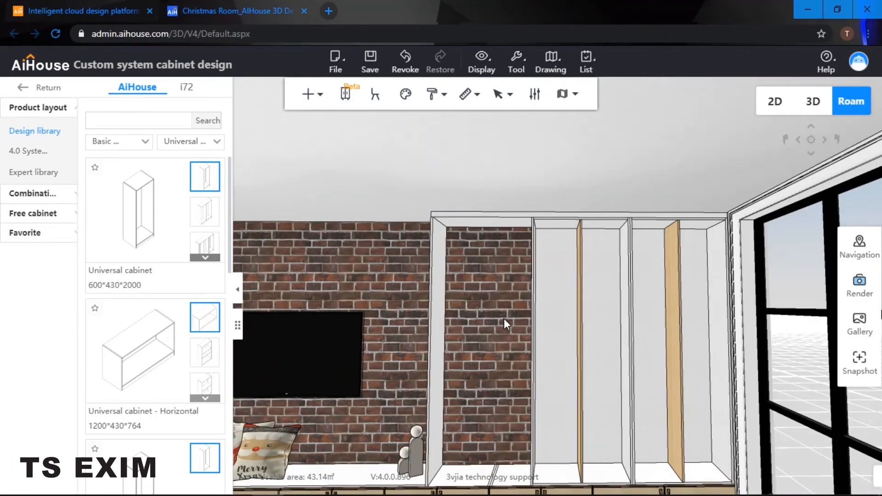
Step: Restore the deleted back panel and divider, and evenly divide the window-side tall cabinet around its vertical plate using Number 1
key(ctrl+z)
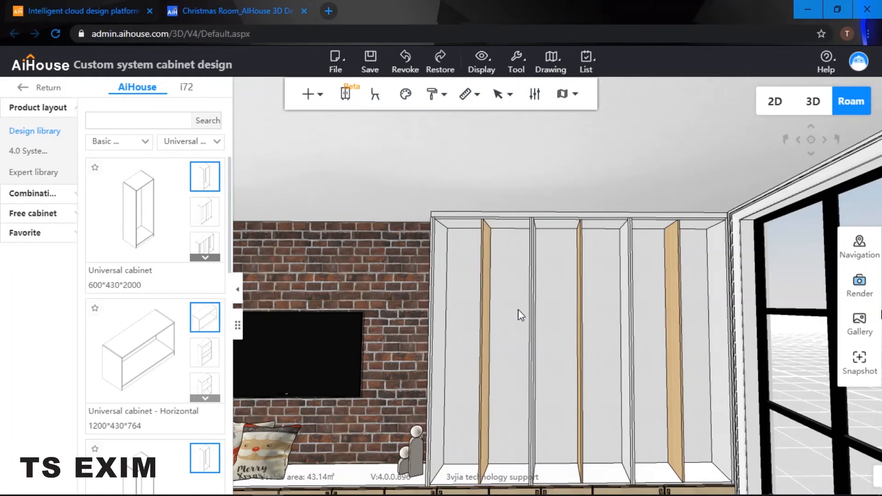
click(673, 319)
right_click(674, 318)
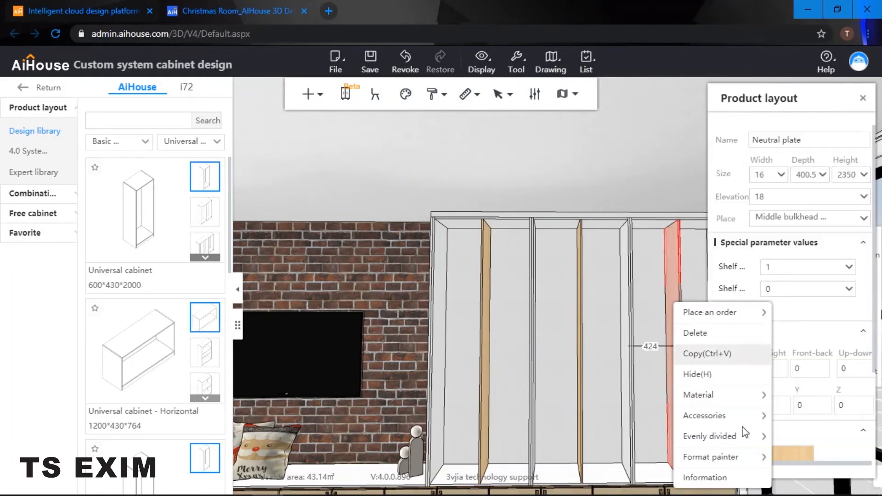
mouse_move(745, 434)
click(827, 384)
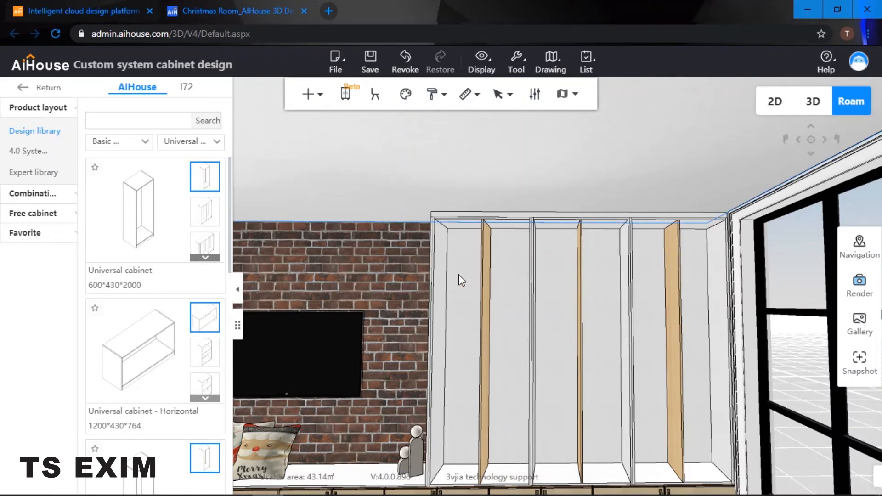
Step: Delete the vertical neutral plates from all three tall cabinets between the TV and the window
middle_drag(459, 274, 459, 263)
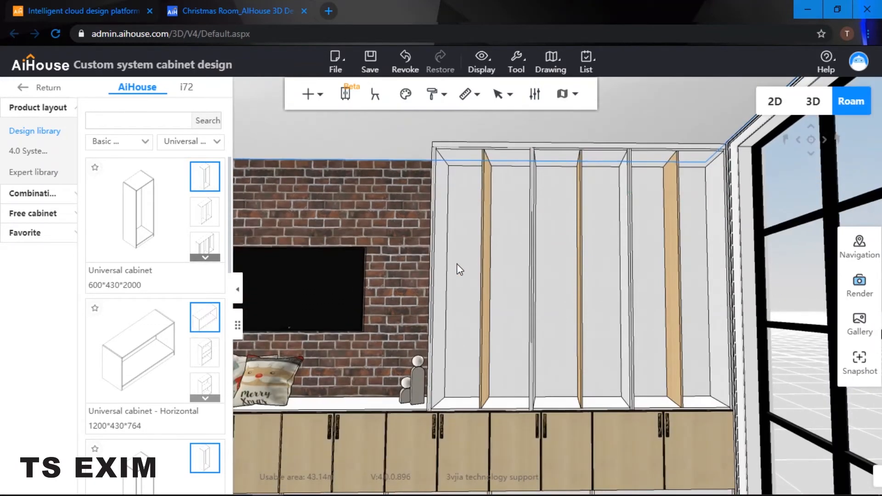
click(486, 249)
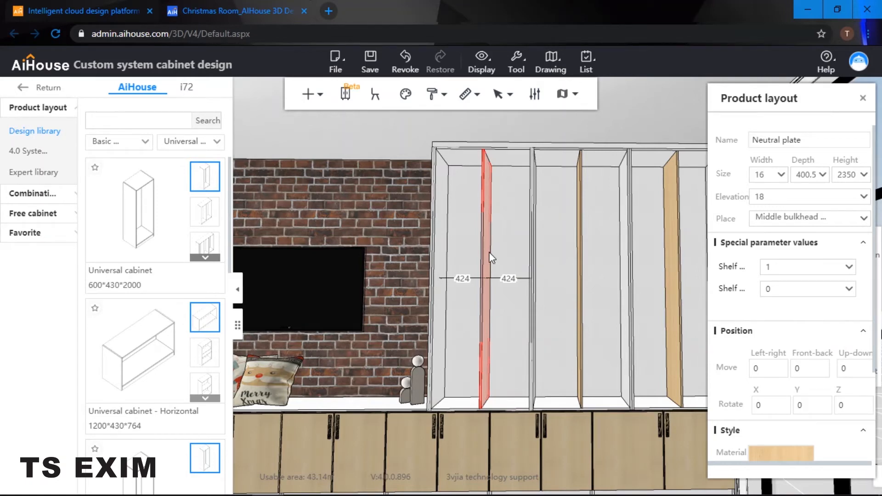
key(Delete)
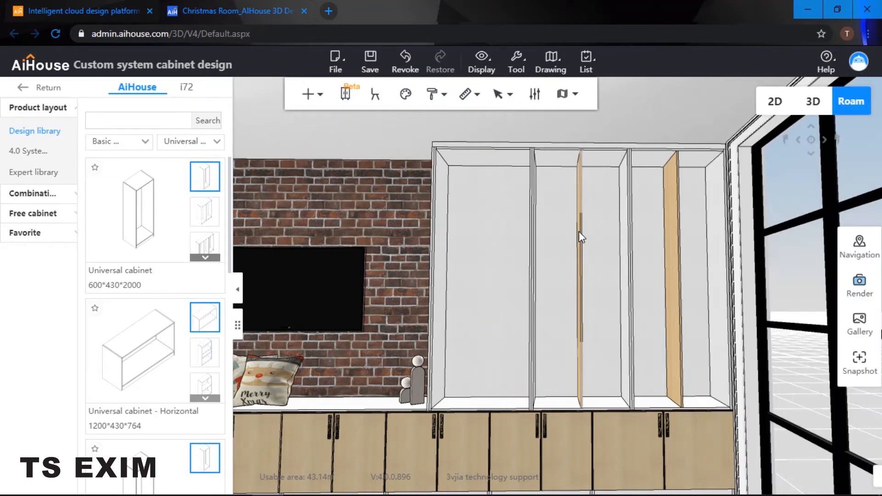
click(579, 235)
key(Delete)
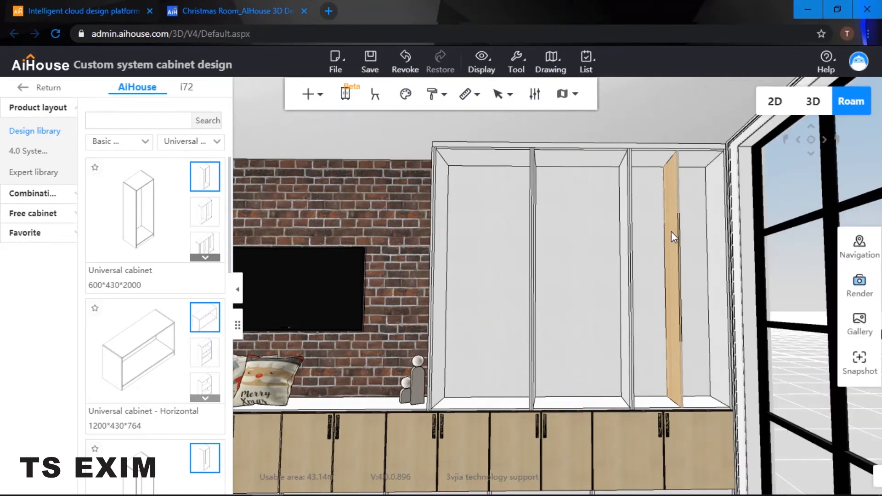
click(671, 231)
key(Delete)
Step: Place one Shelf from the 16mm standard functional parts in each of the three open tall cabinets
click(669, 236)
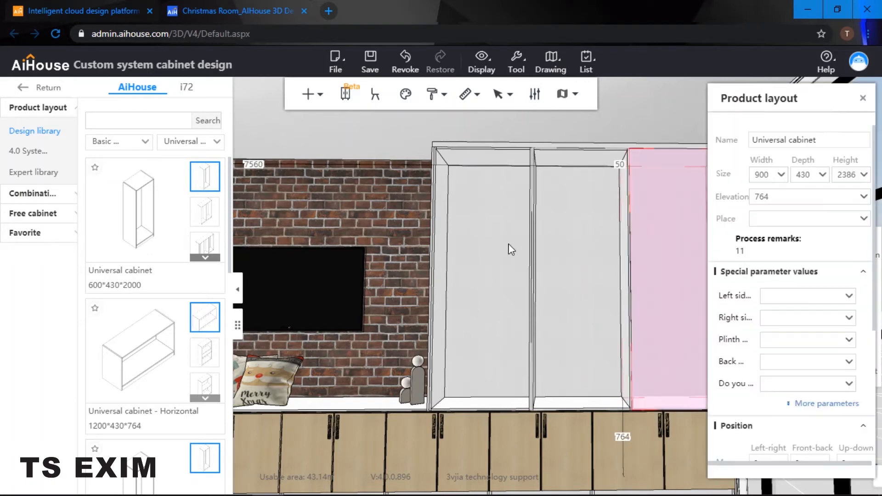
double_click(509, 244)
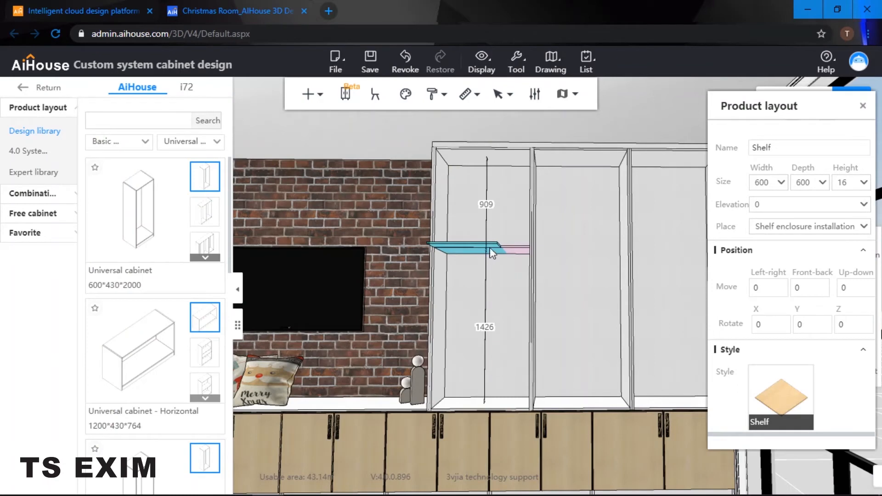
click(490, 249)
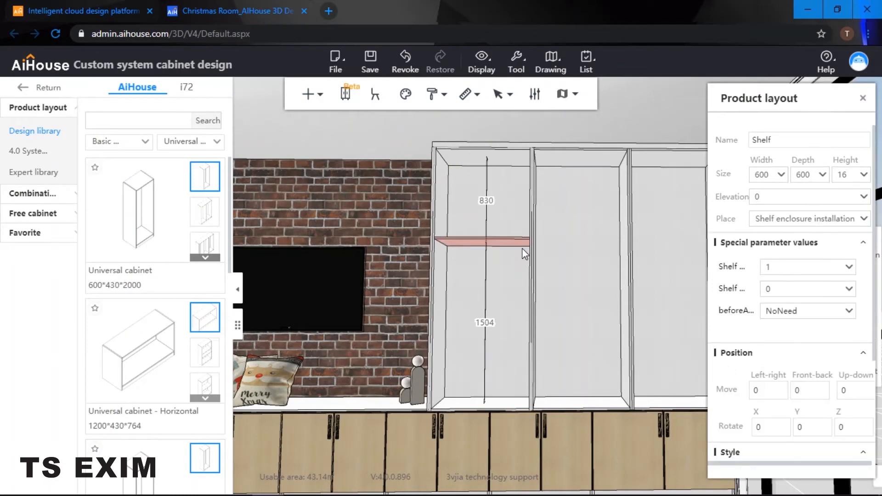
double_click(494, 248)
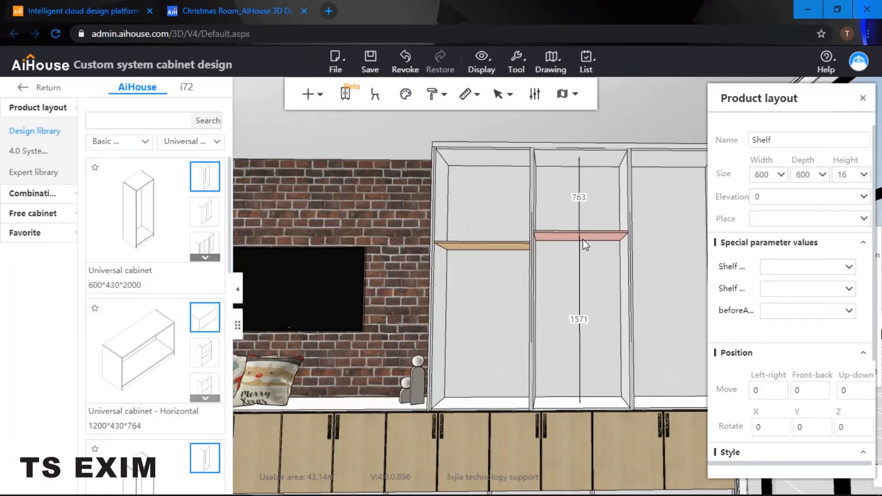
click(580, 242)
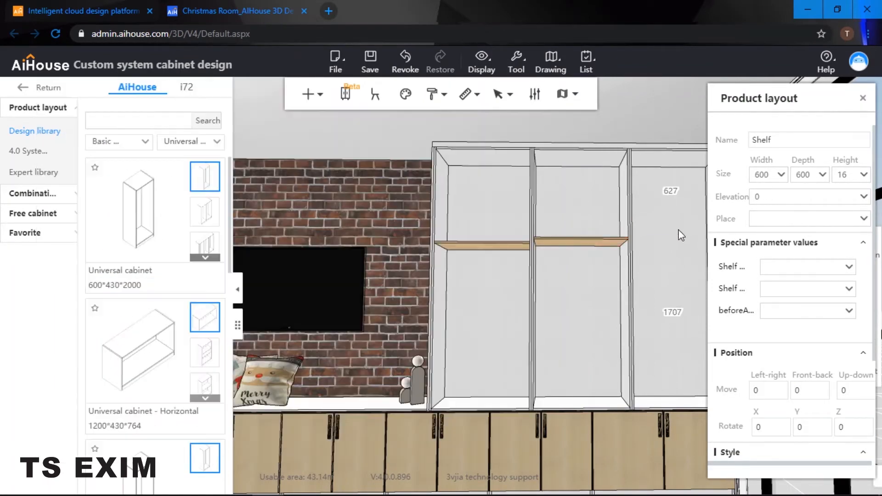
click(682, 236)
click(863, 98)
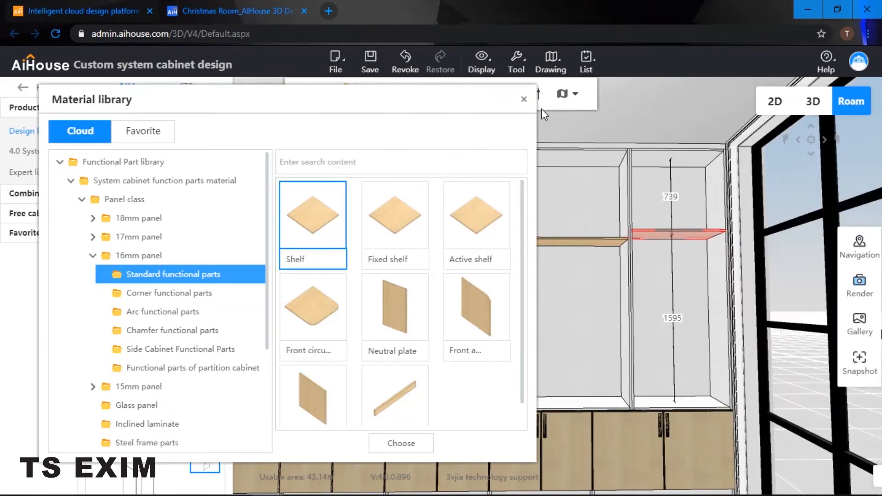
click(524, 99)
Step: Evenly divide the tall cabinet nearest the TV with its shelf using the Number 2 option
click(483, 249)
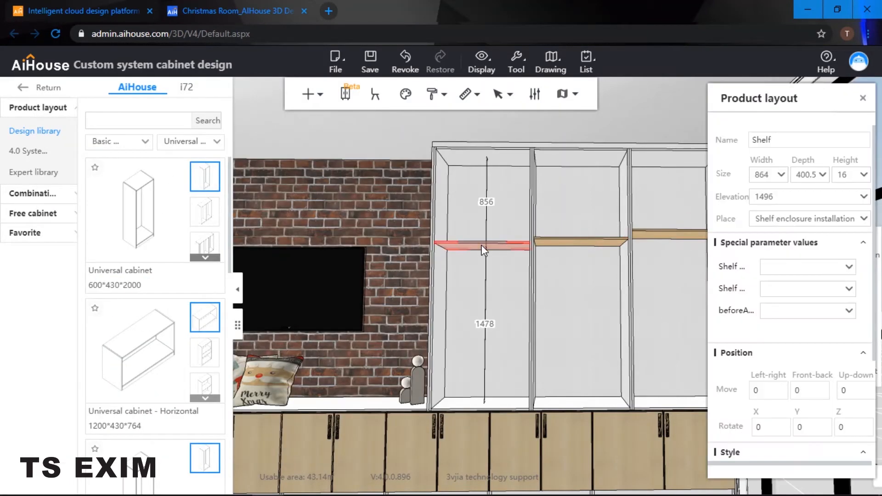
right_click(482, 246)
mouse_move(551, 379)
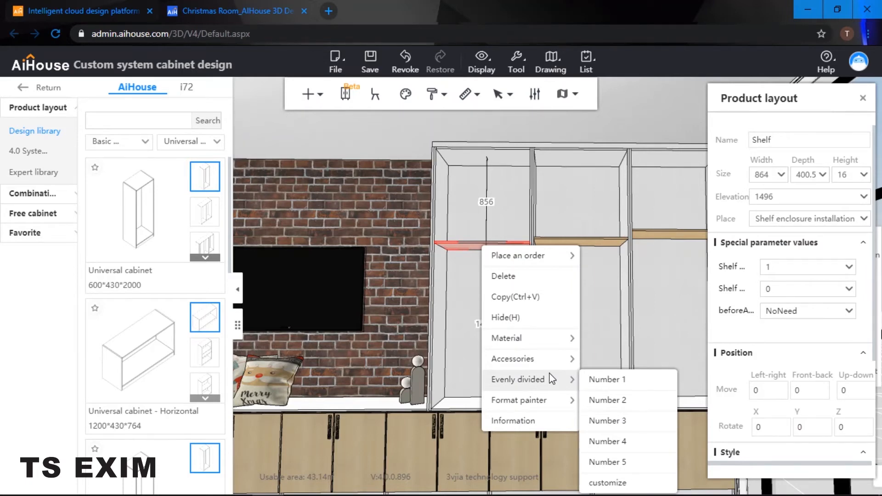
click(625, 401)
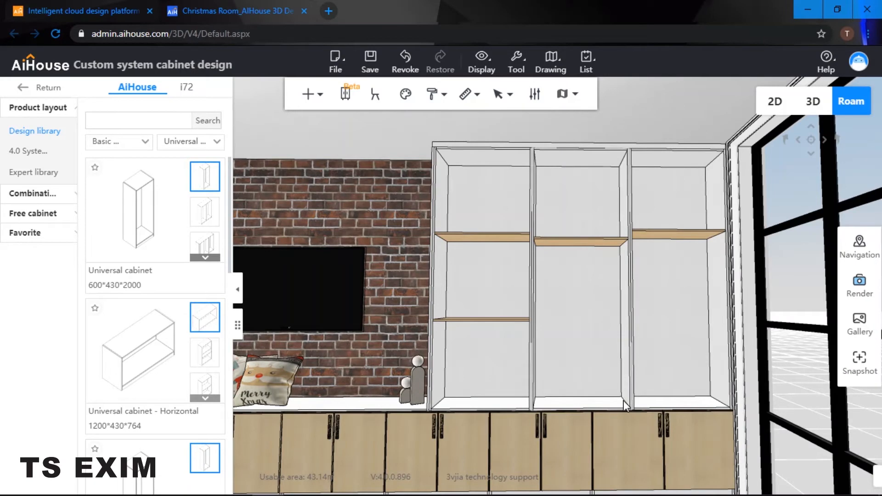
Step: Evenly divide the middle tall cabinet with its shelf using the Number 3 option
click(578, 244)
right_click(578, 244)
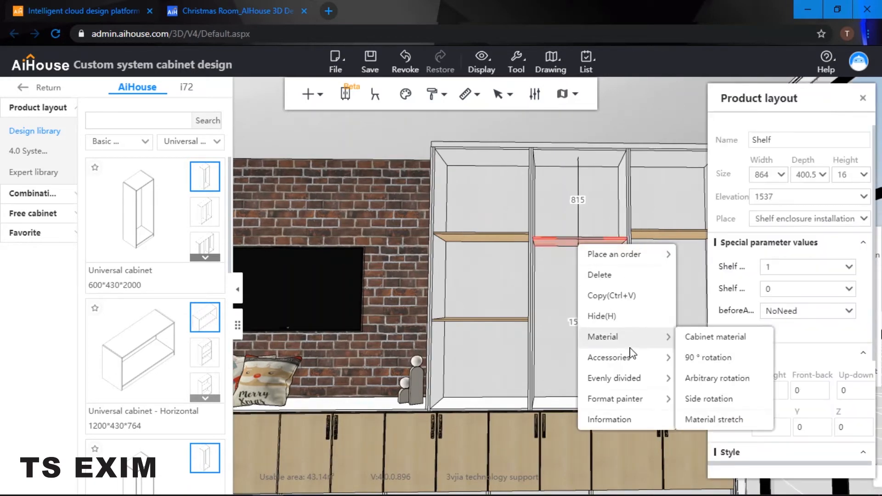
mouse_move(640, 379)
click(715, 418)
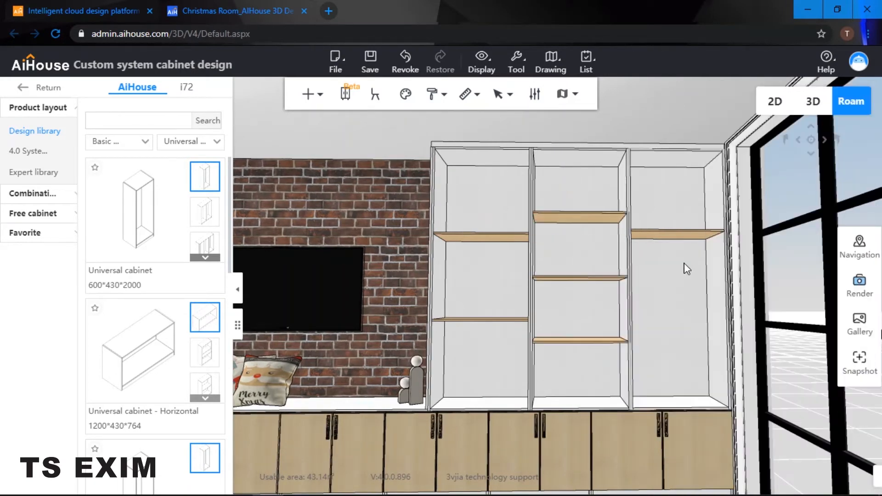
Step: Evenly divide the tall cabinet nearest the window with its shelf using the Number 4 option
click(687, 239)
right_click(688, 239)
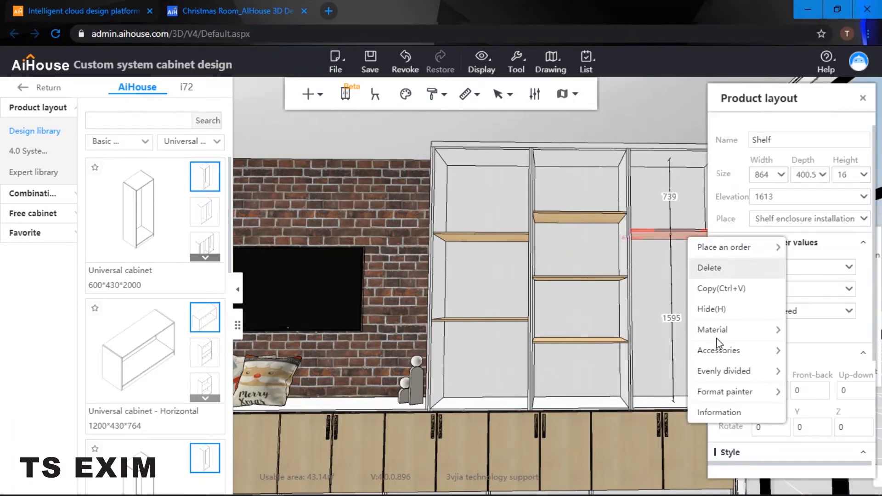
mouse_move(735, 373)
click(642, 433)
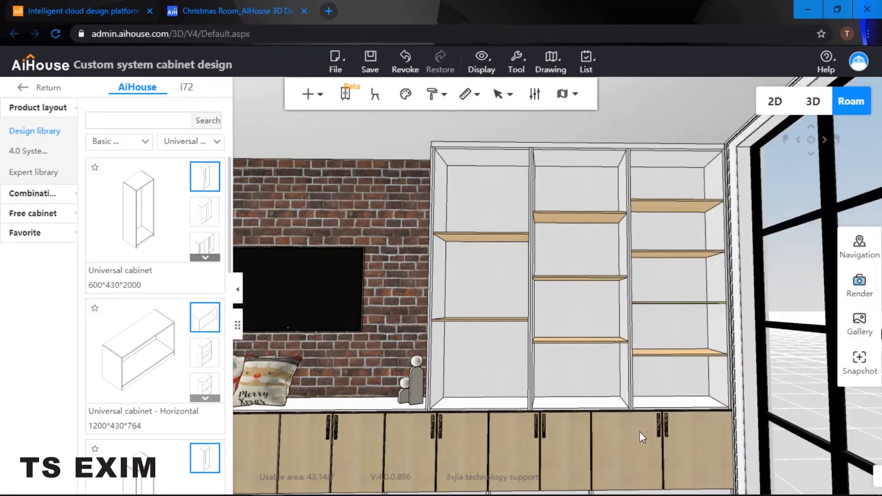
Step: On the other side of the TV, delete the glass and frames of both doors on the tall cabinet nearest the TV
key(a)
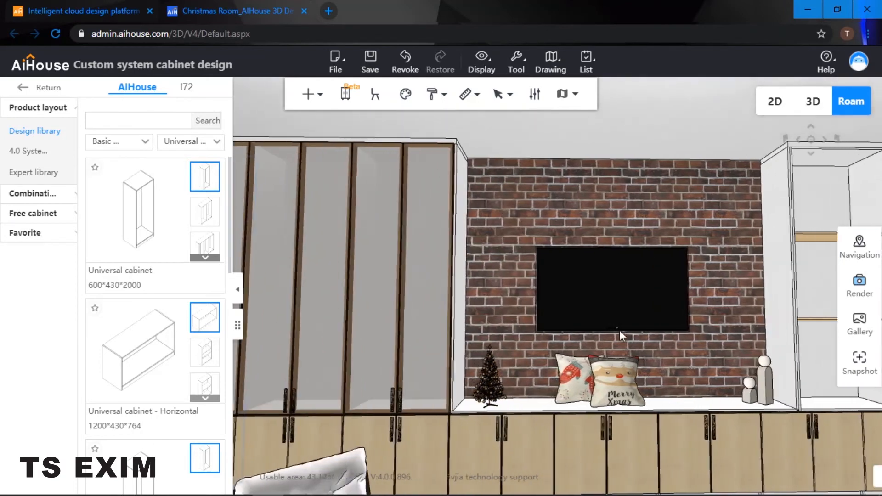
drag(619, 330, 561, 292)
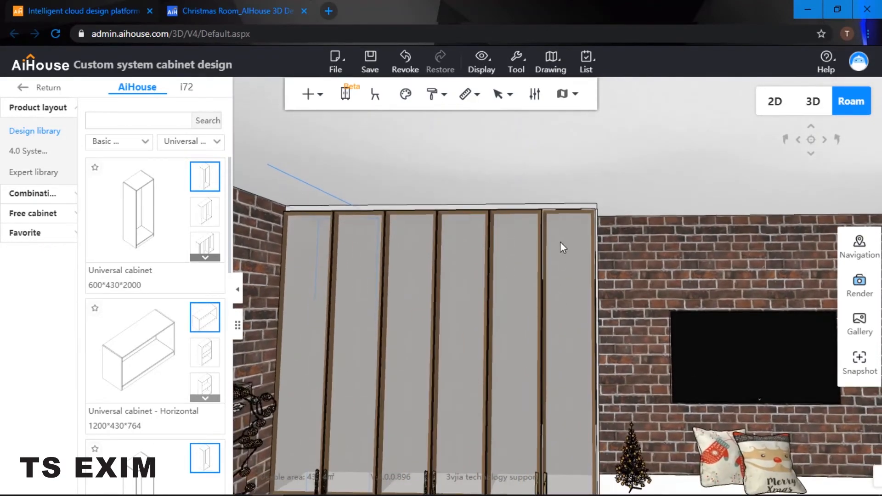
click(563, 220)
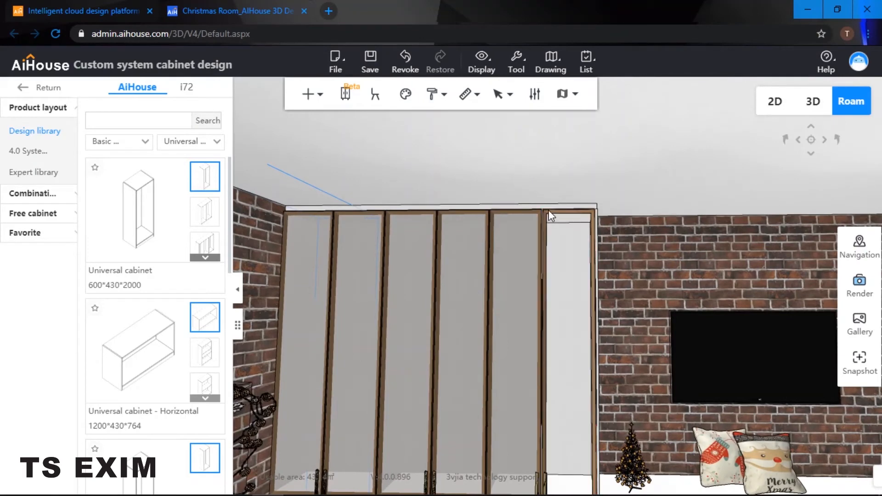
key(Delete)
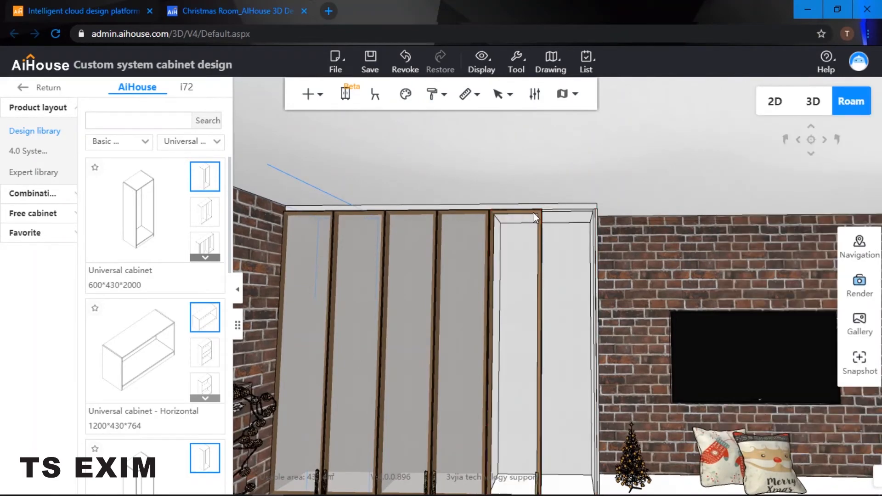
click(532, 212)
key(Delete)
Step: Delete the glass panels from the four doors of the two remaining tall cabinets
click(463, 236)
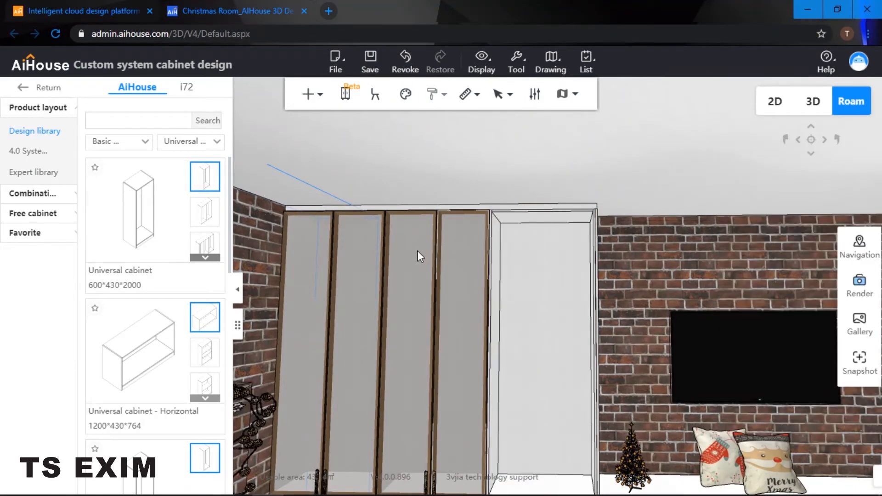
key(Delete)
key(Delete)
click(354, 266)
key(Delete)
click(315, 271)
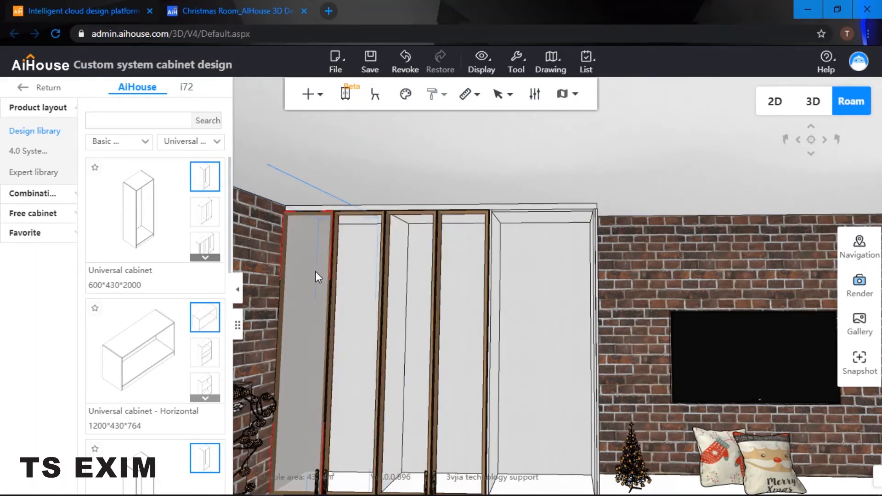
key(Delete)
Step: Place one 16mm standard Shelf in each of the three tall cabinets on this side of the TV
drag(549, 332, 537, 308)
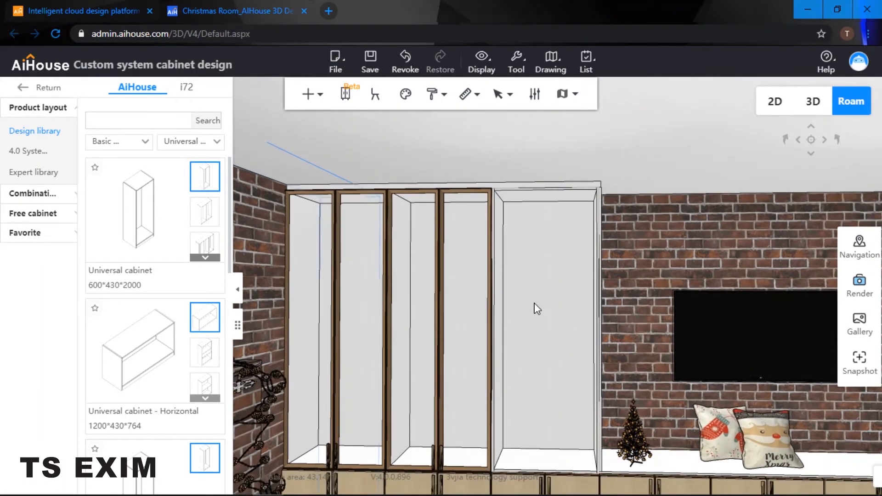
double_click(536, 309)
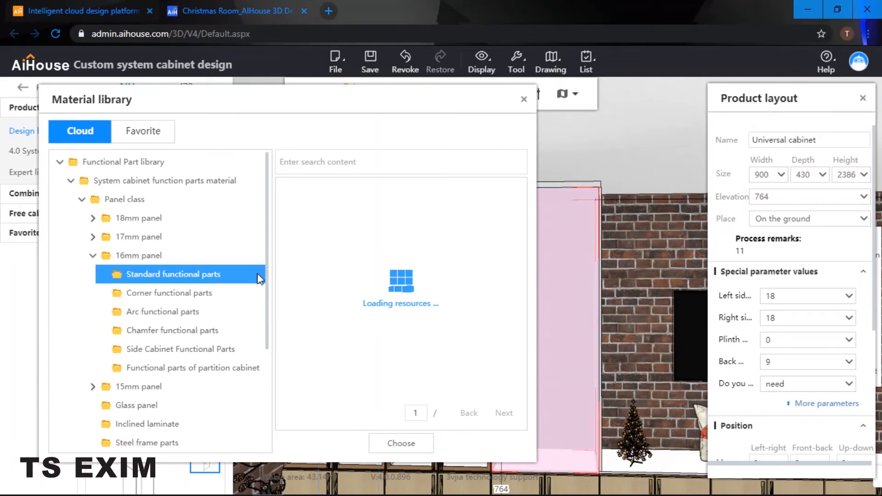
double_click(305, 231)
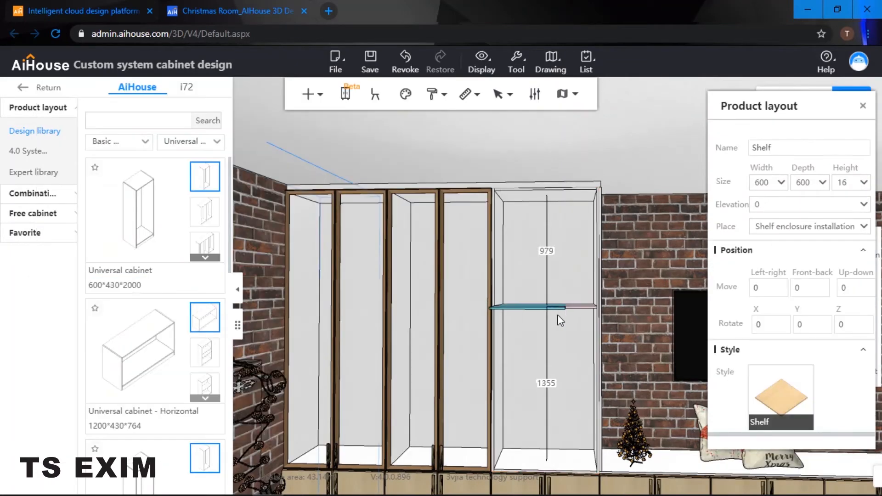
click(557, 315)
double_click(563, 317)
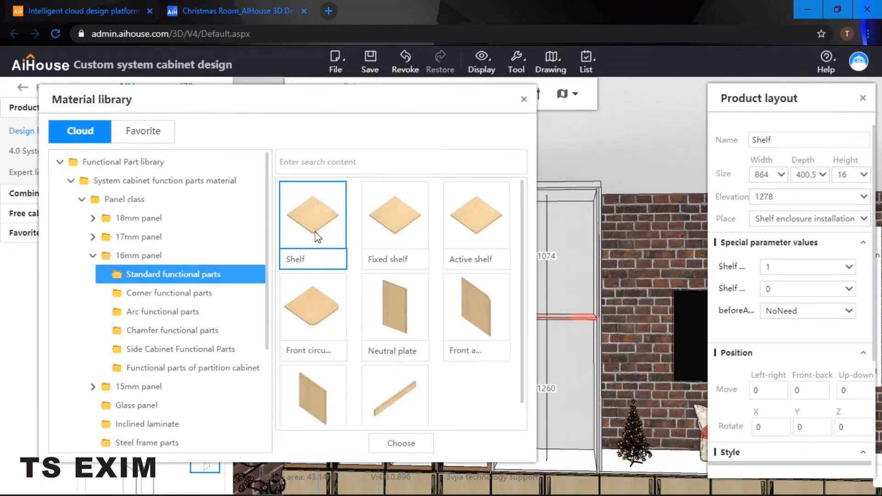
double_click(459, 309)
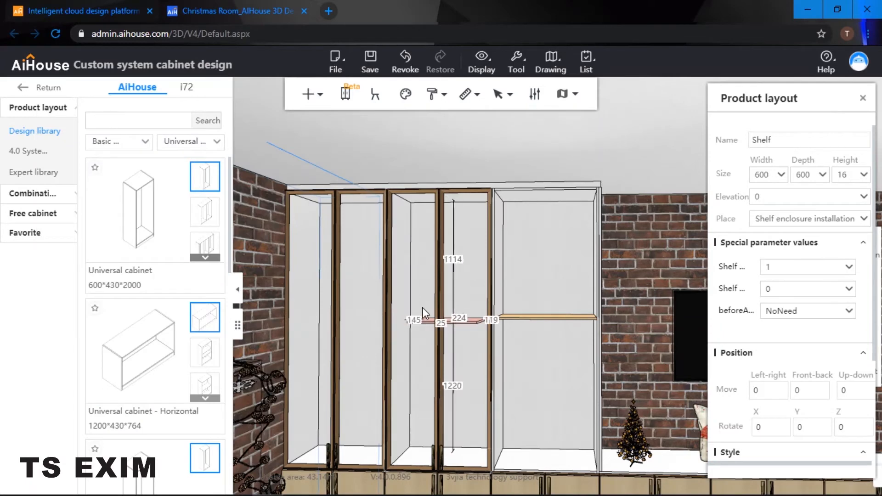
click(385, 292)
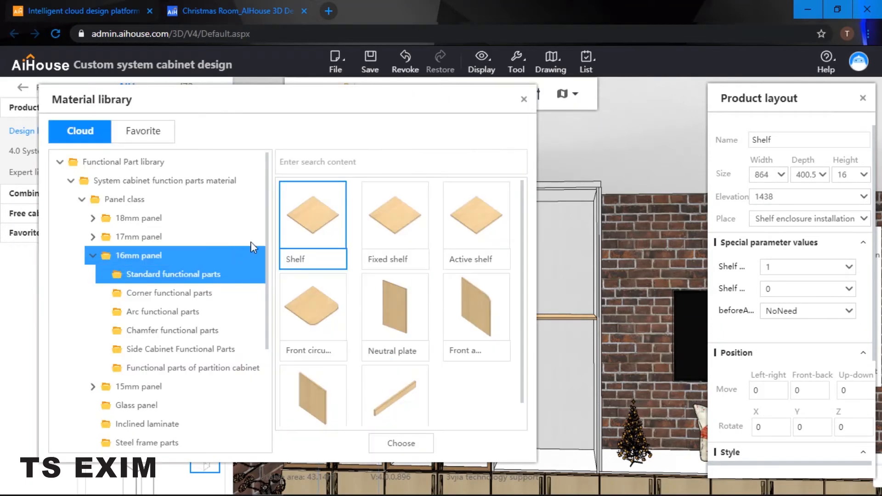
double_click(361, 287)
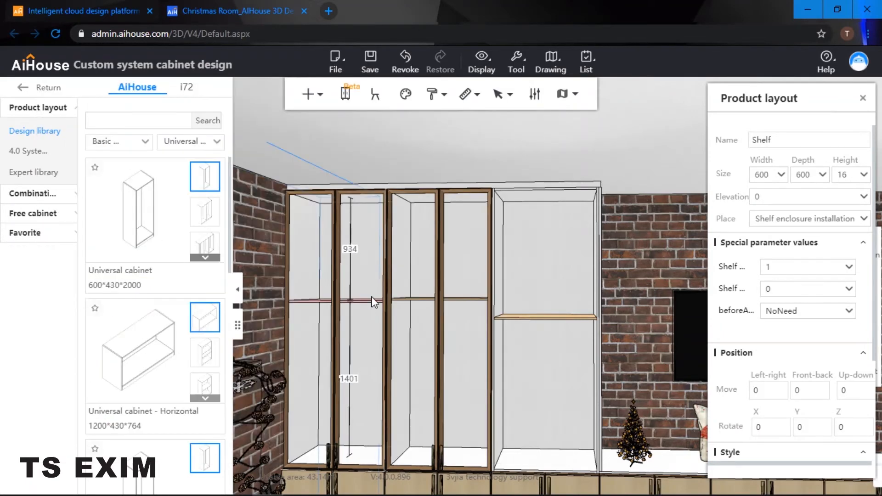
click(370, 300)
click(524, 100)
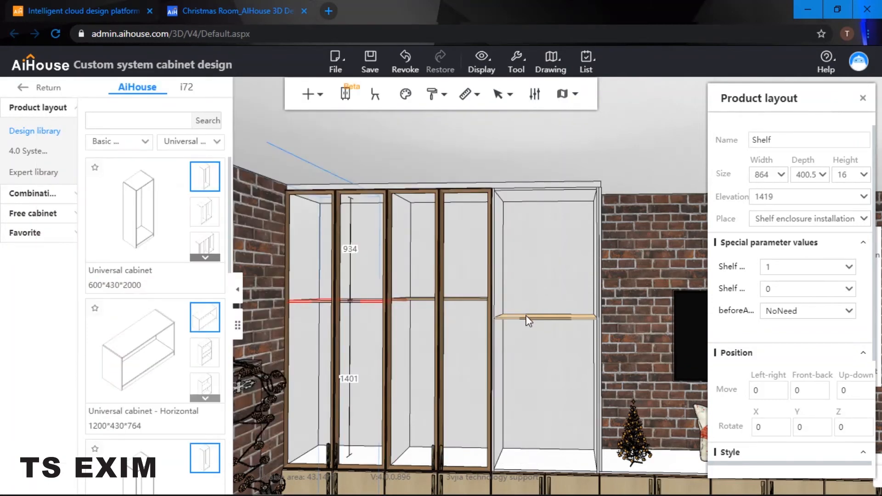
Step: Evenly divide the tall cabinet nearest the TV with the Number 2 option and the middle tall cabinet with Number 3
right_click(527, 320)
mouse_move(566, 436)
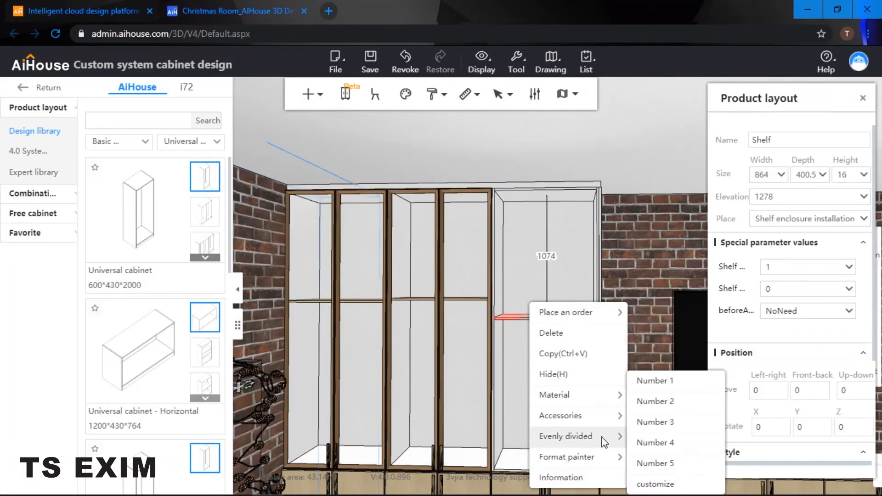
click(461, 308)
click(462, 299)
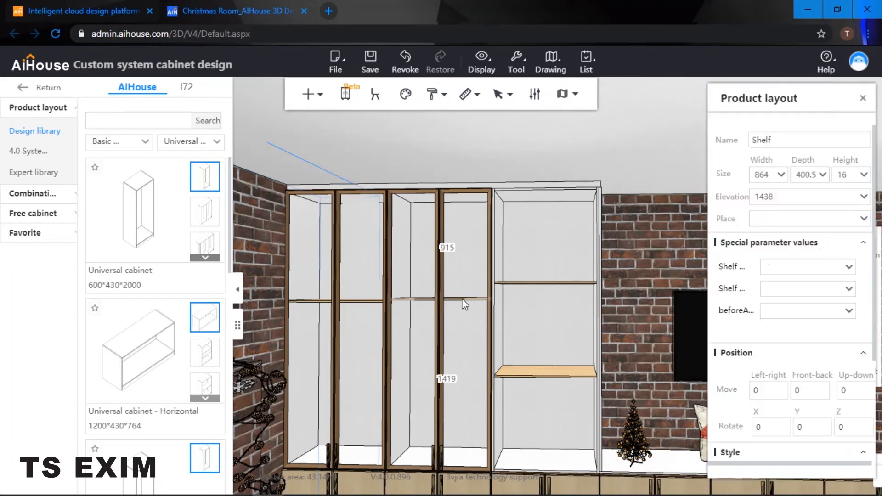
right_click(462, 299)
mouse_move(524, 432)
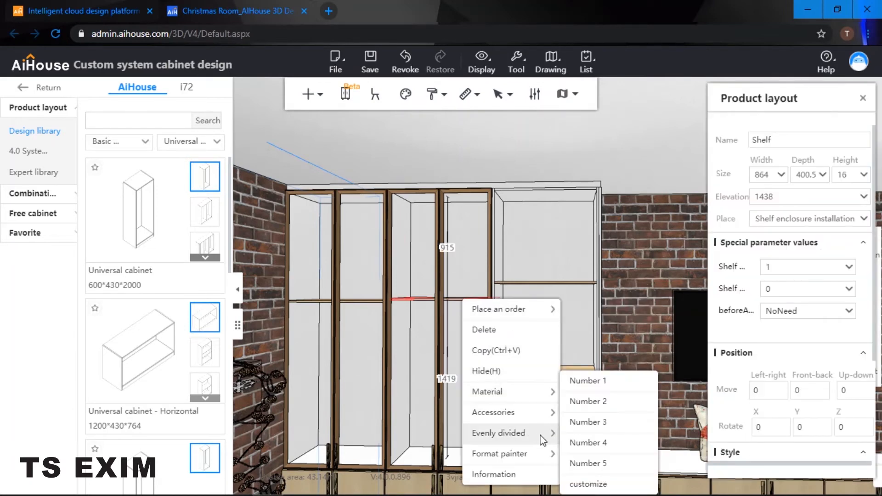
click(601, 426)
Step: Evenly divide the outermost tall cabinet on this side of the TV using its shelf and the Number 4 option
click(359, 303)
right_click(358, 303)
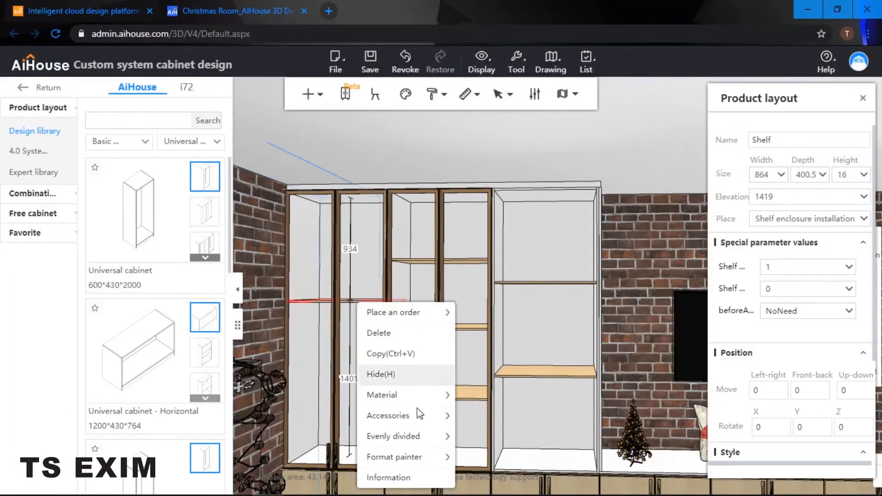
mouse_move(420, 436)
click(492, 443)
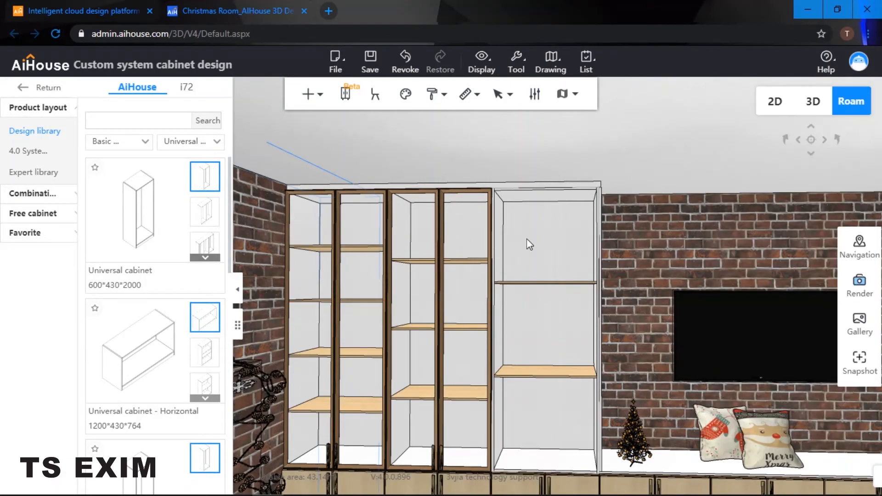
Step: Leave the cabinet design environment and open the "undercabi..." category of the favourite products
scroll(508, 244, up, 3)
drag(515, 257, 676, 256)
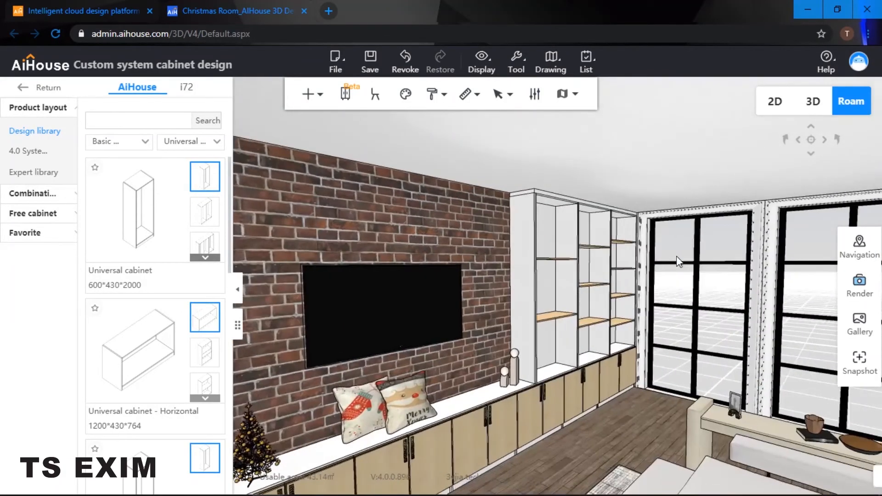
drag(470, 243, 520, 230)
scroll(451, 257, up, 3)
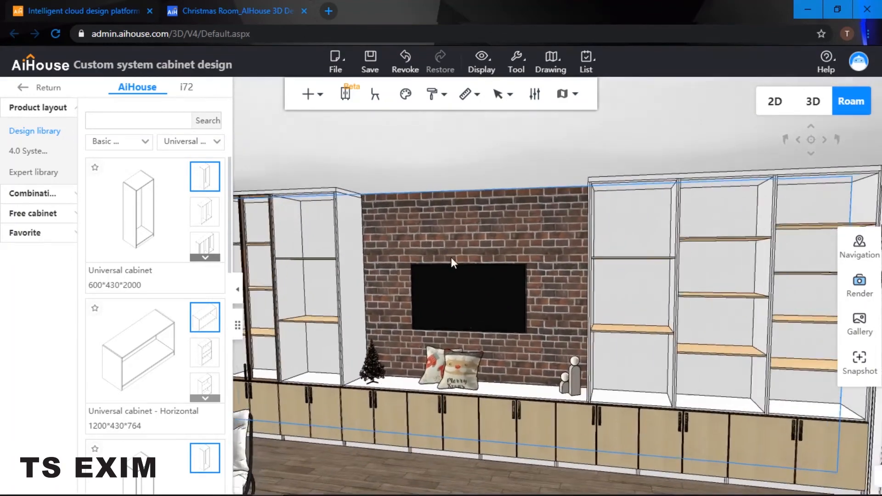
scroll(418, 260, up, 5)
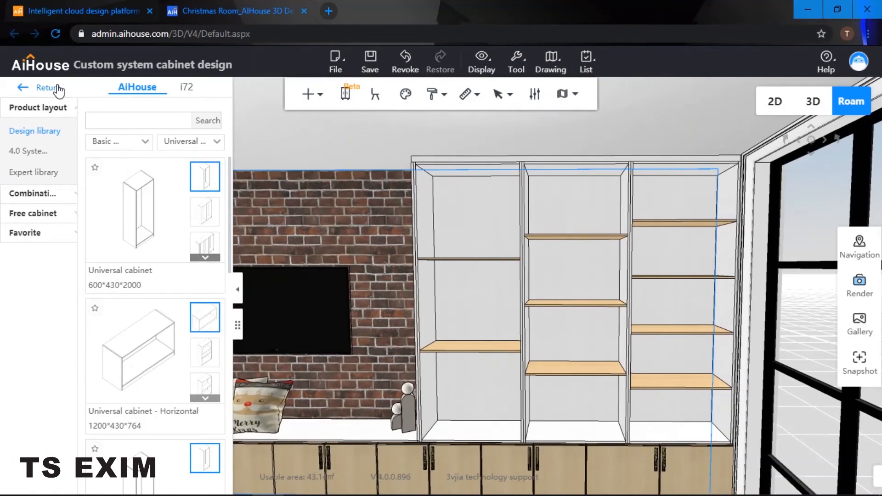
click(57, 87)
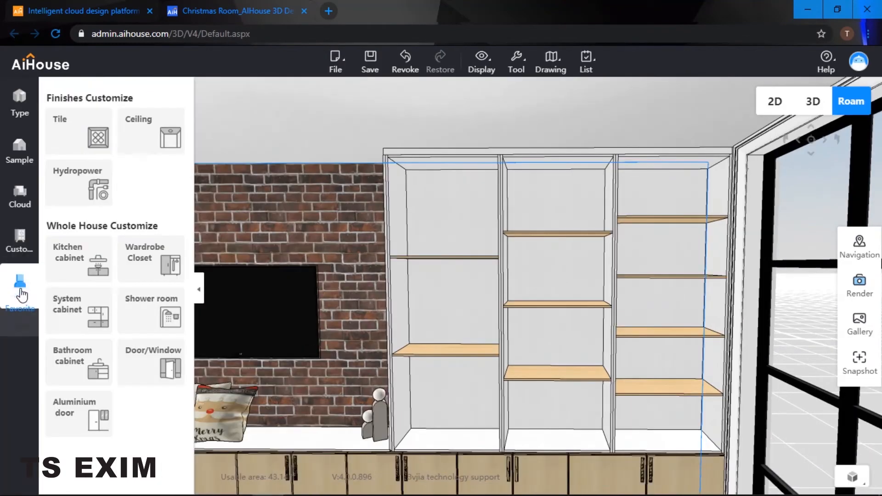
click(21, 295)
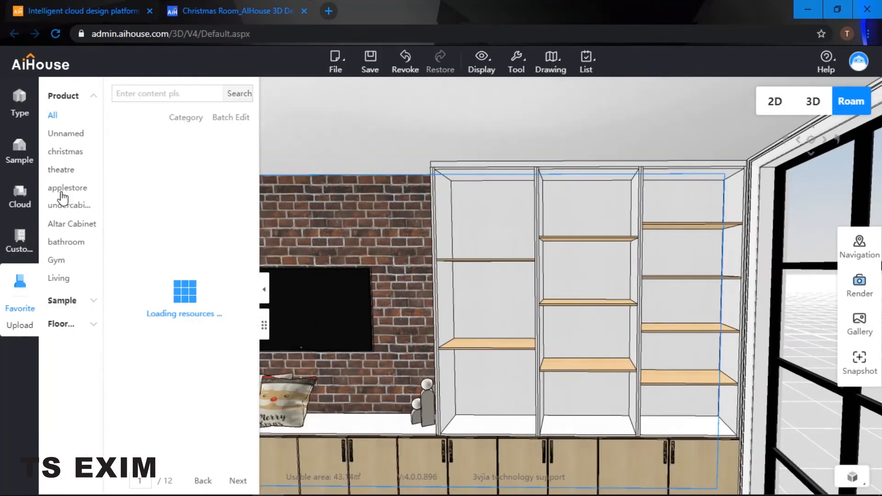
click(77, 225)
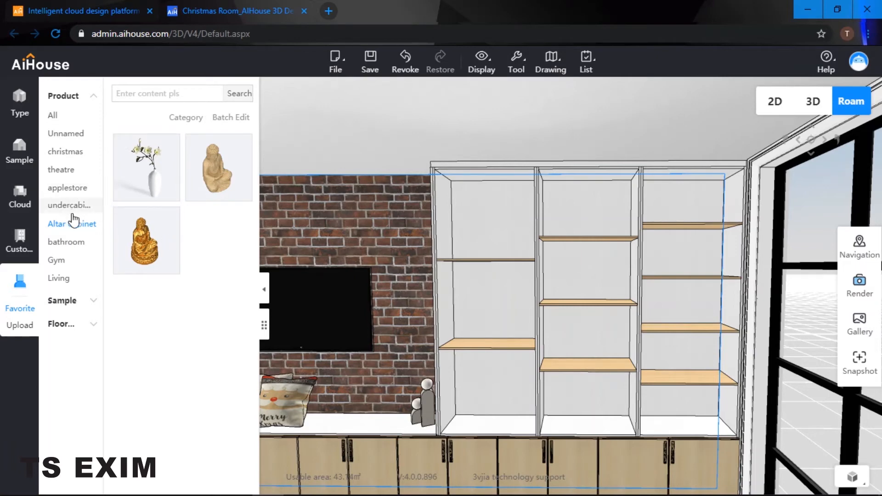
click(72, 208)
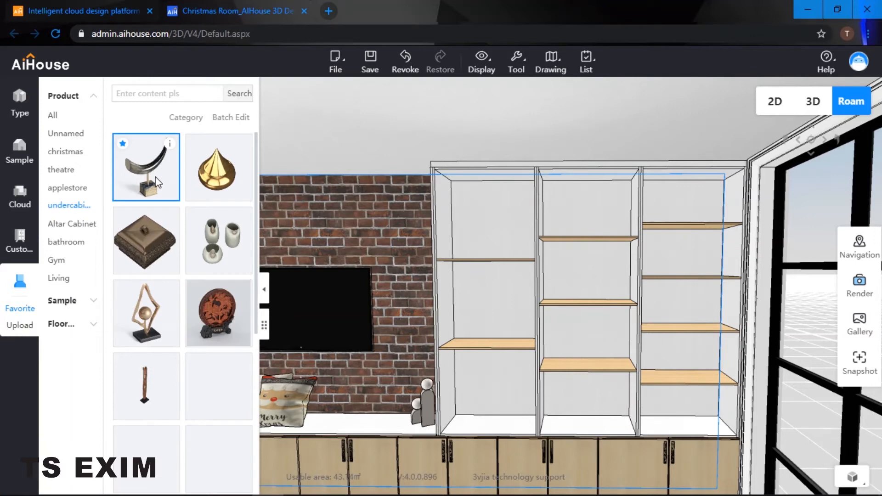
Step: Place the crescent sculpture on the lower shelf of the window-side cabinet nearest the TV and the gold teardrop ornament in the compartment below
mouse_move(156, 182)
mouse_down()
mouse_move(503, 382)
mouse_move(498, 426)
mouse_up()
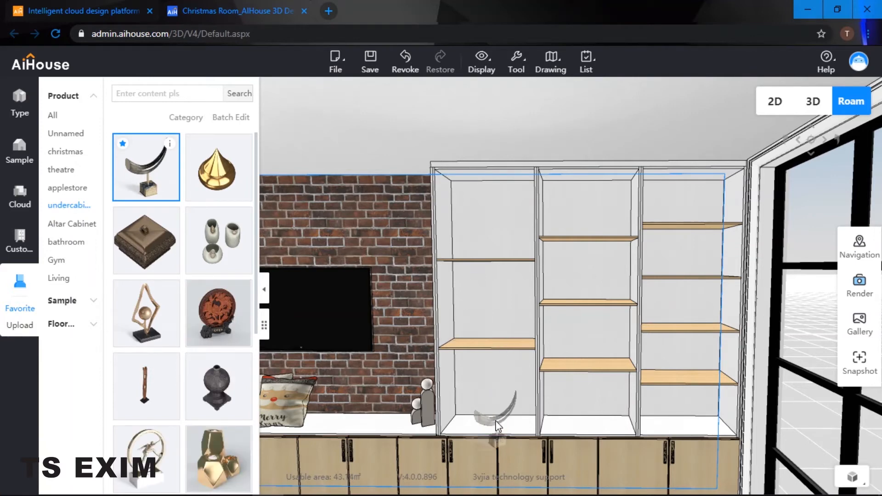
drag(490, 378, 493, 350)
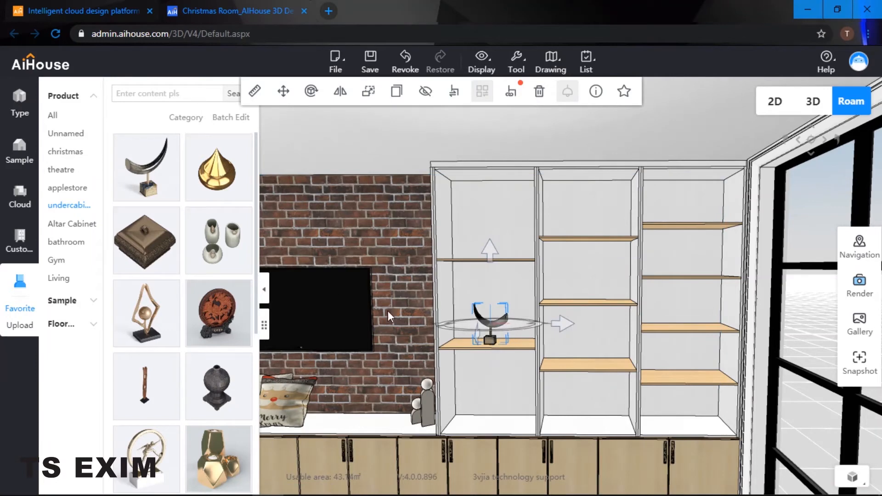
drag(221, 319, 539, 348)
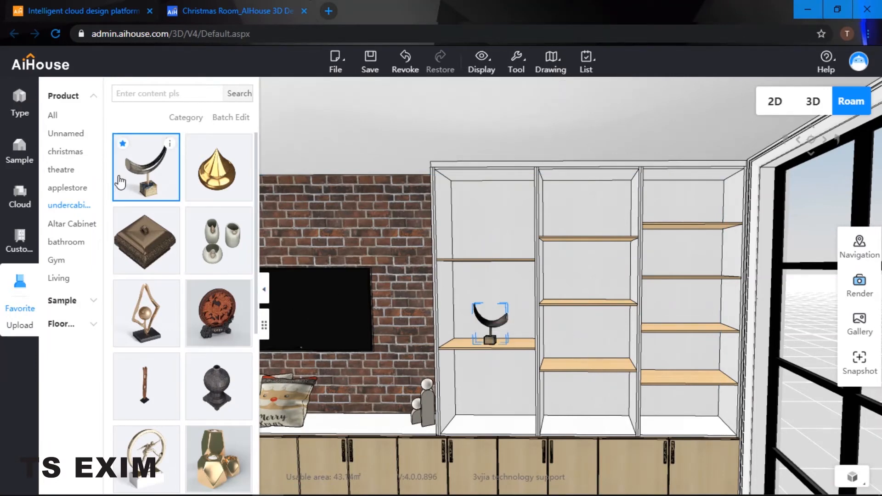
drag(232, 179, 492, 427)
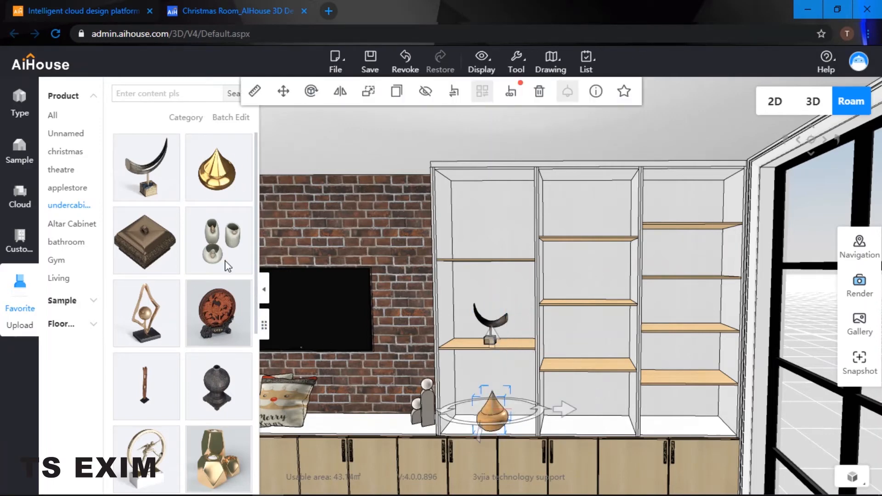
Step: Place the square lidded box on the middle cabinet's lowest shelf and the three-vase set in the compartment below it
drag(154, 260, 582, 359)
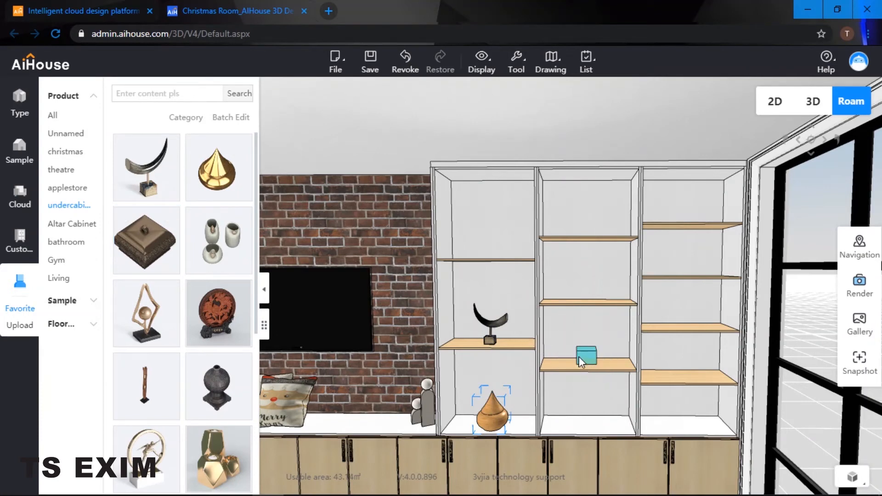
key(e)
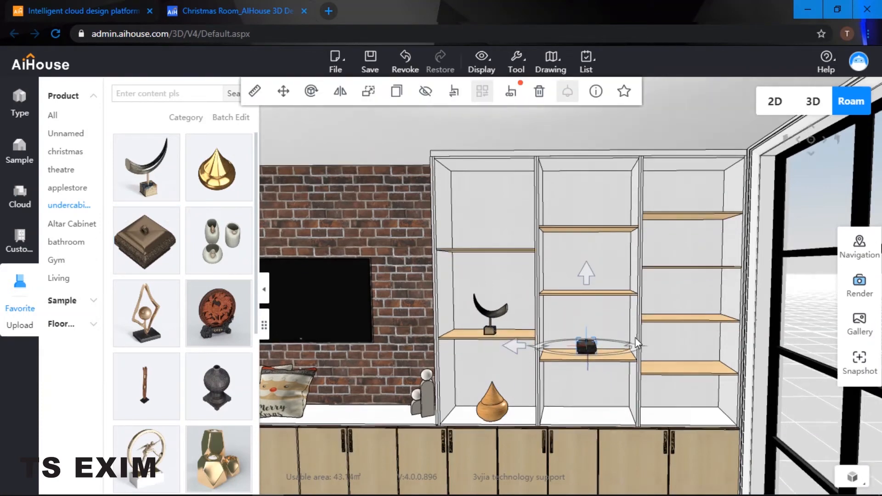
drag(211, 246, 598, 403)
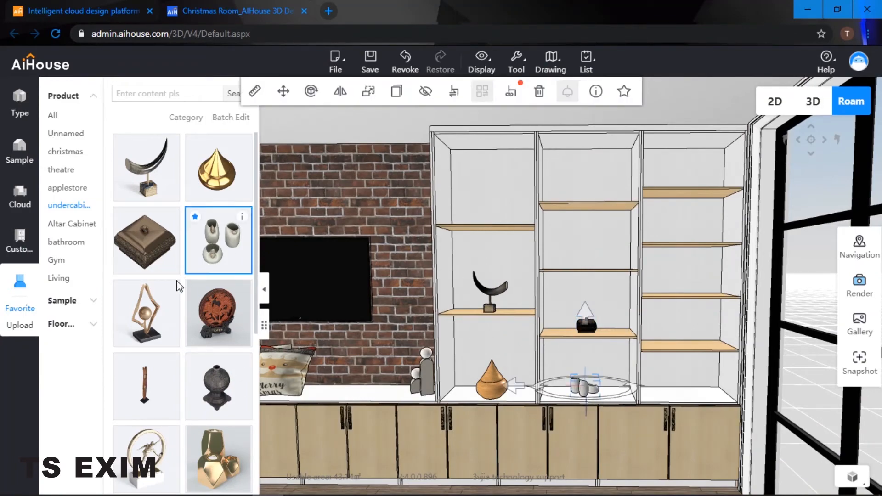
key(w)
key(q)
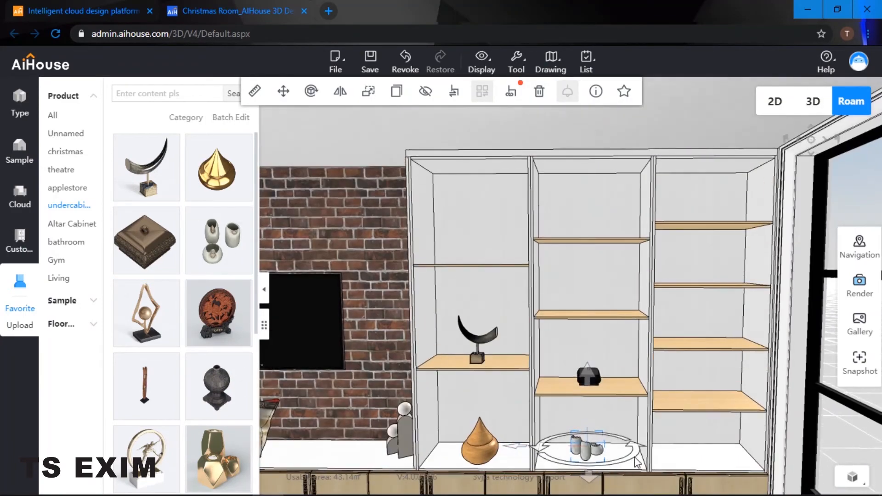
Step: Rotate the three-vase set and the crescent sculpture in place to change the way they face
drag(636, 455, 561, 457)
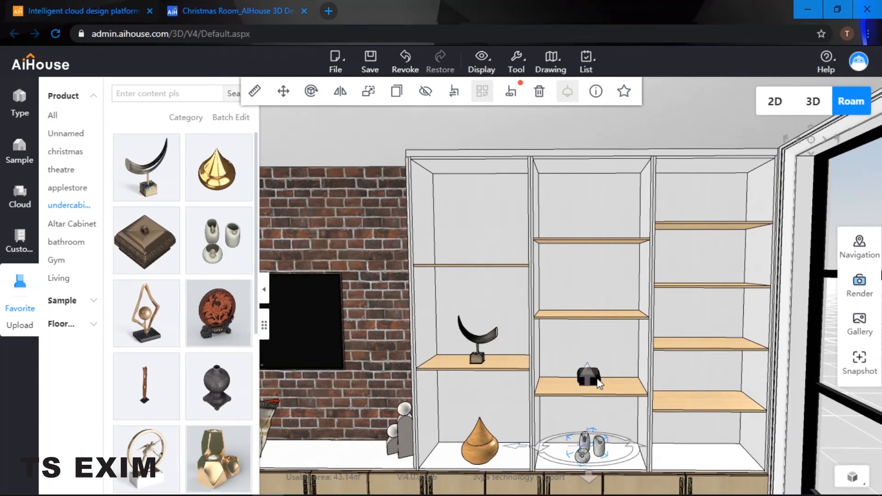
click(486, 339)
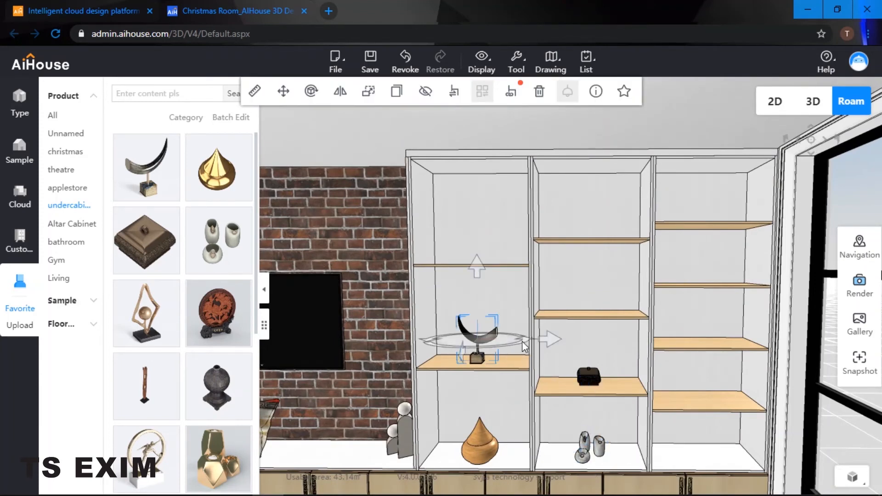
mouse_move(516, 348)
mouse_down()
mouse_move(399, 344)
mouse_move(383, 333)
mouse_up()
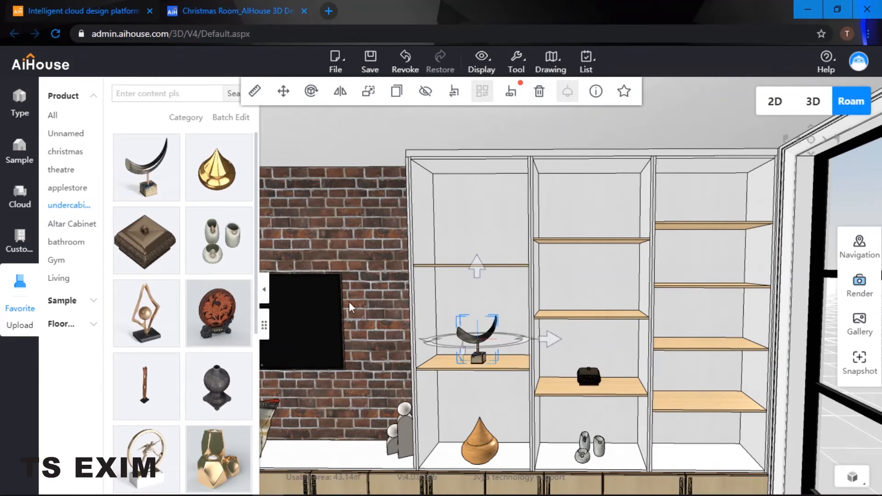
Step: Place the diamond-frame sculpture on the middle cabinet's centre shelf and the round carved plate, rotated to face outward, on the window cabinet's lowest shelf
click(146, 312)
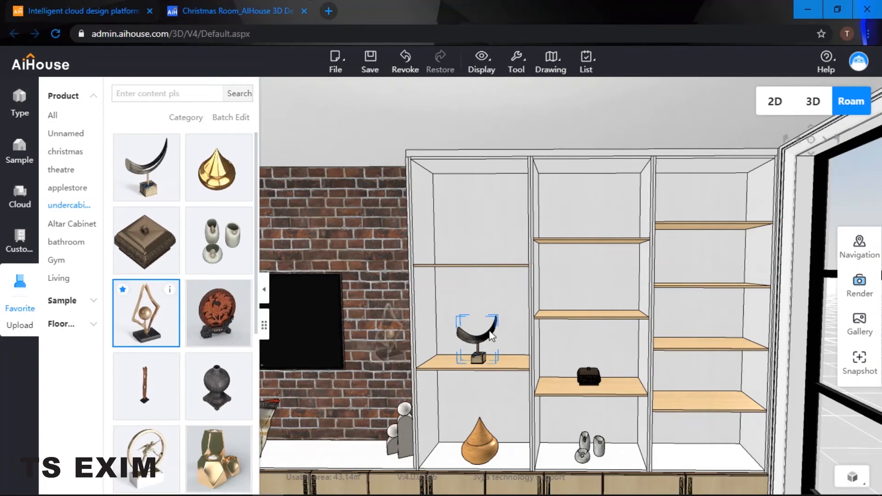
click(590, 316)
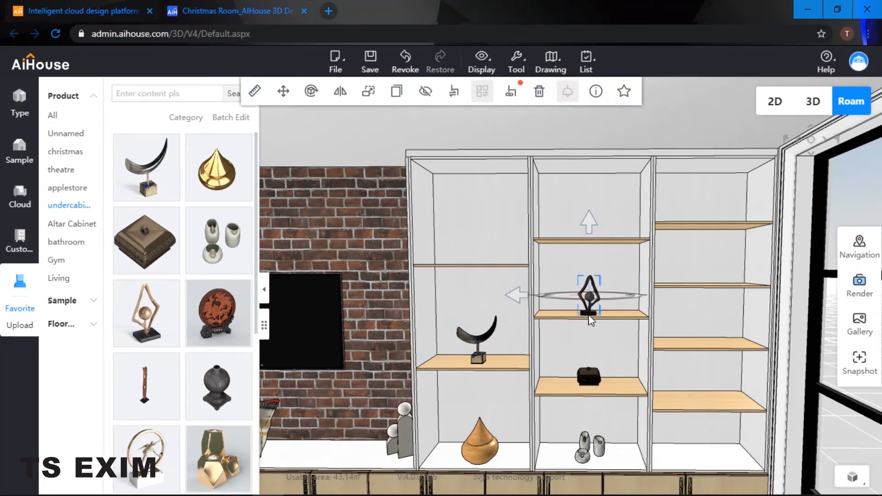
key(d)
key(d)
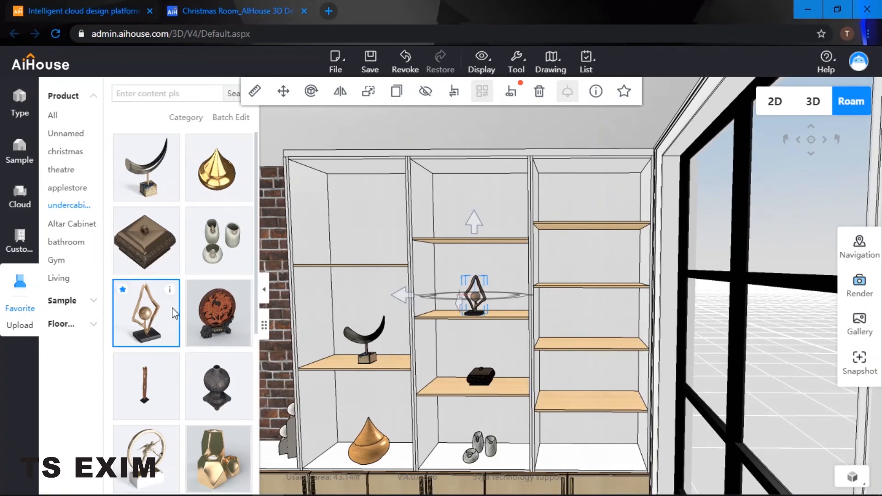
drag(222, 327, 597, 409)
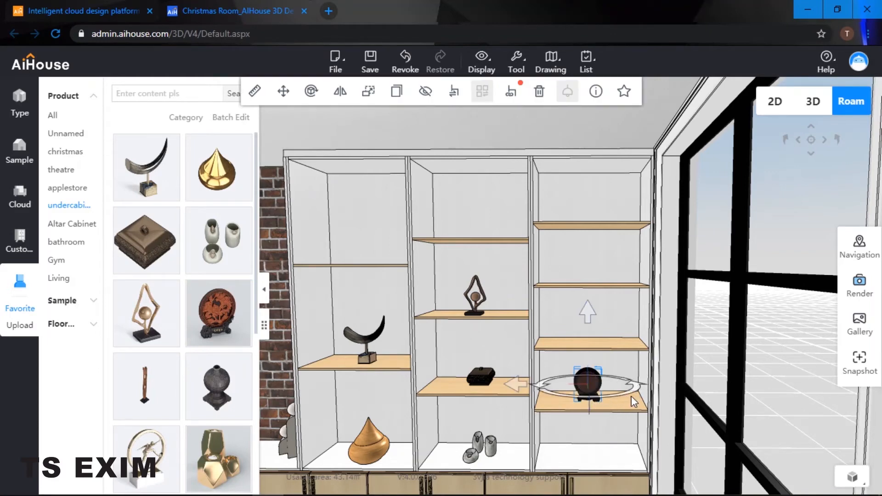
drag(634, 402, 528, 386)
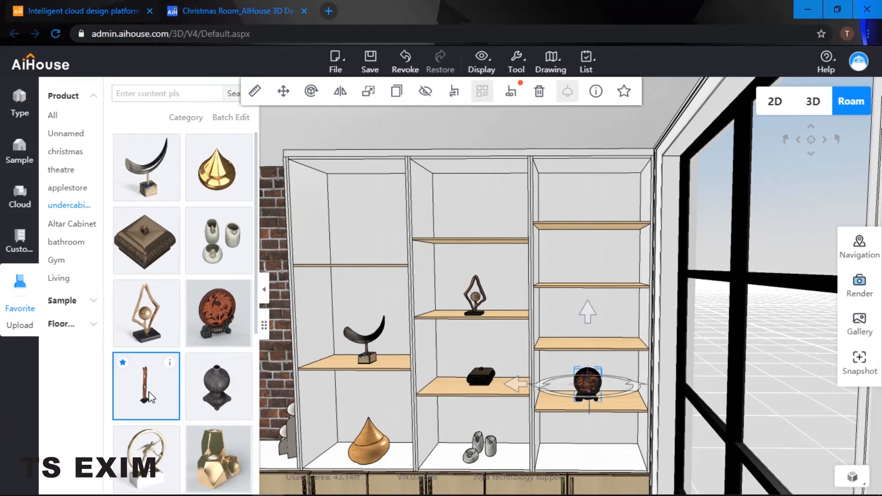
Step: Place the tall slim wooden sculpture on the upper shelf of the cabinet nearest the TV
click(495, 355)
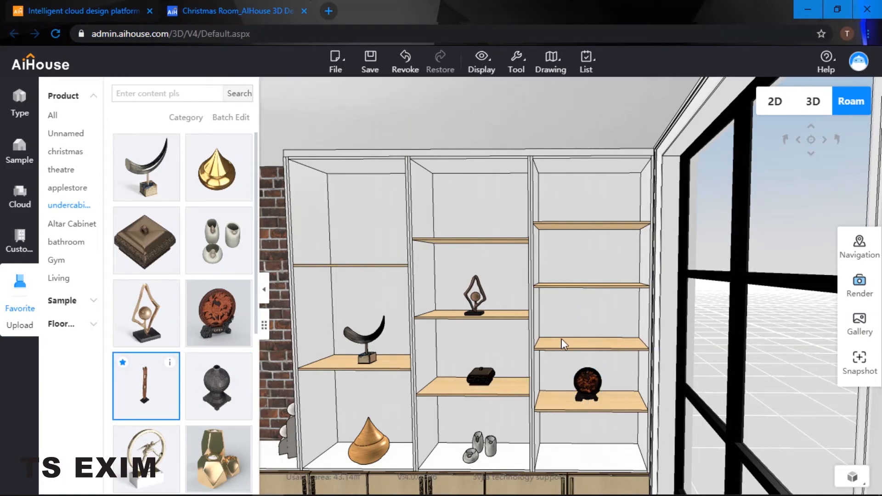
key(q)
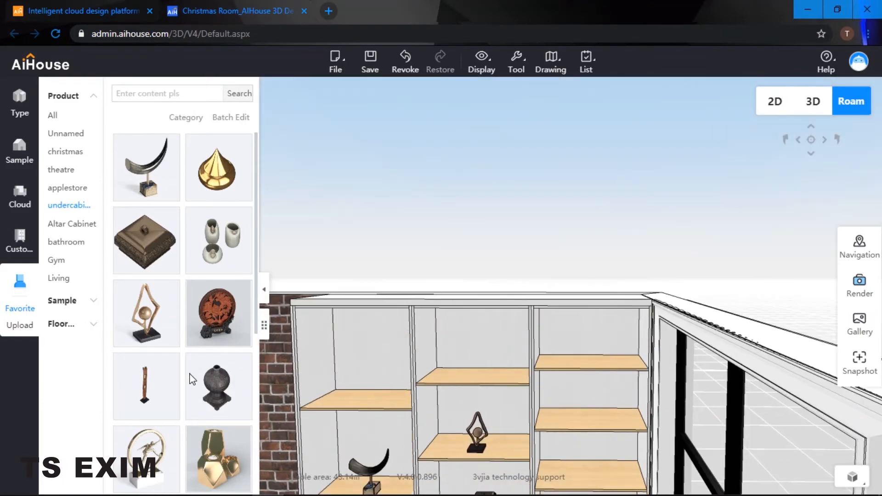
click(367, 405)
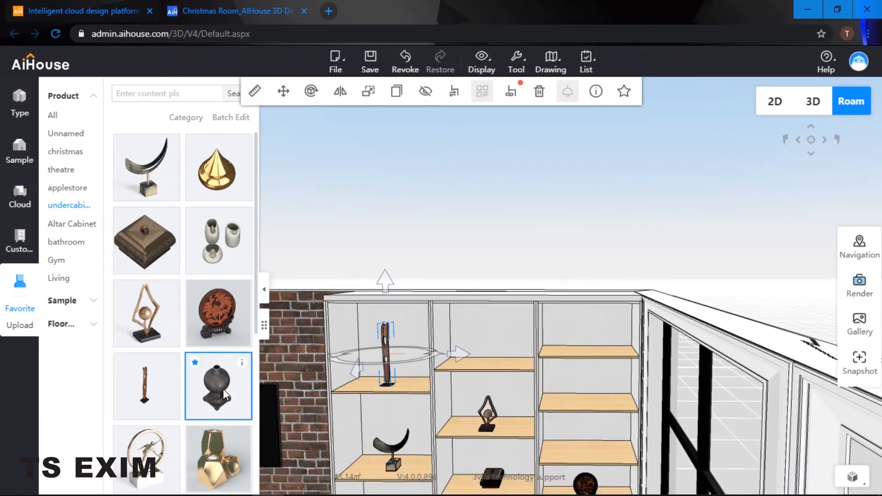
Step: Place the dark spherical vase on the middle cabinet's top shelf and adjust its position there
key(e)
drag(325, 369, 484, 302)
click(484, 301)
key(q)
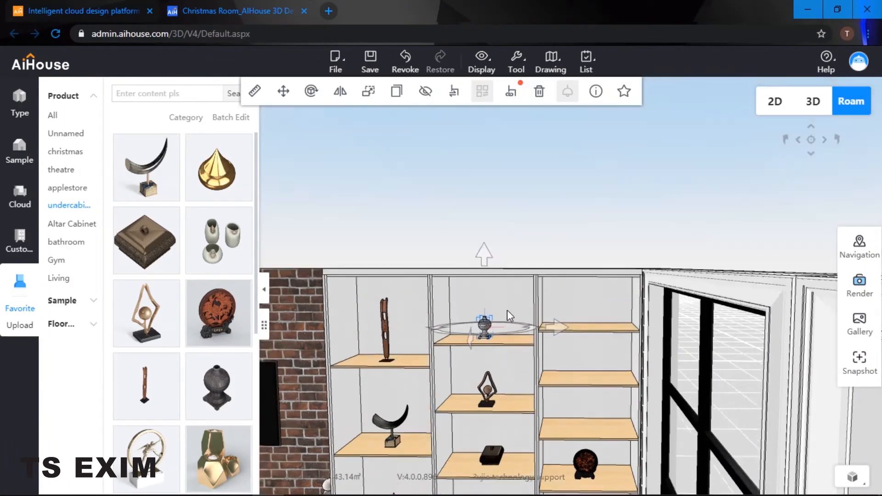
drag(473, 392, 471, 396)
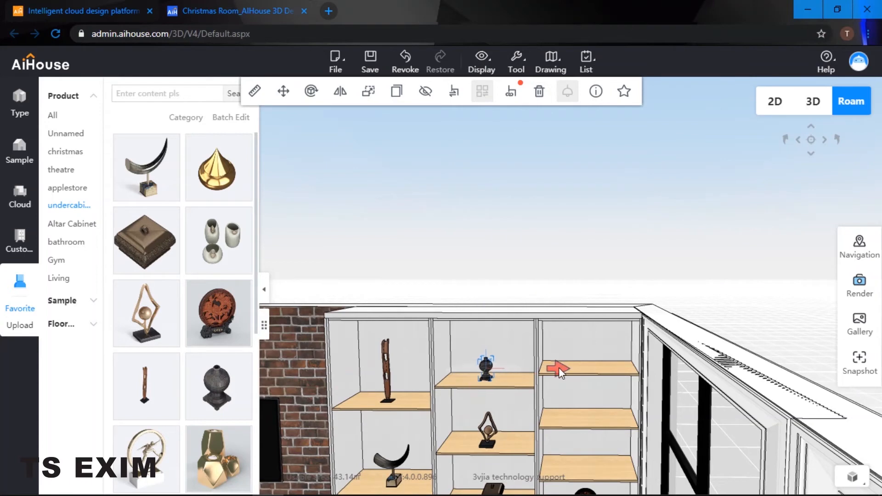
Step: Place the ring-shaped figure sculpture on the second-lowest shelf of the cabinet nearest the window
click(146, 463)
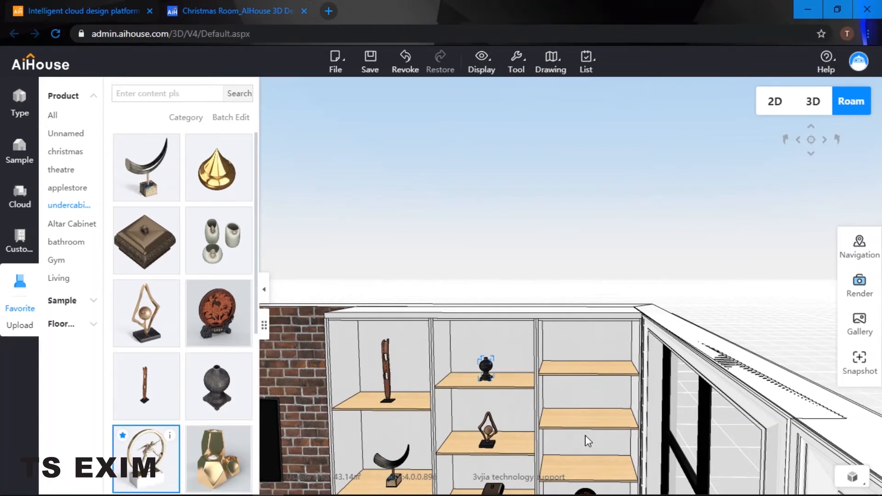
drag(597, 389, 601, 415)
drag(159, 450, 590, 412)
Step: Place the faceted gold vase set on the second-highest shelf of the cabinet nearest the window
click(217, 465)
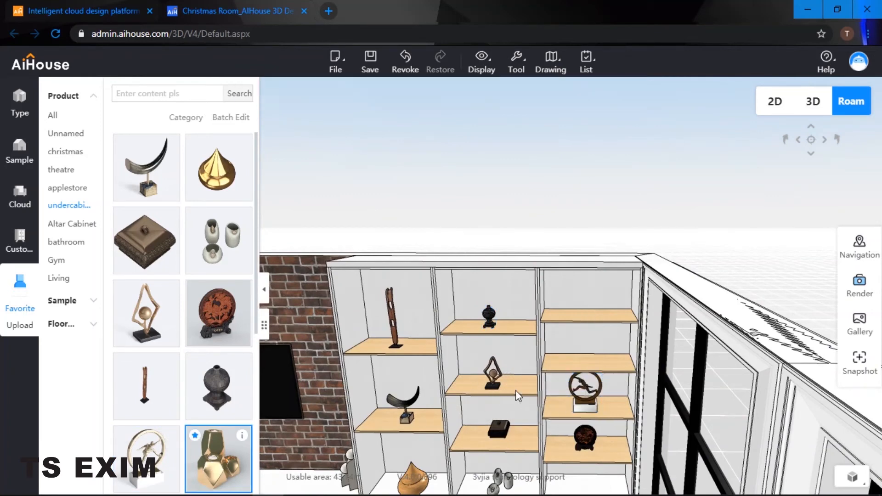
drag(220, 460, 592, 364)
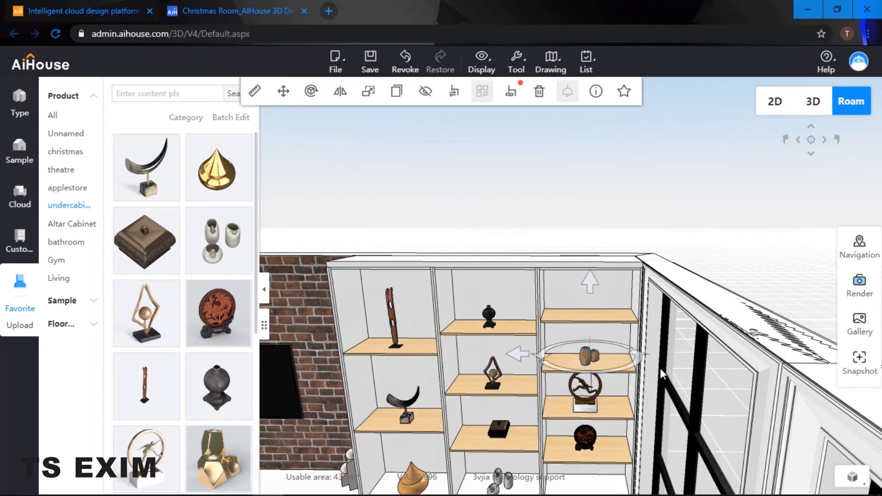
scroll(633, 376, up, 3)
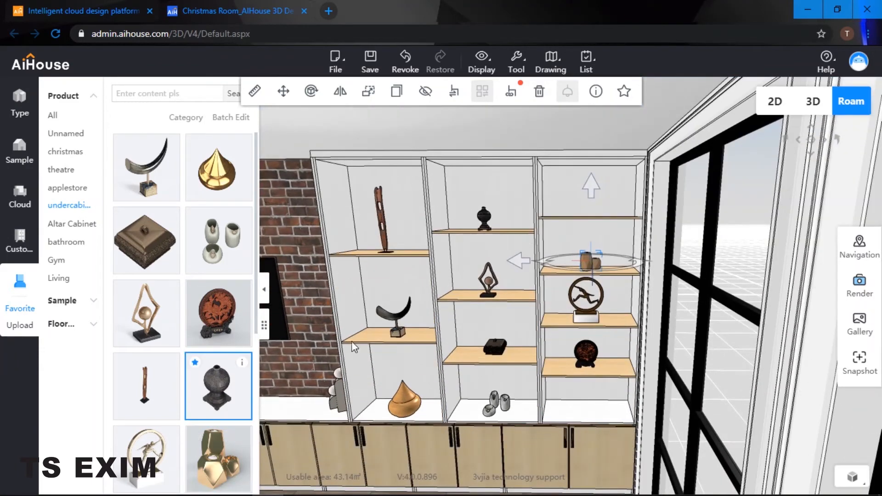
Step: Place the curved-shapes sculpture with the wooden plank base in the window cabinet's bottom compartment and rotate it to face outward
scroll(147, 239, down, 5)
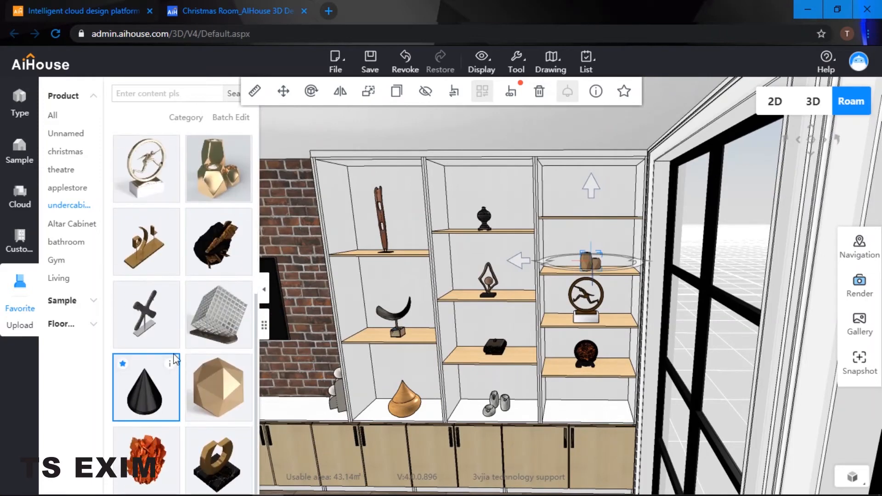
click(530, 389)
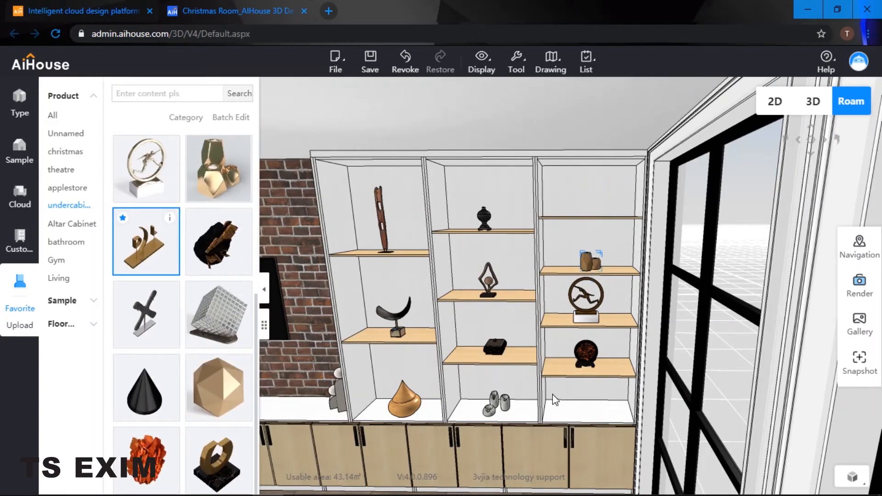
click(147, 241)
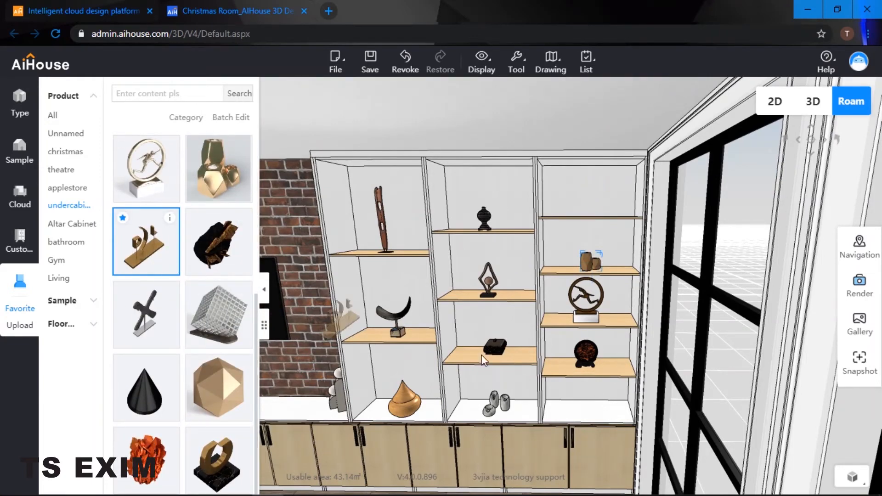
click(590, 418)
drag(630, 411, 599, 428)
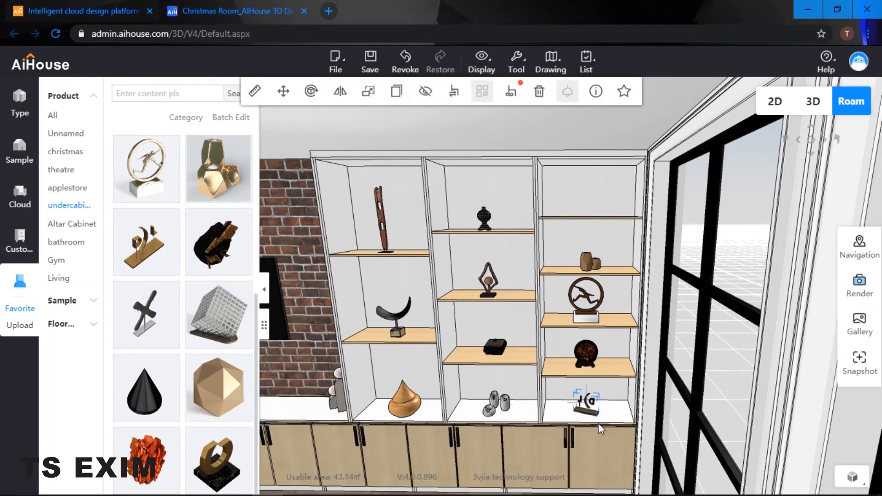
mouse_move(592, 413)
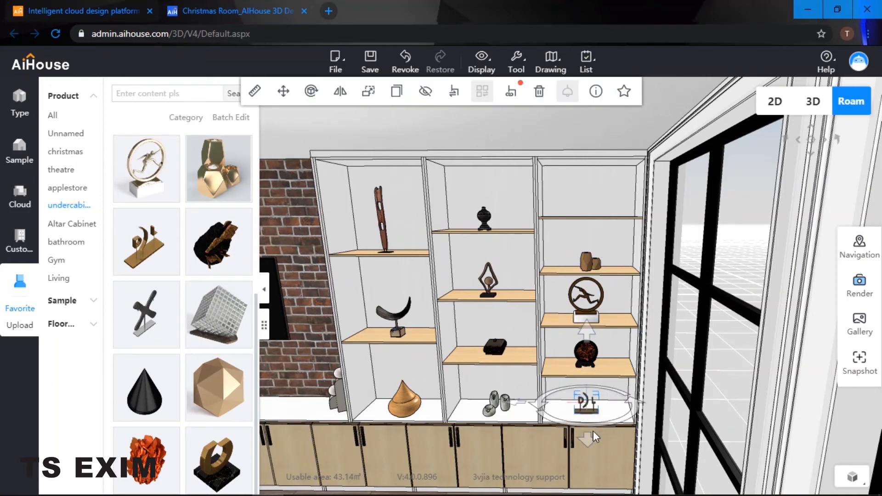
Step: Place the dark rock-and-wood ornament on the top shelf of the cabinet nearest the window
key(q)
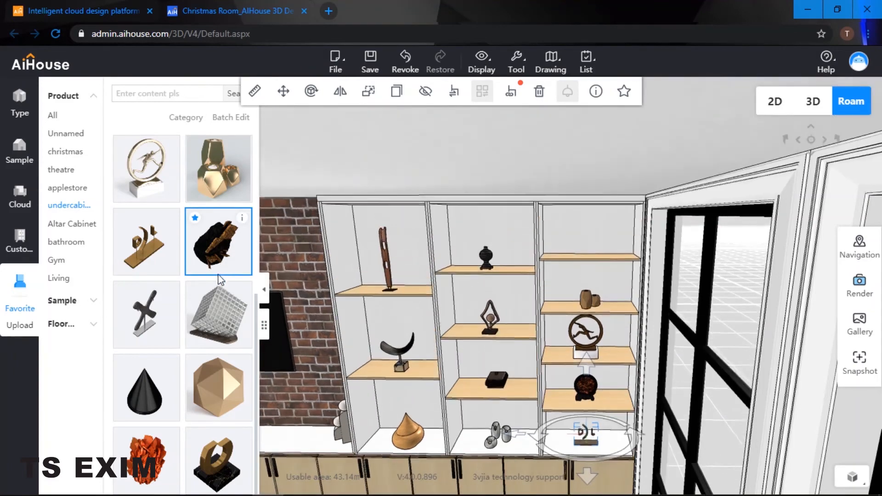
click(218, 243)
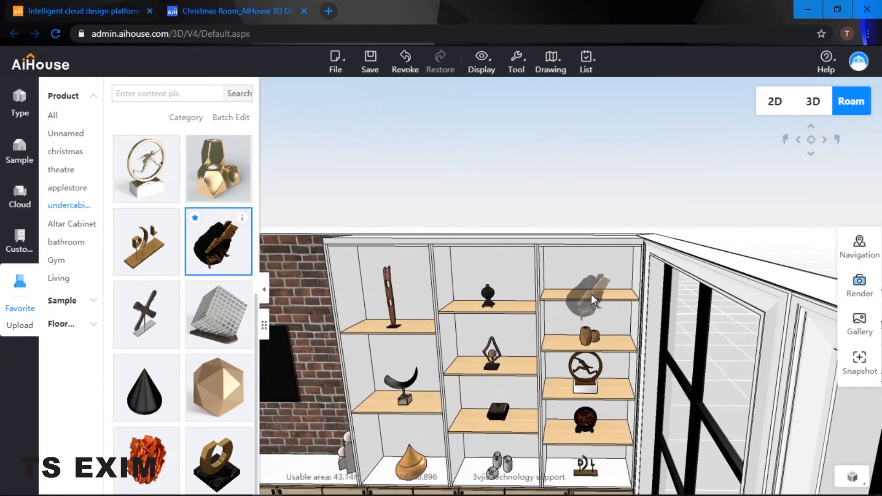
click(590, 301)
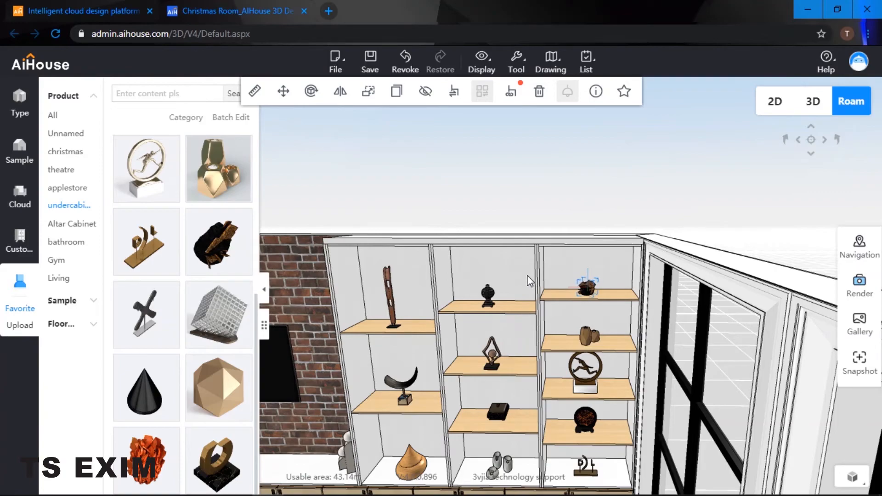
Step: Place the wire-mesh cube in the bottom compartment of the open cabinet on the TV's other side and rotate it slightly
click(541, 211)
key(s)
key(e)
mouse_move(542, 211)
mouse_down()
mouse_move(518, 241)
mouse_move(555, 230)
mouse_move(547, 226)
mouse_up()
key(w)
key(a)
key(s)
key(d)
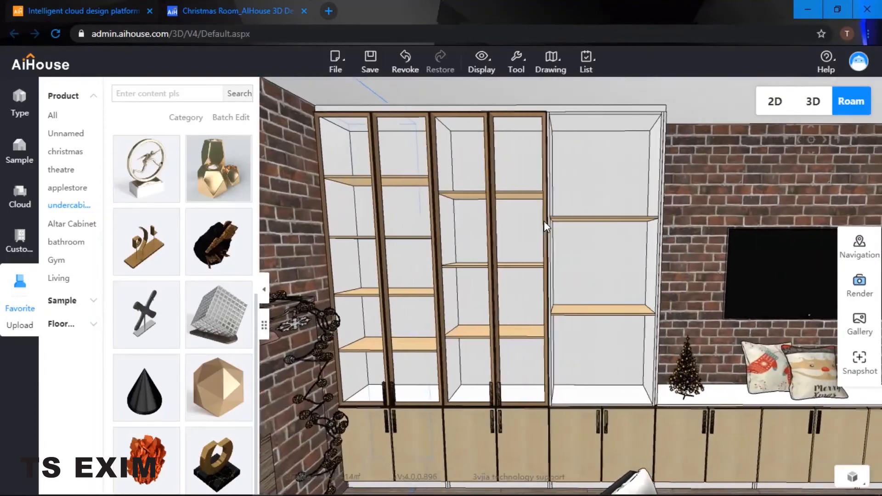
mouse_move(225, 323)
mouse_down()
mouse_move(565, 377)
mouse_move(574, 402)
mouse_up()
click(573, 398)
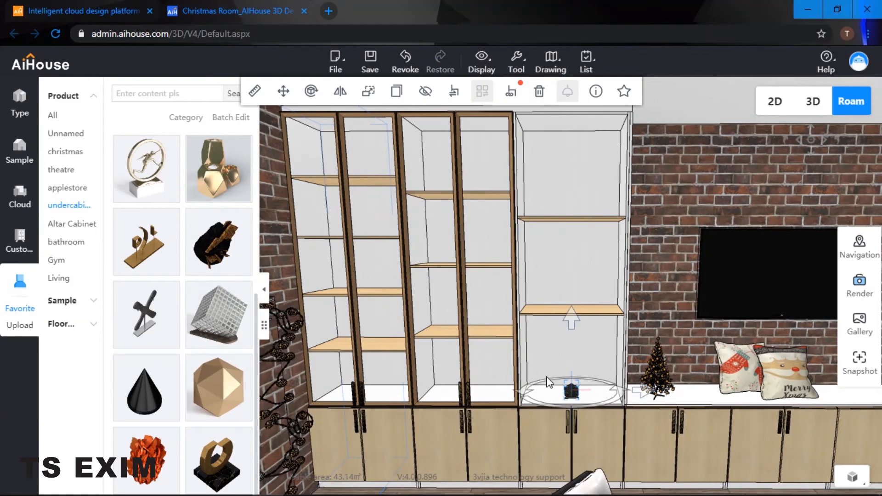
drag(620, 394, 607, 412)
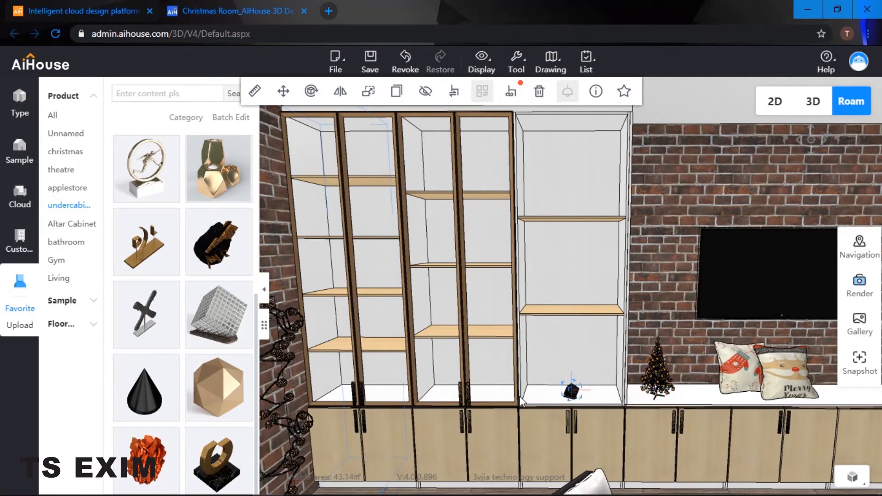
Step: Place the gold polyhedron and the black cone side by side on the open cabinet's lower shelf
click(228, 395)
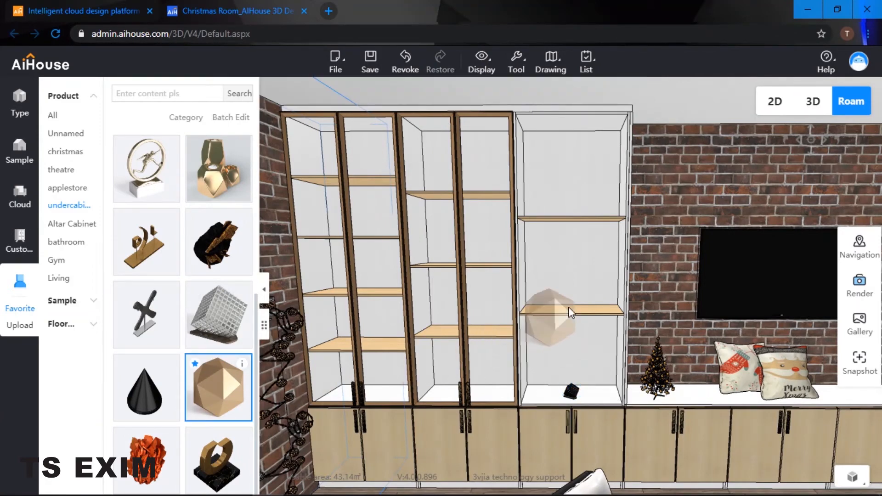
click(569, 310)
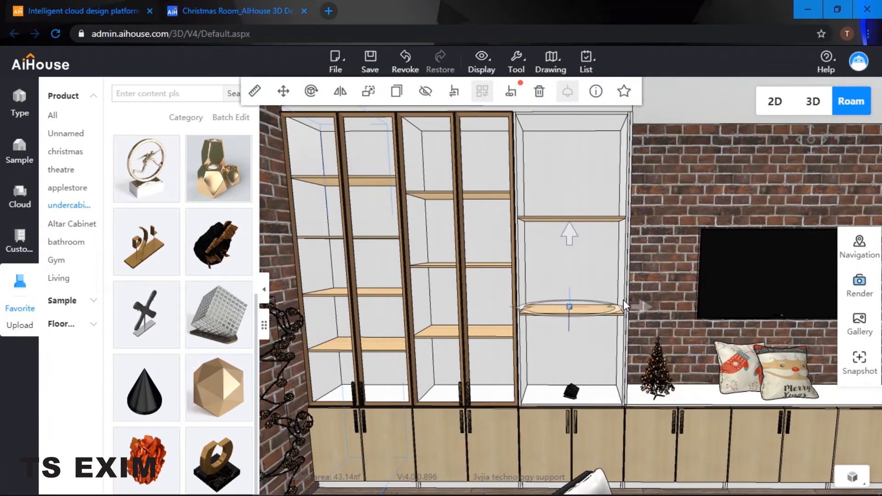
click(155, 402)
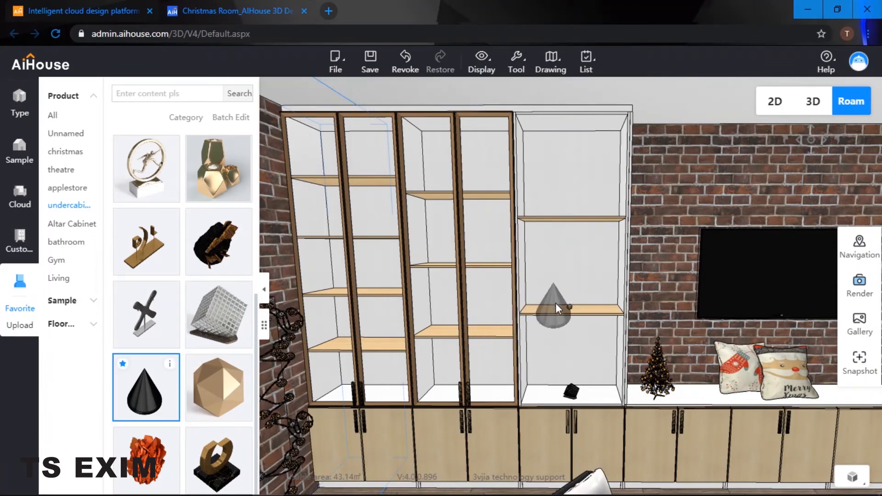
click(556, 307)
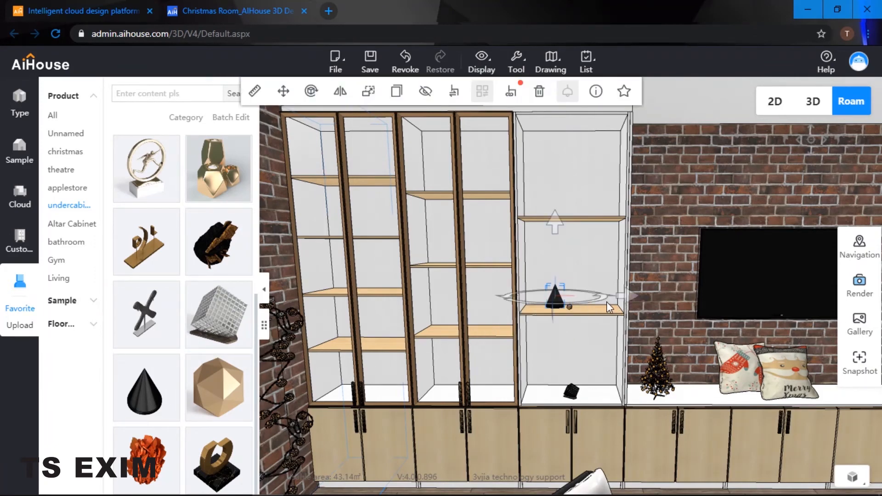
Step: Reposition the gold polyhedron and the black cone on the open cabinet's lower shelf so they form a centred pair
right_drag(602, 310, 591, 339)
scroll(559, 378, up, 2)
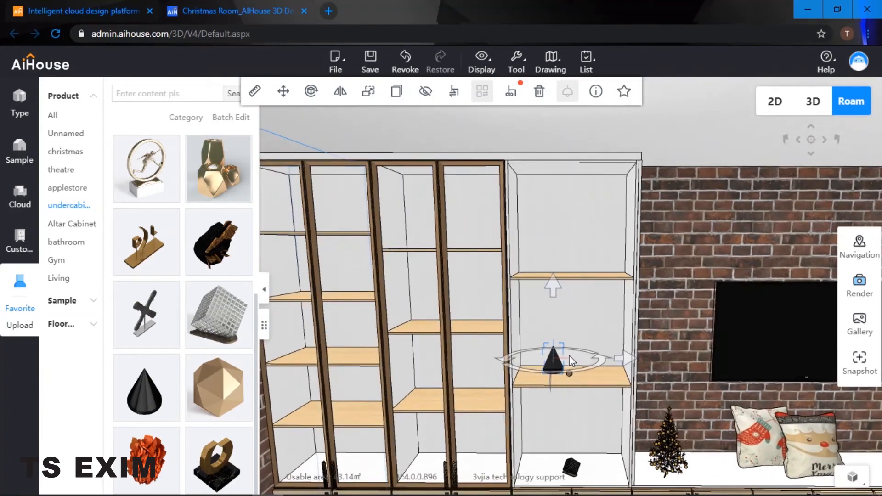
mouse_move(570, 360)
mouse_down()
mouse_move(572, 374)
mouse_move(583, 373)
mouse_up()
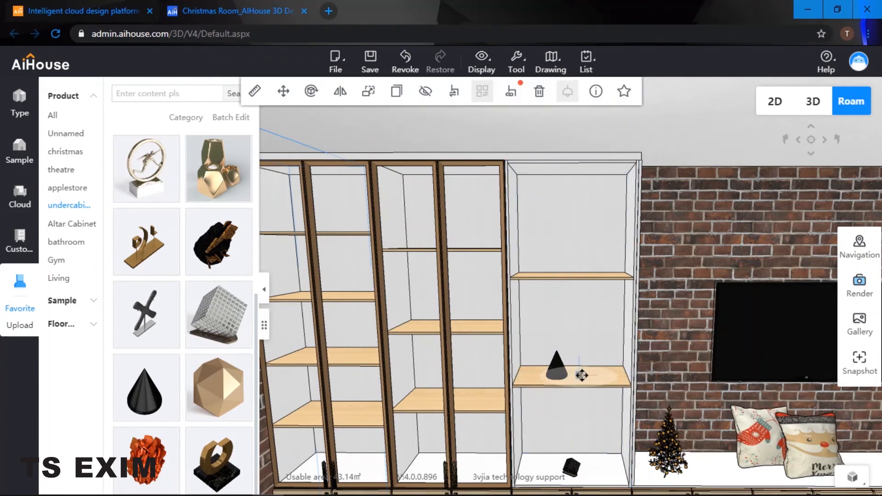
click(562, 368)
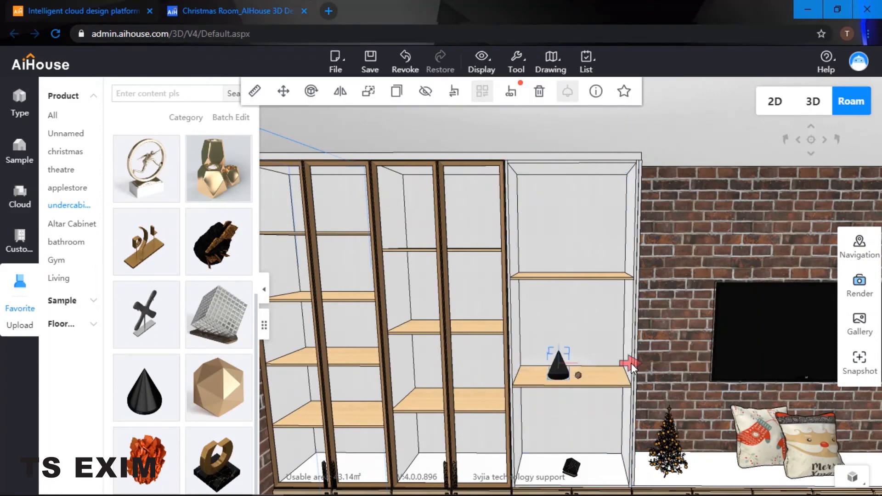
drag(631, 364, 636, 364)
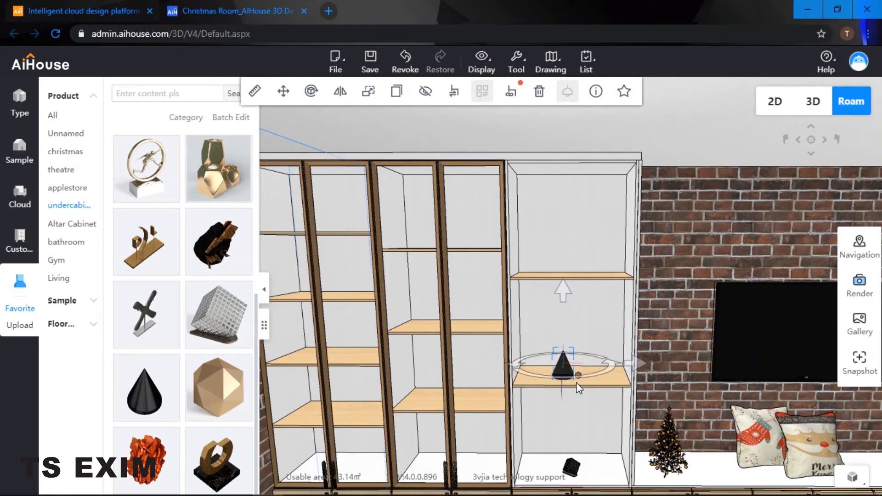
drag(568, 390, 499, 396)
click(557, 335)
Step: Place the red coral ornament on the lowest shelf of the glass-door cabinet beside the open one and shift it towards the centre
scroll(558, 335, down, 3)
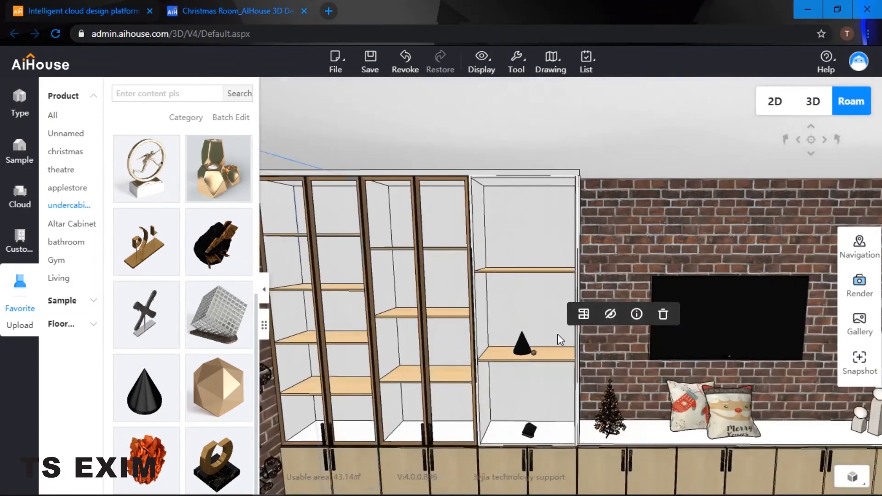
scroll(574, 335, up, 3)
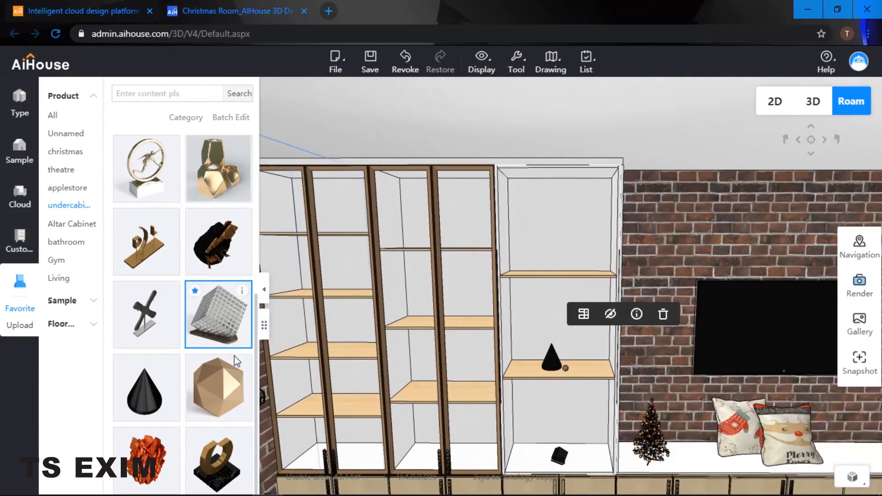
click(146, 458)
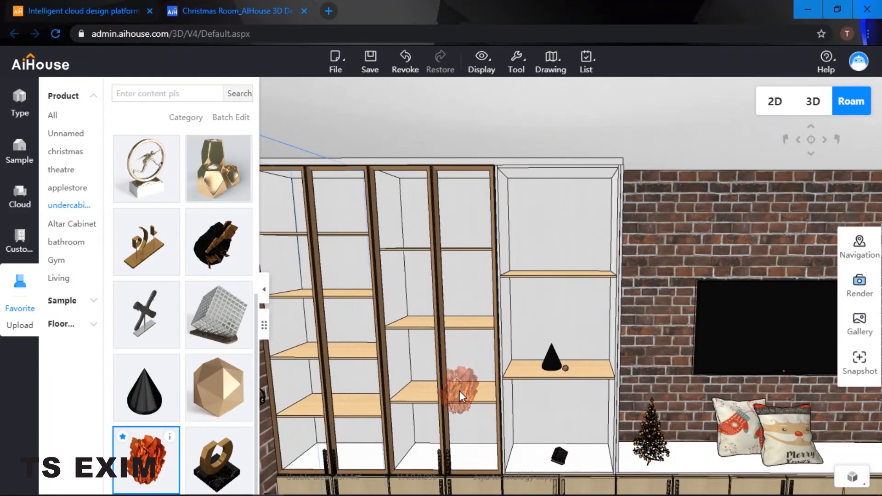
click(454, 393)
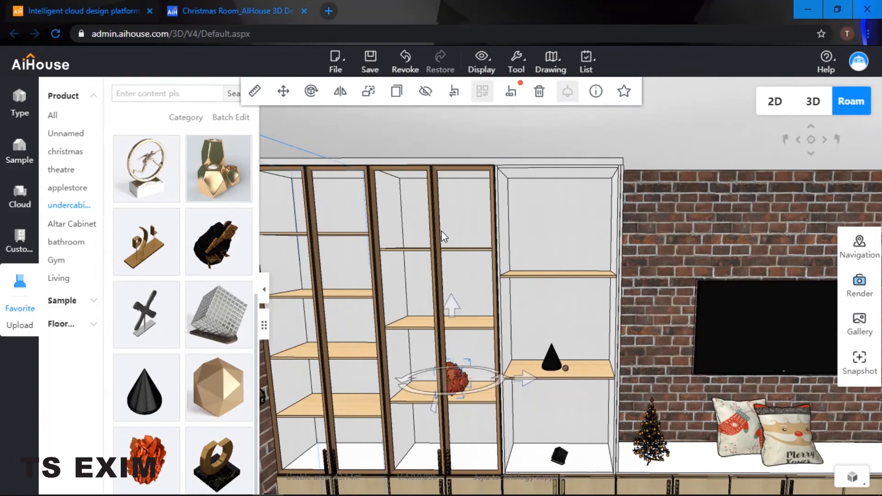
click(437, 172)
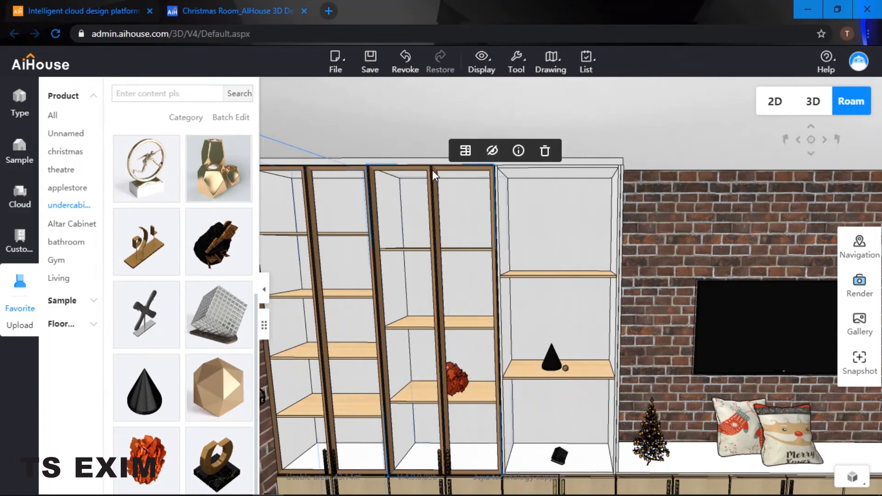
scroll(464, 264, up, 5)
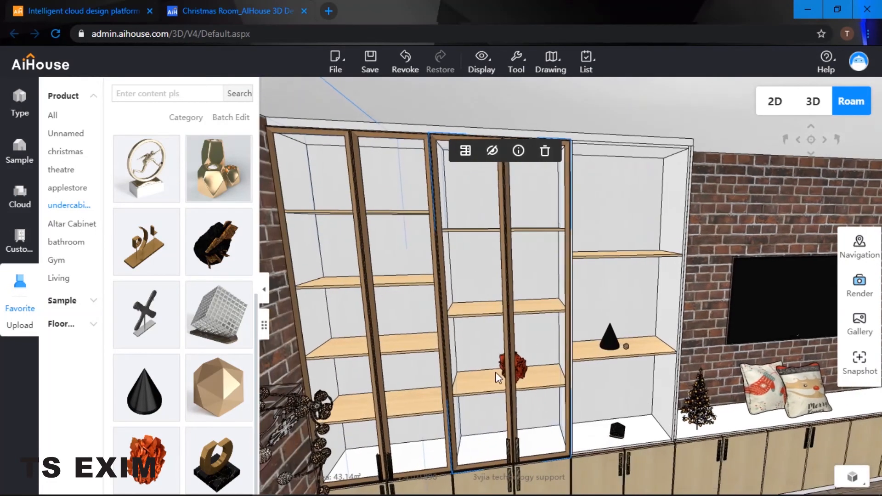
click(506, 366)
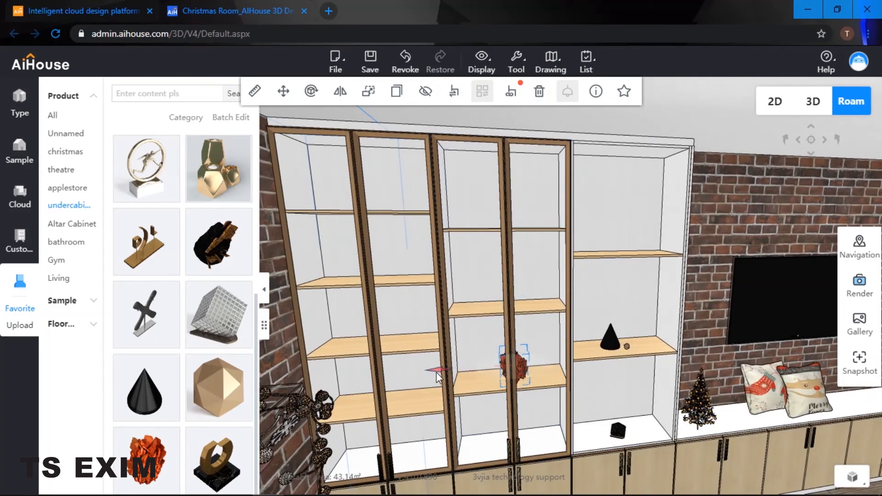
drag(437, 372, 431, 373)
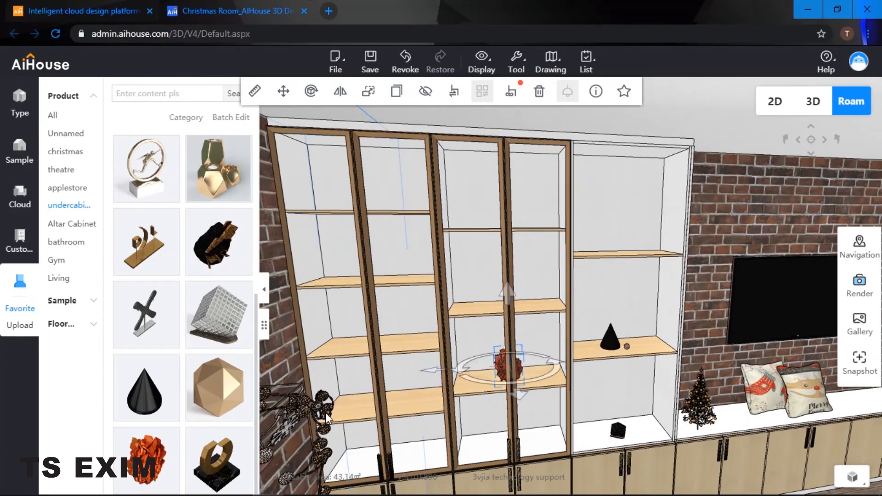
click(225, 467)
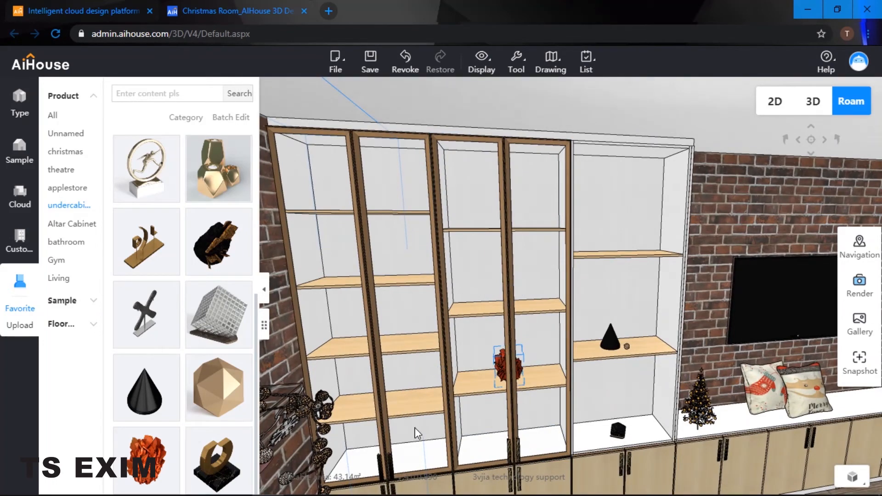
click(224, 459)
click(507, 308)
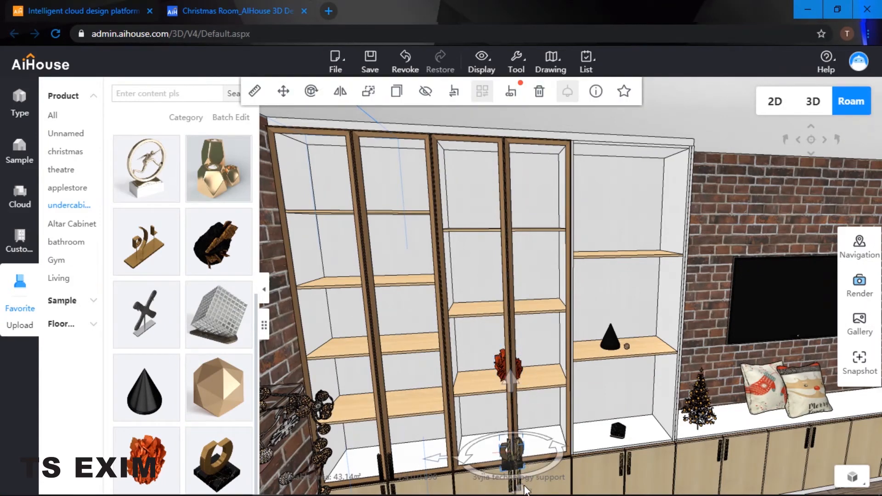
click(507, 410)
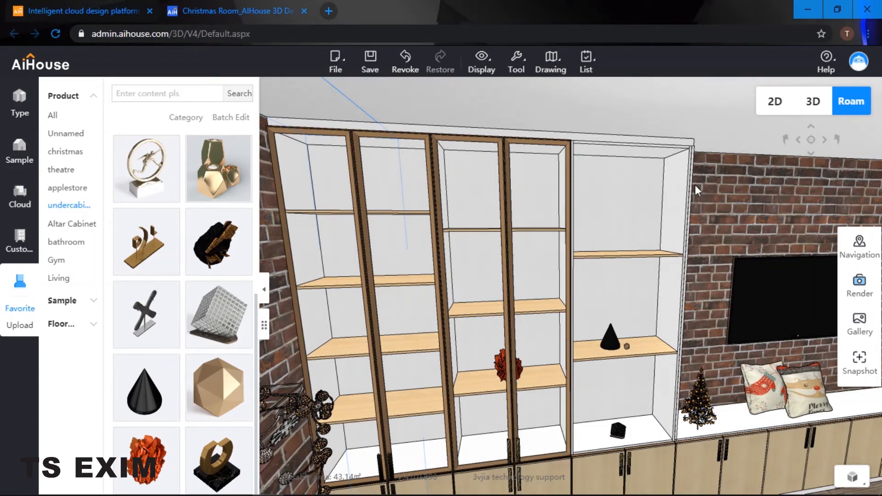
Step: Place the ring sculpture with the black base on the glass-door cabinet's shelf above the red coral and rotate it
drag(724, 199, 717, 230)
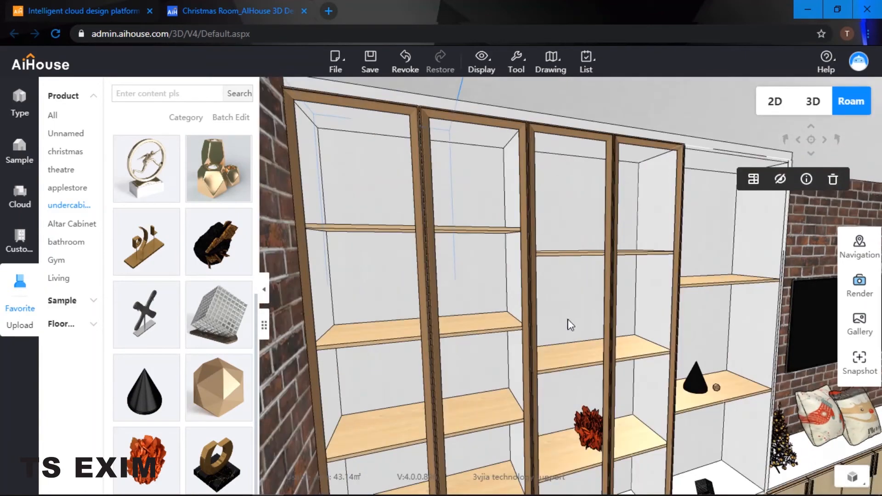
click(218, 460)
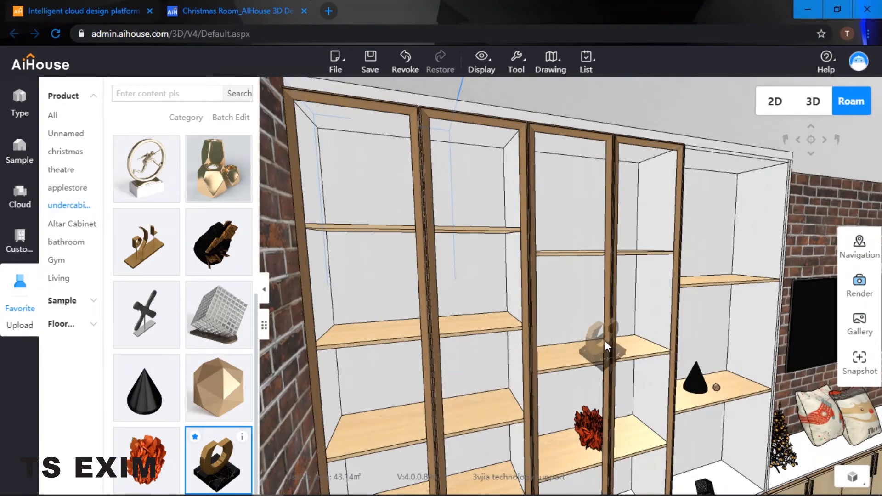
click(594, 349)
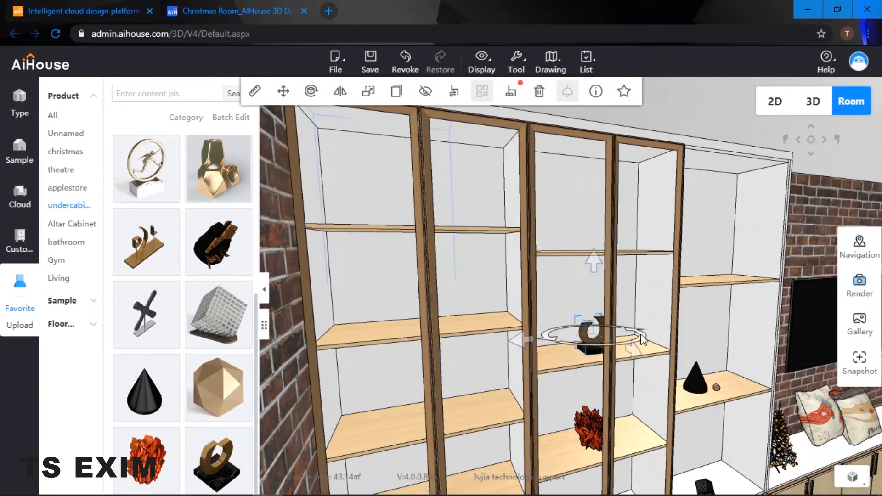
mouse_move(641, 338)
mouse_down()
mouse_move(553, 340)
mouse_move(535, 329)
mouse_up()
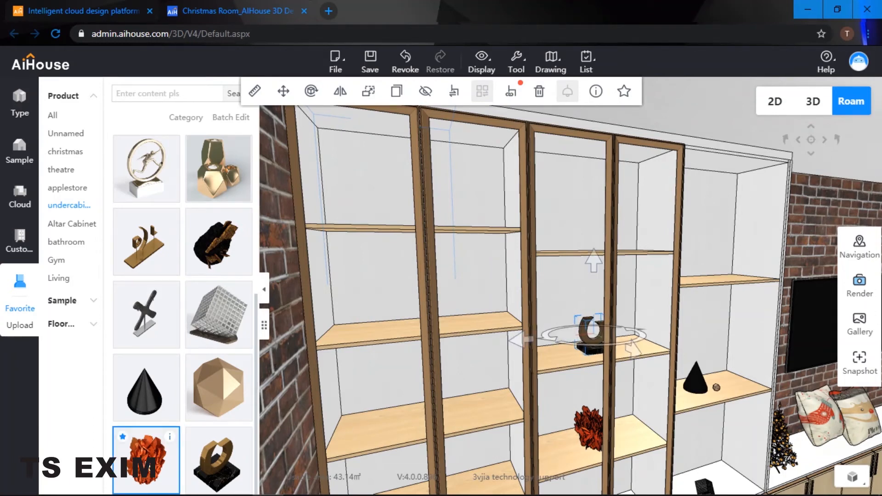
Step: Switch from the favourites to the public material library and open the Ornaments category under Decorative accents
scroll(177, 459, up, 5)
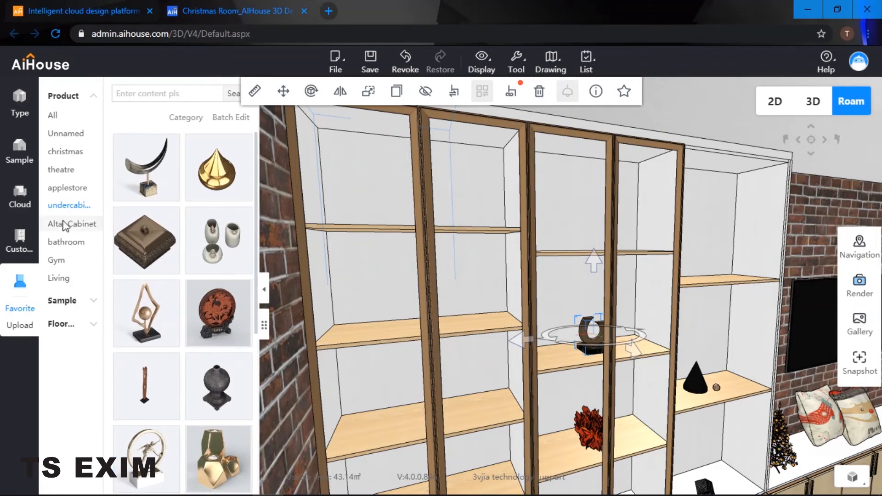
click(20, 198)
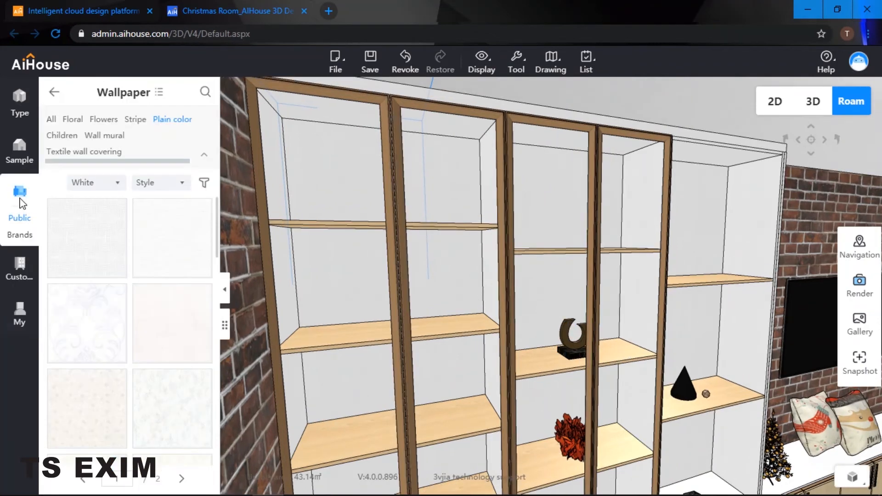
click(54, 93)
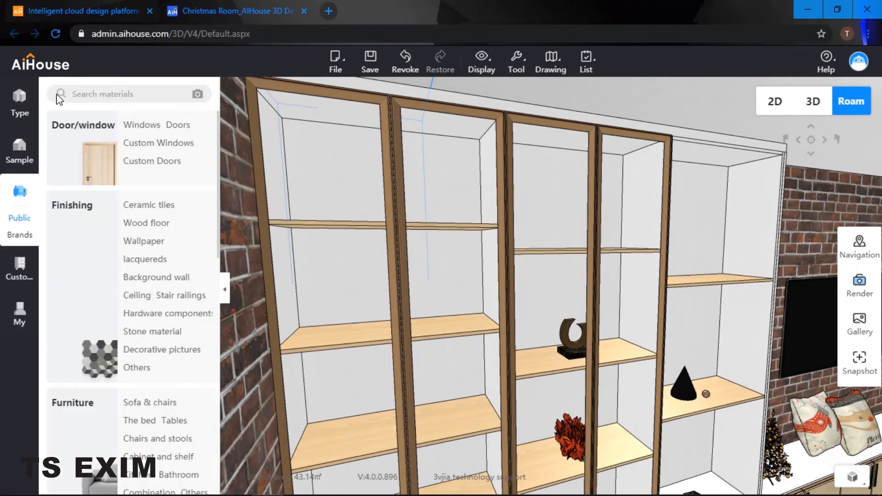
scroll(135, 275, down, 5)
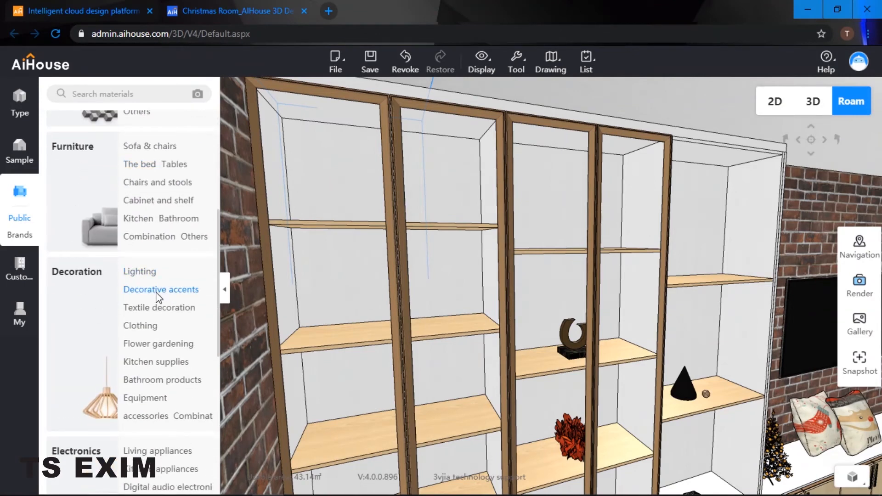
click(156, 293)
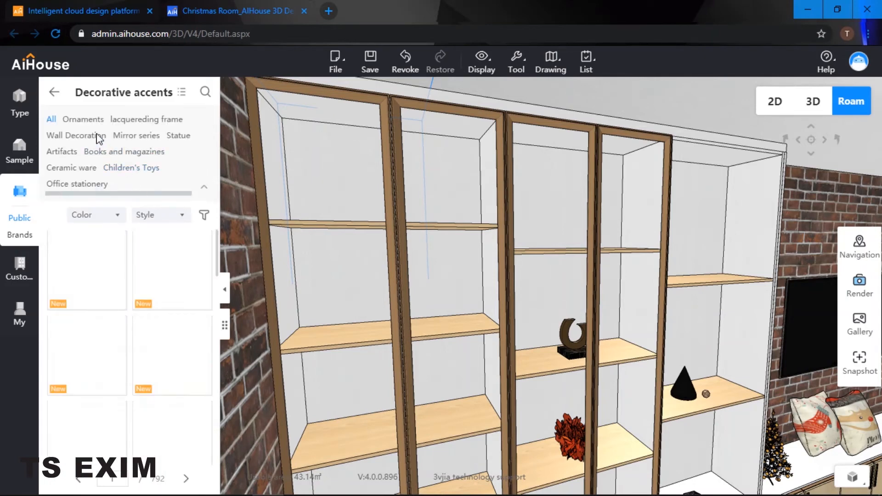
click(83, 120)
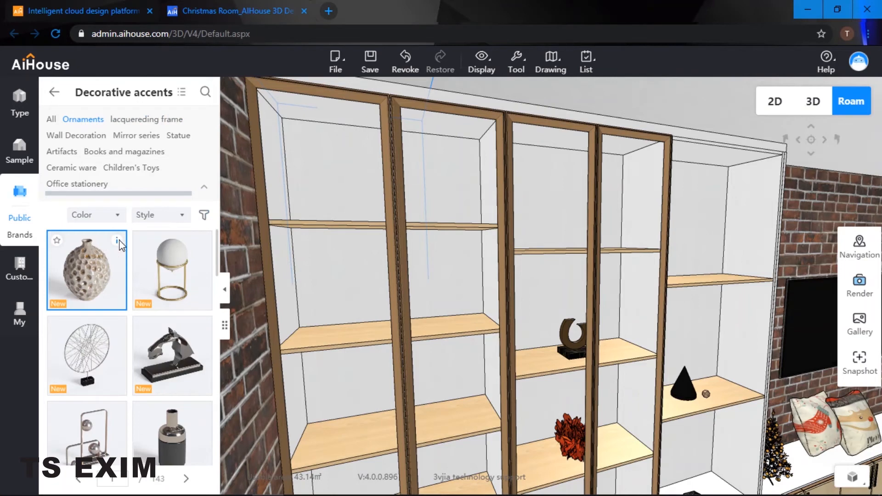
Step: Place the dimpled stone vase on the open cabinet's upper shelf, resize it to about 446 mm tall and centre it
mouse_move(119, 243)
drag(93, 279, 399, 429)
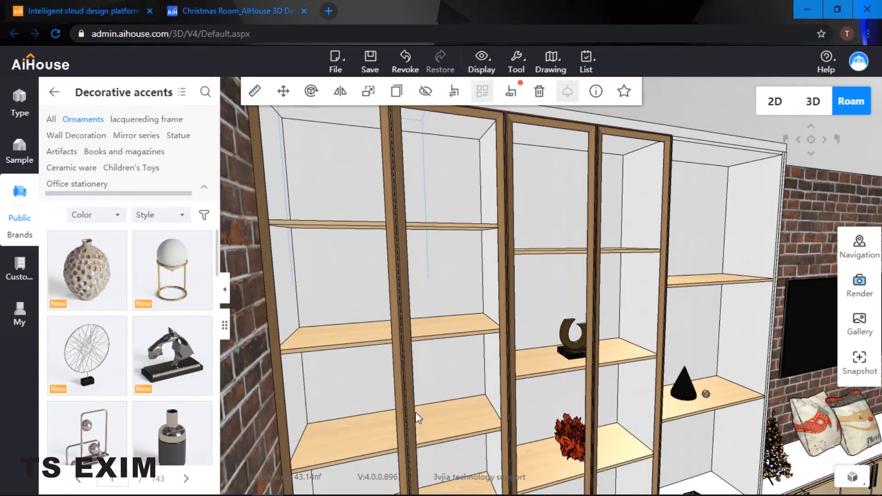
right_drag(443, 310, 421, 343)
key(d)
mouse_move(202, 332)
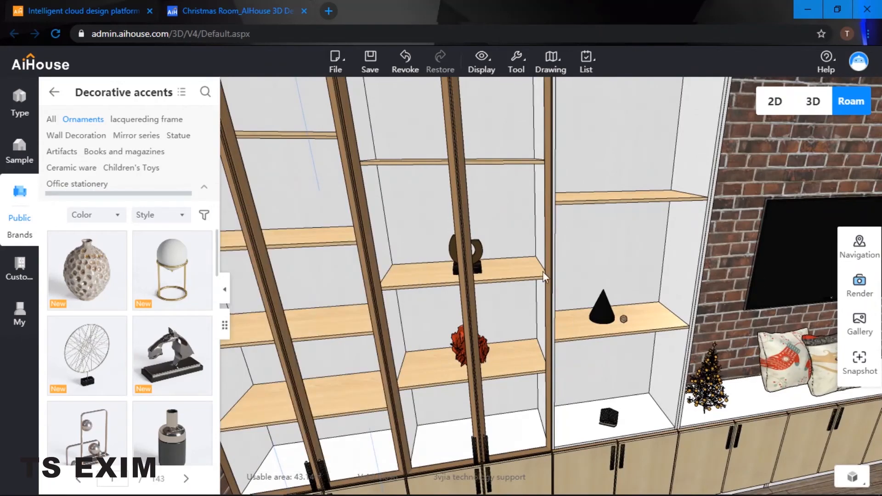
click(99, 277)
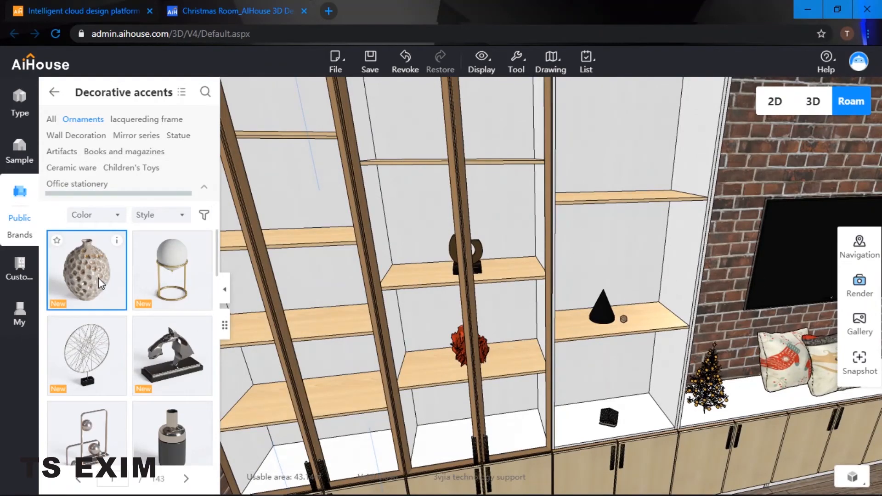
click(619, 195)
drag(664, 198, 681, 161)
drag(761, 131, 656, 201)
drag(607, 291, 715, 275)
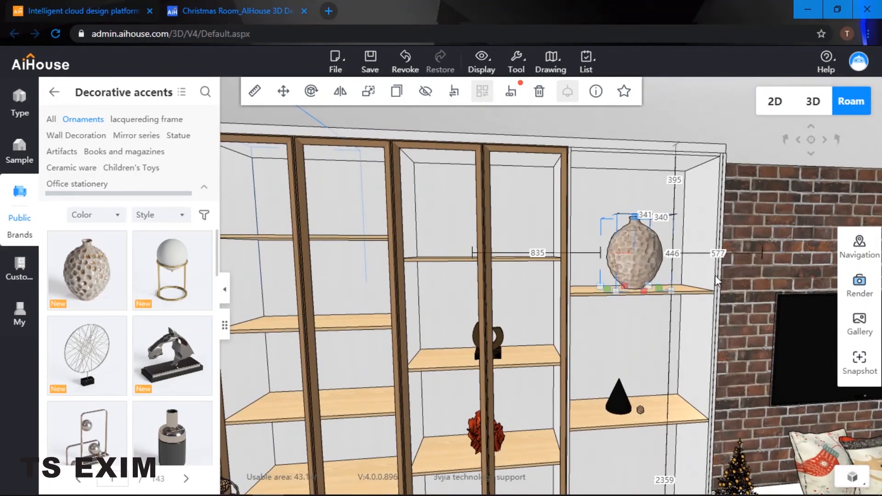
click(744, 233)
key(q)
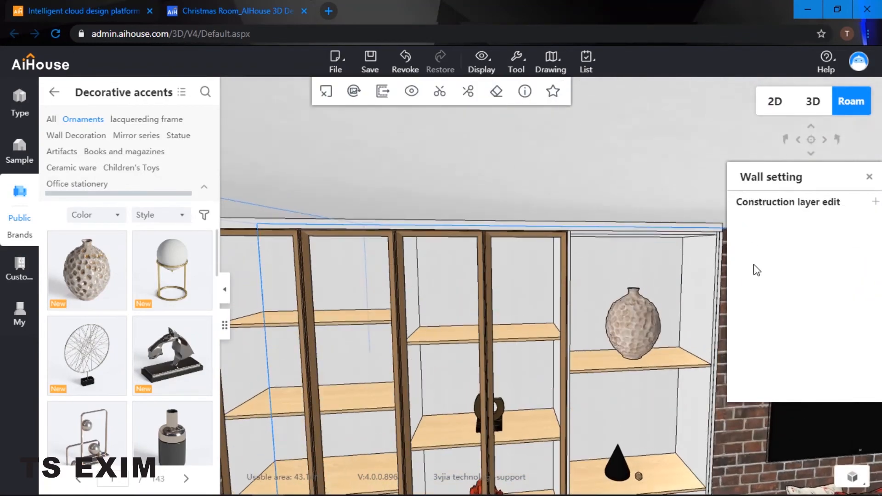
click(870, 178)
key(e)
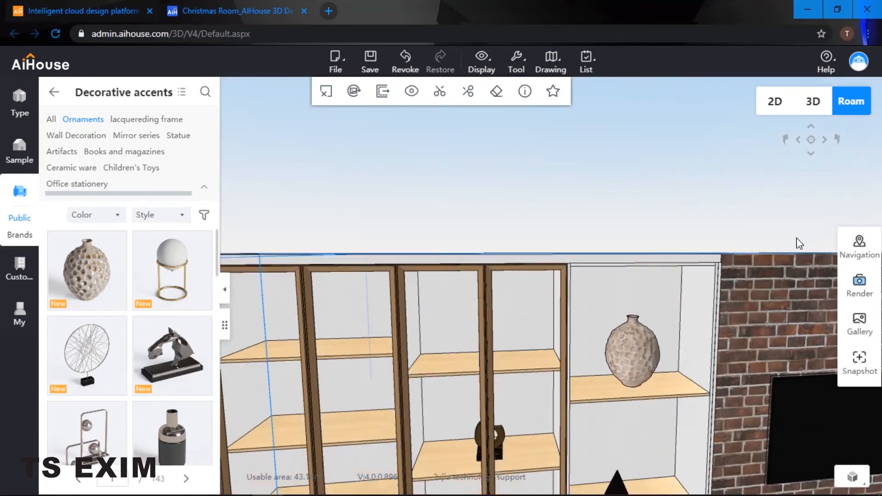
Step: Place the horse-head sculpture in the bottom compartment below the red coral and rotate it to face the opposite way
drag(624, 284, 594, 305)
click(173, 354)
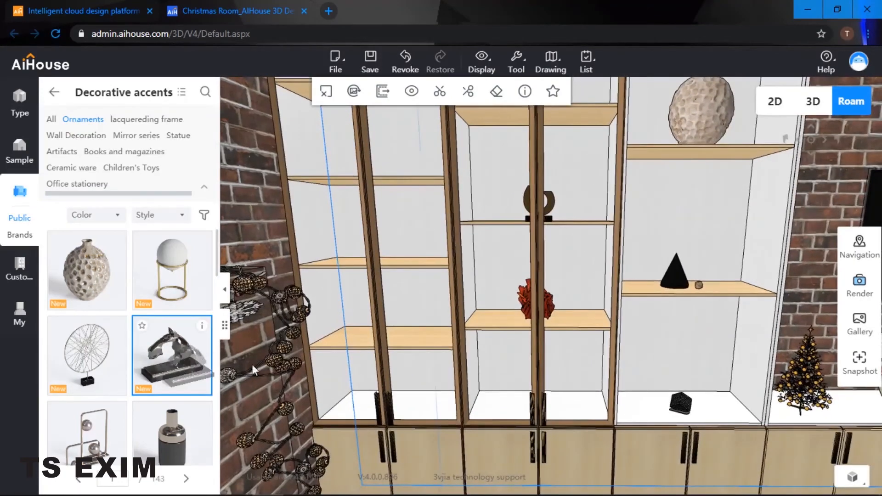
click(522, 407)
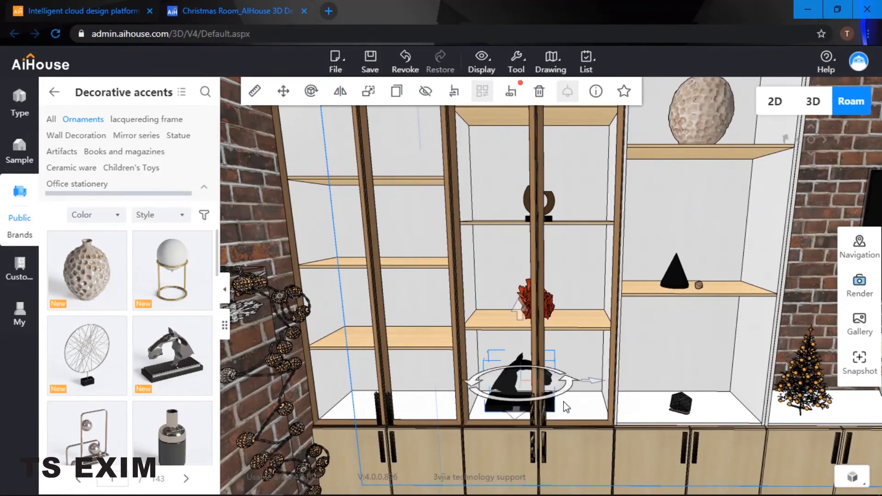
click(601, 380)
key(a)
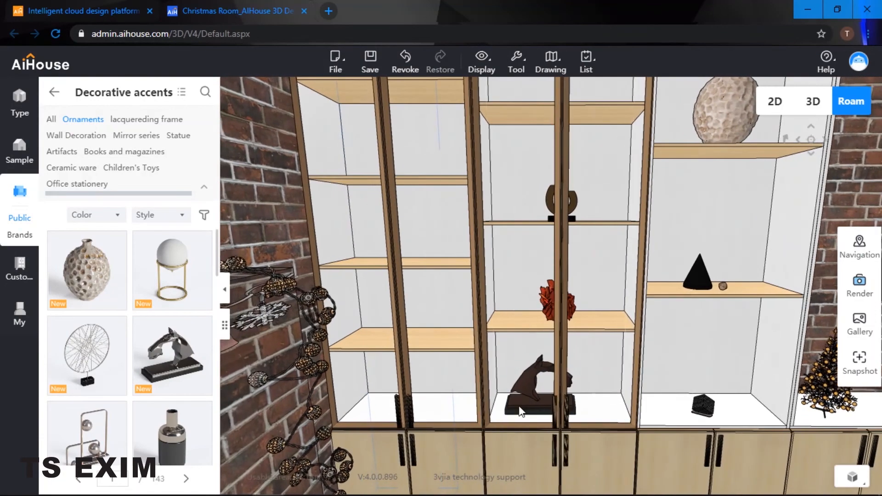
click(517, 385)
mouse_move(494, 390)
mouse_down()
mouse_move(593, 406)
mouse_move(611, 386)
mouse_move(604, 379)
mouse_move(631, 384)
mouse_up()
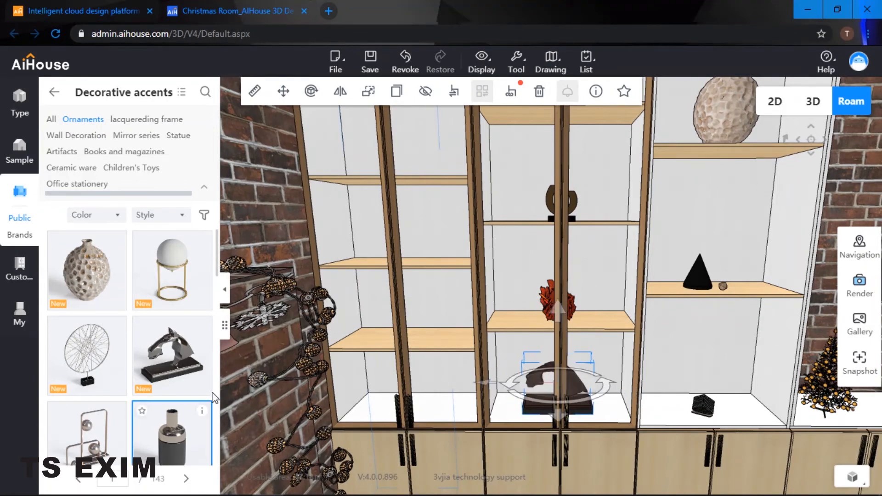
Step: Place the round wire ornament on the lowest shelf of the outer glass-door cabinet and scale it down to fit
click(123, 359)
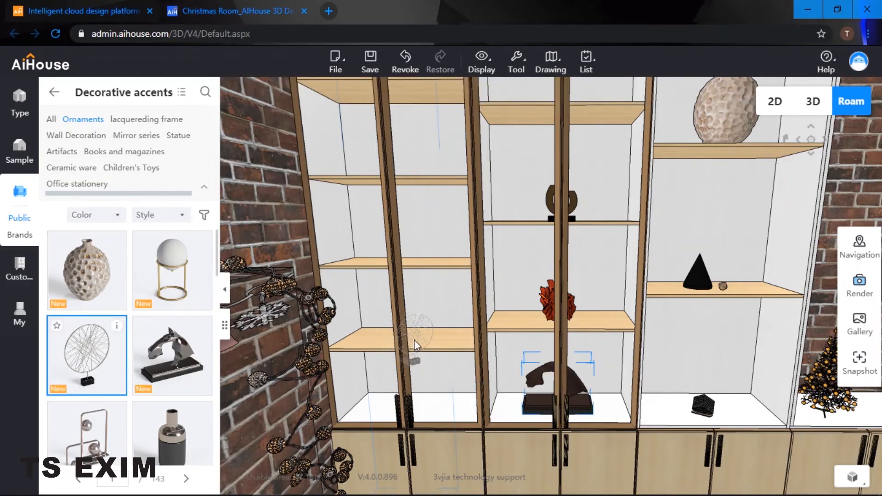
click(413, 345)
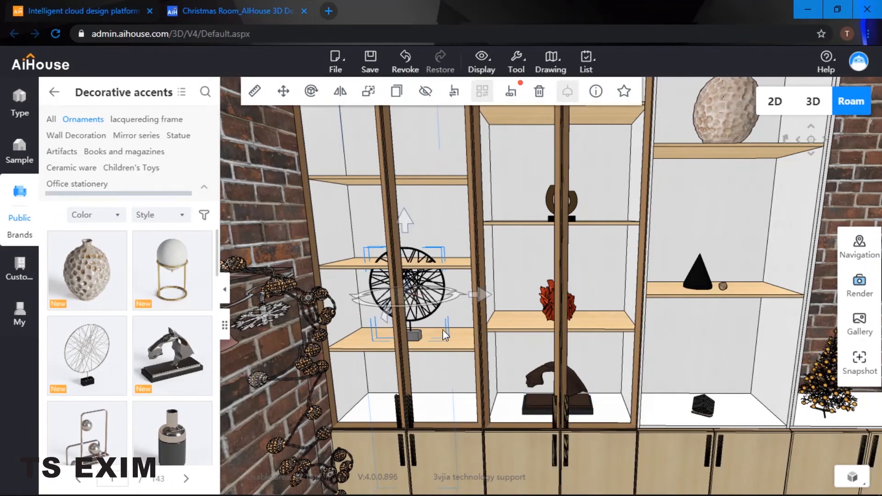
drag(447, 343, 432, 326)
click(406, 305)
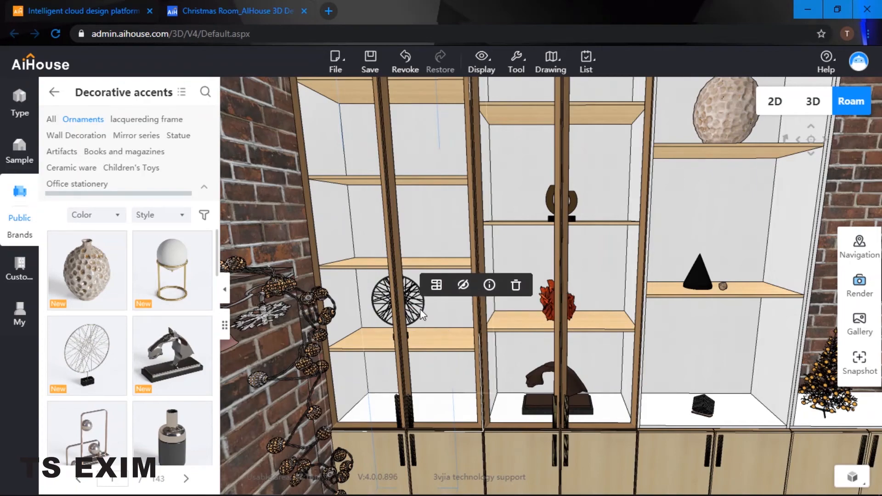
Step: Shift the round wire ornament towards the middle of its shelf in the outer glass-door cabinet
click(420, 316)
click(407, 334)
middle_drag(429, 336, 506, 342)
right_drag(507, 342, 423, 295)
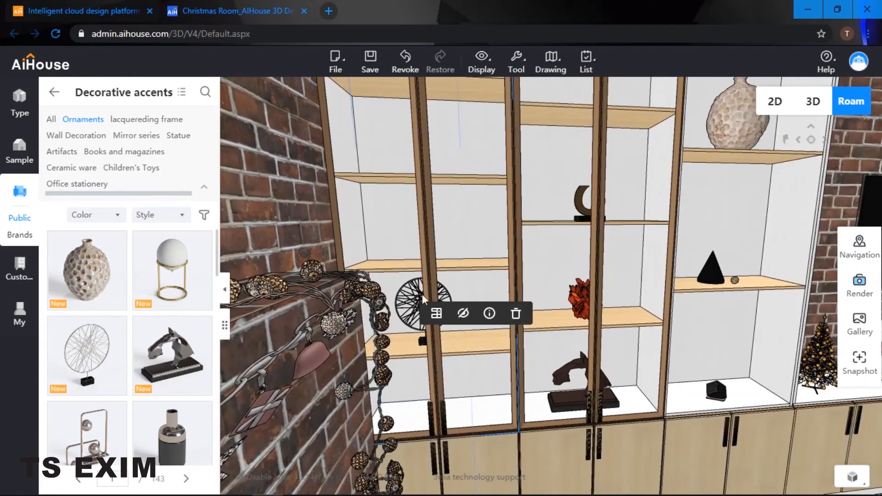
click(421, 340)
drag(500, 310, 500, 313)
Step: Place the dark bottle vase in the outer glass-door cabinet's bottom compartment, scale it down and move it into position near the middle
scroll(198, 386, down, 3)
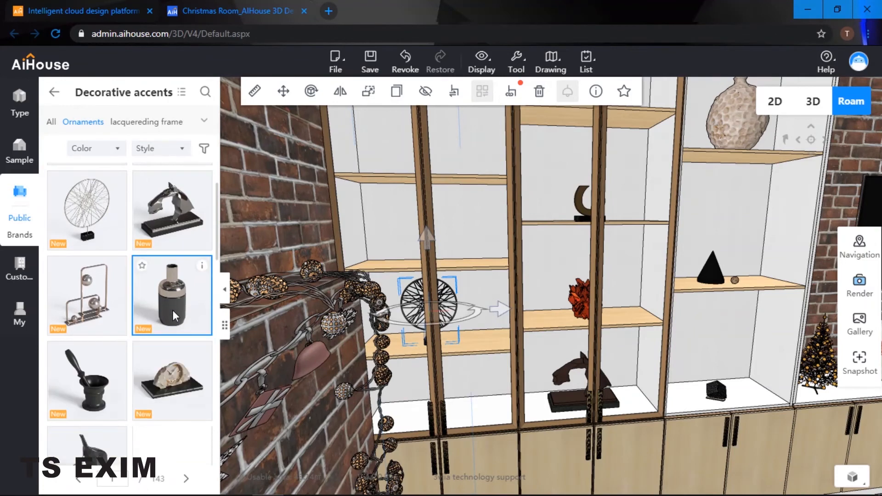
click(172, 294)
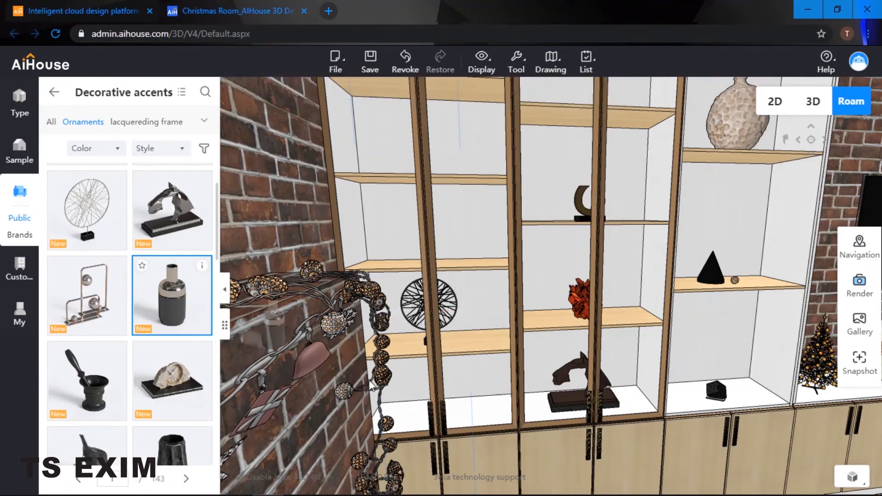
click(460, 418)
click(478, 373)
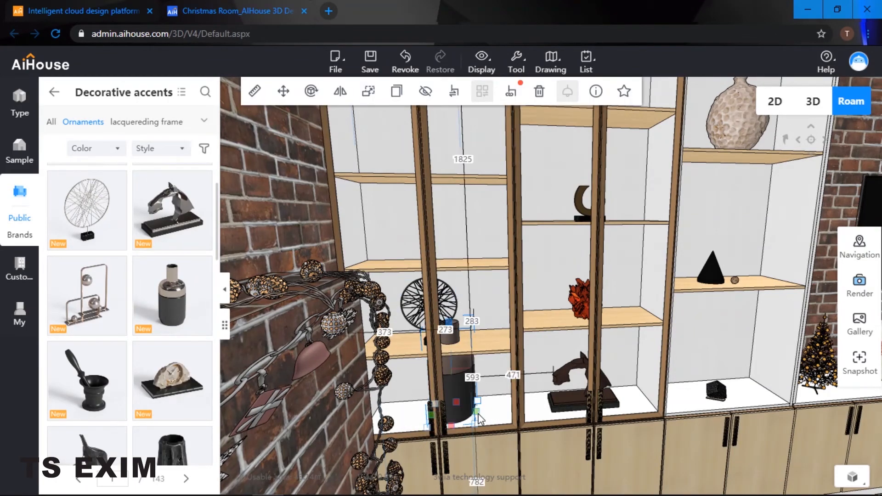
mouse_move(476, 429)
mouse_down()
mouse_move(459, 404)
mouse_move(455, 411)
mouse_move(468, 415)
mouse_up()
click(459, 417)
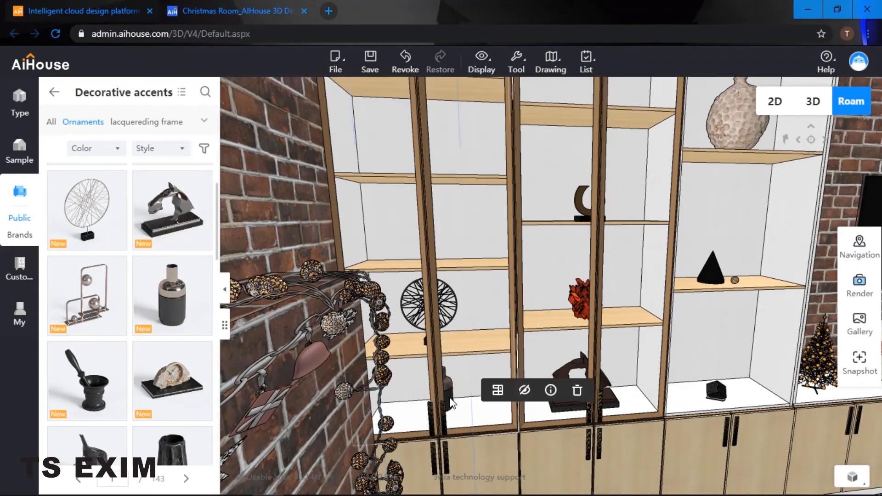
drag(438, 427, 438, 433)
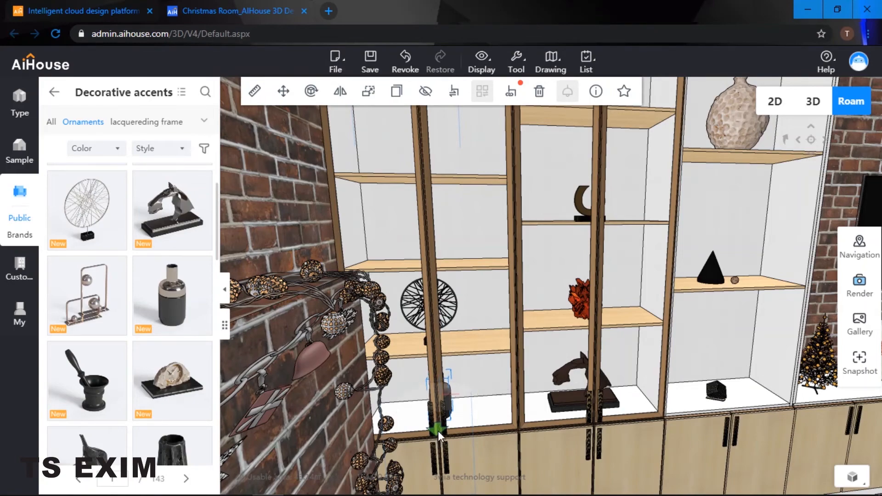
Step: Place the stone ornament with the black slab on the shelf above the wire ornament, scale it to about 379 mm wide and centre it
right_drag(440, 437, 238, 405)
click(171, 381)
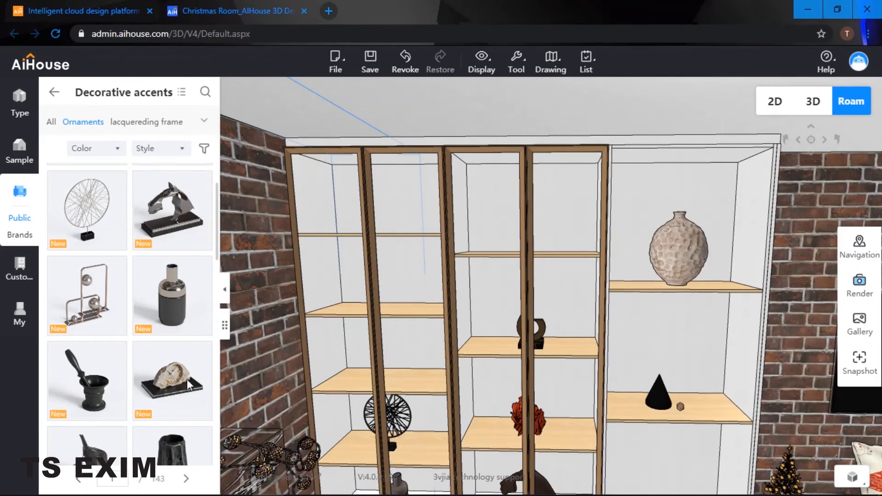
click(406, 386)
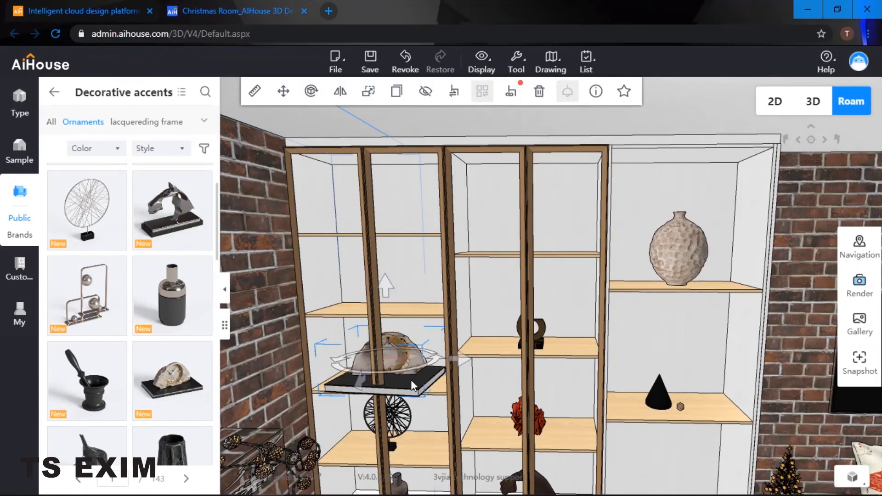
drag(425, 402, 405, 385)
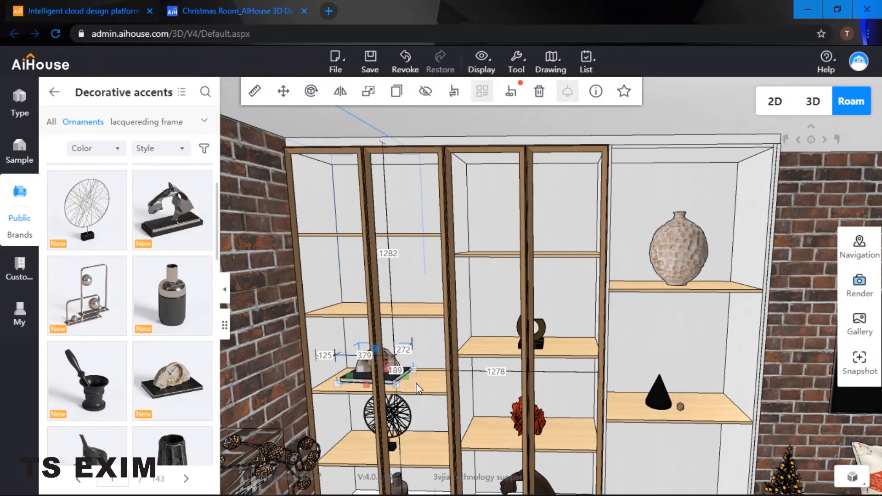
click(420, 382)
click(387, 375)
drag(454, 364, 465, 365)
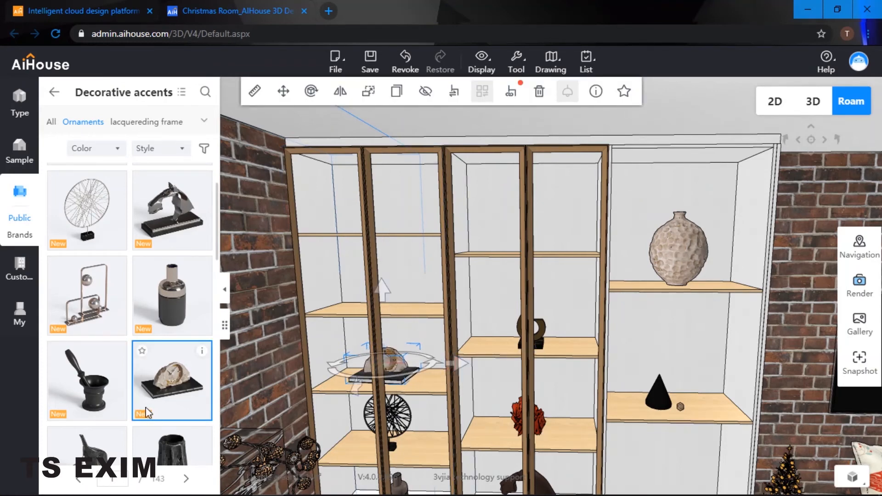
Step: Place the black mortar and pestle on the shelf above the stone ornament and adjust its position near the middle
click(122, 388)
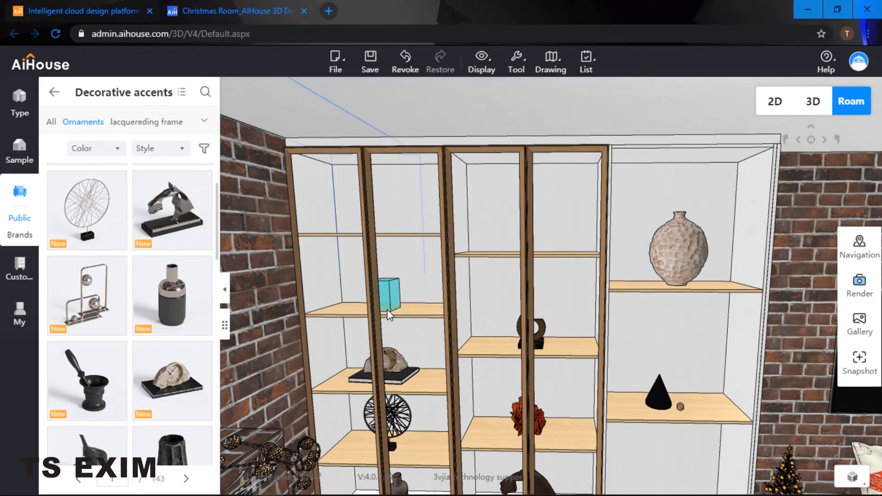
click(387, 315)
drag(458, 304, 441, 317)
scroll(179, 406, down, 2)
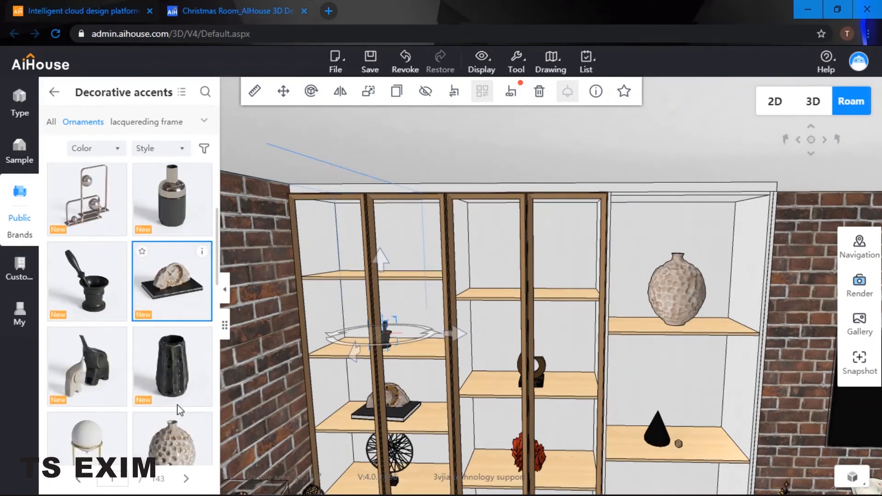
Step: Place the elephant pair ornament on the top shelf of the inner glass-door cabinet and scale it down
click(90, 378)
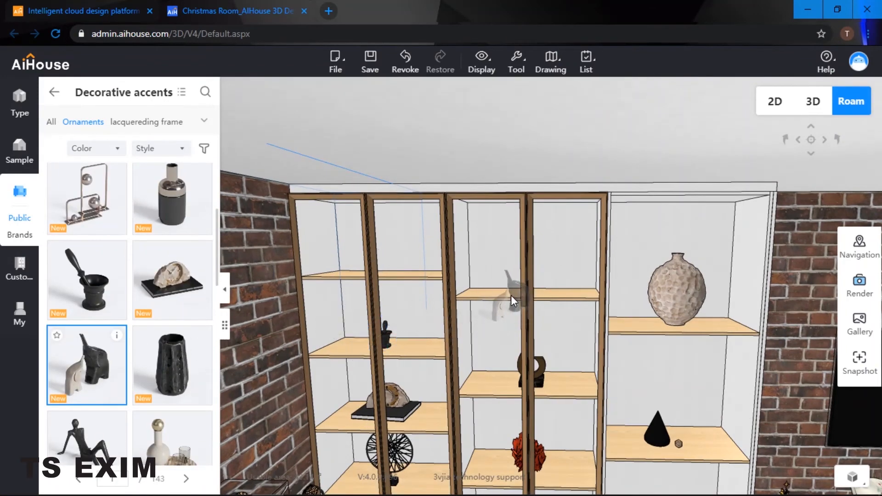
click(511, 293)
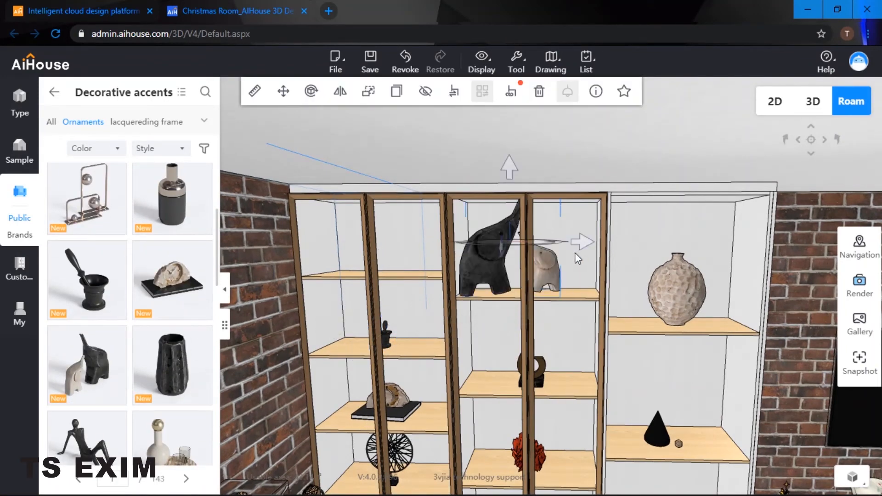
key(space)
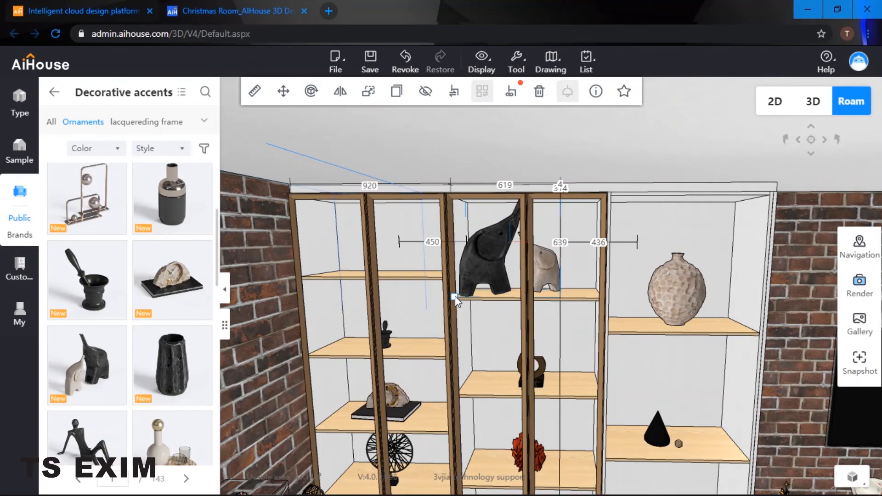
drag(455, 296, 568, 277)
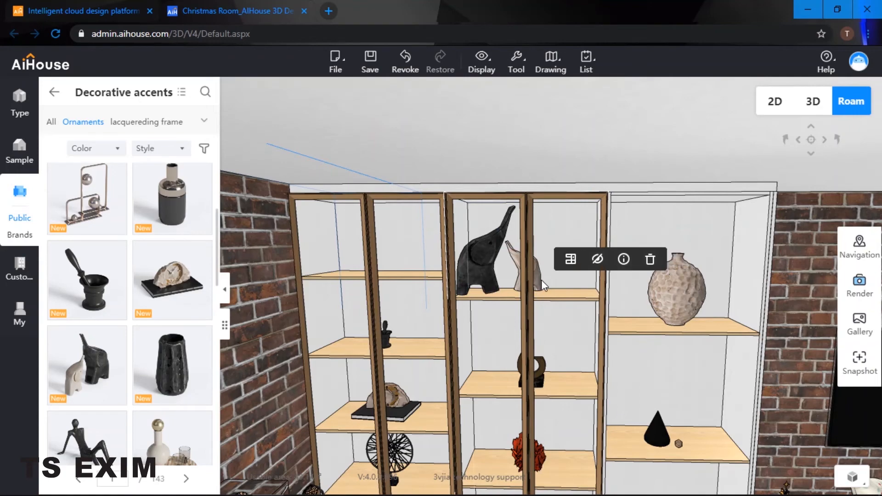
Step: Shrink the elephant pair further so it fits the compartment and shift it to the middle of its shelf
click(537, 287)
scroll(538, 288, up, 3)
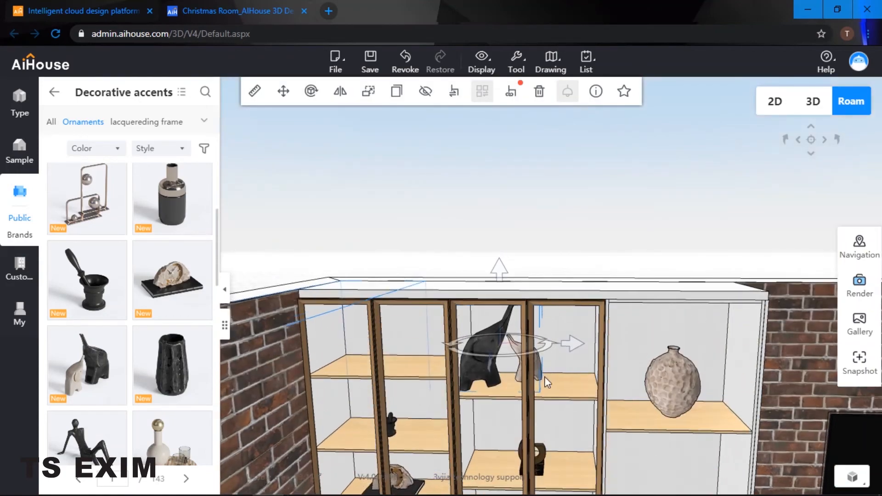
mouse_move(546, 381)
mouse_down()
mouse_move(545, 396)
mouse_move(533, 385)
mouse_up()
click(563, 354)
click(482, 355)
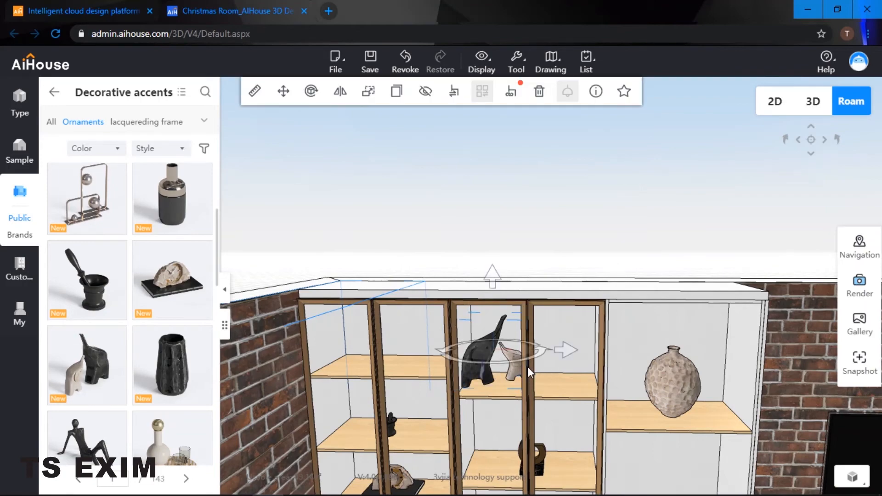
drag(574, 358, 588, 361)
drag(598, 357, 127, 234)
Step: Place the metal frame ornament with spheres on the outer glass-door cabinet's top shelf, adjust its position and rotate it to face the opposite way
scroll(591, 350, down, 2)
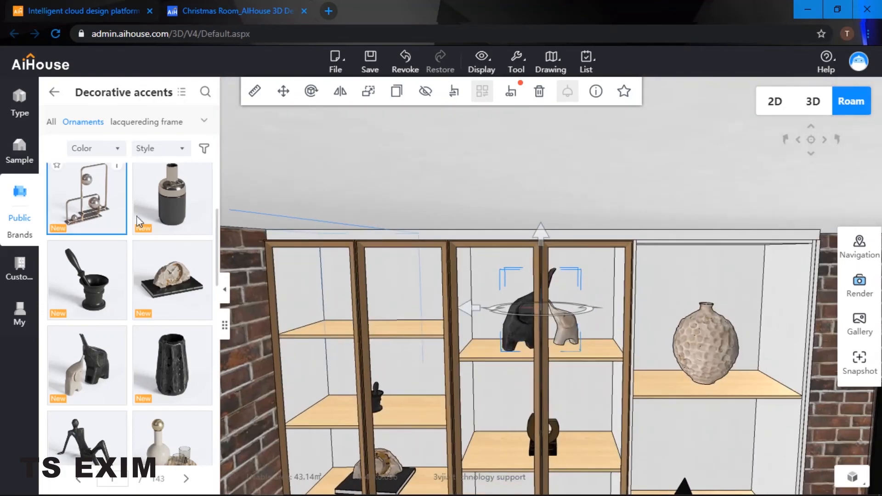
click(373, 321)
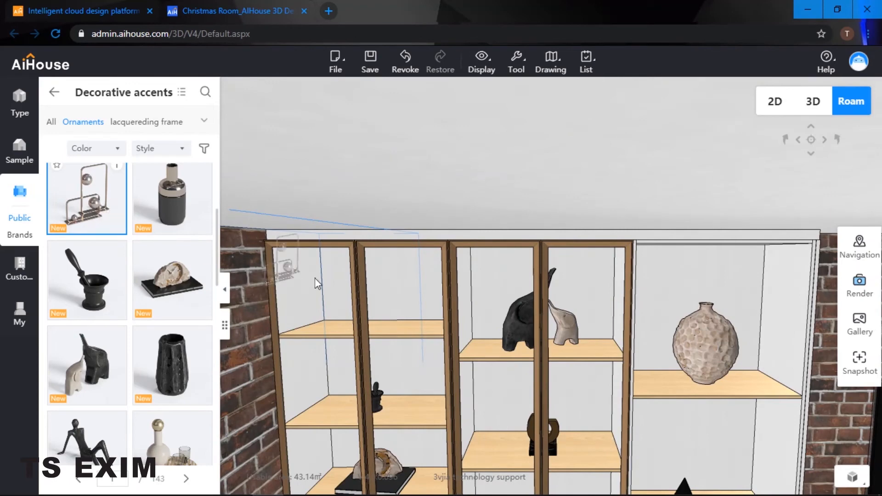
click(380, 327)
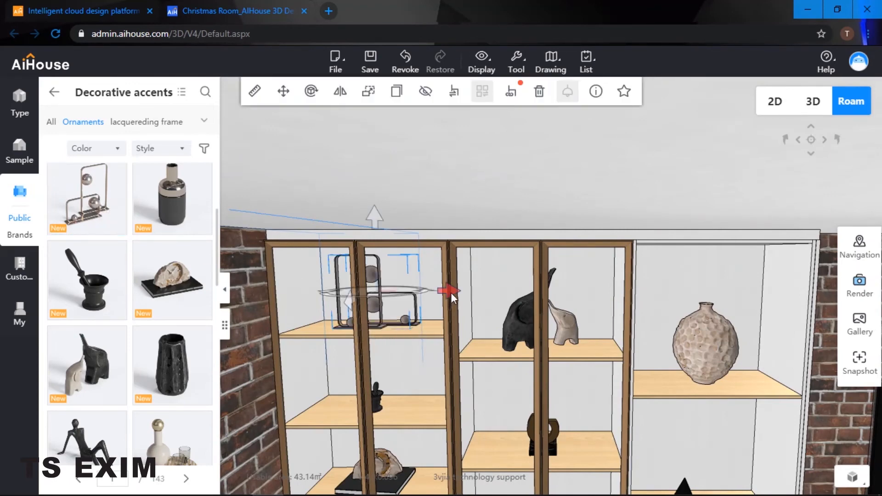
drag(450, 293, 449, 293)
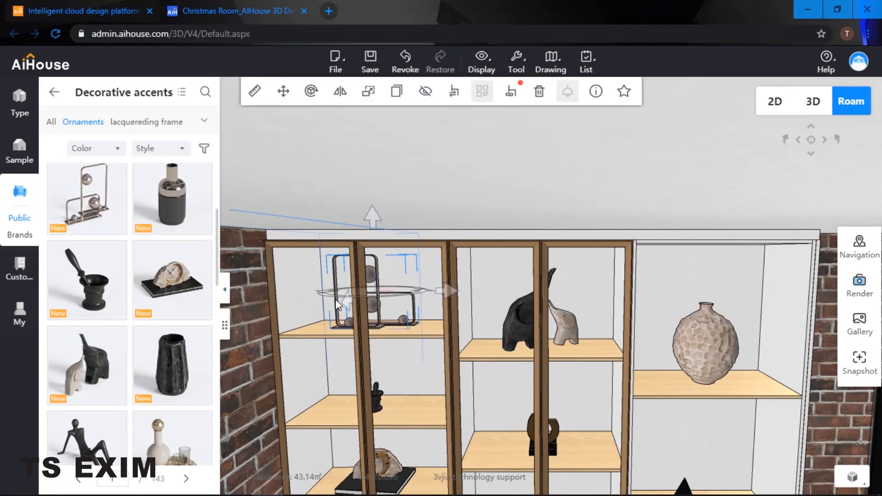
drag(323, 295, 447, 279)
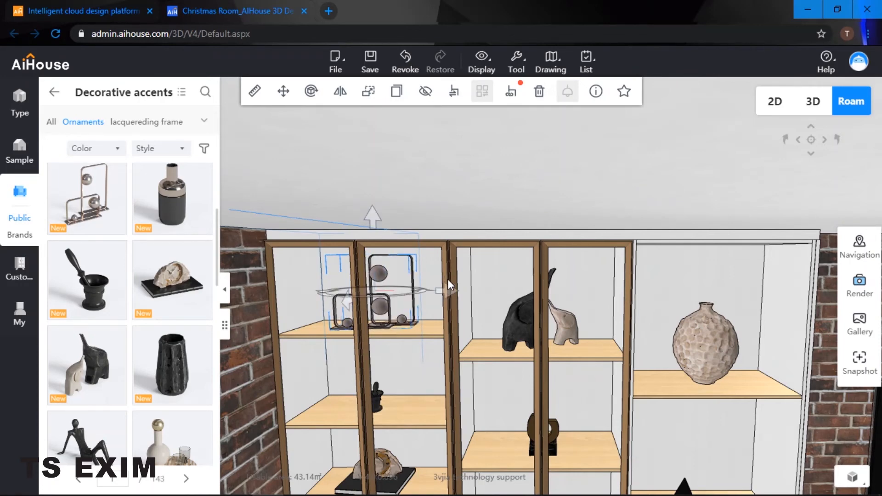
click(459, 191)
Step: Open the open-shelf cabinet next to the glass-door cabinets for editing in the custom system cabinet design
scroll(560, 212, down, 3)
scroll(559, 213, down, 3)
drag(560, 212, 597, 244)
scroll(636, 221, up, 3)
scroll(696, 219, down, 3)
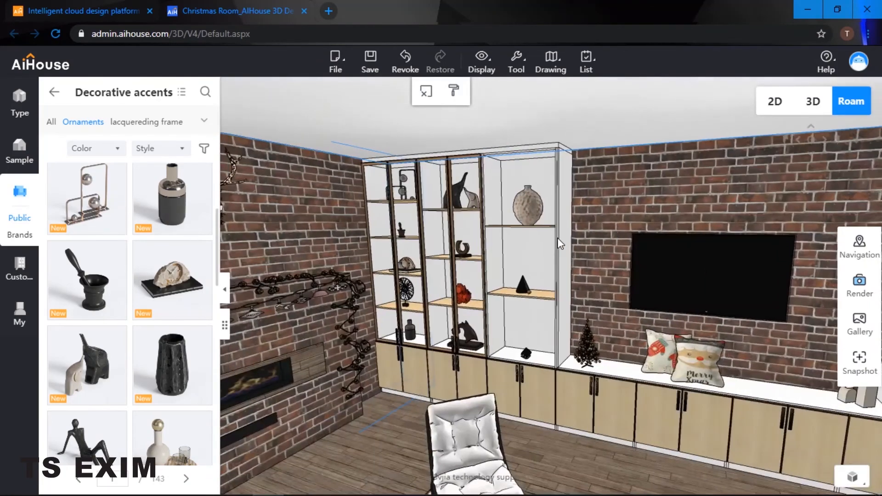
scroll(573, 260, up, 5)
scroll(522, 326, up, 3)
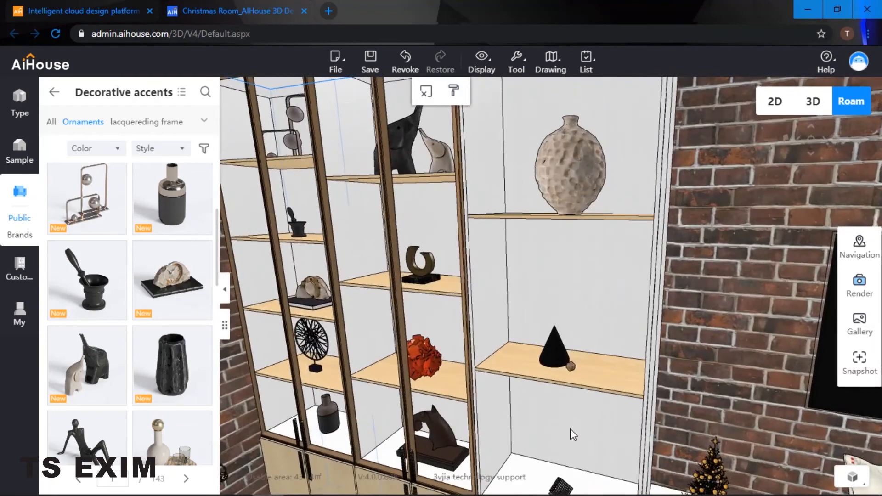
click(522, 287)
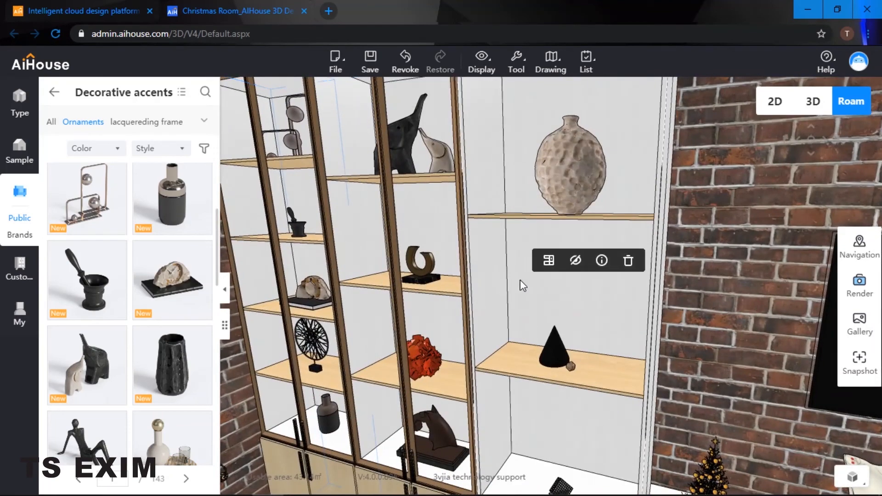
click(549, 260)
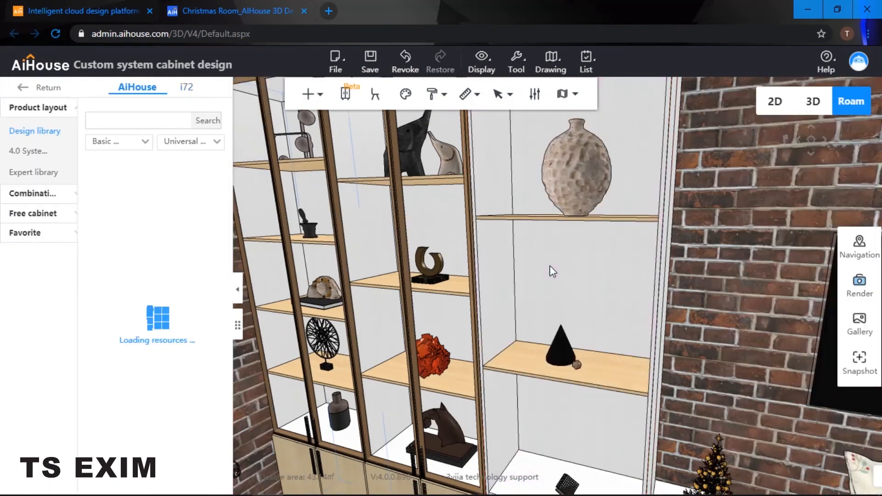
right_click(553, 271)
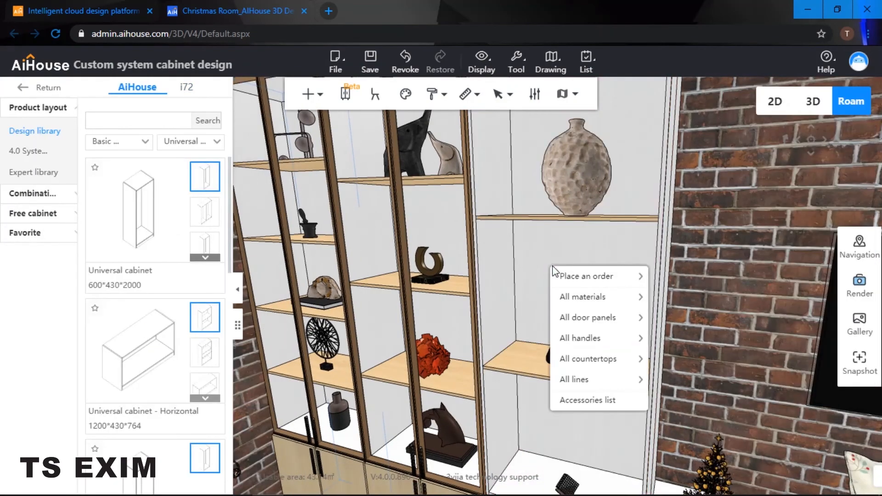
click(570, 251)
right_click(531, 255)
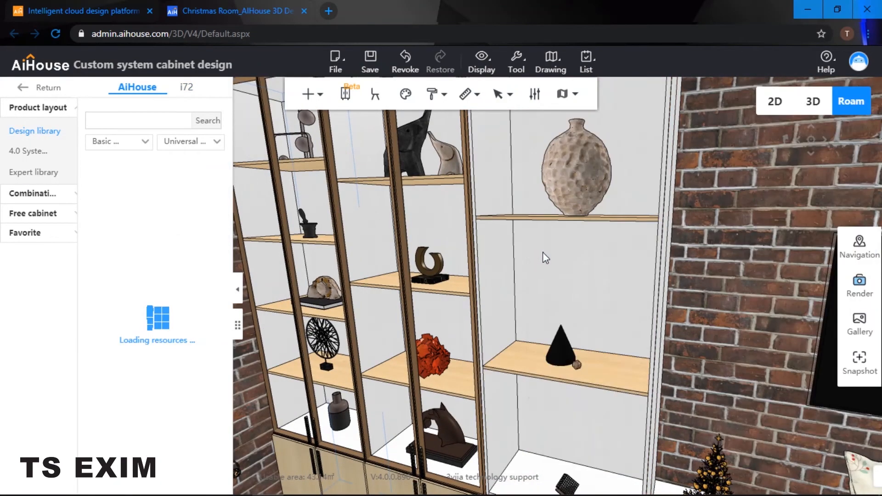
mouse_move(566, 267)
mouse_move(600, 352)
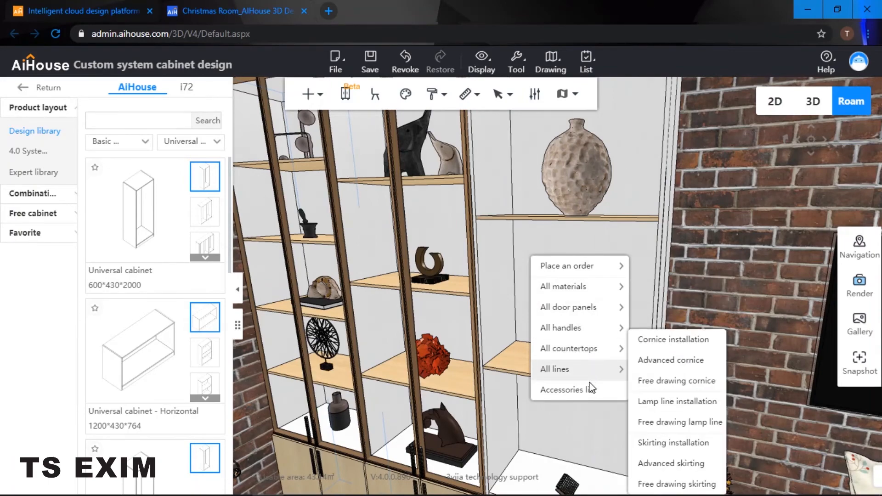
mouse_move(552, 286)
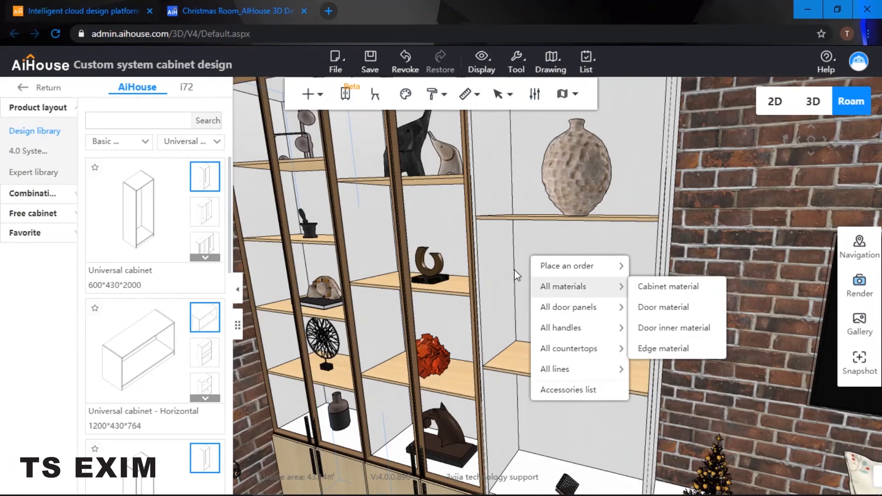
Step: Enter board selection mode, select the open cabinet's left side panel and pick up its white material with the Material painter
click(489, 261)
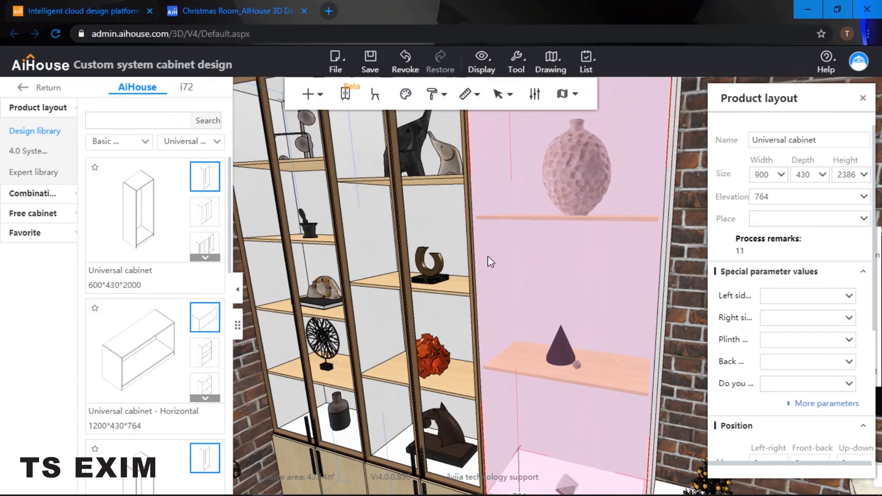
key(b)
click(493, 252)
right_click(494, 253)
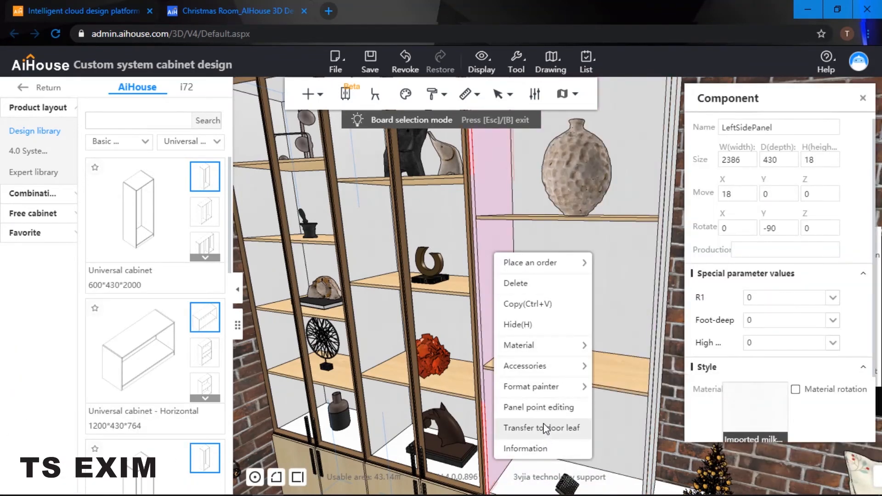
mouse_move(564, 349)
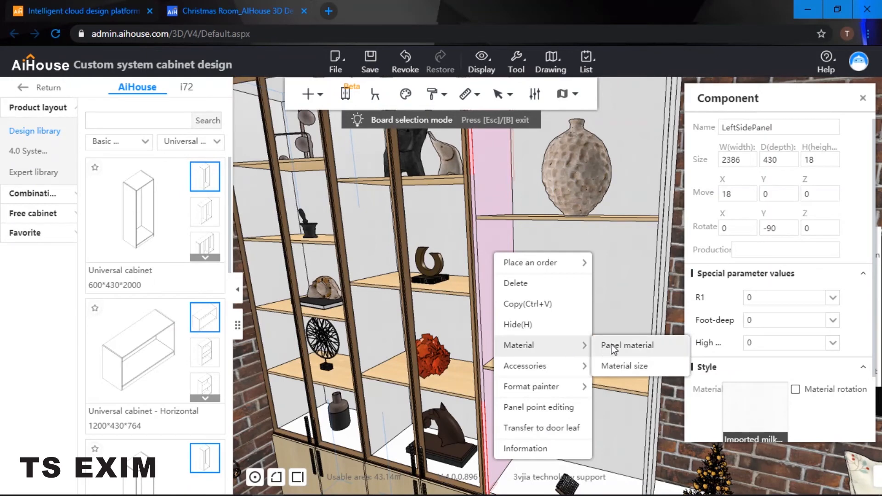
mouse_move(560, 387)
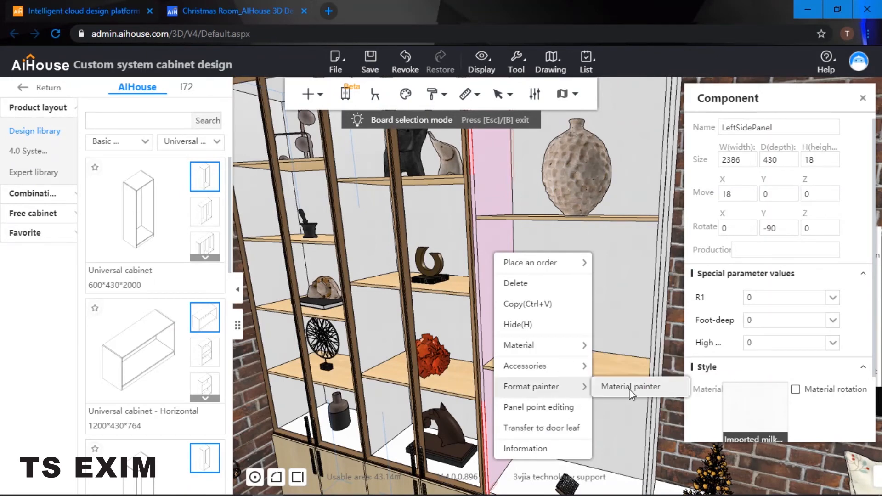
click(633, 387)
Step: Paint the picked white material onto the two wooden shelves of the open cabinet
click(624, 379)
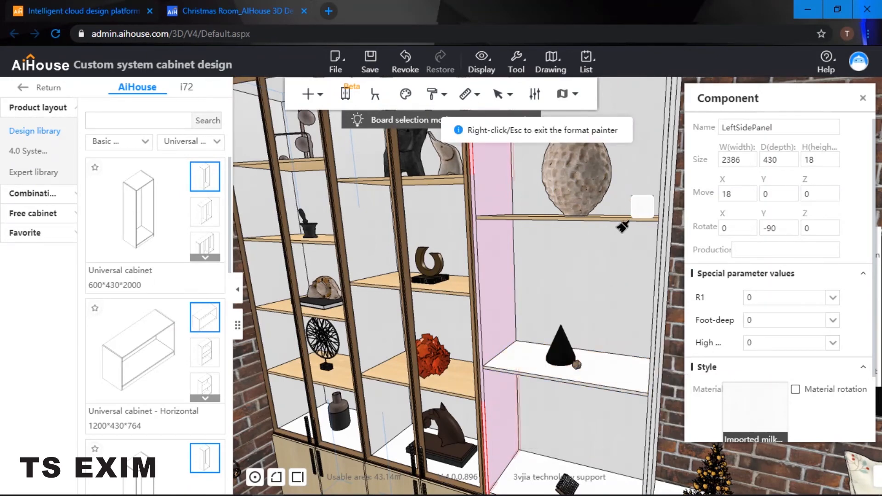
middle_drag(621, 226, 621, 272)
click(625, 340)
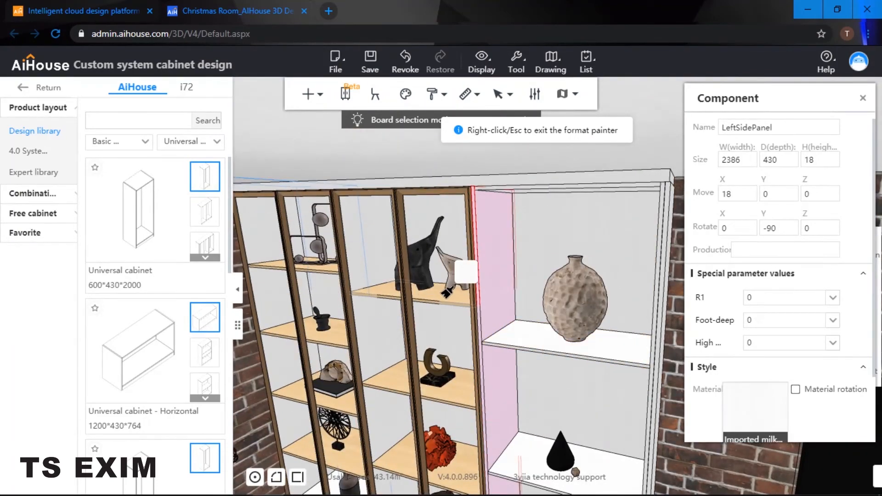
Step: Apply the same white panel material to the wooden shelves inside the inner and outer glass-door cabinets
click(448, 294)
click(466, 386)
middle_drag(465, 386, 468, 262)
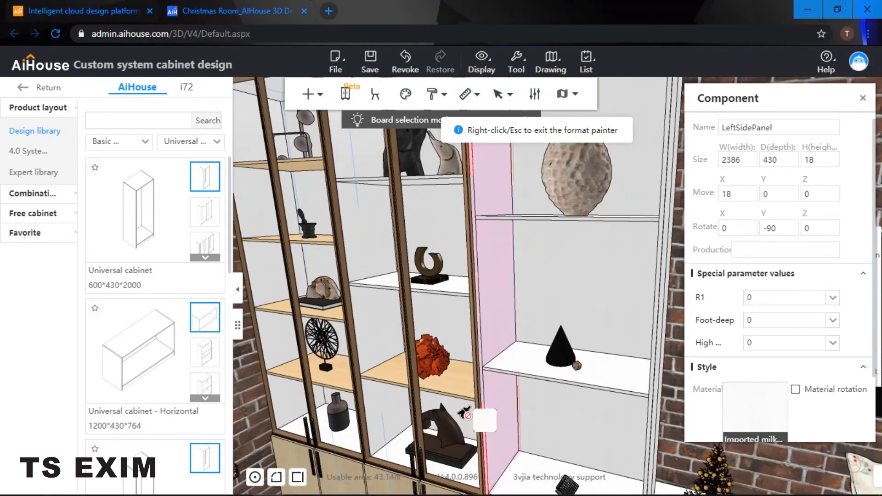
click(344, 377)
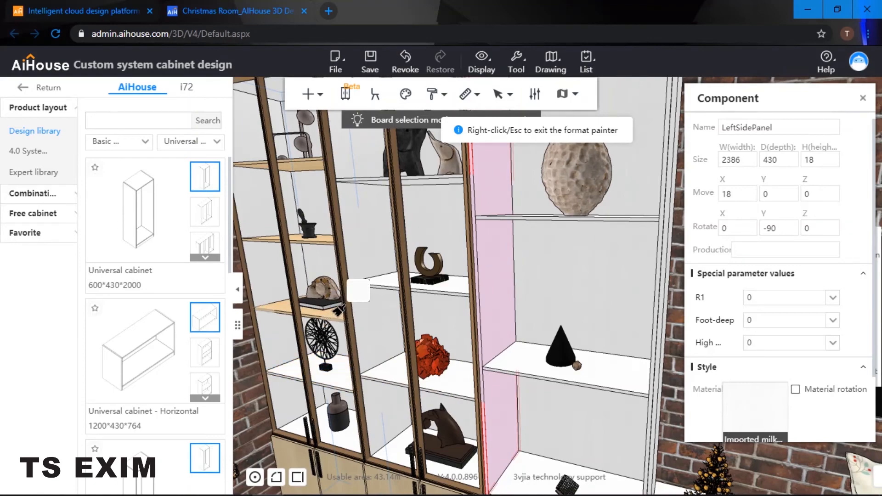
middle_drag(334, 303, 329, 328)
click(341, 356)
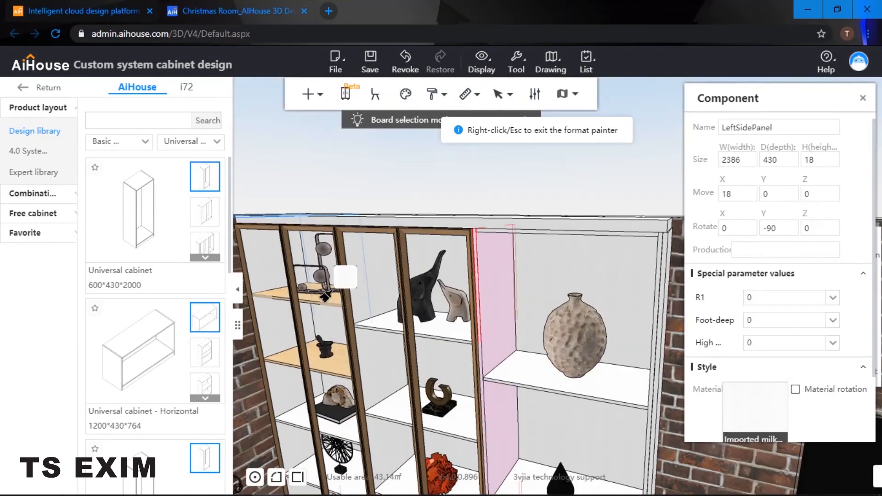
Step: Paint the white material onto the shelves of the wide and middle open cabinets on the window side of the TV
mouse_move(337, 297)
middle_down()
mouse_move(518, 311)
mouse_move(430, 334)
middle_up()
click(434, 342)
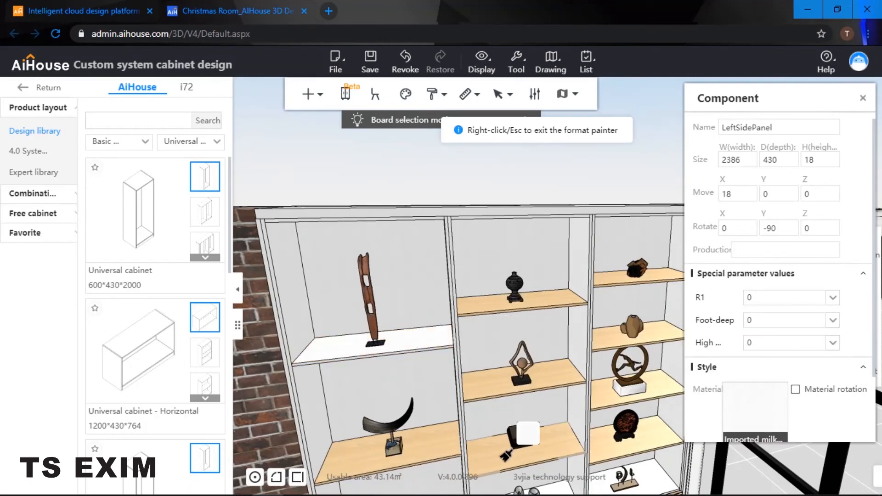
click(448, 427)
click(510, 450)
click(495, 308)
click(506, 382)
Step: Apply the white material to the four wooden shelves of the cabinet closest to the window
middle_drag(506, 382, 541, 383)
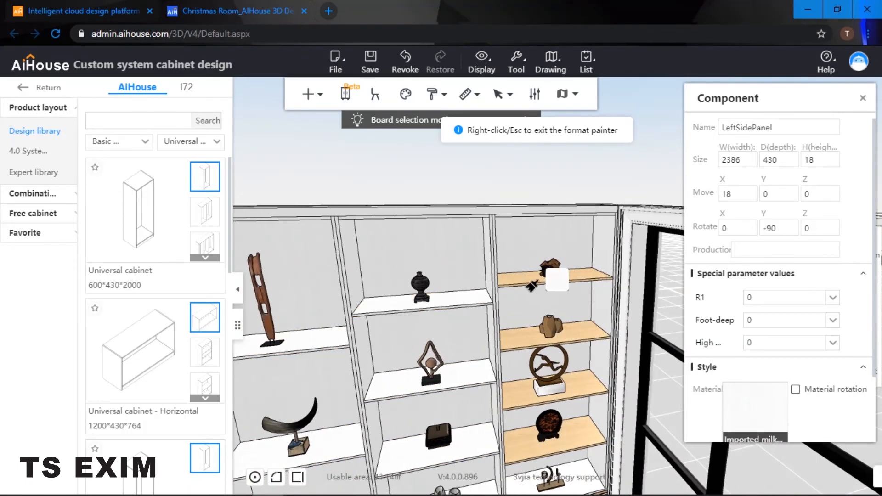
click(531, 341)
click(528, 393)
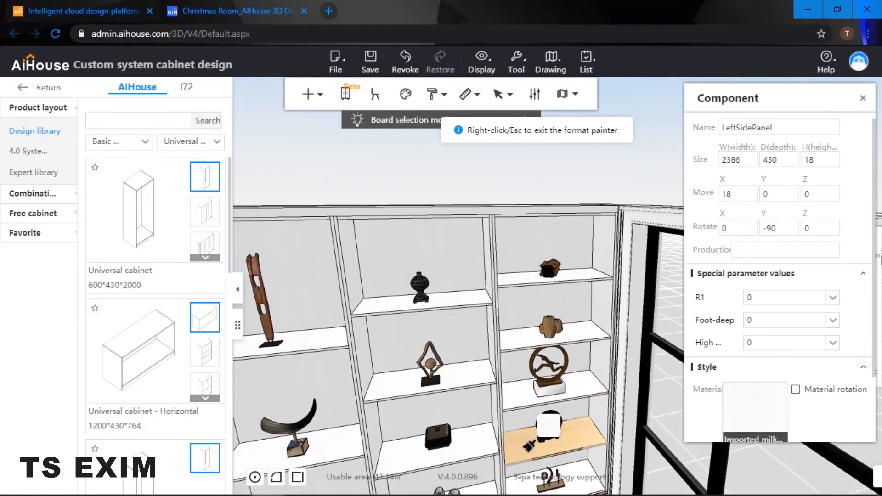
click(530, 444)
Step: Exit the format painter and return from the custom cabinet design to the main room design
scroll(597, 372, down, 5)
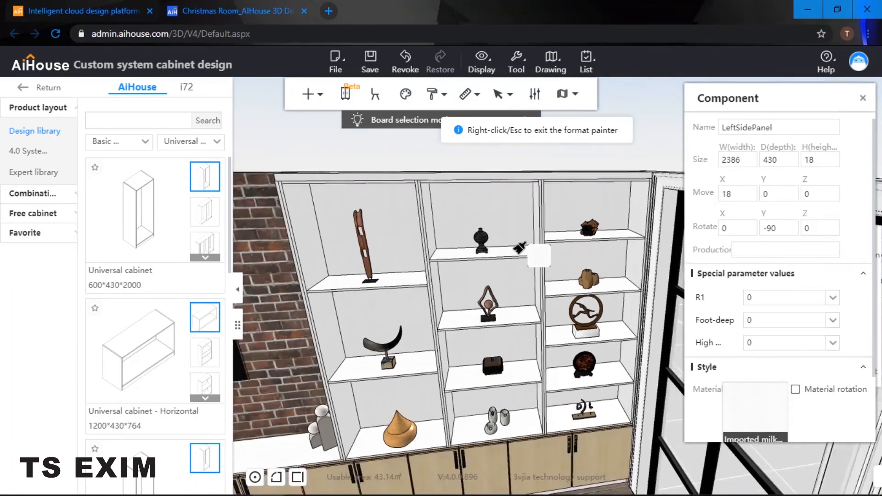
right_click(439, 160)
right_click(432, 161)
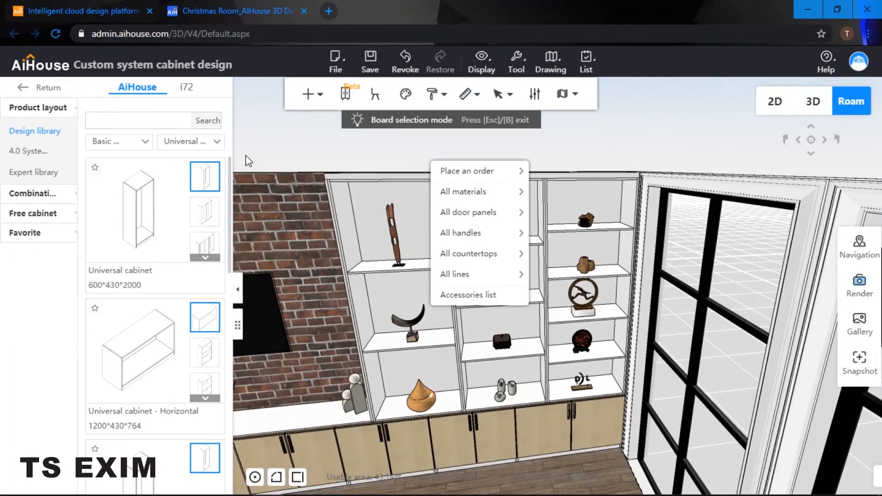
click(39, 90)
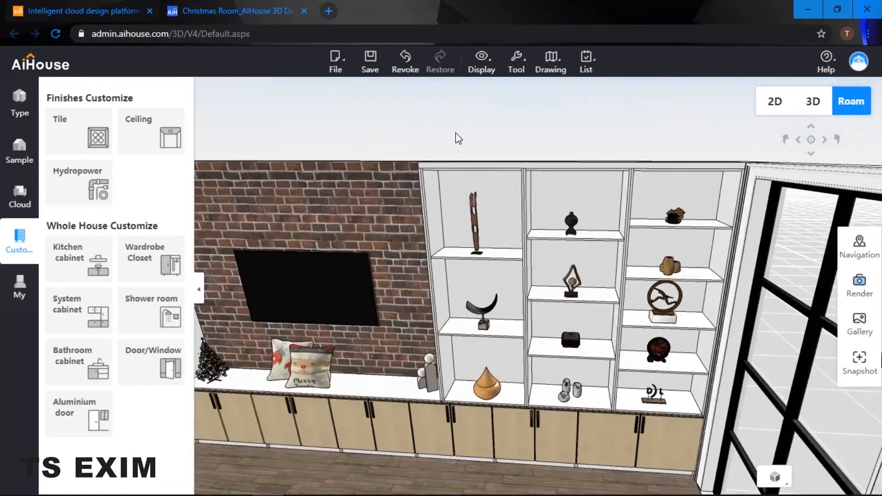
Step: Open scheme object management and redisplay the hidden framed cabinet doors in the room
click(481, 64)
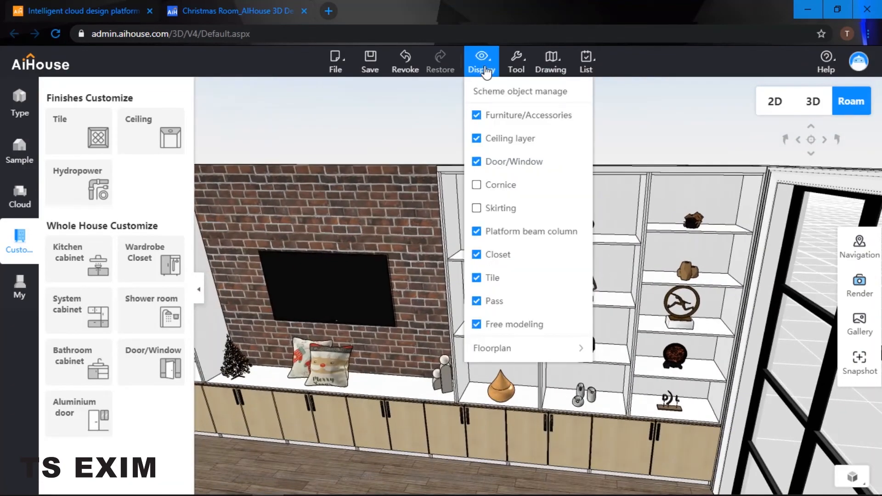
click(505, 92)
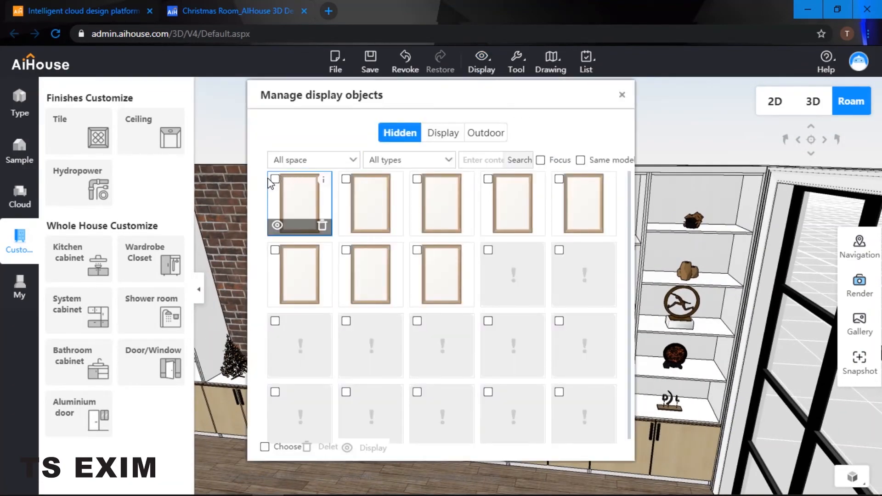
click(277, 224)
click(349, 225)
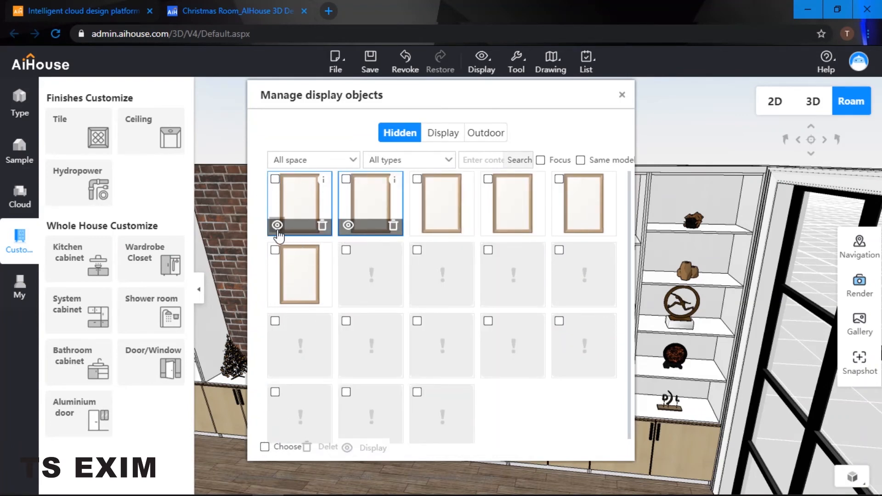
click(277, 225)
click(277, 224)
click(277, 224)
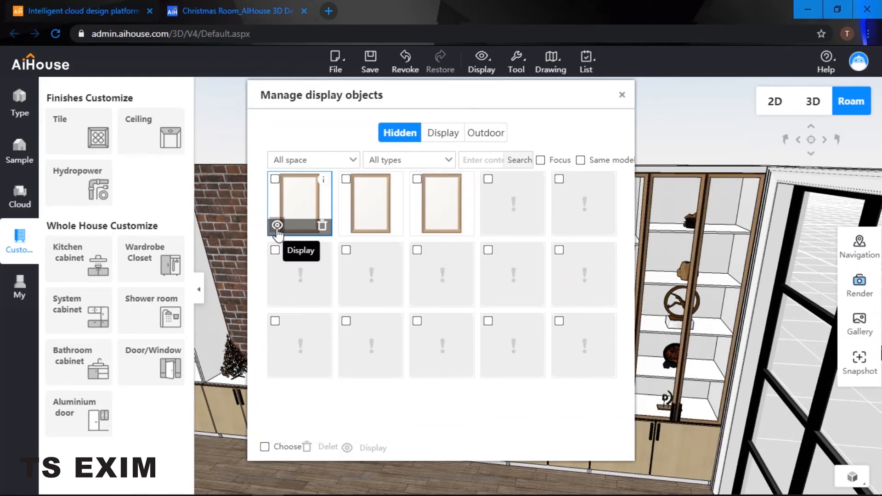
click(277, 225)
click(277, 224)
click(277, 226)
click(277, 225)
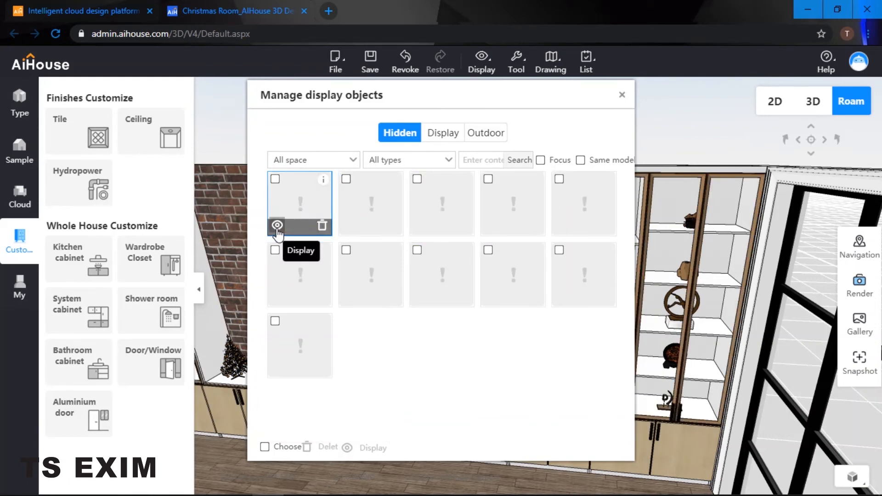
Step: Redisplay all the remaining hidden objects without thumbnails and close the display object manager
click(277, 225)
click(277, 225)
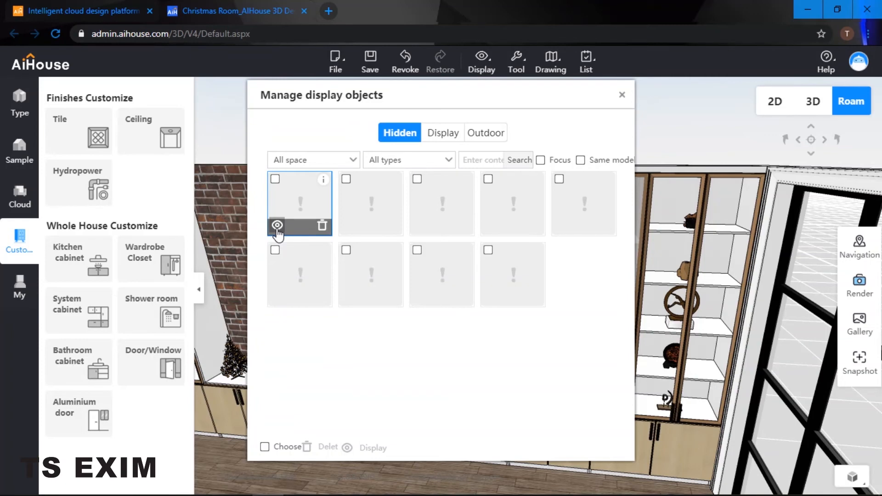
click(278, 225)
click(278, 225)
click(277, 225)
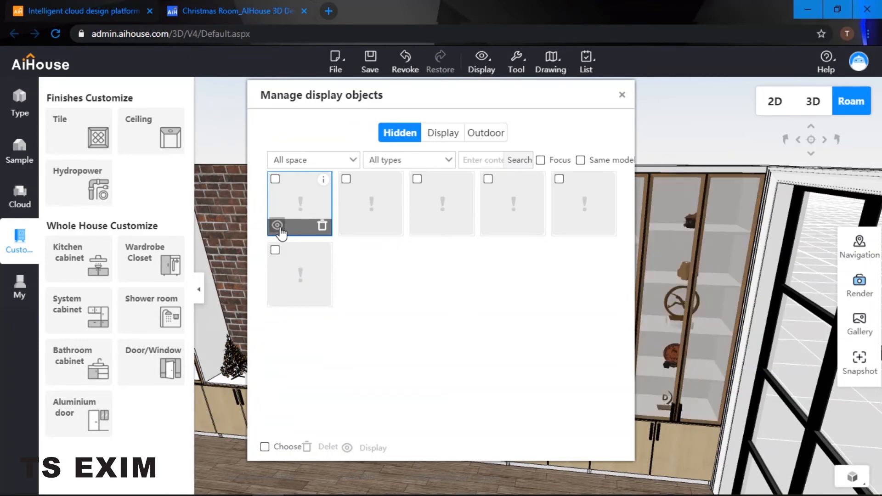
click(278, 225)
click(278, 226)
click(278, 225)
click(278, 225)
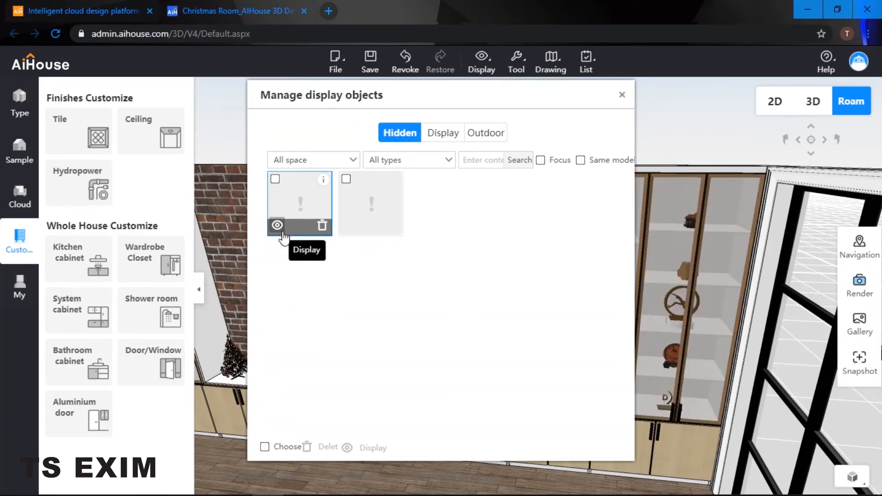
click(278, 225)
click(278, 225)
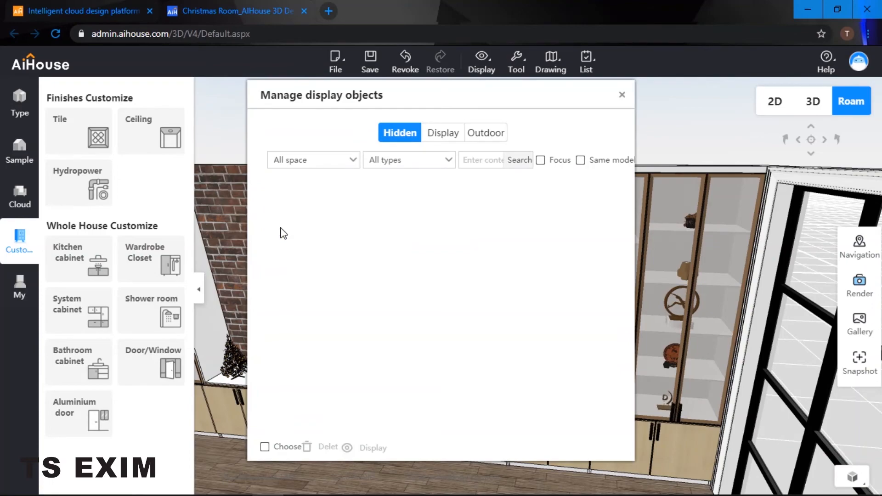
click(622, 95)
Step: Set the single door's height to 2100 in the 2D floor plan and return to the roam view
drag(505, 127, 461, 230)
key(d)
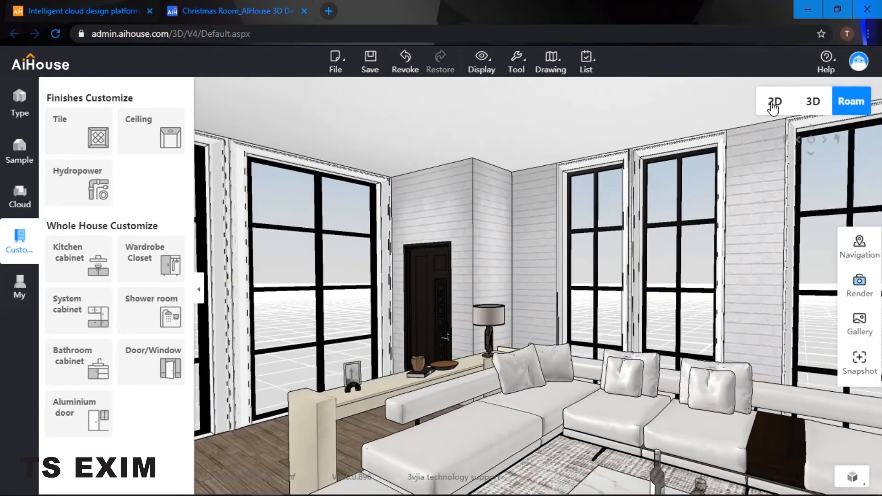
key(d)
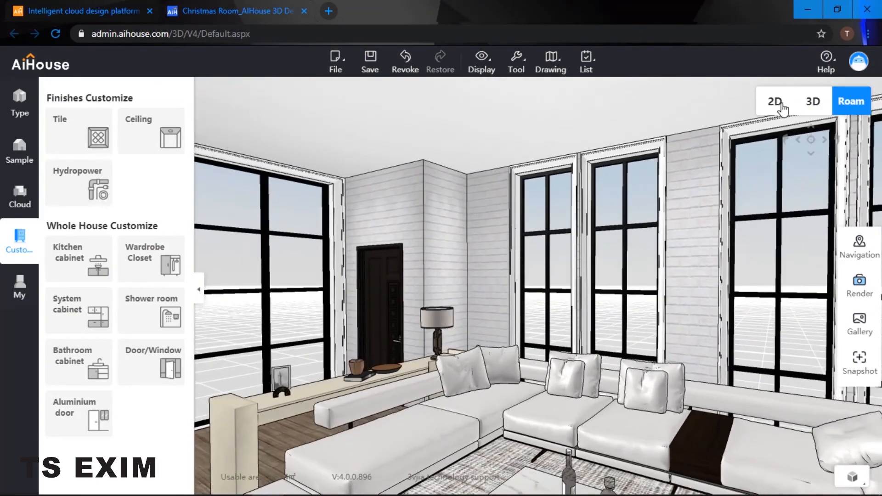
click(775, 101)
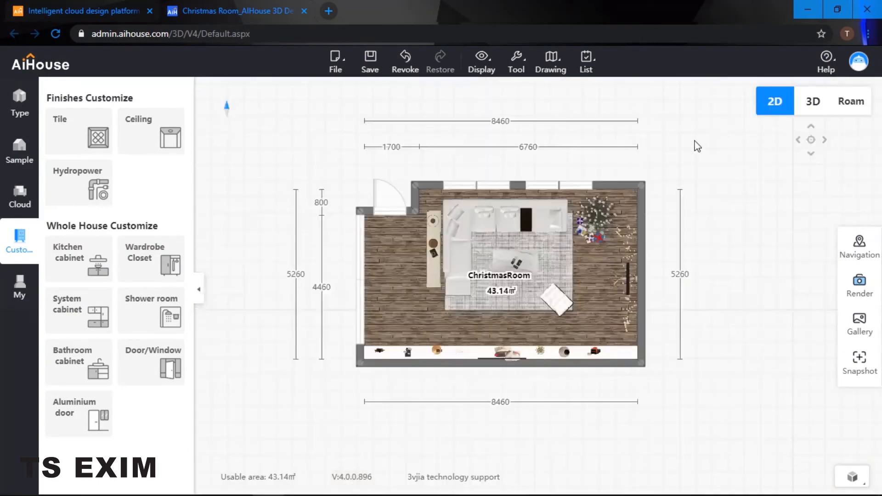
click(382, 210)
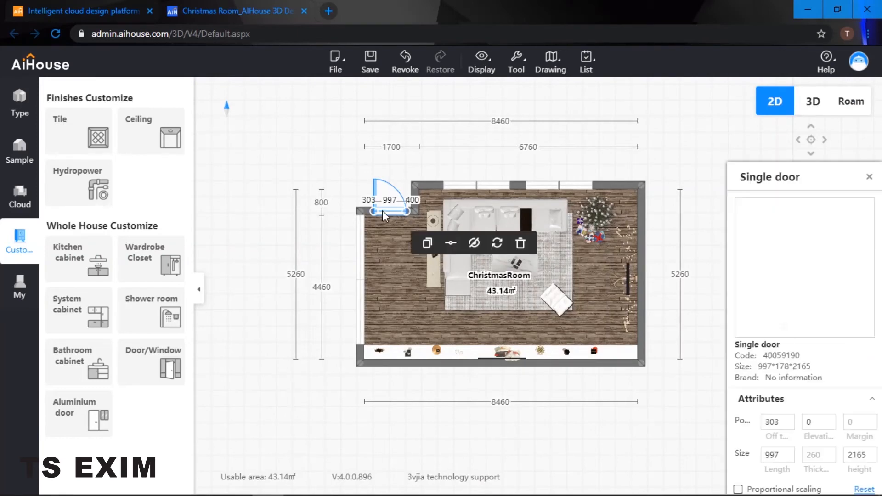
click(857, 456)
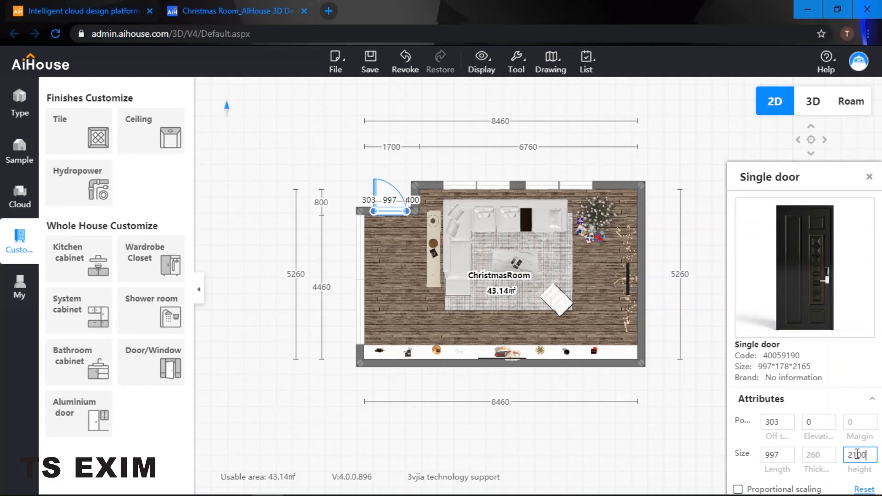
click(848, 106)
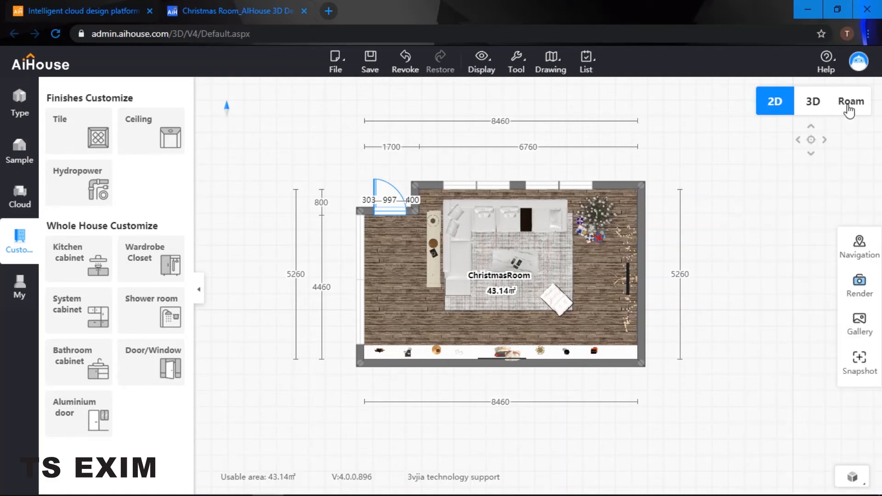
Step: Place the Modern curtains from the second page of the christmas favorites on the wall between the two window pairs
right_drag(625, 260, 709, 268)
click(13, 292)
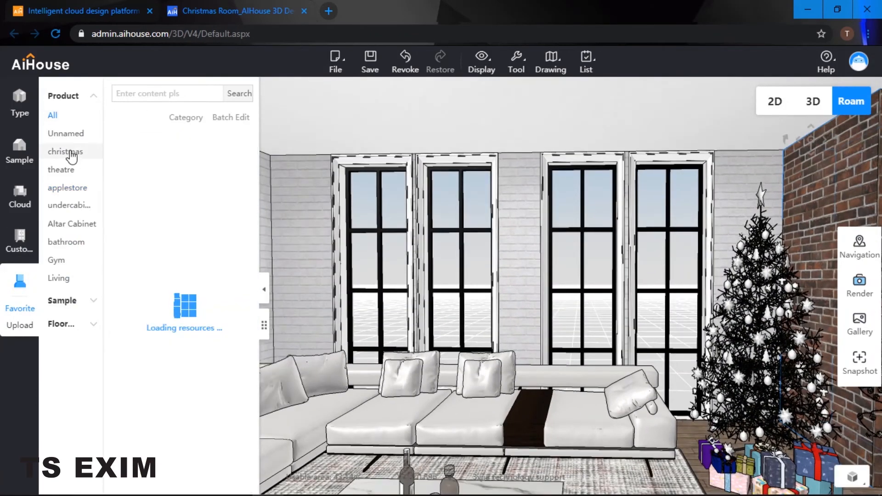
click(69, 154)
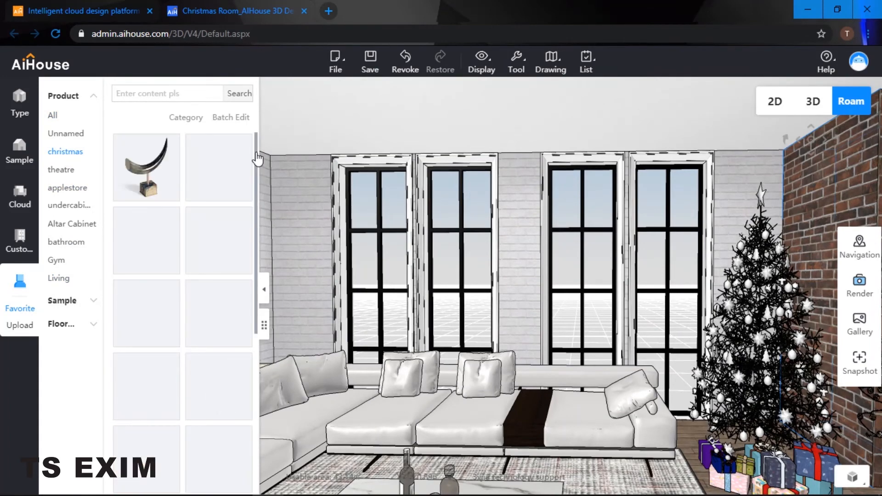
drag(257, 155, 257, 143)
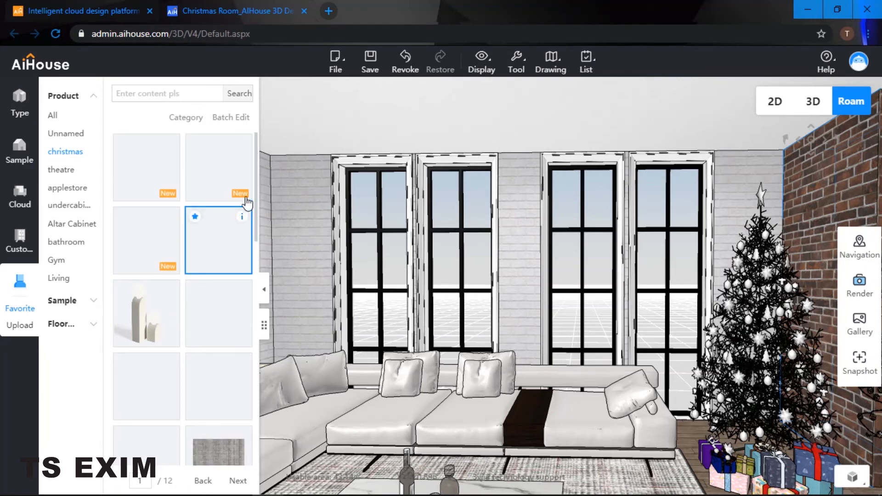
drag(257, 161, 257, 355)
scroll(257, 354, down, 3)
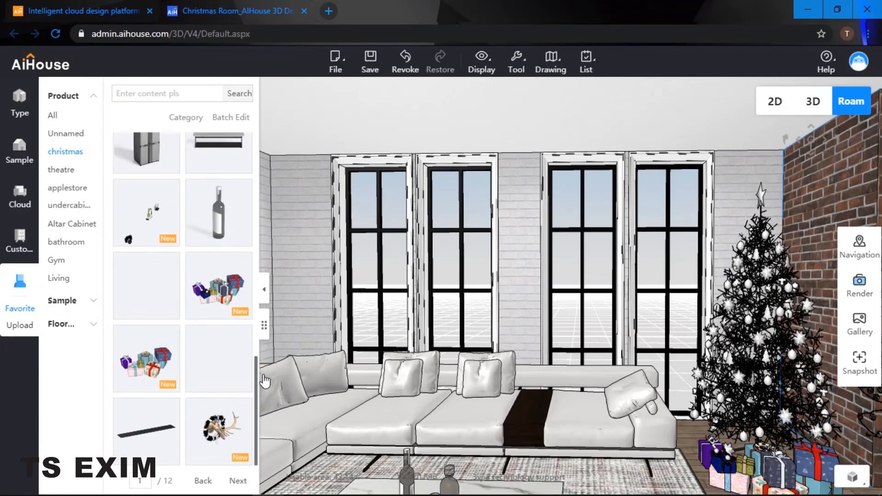
drag(264, 304, 264, 301)
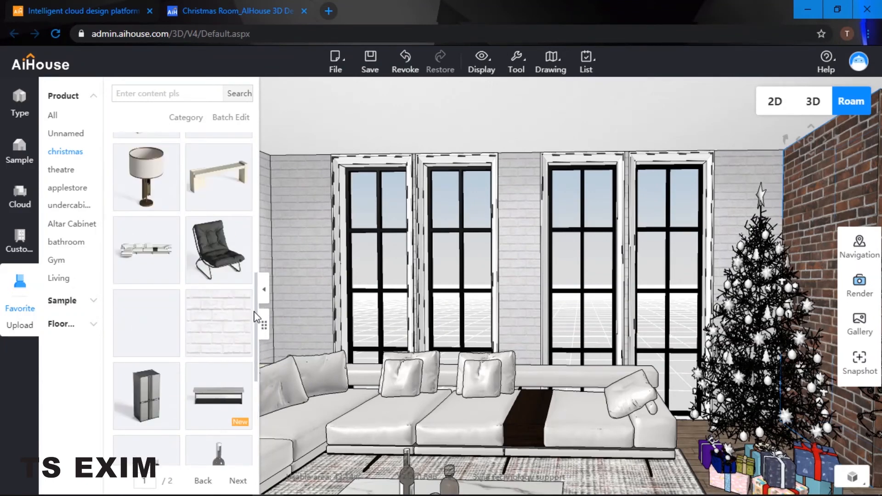
scroll(230, 448, up, 5)
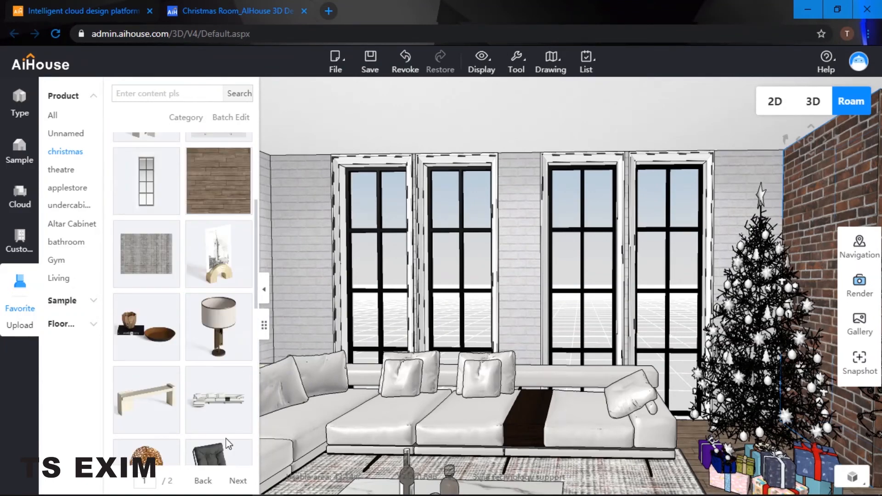
click(238, 481)
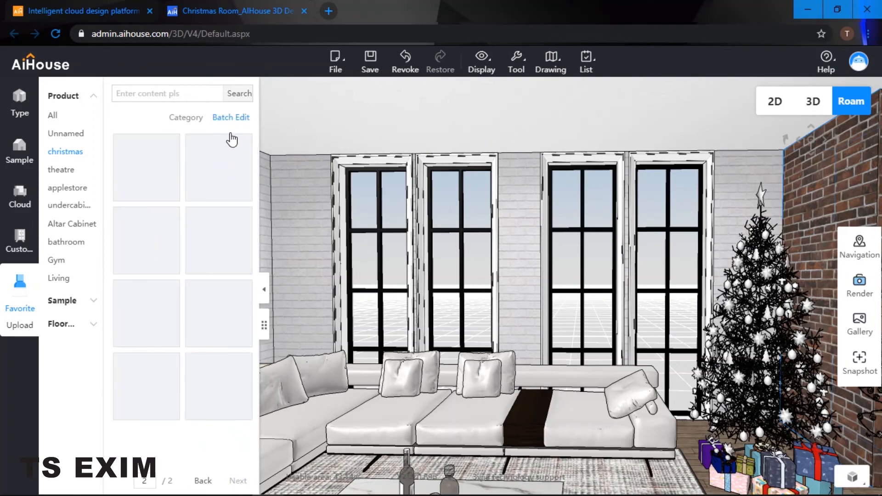
mouse_move(170, 294)
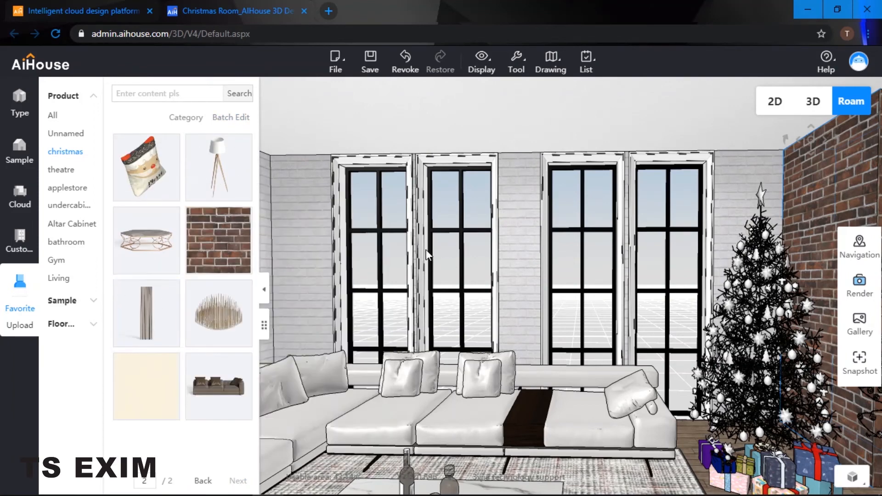
click(147, 312)
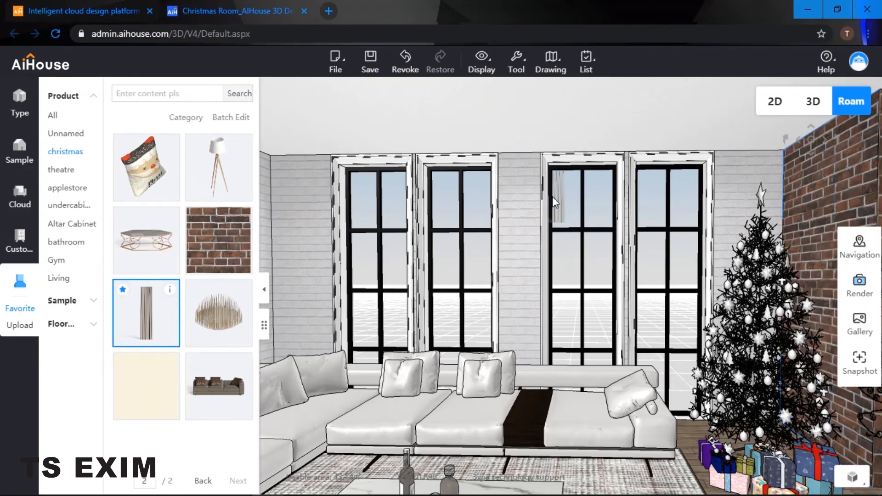
click(522, 187)
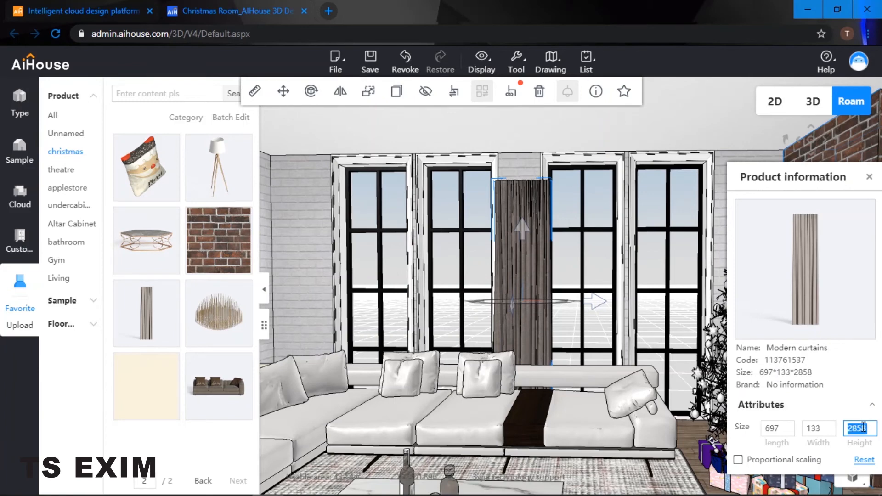
Step: Set the curtain's height to 3200 and length to 710, and shift it slightly to centre it between the windows
key(Return)
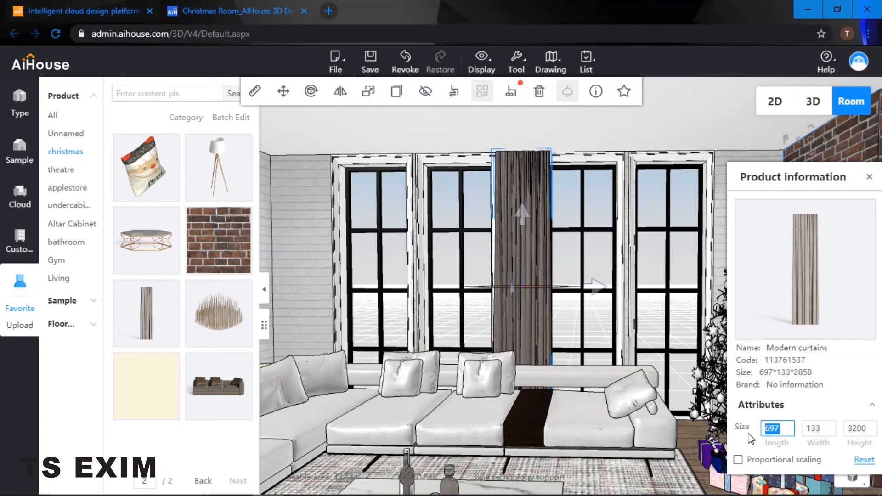
key(Return)
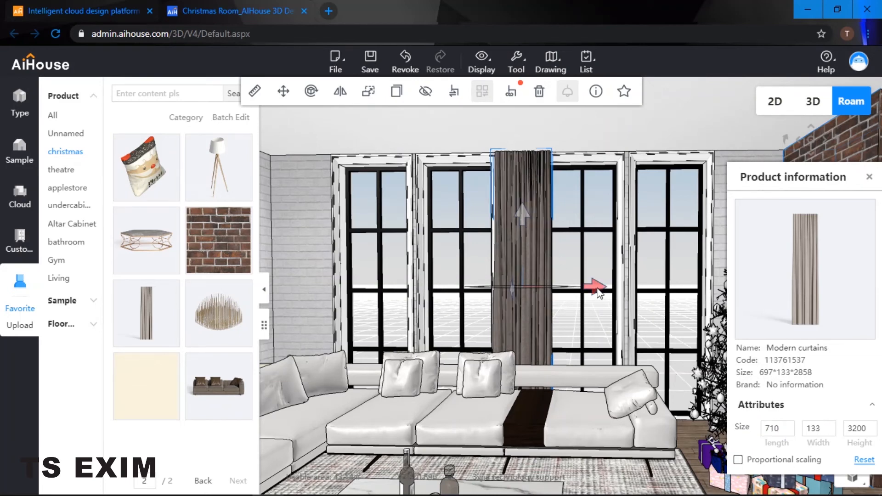
drag(597, 293, 596, 294)
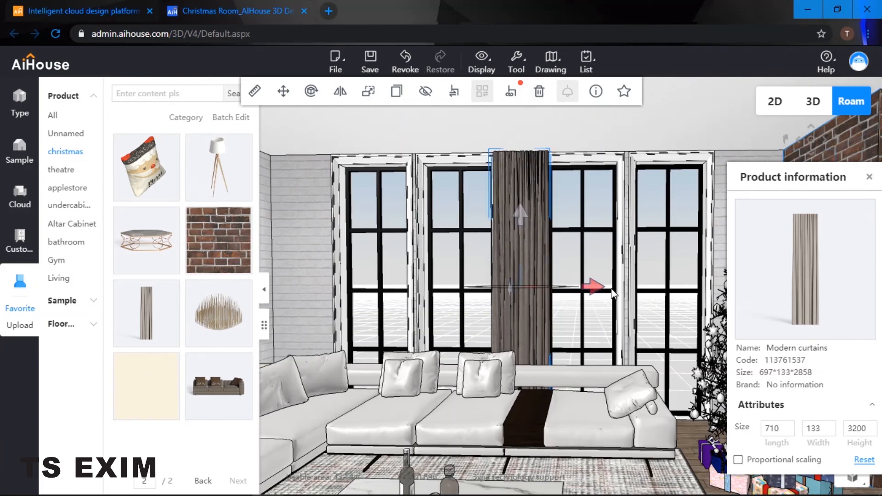
Step: Copy the curtain along the window wall and move the copy to the wall section behind the Christmas tree
shift+drag(605, 288, 722, 289)
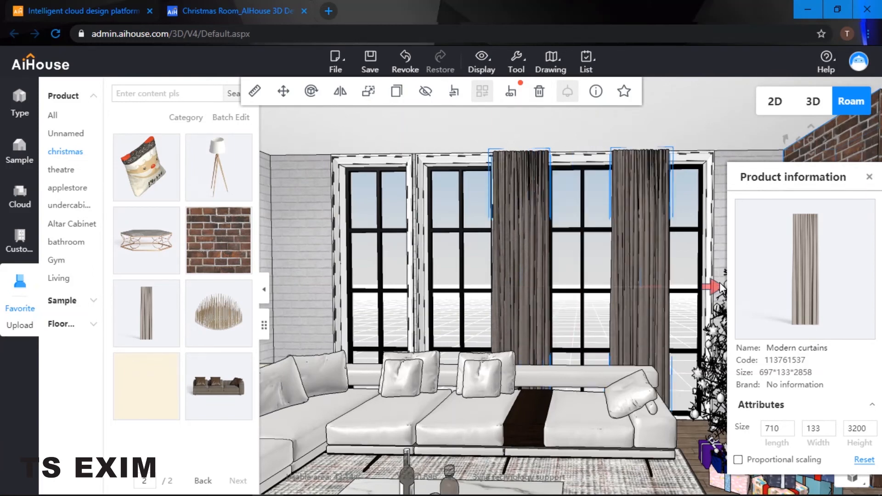
click(869, 178)
drag(683, 200, 568, 324)
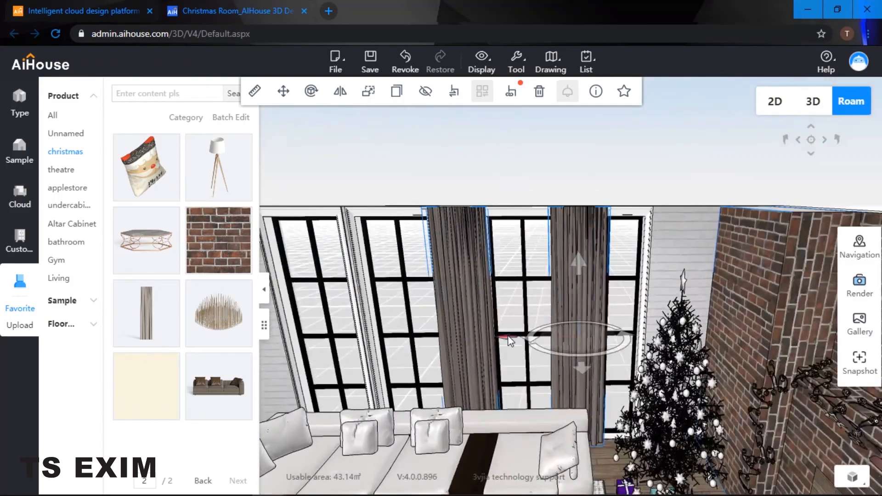
drag(509, 343, 594, 339)
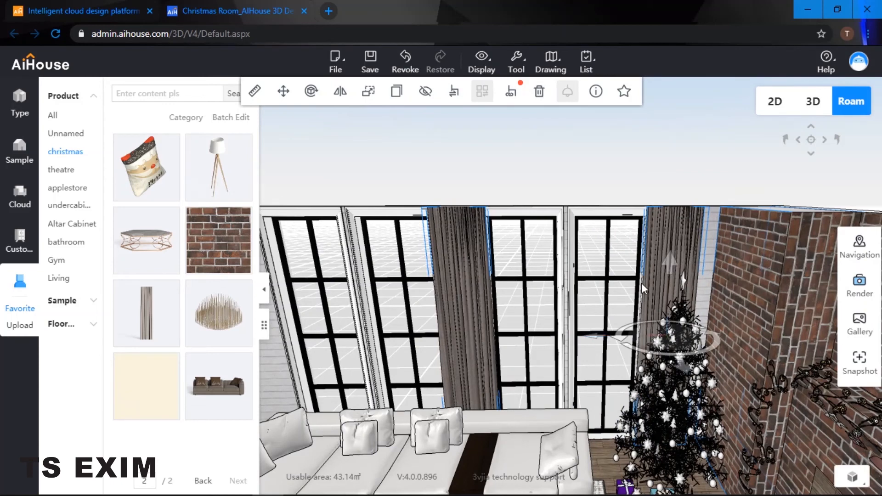
Step: Widen the curtain behind the Christmas tree to a length of 1000
click(643, 284)
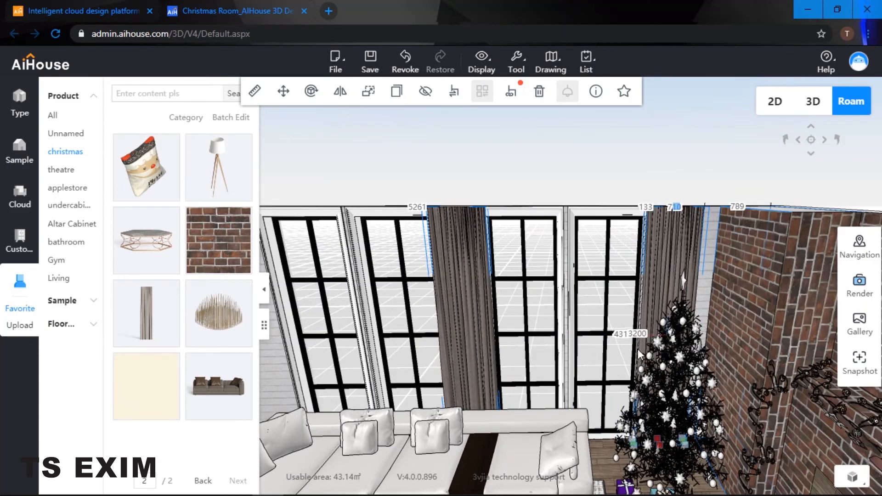
click(664, 257)
click(596, 91)
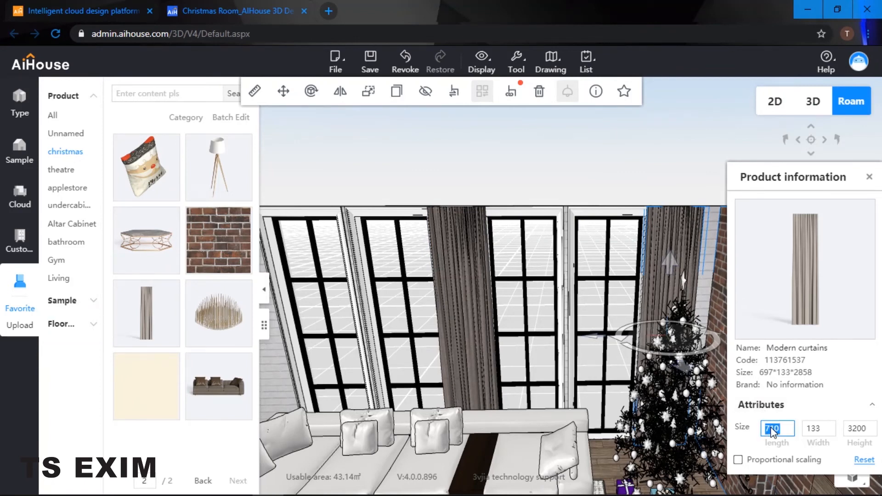
key(Return)
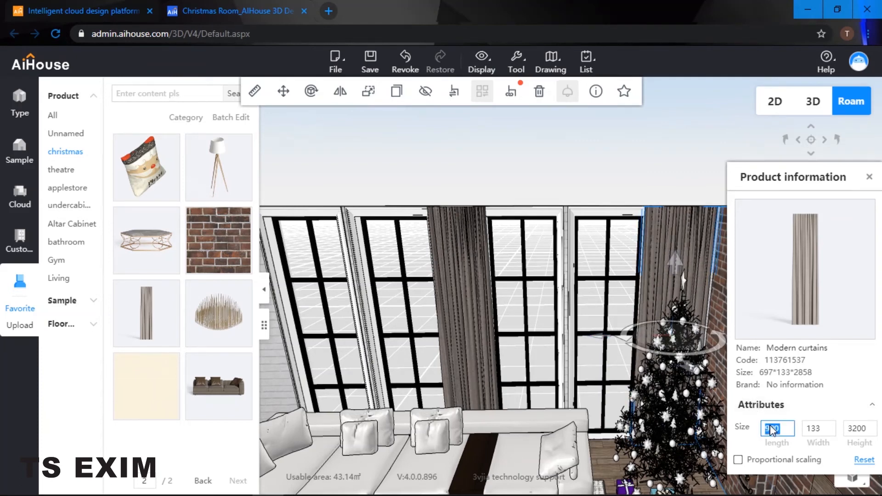
text(1000)
key(Return)
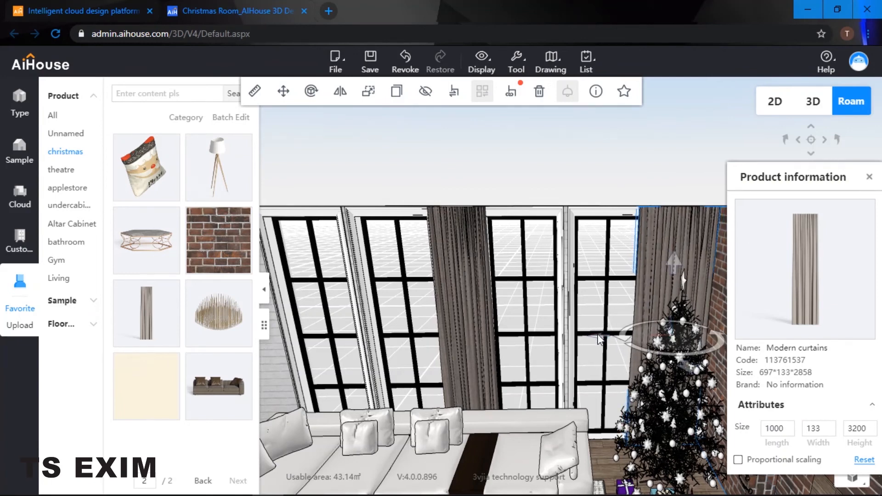
Step: Copy the 1000-long curtain along the window wall and move the copy to the far end, against the white panelled corner
drag(415, 330, 547, 320)
scroll(551, 322, up, 5)
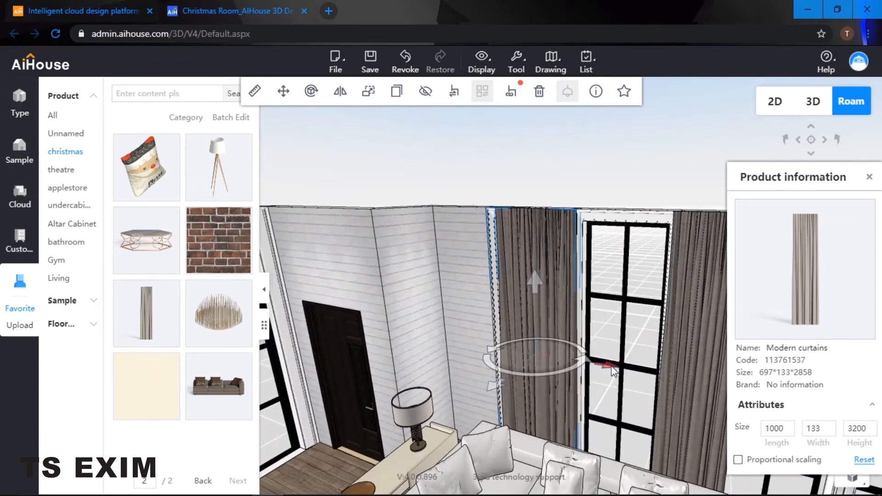
drag(606, 365, 539, 357)
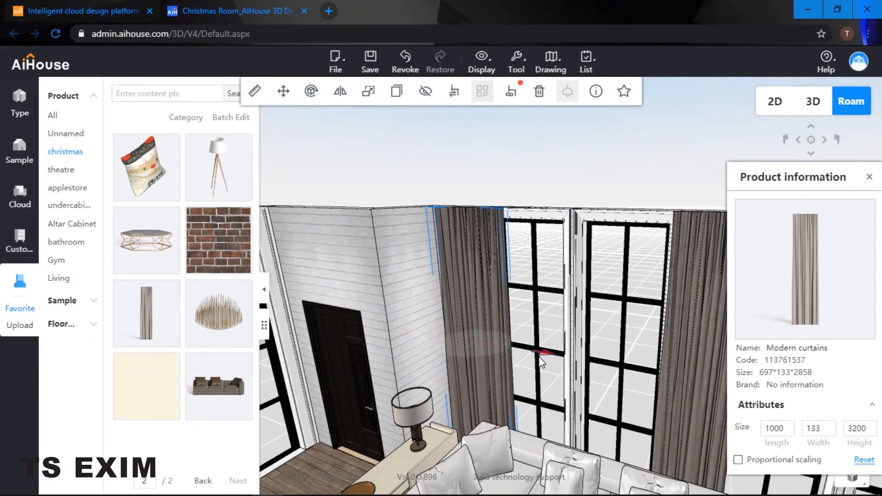
click(594, 179)
Step: Copy the corner curtain onto the adjoining window wall and line the copy up at the end beside the dark door
drag(684, 220, 601, 201)
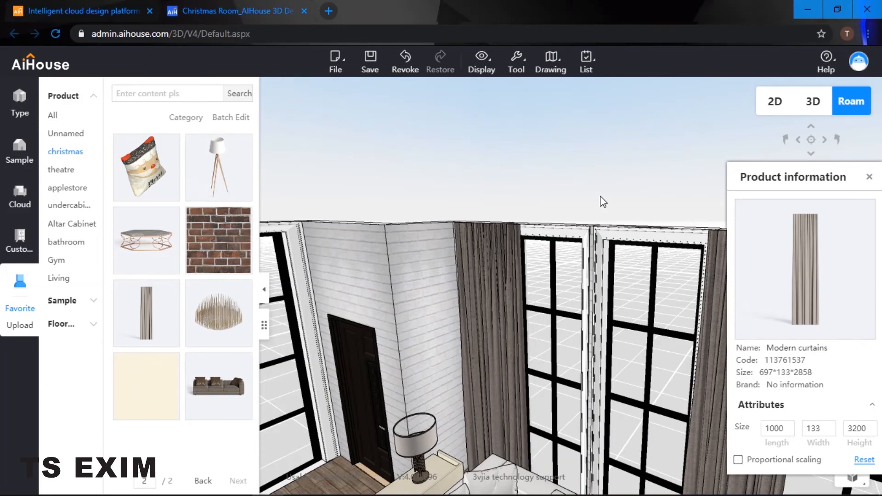
drag(519, 203, 474, 201)
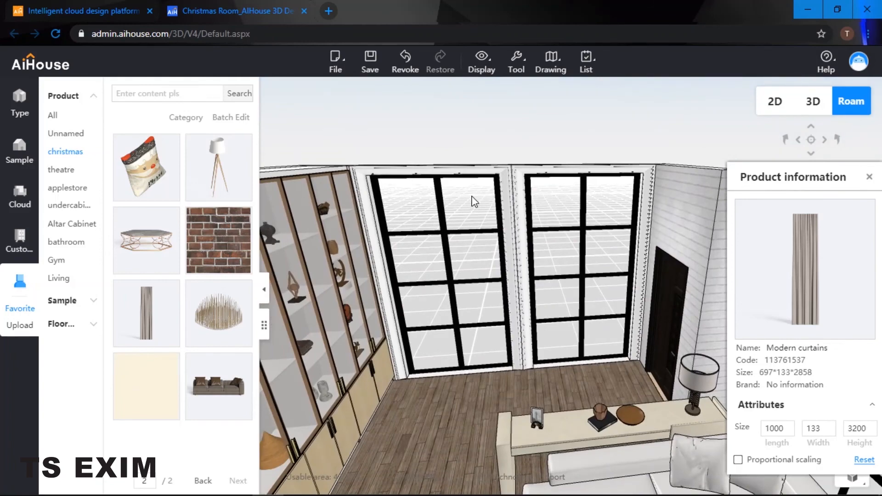
drag(571, 191, 553, 239)
click(542, 239)
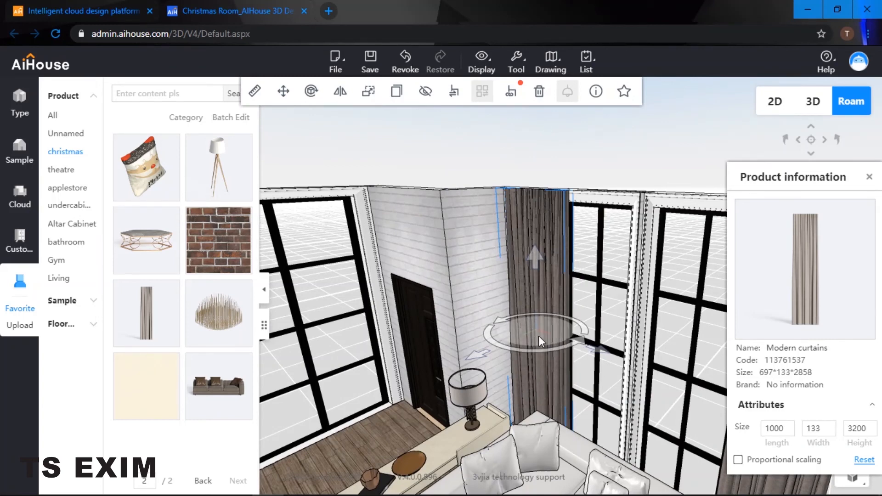
drag(537, 332, 328, 324)
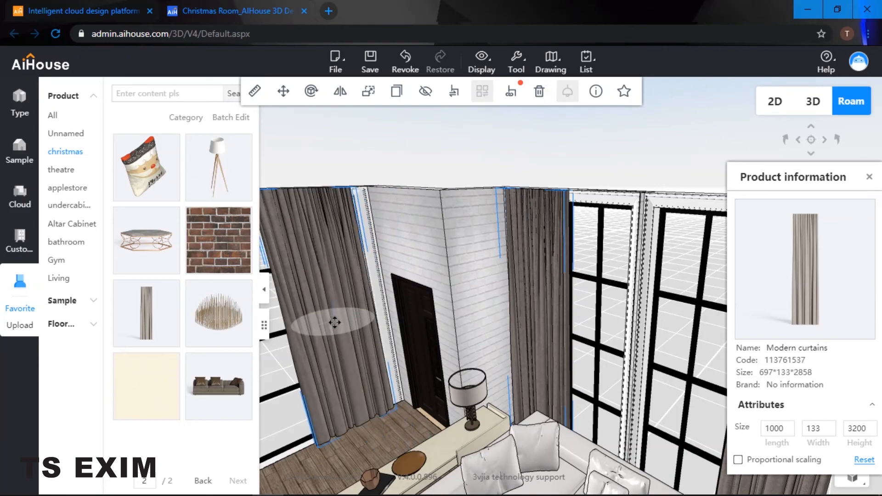
drag(468, 277, 437, 275)
scroll(486, 290, up, 2)
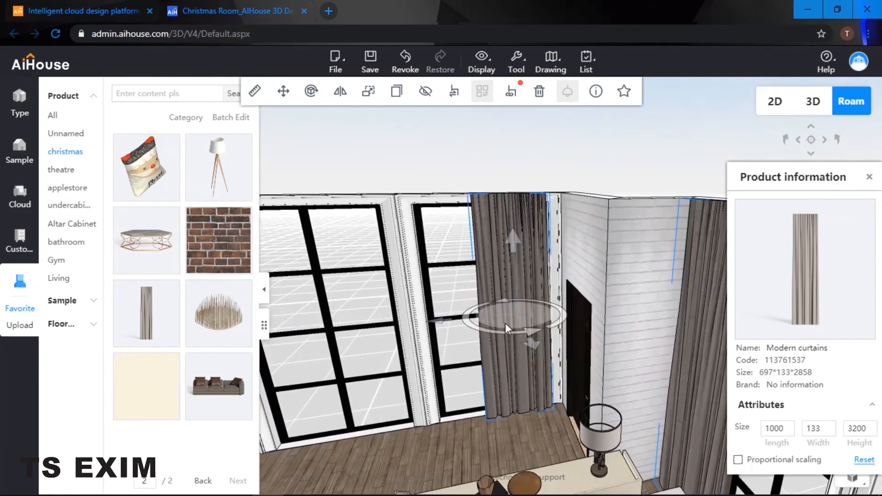
mouse_move(505, 323)
mouse_down()
mouse_move(528, 320)
mouse_move(505, 320)
mouse_up()
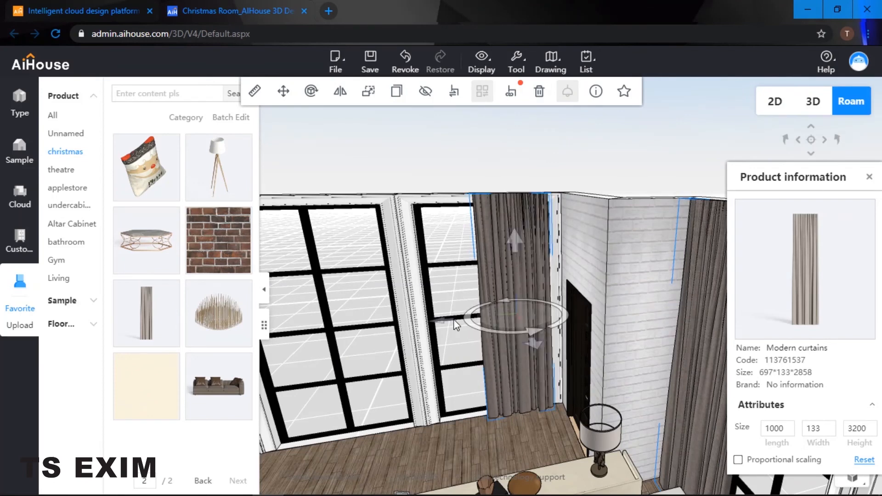
drag(441, 325, 463, 327)
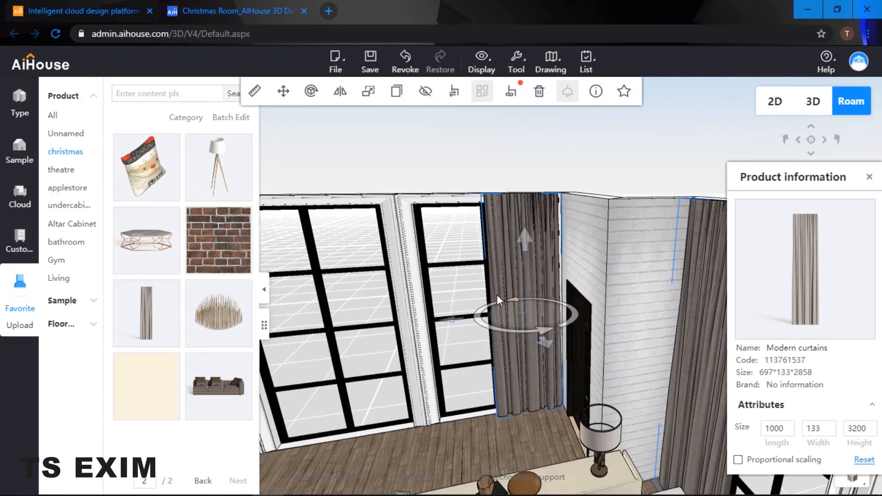
Step: Copy the curtain beside the door to the opposite end of the same windows, next to the glass display cabinet
drag(465, 319, 341, 315)
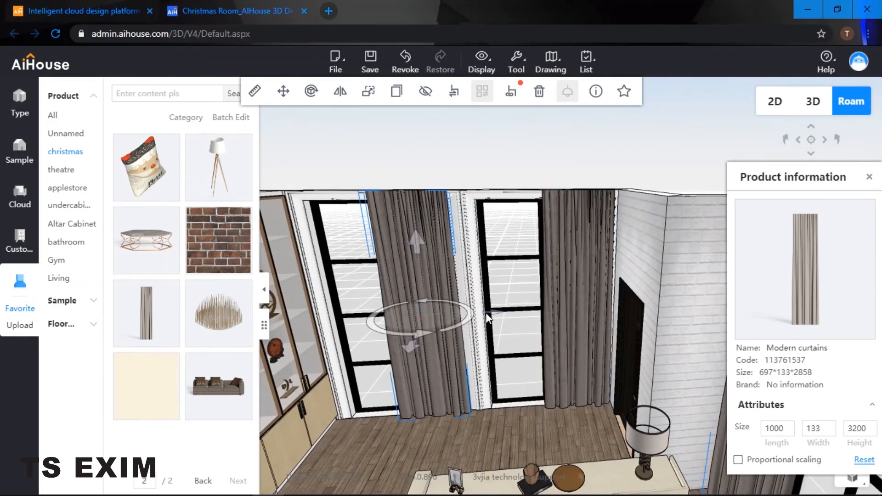
drag(493, 316, 420, 315)
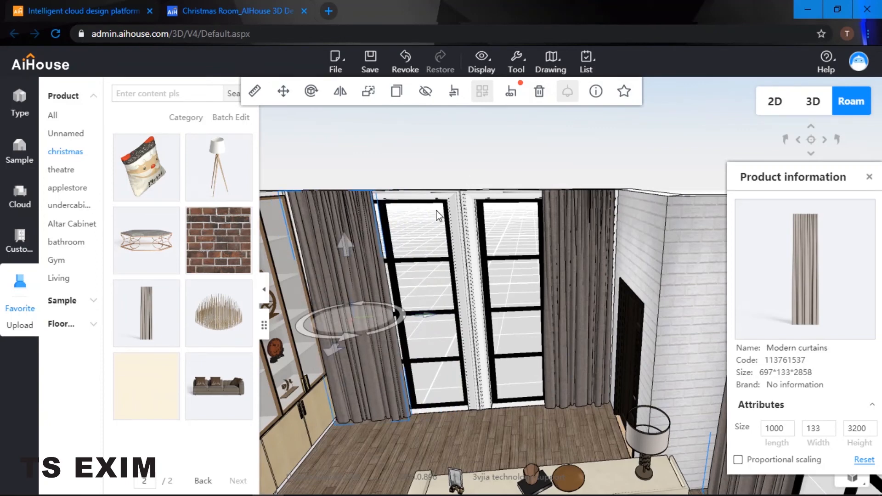
click(468, 159)
Step: Turn to the brick TV wall and search the public material library for "christmas"
scroll(377, 205, up, 2)
drag(376, 205, 536, 241)
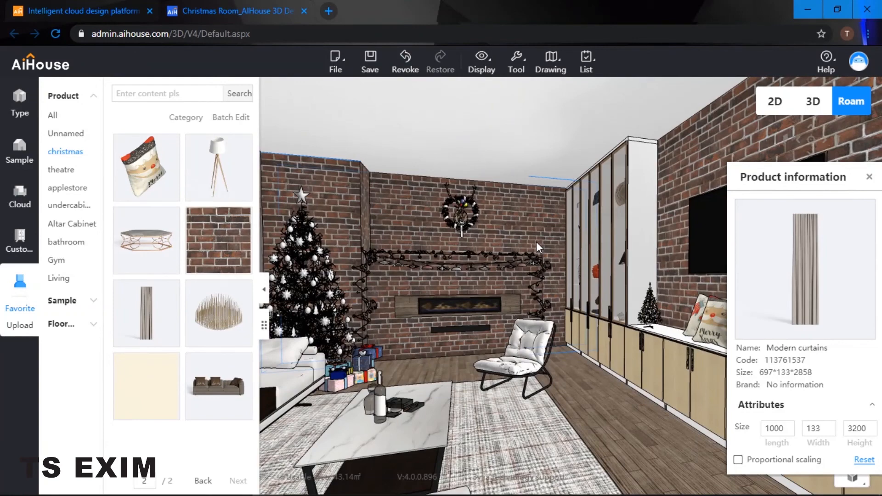
drag(536, 242, 559, 207)
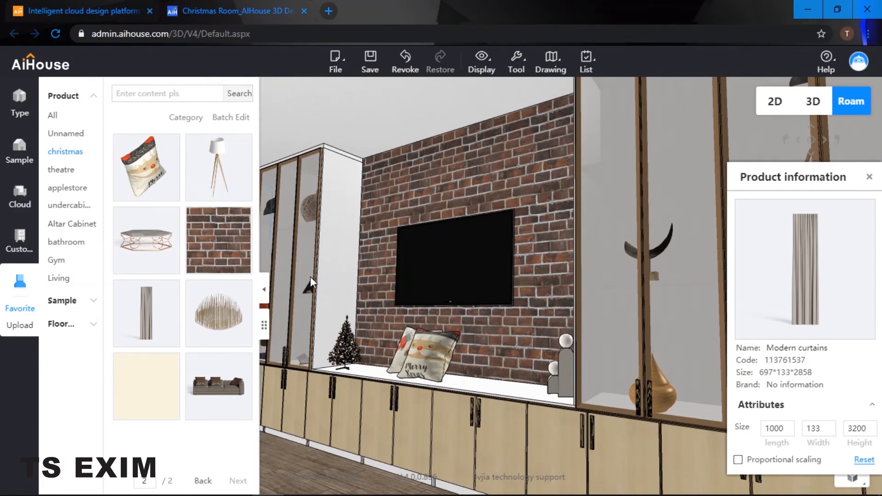
click(144, 89)
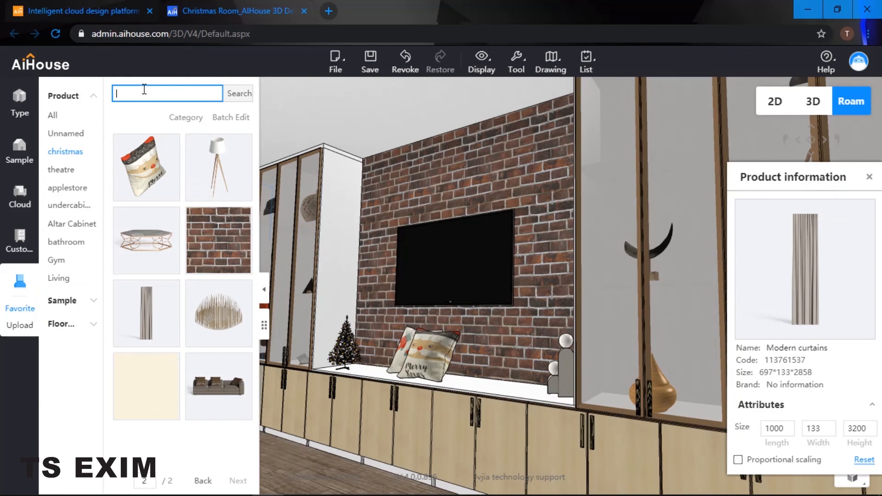
click(31, 202)
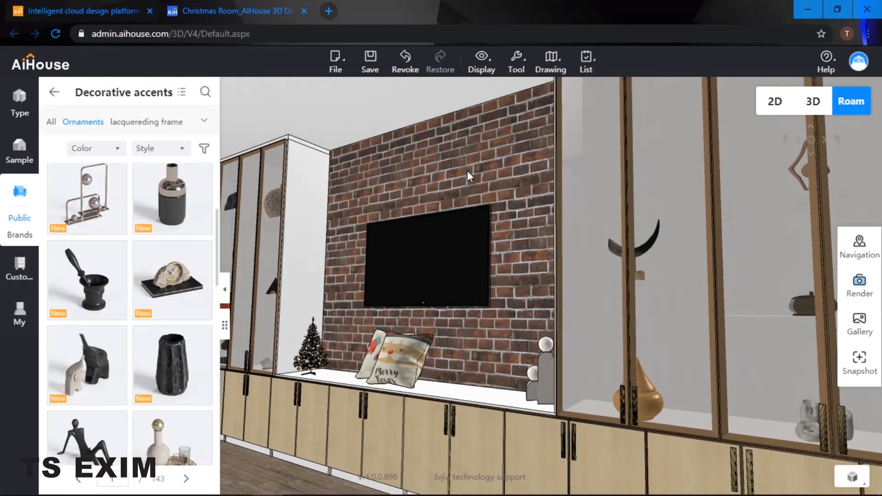
click(205, 92)
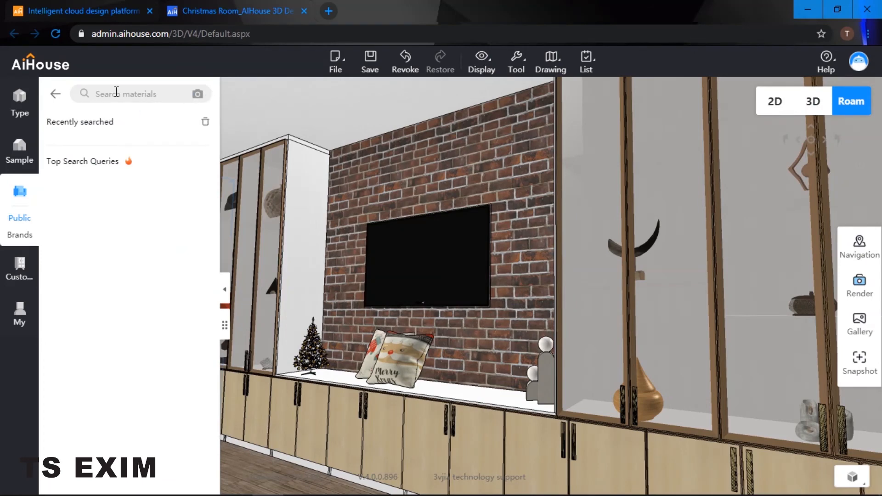
text(christmas)
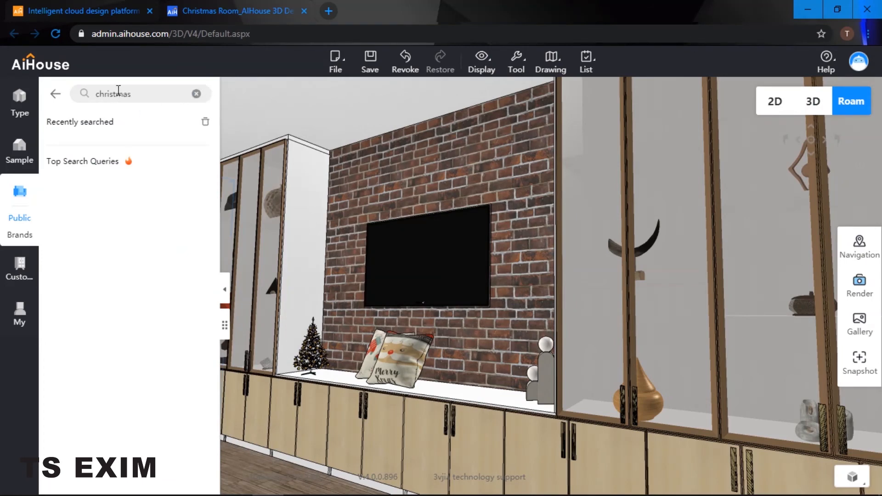
key(Return)
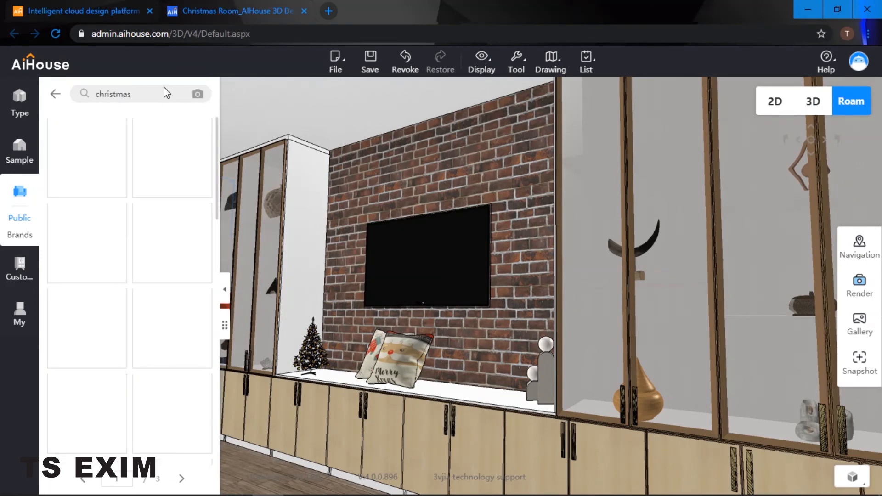
Step: Place the round wreath with red ribbons from the search results on the brick wall and raise it above the TV
mouse_move(122, 133)
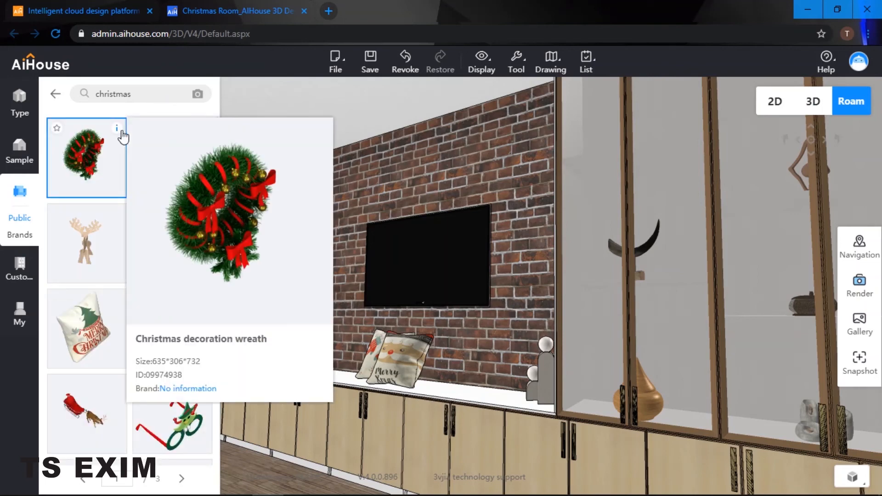
scroll(224, 244, down, 3)
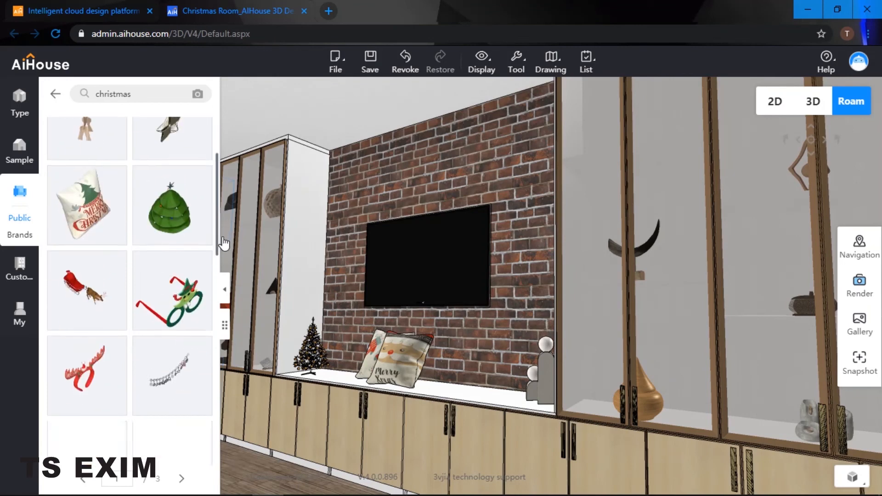
scroll(224, 244, down, 5)
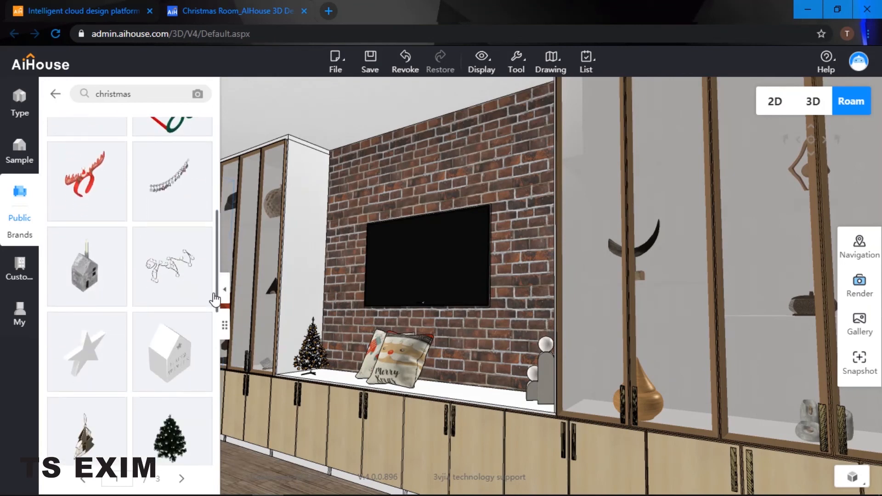
drag(214, 300, 211, 363)
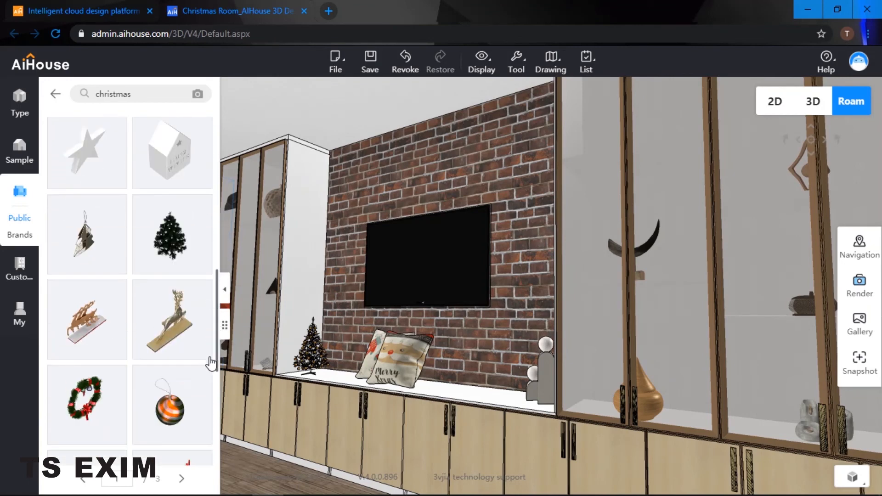
click(85, 423)
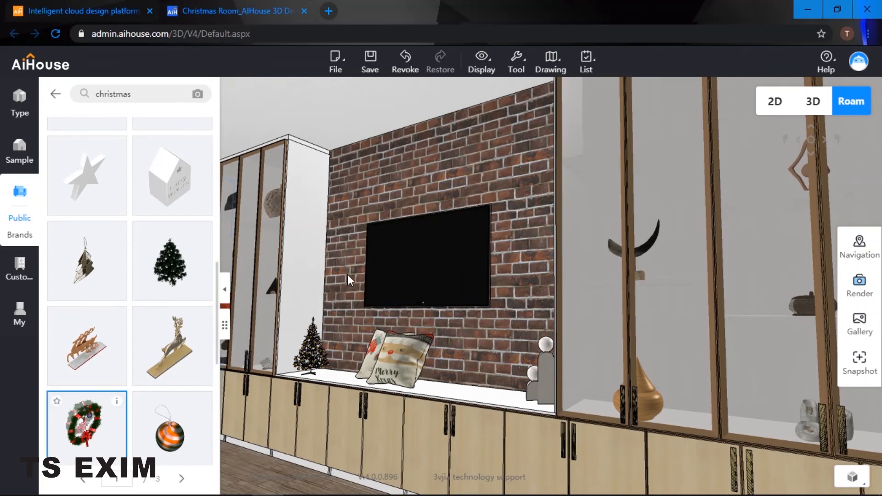
click(438, 181)
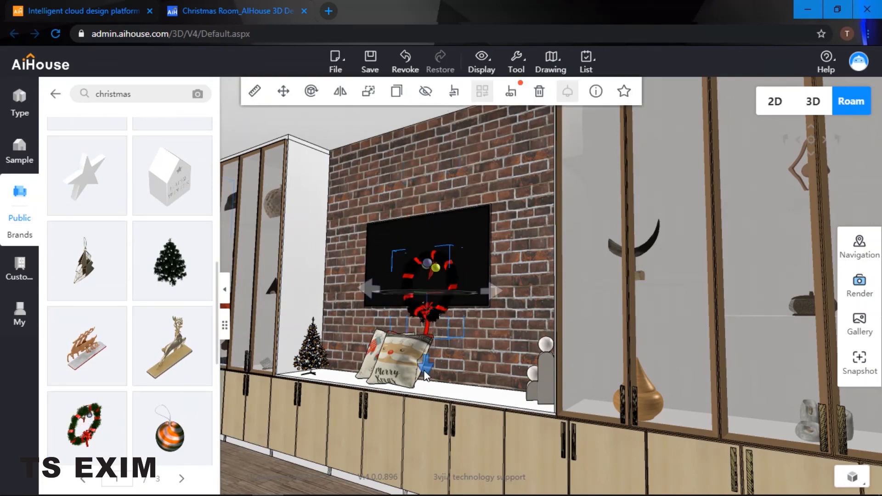
drag(426, 376, 430, 103)
drag(430, 247, 430, 236)
click(513, 200)
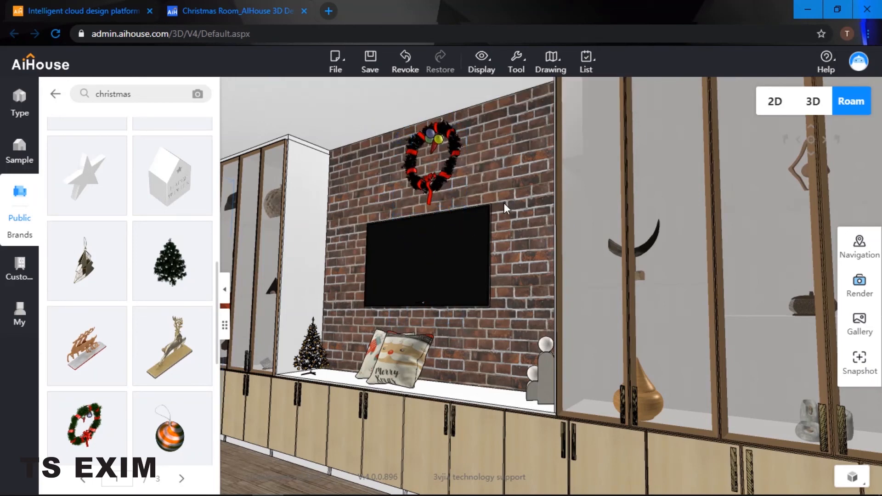
Step: Shift the wreath slightly sideways to centre it above the TV on the brick wall
click(505, 202)
drag(509, 200, 525, 169)
scroll(565, 185, down, 3)
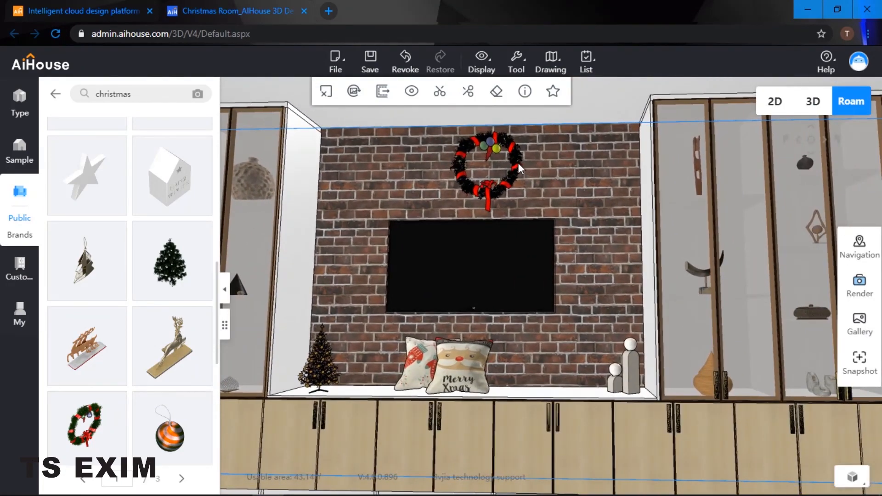
click(486, 198)
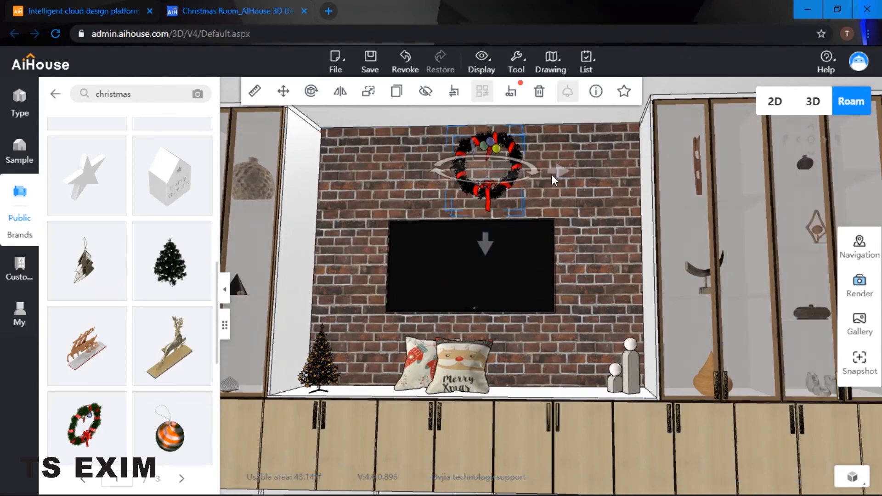
drag(553, 179, 549, 172)
click(576, 220)
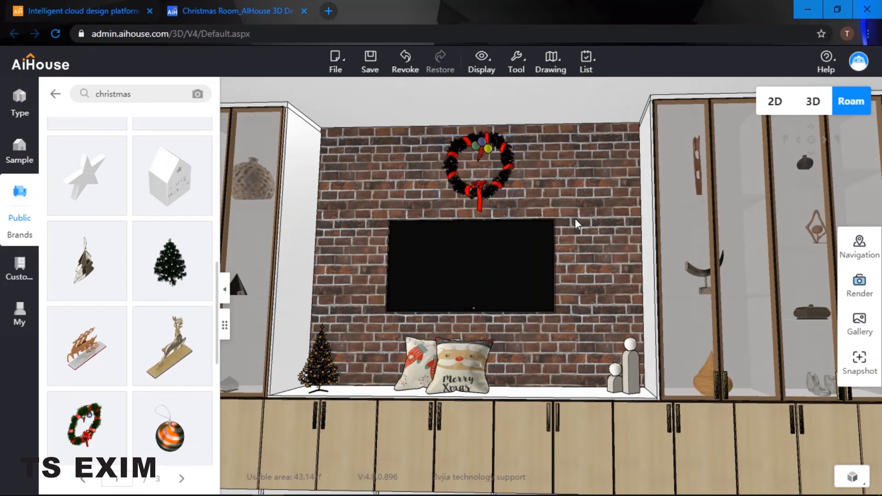
Step: Nudge the TV sideways along the brick wall to align it under the wreath
click(559, 252)
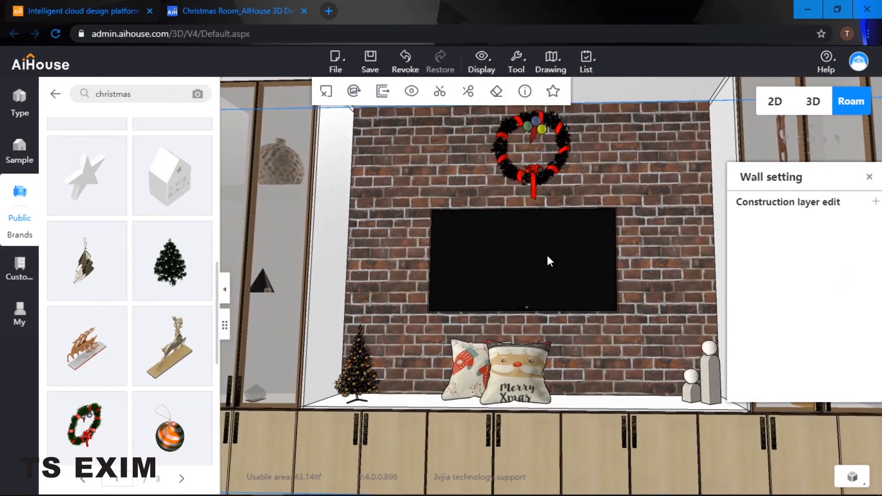
click(547, 255)
drag(599, 260, 613, 256)
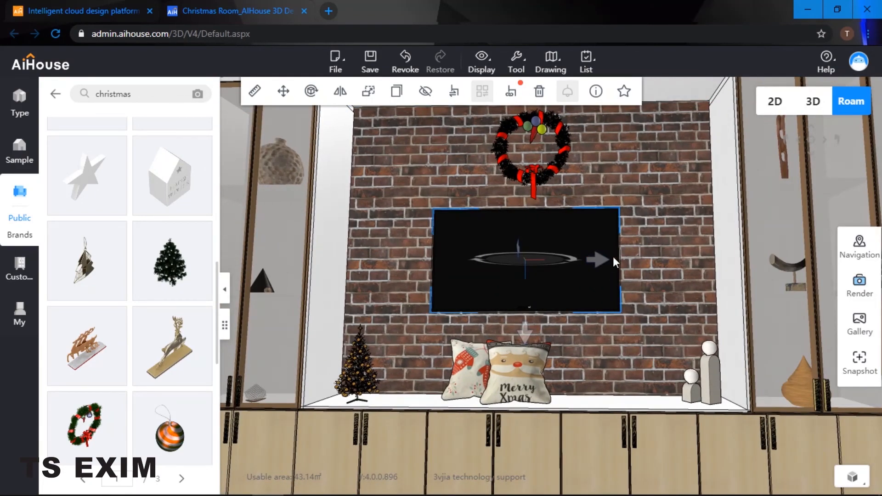
click(653, 158)
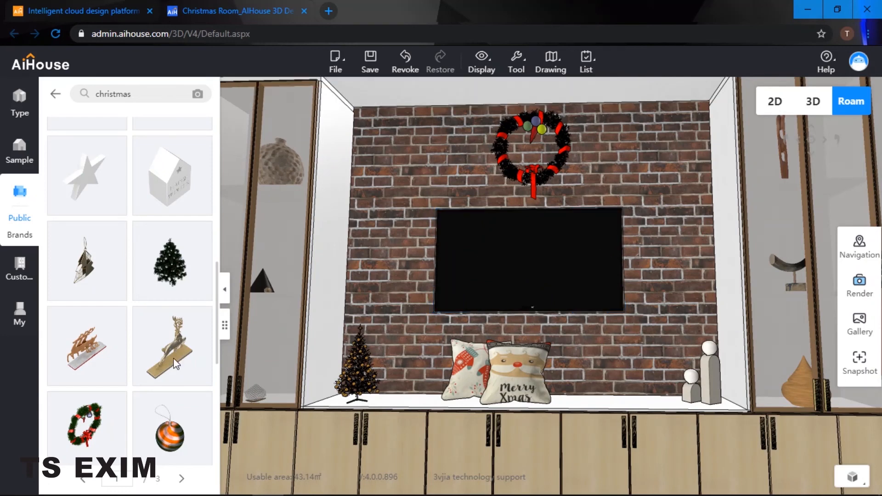
Step: Place the red Santa party hat from page 2 of the christmas results on the brick wall above the TV's corner
drag(217, 323, 222, 431)
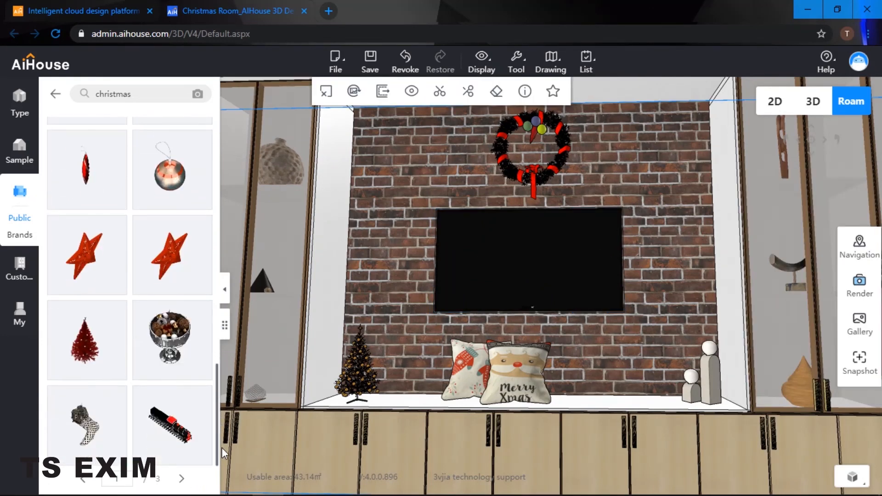
click(182, 479)
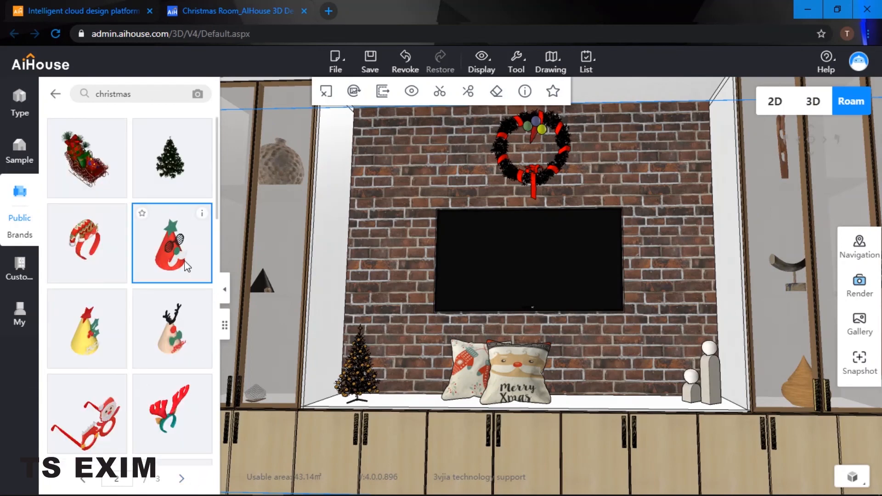
drag(186, 266, 440, 206)
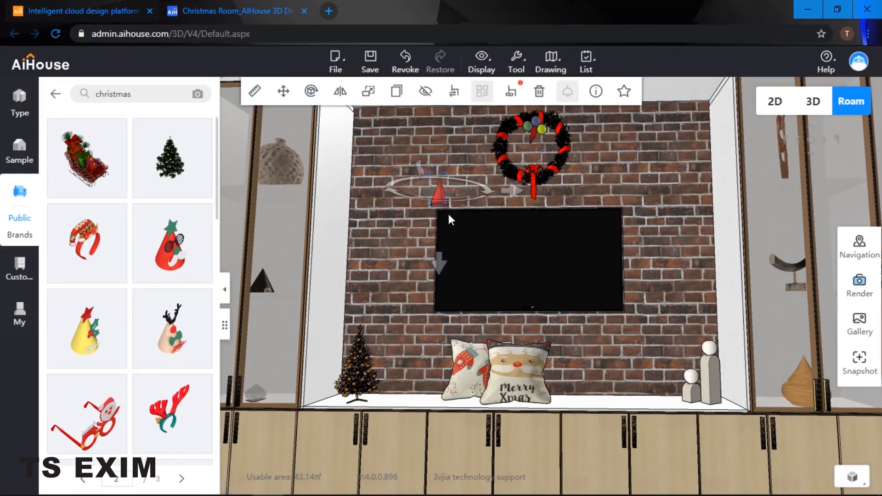
Step: Rotate the Santa hat so its face points into the room and tilt it sideways over the TV's corner
scroll(459, 211, up, 5)
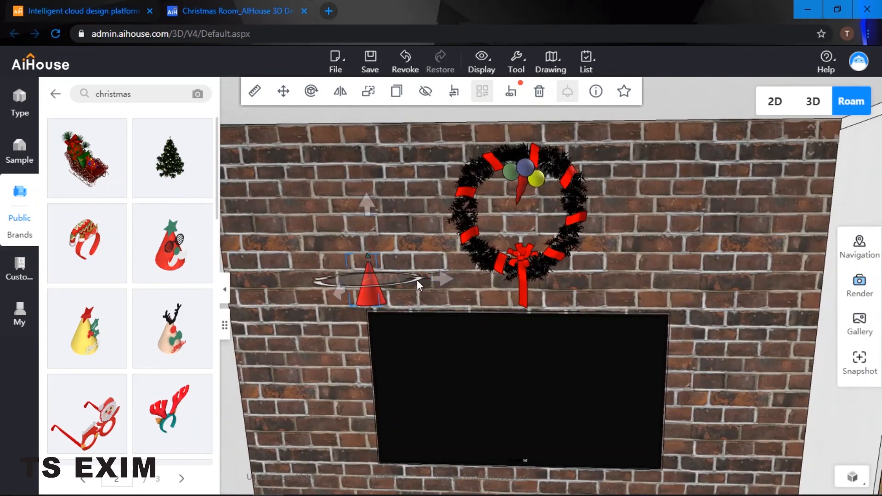
drag(418, 280, 298, 283)
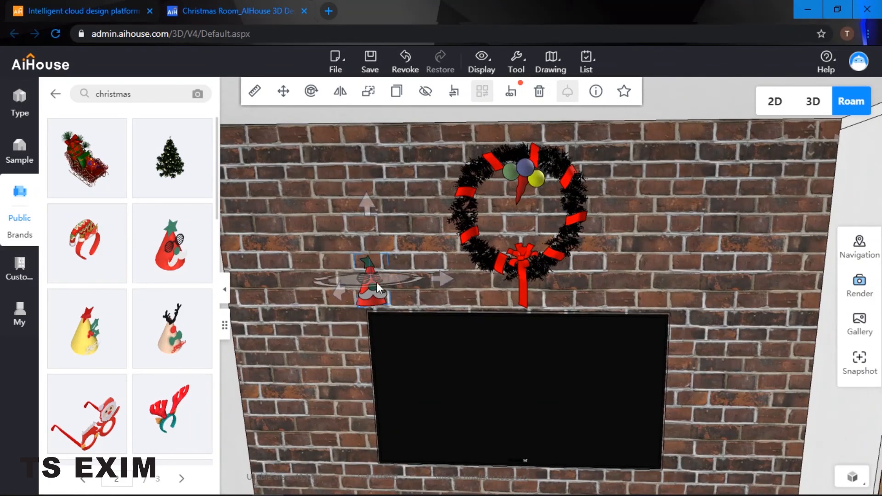
drag(415, 283, 414, 282)
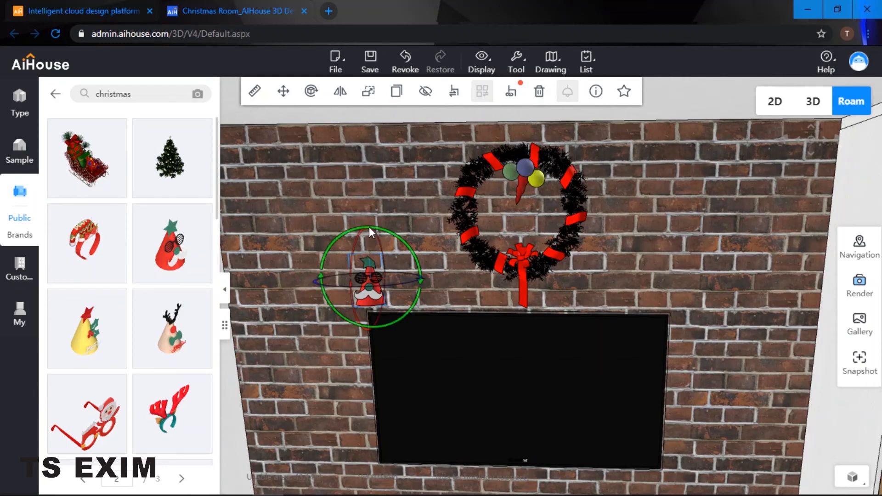
drag(369, 227, 346, 244)
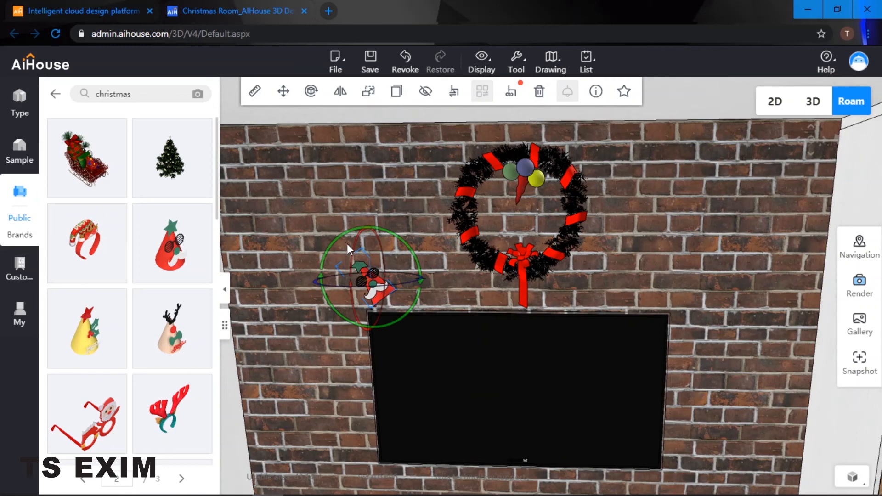
click(394, 285)
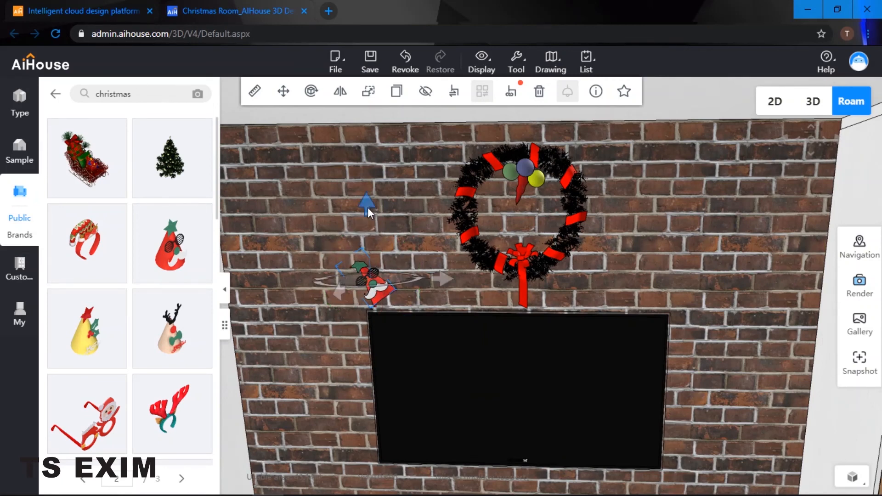
Step: Lower and shift the tilted Santa hat so it sits on the TV's upper-left corner
drag(368, 208, 371, 229)
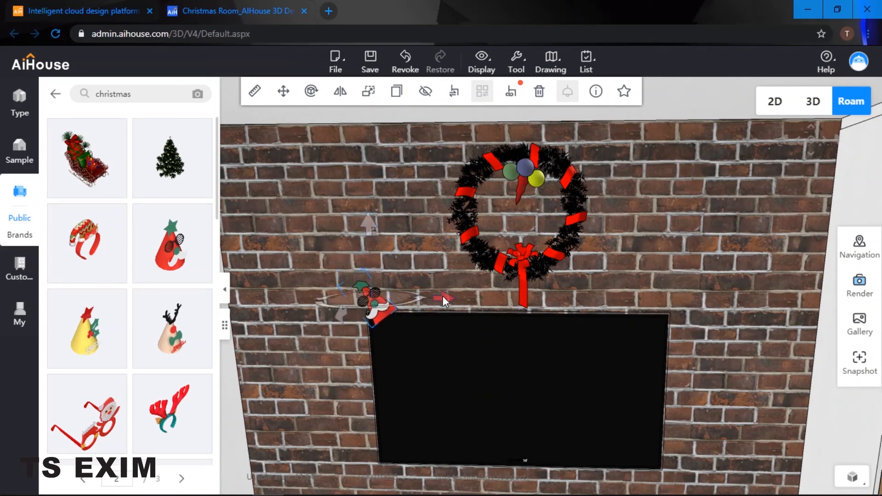
drag(442, 296, 430, 298)
drag(358, 226, 360, 231)
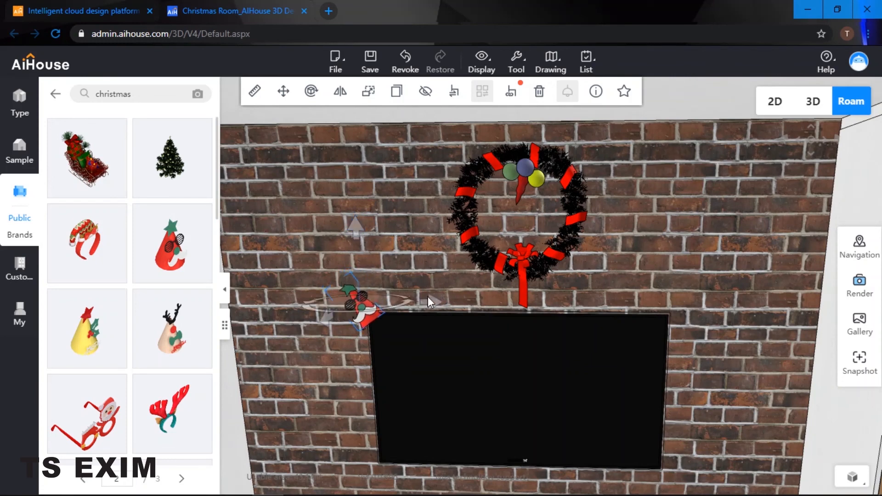
drag(428, 298, 434, 297)
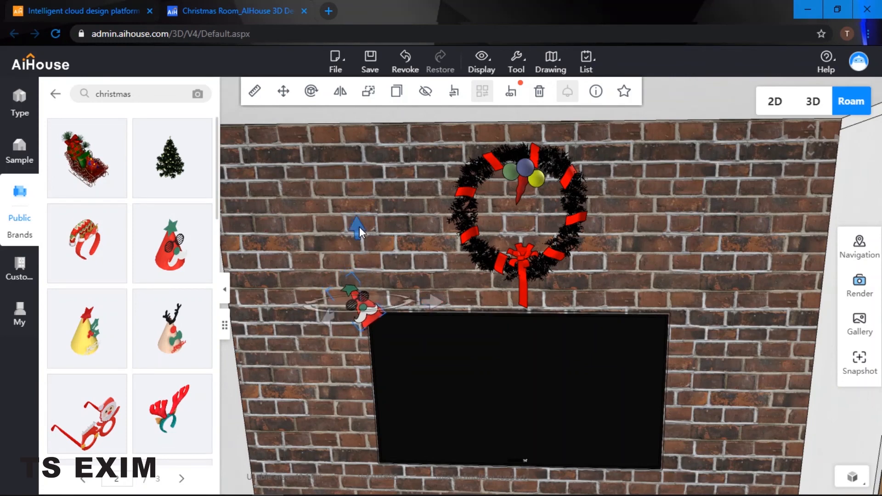
drag(360, 227, 359, 222)
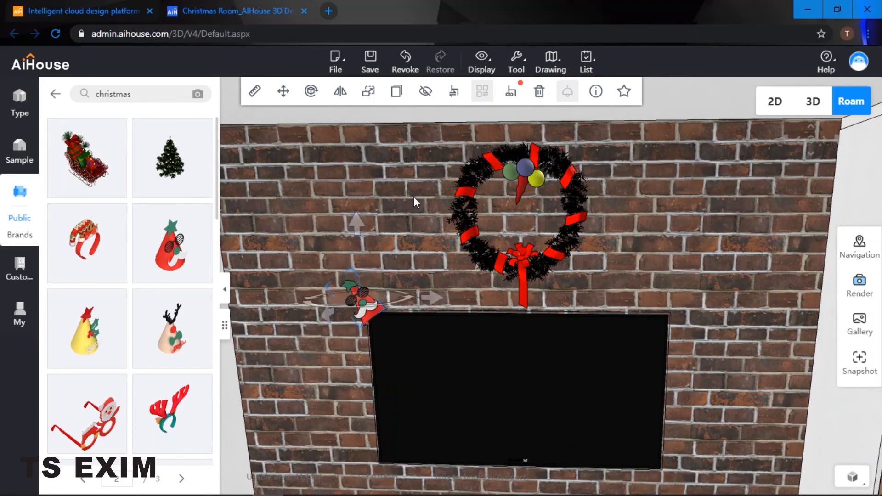
click(414, 203)
Step: Switch to the 2D floor plan and show the favourite products in the christmas category
drag(386, 285, 508, 177)
scroll(504, 230, down, 3)
scroll(506, 234, down, 3)
click(26, 321)
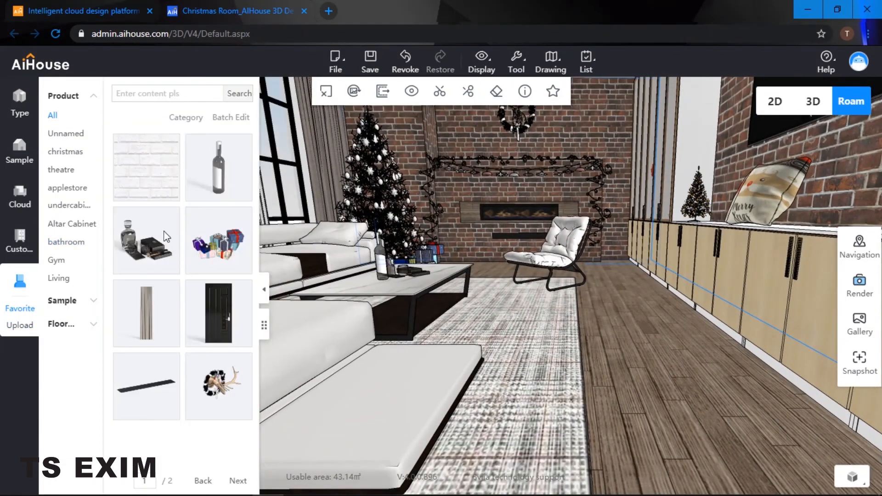
click(774, 102)
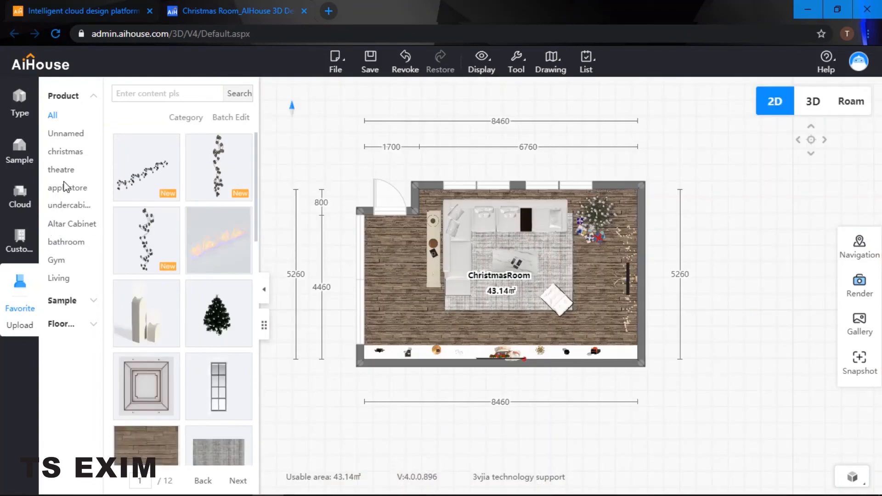
click(67, 152)
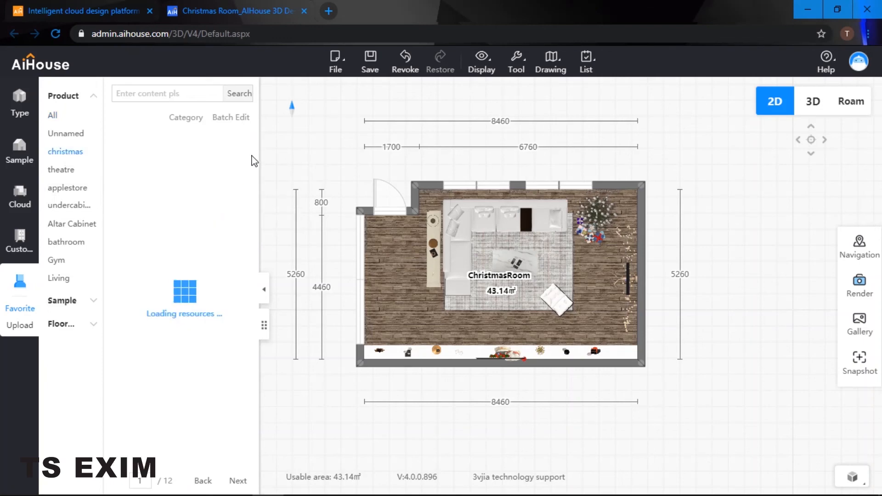
Step: Place the Chinese ceiling from the christmas favourites in the plan and auto-fit it to the room's main rectangular area
drag(256, 162, 260, 215)
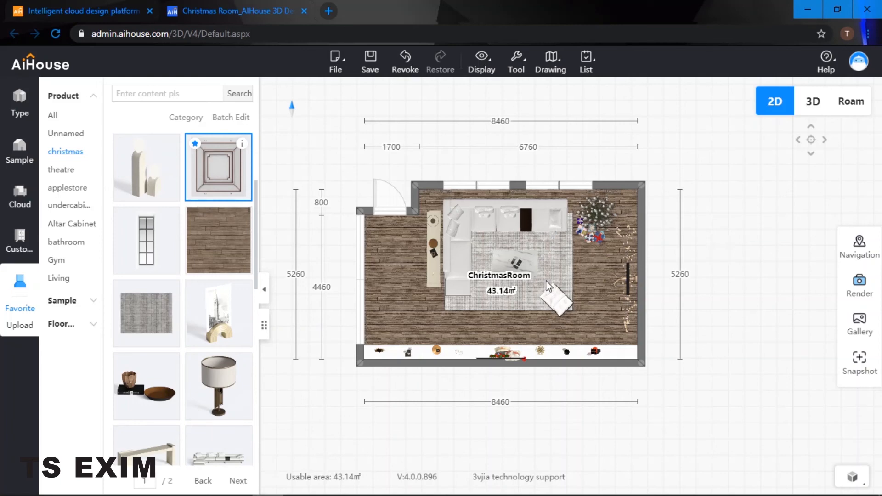
click(527, 286)
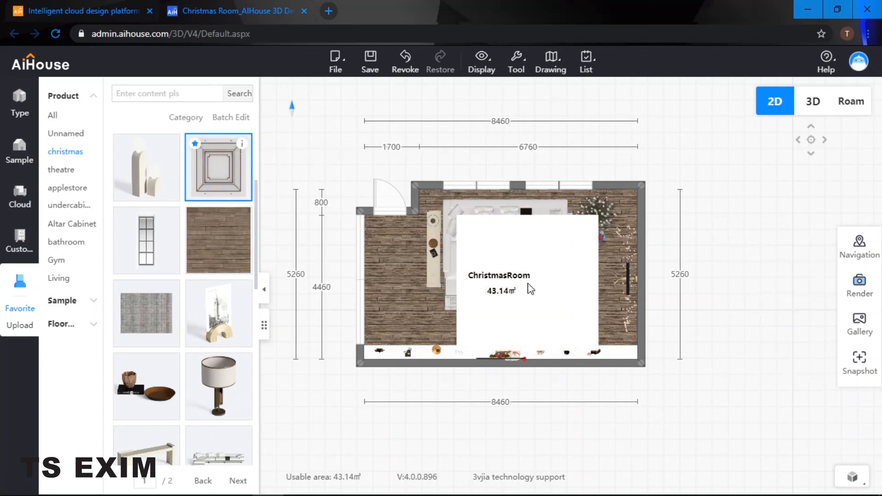
click(559, 261)
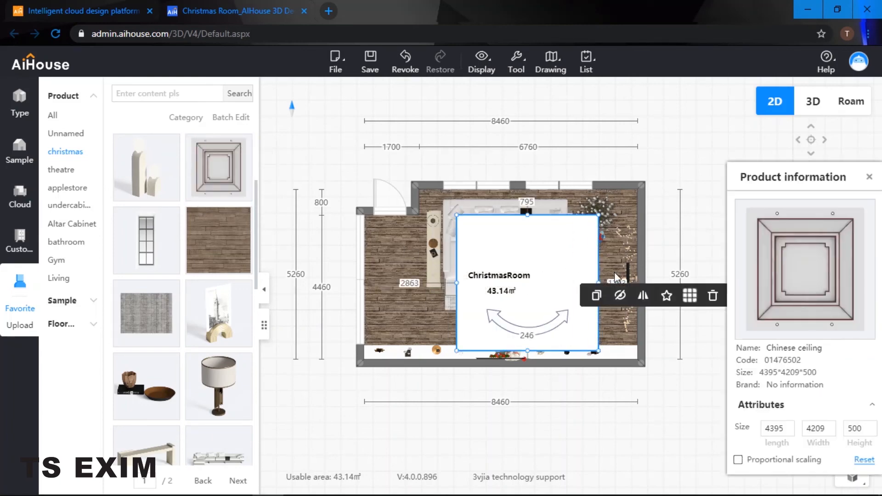
click(689, 296)
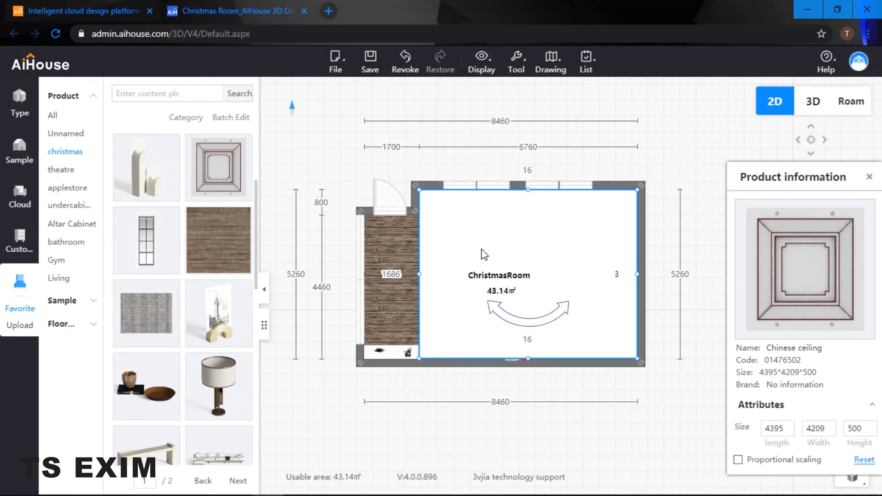
Step: Return to the Roam view, face the fireplace wall with the new ceiling in frame, and open the rendering settings
click(849, 104)
right_drag(736, 138, 821, 317)
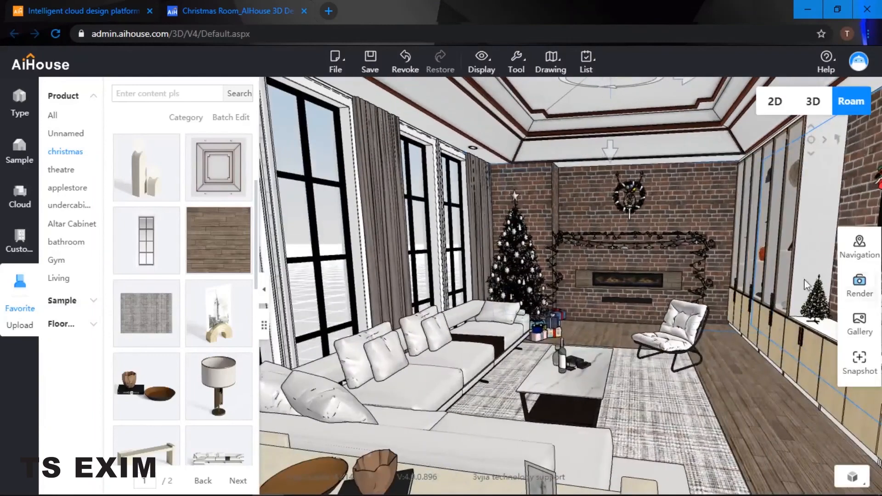
right_drag(806, 284, 680, 234)
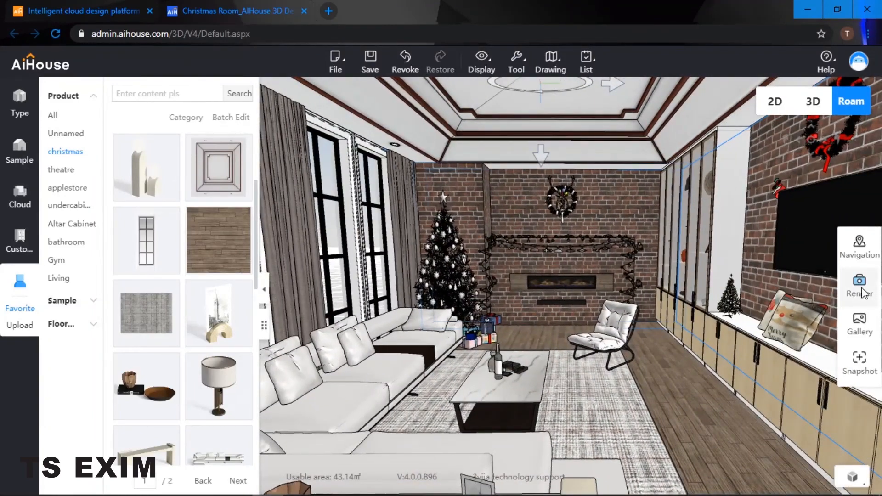
click(862, 296)
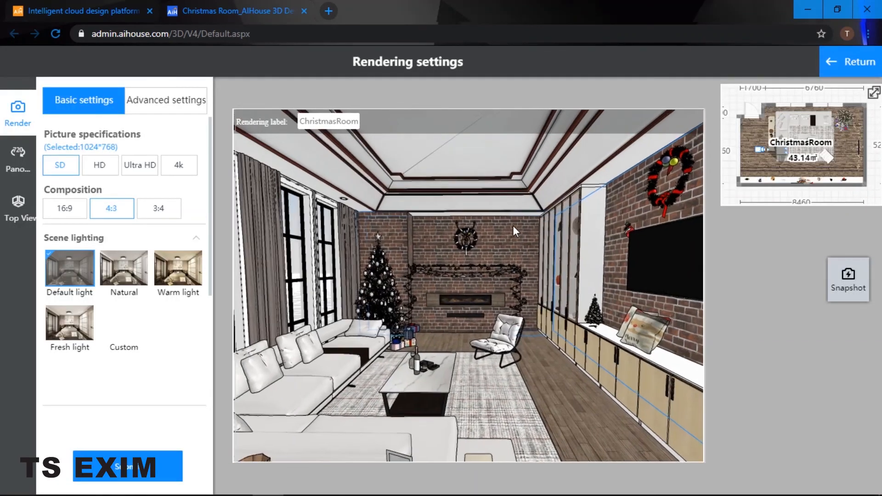
Step: Reposition the render camera behind the sofa's back console, framing the fireplace, Christmas tree, ceiling and TV wall
double_click(334, 124)
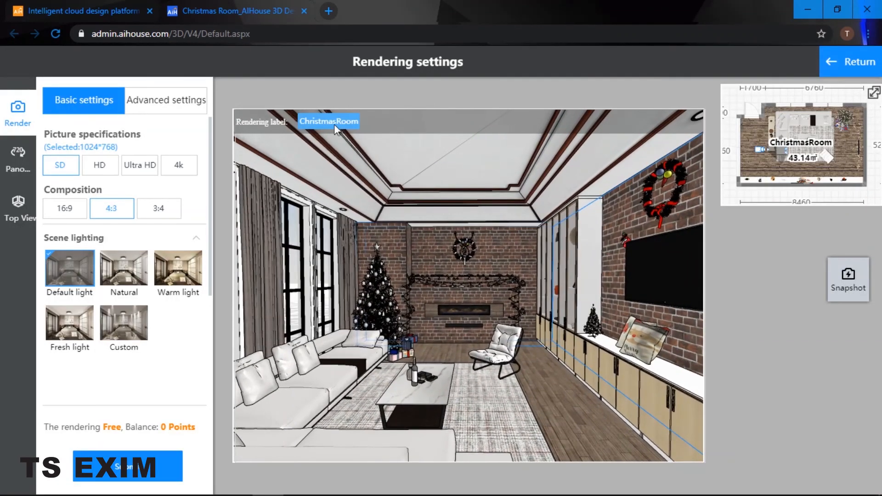
scroll(522, 264, down, 3)
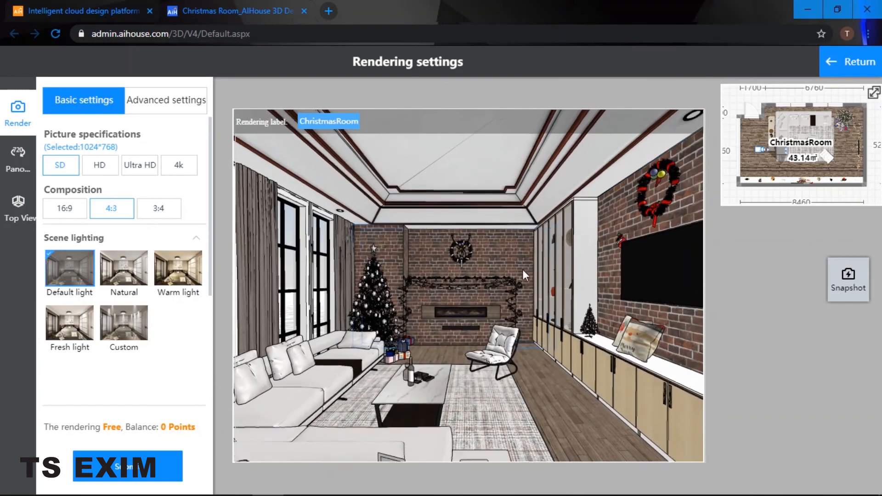
scroll(524, 274, down, 2)
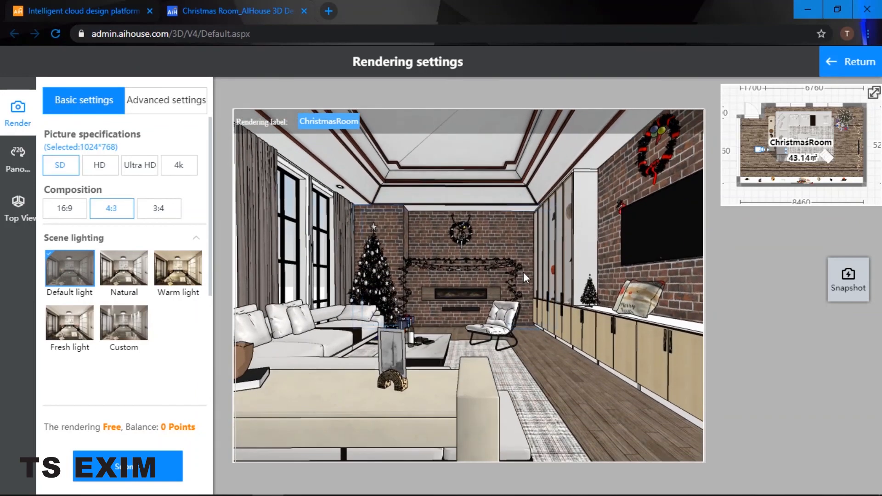
drag(524, 272, 524, 260)
key(a)
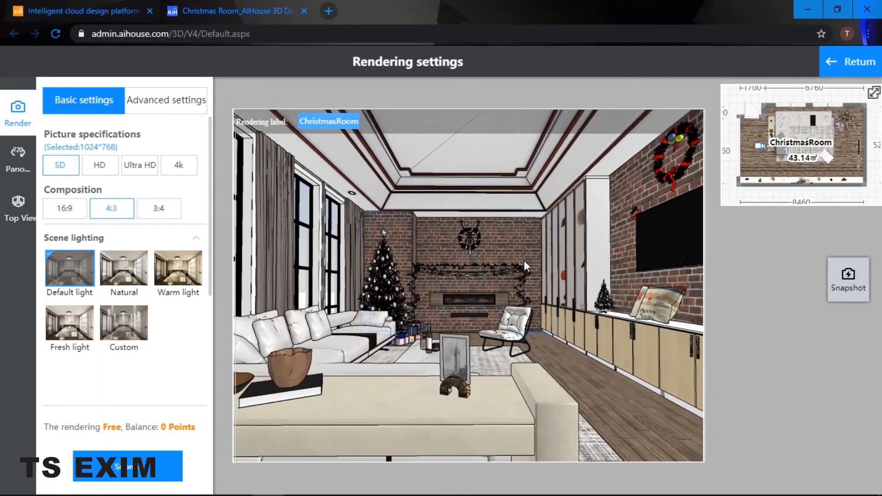
key(d)
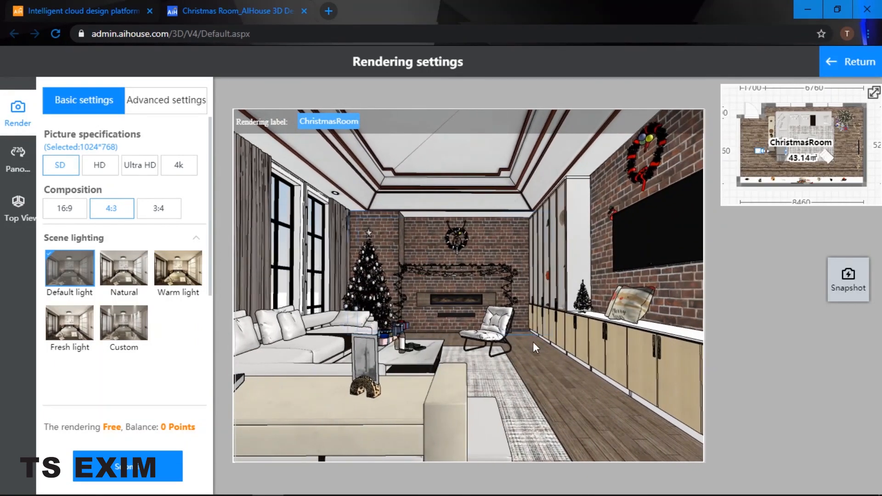
key(a)
key(a)
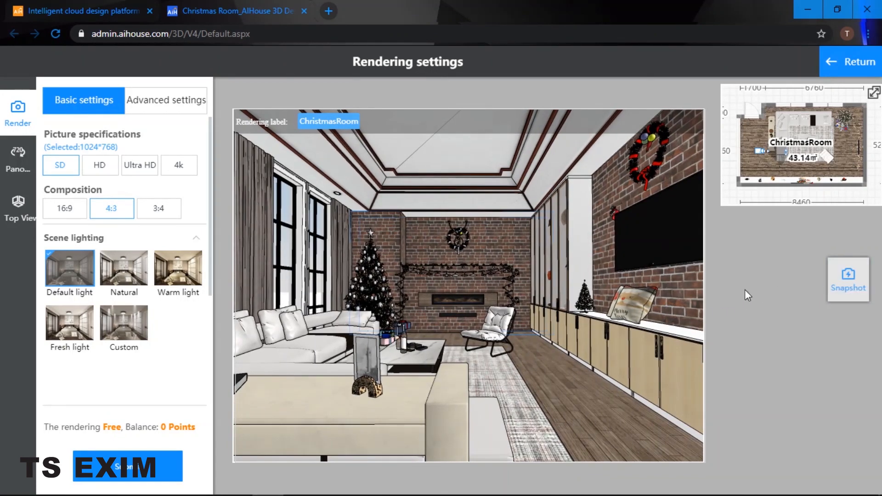
key(a)
key(a)
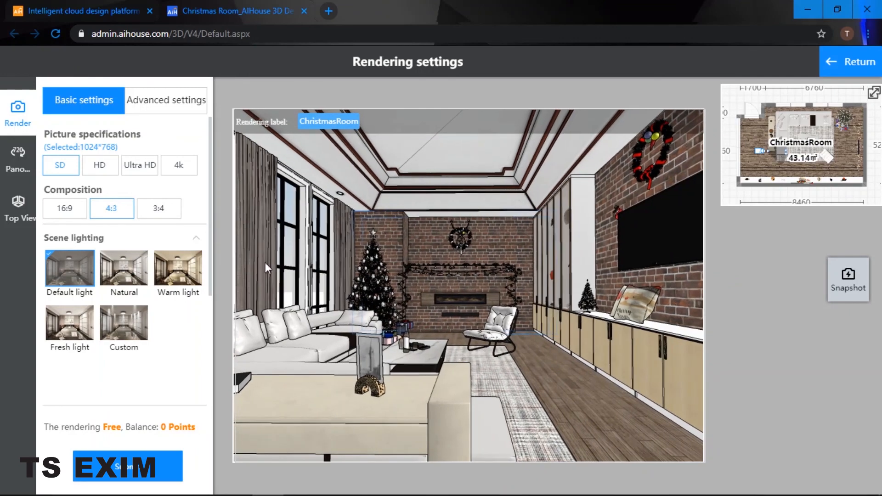
Step: Set the camera angle to 90 in the advanced rendering settings
click(173, 110)
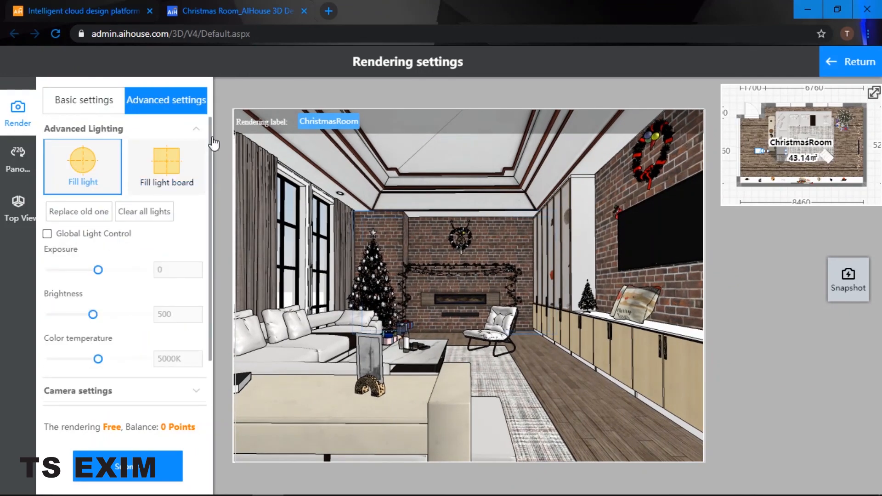
scroll(115, 343, down, 1)
click(114, 343)
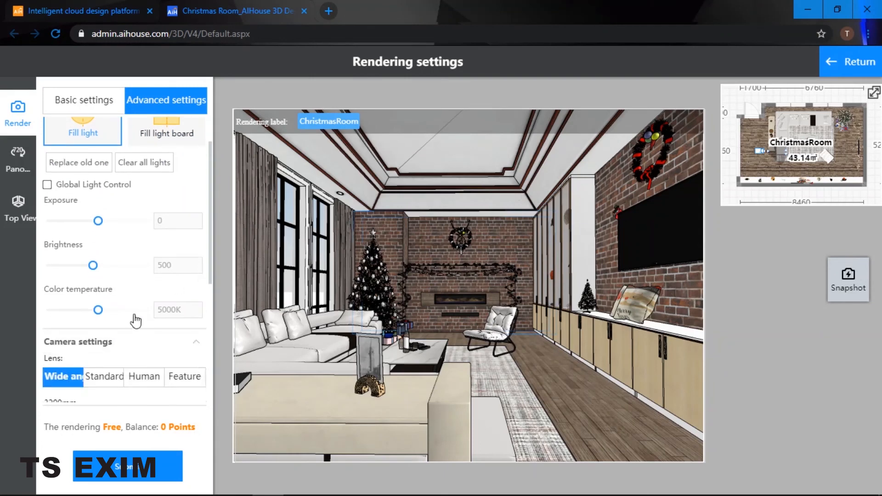
scroll(133, 315, down, 4)
click(161, 341)
key(ctrl+a)
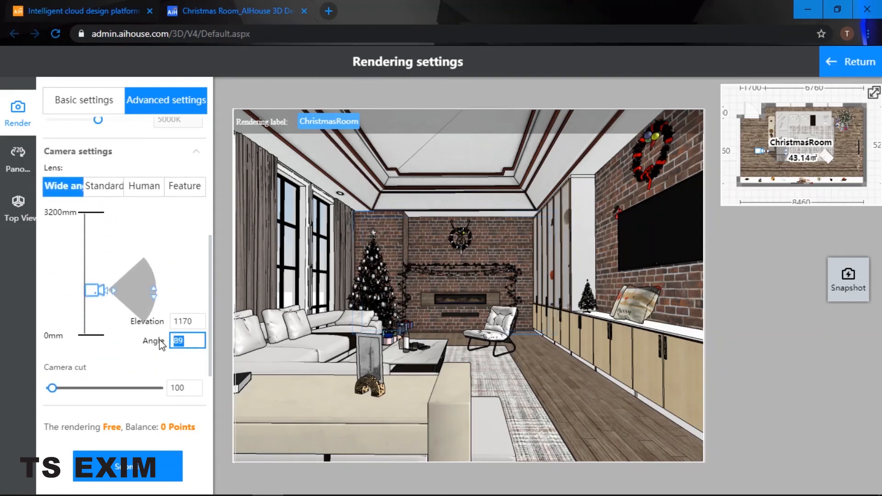
key(Return)
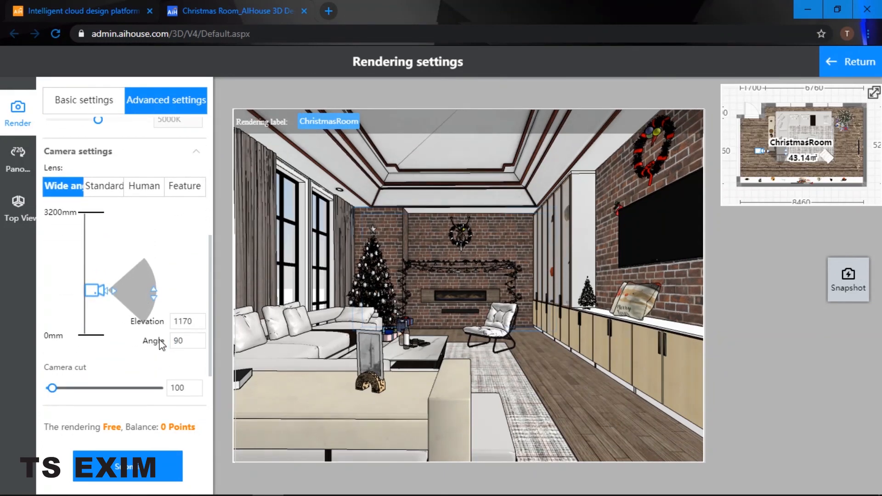
Step: Set the render camera's elevation to 1200 mm
double_click(199, 323)
text(1)
key(Return)
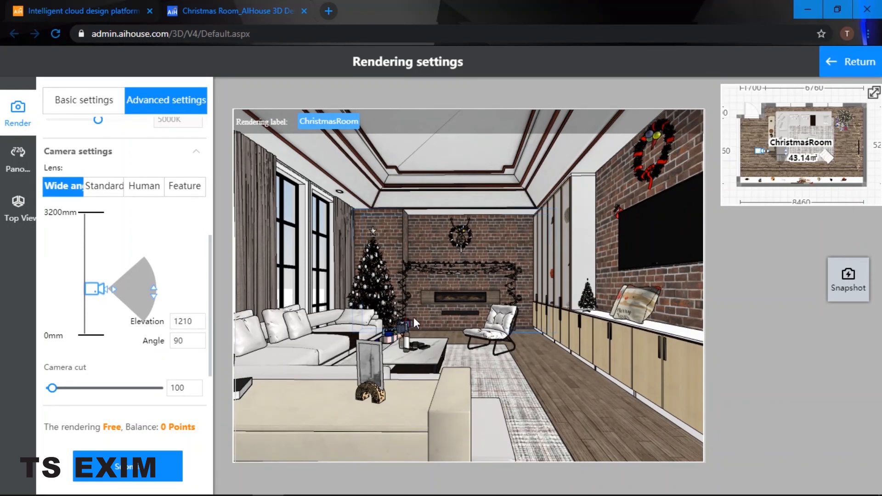
double_click(200, 321)
text(1200)
key(Return)
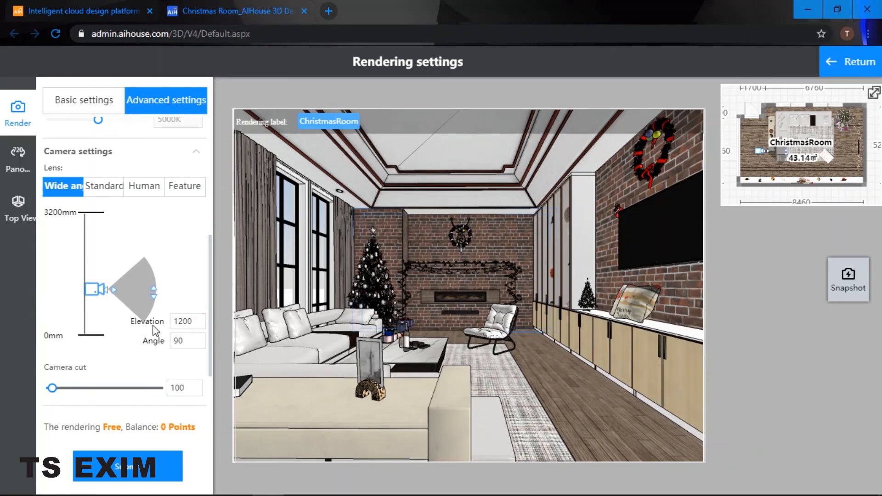
Step: Set the render camera's elevation to 1210 mm
click(184, 321)
double_click(184, 320)
text(121)
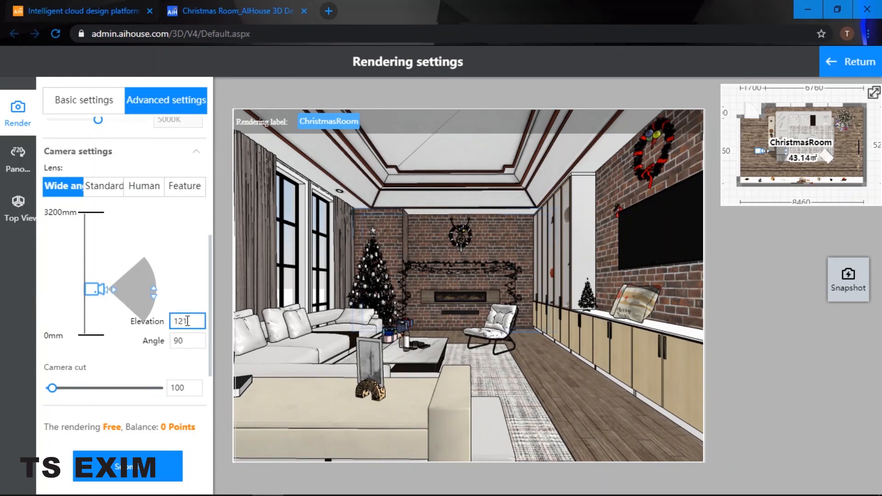
text(0)
key(Return)
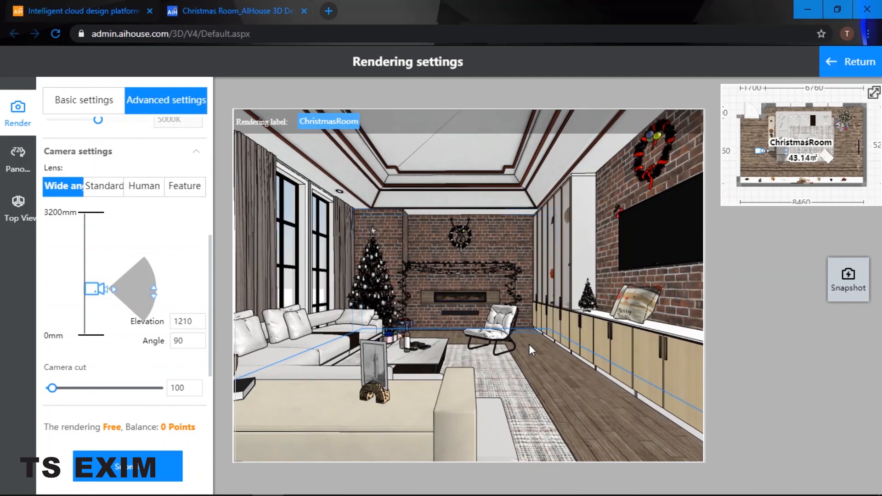
Step: Save the current camera view as a perspective snapshot and set the scene lighting to Natural
click(858, 293)
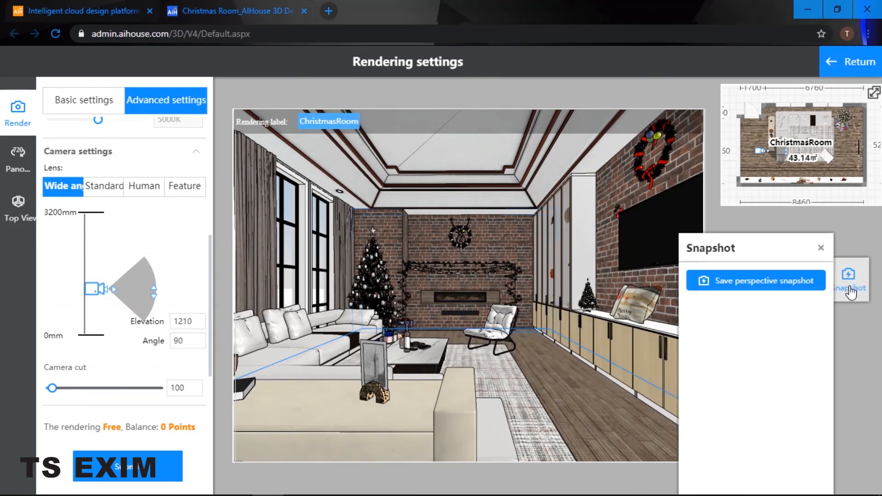
click(770, 285)
click(821, 248)
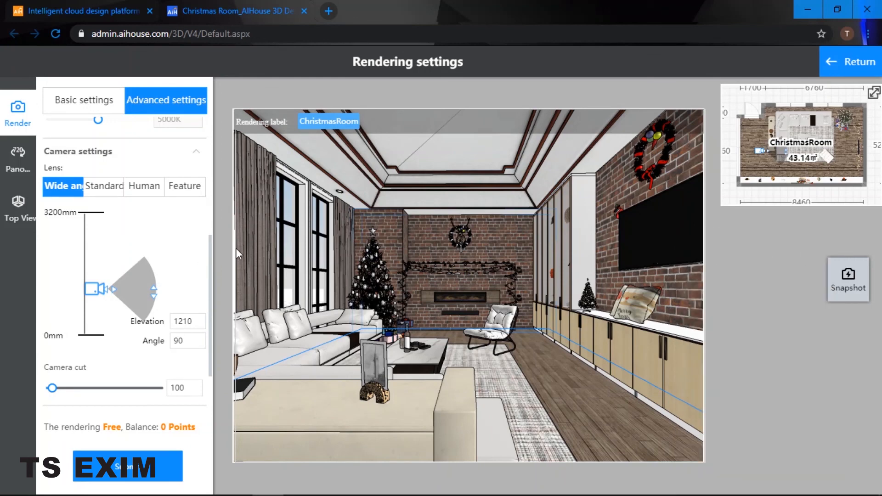
click(76, 99)
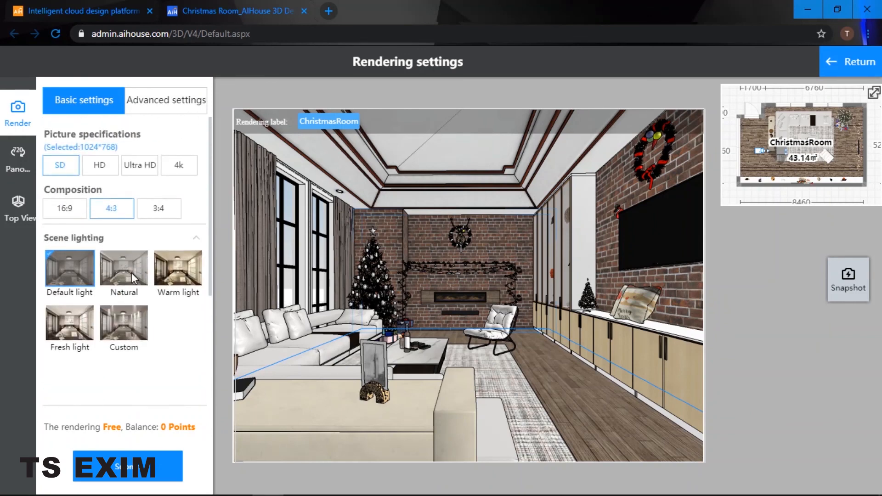
click(132, 275)
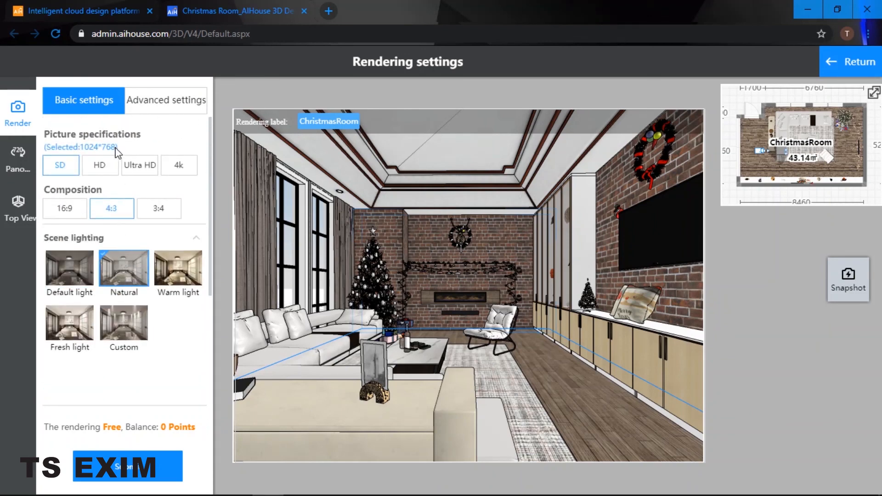
Step: Add fill lights across the room and place an enlarged fill light board over the ceiling's central recess
click(154, 105)
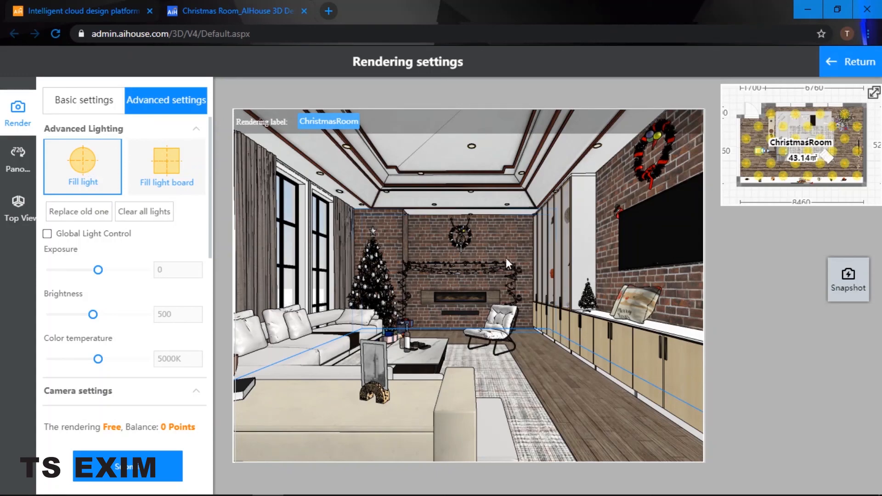
key(space)
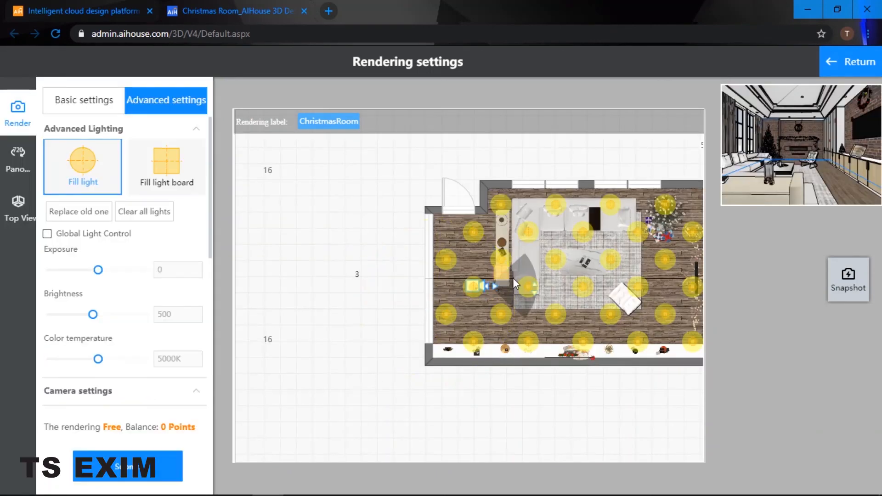
drag(509, 274, 658, 251)
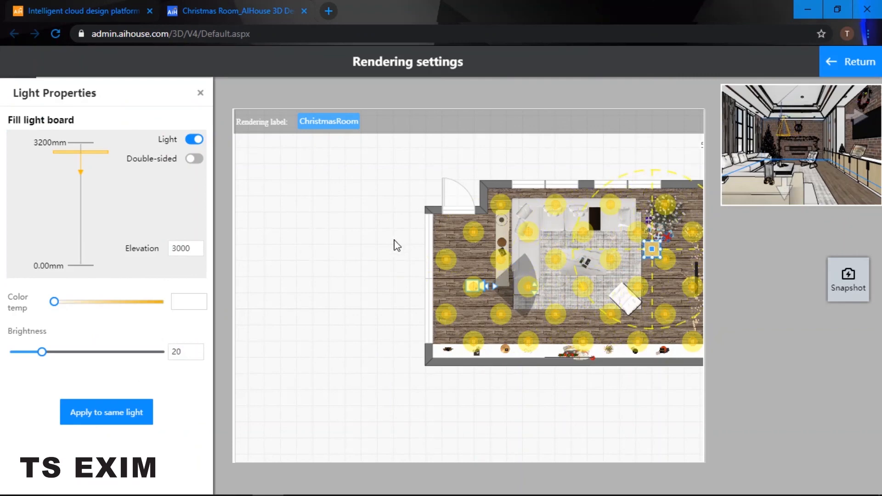
click(398, 246)
click(550, 271)
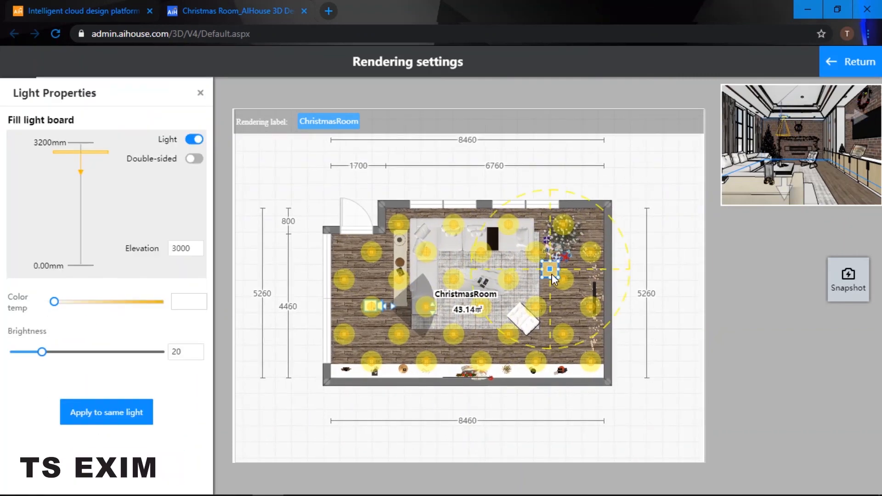
drag(550, 278, 514, 295)
click(873, 95)
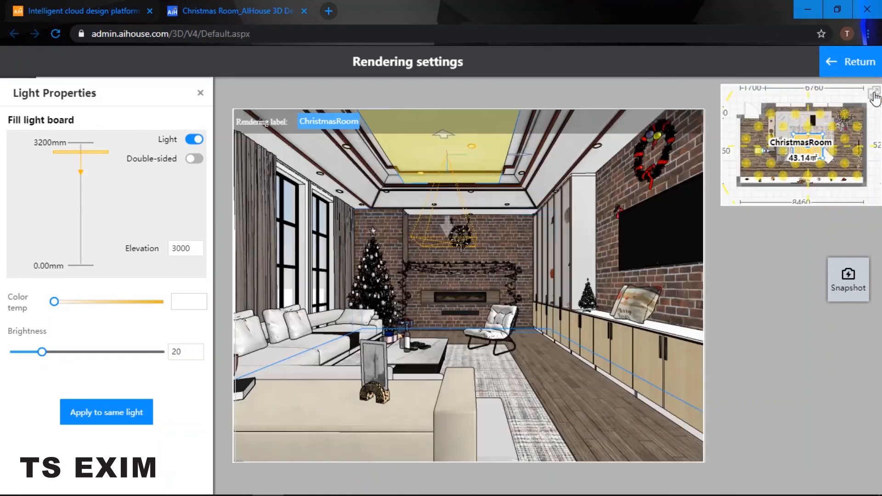
Step: Return to the room and hang the gold rod chandelier from the christmas favorites on the ceiling's central recess
click(849, 62)
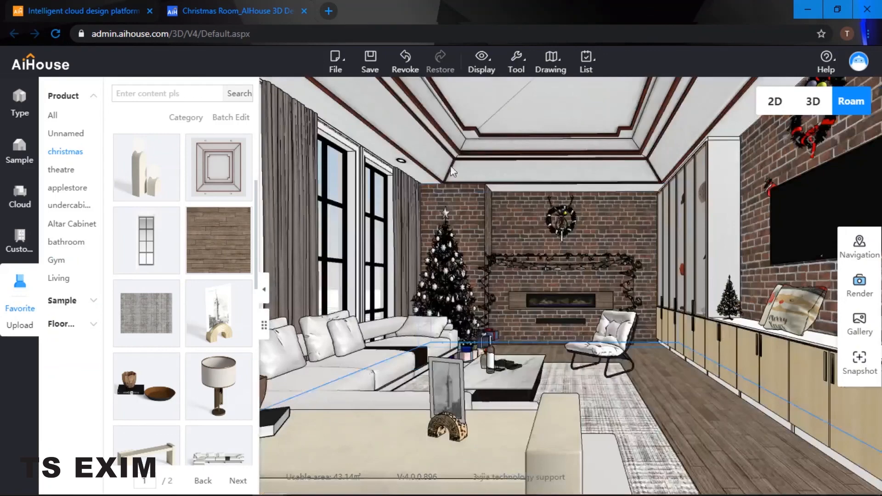
drag(515, 150, 521, 194)
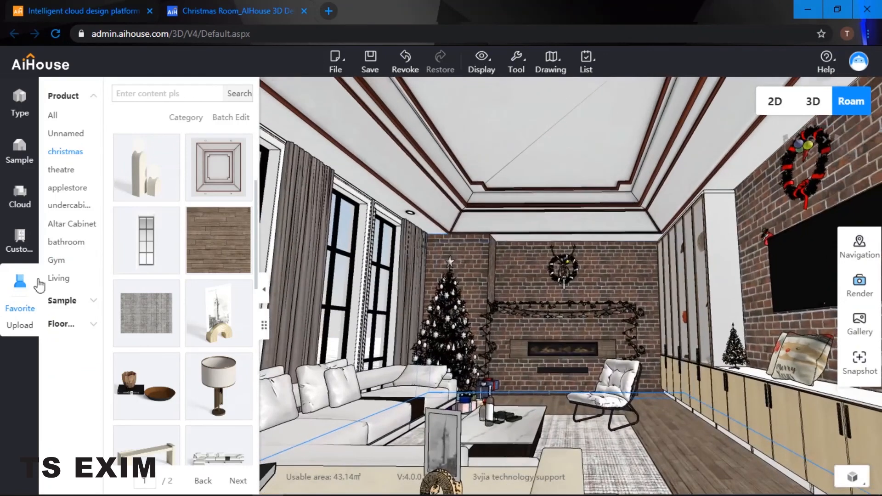
scroll(196, 360, down, 5)
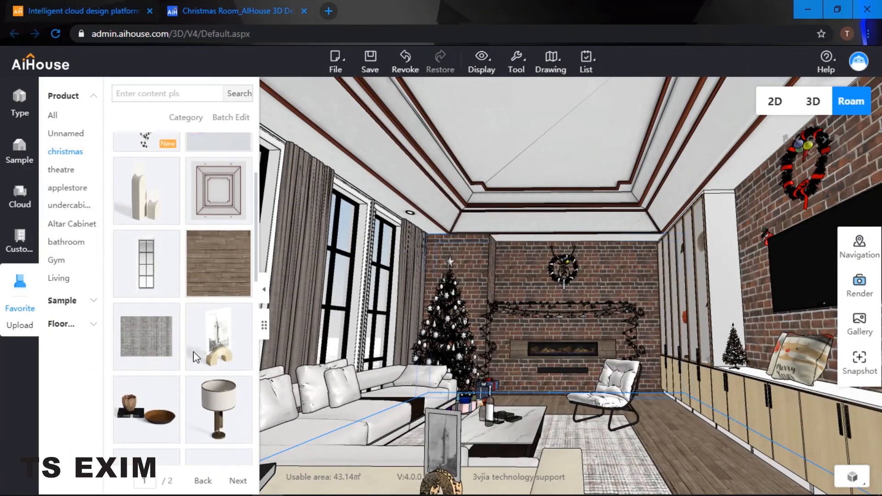
scroll(195, 362, down, 8)
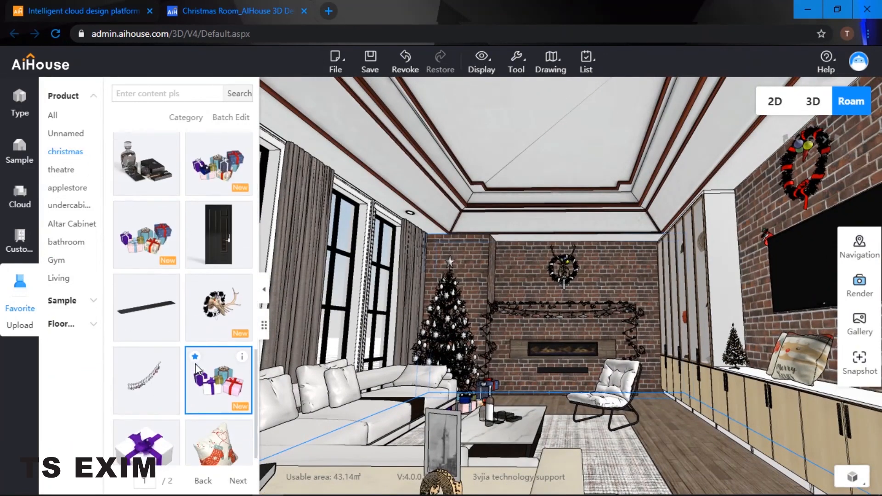
click(79, 158)
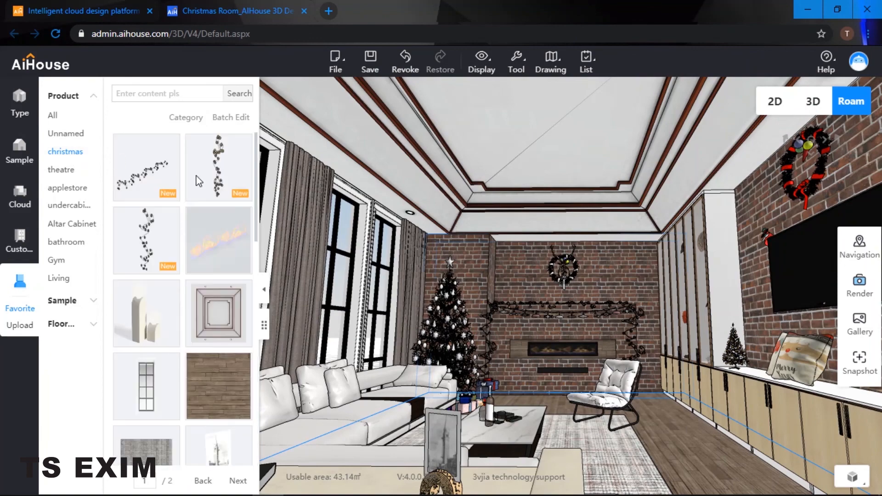
scroll(198, 253, down, 10)
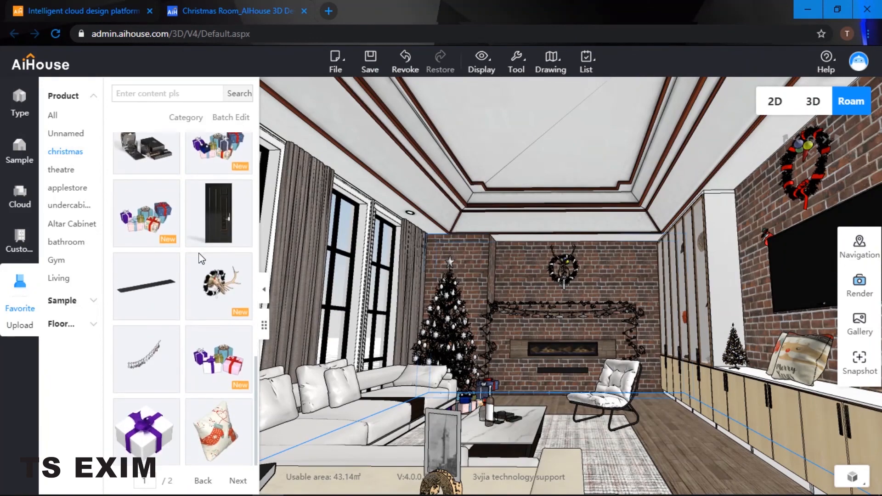
click(238, 480)
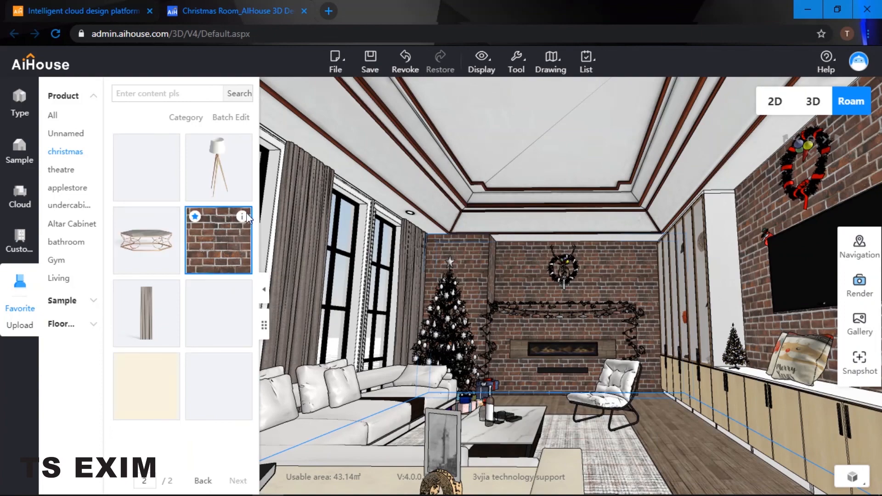
click(225, 317)
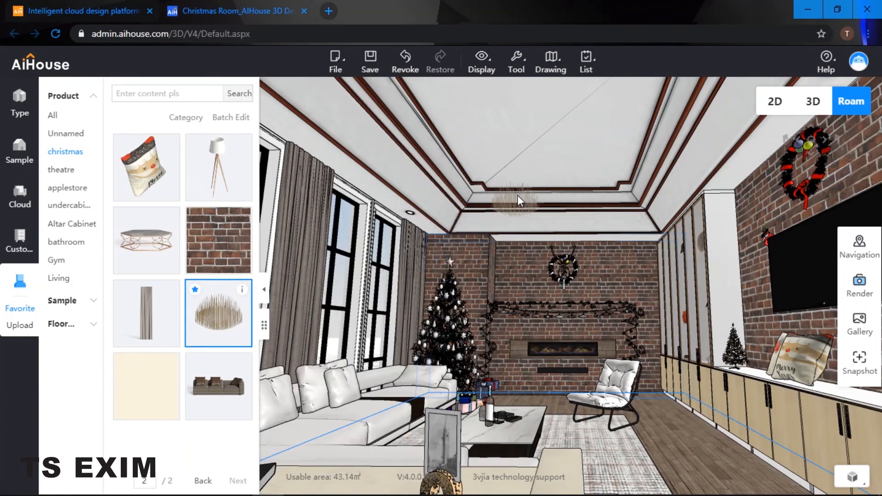
click(526, 167)
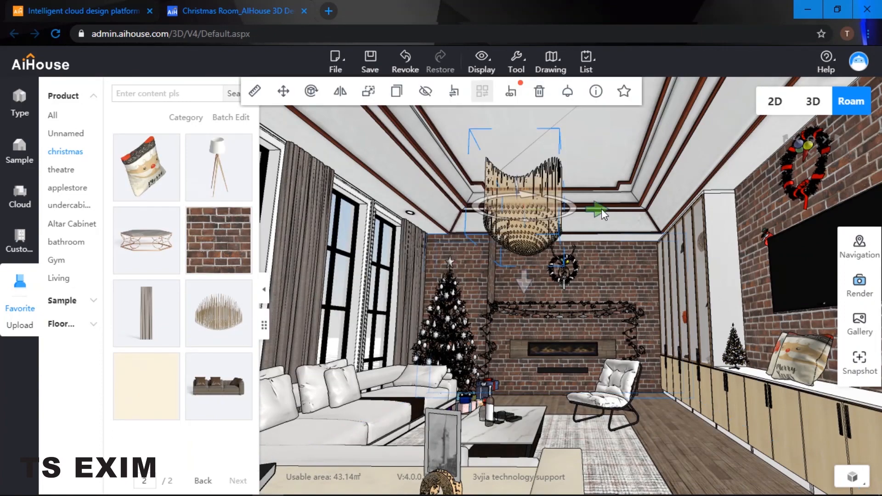
Step: Adjust the chandelier's sideways position and height beneath the ceiling's central recess, viewing it from several angles
drag(602, 209, 584, 208)
drag(511, 281, 514, 316)
drag(606, 221, 565, 301)
scroll(564, 297, up, 3)
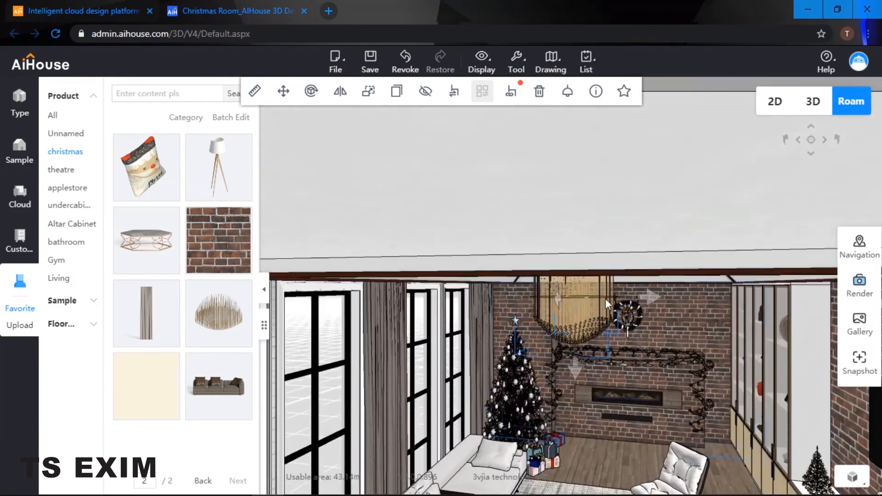
scroll(607, 298, down, 6)
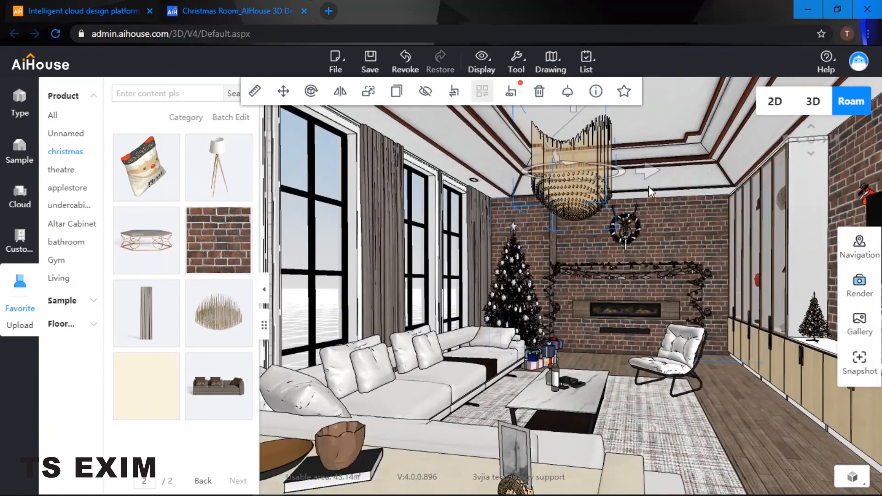
scroll(649, 185, down, 3)
drag(647, 169, 597, 259)
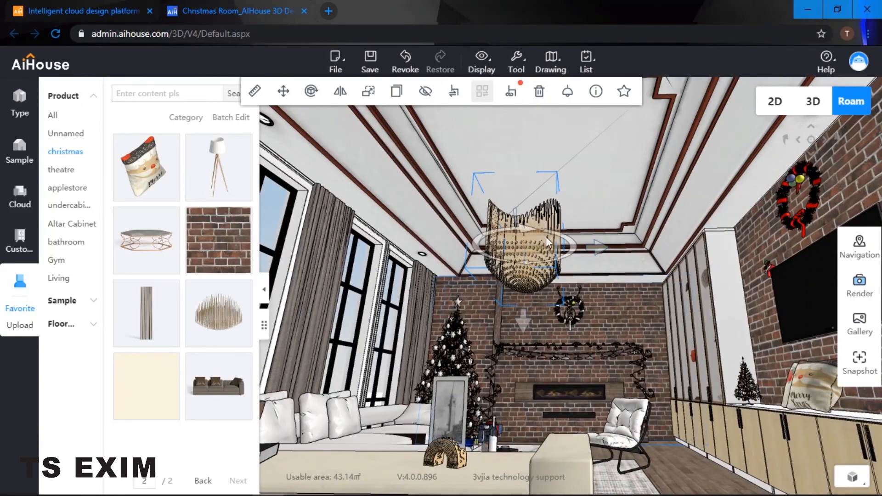
drag(546, 236, 483, 212)
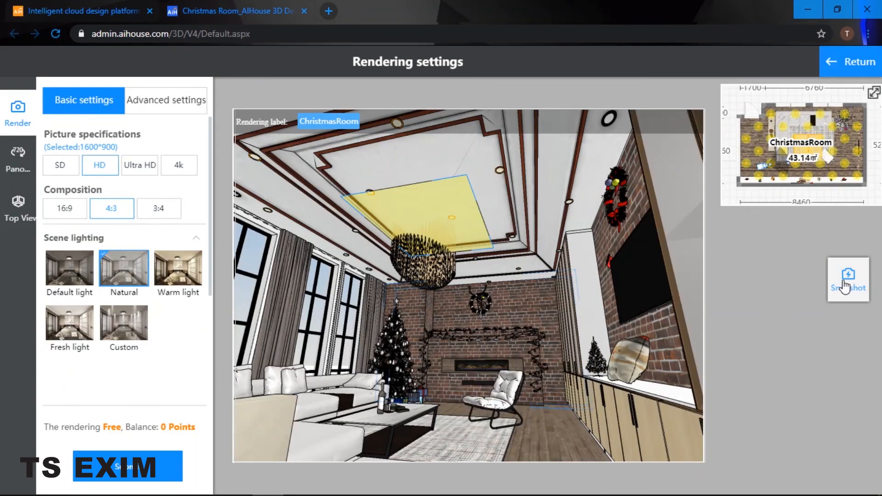
Step: Load the saved perspective snapshot in the rendering settings to check the chandelier's framing, and return to the room
click(850, 278)
click(754, 332)
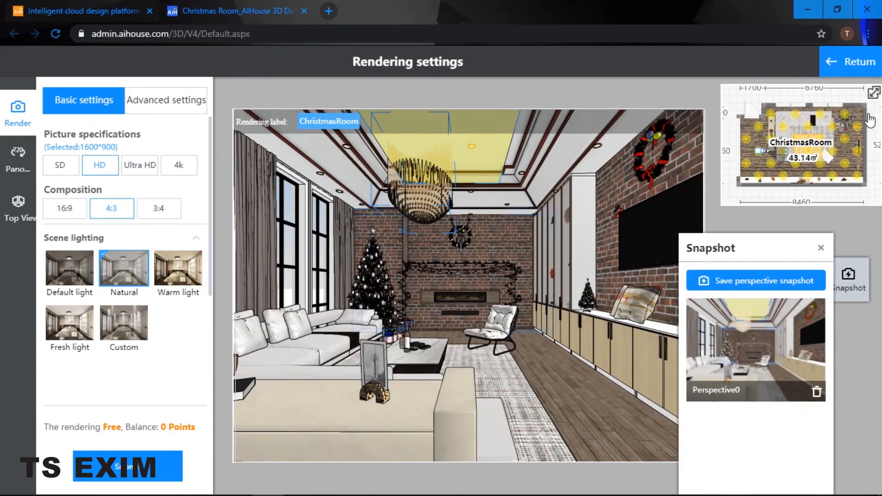
click(859, 62)
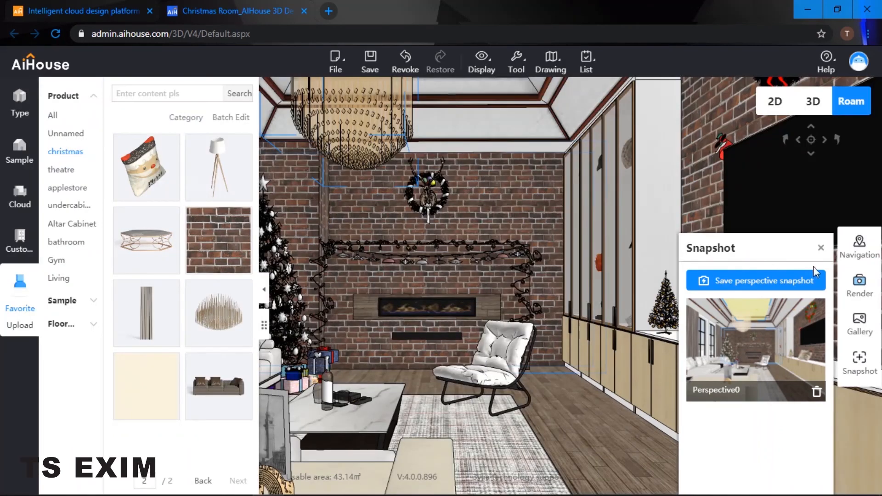
Step: Move the chandelier towards the TV wall side to bring it closer to the centre of the ceiling recess
drag(395, 212, 363, 136)
drag(585, 279, 615, 318)
click(615, 318)
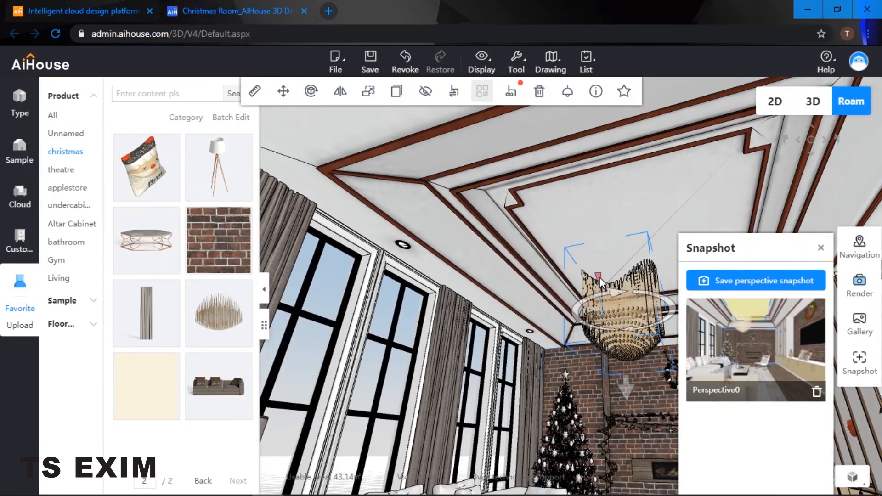
drag(586, 259, 643, 285)
right_drag(635, 278, 664, 270)
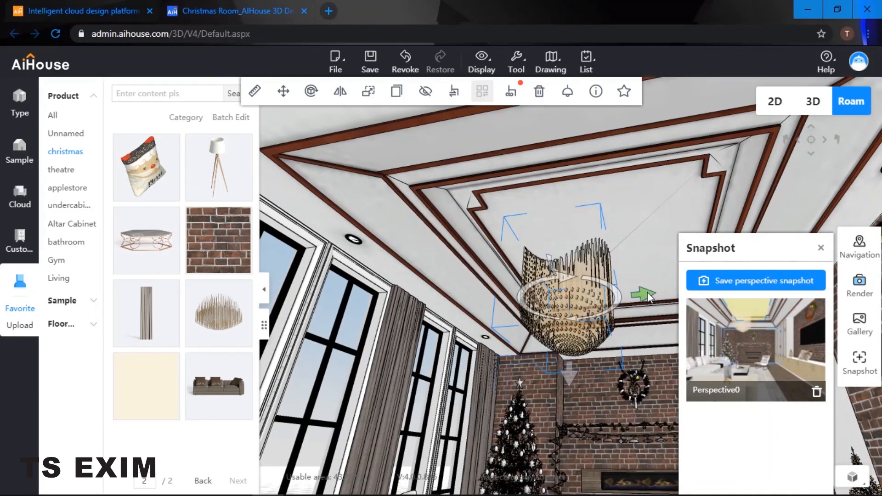
drag(647, 292, 660, 291)
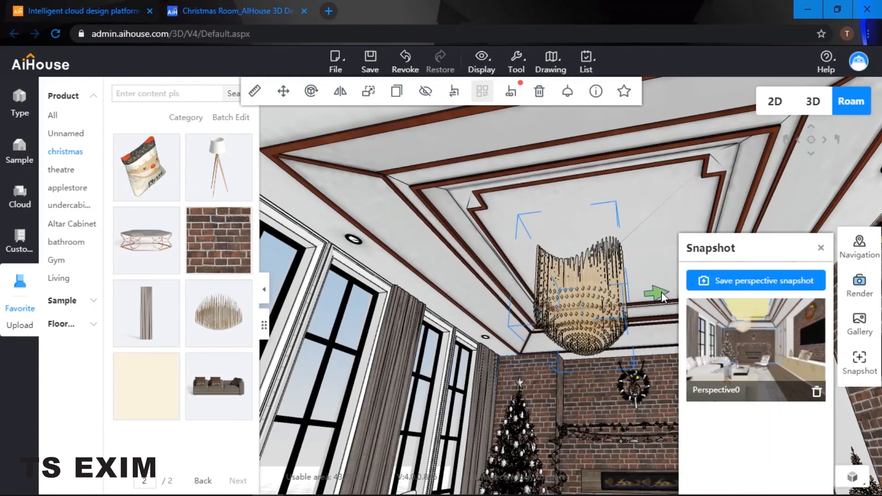
Step: Restore the saved perspective view, submit it as an HD render, and reposition the Render window to see the queued renderings
click(783, 334)
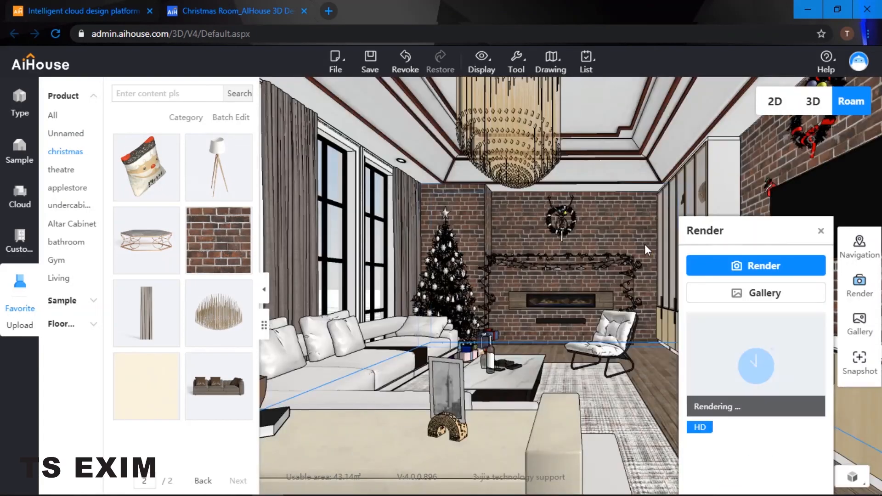
drag(775, 231, 799, 156)
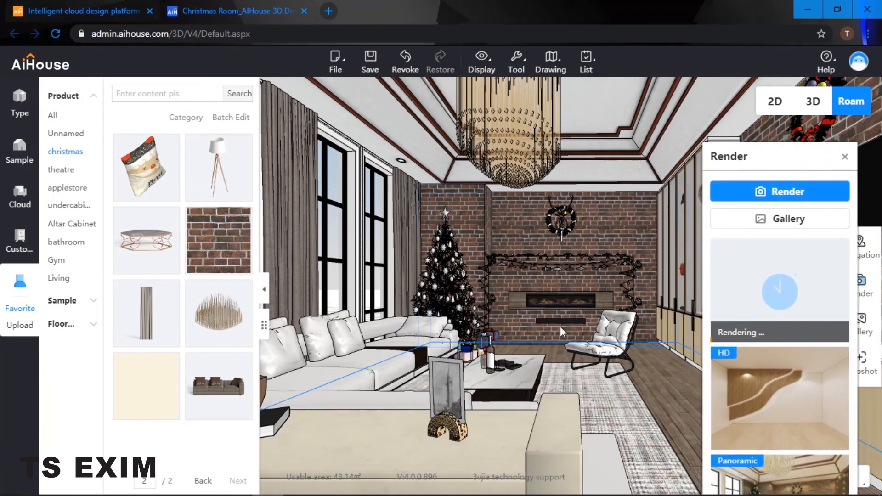